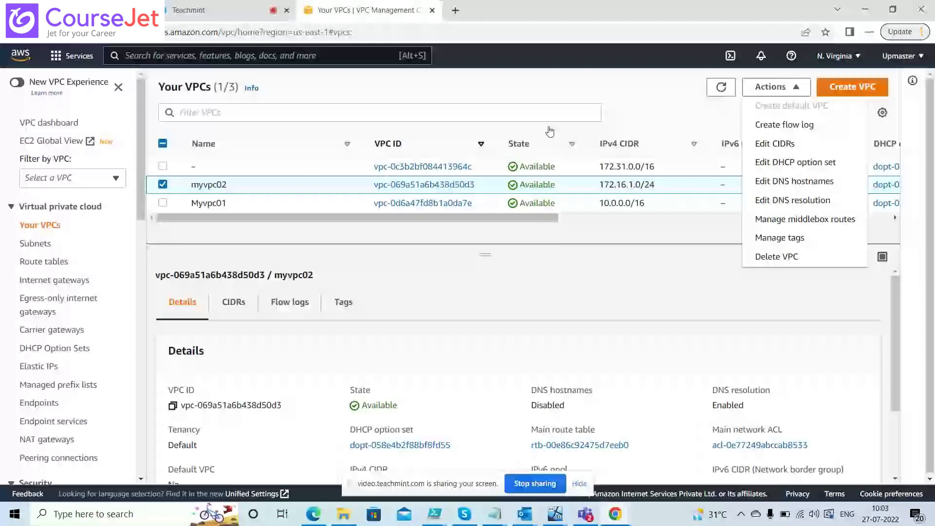
Step: Try to delete the VPC myvpc02 before removing its peering connection
click(787, 259)
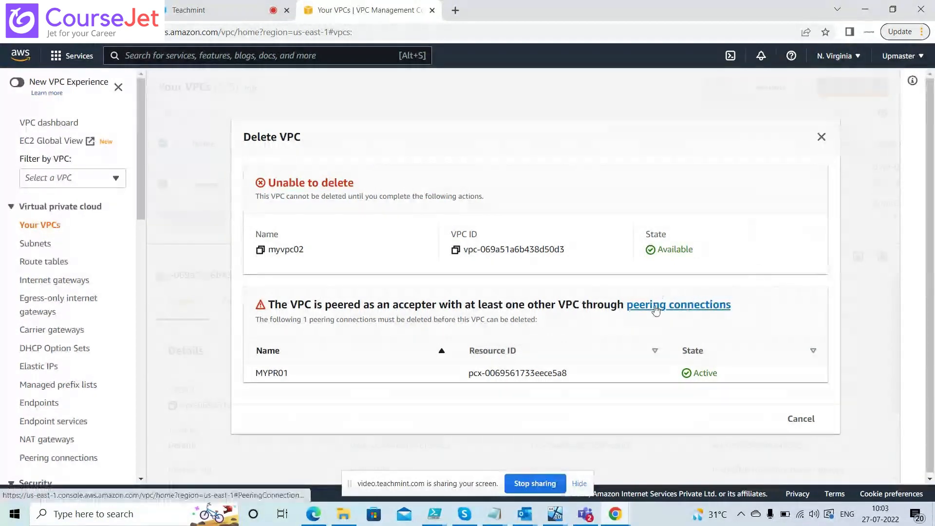
click(800, 424)
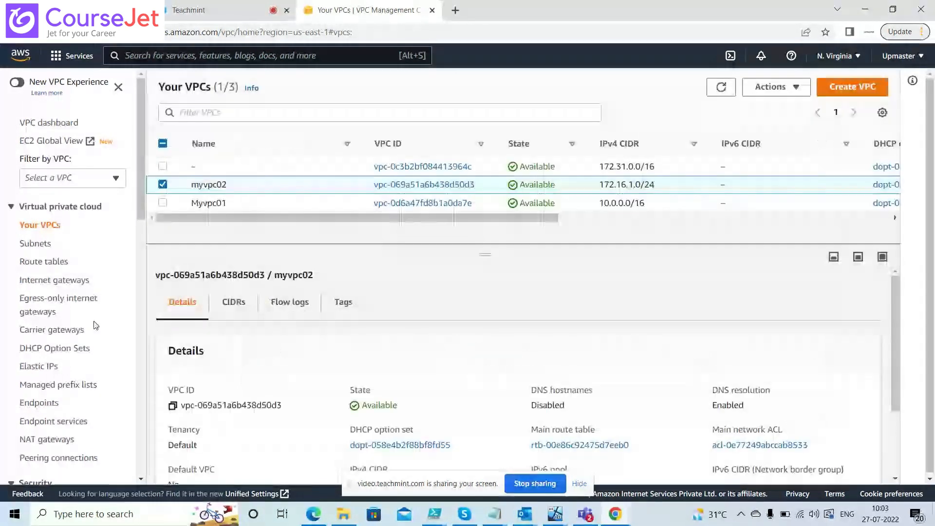
Step: Delete the peering connection MYPR01 together with its related route table entries, entering "delete" as the confirmation
click(58, 458)
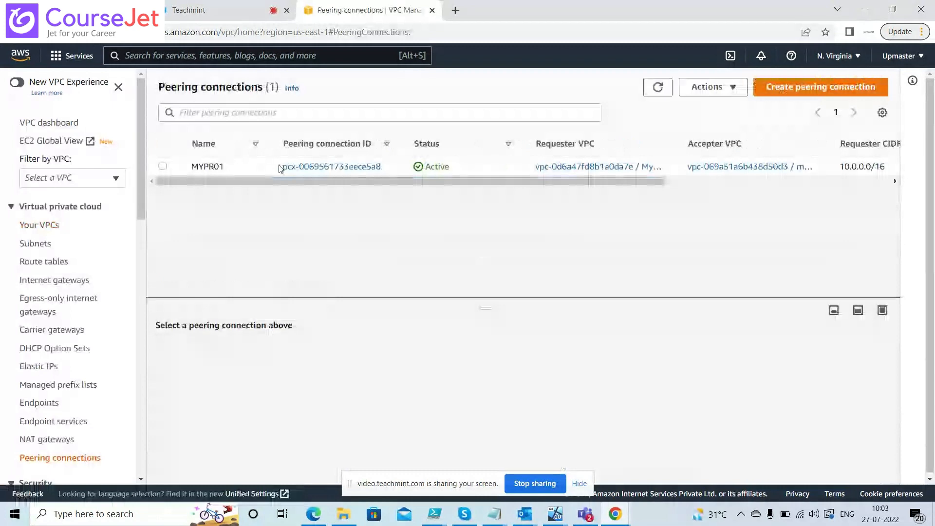
click(163, 166)
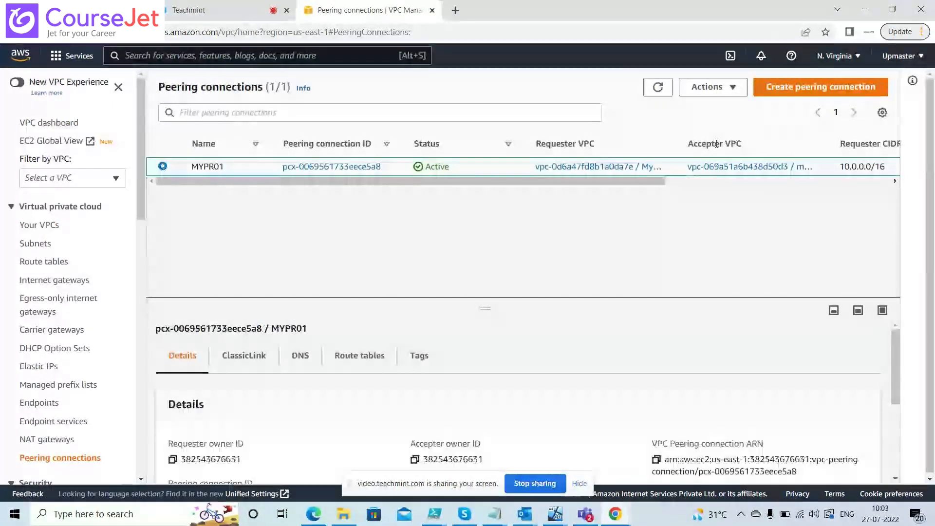
click(731, 87)
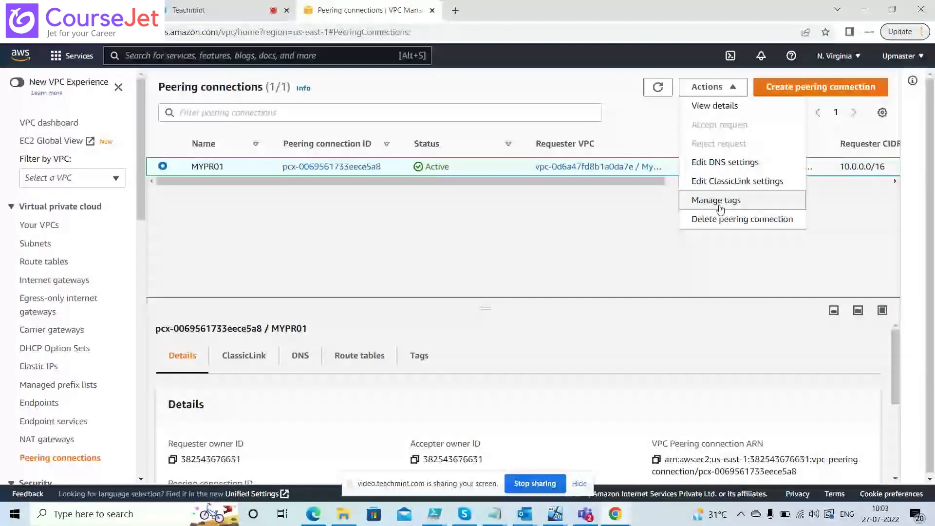
click(726, 219)
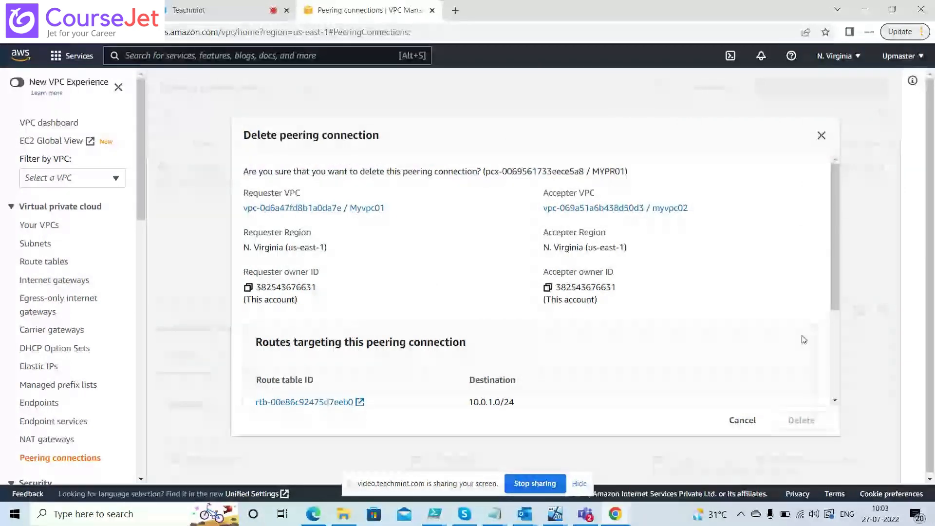
drag(836, 299, 837, 386)
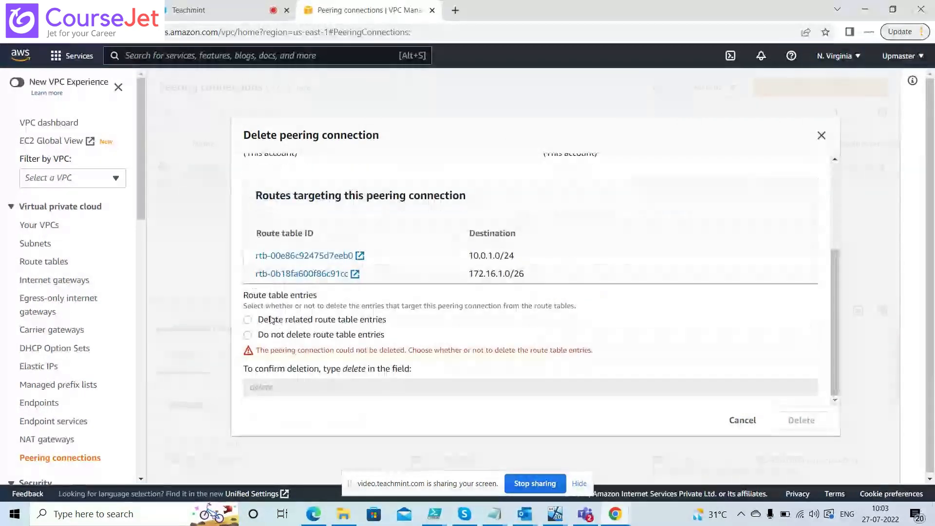
click(272, 320)
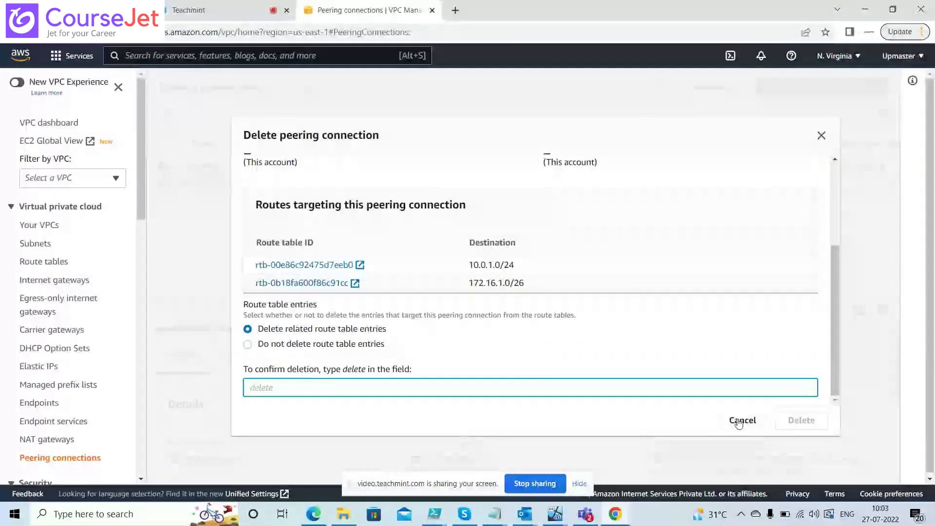
text(delee)
key(BackSpace)
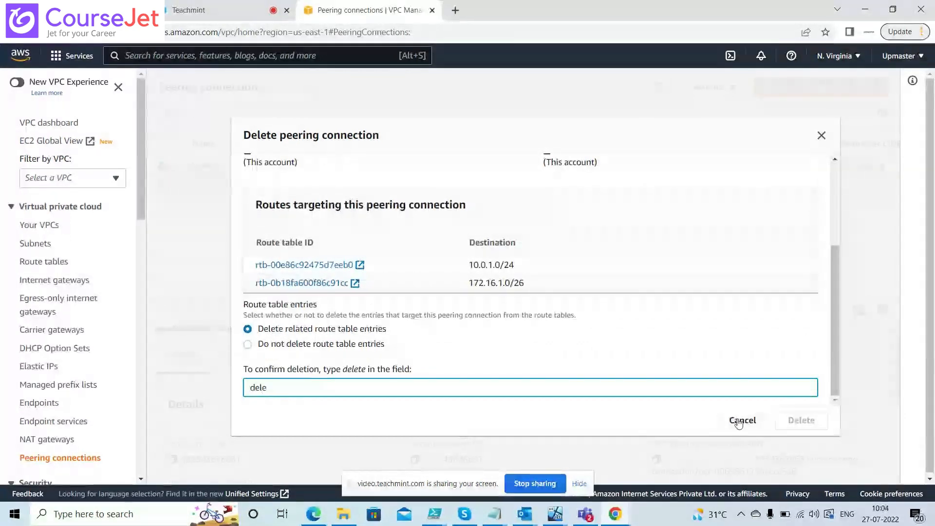
text(te)
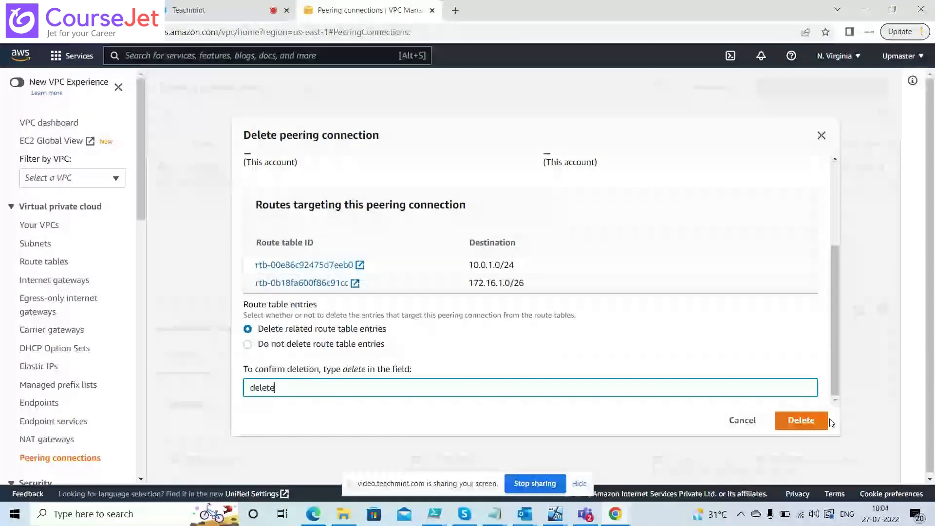
click(800, 421)
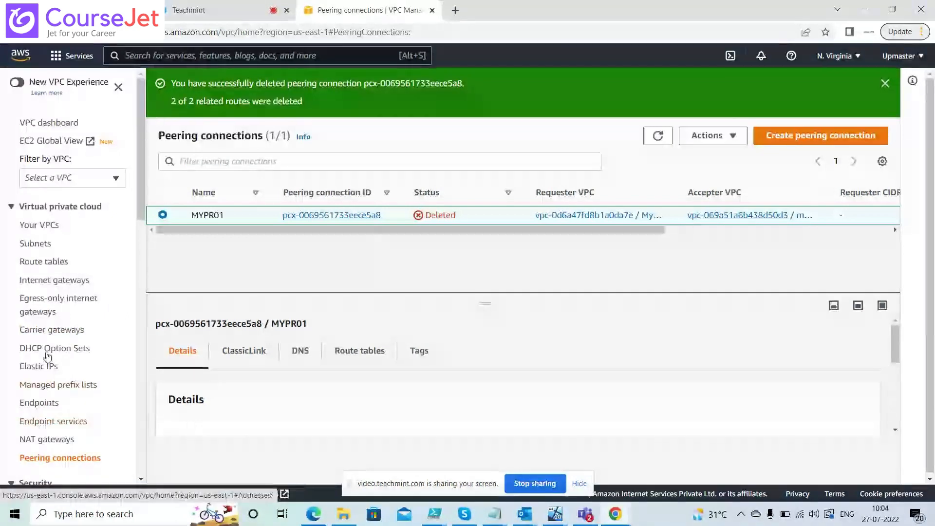
click(50, 285)
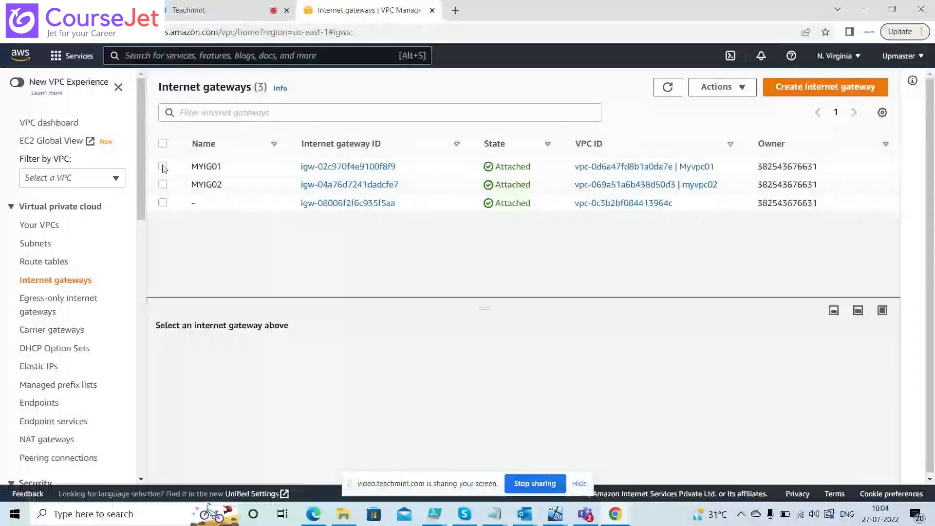
click(163, 166)
click(716, 87)
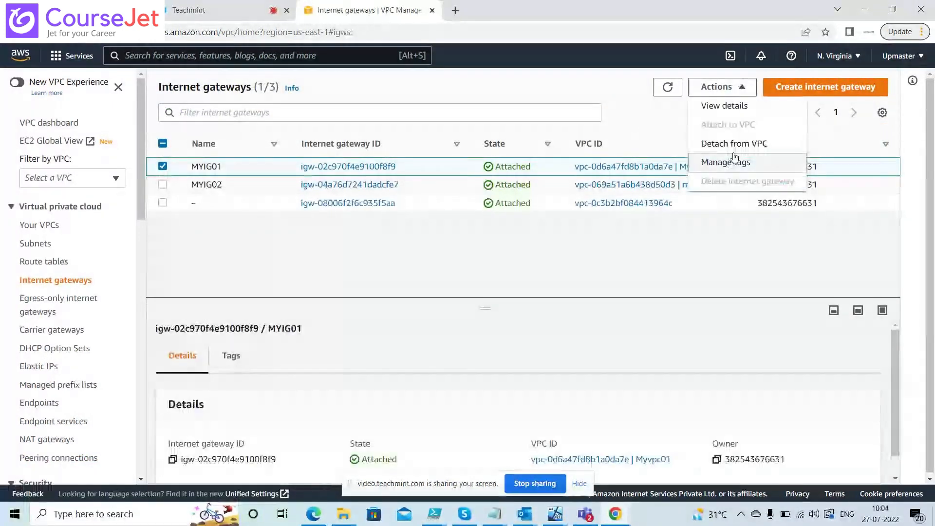
click(734, 145)
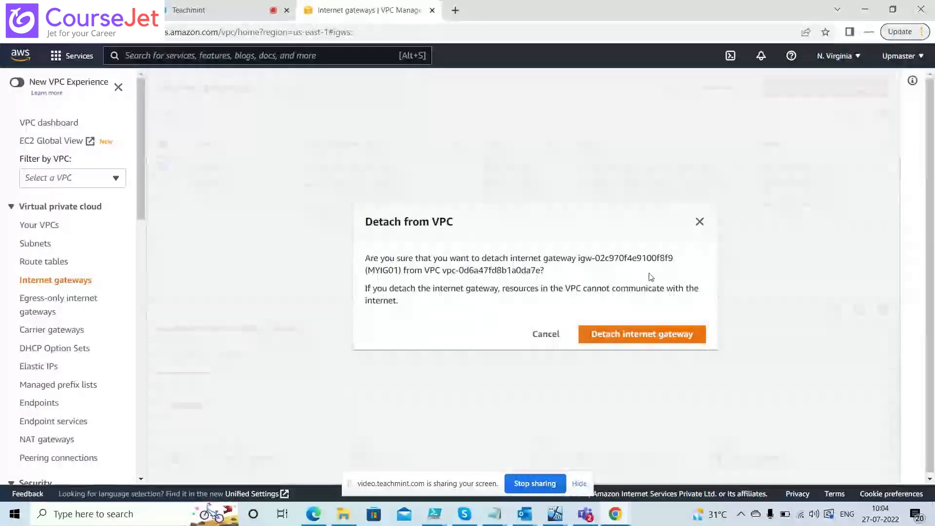
click(700, 222)
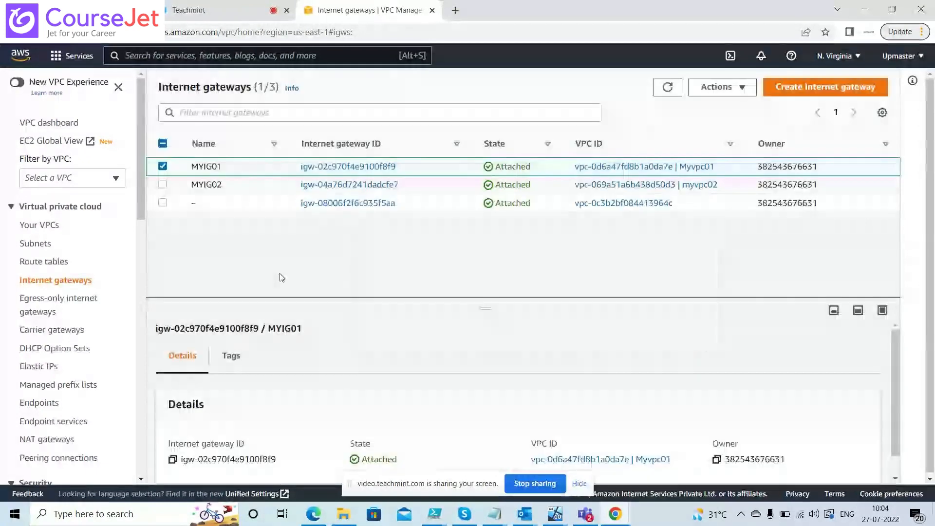
Step: Delete the VPC myvpc02 along with its security groups, internet gateway and subnet, entering "delete" as the confirmation
click(49, 226)
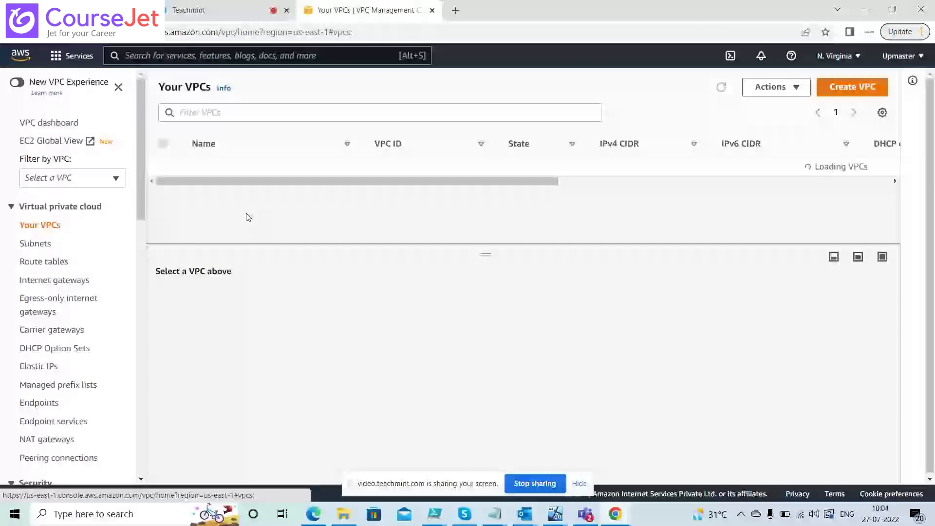
click(181, 191)
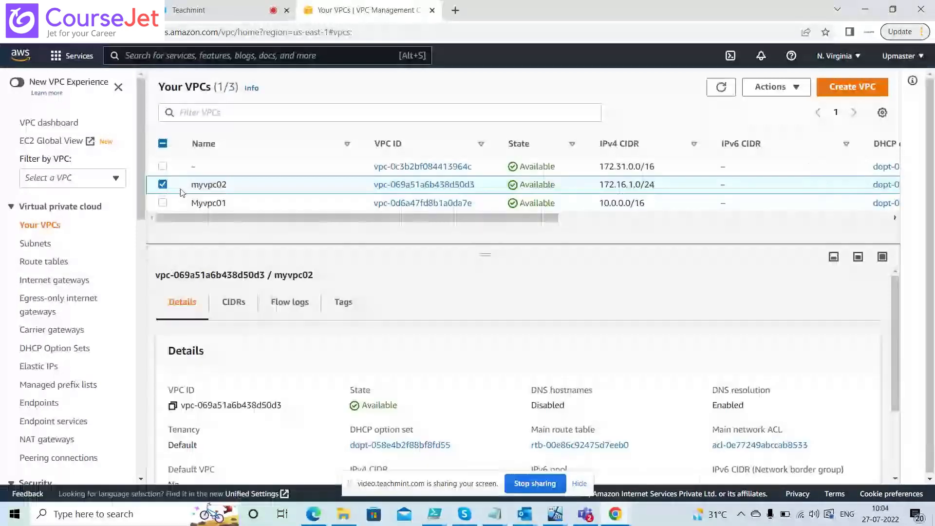
click(799, 93)
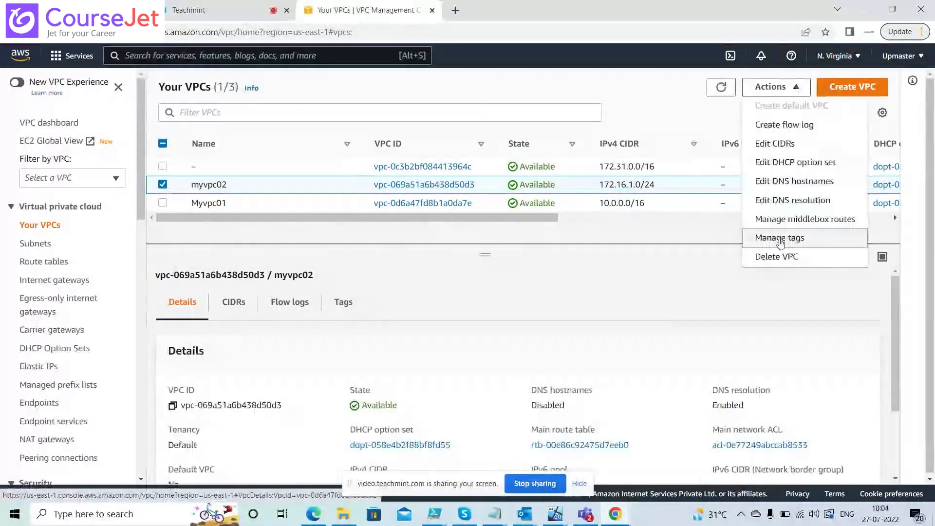
click(780, 256)
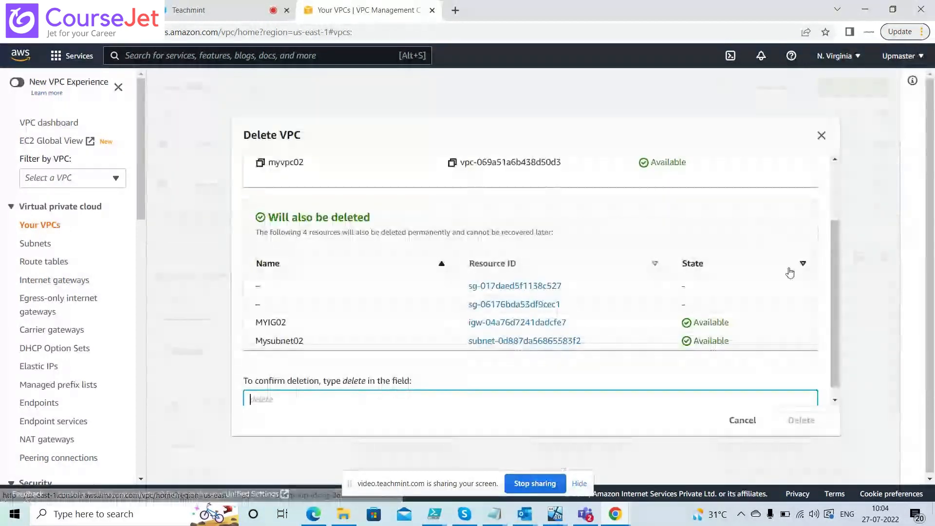
double_click(513, 290)
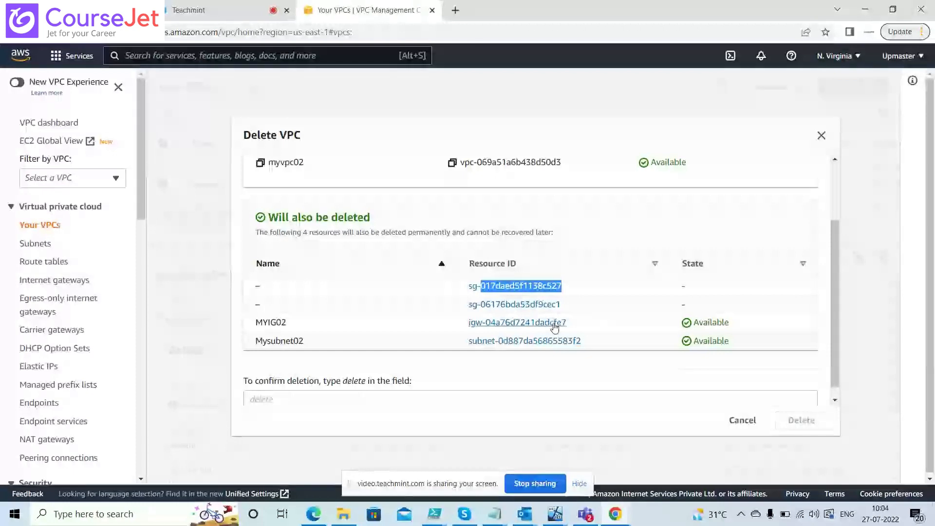
drag(465, 323, 528, 341)
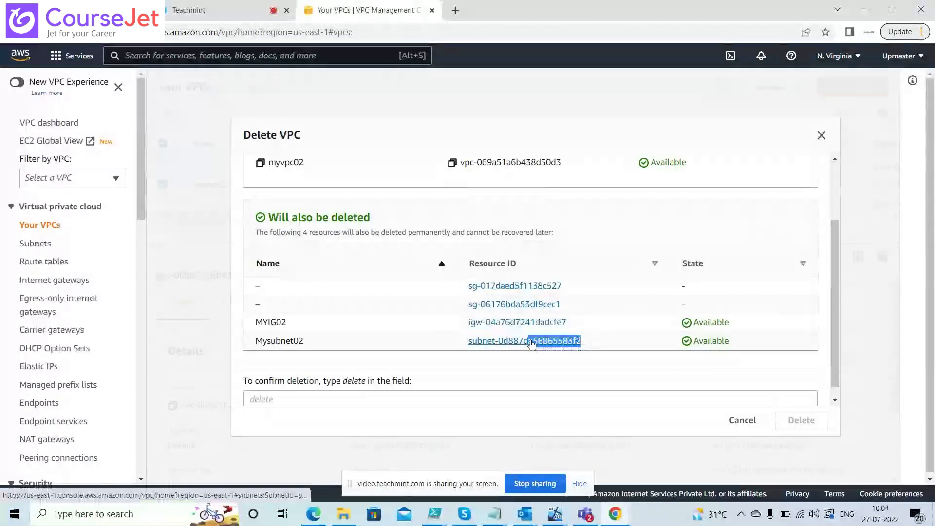
click(356, 398)
text(dele)
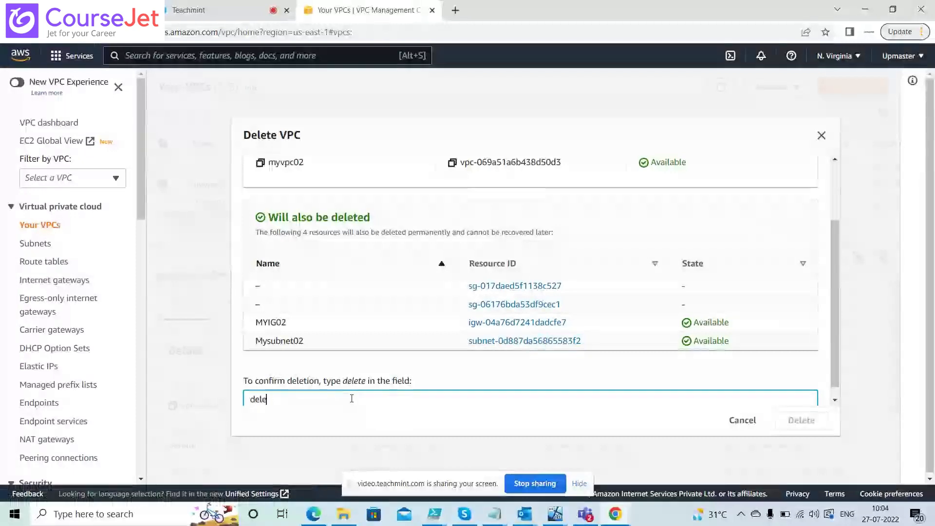
text(te)
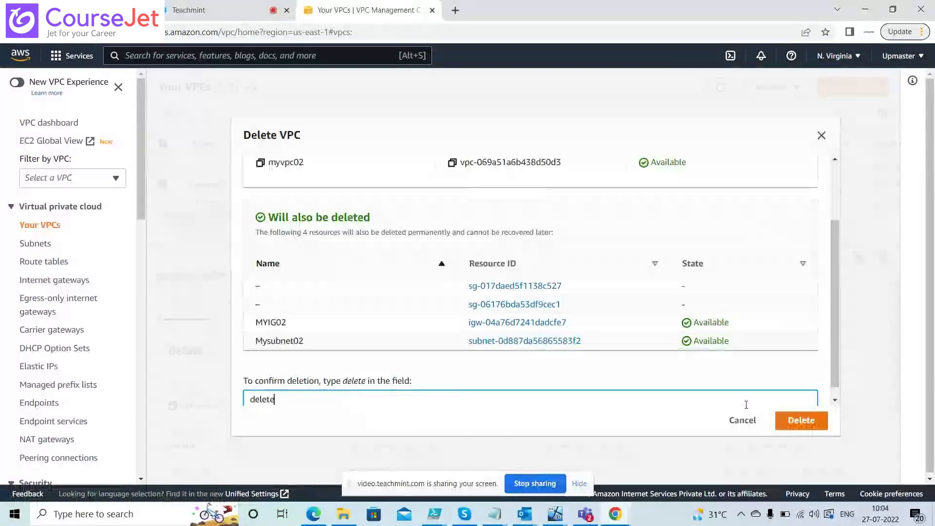
click(792, 421)
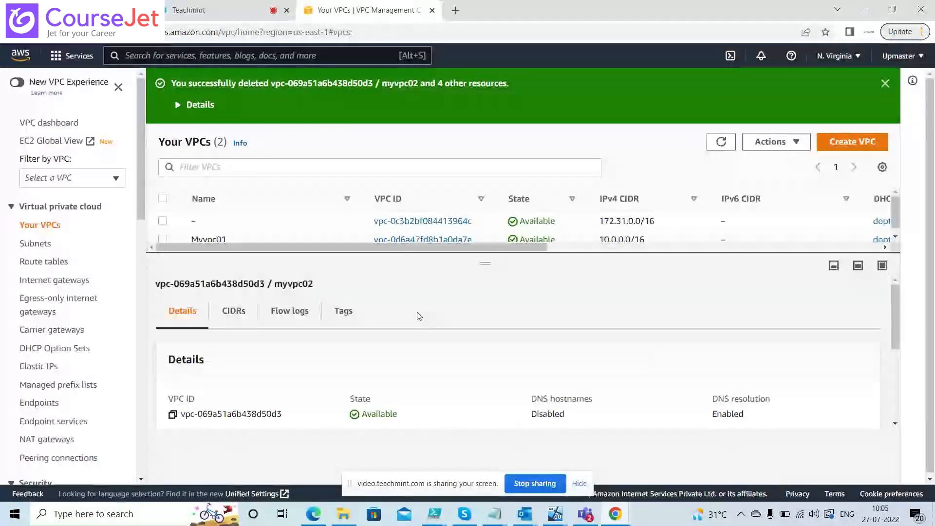
click(542, 482)
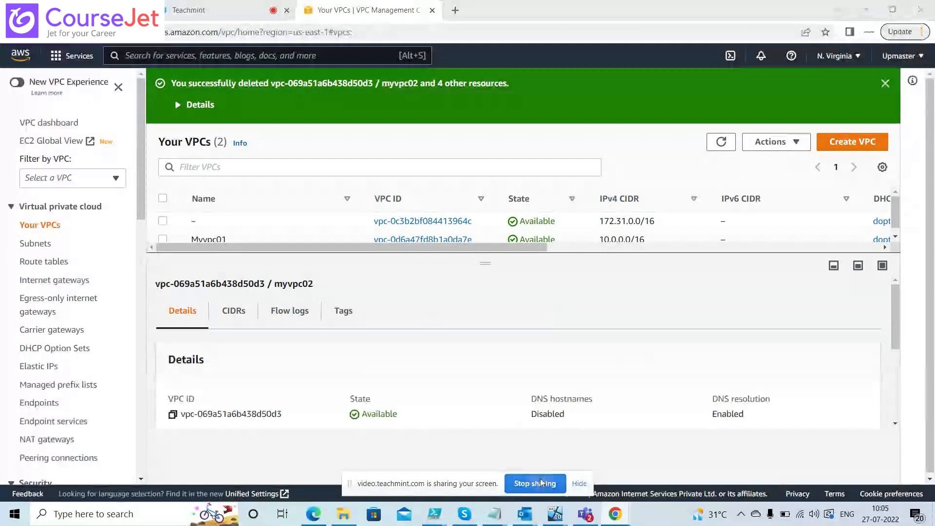
click(541, 482)
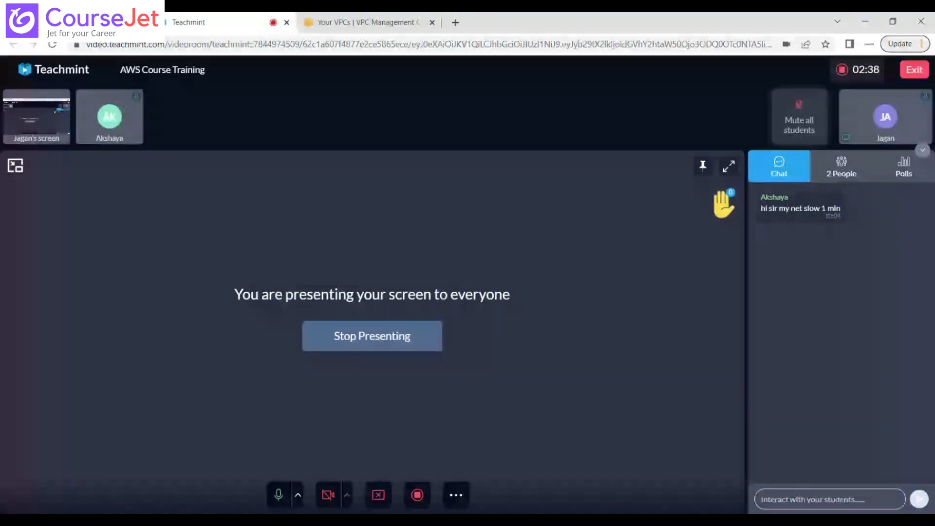
click(367, 24)
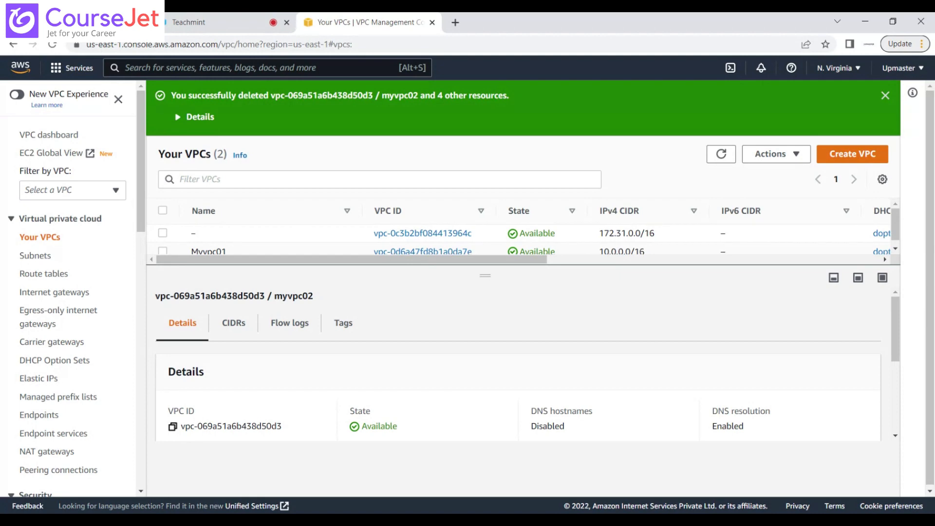
click(195, 22)
click(280, 498)
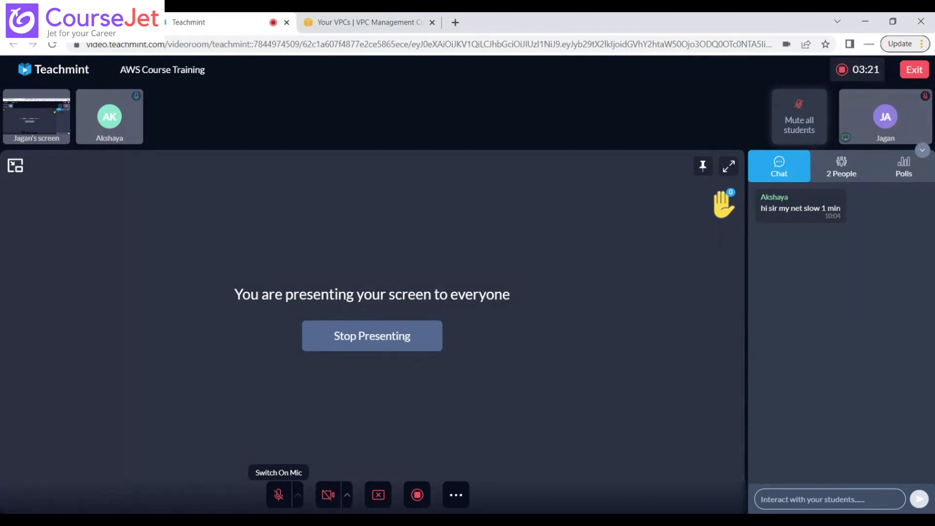
click(278, 495)
click(356, 27)
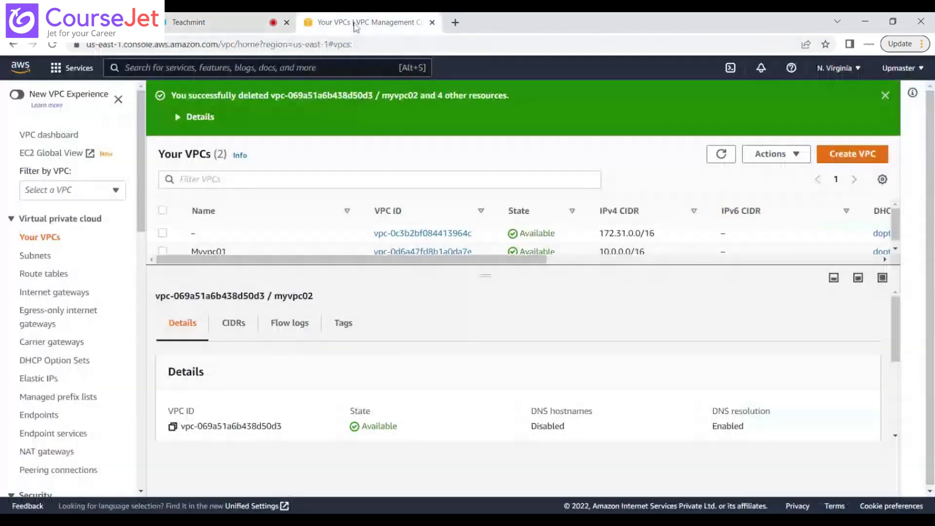
click(229, 23)
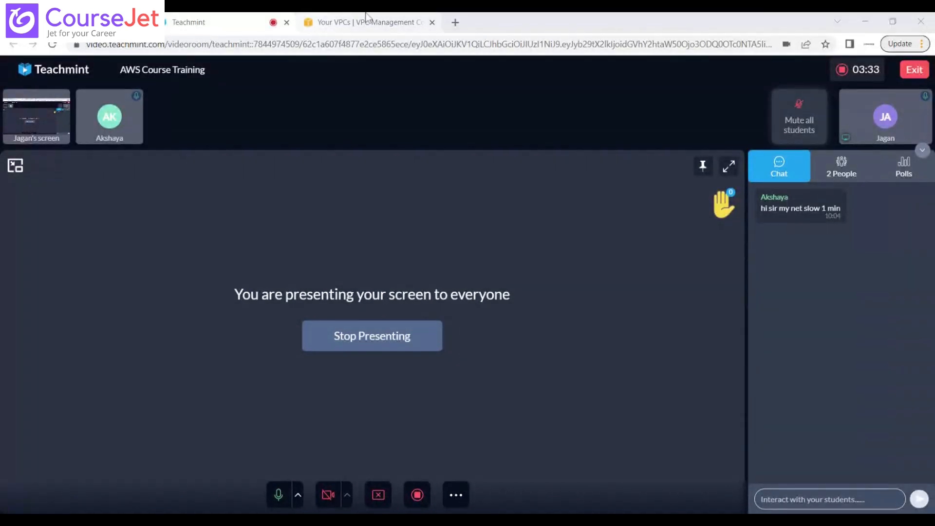
Step: Delete the VPC Myvpc01 along with its security groups, internet gateway and subnet, entering "delete" as the confirmation
click(378, 24)
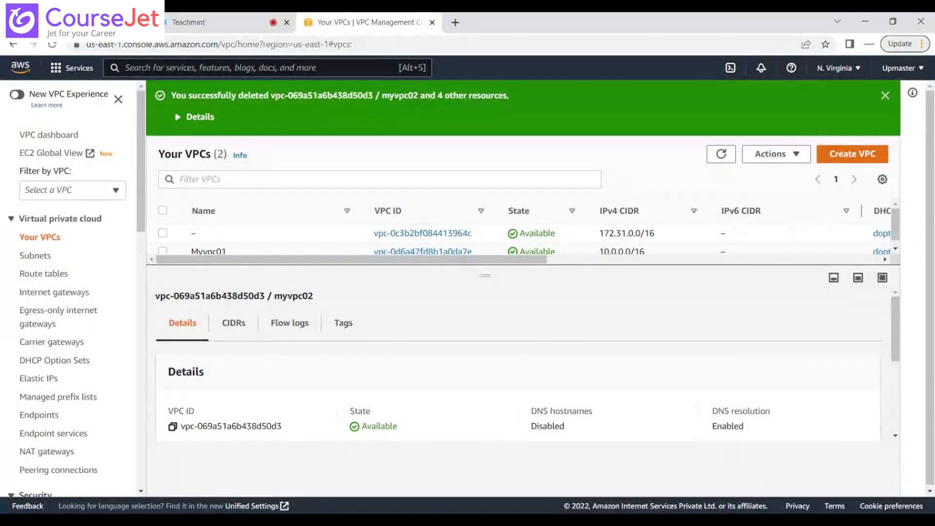
scroll(896, 231, down, 1)
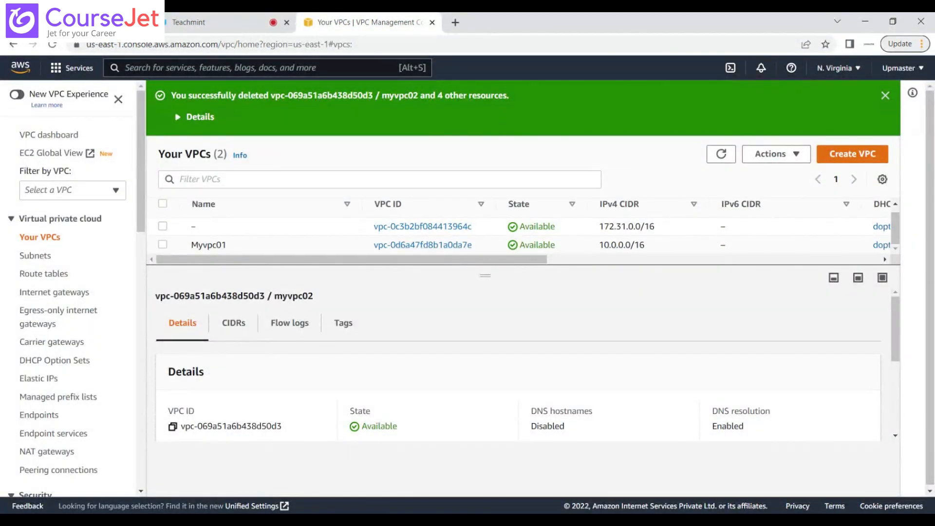
click(259, 246)
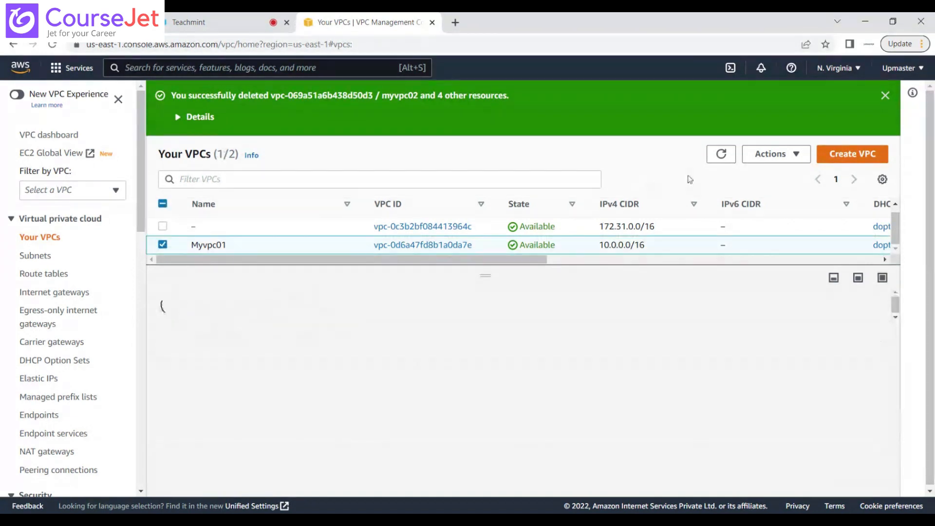
click(779, 155)
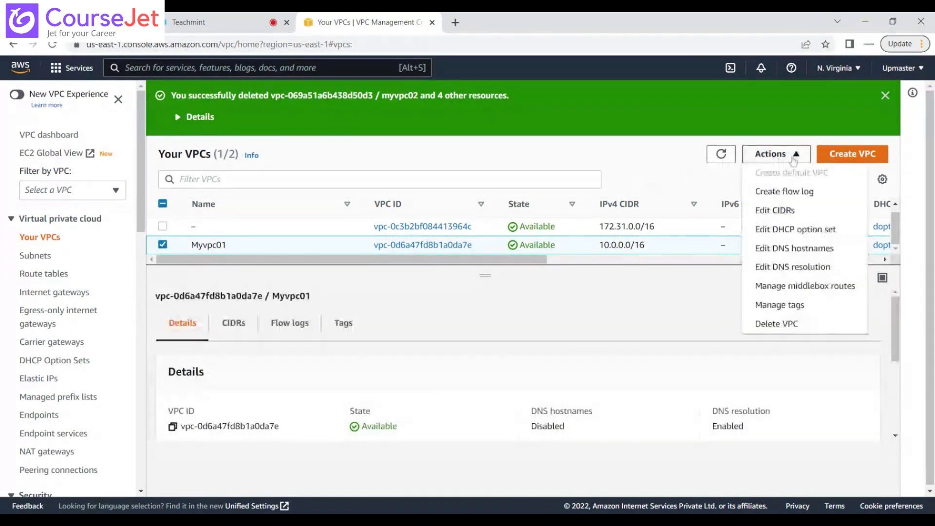
click(783, 325)
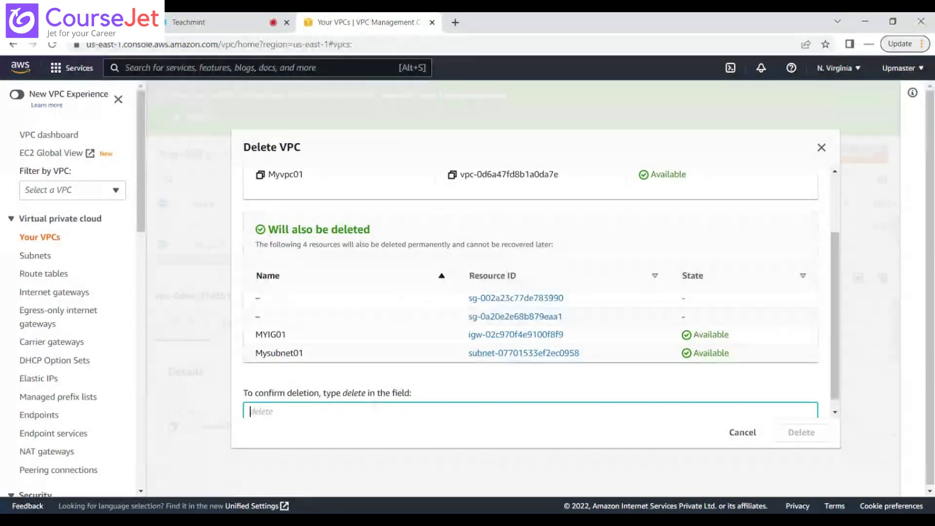
text(delete)
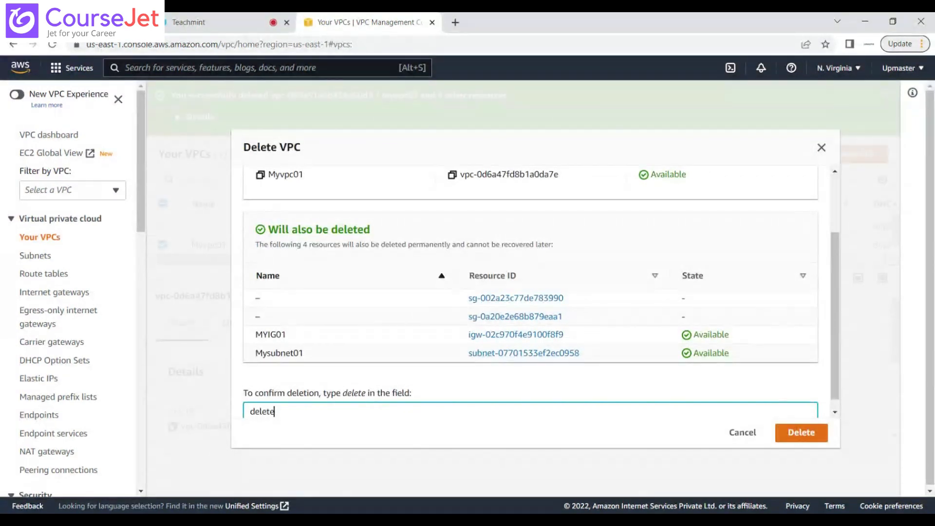
click(801, 436)
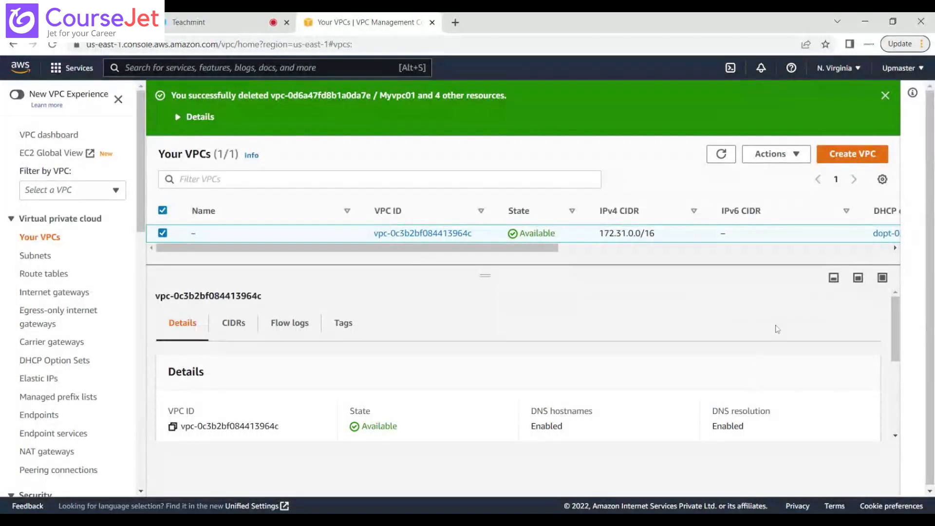
mouse_move(546, 252)
mouse_down()
mouse_move(780, 248)
mouse_move(544, 246)
mouse_up()
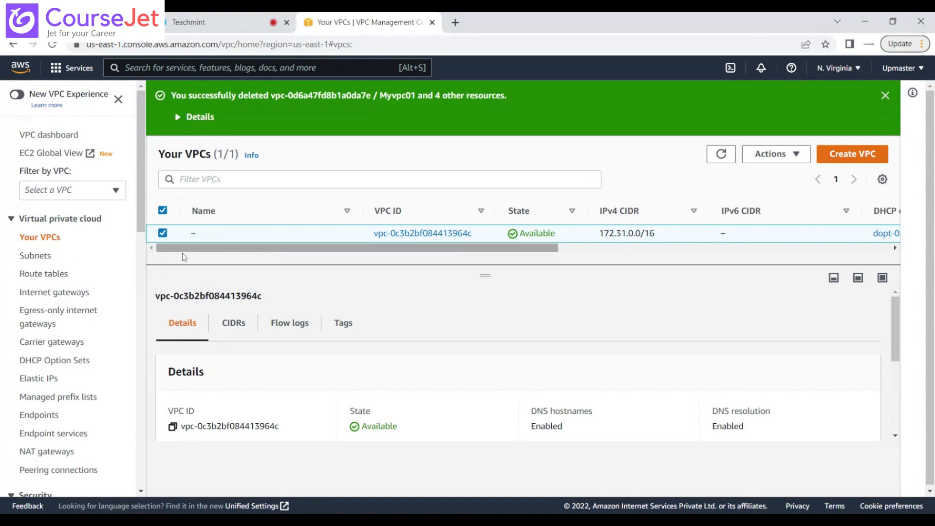
Step: Start a new VPC with the name tag Myvpc01 and the IPv4 CIDR 10.0.0.0/16
click(44, 257)
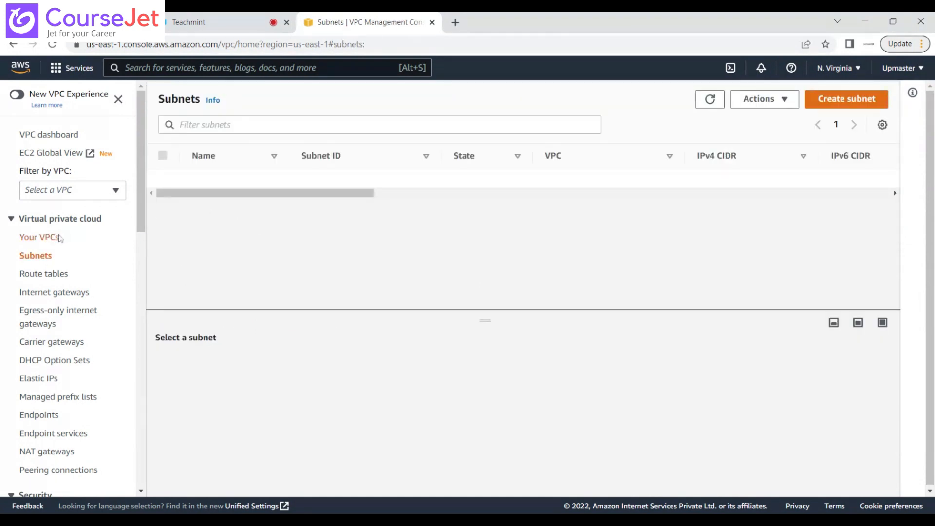
click(61, 237)
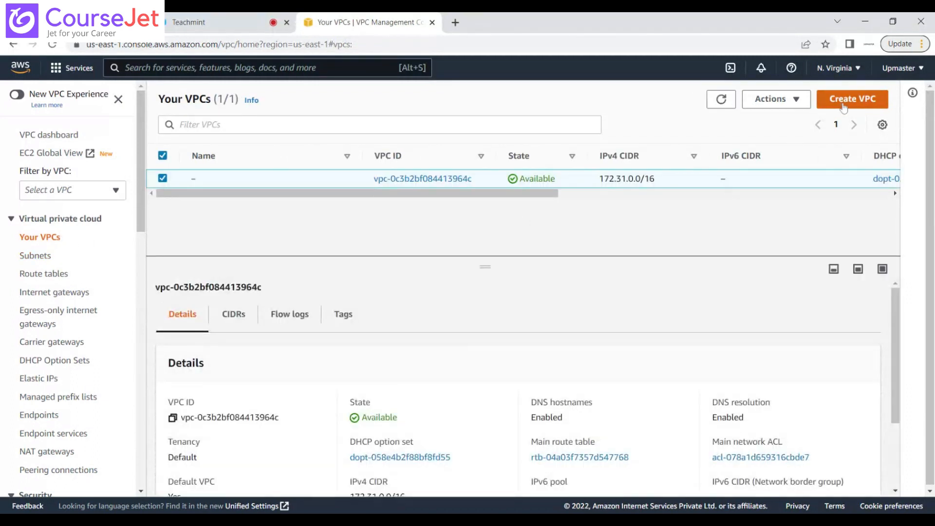
click(844, 100)
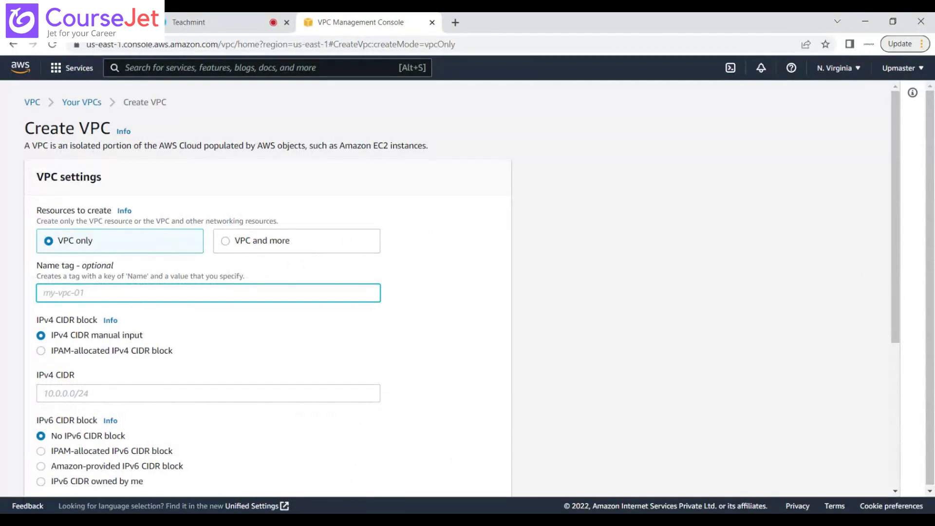
text(Myvpc01)
click(66, 394)
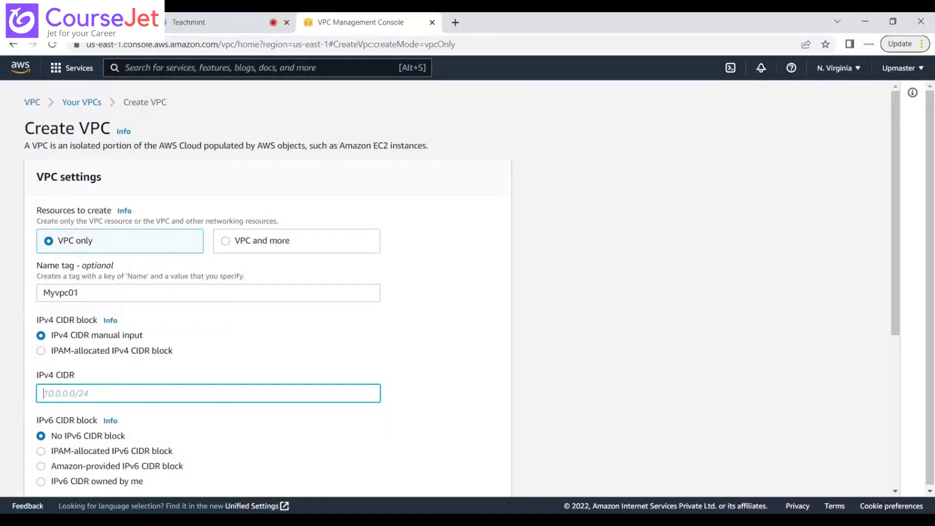
text(10.0.0.0/16)
click(418, 347)
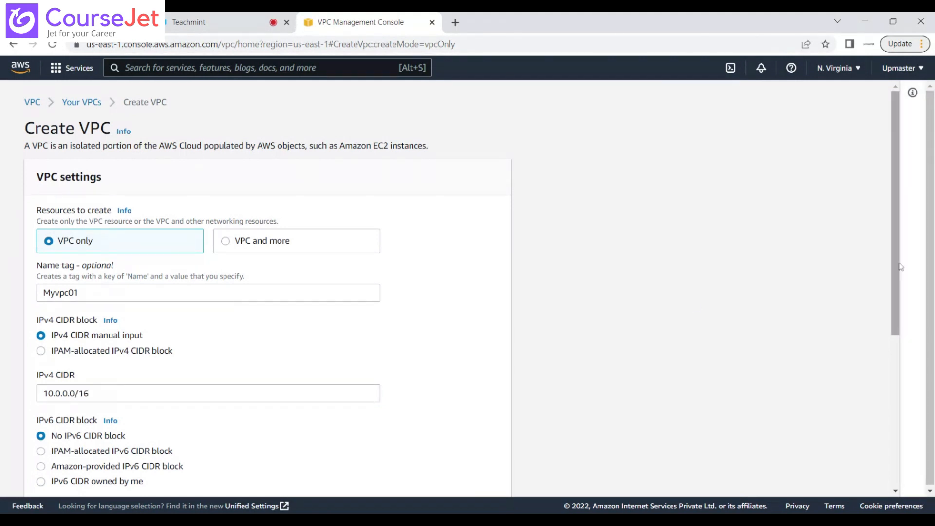
Step: Examine the remaining VPC settings and compare them with the subnet, NAT gateway and endpoint options offered by VPC and more
drag(895, 265, 909, 384)
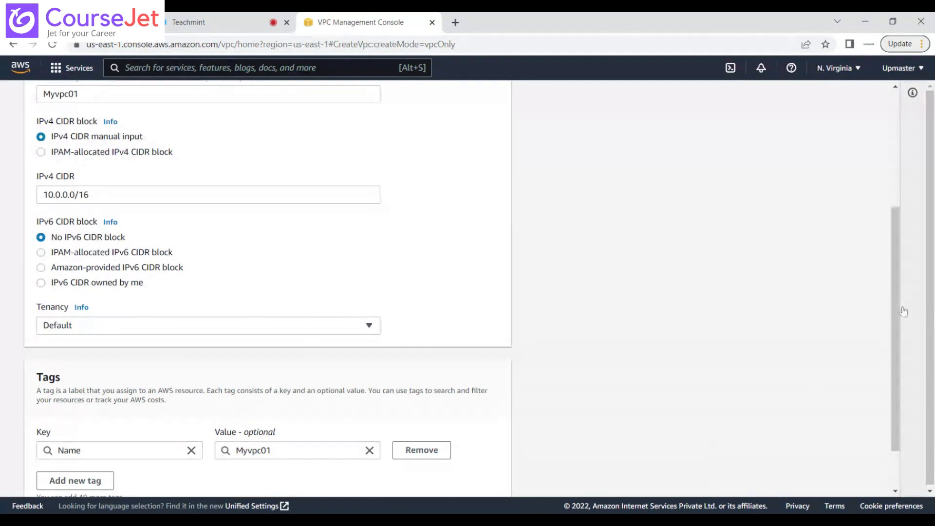
mouse_move(895, 316)
mouse_down()
mouse_move(907, 385)
mouse_move(895, 360)
mouse_move(885, 261)
mouse_move(894, 302)
mouse_up()
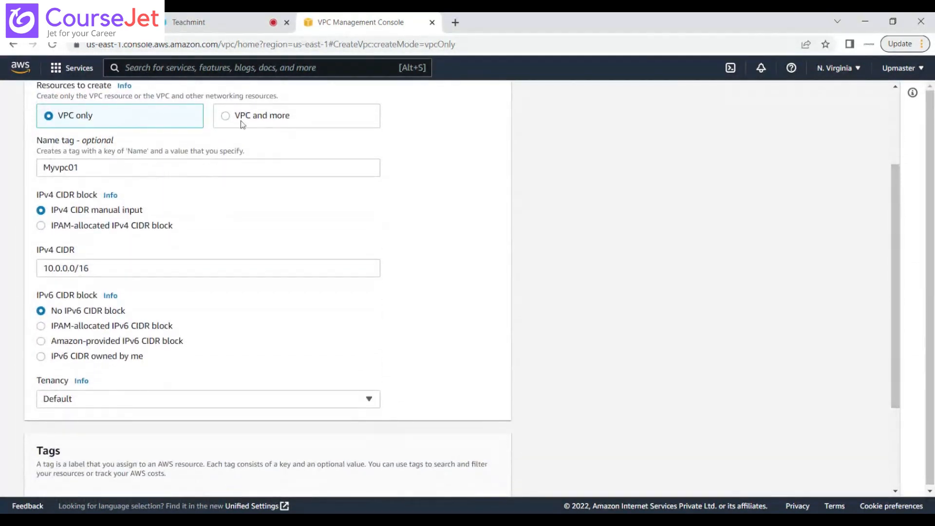
click(239, 122)
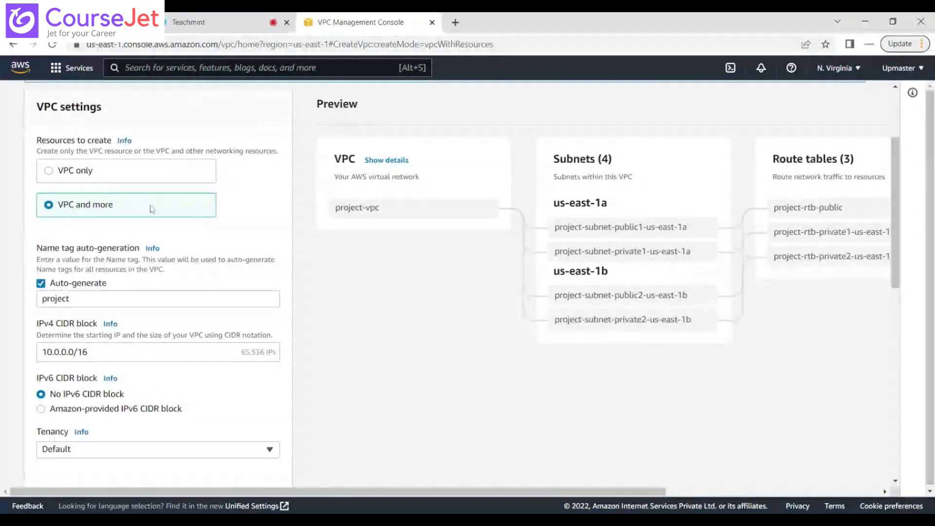
click(108, 180)
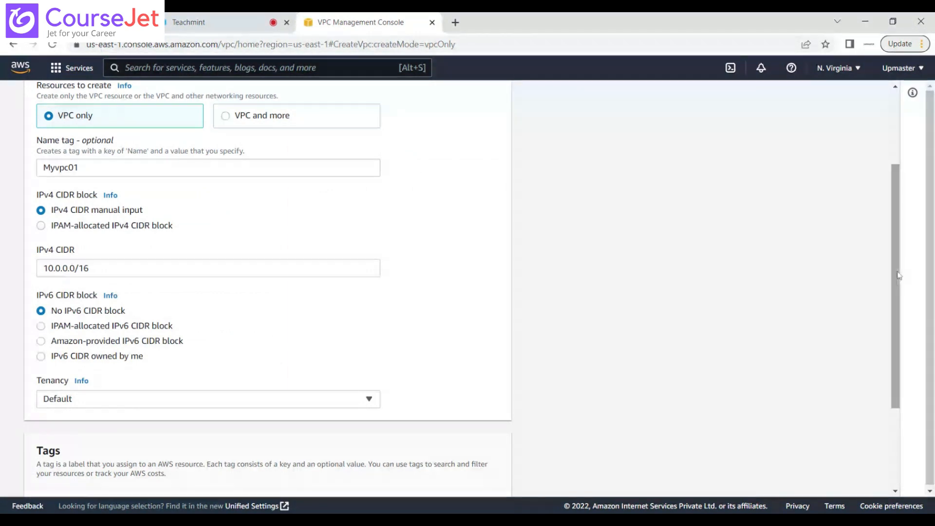
click(285, 126)
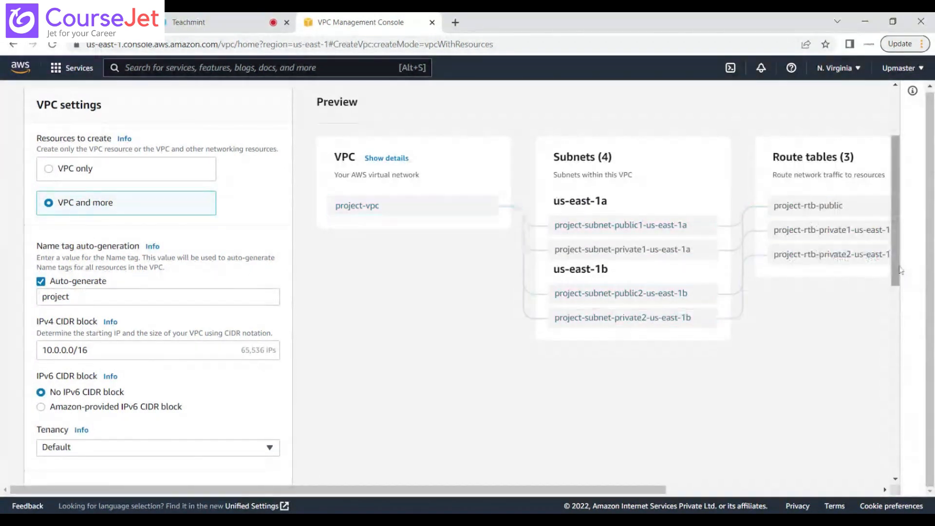
drag(902, 270, 913, 480)
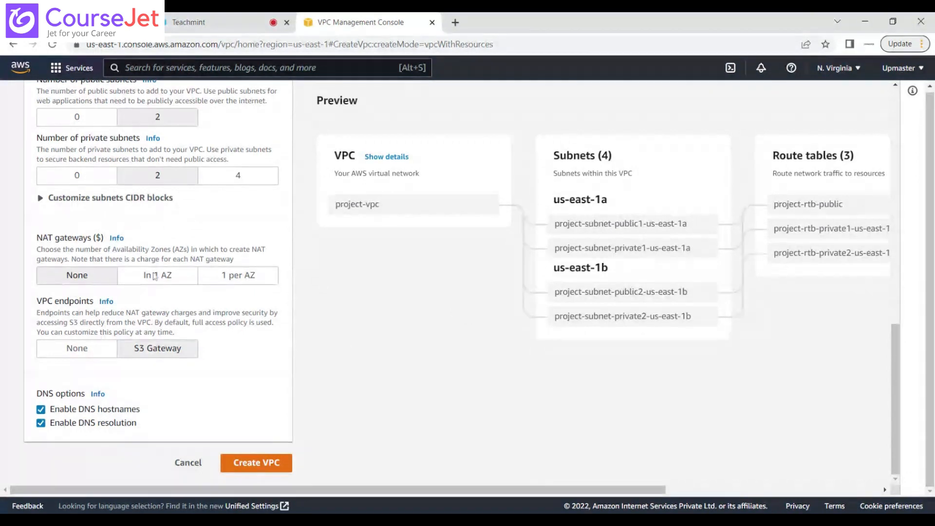
drag(895, 378, 902, 148)
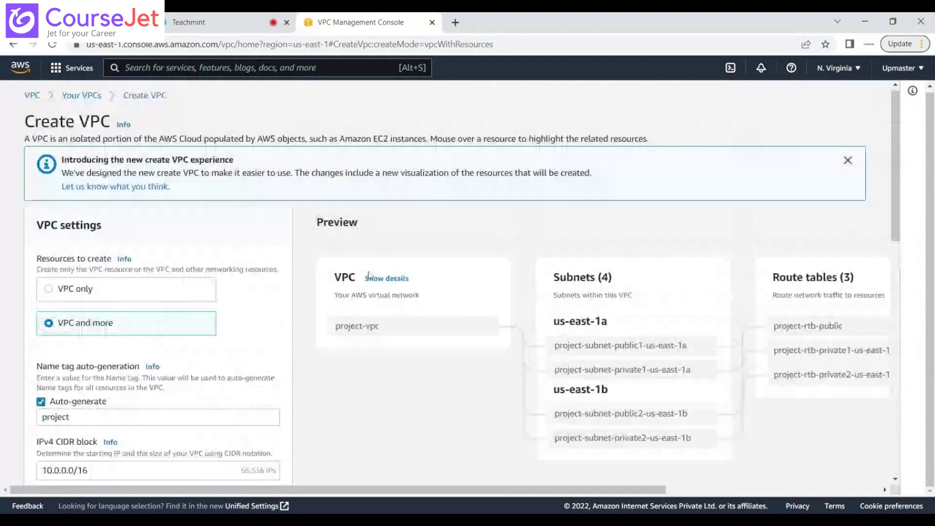
Step: Set the resources to create to VPC only and create the VPC Myvpc01
click(49, 289)
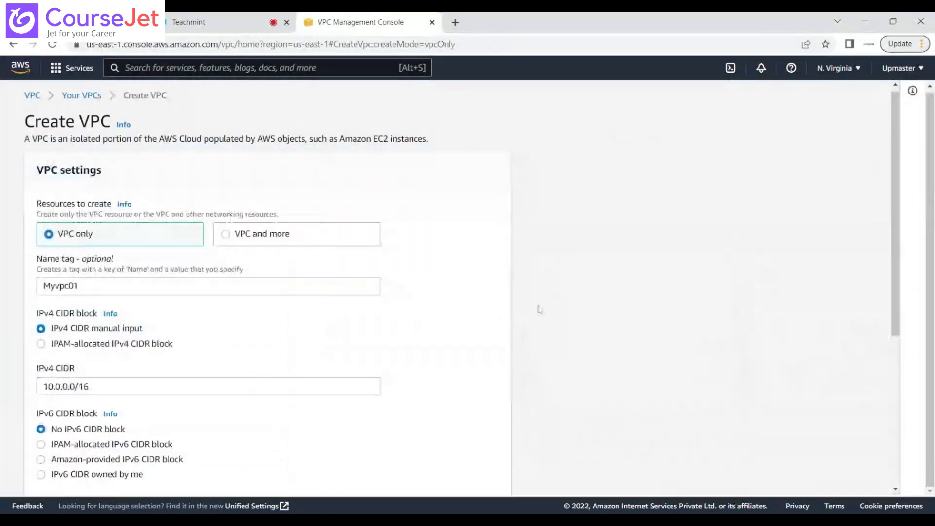
drag(895, 249, 920, 390)
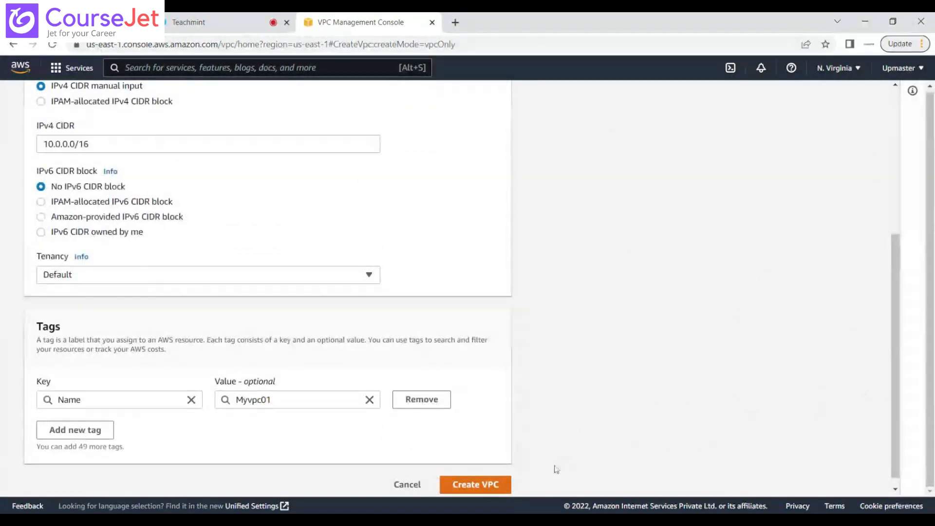
click(464, 485)
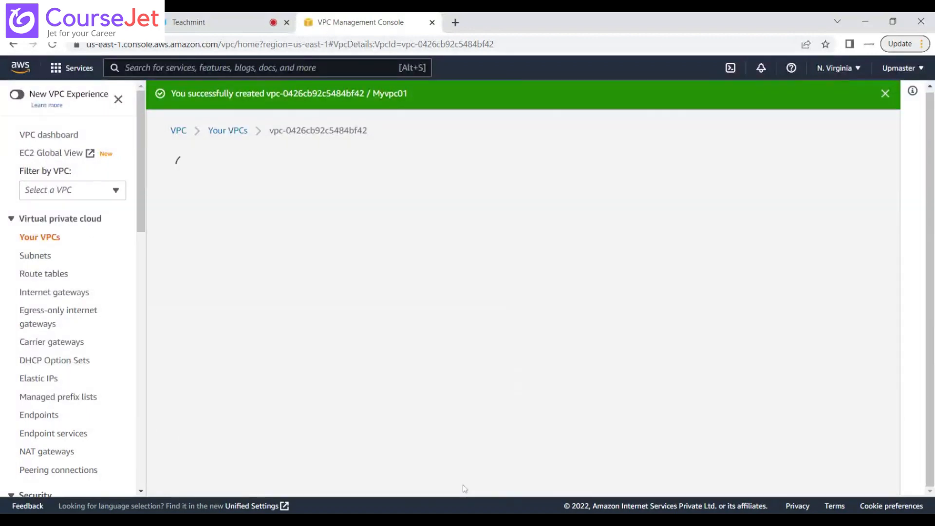
Step: Create a second VPC with the name tag MYVPC02 and the IPv4 CIDR 172.16.0.0/16
click(57, 239)
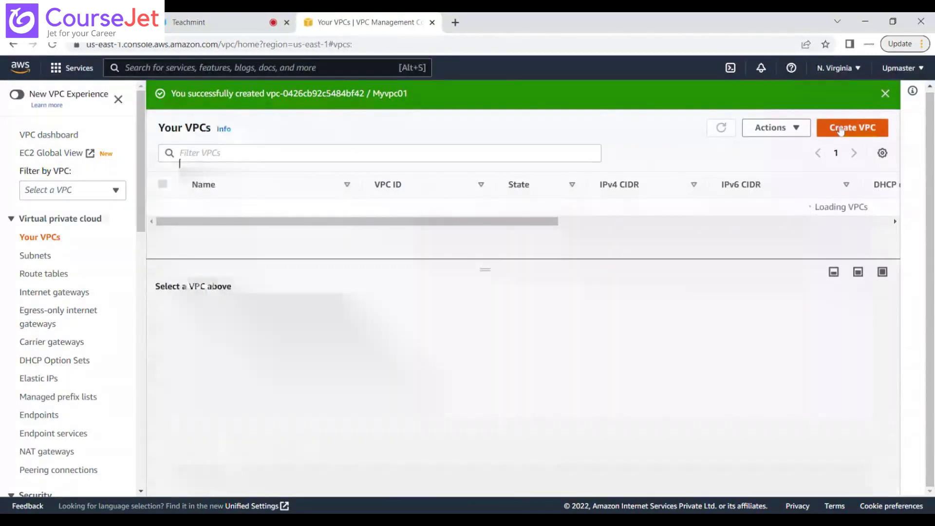
click(849, 128)
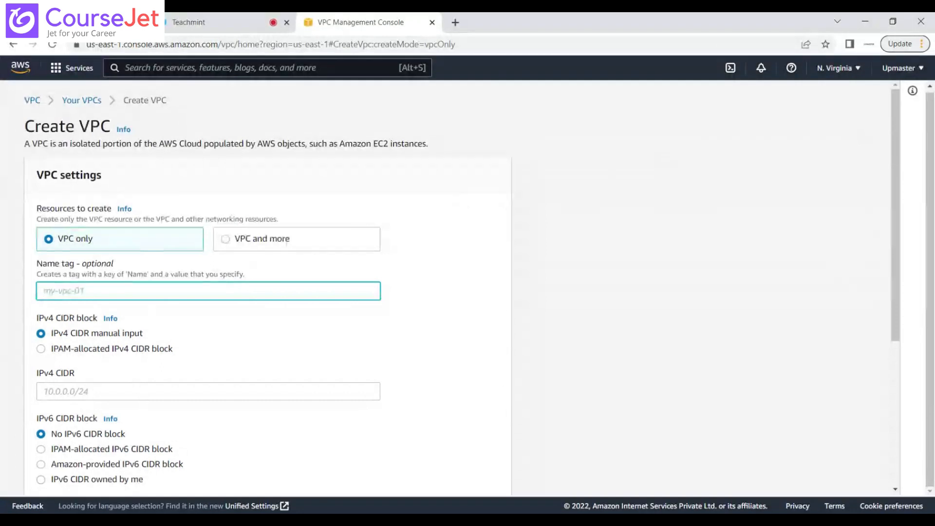
text(MYV)
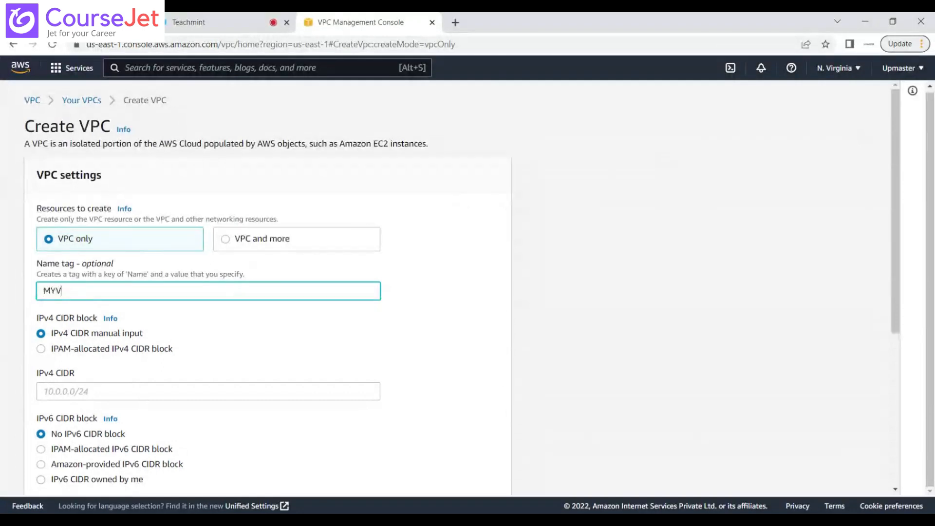
text(PC02)
click(135, 389)
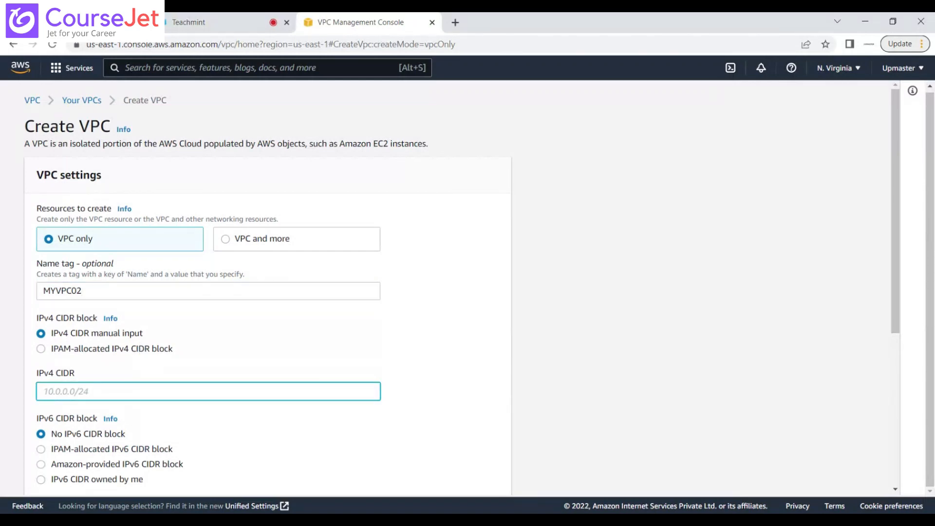
text(172.16.0.0./16)
click(408, 346)
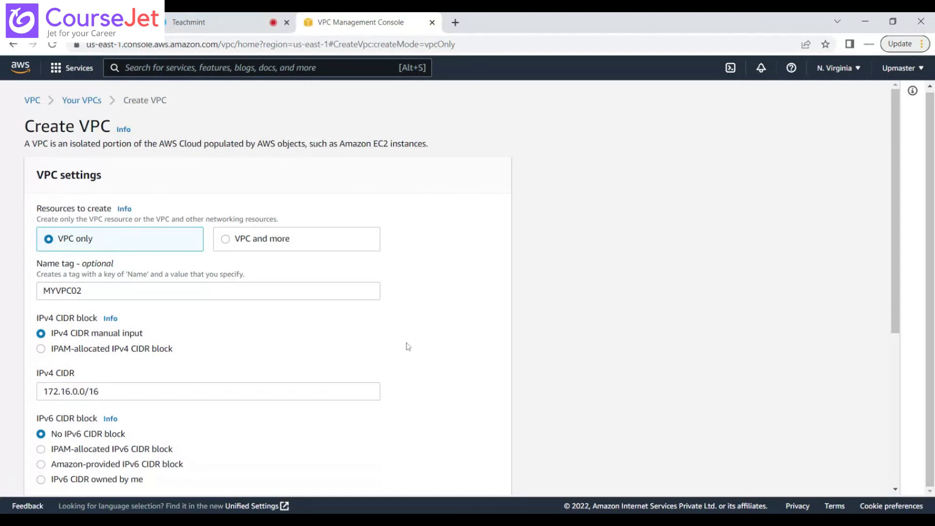
drag(895, 250, 903, 364)
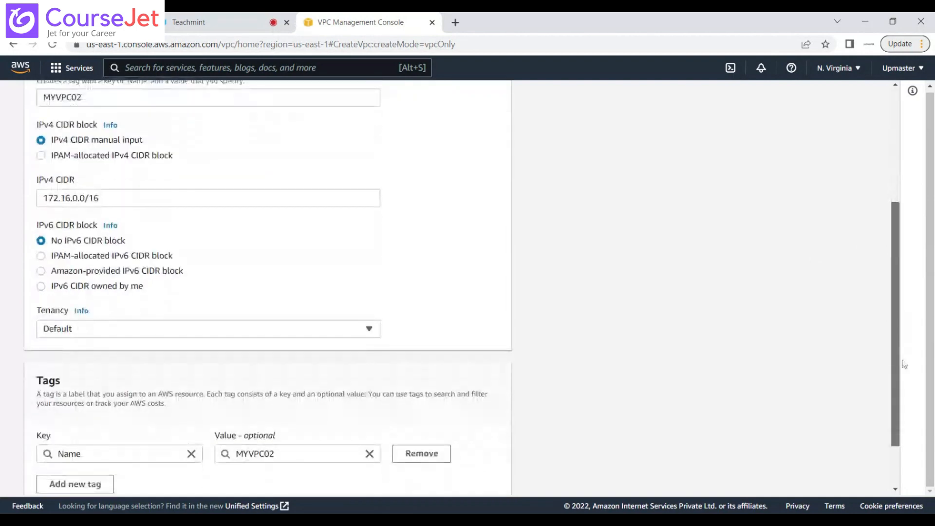
drag(904, 364, 904, 390)
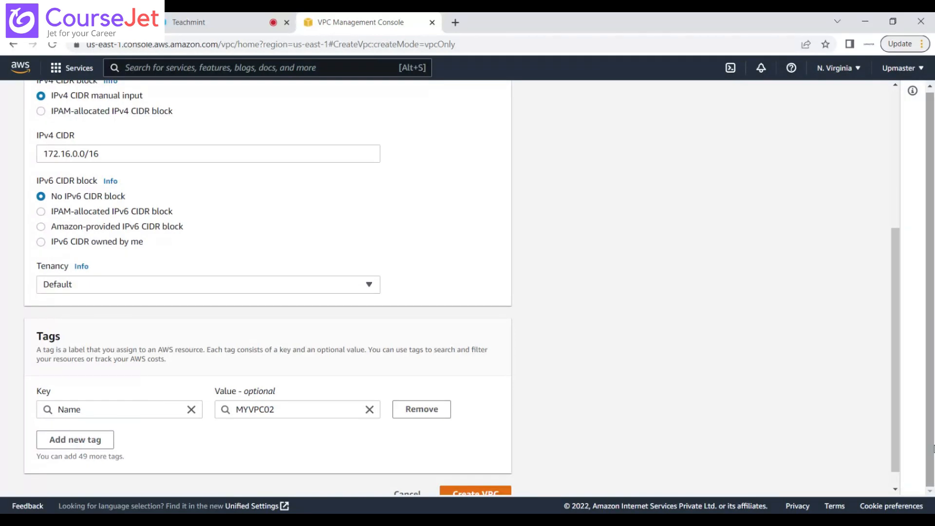
scroll(895, 415, down, 1)
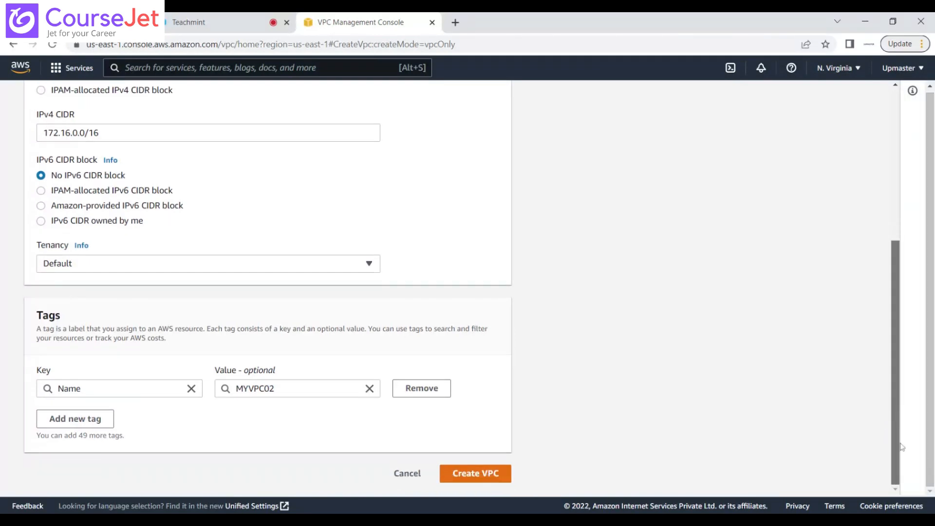
click(472, 483)
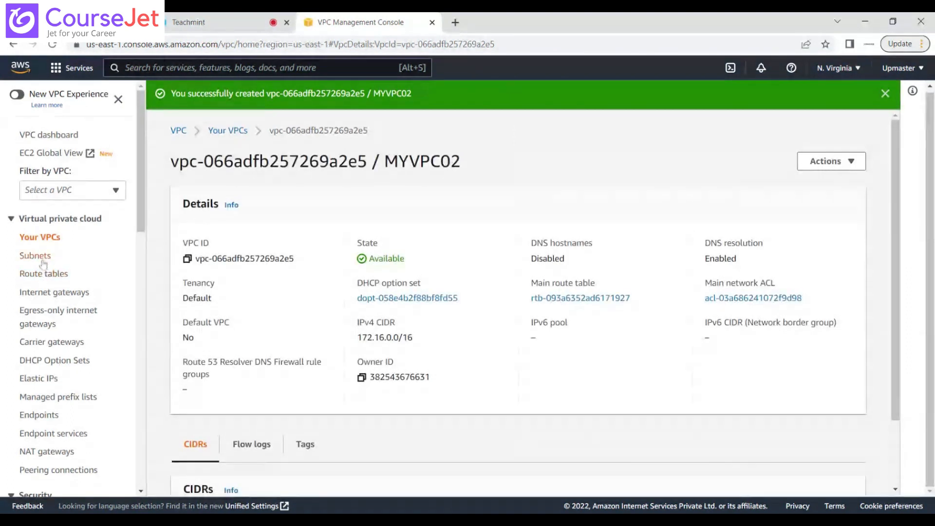
Step: Start a new subnet in the VPC Myvpc01 with the subnet name Mysubnet01
click(35, 256)
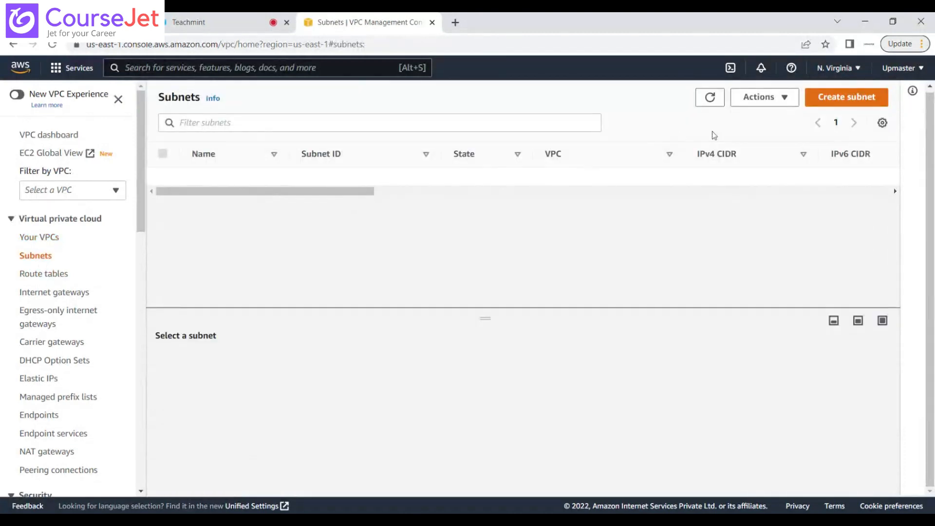
click(848, 98)
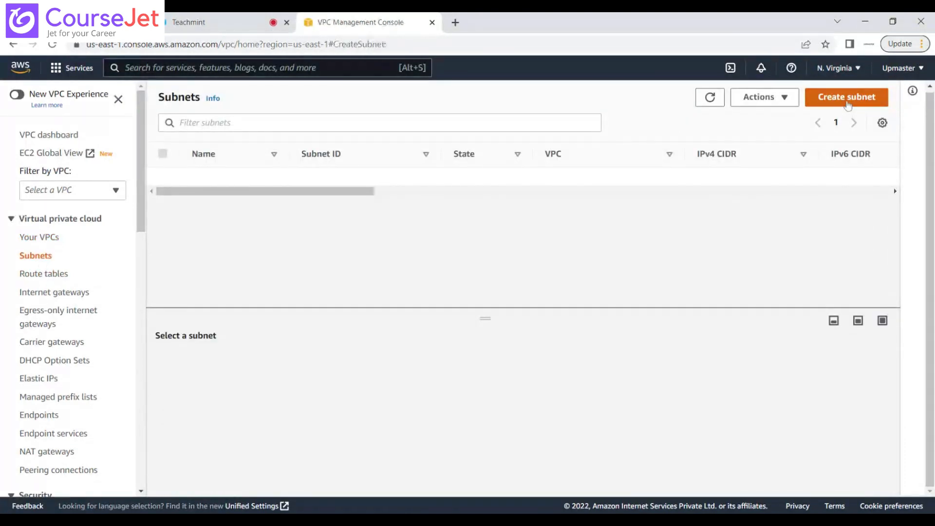
click(320, 235)
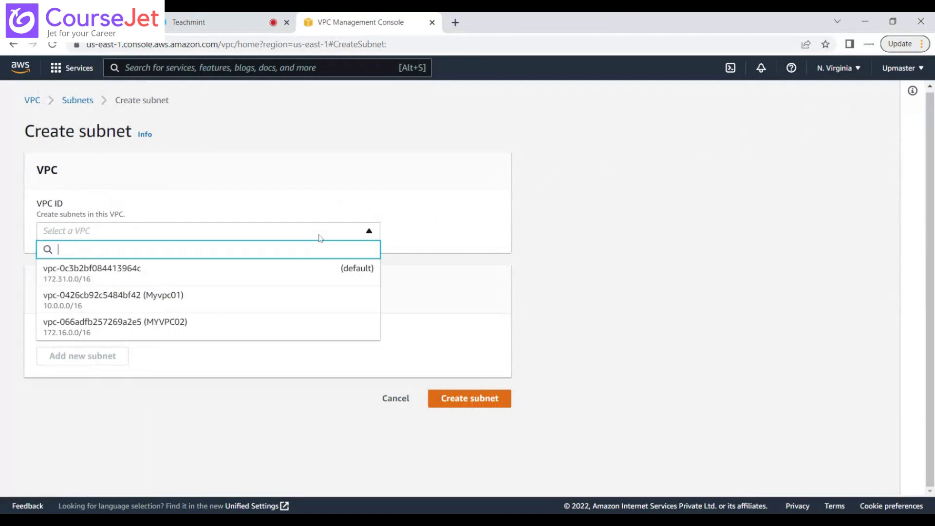
click(149, 302)
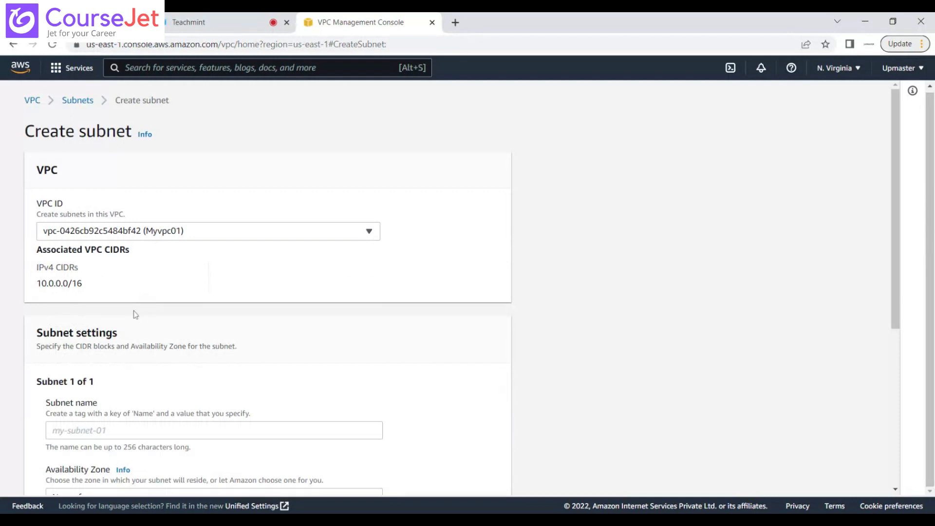
click(117, 431)
text(M)
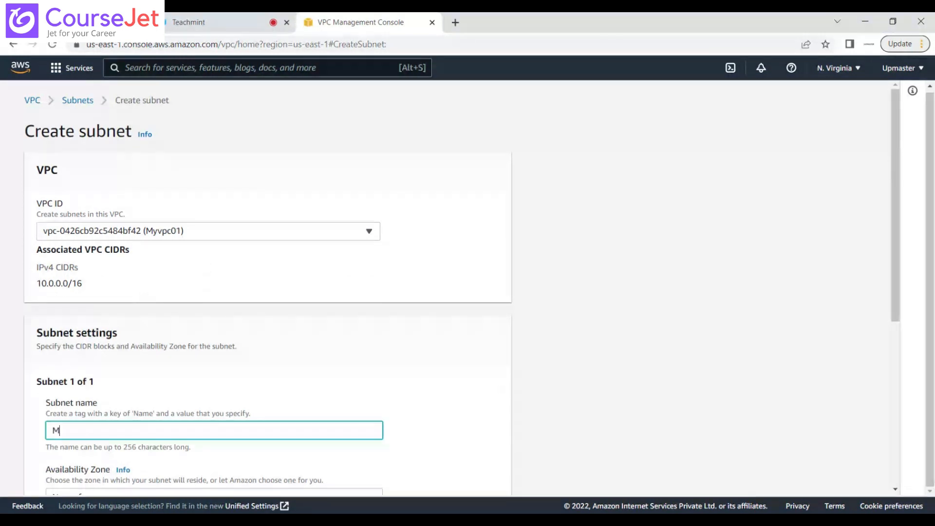
text(ysubnet01)
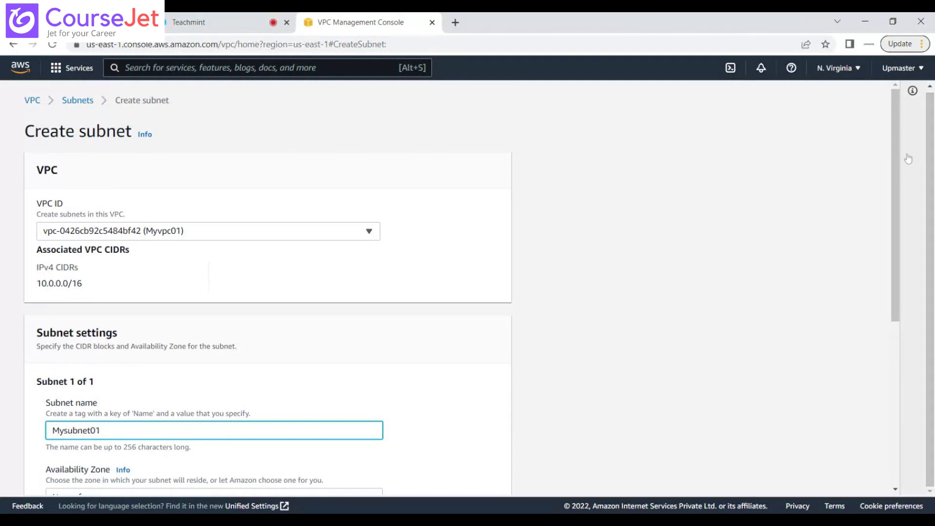
Step: Create Mysubnet01 in the availability zone us-east-1a with the IPv4 CIDR block 10.0.0.0/24
drag(901, 161, 912, 302)
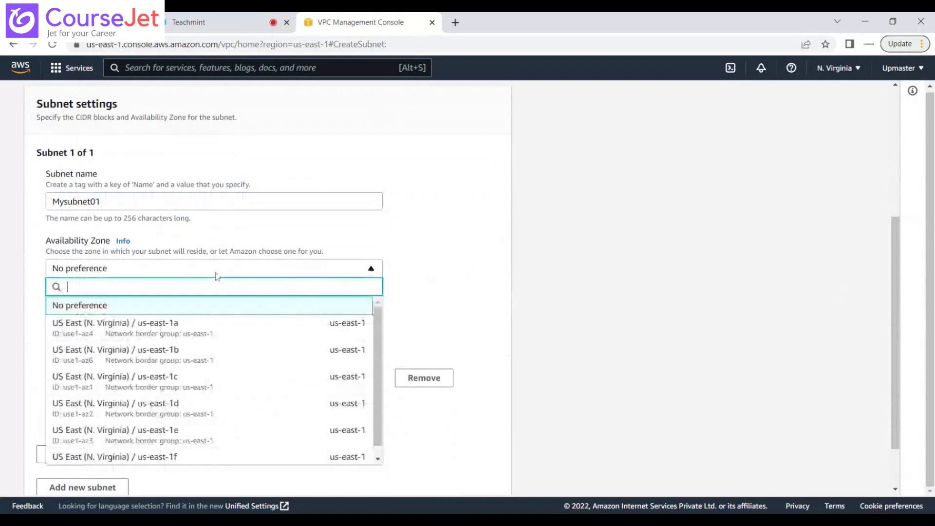
click(173, 334)
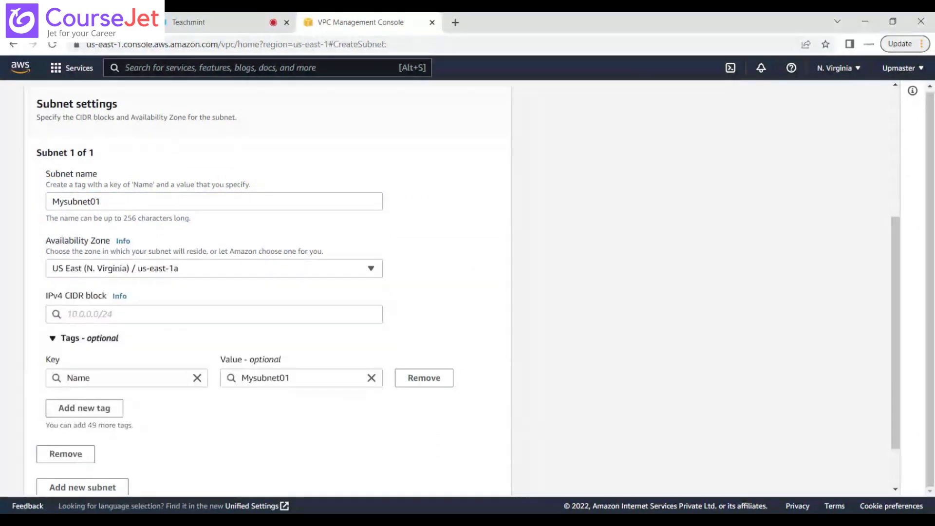
click(158, 316)
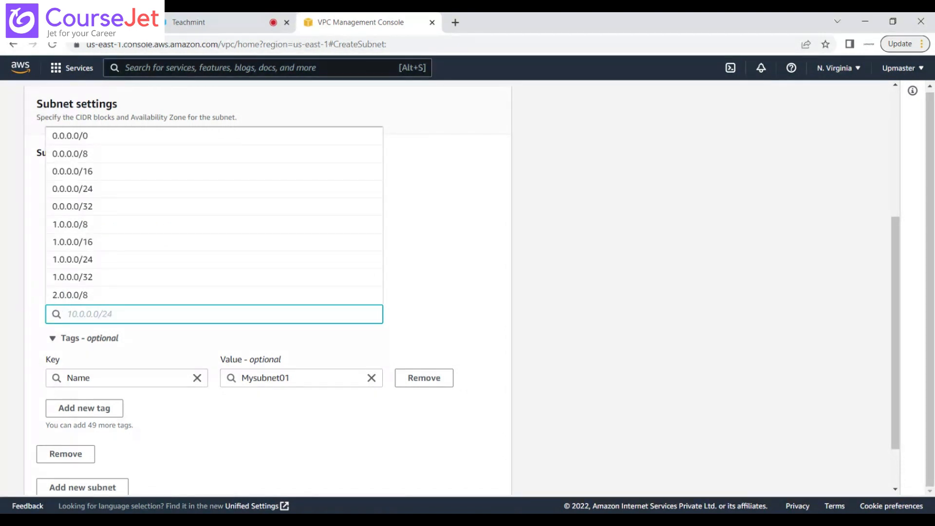
text(10.0.)
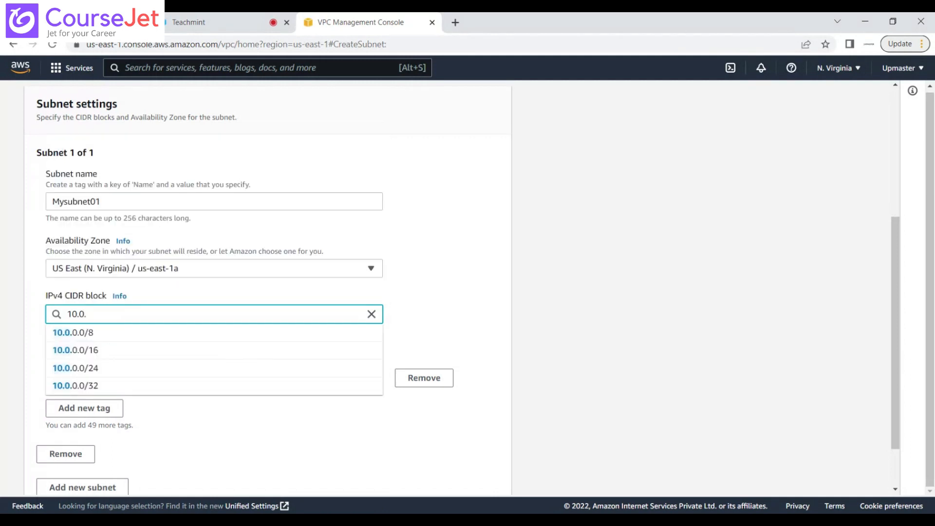
text(0.0/24)
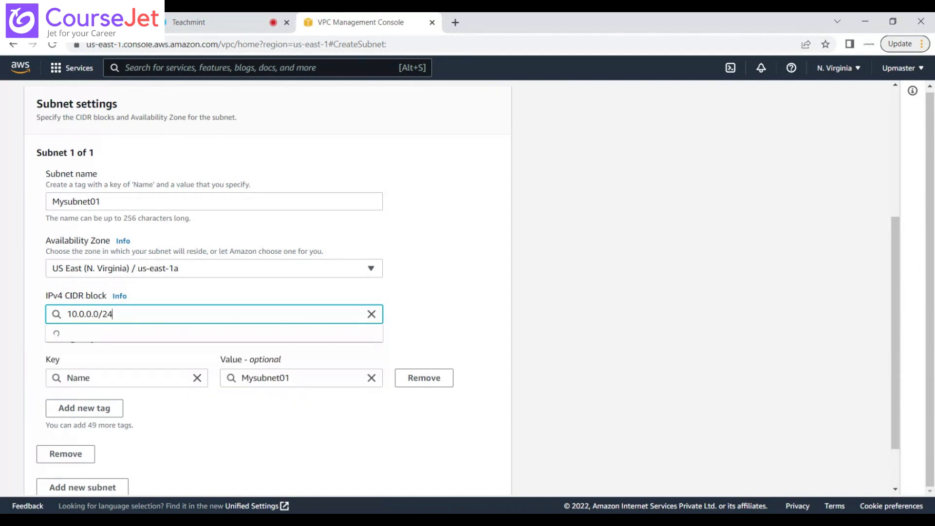
key(Return)
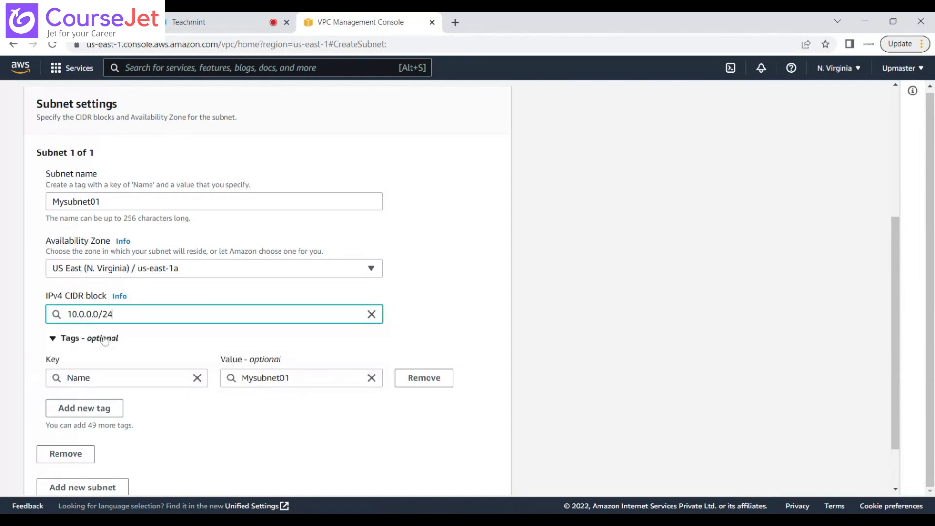
click(421, 297)
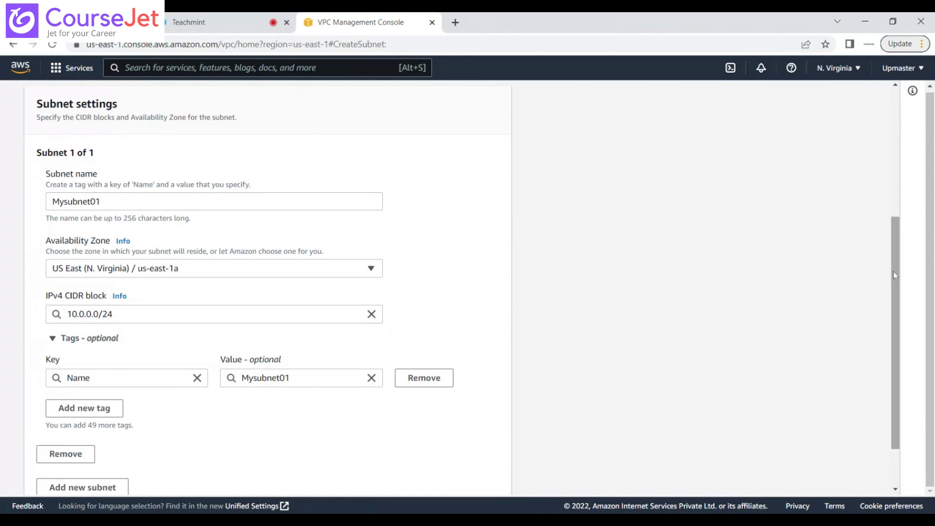
scroll(895, 273, down, 2)
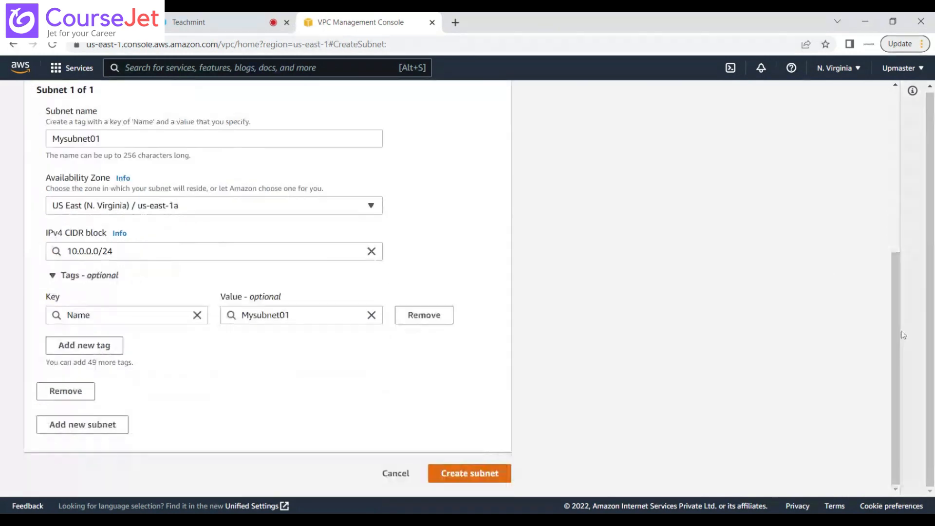
click(477, 480)
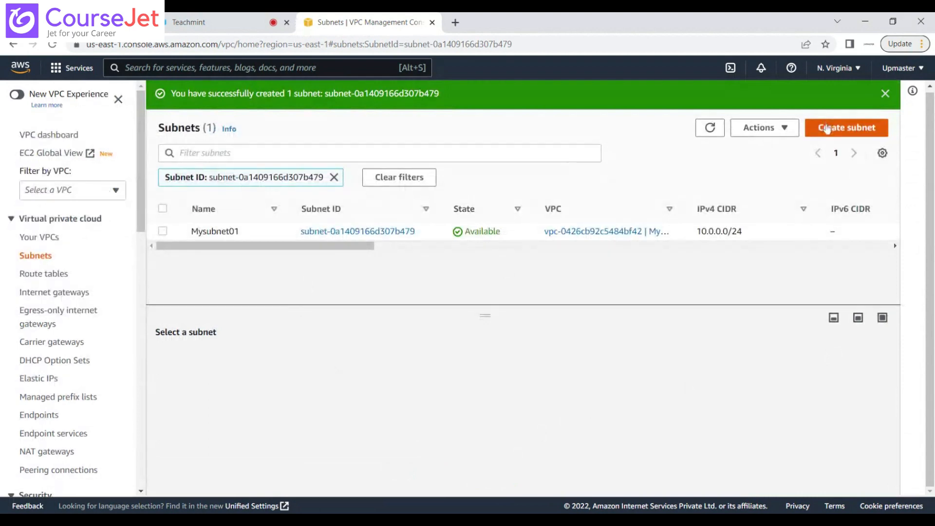
Step: Start a second subnet in the VPC MYVPC02 with the subnet name Mysubnet02
click(827, 128)
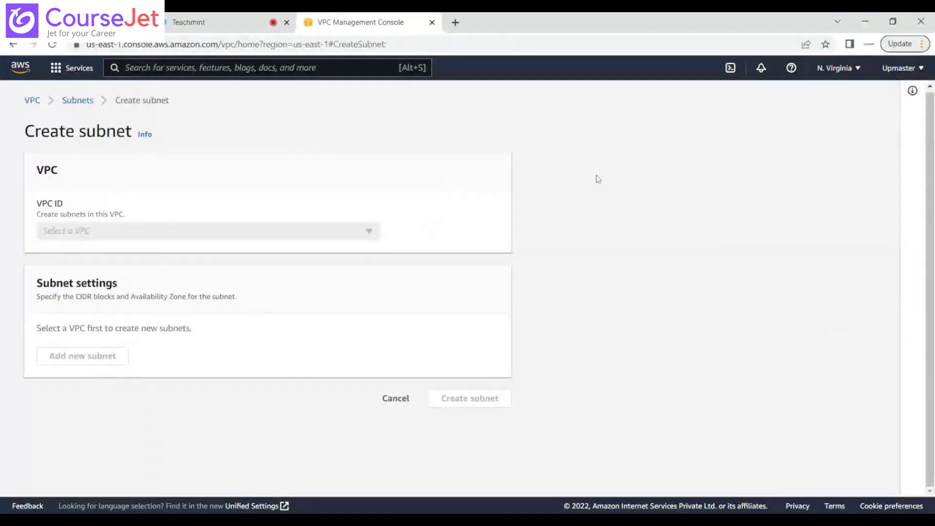
click(258, 234)
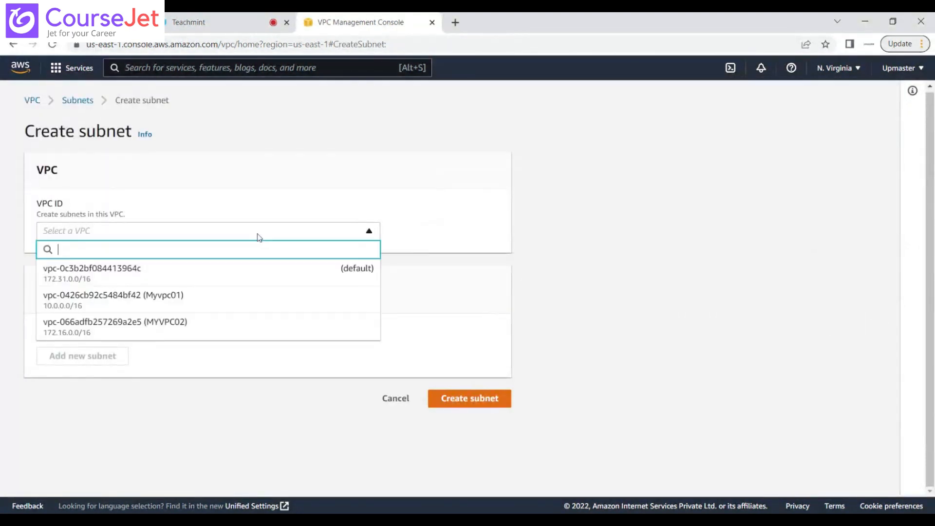
click(164, 326)
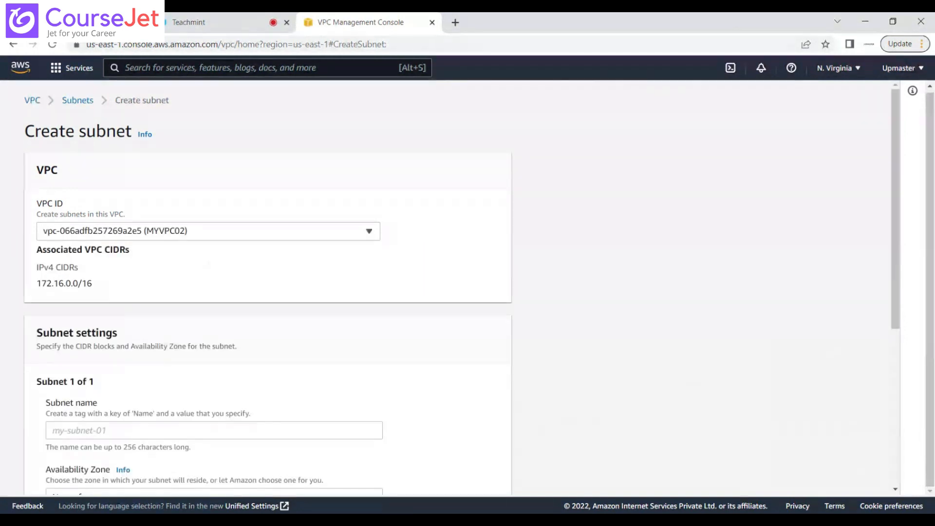
click(112, 430)
text(Mysub)
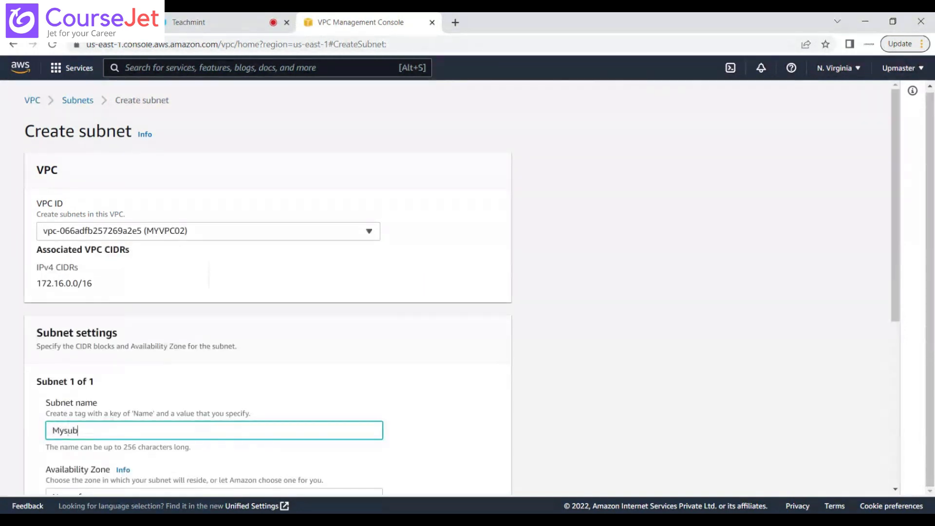
text(net02)
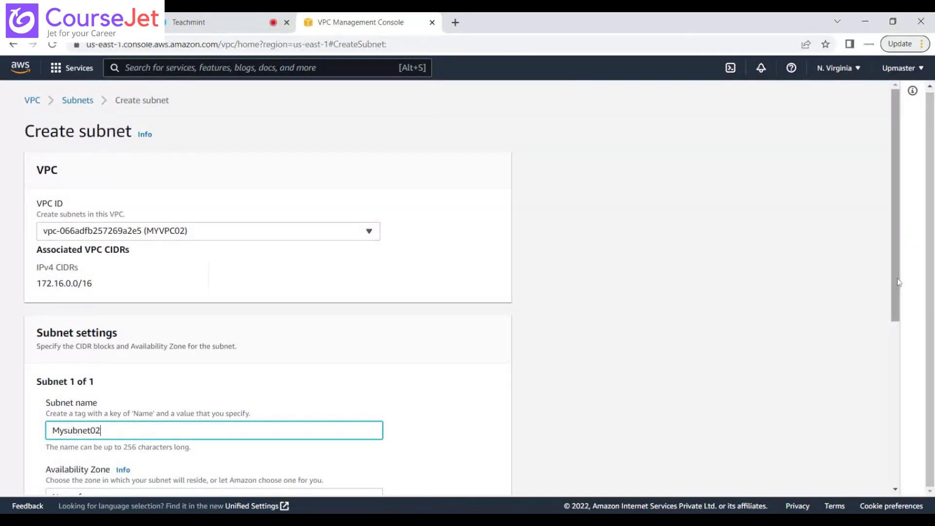
Step: Set the availability zone of Mysubnet02 to US East (N. Virginia) / us-east-1b
scroll(899, 283, down, 3)
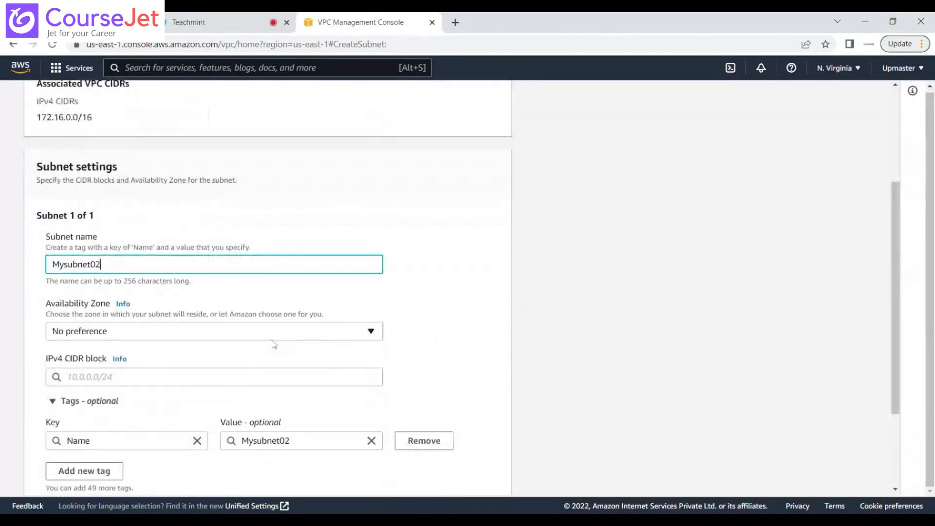
click(250, 337)
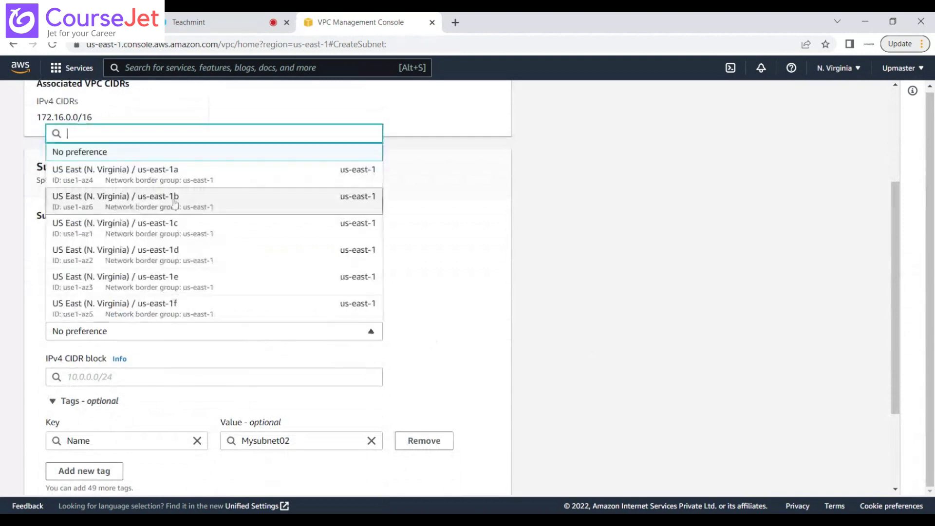
click(146, 199)
click(121, 378)
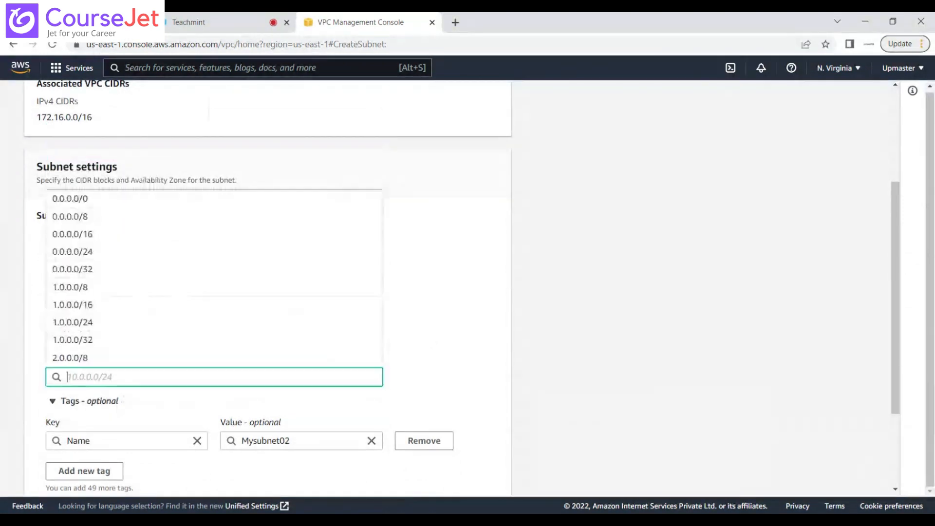
text(10.0)
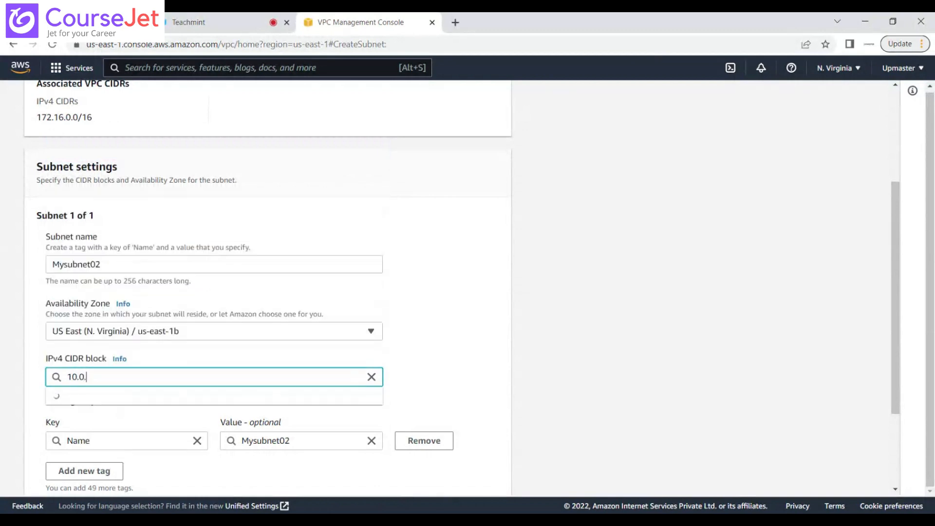
text(.)
key(BackSpace)
key(BackSpace)
key(BackSpace)
key(BackSpace)
key(BackSpace)
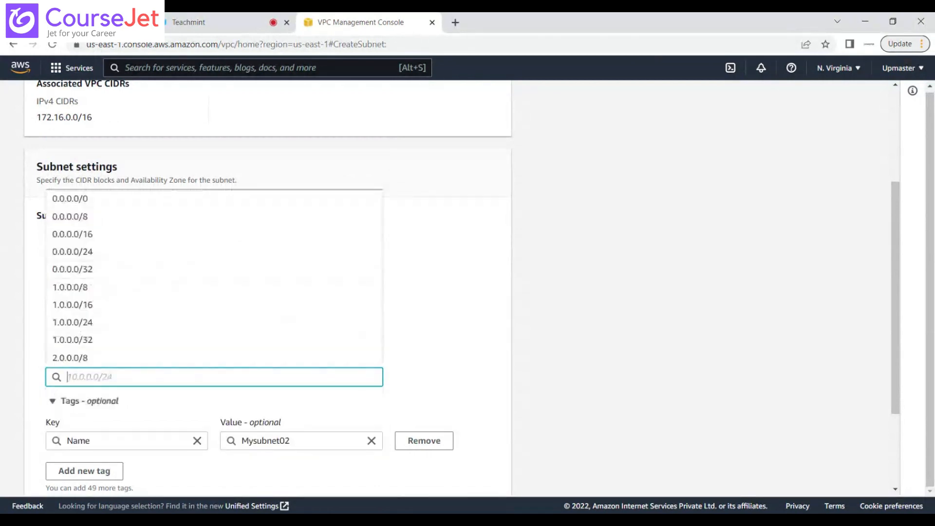
Step: Create Mysubnet02 with the IPv4 CIDR block 172.16.0.0/24 and clear the subnet ID filter to list all subnets
text(172.16)
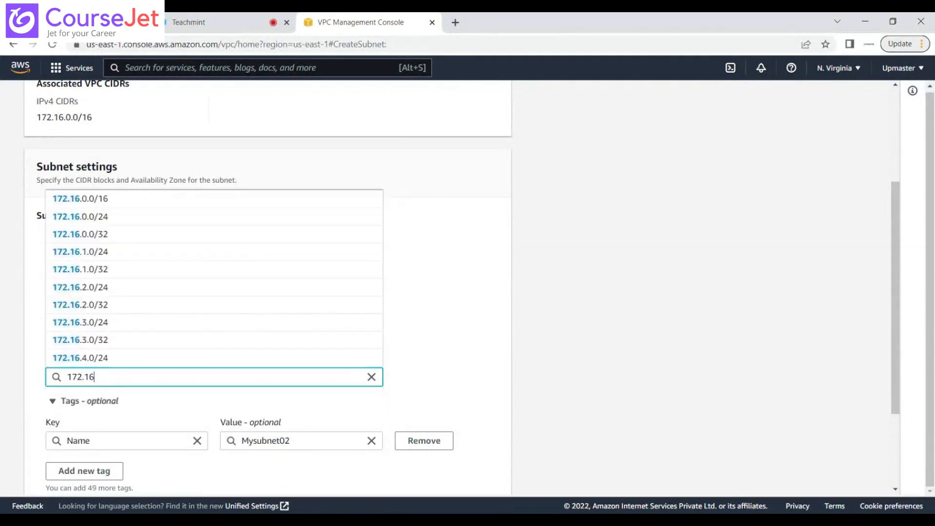
text(.0.0)
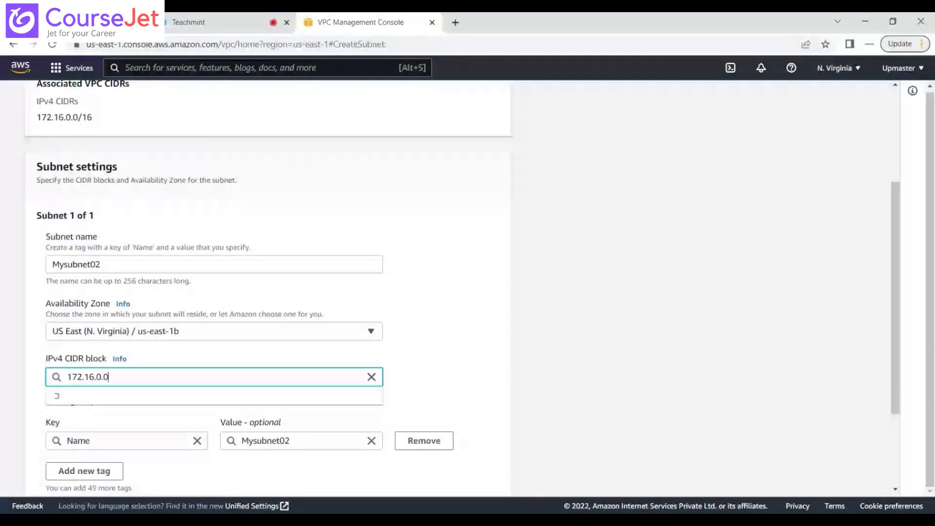
text(/24)
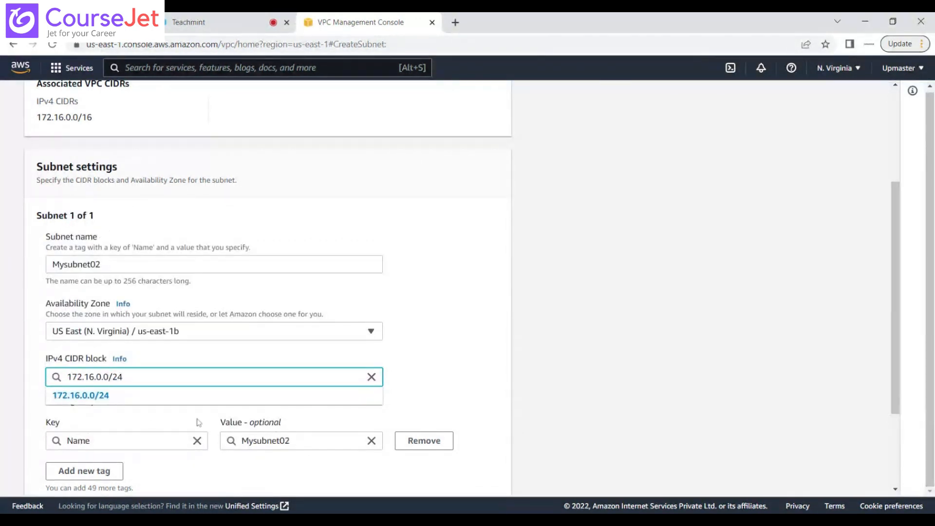
click(119, 396)
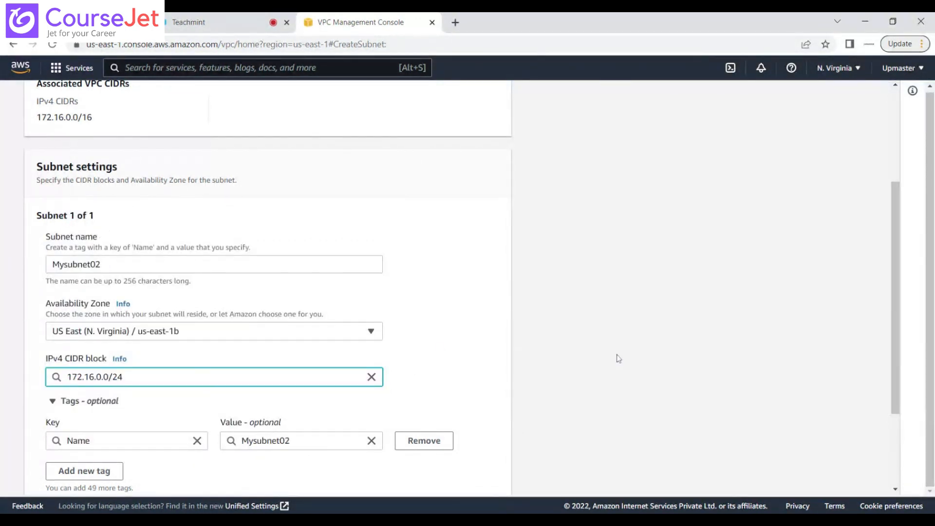
scroll(894, 335, down, 3)
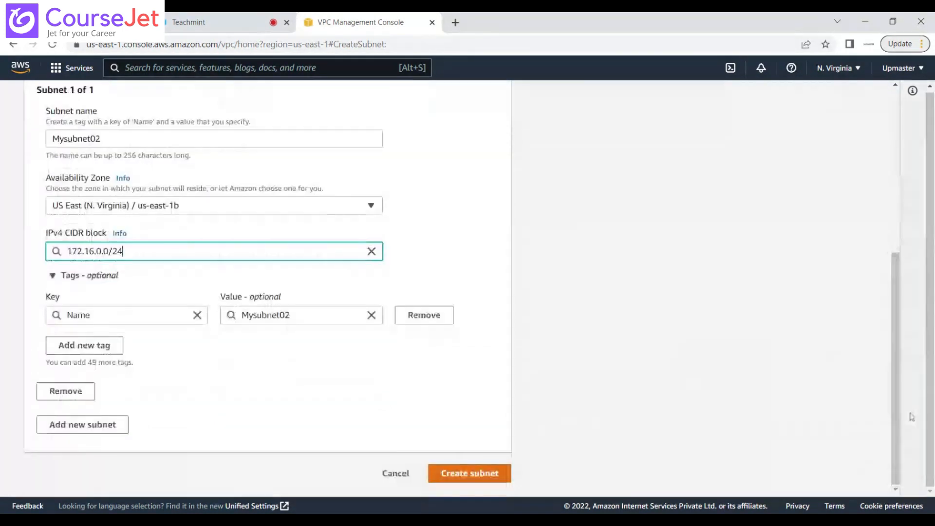
click(507, 473)
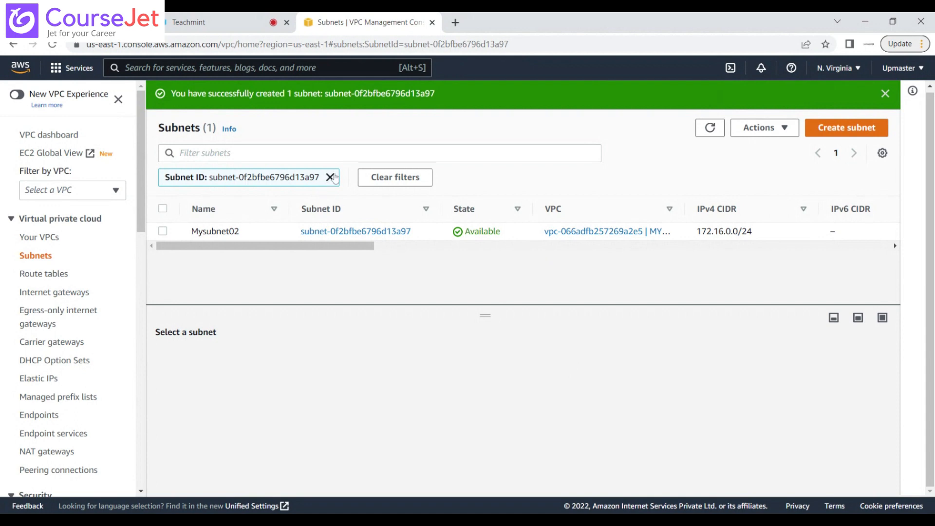
click(330, 178)
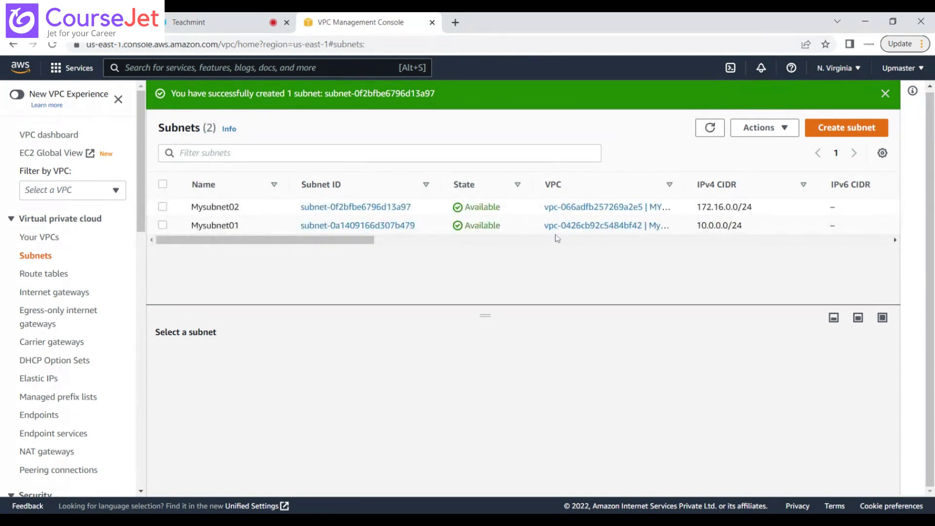
drag(352, 247, 271, 253)
Step: Display the routes of the main route table that belongs to MYVPC02
click(44, 273)
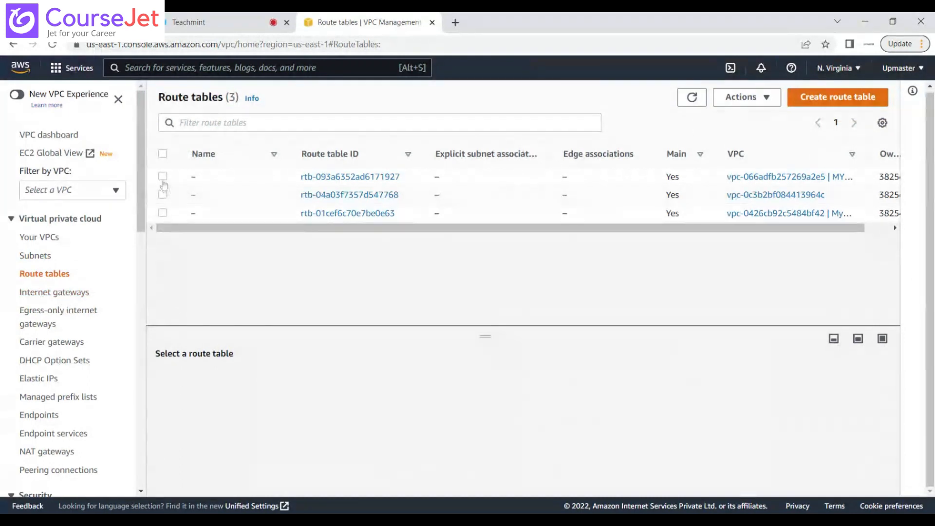
drag(316, 228, 248, 241)
click(163, 176)
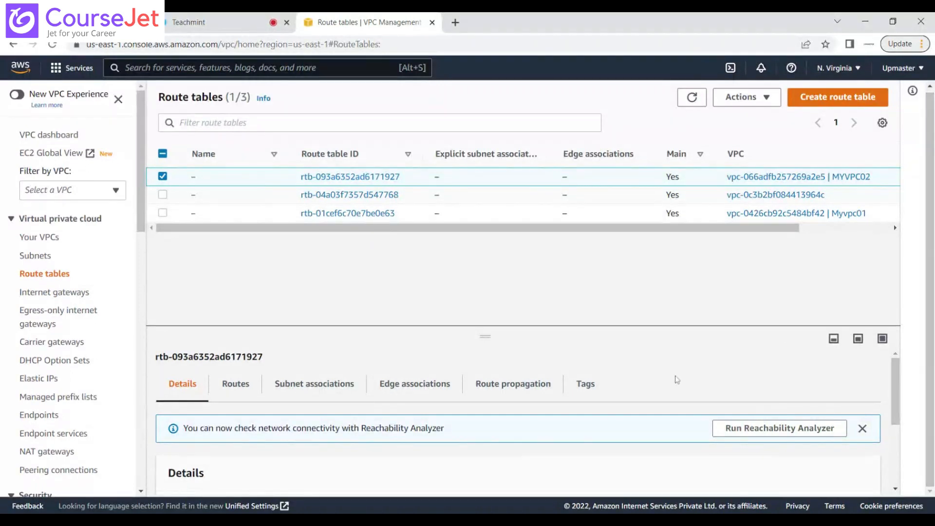
click(239, 387)
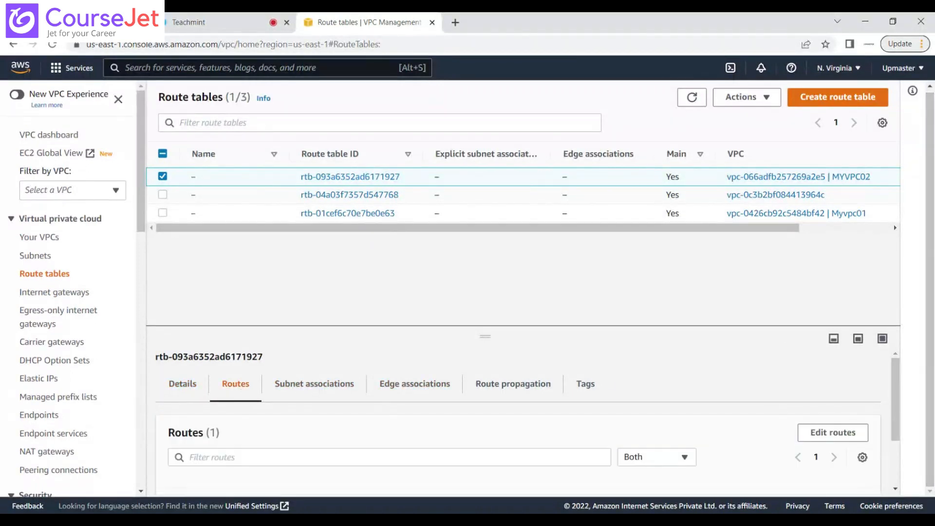
Step: Create an internet gateway with the name tag MyIG01
drag(485, 336, 486, 237)
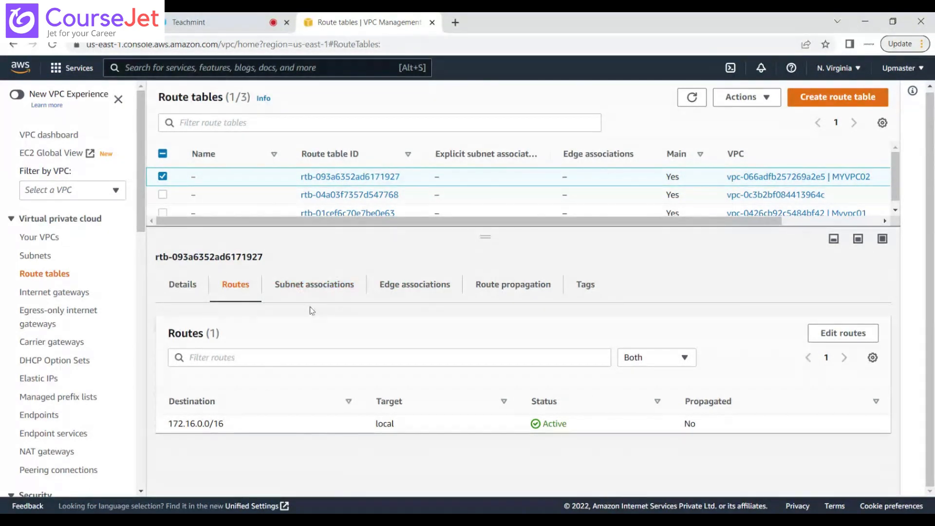
click(49, 292)
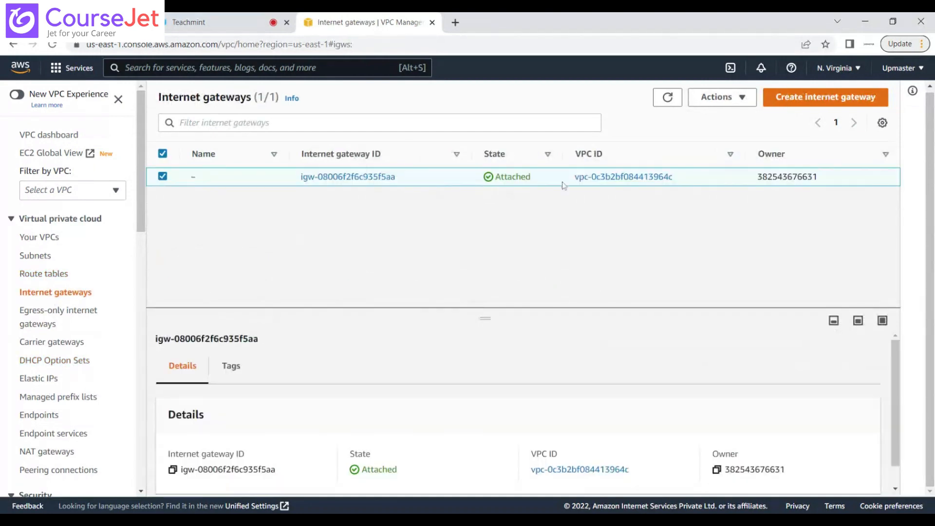
click(797, 101)
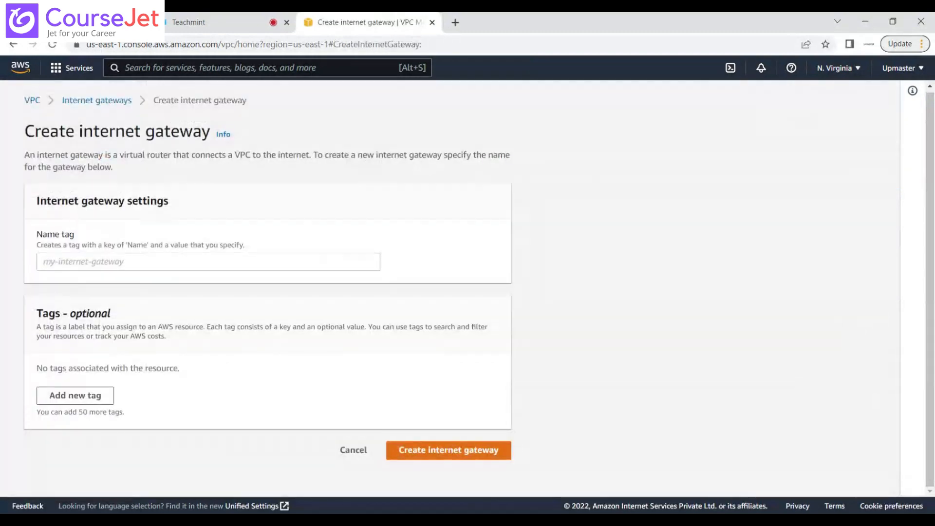
text(My)
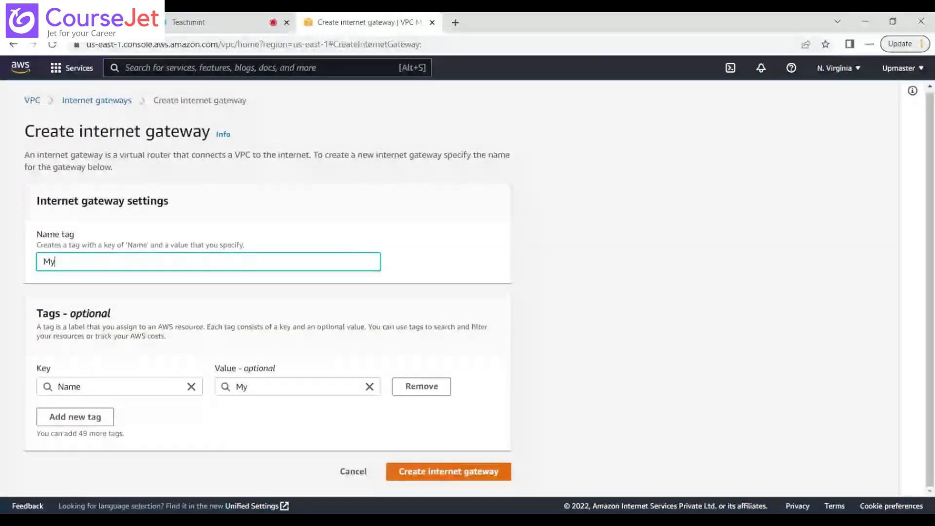
text(IG)
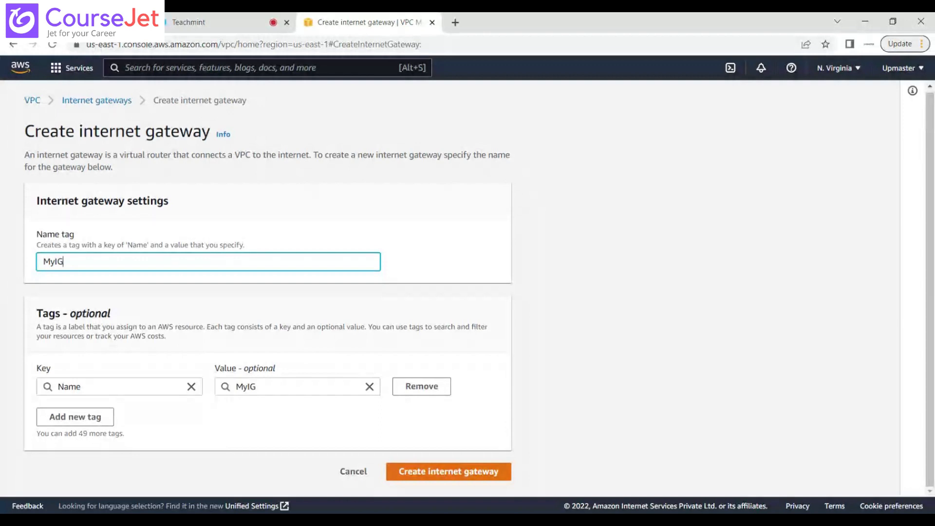
text(01)
click(431, 467)
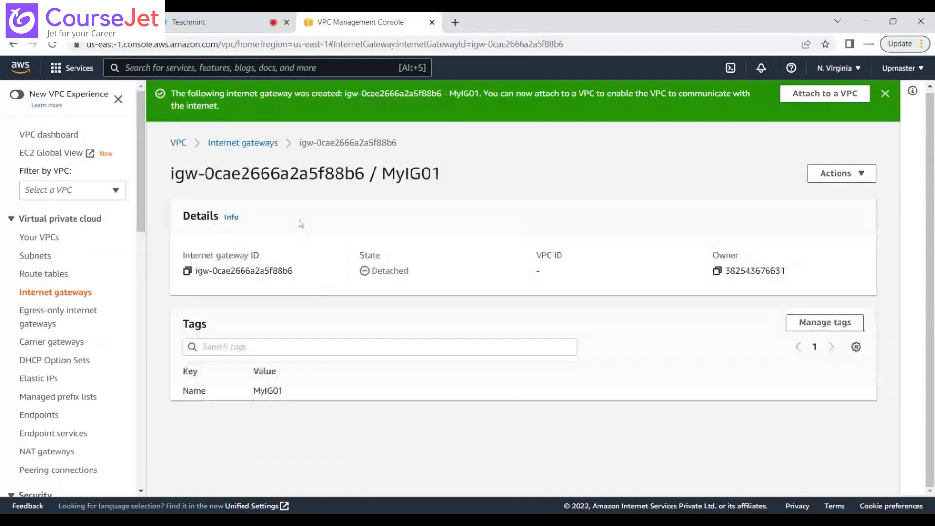
Step: Create a second internet gateway with the name tag MyIG02 and return to the list of internet gateways
click(257, 144)
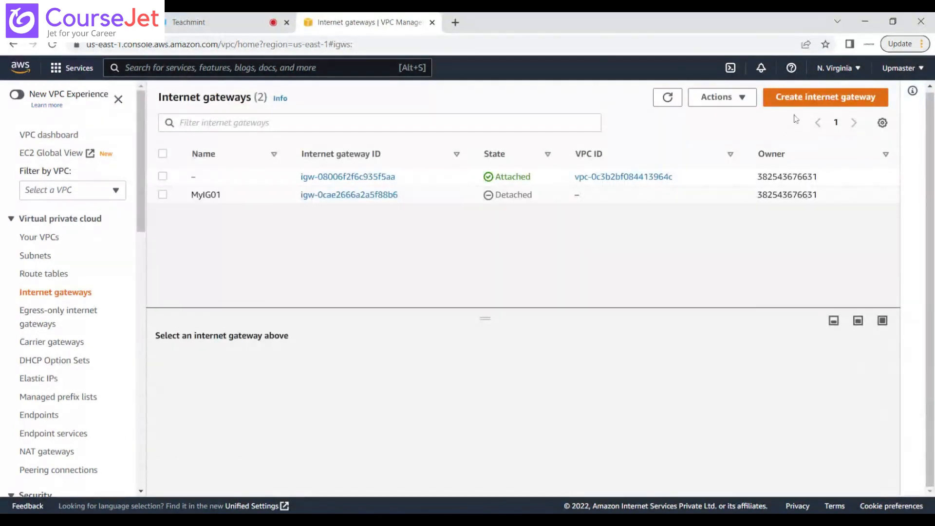
click(818, 102)
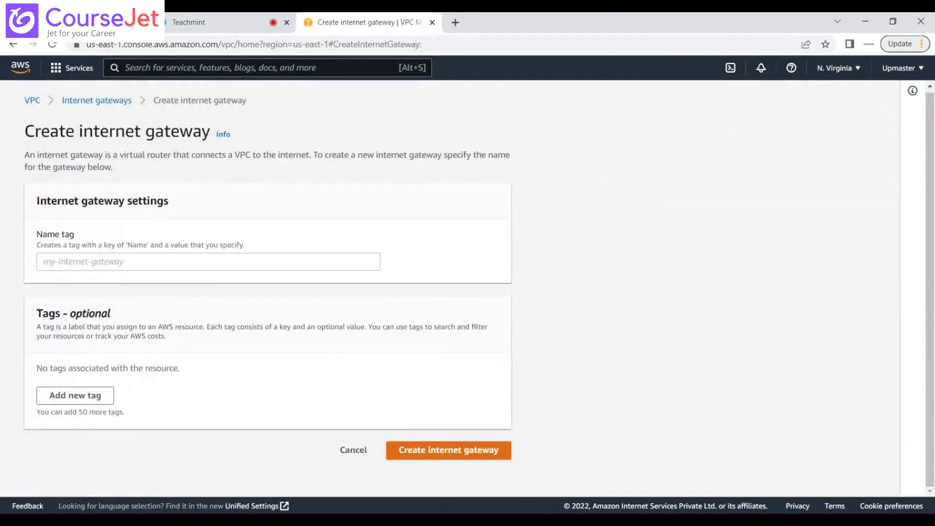
click(193, 262)
text(My)
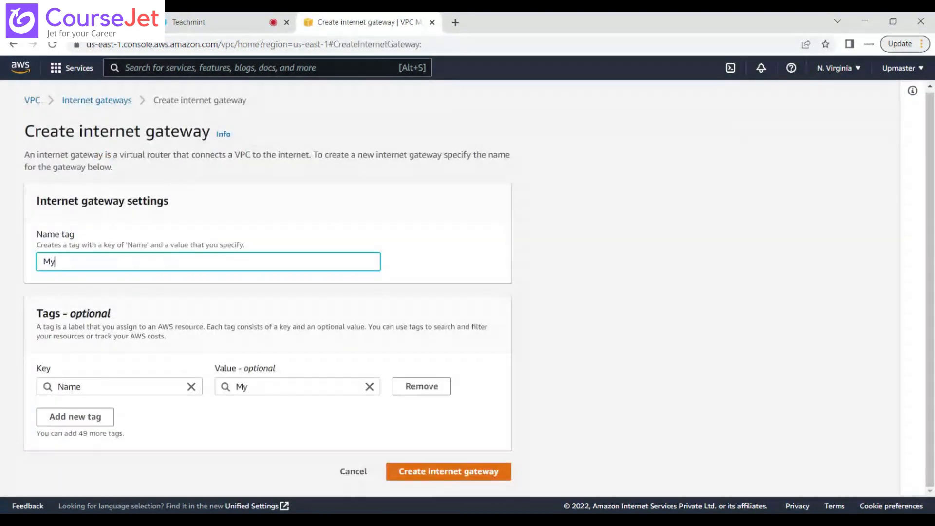
text(V)
key(BackSpace)
text(ID)
key(BackSpace)
text(G02)
click(478, 480)
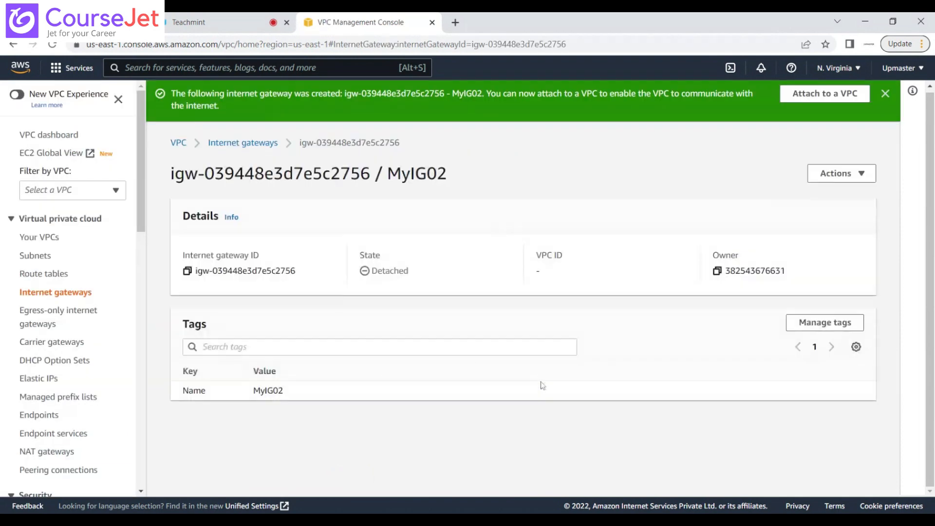
click(63, 295)
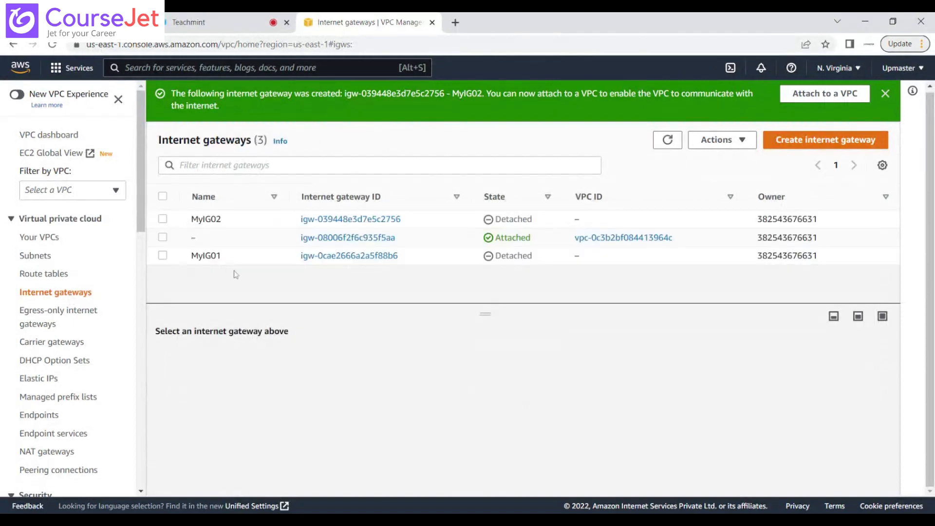
click(293, 221)
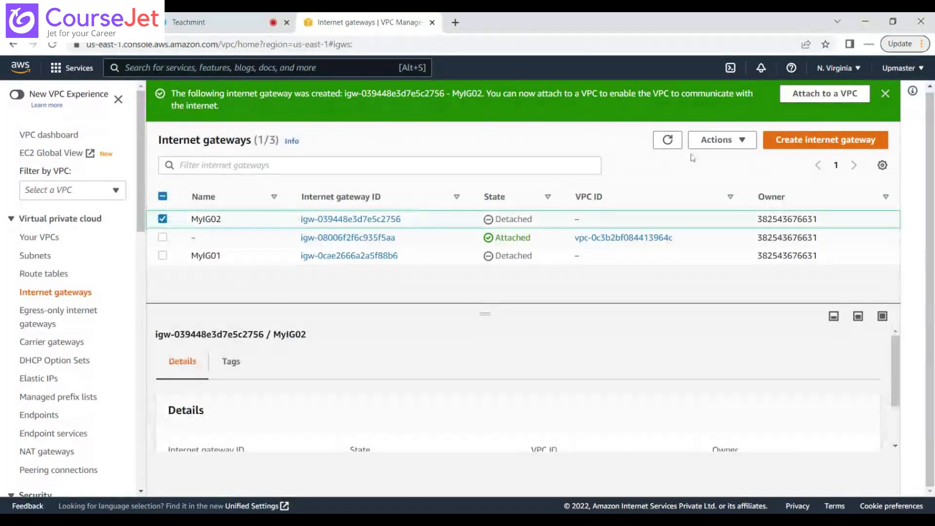
click(733, 146)
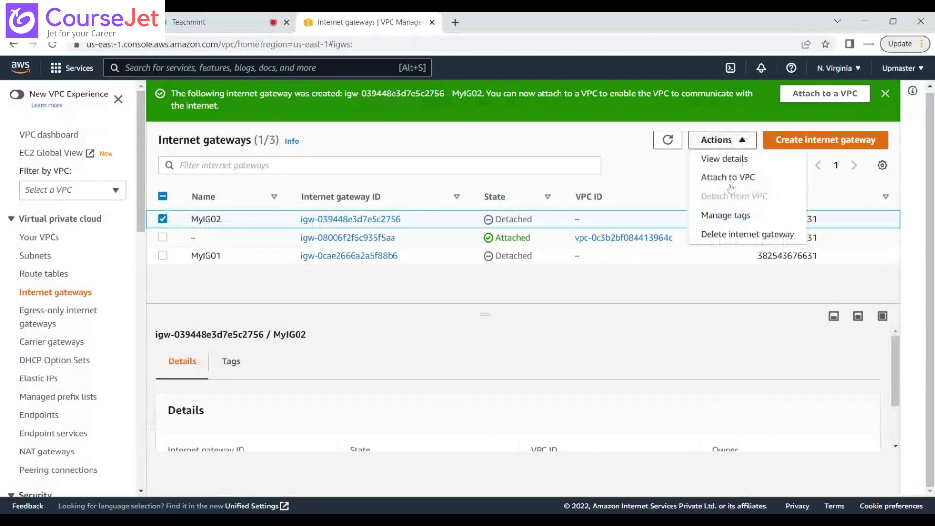
click(731, 178)
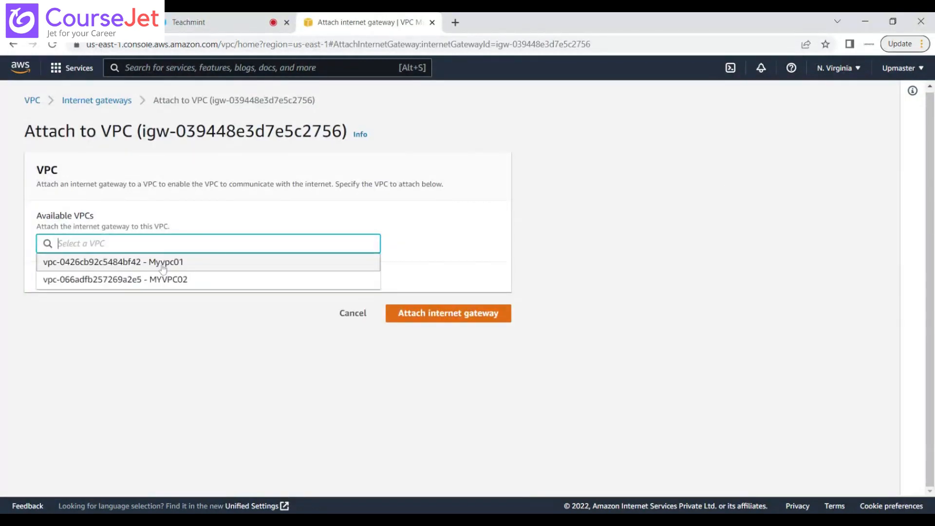
click(453, 231)
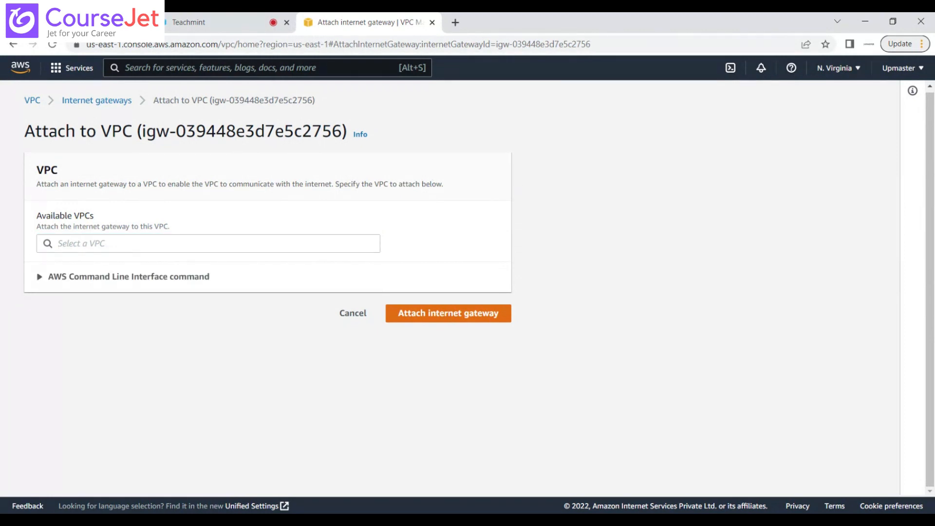
click(110, 101)
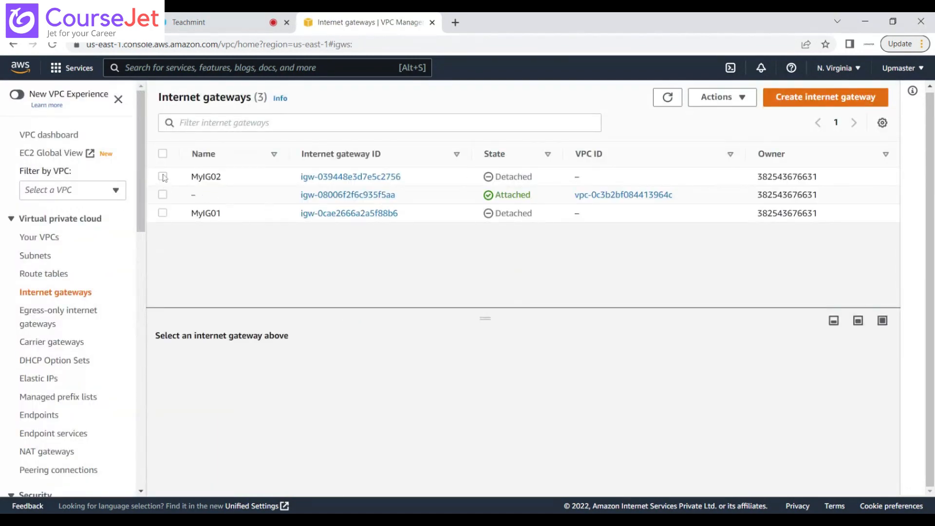
Step: Attach the internet gateway MyIG02 to the VPC MYVPC02
click(163, 176)
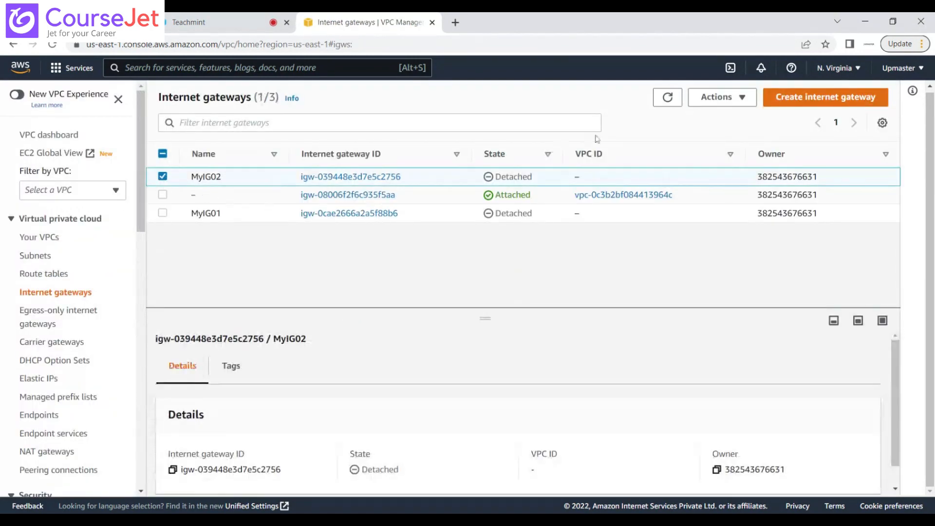
click(736, 100)
click(727, 135)
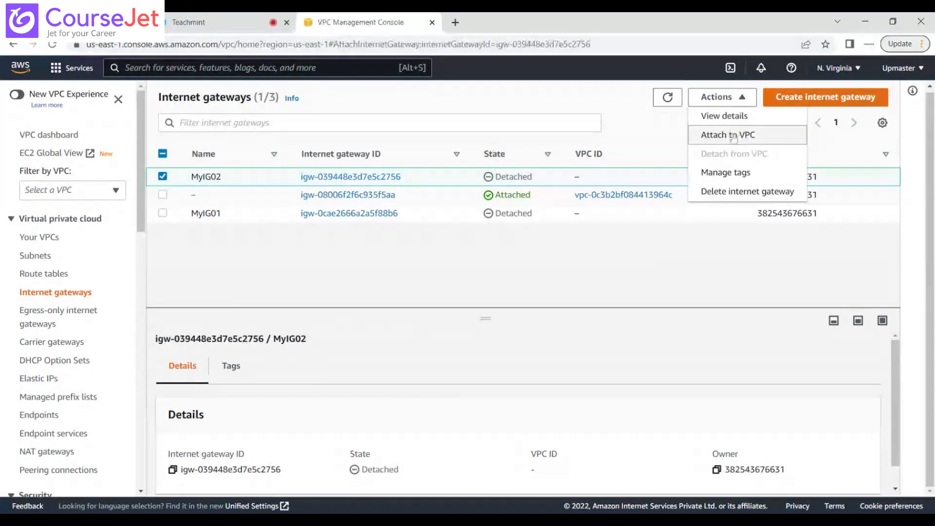
click(363, 244)
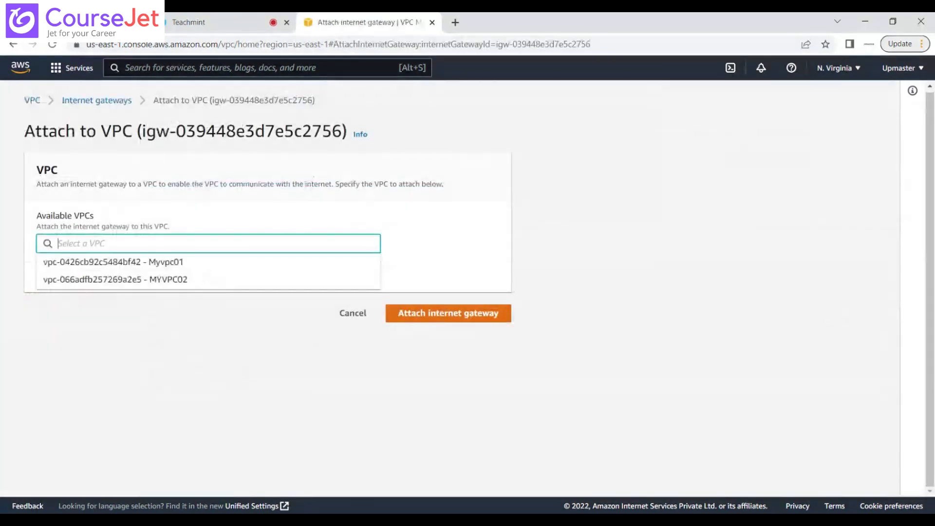
click(188, 280)
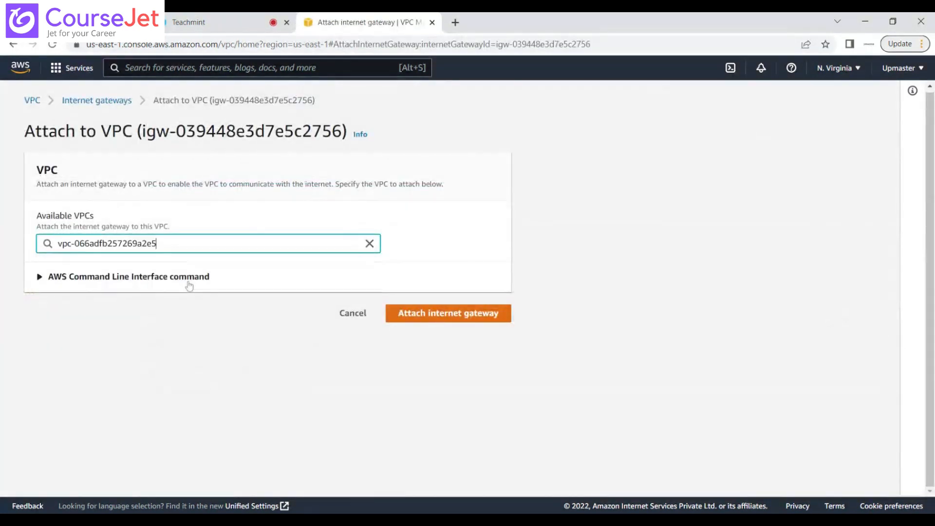
click(478, 319)
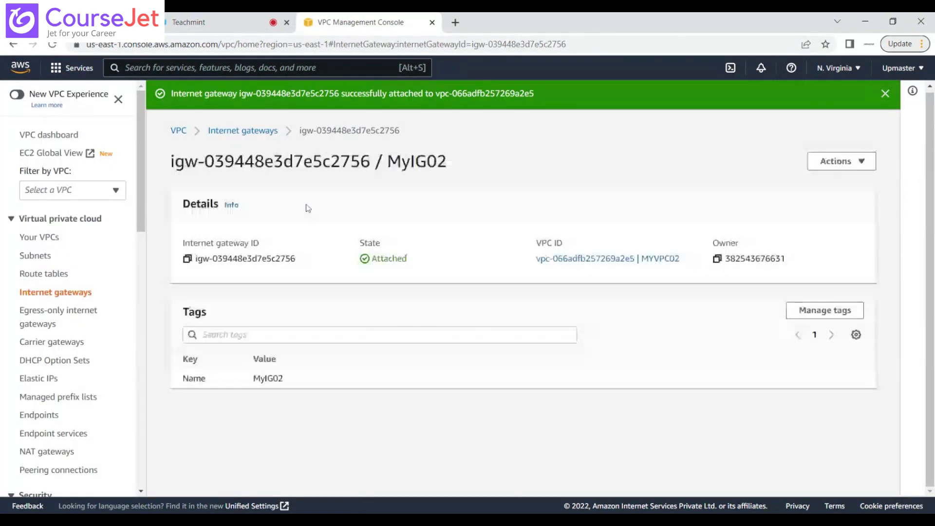
Step: Attach the internet gateway MyIG01 to the VPC Myvpc01 and return to the list of internet gateways
click(239, 131)
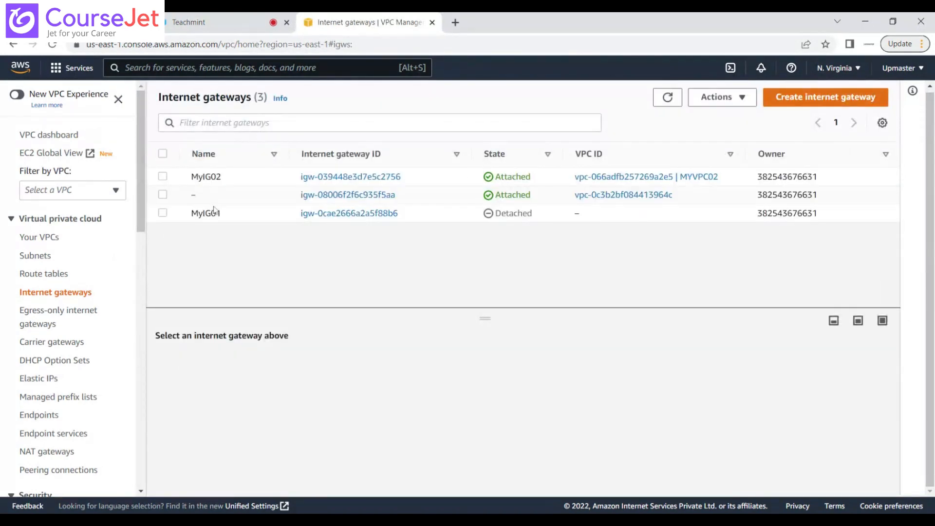
click(241, 207)
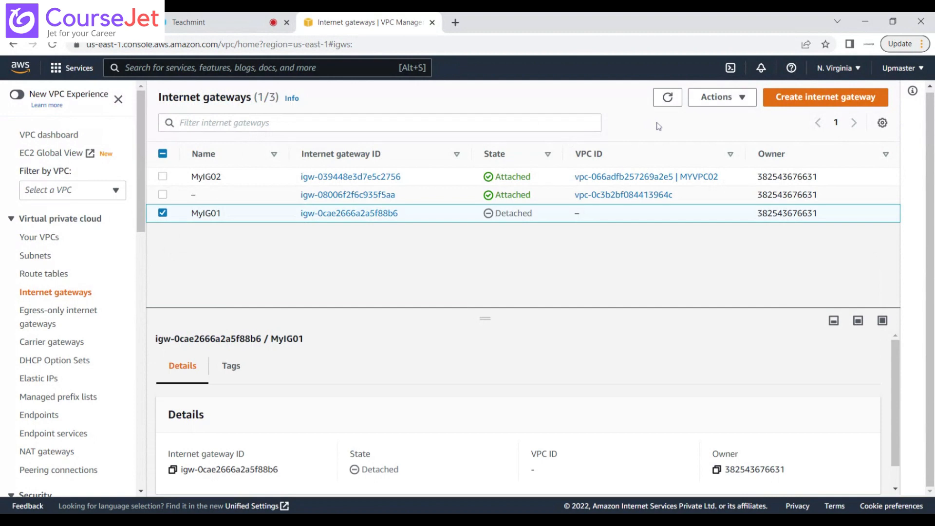
click(722, 97)
click(716, 118)
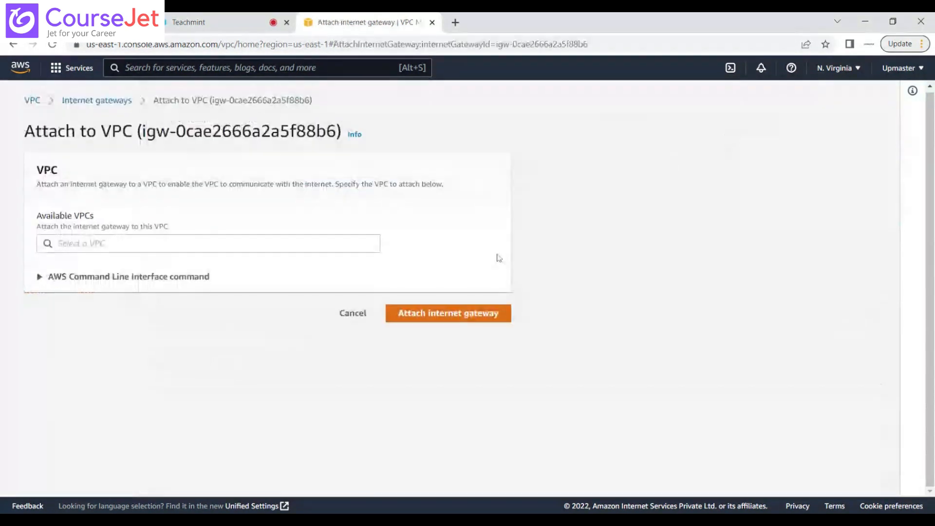
click(146, 243)
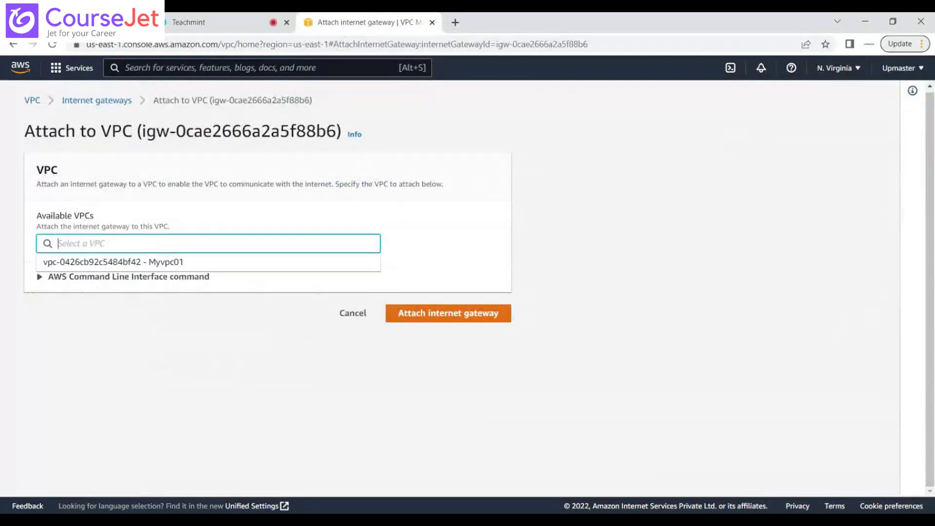
click(205, 262)
click(442, 315)
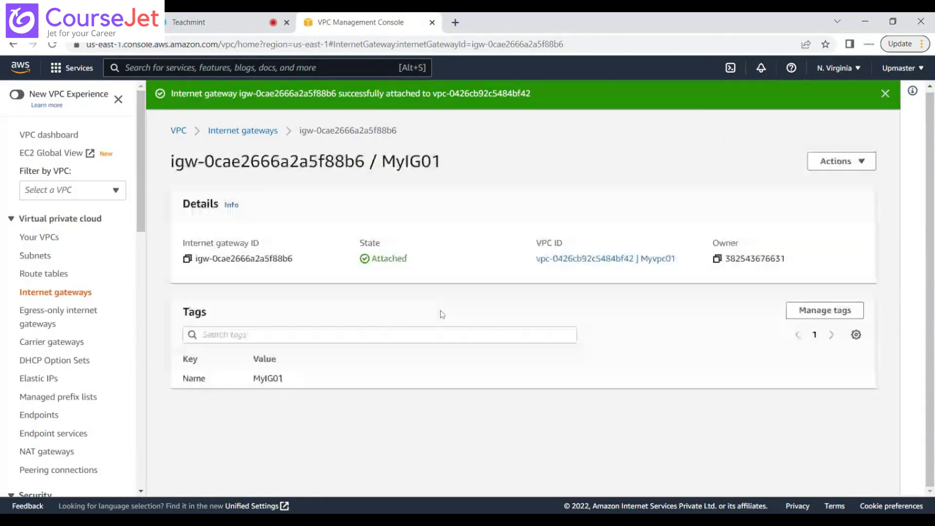
click(76, 292)
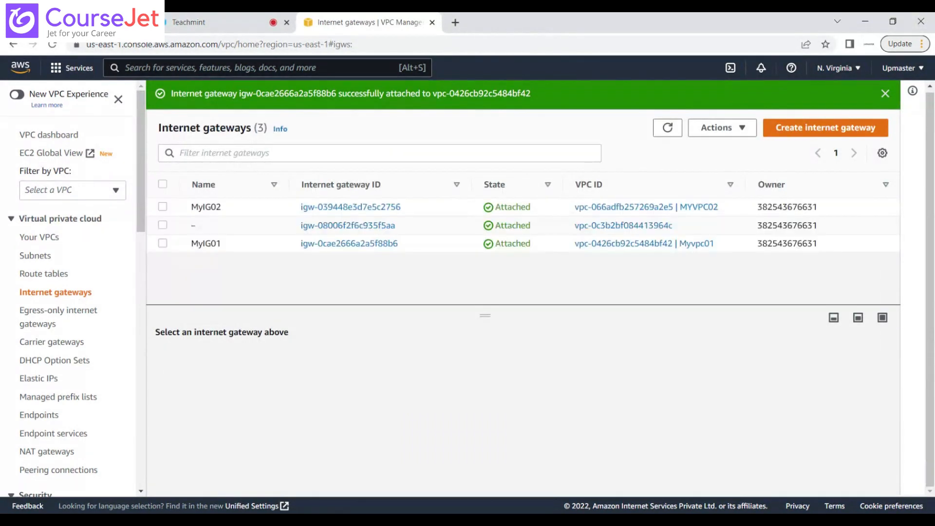
Step: Add a route to destination 0.0.0.0/0 through internet gateway MyIG01 in Myvpc01's route table and save it
click(52, 278)
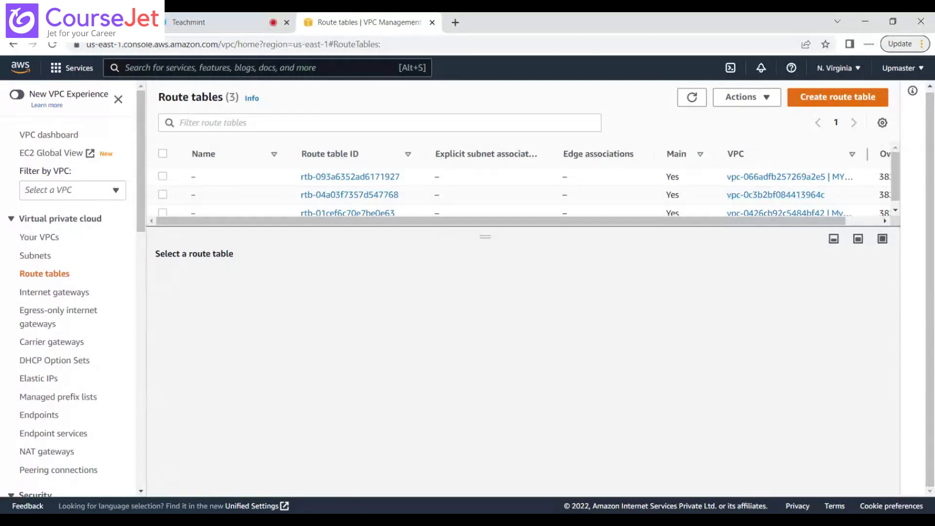
drag(868, 154, 890, 154)
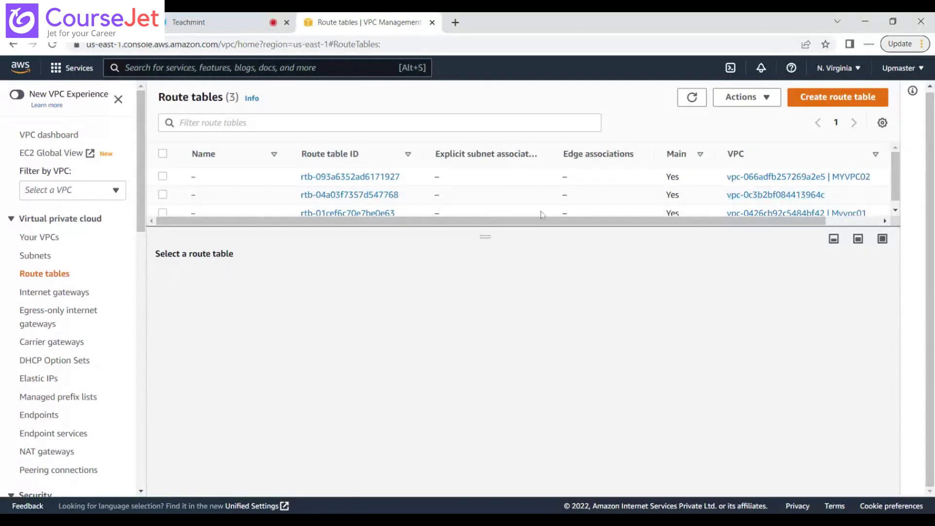
click(163, 214)
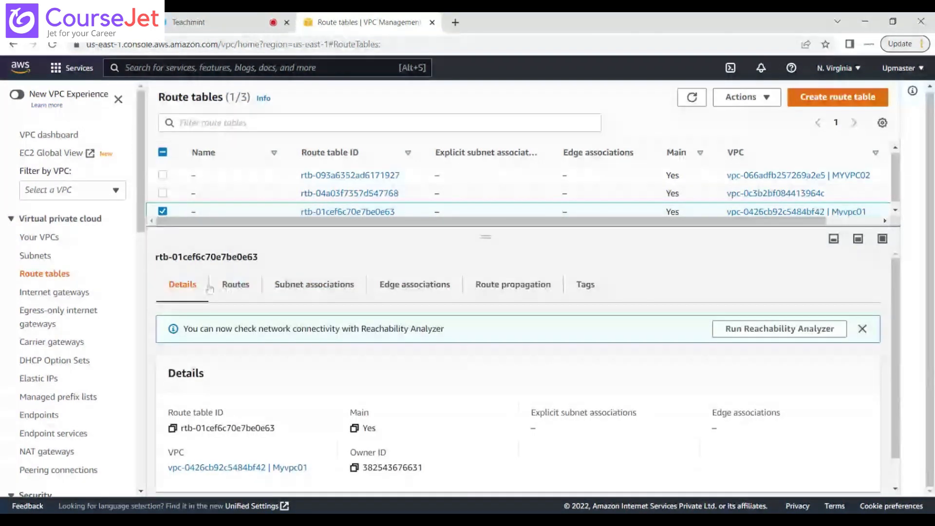
click(236, 284)
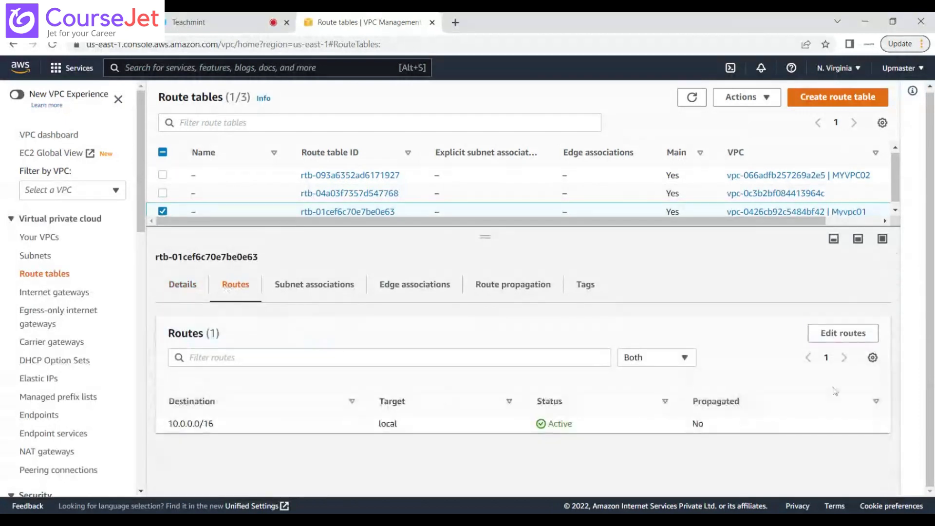
click(843, 333)
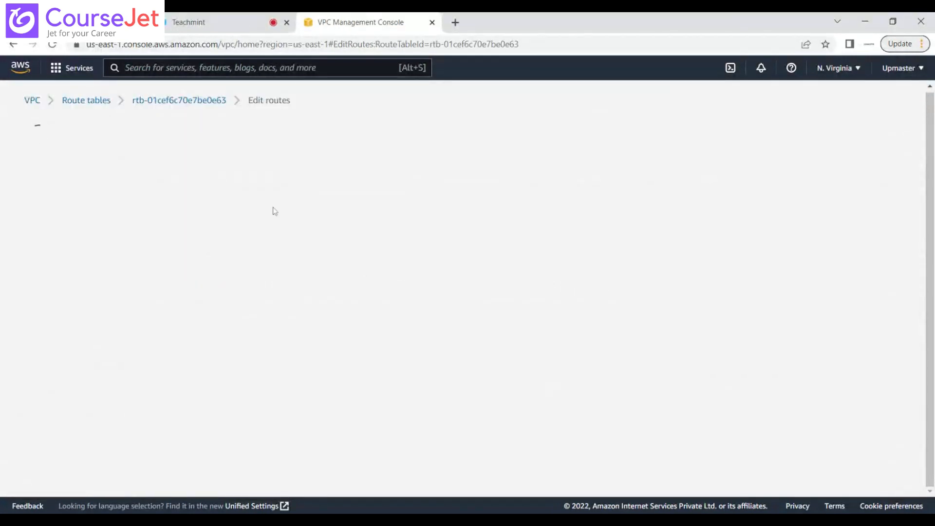
click(73, 244)
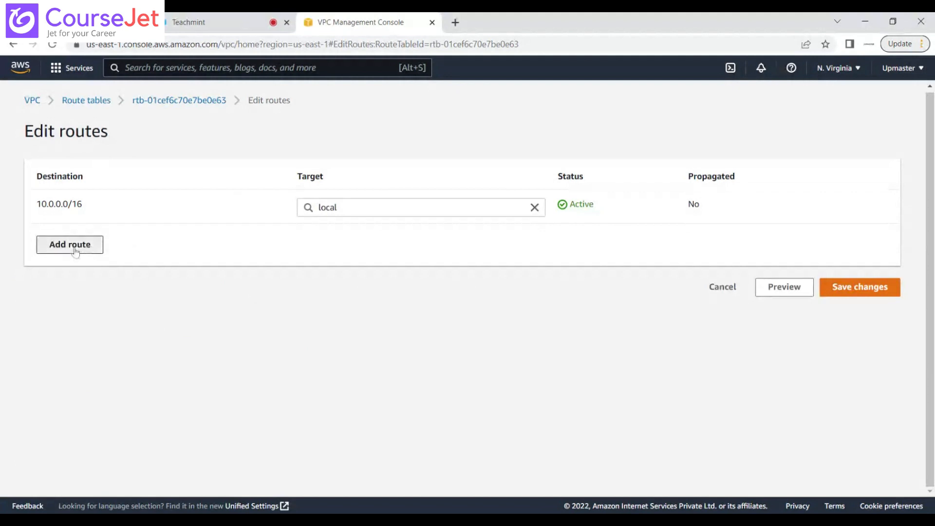
click(75, 244)
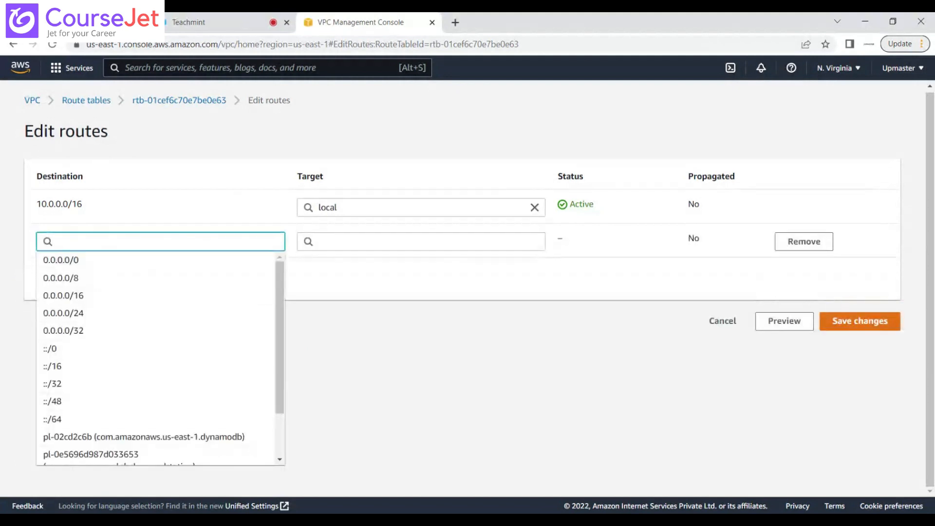
click(96, 262)
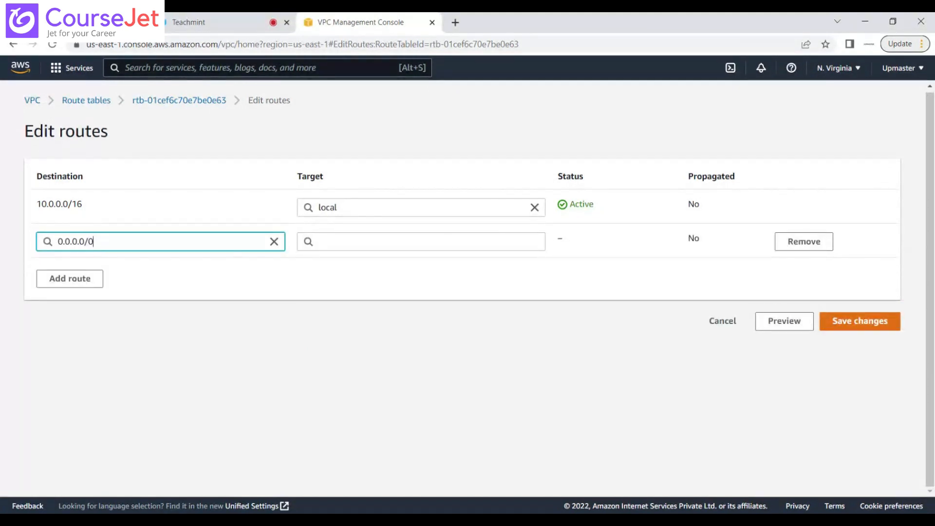
click(390, 242)
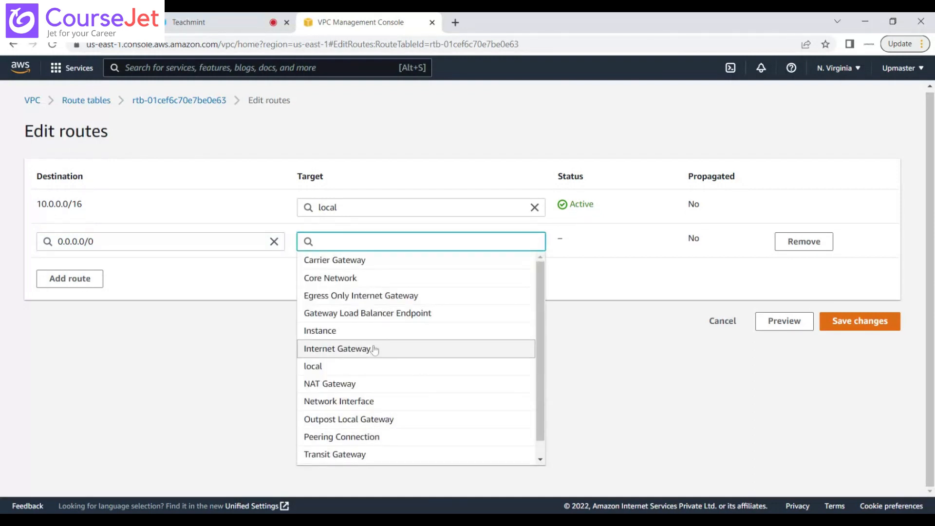
text(igw-)
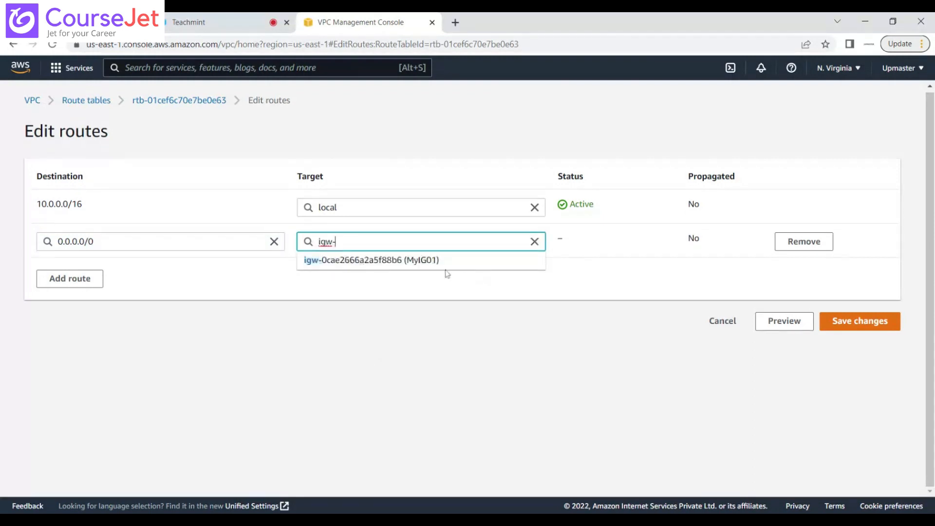
click(406, 265)
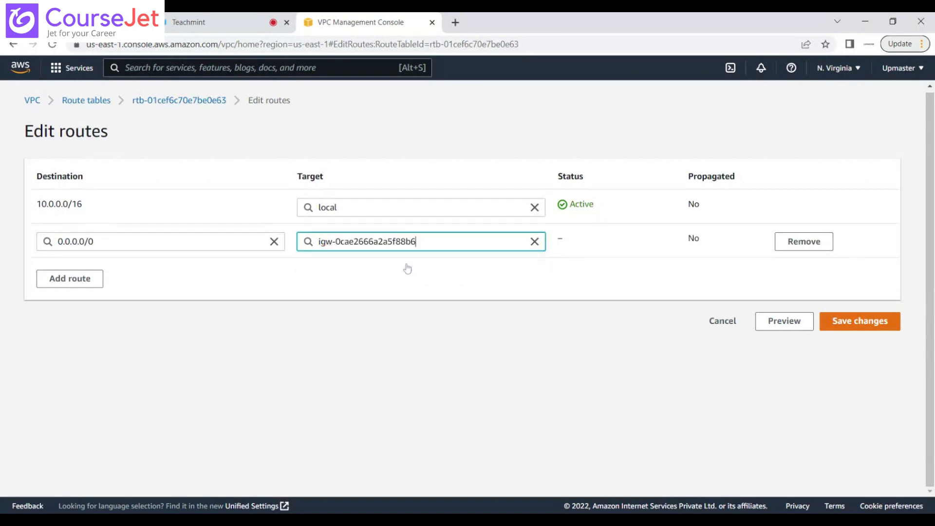
click(862, 327)
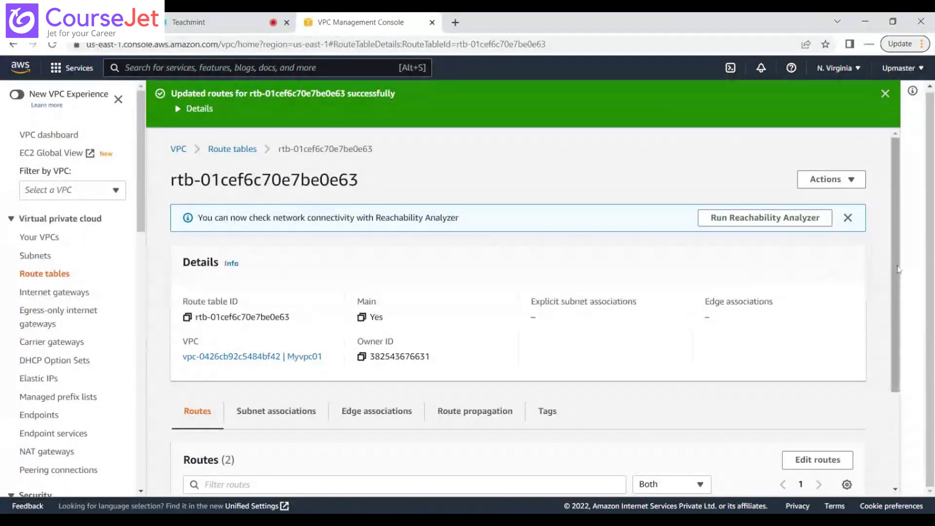
Step: Review the saved routes of Myvpc01's route table and return to the list of route tables
drag(897, 270, 901, 334)
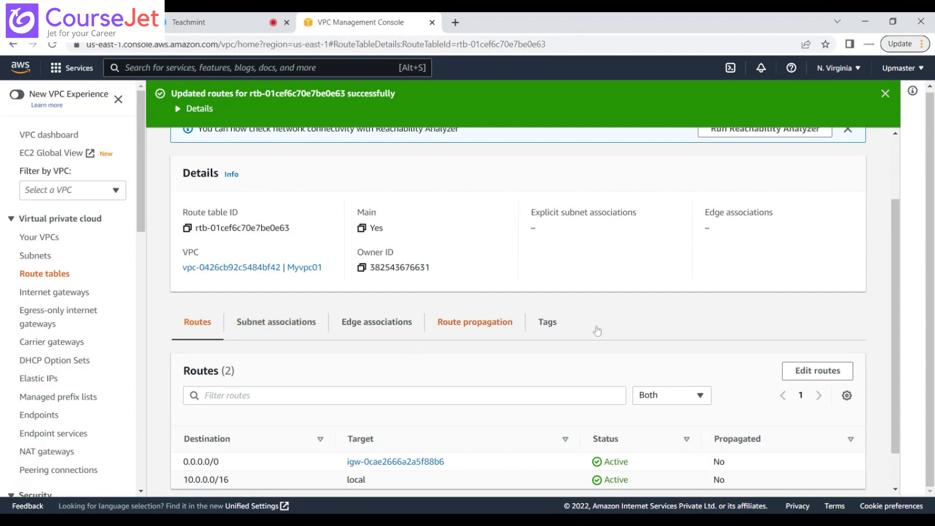
drag(895, 317, 900, 256)
click(242, 152)
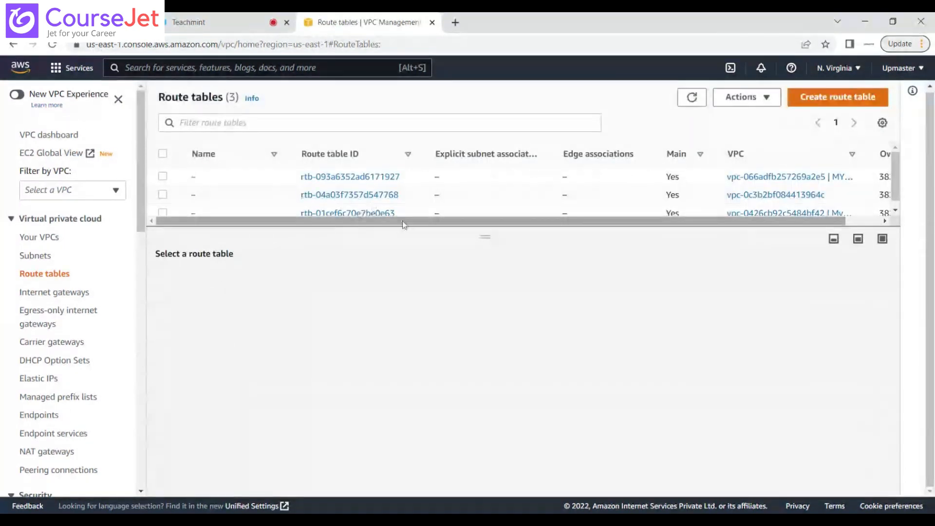
drag(402, 224, 547, 225)
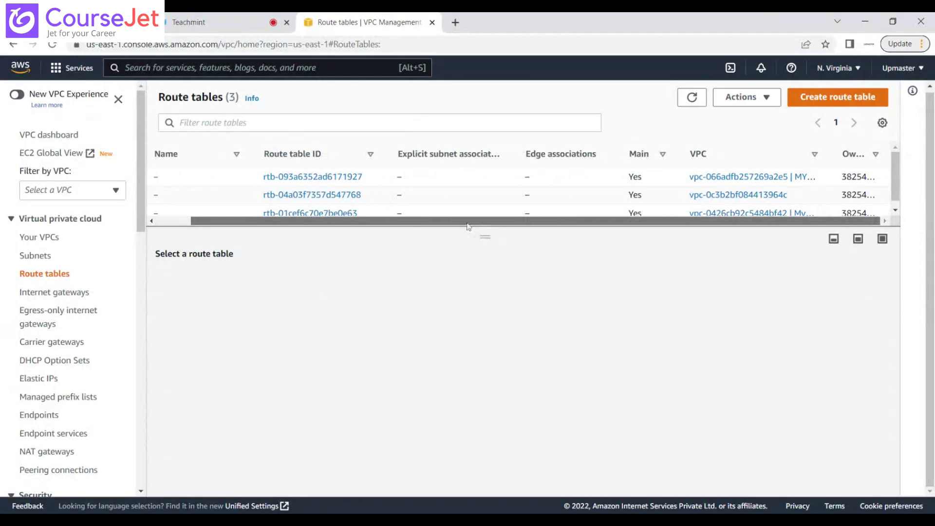
drag(468, 227, 353, 220)
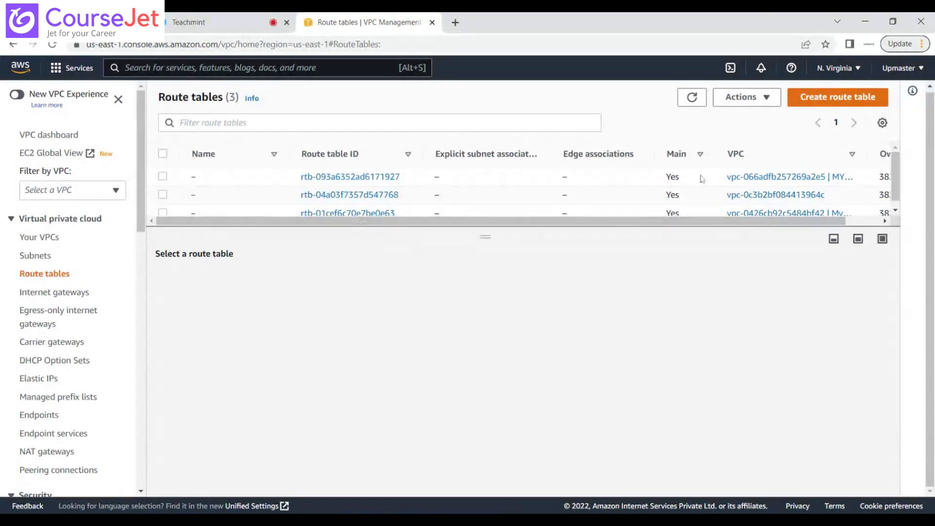
Step: Add a route to destination 0.0.0.0/0 through the internet gateway of MYVPC02 in that VPC's route table and save it
drag(868, 154, 894, 155)
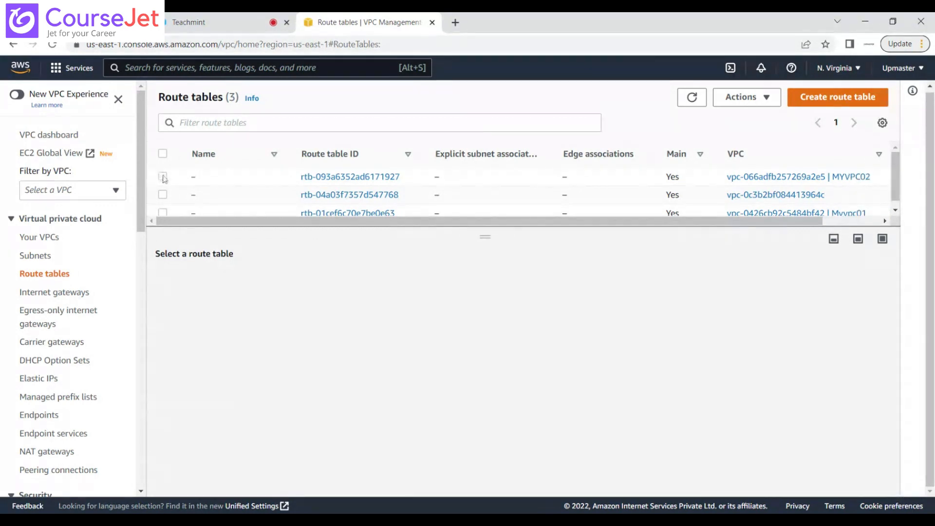
click(163, 177)
click(238, 287)
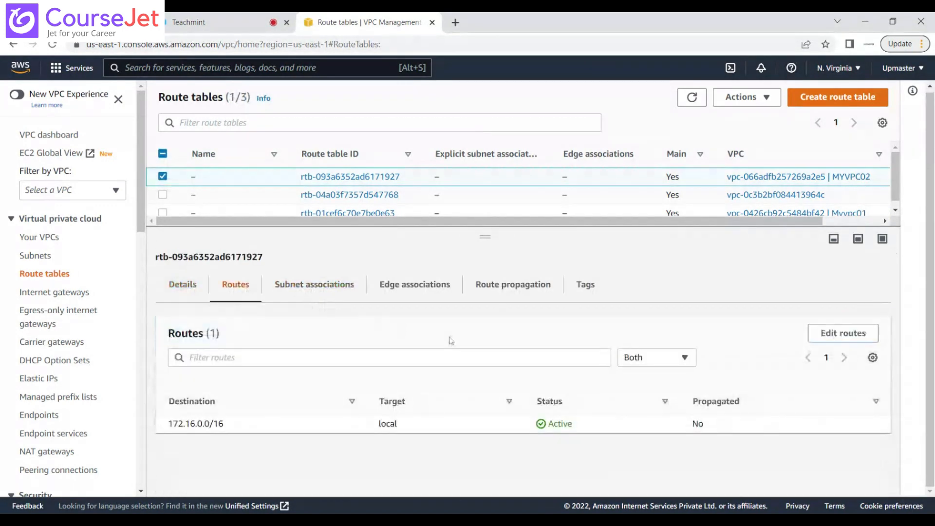
click(842, 333)
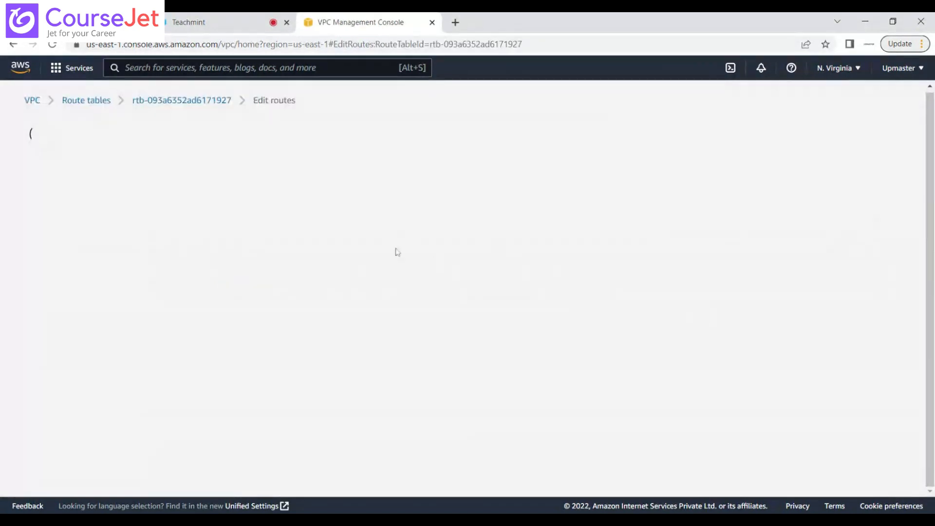
click(80, 252)
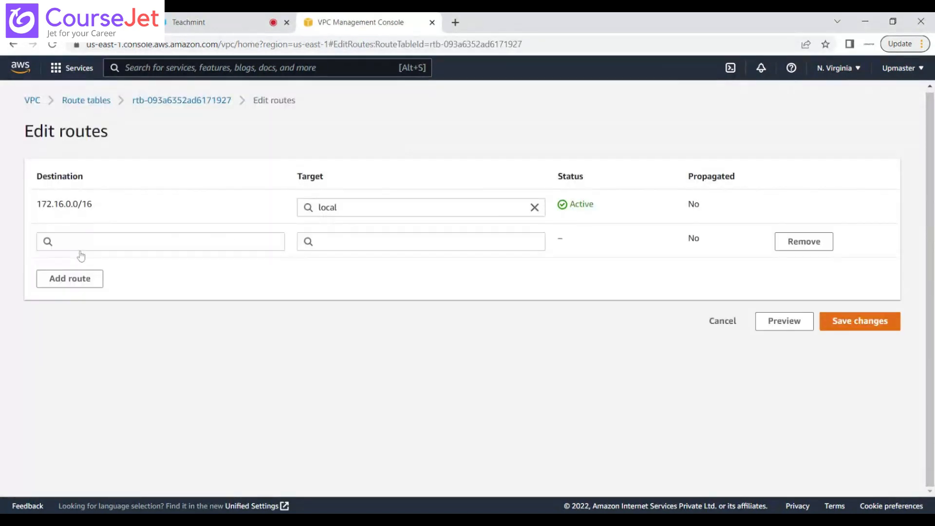
click(83, 246)
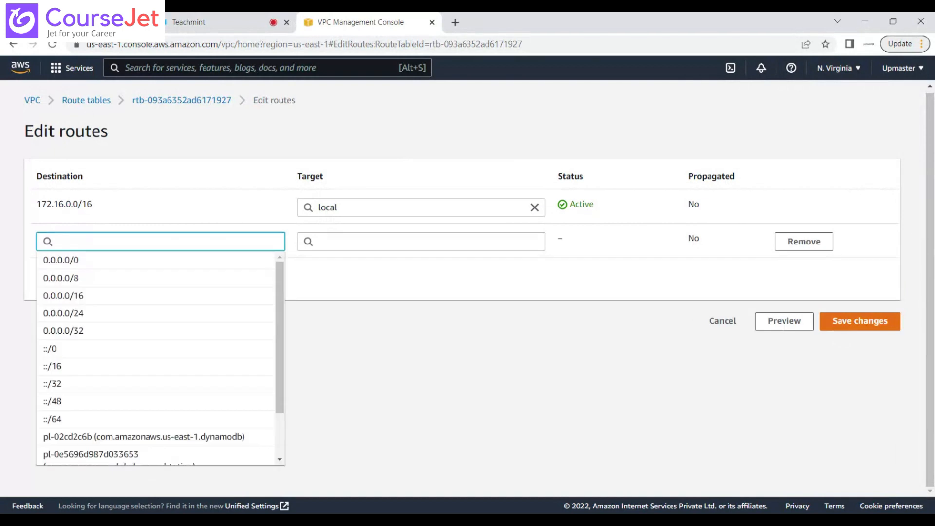
click(92, 259)
click(372, 242)
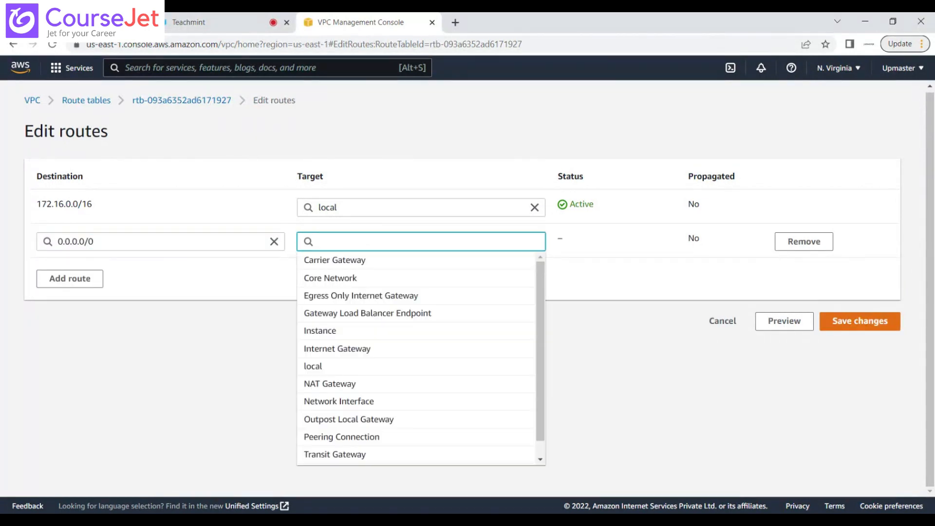
click(367, 349)
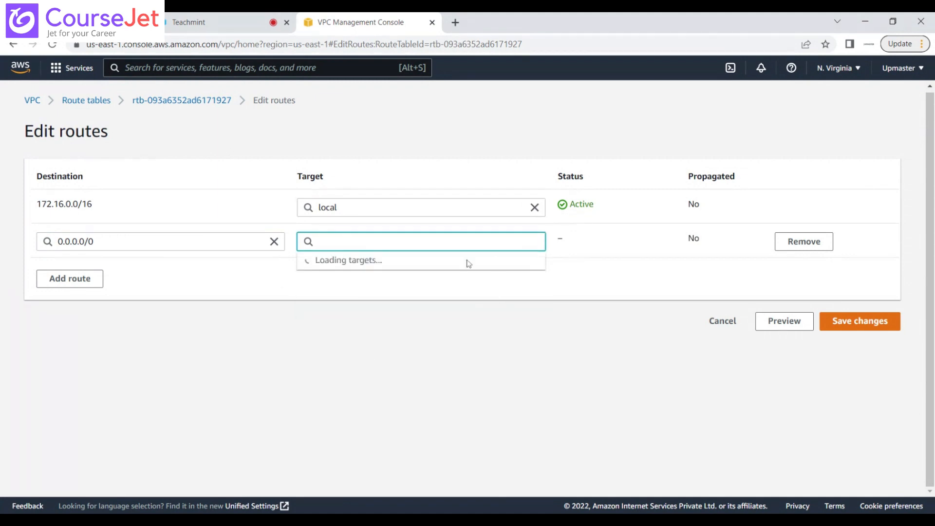
click(428, 262)
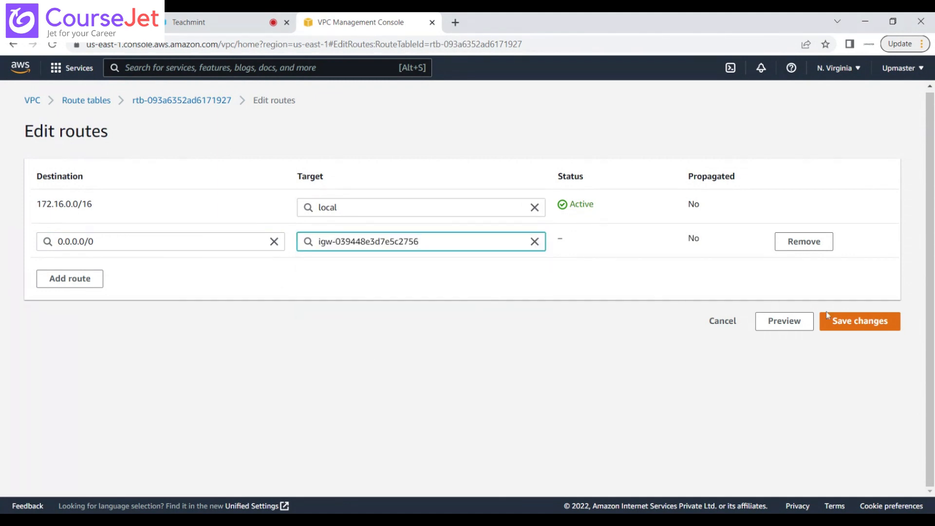
click(856, 321)
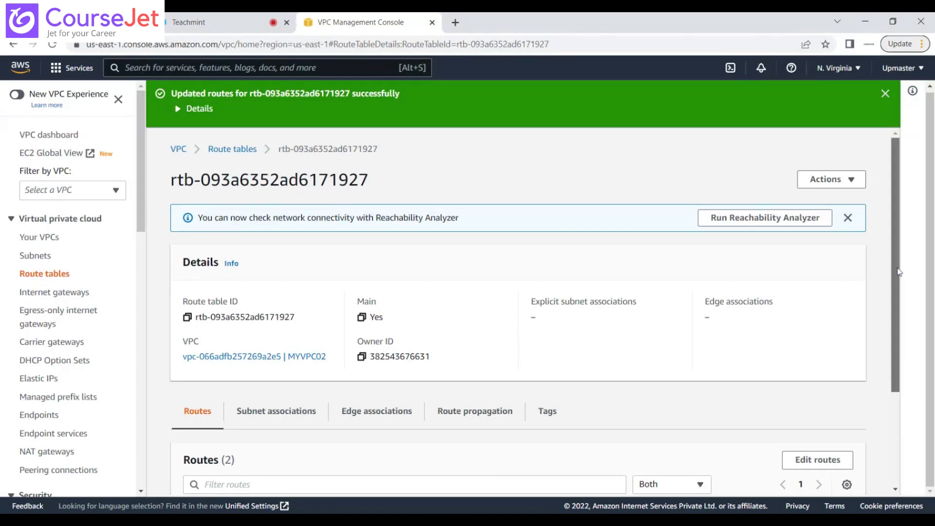
mouse_move(896, 276)
mouse_down()
mouse_move(899, 372)
mouse_move(896, 273)
mouse_up()
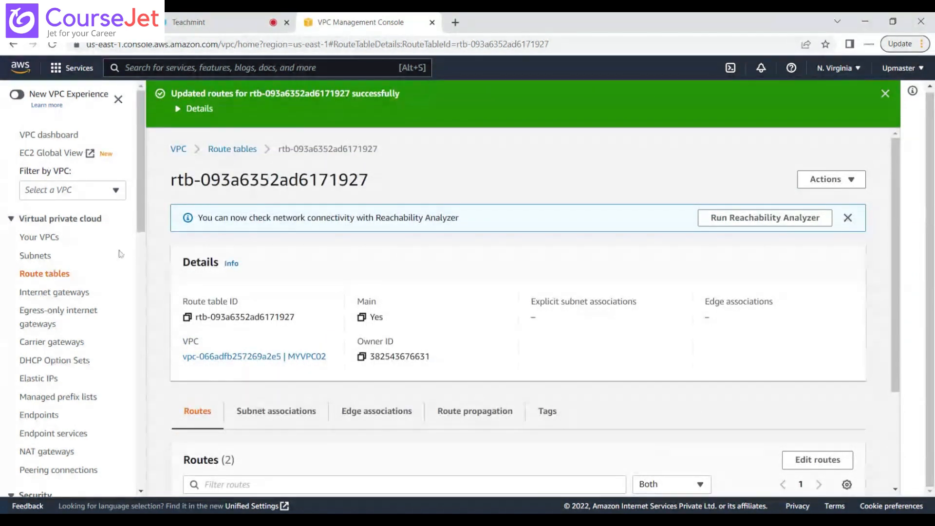
Step: Open the list of peering connections, refresh it, and check the actions available for the existing connection MYPR01
drag(141, 229, 143, 263)
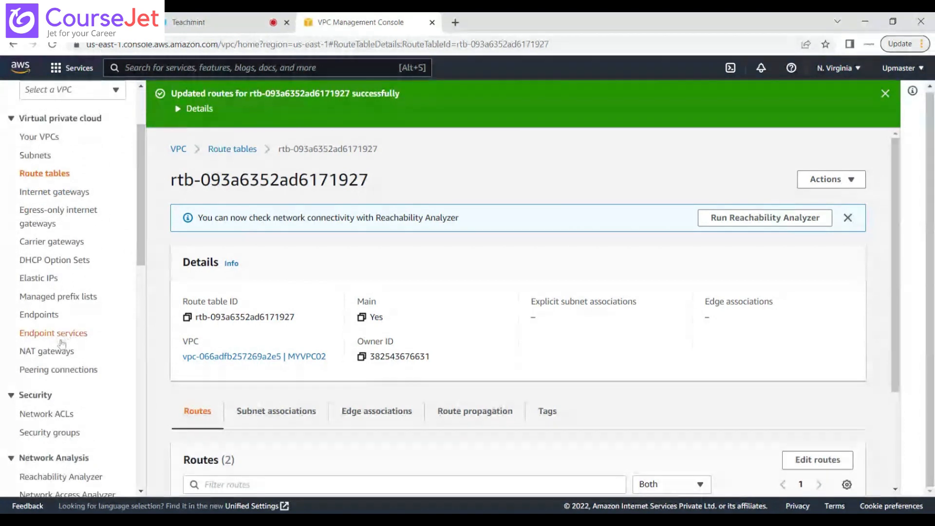
click(50, 370)
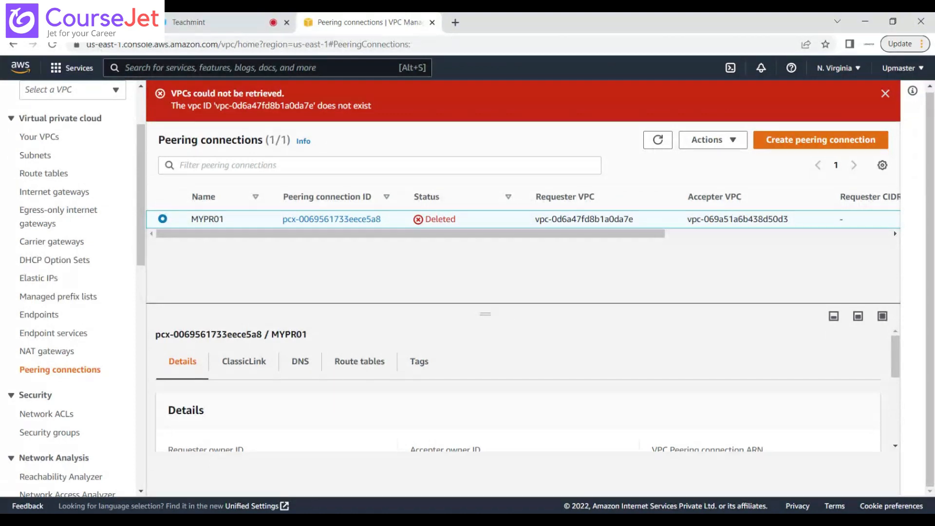
click(885, 94)
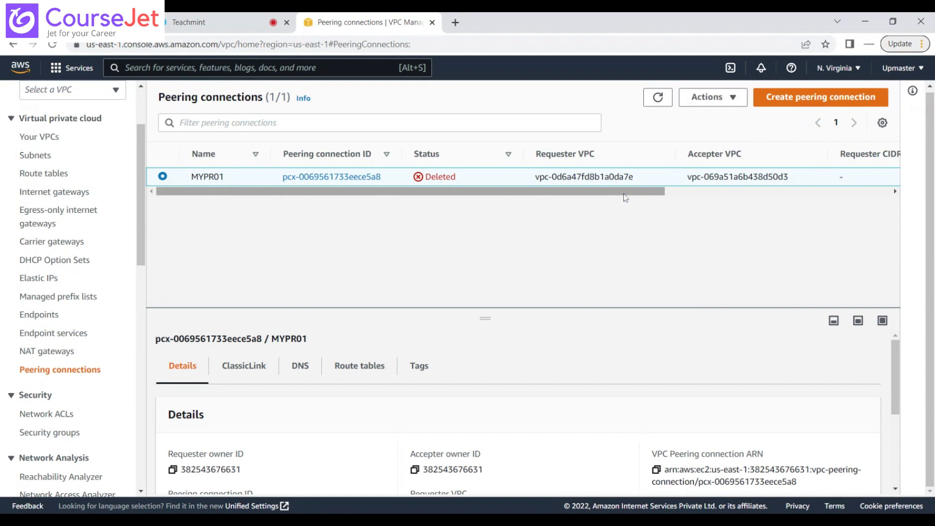
drag(625, 193, 657, 195)
click(660, 104)
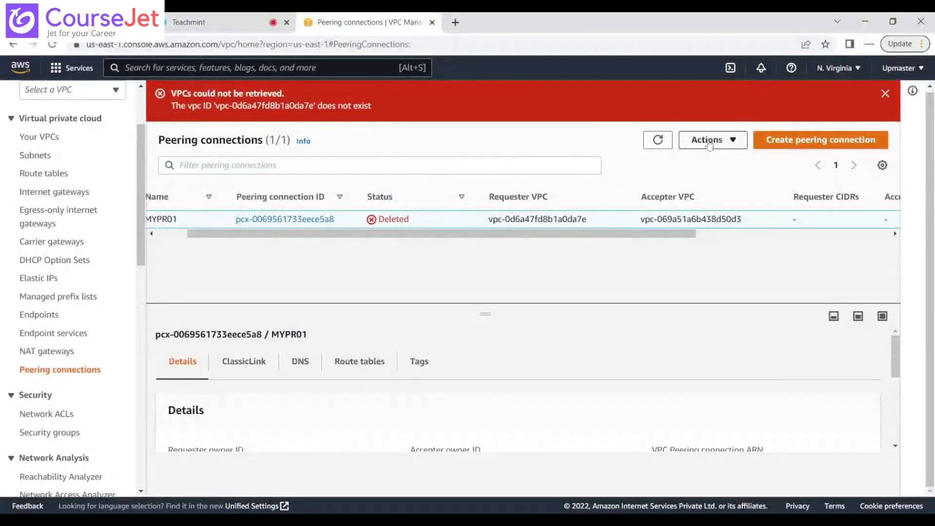
click(709, 142)
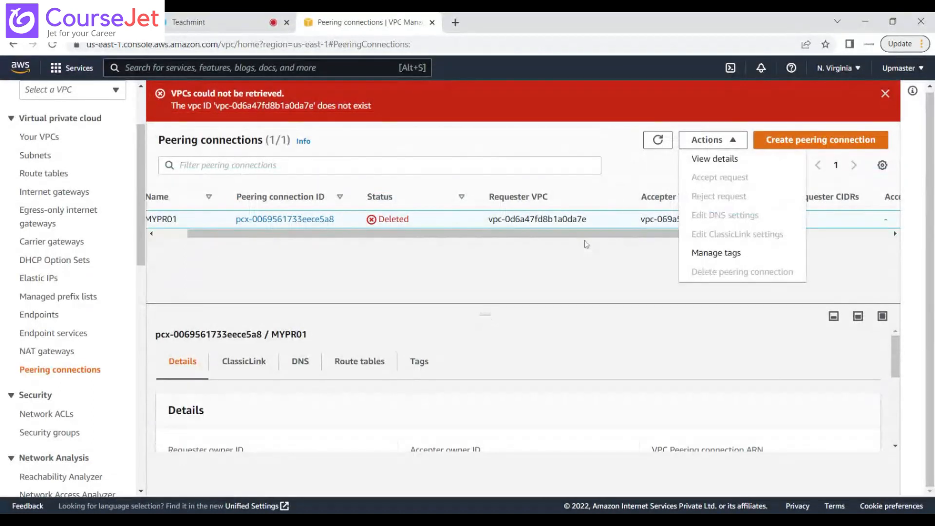
drag(578, 235, 537, 224)
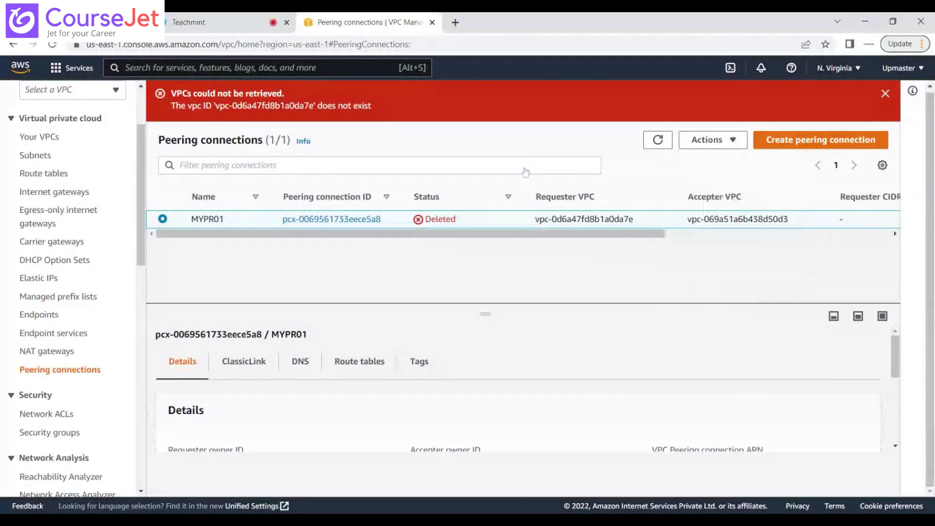
Step: Start a new peering connection named MYPC01 with Myvpc01 as the requester VPC
click(821, 140)
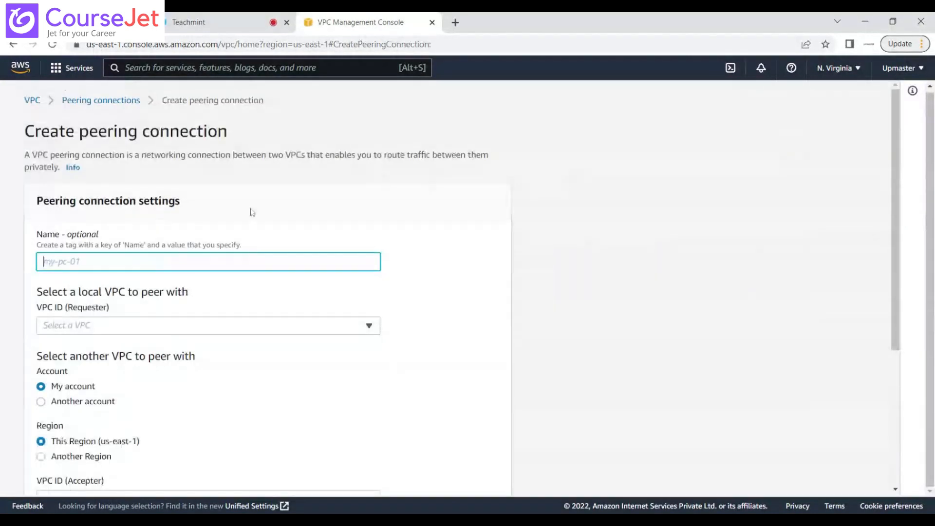
text(M)
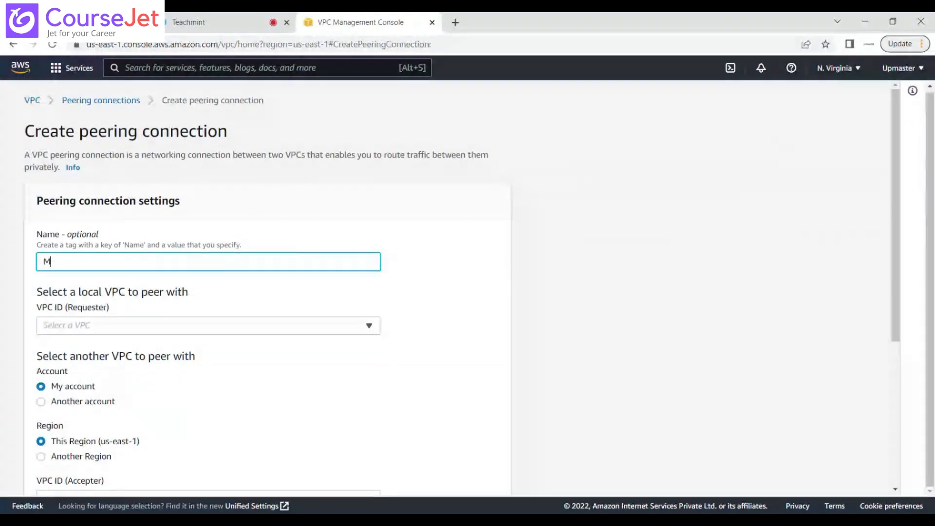
text(YPC0)
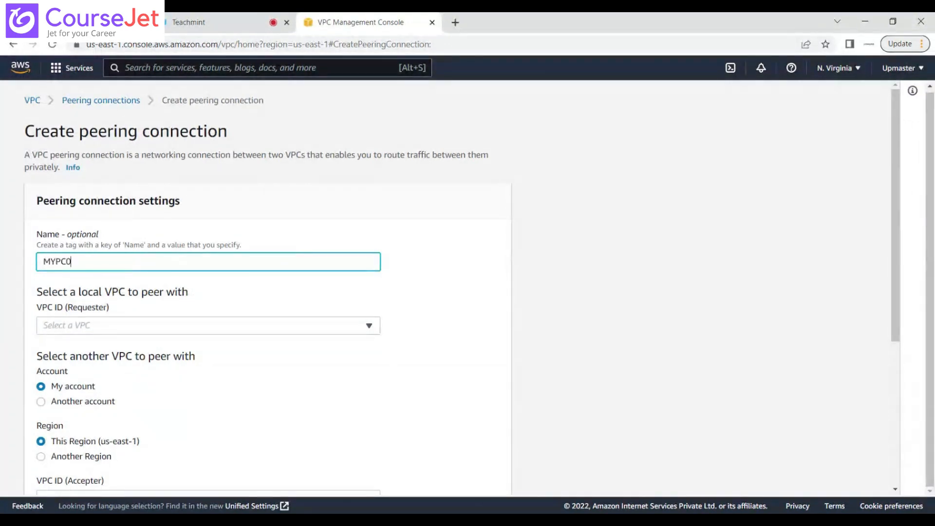
key(BackSpace)
text(01)
click(171, 328)
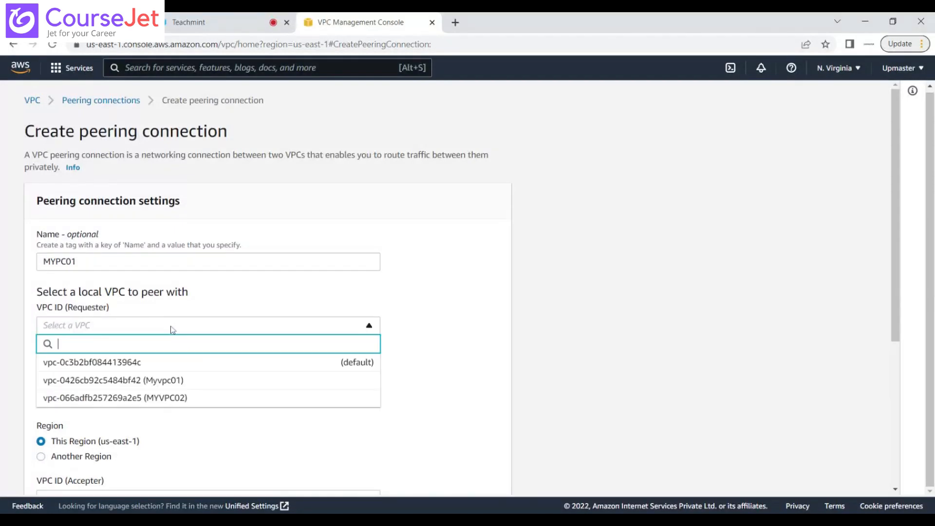
click(163, 381)
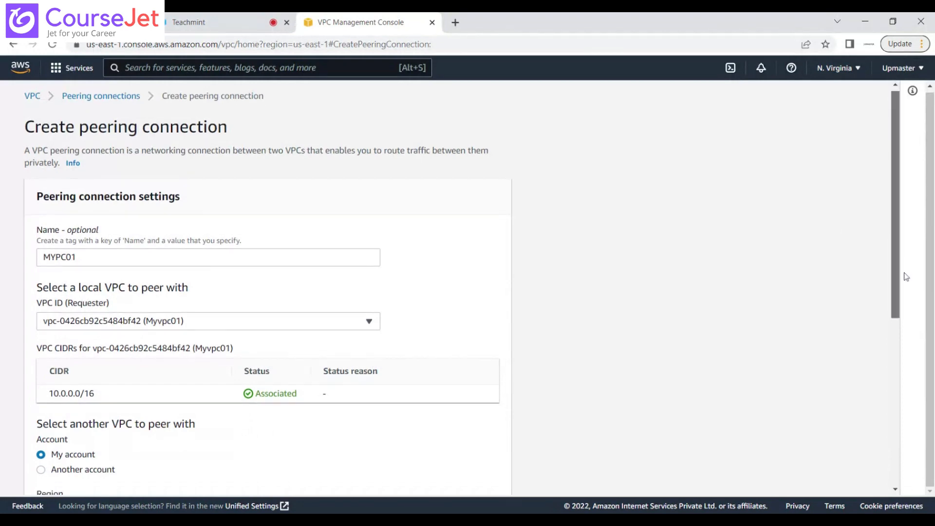
Step: Choose MYVPC02 in the same account and region as the accepter VPC and create the peering connection
drag(897, 241, 918, 343)
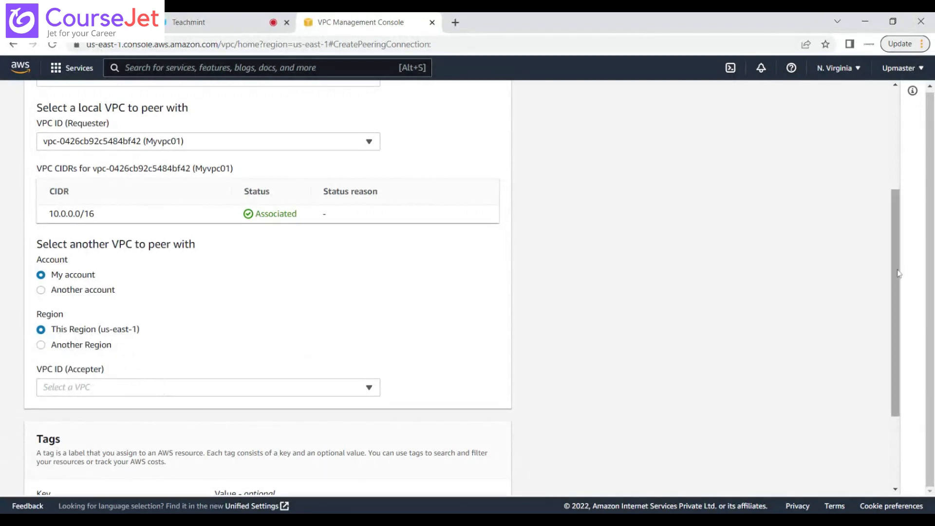
scroll(899, 320, down, 2)
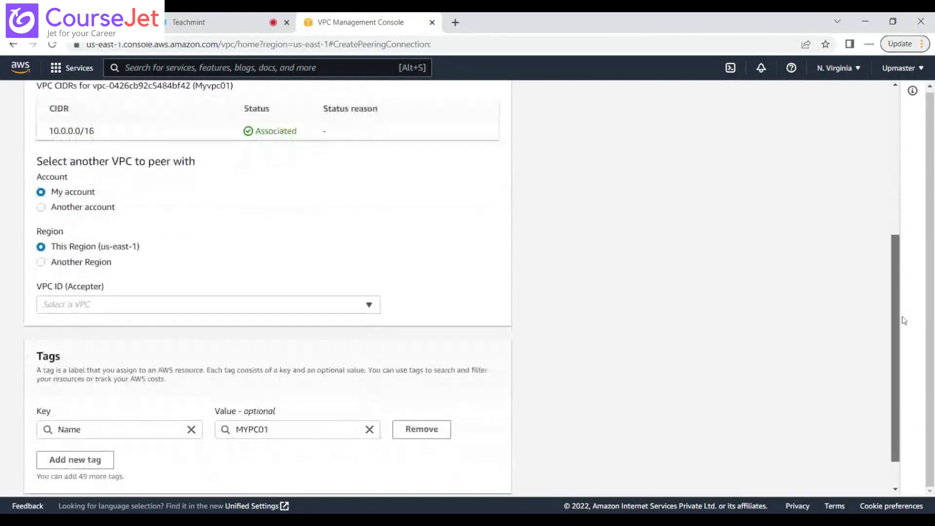
click(131, 312)
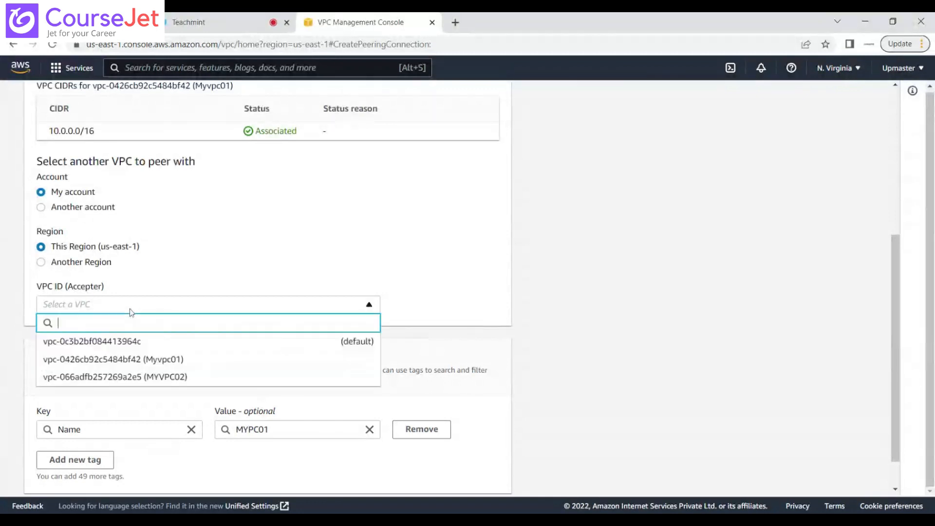
click(149, 380)
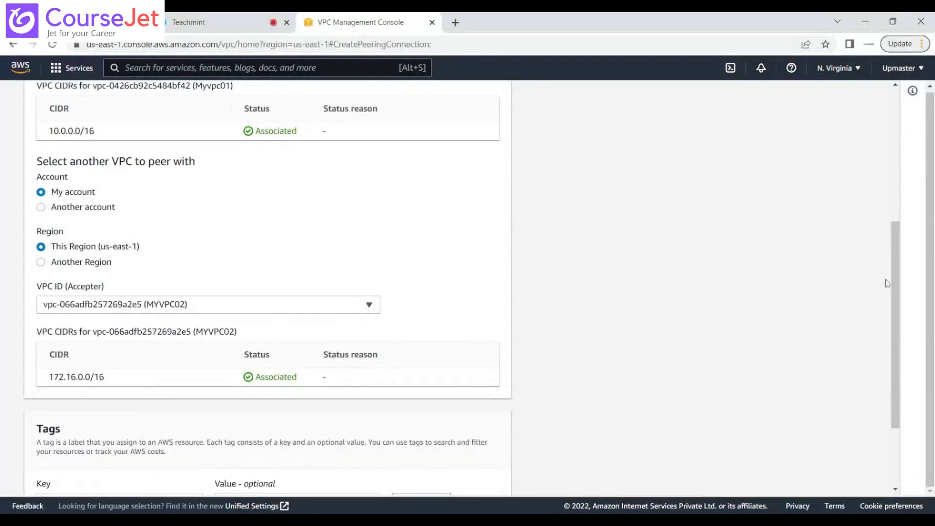
drag(898, 284, 913, 358)
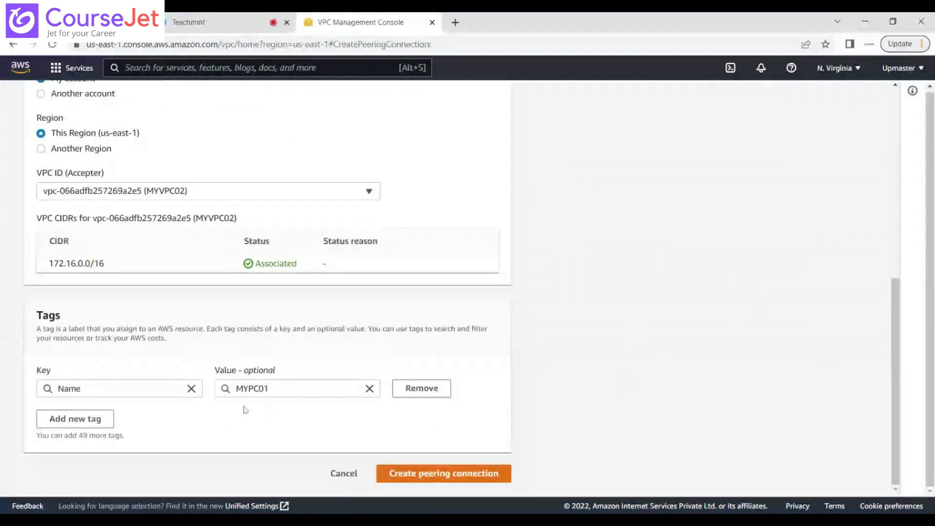
click(464, 475)
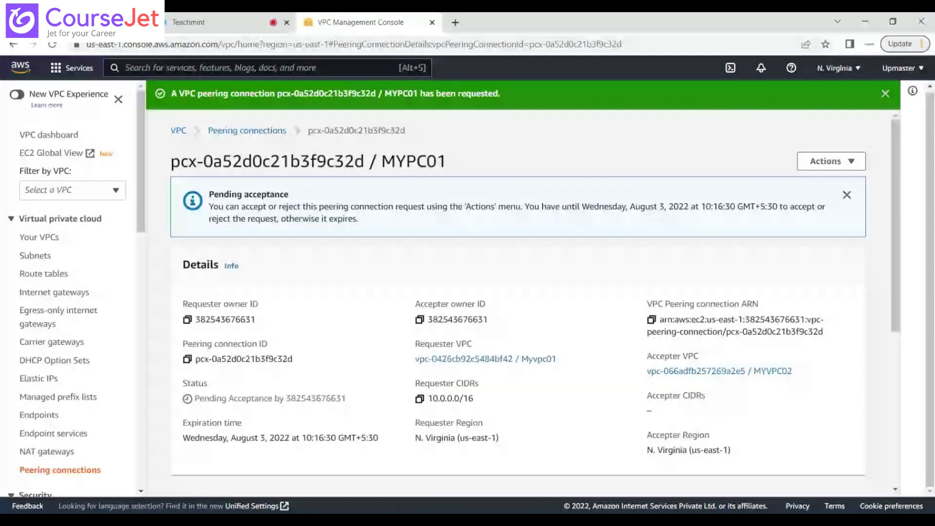
Step: Return to the list of peering connections and accept the pending request of MYPC01
click(247, 131)
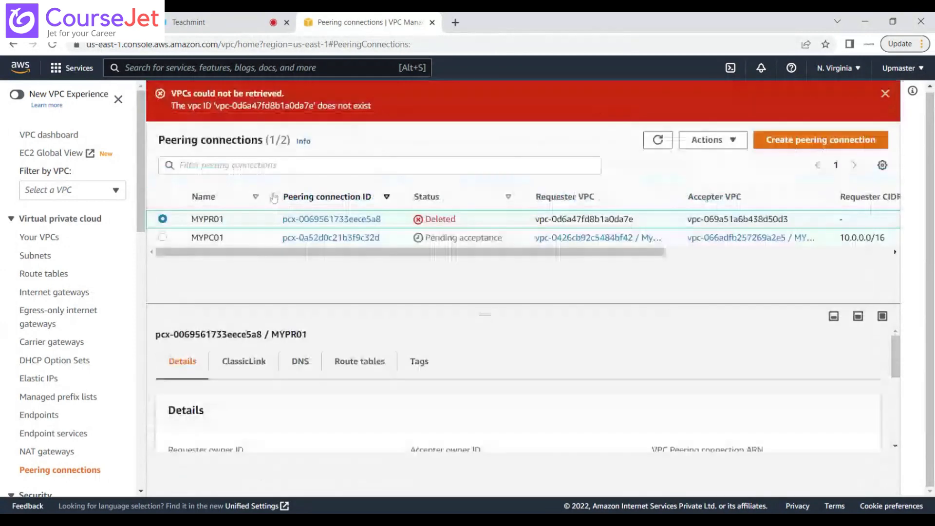
click(229, 237)
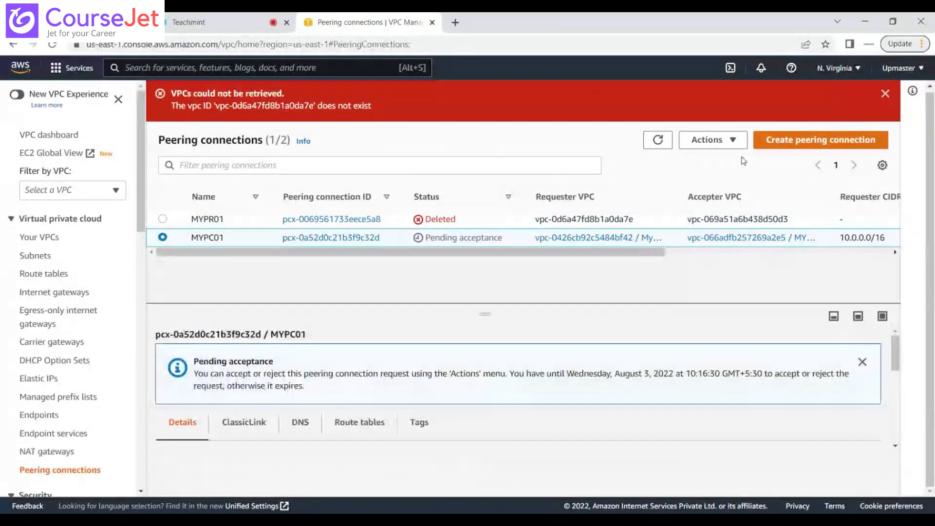
click(713, 140)
click(727, 178)
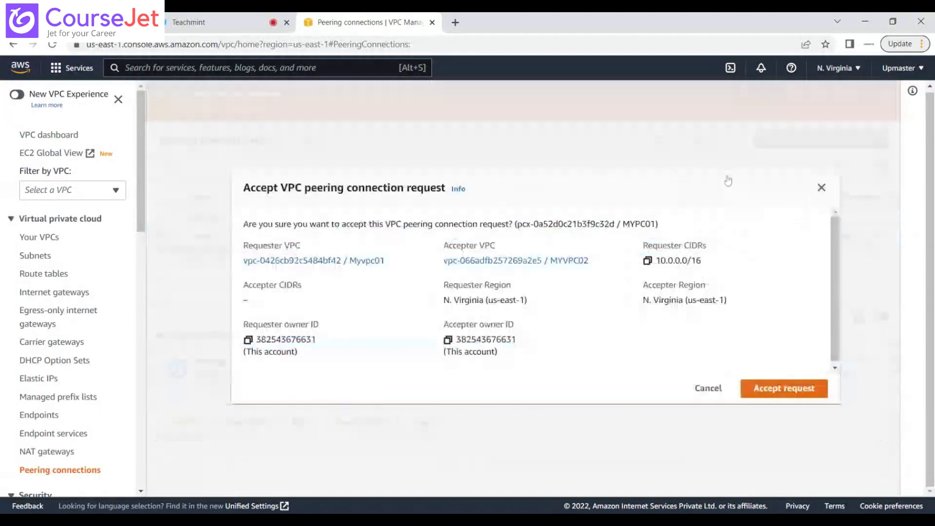
click(804, 389)
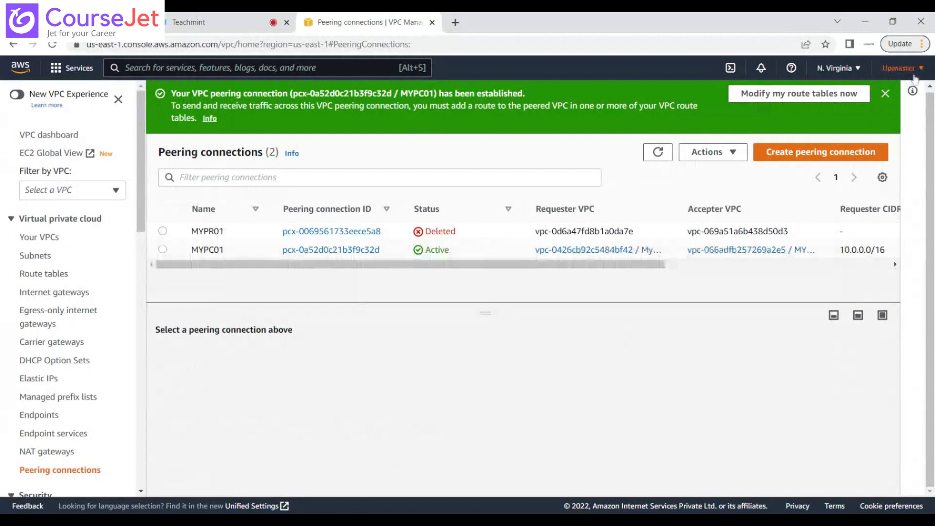
Step: Open the billing dashboard and check the budget reports and the budgets overview
click(910, 71)
click(794, 205)
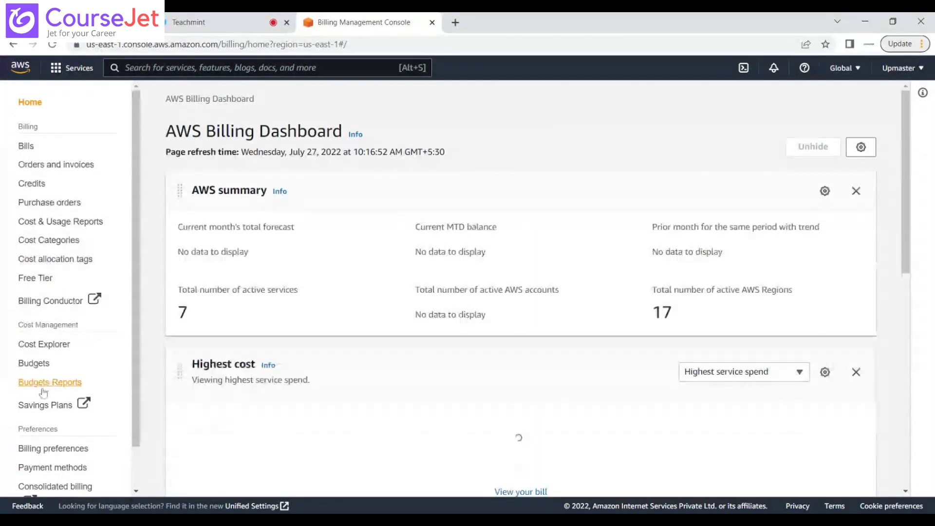
click(53, 378)
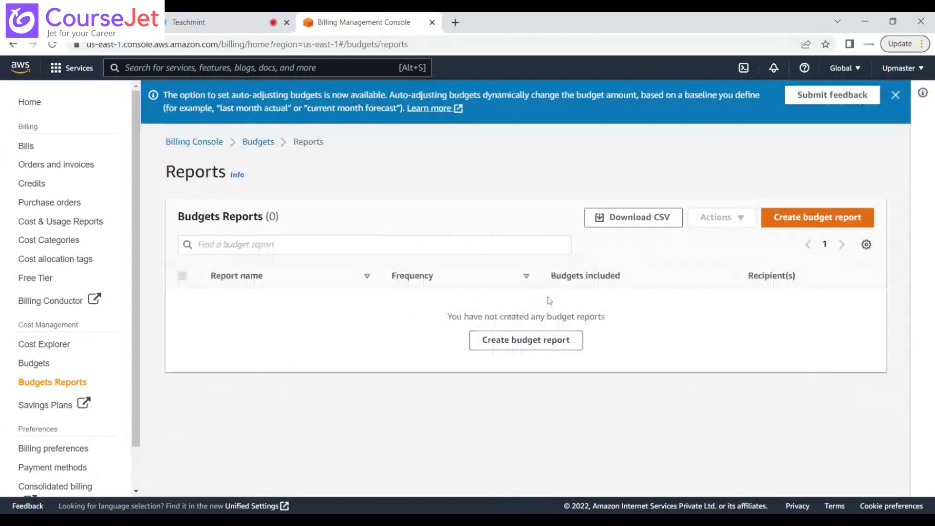
click(34, 363)
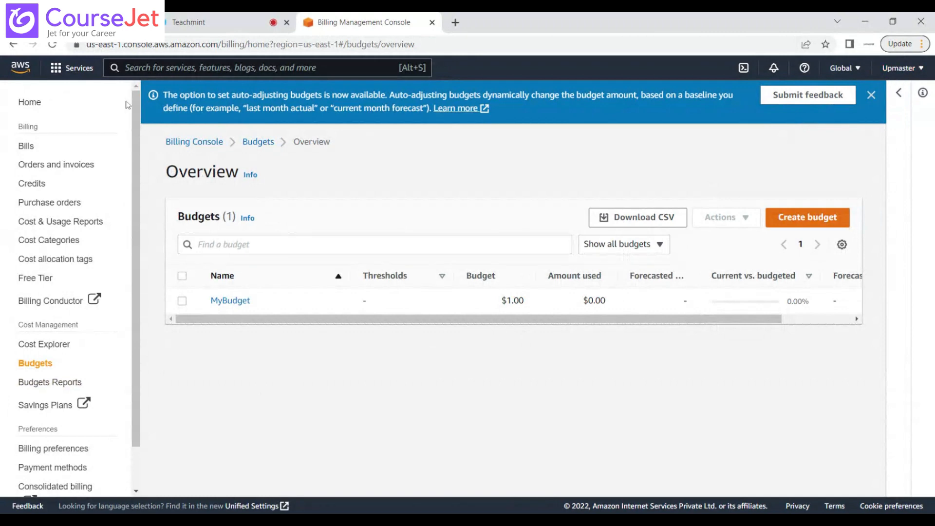
Step: Switch to the EC2 service and open the list of running instances
click(67, 73)
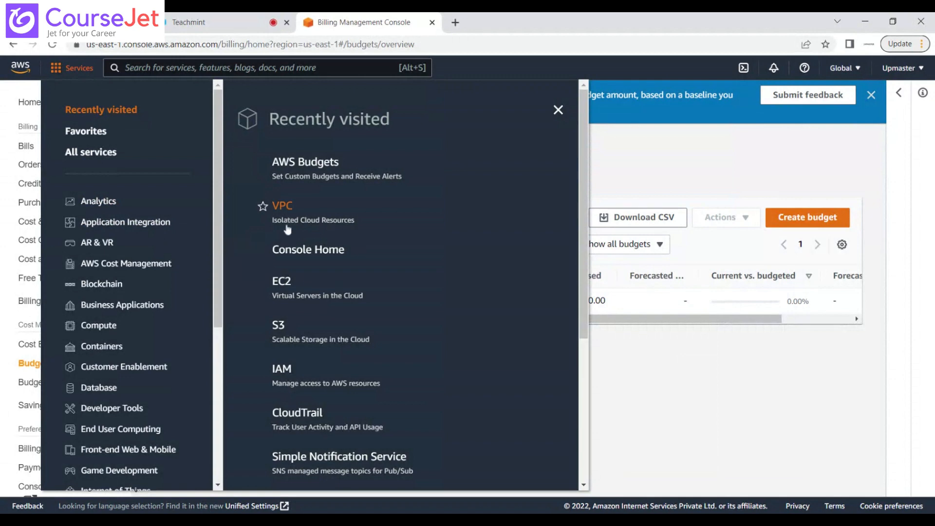
click(285, 282)
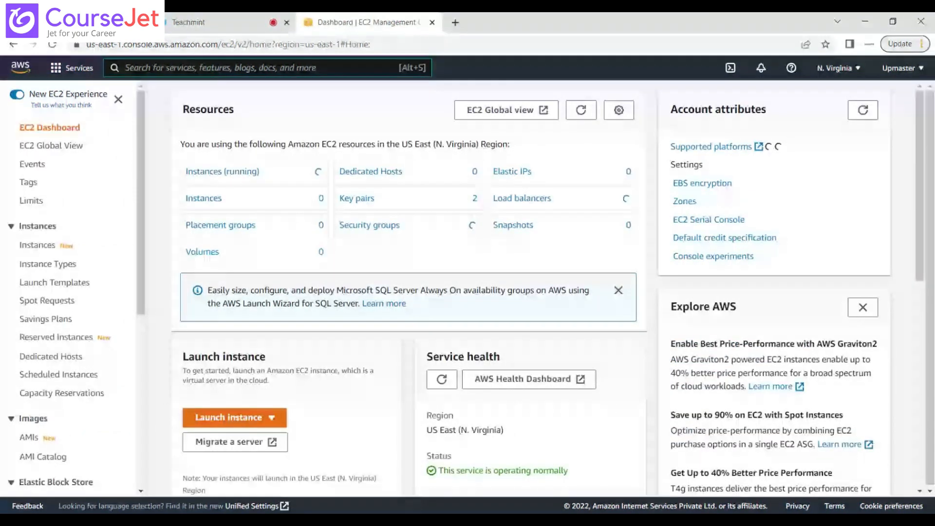
click(240, 187)
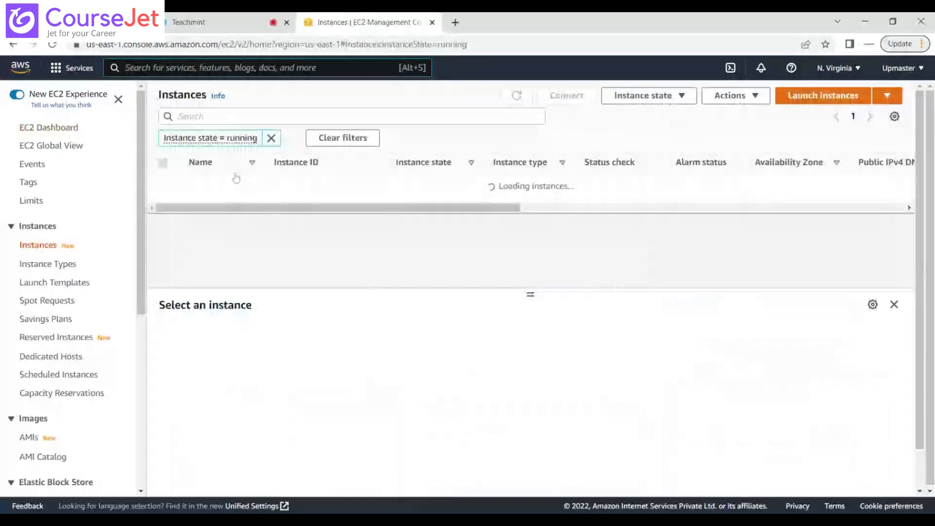
Step: Start launching an instance with the 64-bit (x86) Amazon Linux 2 AMI, Kernel 5.10, and the t2.micro instance type
click(882, 100)
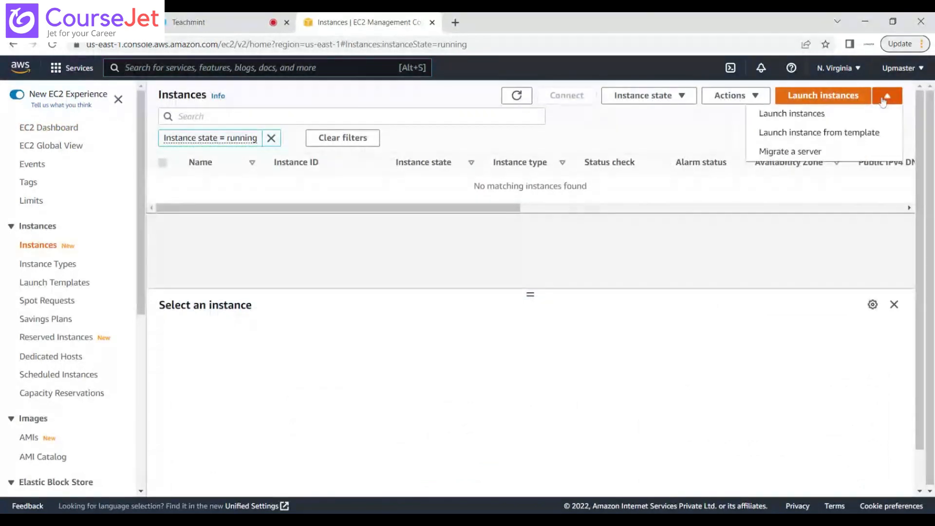
click(770, 117)
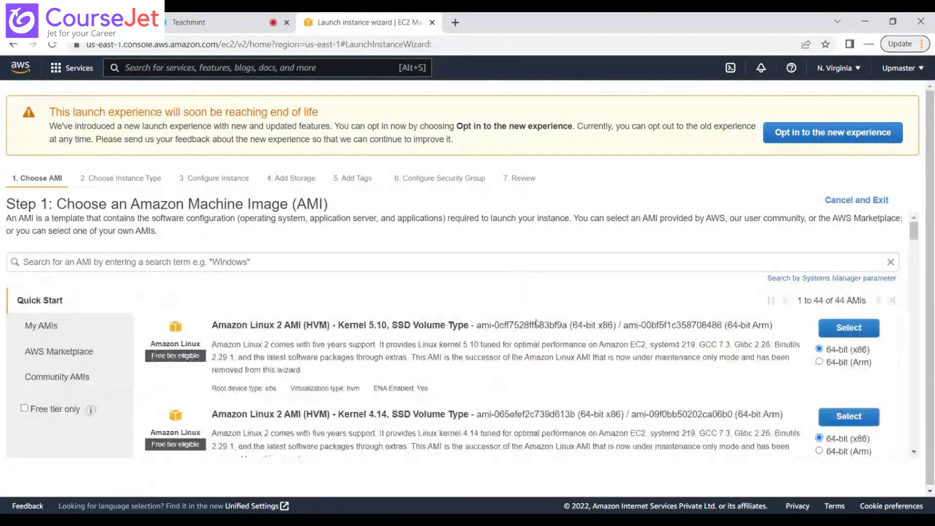
drag(931, 226, 931, 234)
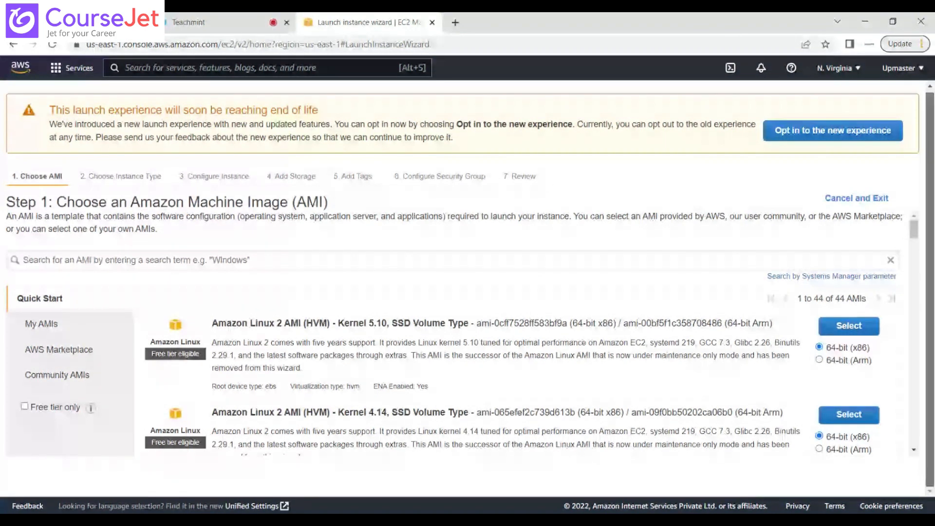
click(845, 326)
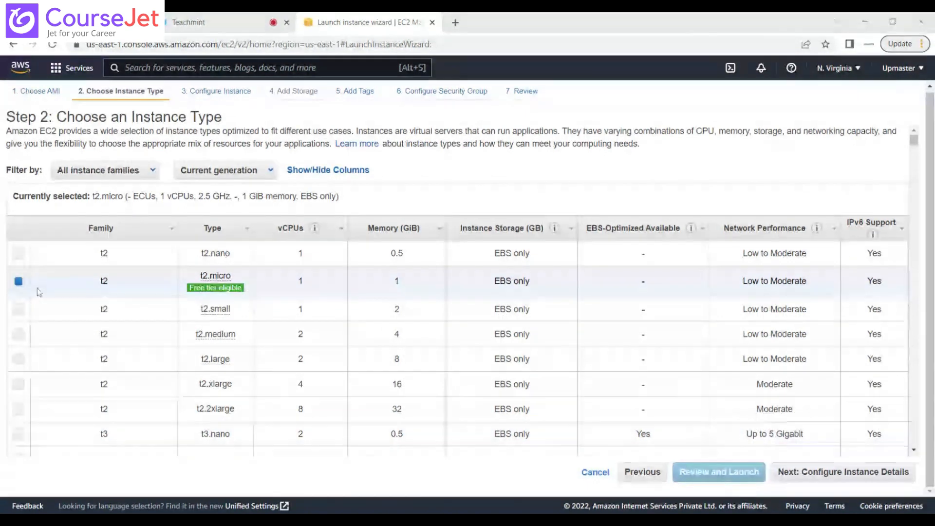
click(849, 482)
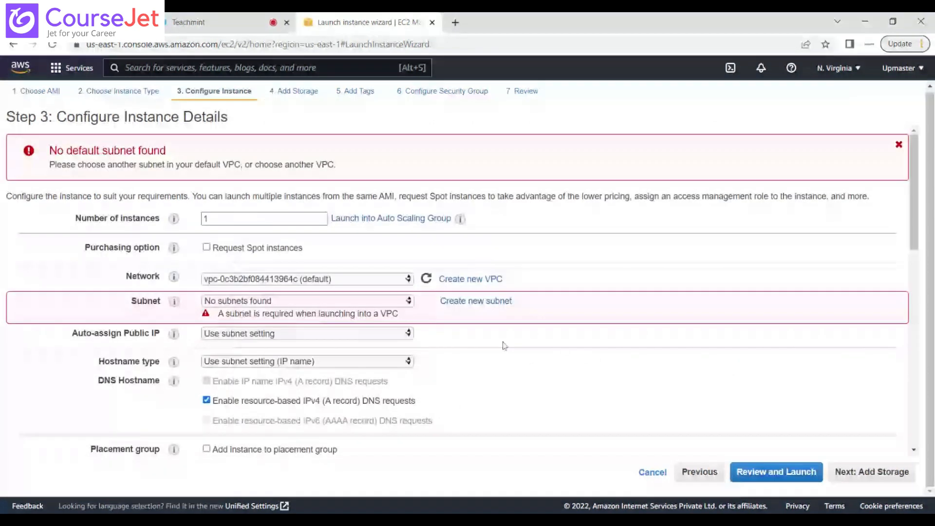
Step: Set the instance's network to Myvpc01 with subnet Mysubnet01 and enable auto-assignment of a public IP
click(369, 281)
click(358, 303)
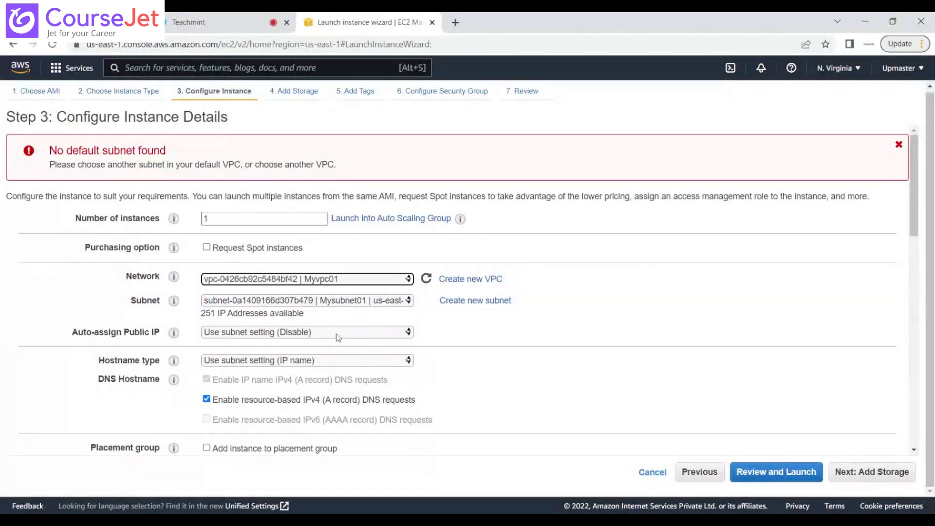
click(335, 334)
click(321, 344)
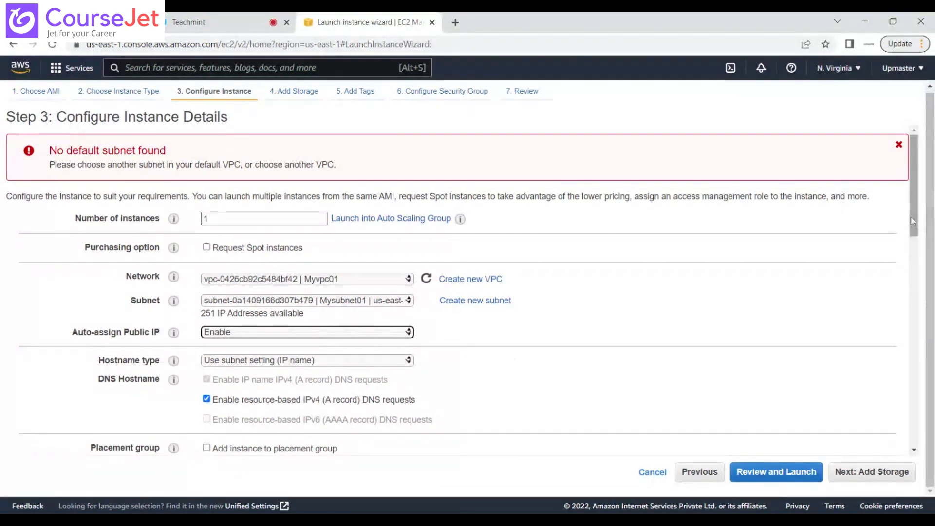
Step: Keep the default remaining details, storage, tags and security group, and proceed through the launch review to the key pair selection
drag(924, 230, 928, 295)
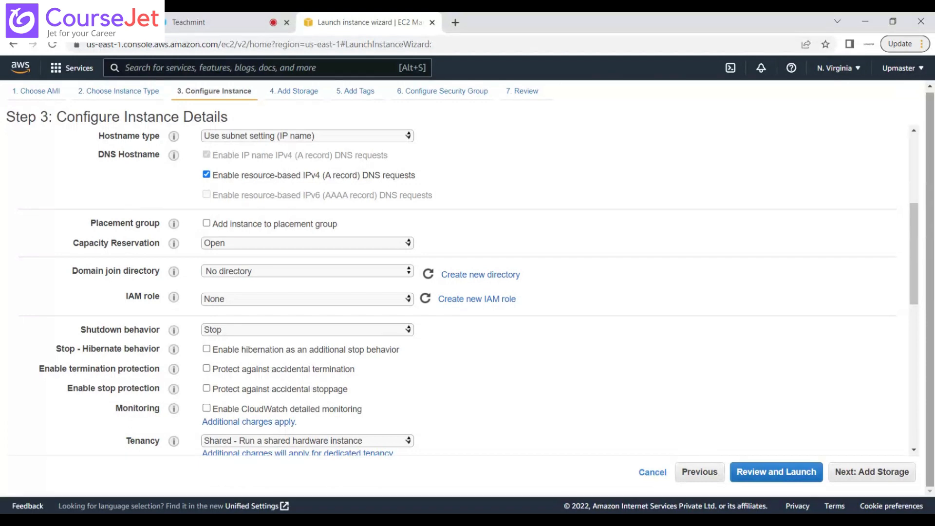
drag(917, 294, 925, 437)
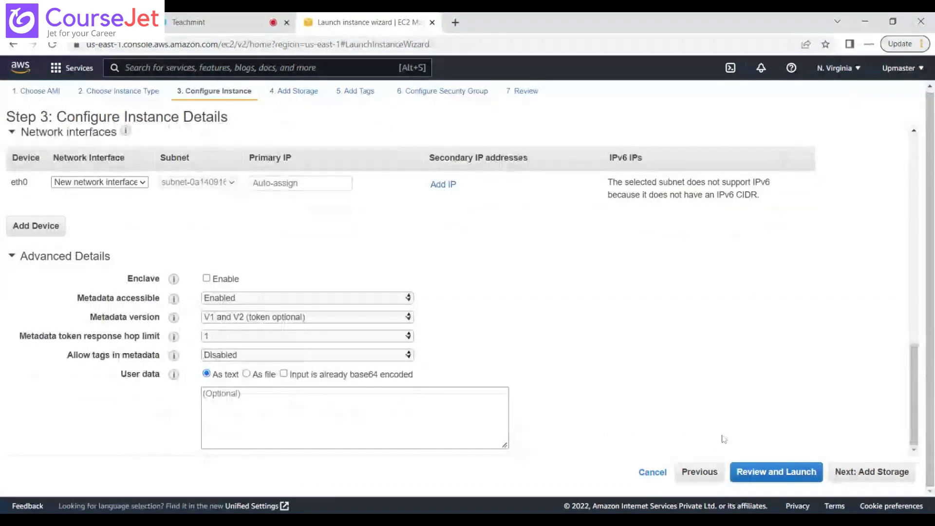
click(862, 478)
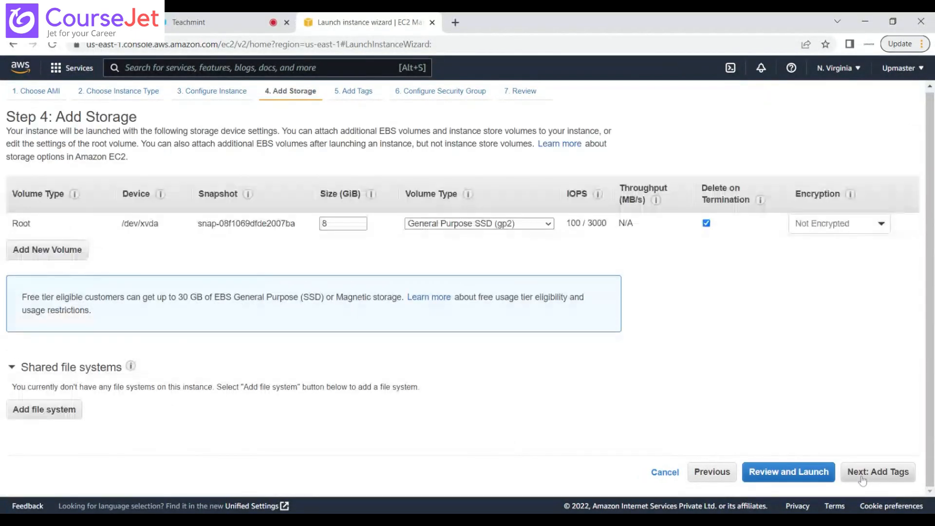
click(863, 481)
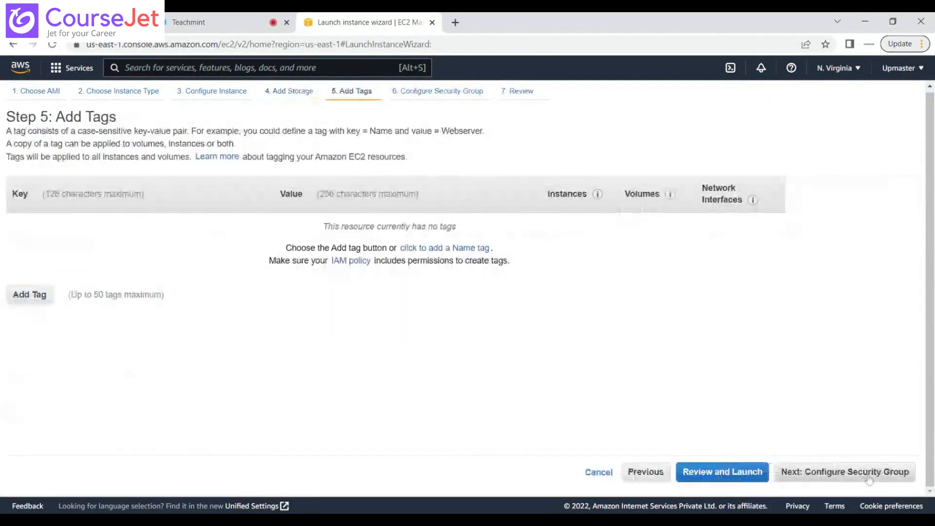
click(858, 478)
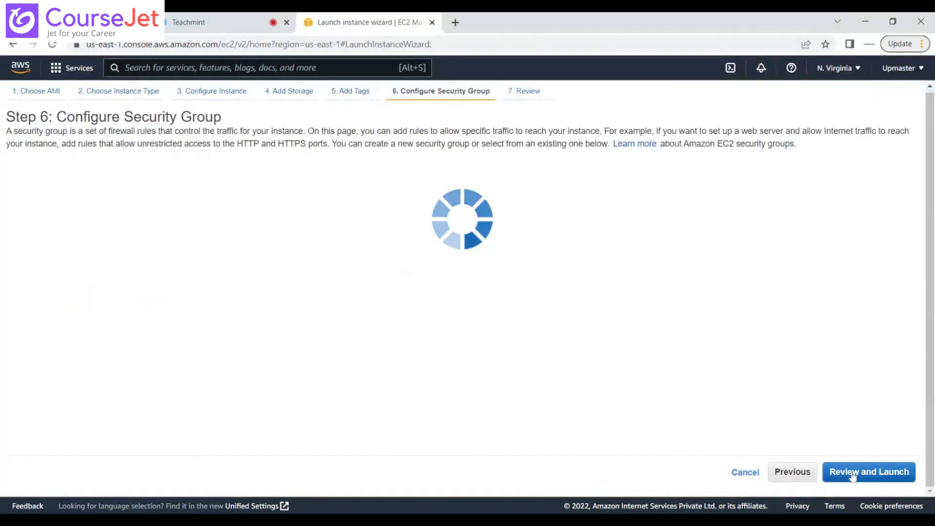
click(854, 477)
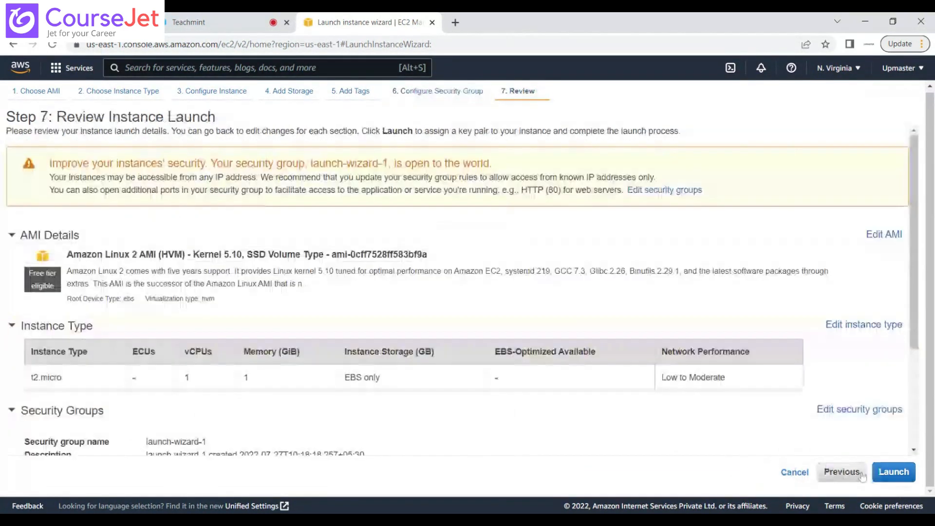
click(894, 471)
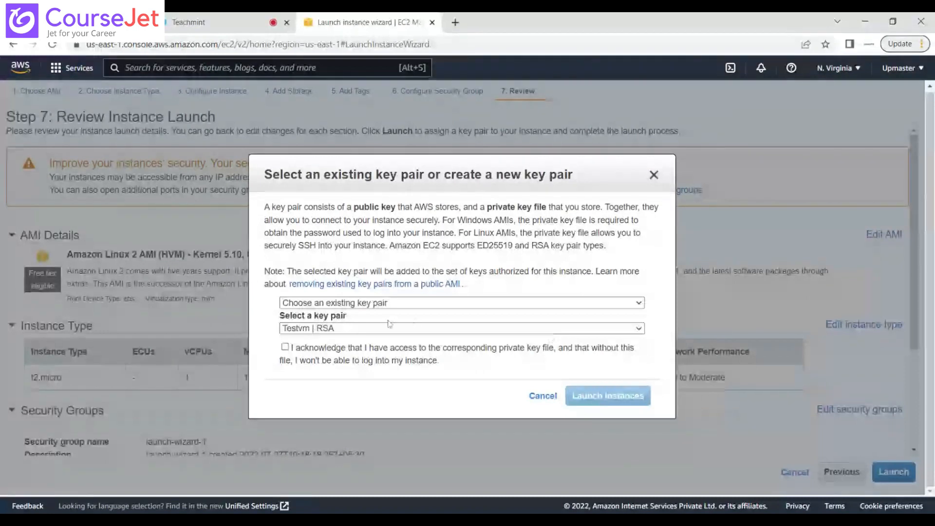
Step: Launch the instance with the existing Testvm key pair, acknowledging access to its private key file, and open its entry in the instances list
click(285, 347)
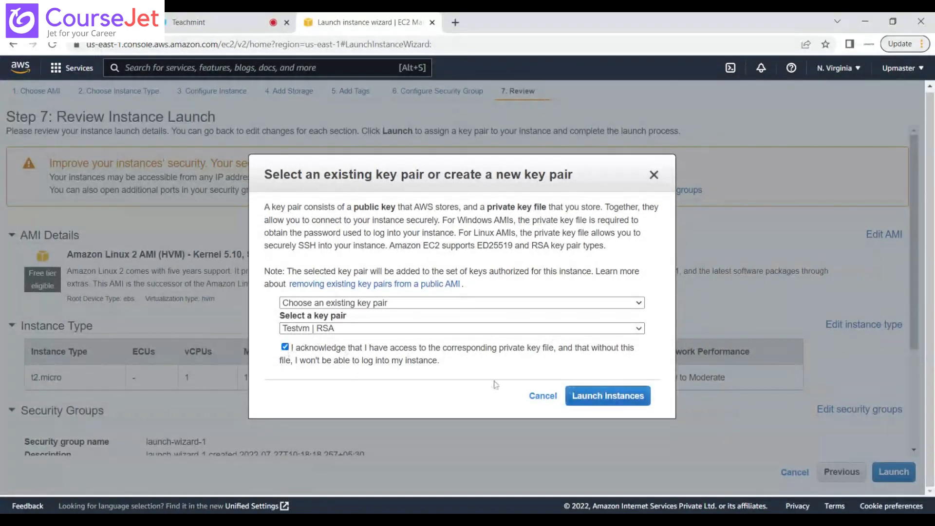
click(597, 397)
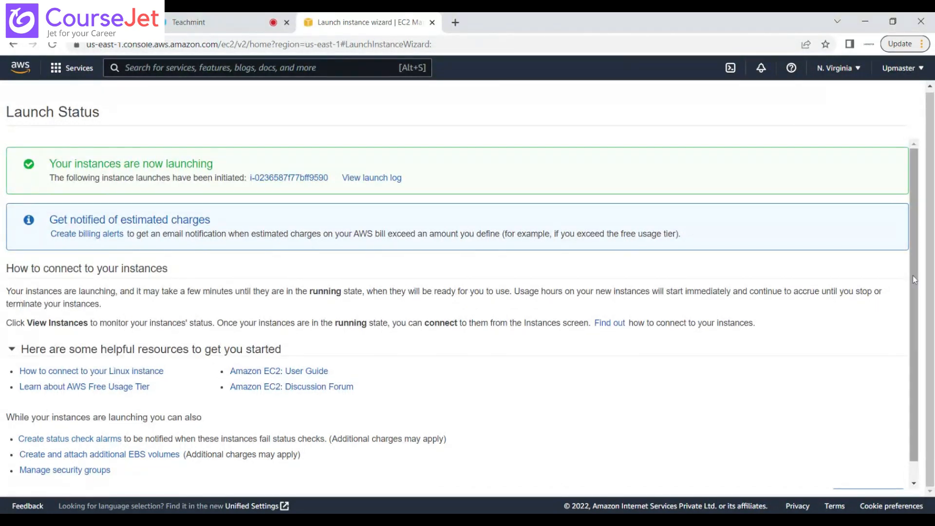
mouse_move(913, 275)
mouse_down()
mouse_move(916, 336)
mouse_move(917, 292)
mouse_up()
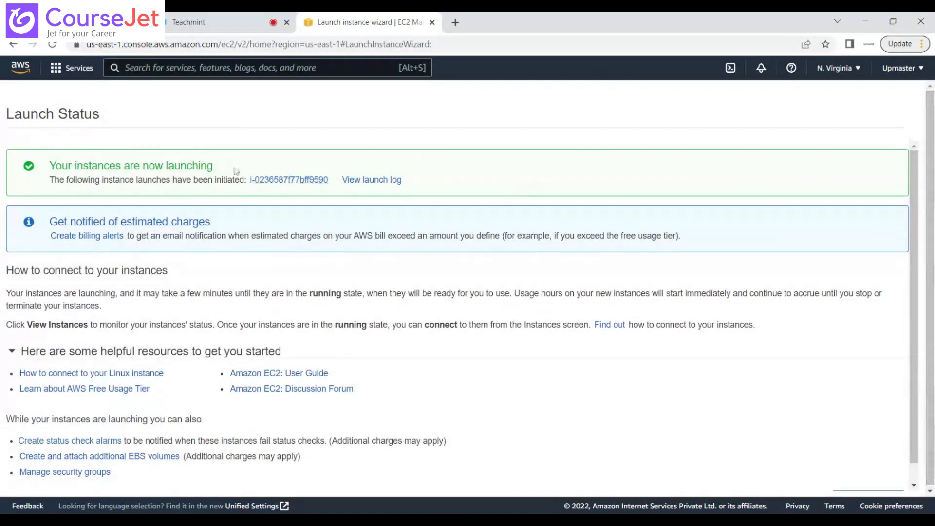
click(287, 180)
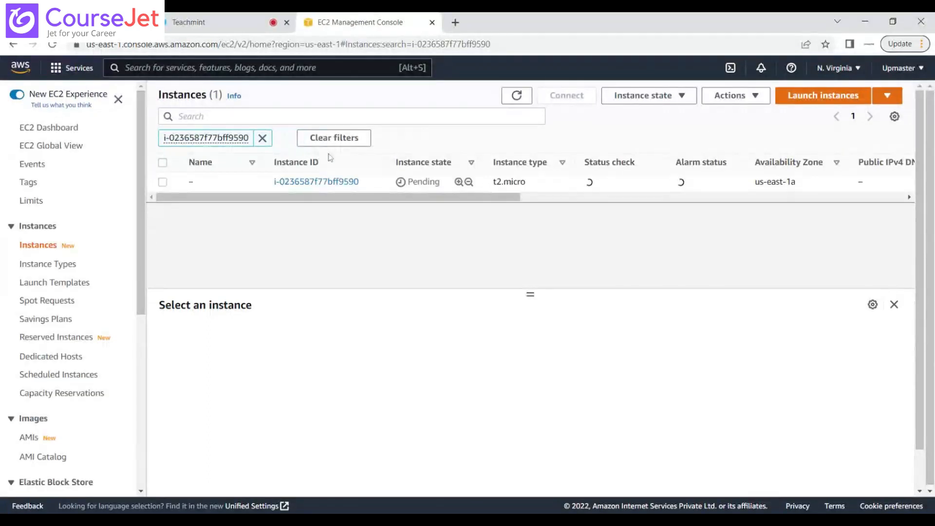
Step: Start launching a second instance with the 64-bit (x86) Amazon Linux 2 AMI, Kernel 5.10, and the t2.micro type
click(855, 102)
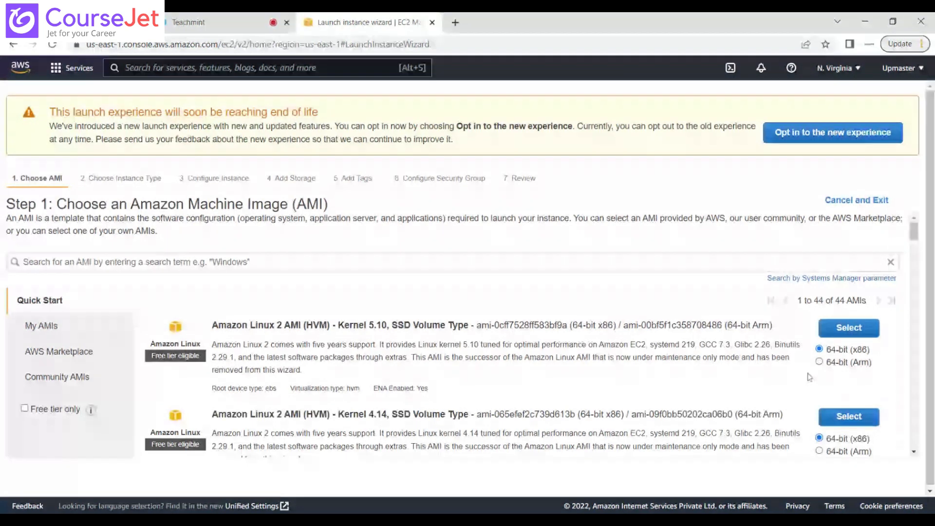
click(849, 331)
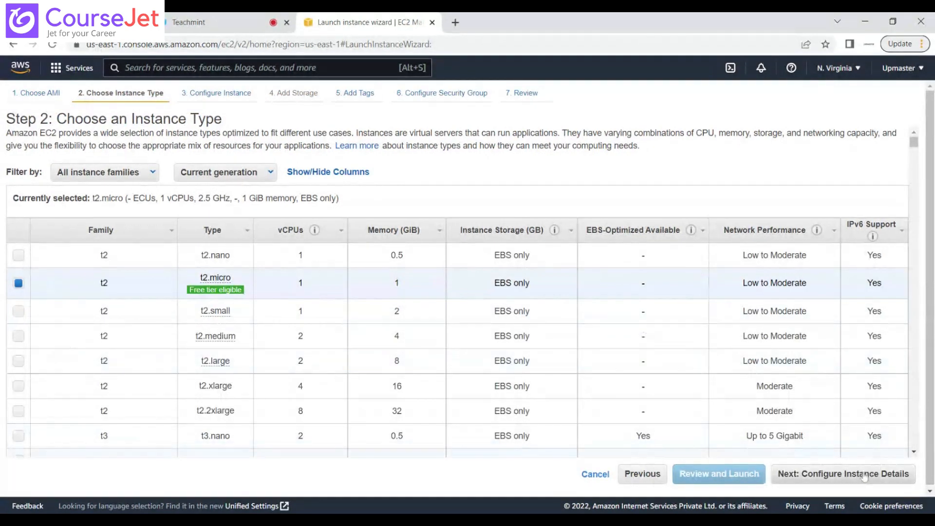
click(864, 477)
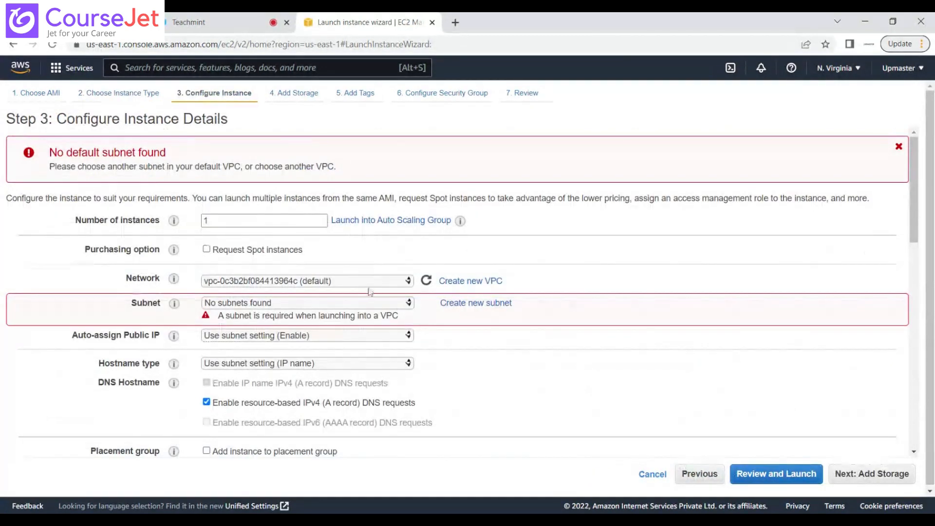
Step: Set the second instance's network to MYVPC02 with subnet Mysubnet02 and enable auto-assignment of a public IP
click(343, 302)
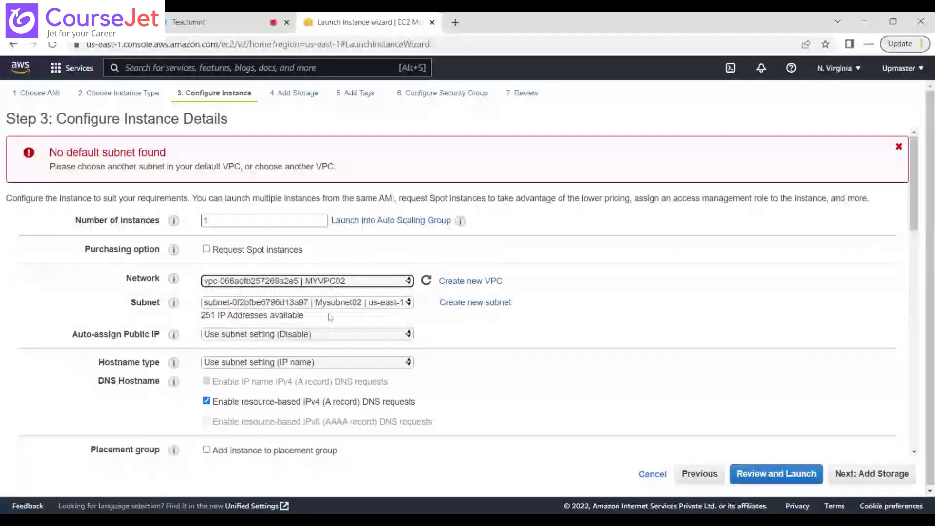
click(303, 338)
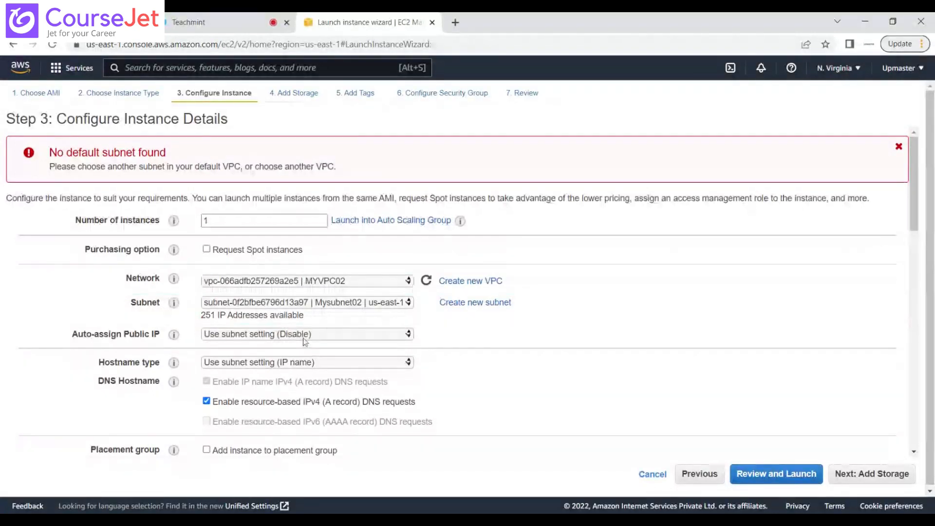
click(303, 334)
click(304, 349)
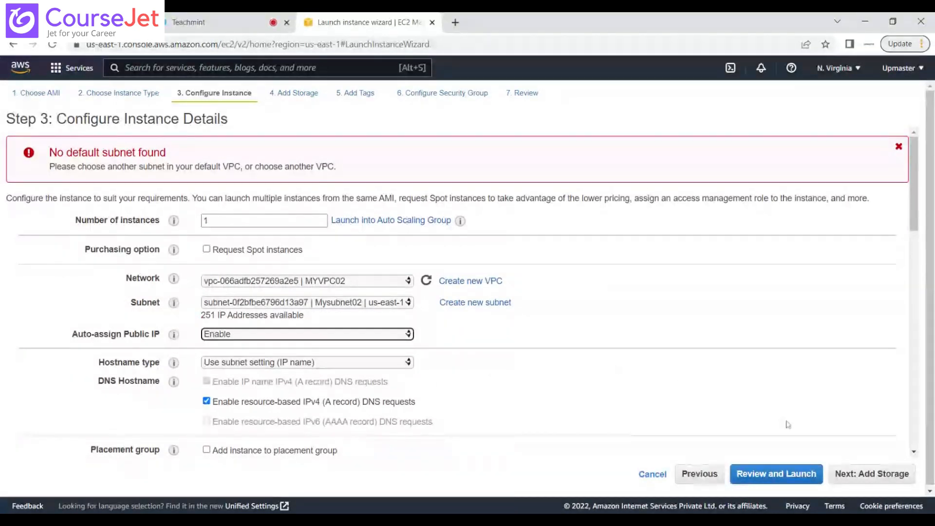
Step: Keep the default storage, tags and security group, and launch the second instance with the existing Testvm key pair, acknowledging private key access
click(875, 479)
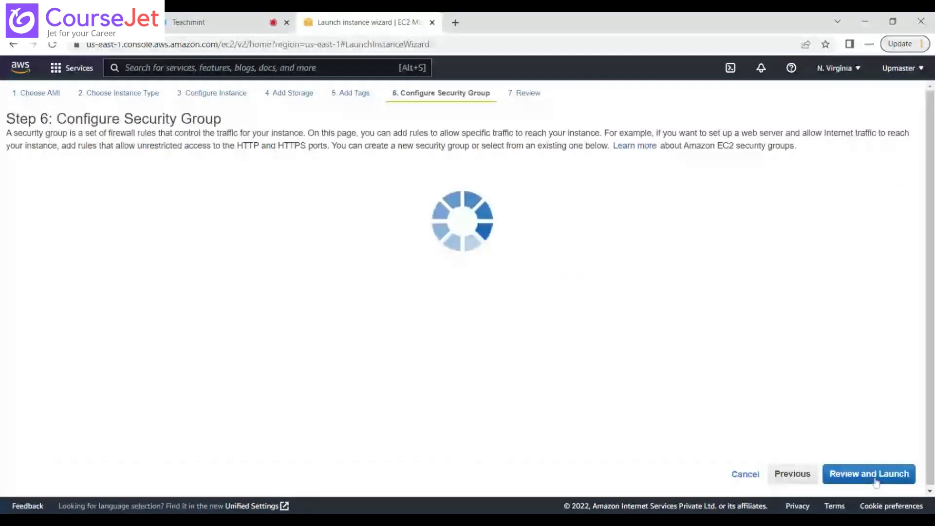
click(876, 480)
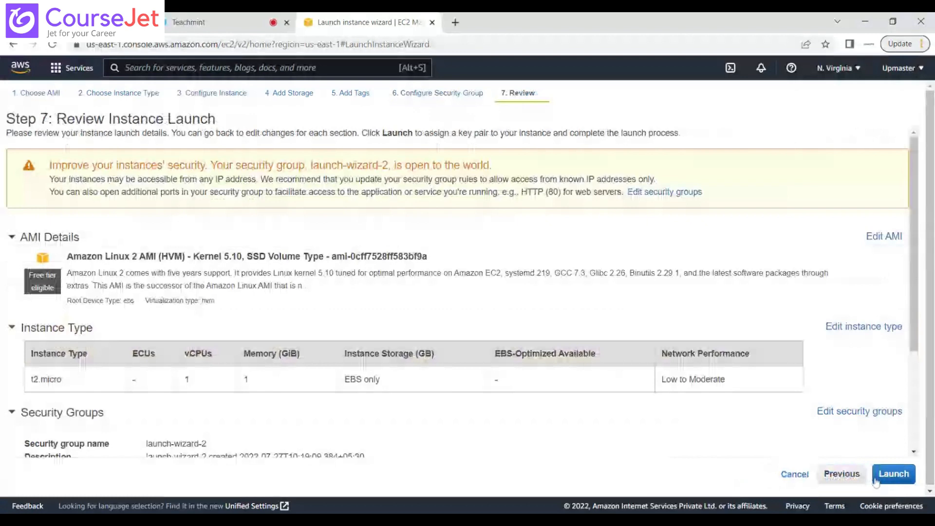
click(880, 480)
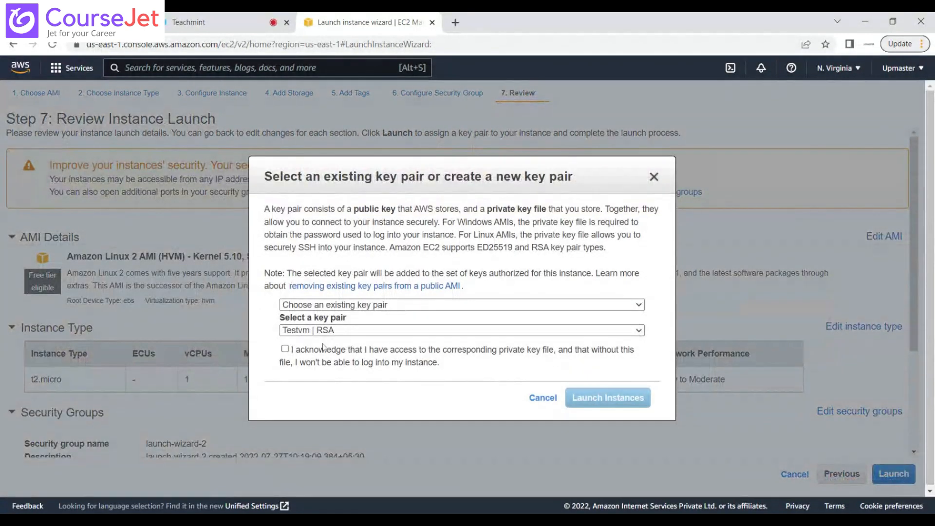
click(285, 349)
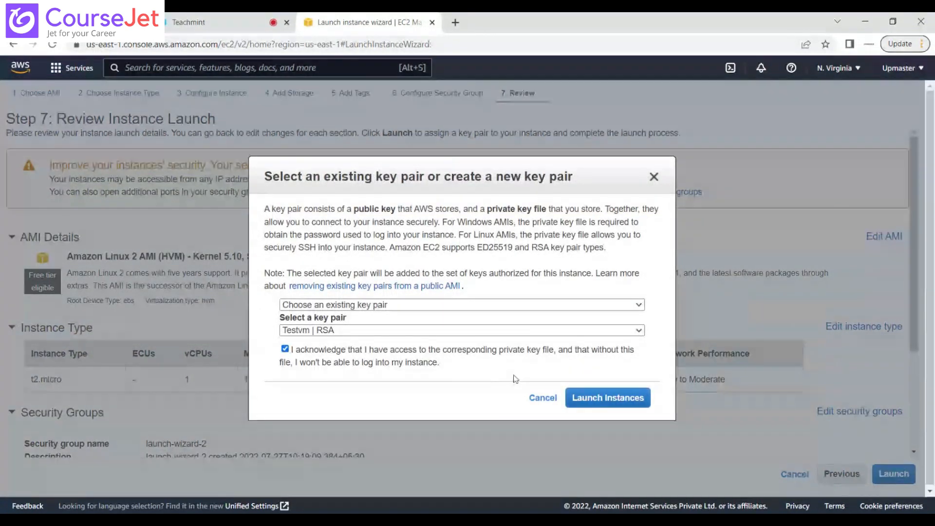
click(571, 396)
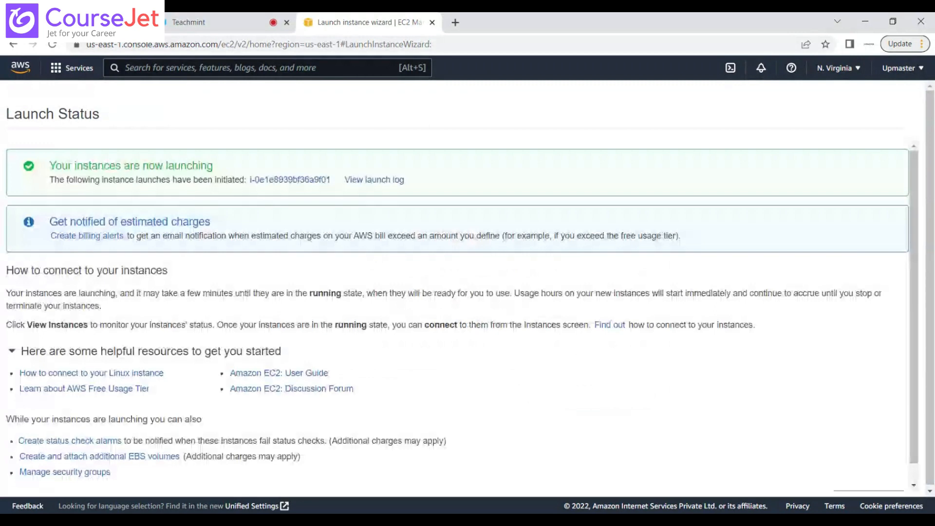
Step: Return to the EC2 dashboard, open the list of running instances and remove its instance state filter
click(72, 67)
click(282, 163)
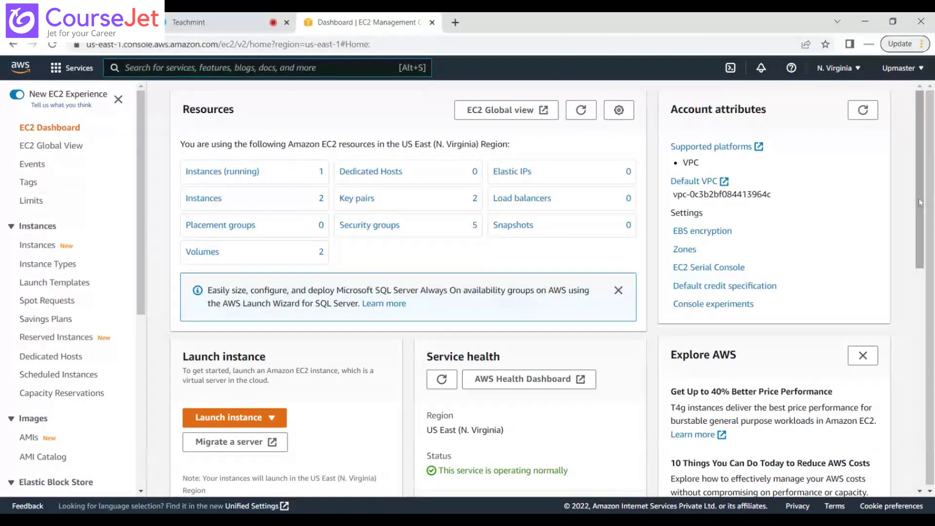
mouse_move(920, 203)
mouse_down()
mouse_move(921, 223)
mouse_move(921, 184)
mouse_up()
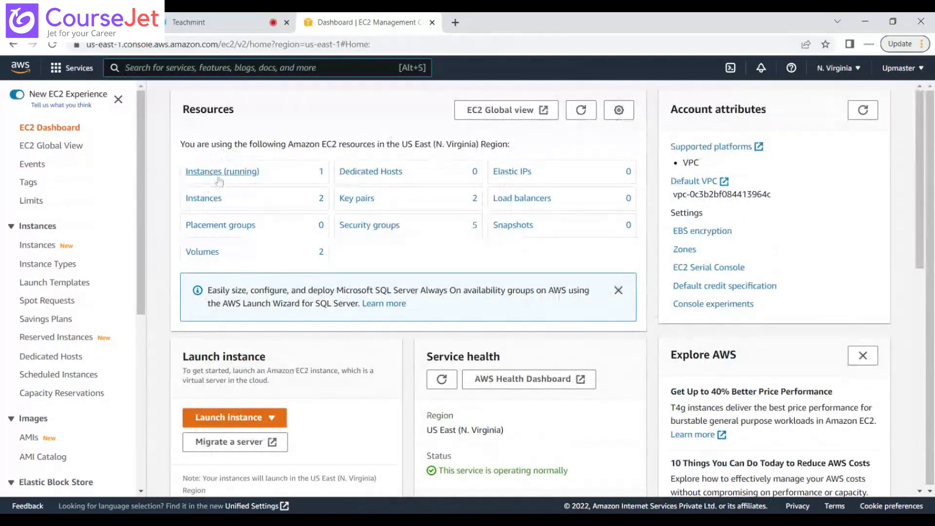
click(253, 177)
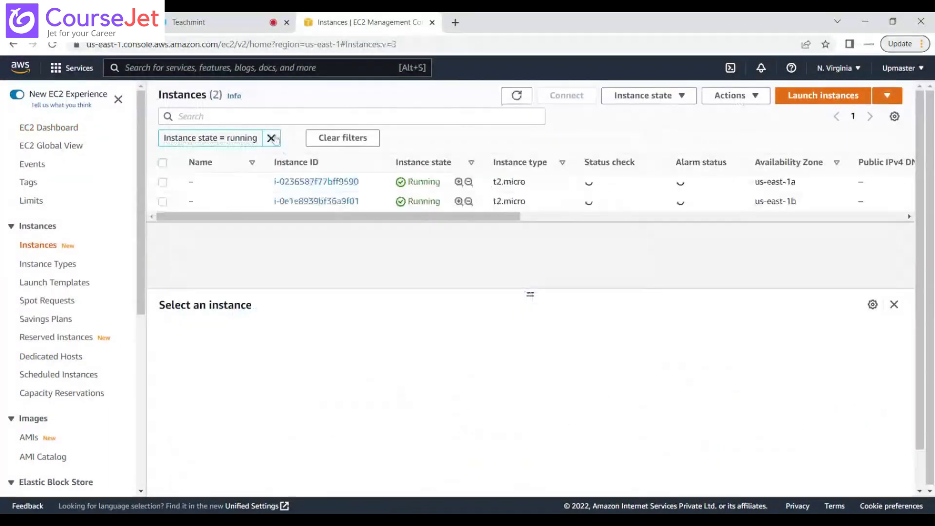
click(272, 138)
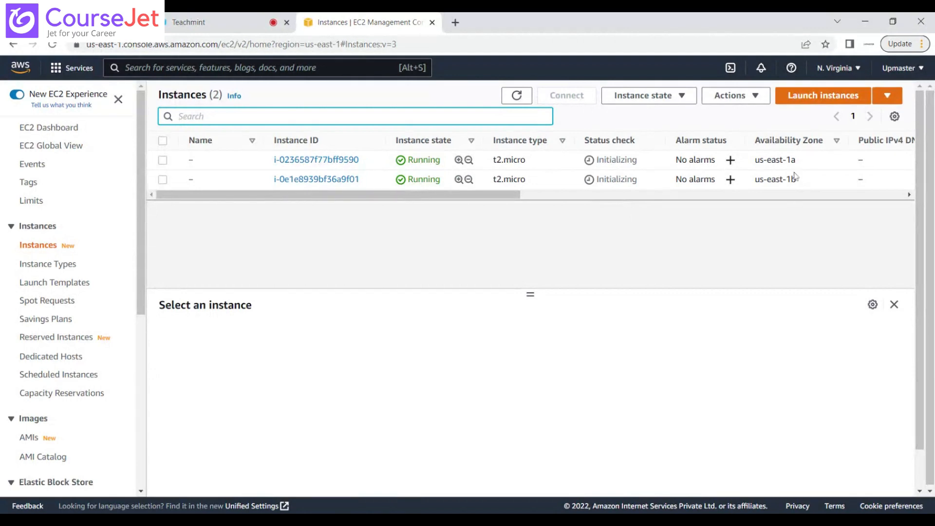
Step: Examine the availability zones and public IPv4 addresses of both instances in the list
click(495, 195)
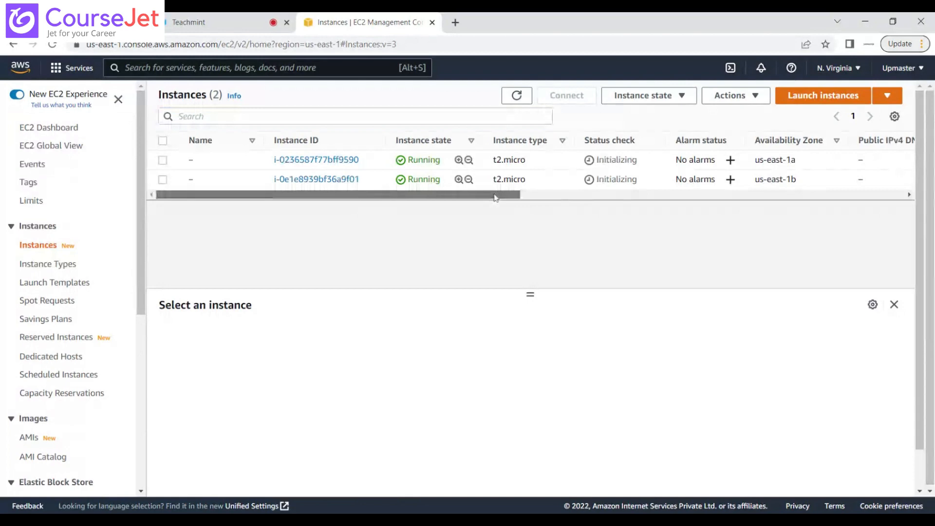
drag(496, 195, 542, 196)
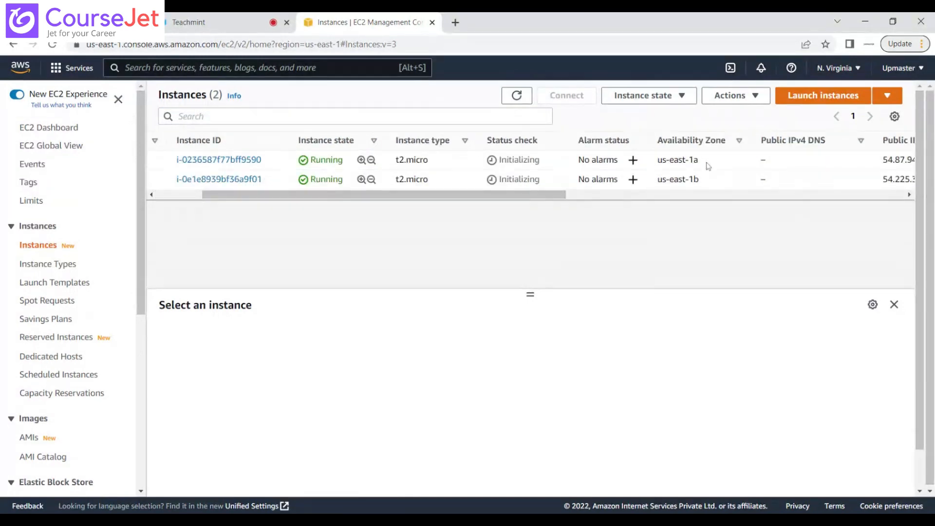
drag(709, 166, 658, 160)
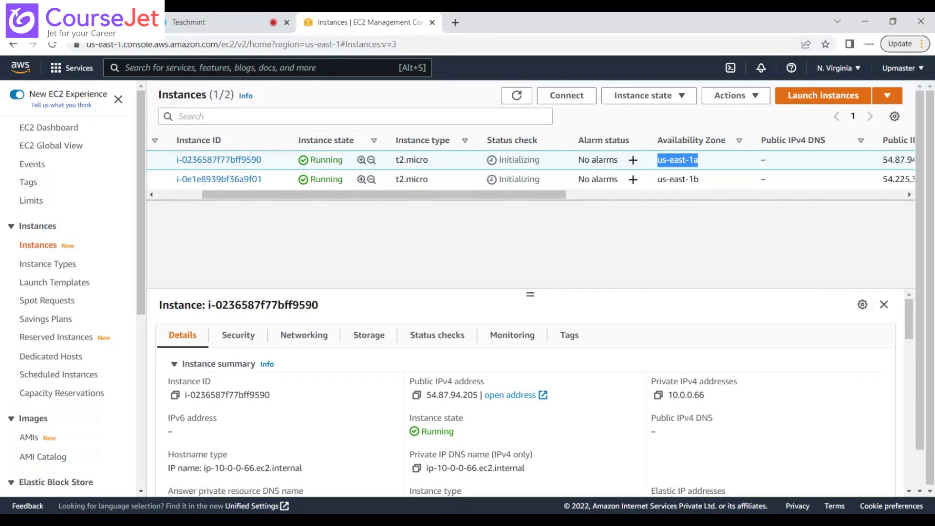
drag(553, 195, 636, 202)
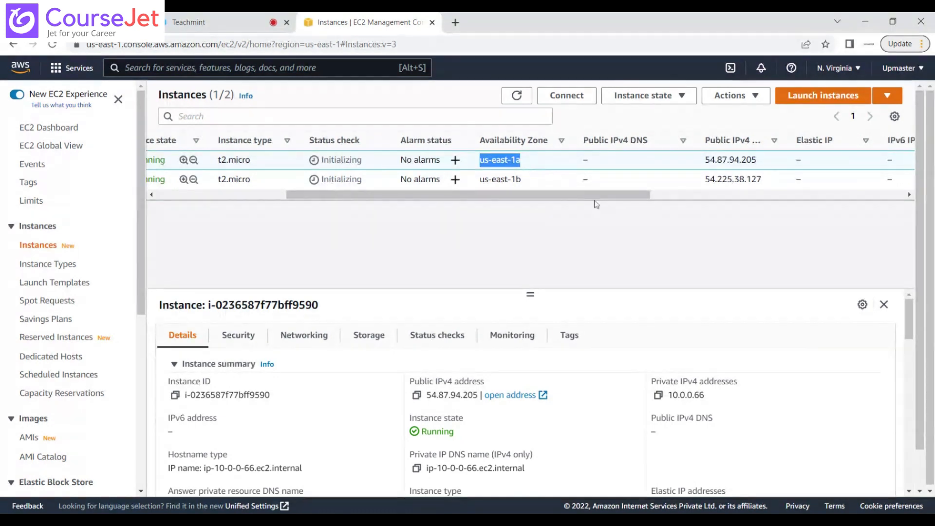
drag(622, 200, 396, 203)
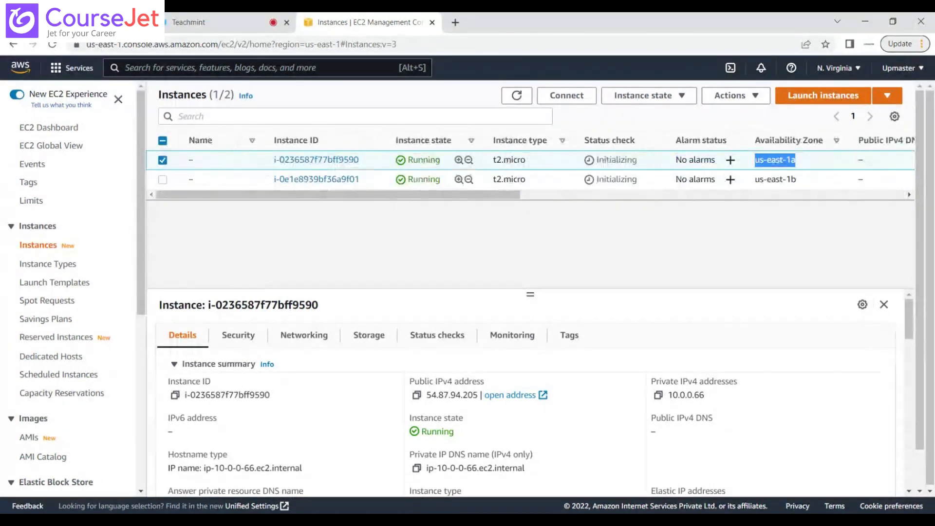
Step: Refresh the instances list repeatedly to check the status checks of both instances
click(517, 95)
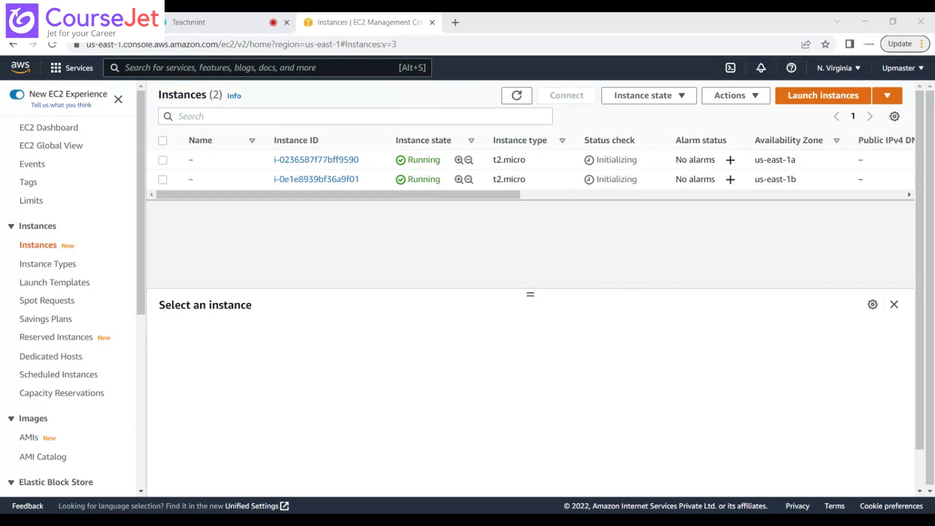
click(516, 98)
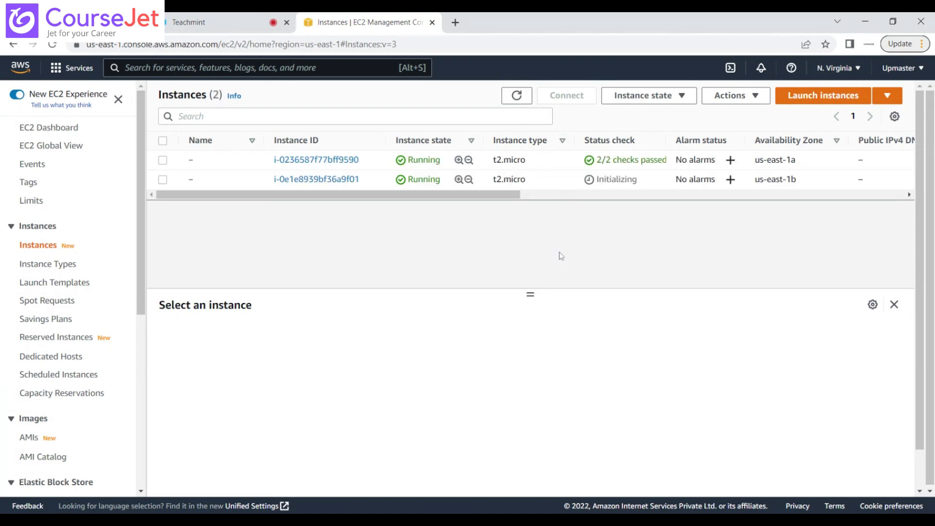
click(517, 95)
drag(531, 295, 531, 317)
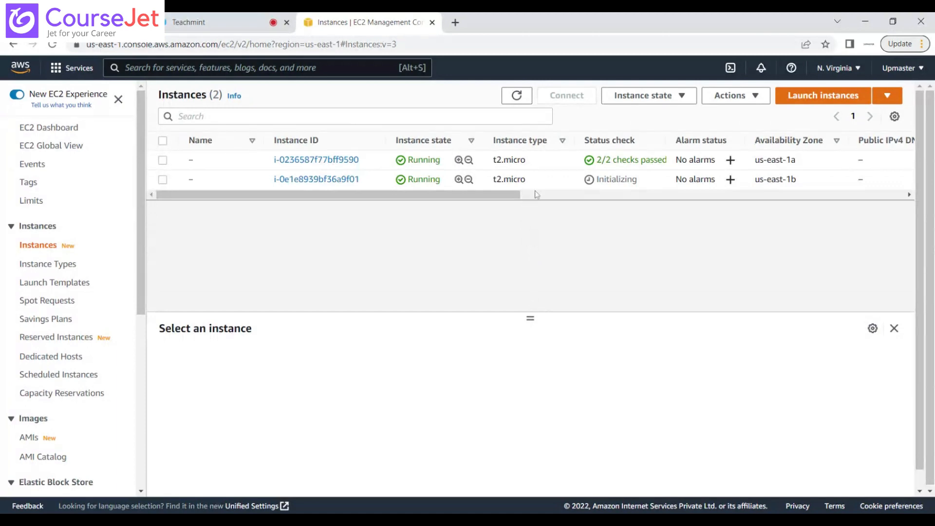
Step: Select the instance in us-east-1a and copy its public IPv4 address
click(163, 160)
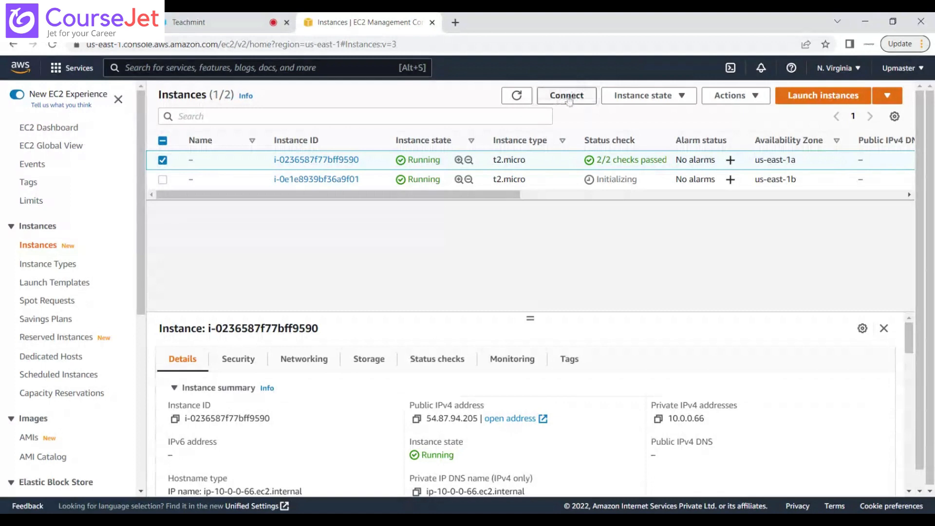
click(567, 97)
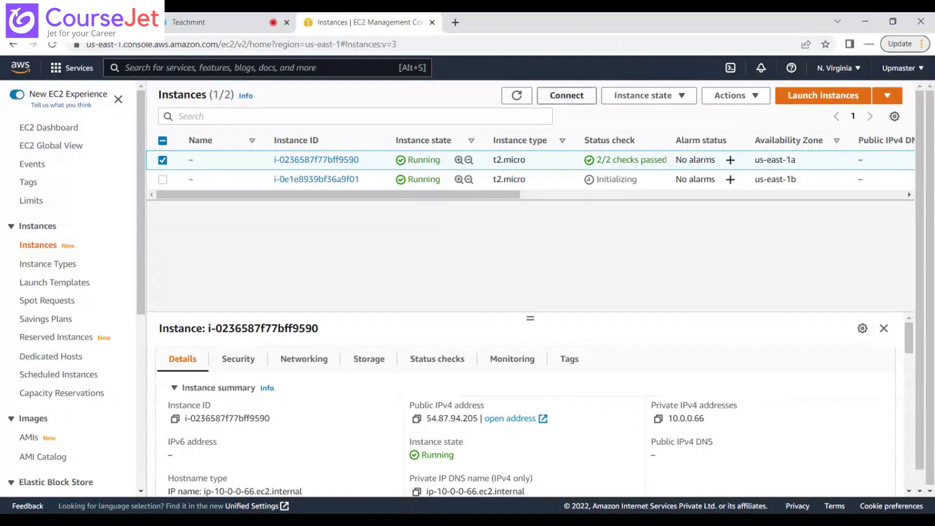
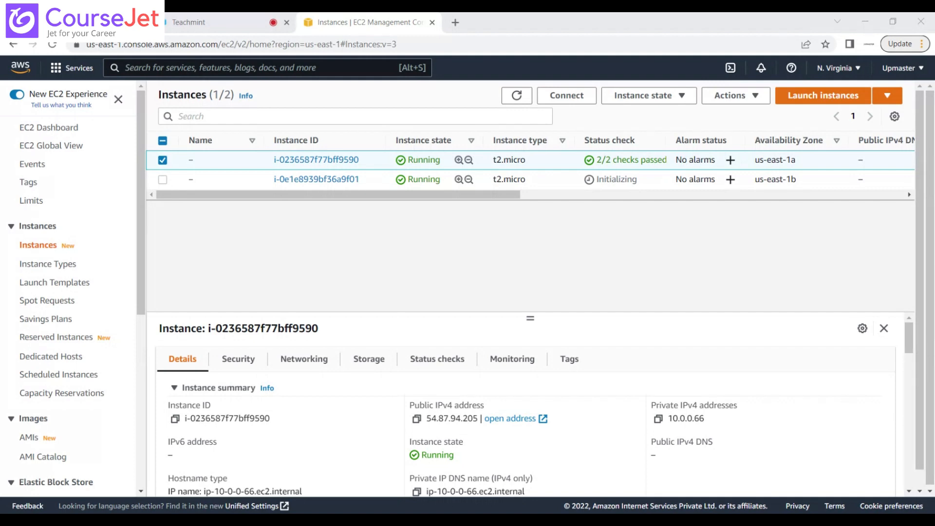
click(417, 419)
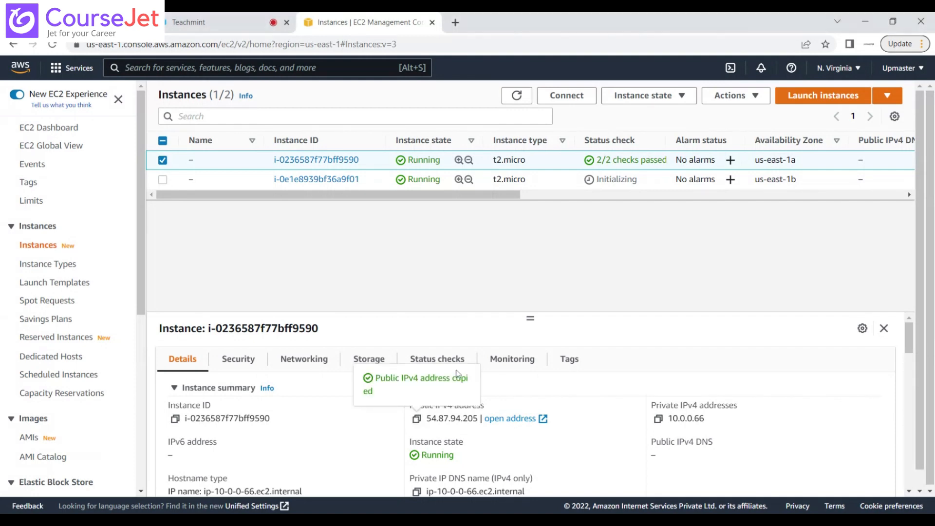
key(alt+Tab)
Step: Open the connection page for the selected instance and display its EC2 Instance Connect options
click(557, 97)
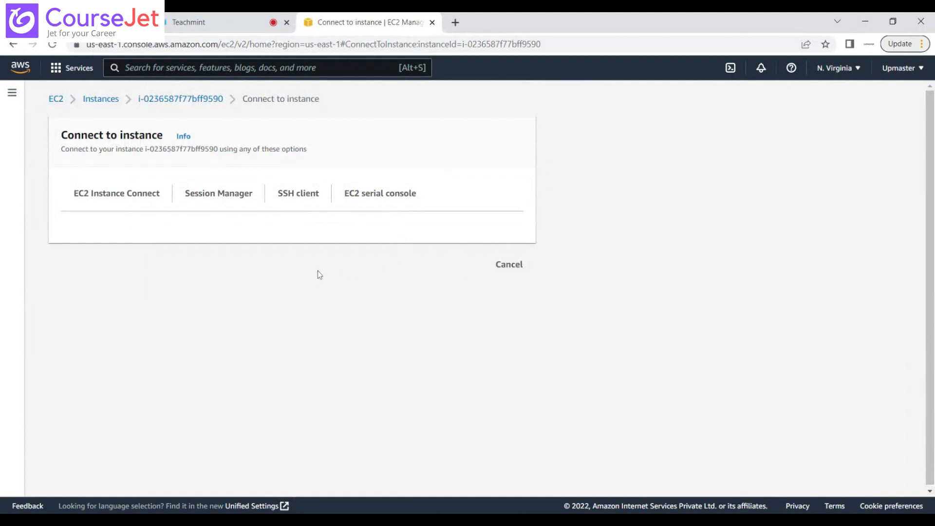
click(148, 198)
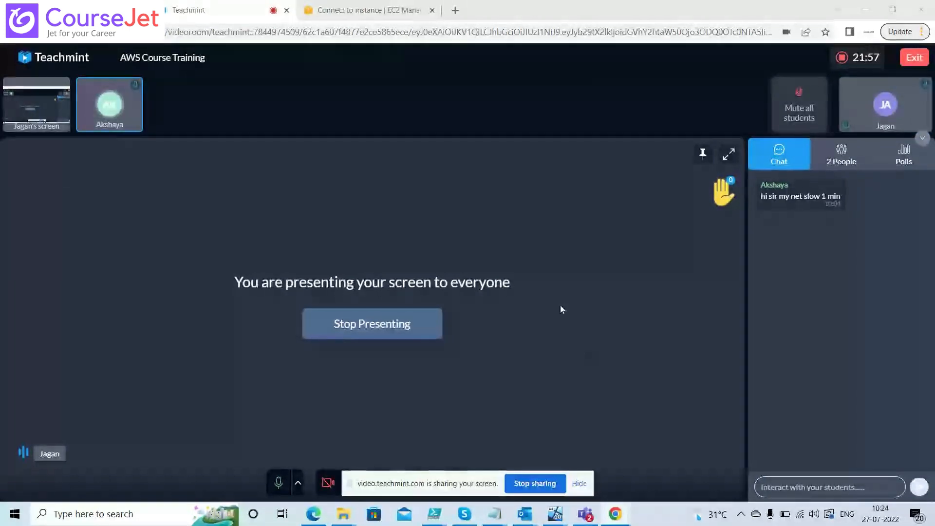
click(371, 11)
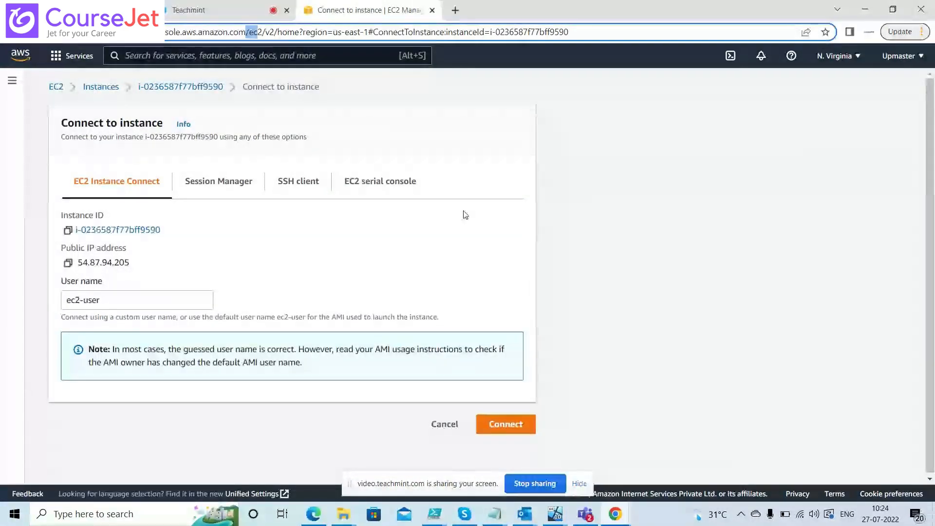
click(404, 255)
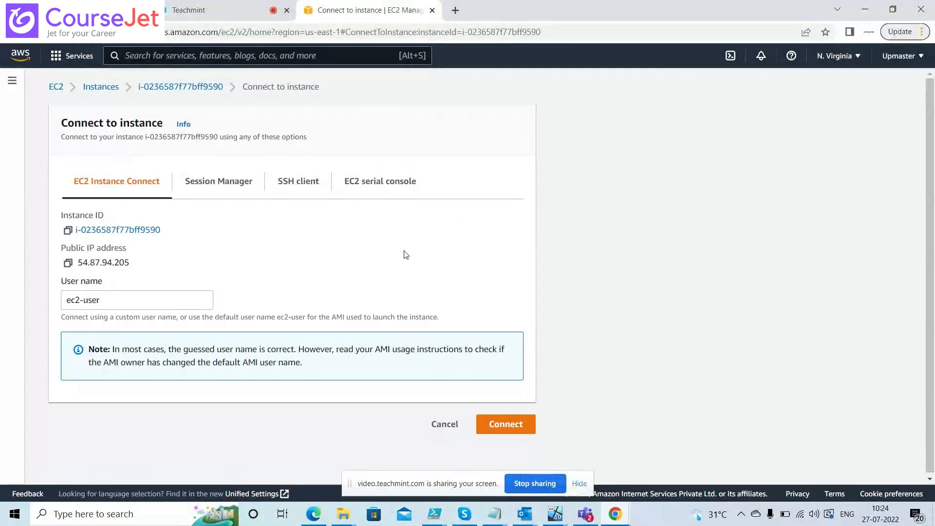
Step: Launch PuTTY and set the session's host name to the first instance's public IP address, 54.87.94.205
key(super)
text(pu)
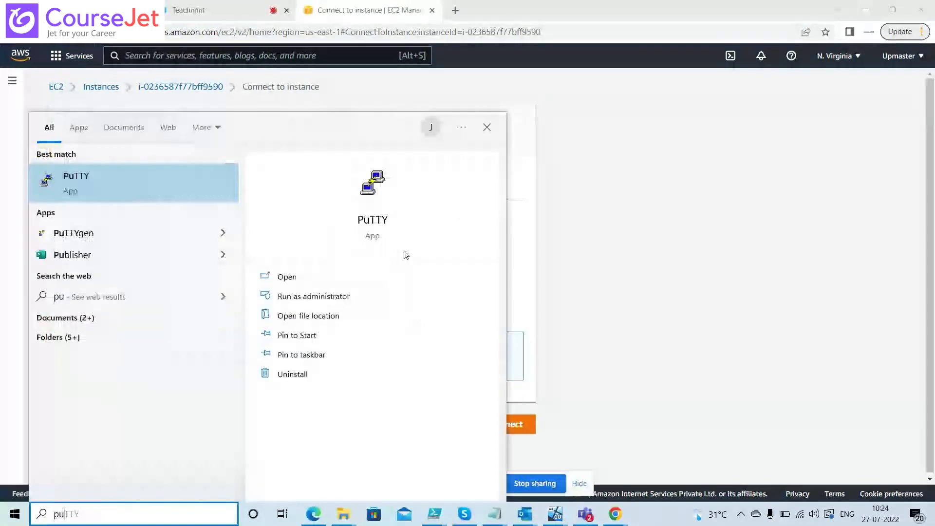
key(Return)
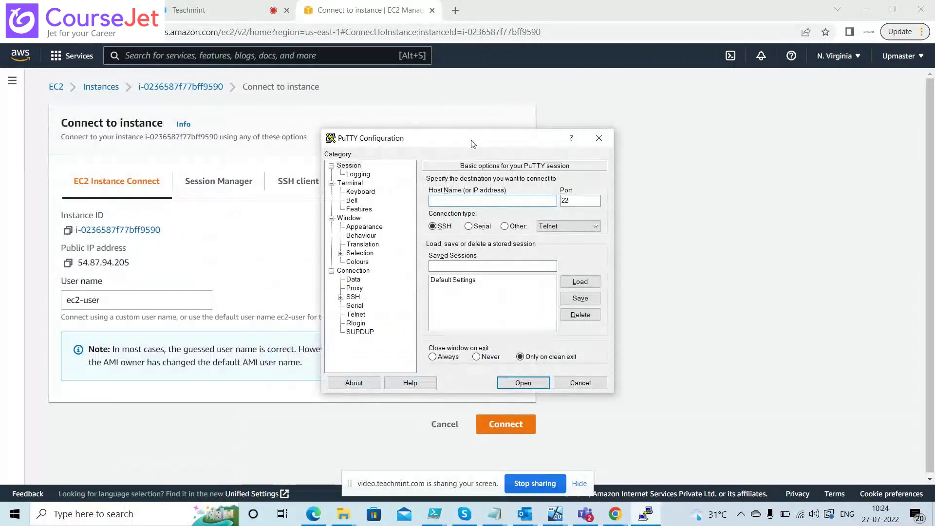
drag(471, 142, 508, 106)
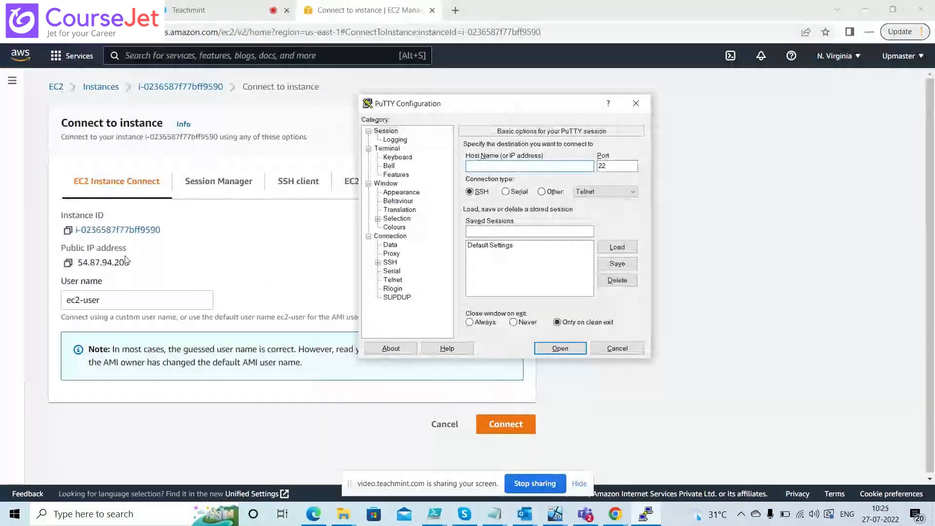
click(68, 262)
key(alt+Tab)
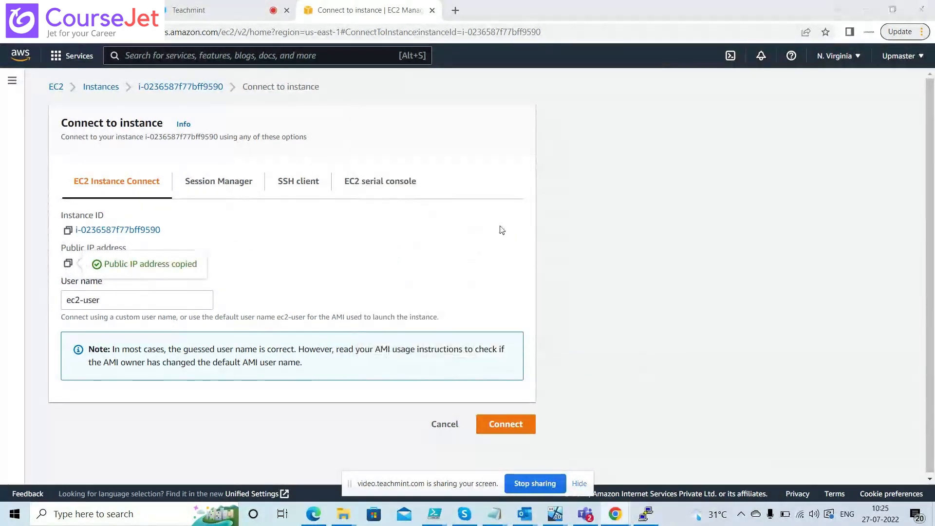
key(ctrl+v)
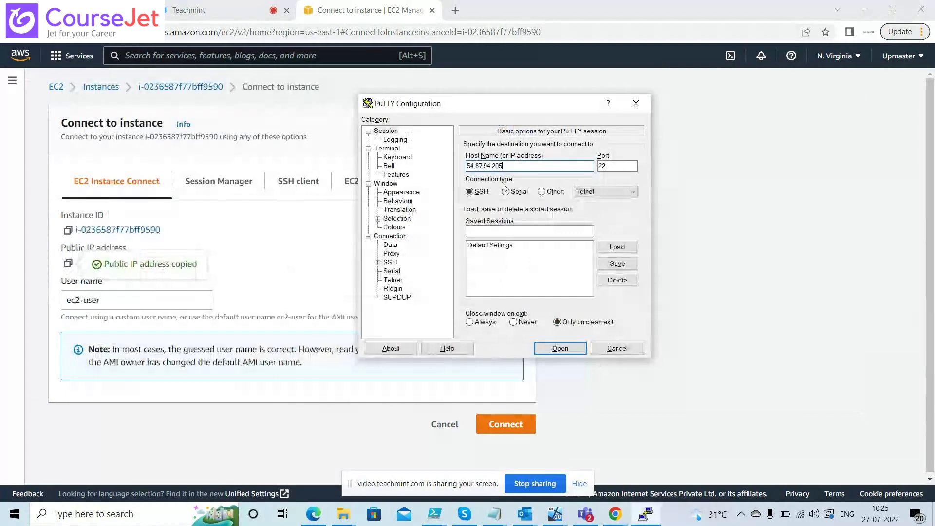
Step: Choose the Linuxvm private key file from Documents for SSH authentication and open the session
click(390, 263)
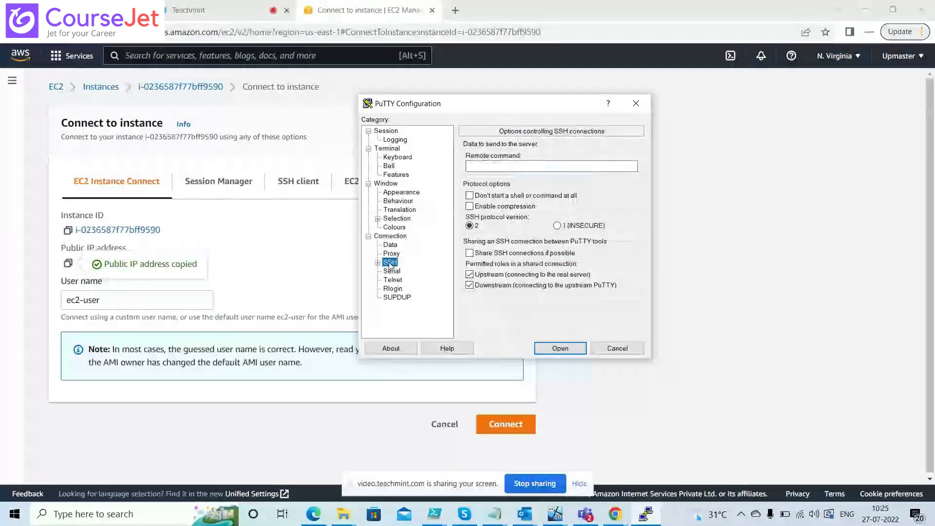
click(378, 263)
click(398, 289)
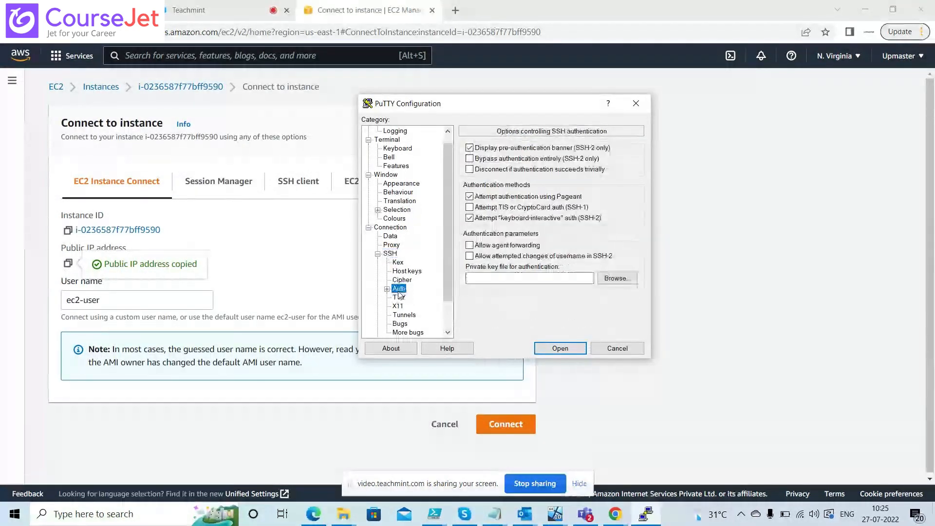
click(618, 278)
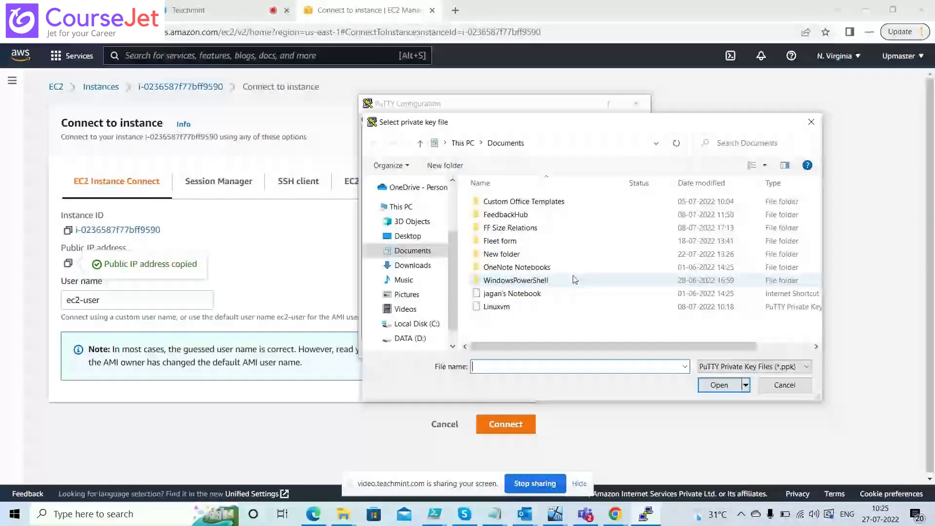
double_click(513, 311)
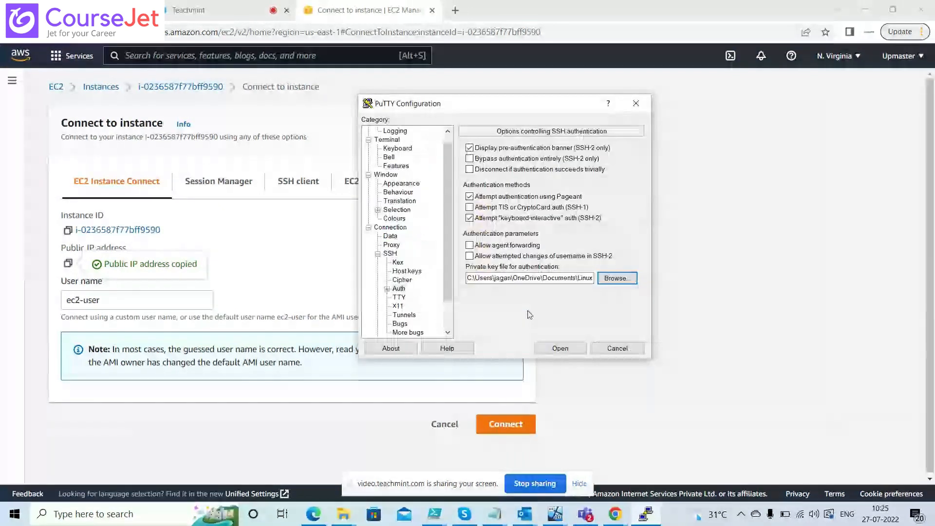
click(560, 349)
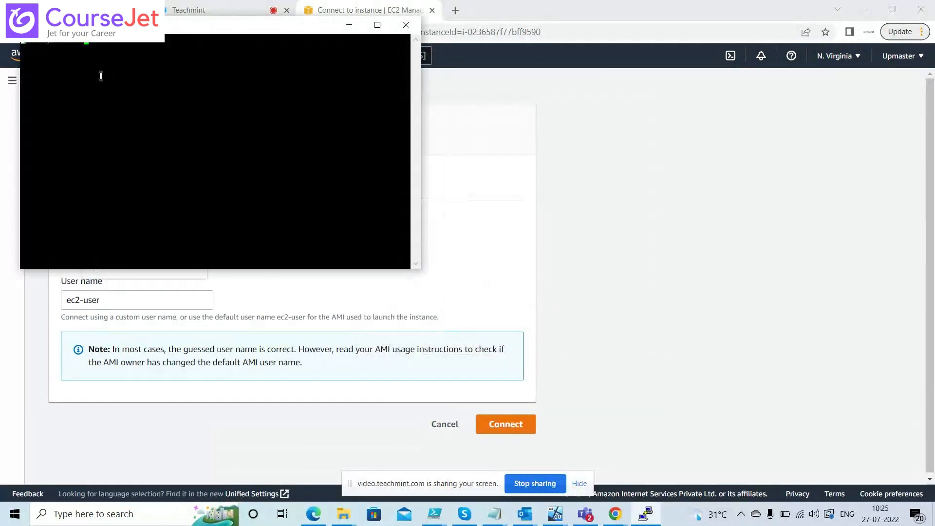
Step: Check the instance's user name on its connection page, log in to the terminal as ec2-user and maximize the terminal window
click(113, 297)
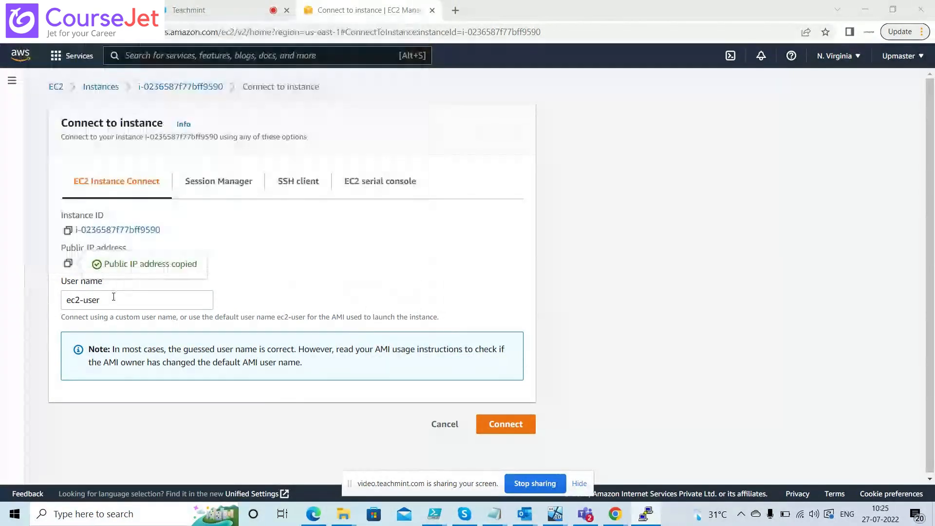
click(220, 268)
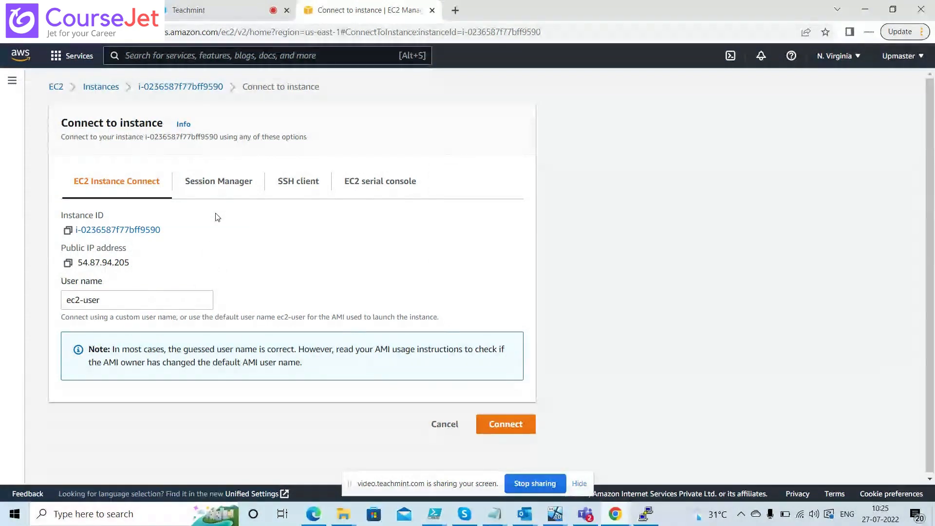
key(alt+Tab)
text(ec2)
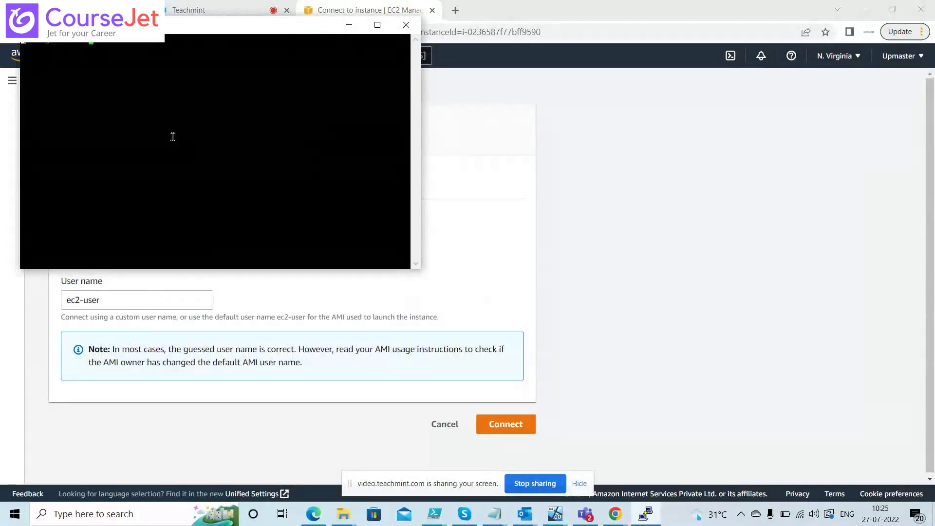
text(-user)
key(Return)
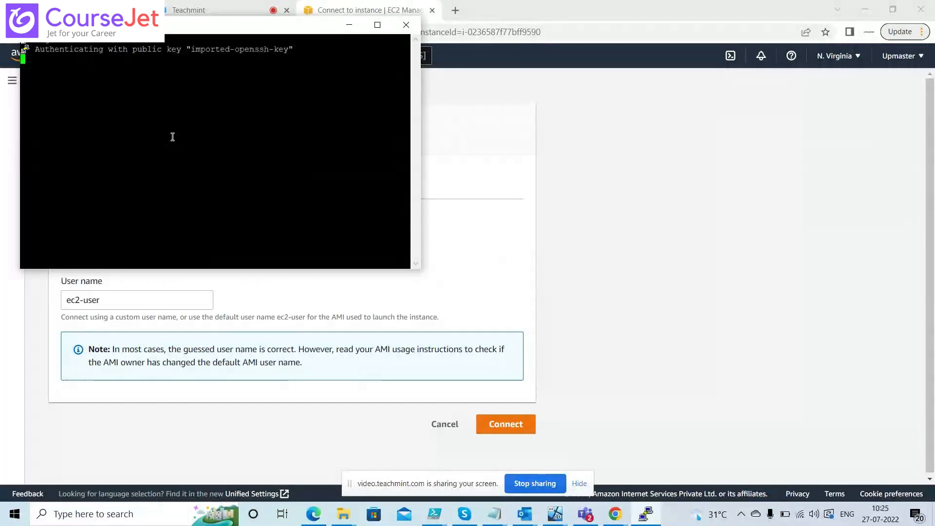
double_click(172, 32)
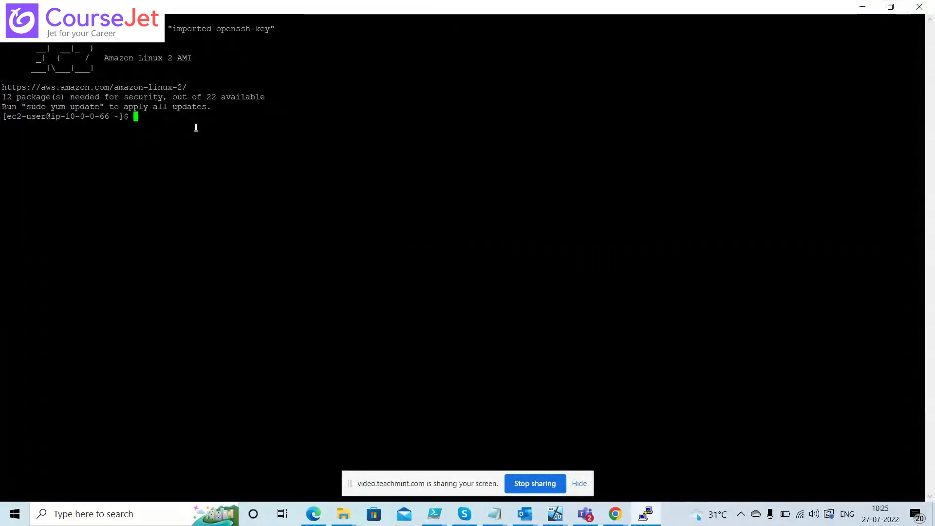
Step: Return to the EC2 instances list, select the instance in us-east-1b and copy its public IPv4 address
key(alt+Tab)
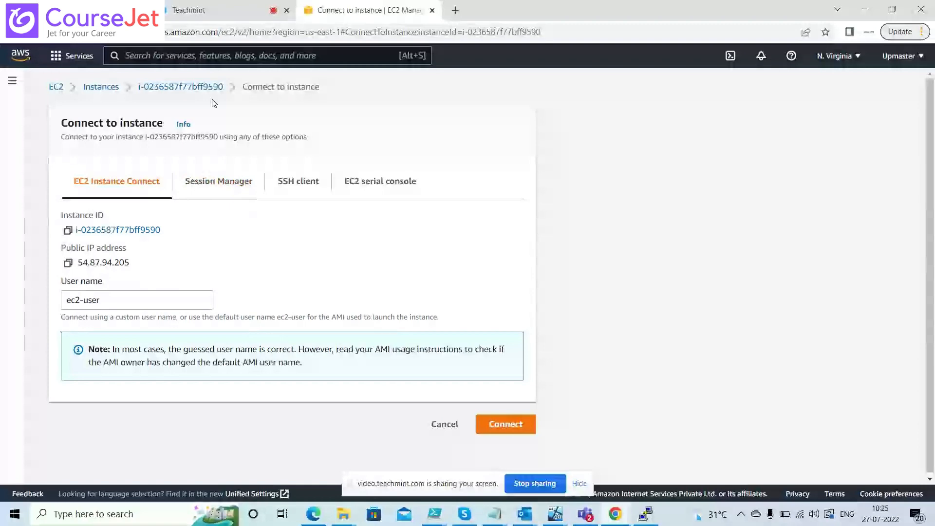
click(103, 87)
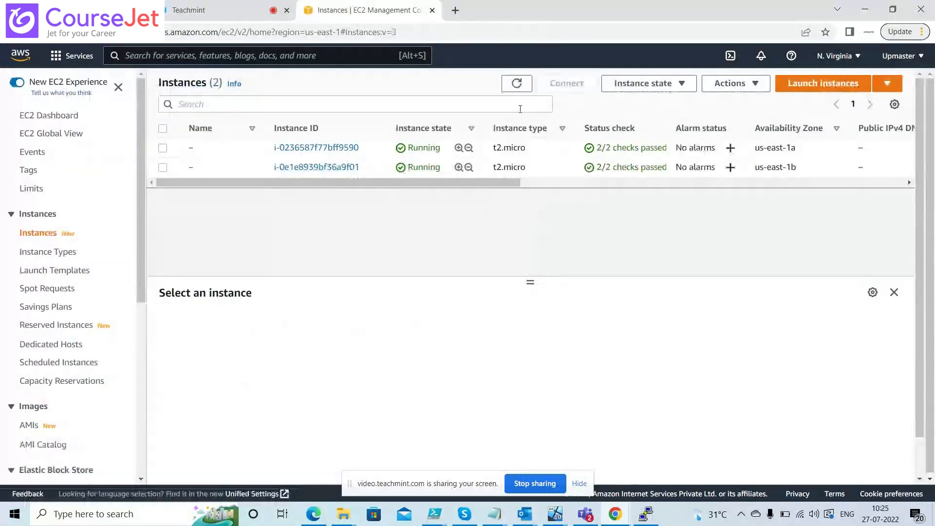
click(164, 168)
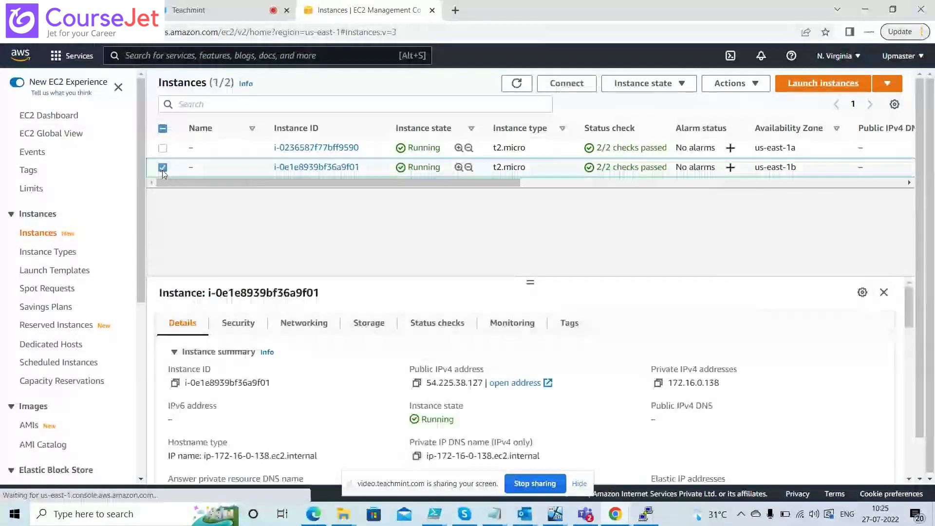
click(417, 384)
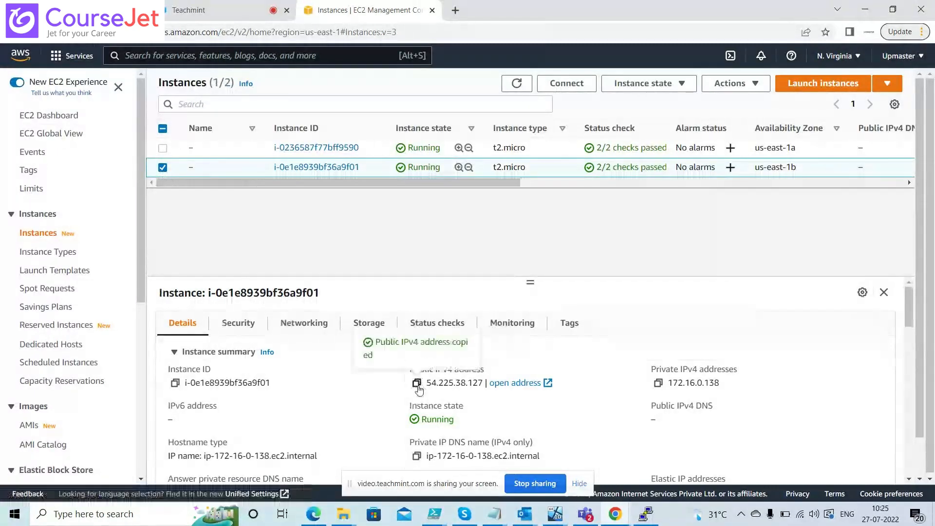
Step: Launch another PuTTY session and set its host name to the us-east-1b instance's public address, 54.225.38.127
key(super)
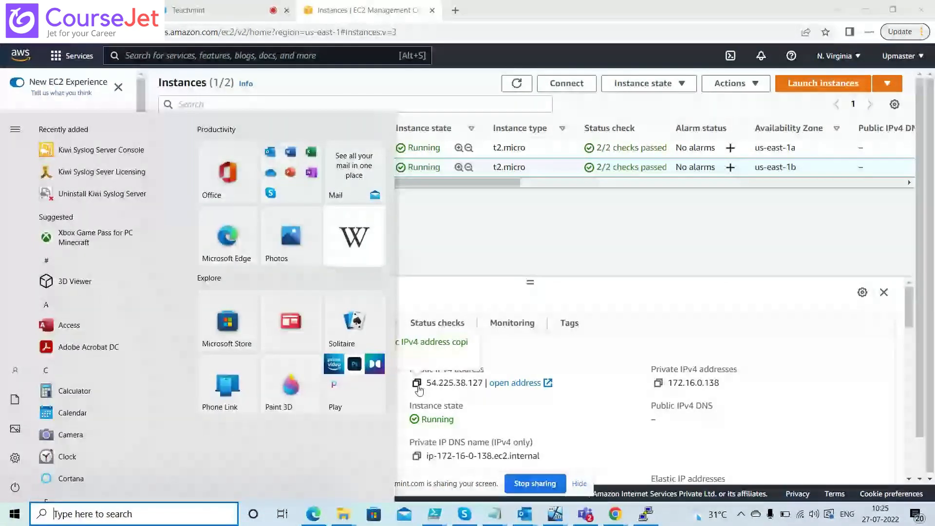
text(putty)
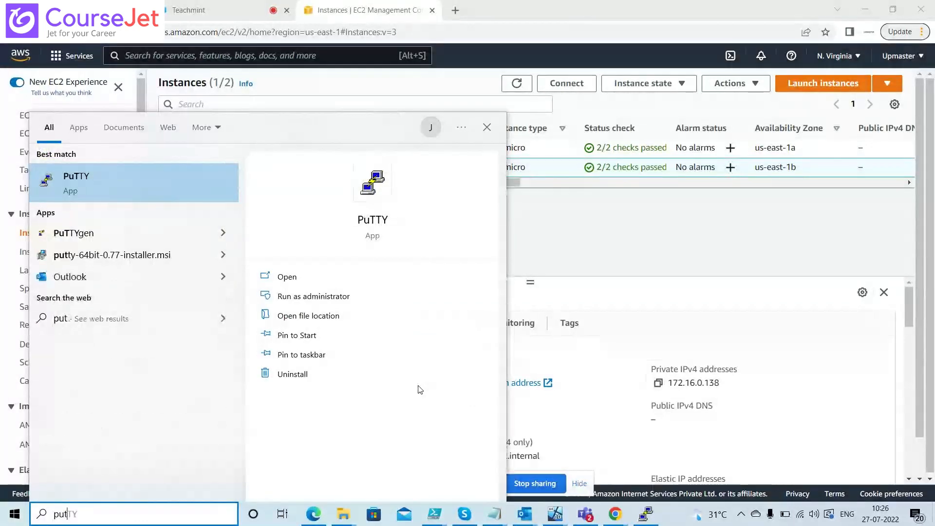
key(Return)
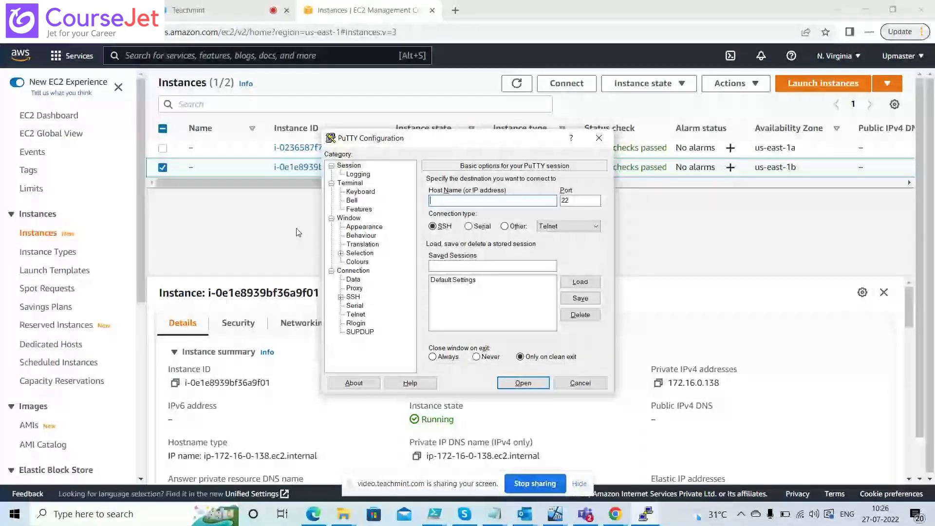
click(353, 297)
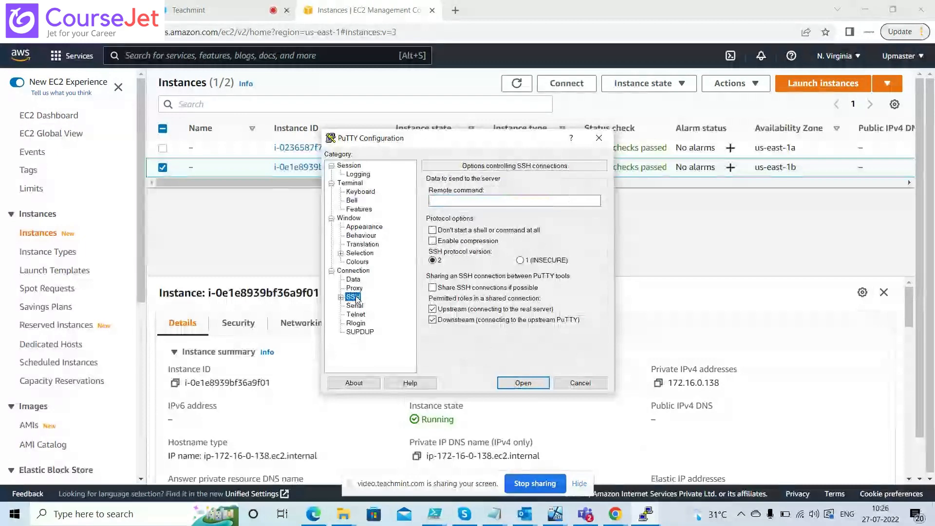
click(353, 166)
click(477, 200)
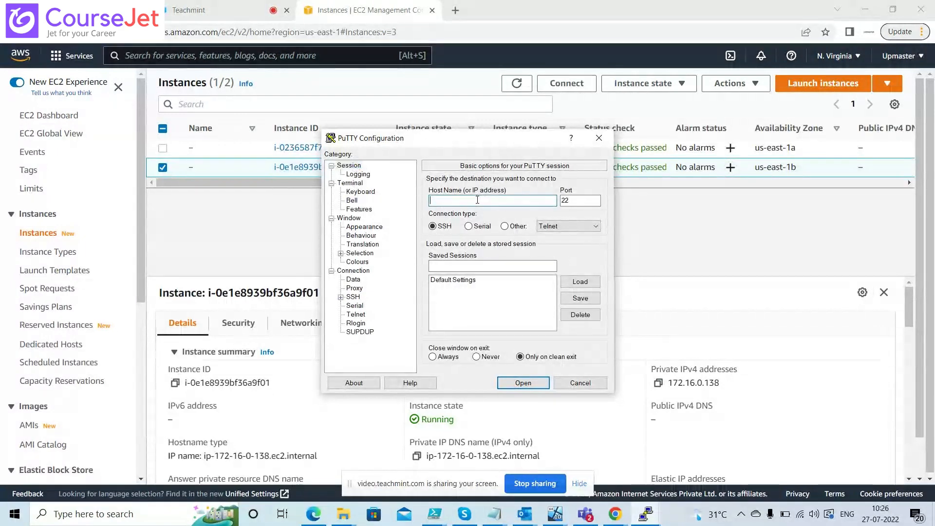
key(ctrl+v)
Step: Load the Linuxvm private key for SSH authentication and open the session to the second instance, accepting its host key
click(353, 297)
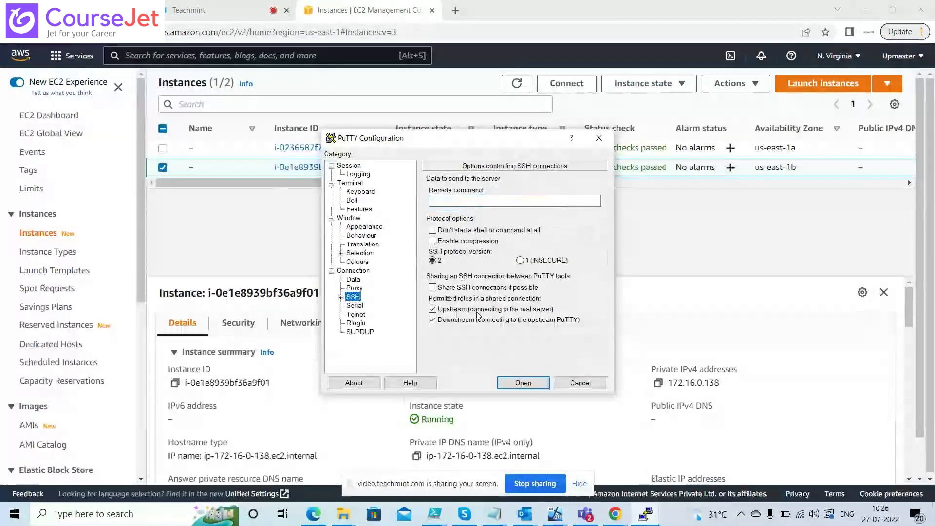
click(341, 297)
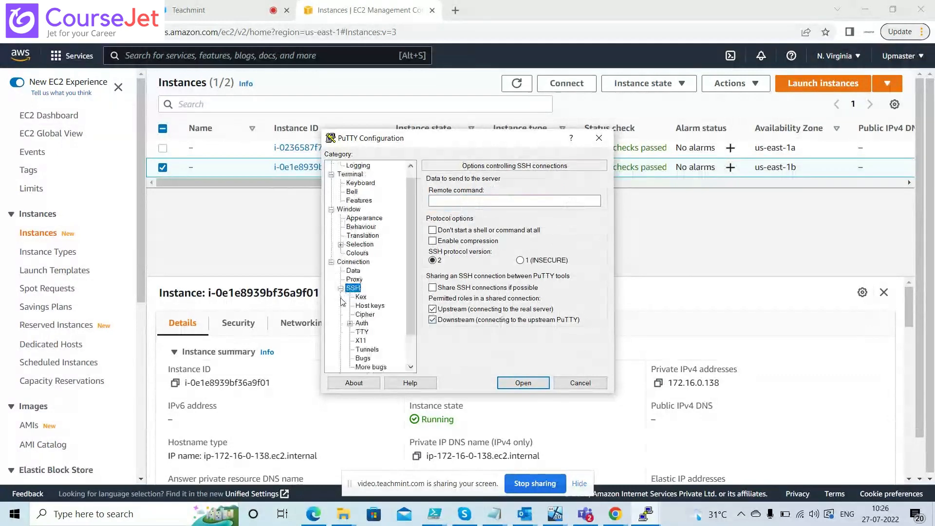
click(362, 323)
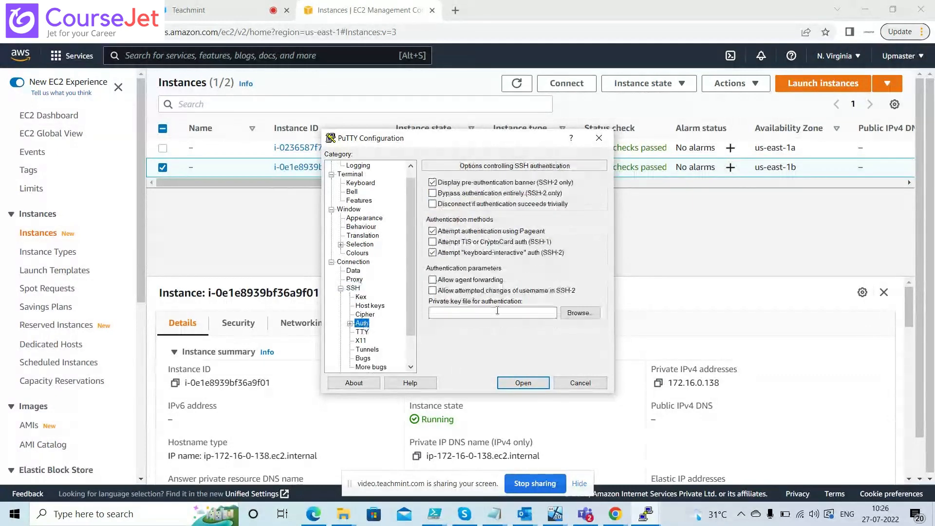
click(579, 313)
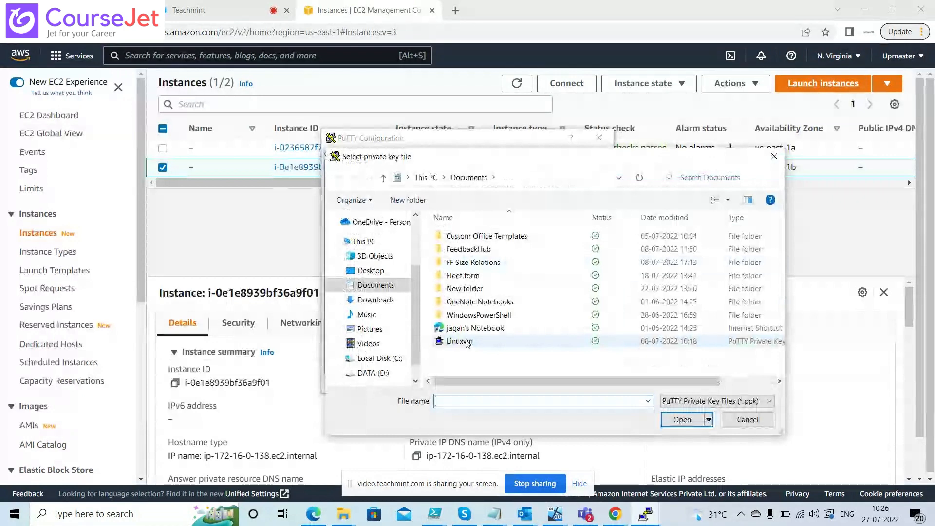
double_click(466, 343)
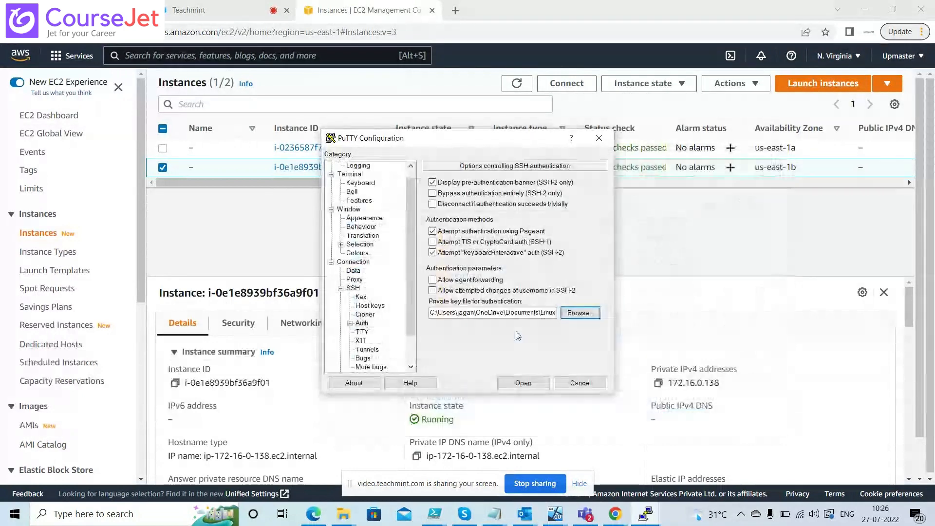
click(520, 382)
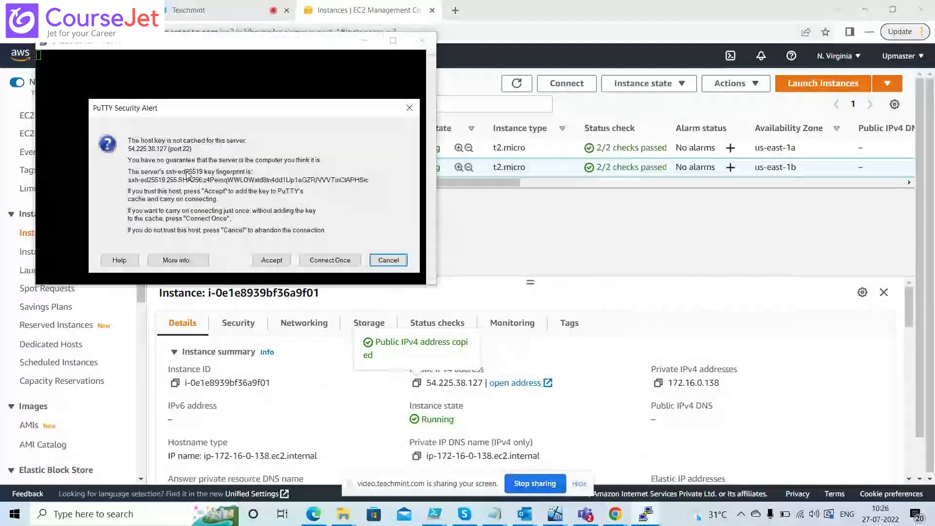
click(271, 260)
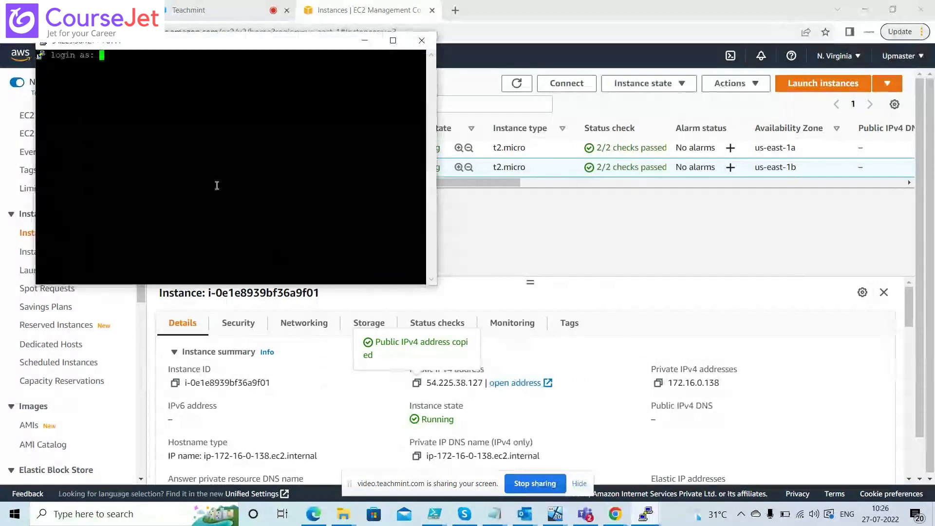
Step: Check the user name on the us-east-1b instance's connection page and log in to its PuTTY session as ec2-user
key(alt+Tab)
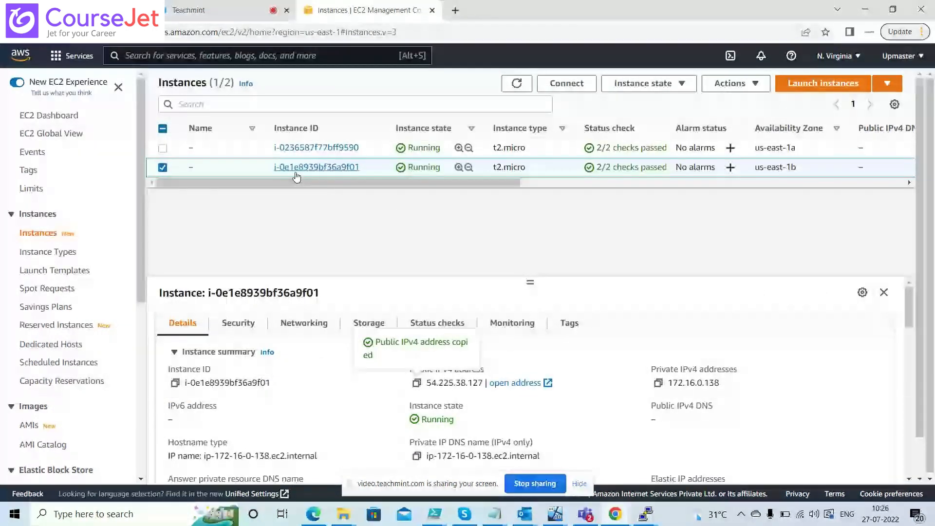
click(565, 84)
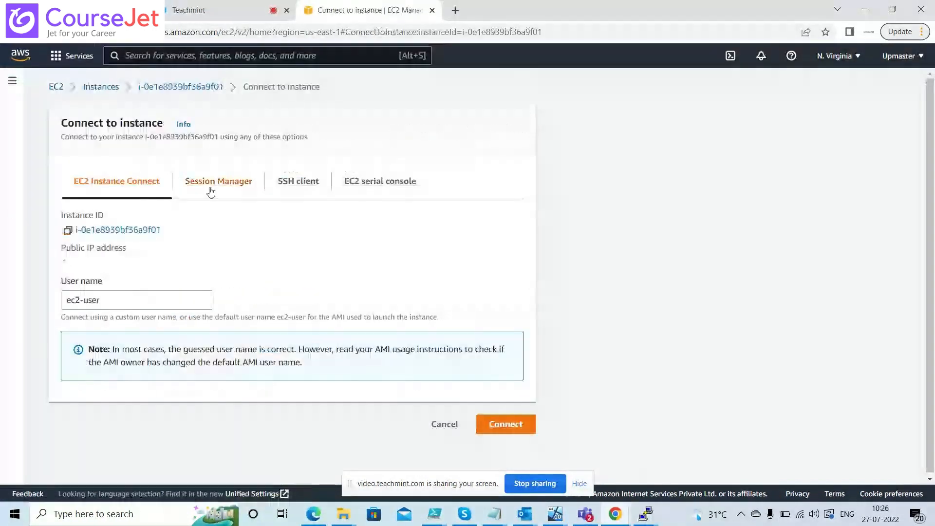
key(alt+Tab)
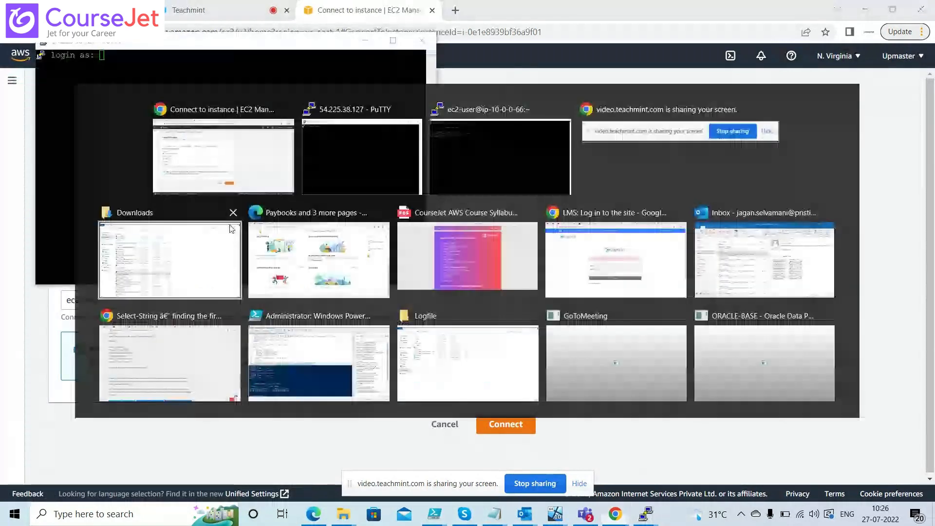
text(ec)
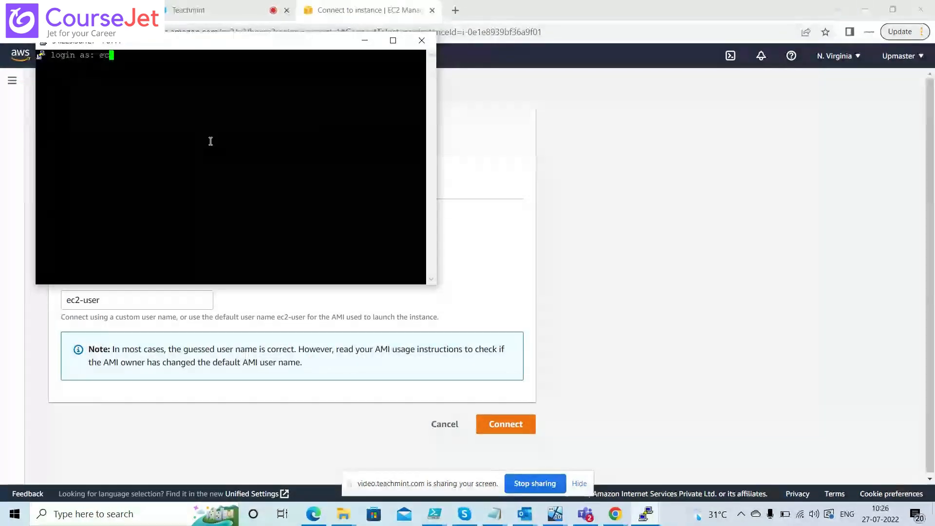
text(2-user)
key(Return)
Step: Restore both PuTTY terminals to normal window size and place the 10.0.0.66 session beside the 172.16.0.138 session
double_click(211, 45)
double_click(182, 13)
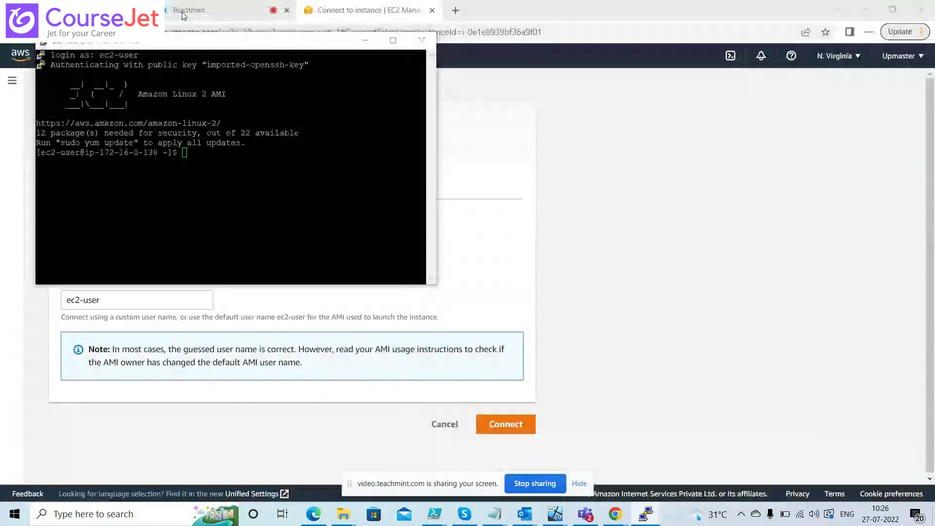
key(alt+Tab)
key(alt+Tab)
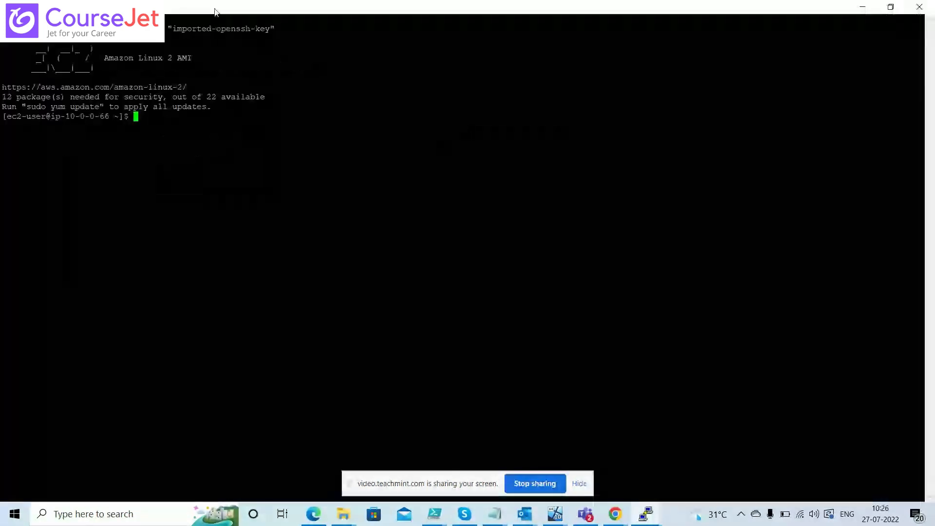
double_click(215, 10)
drag(296, 32, 708, 50)
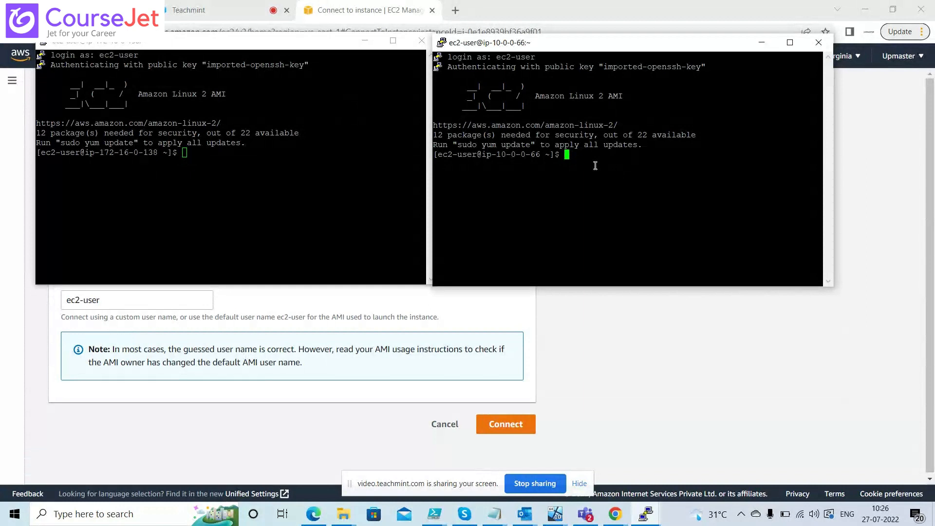
Step: Ping 172.16.0.138 from the 10.0.0.66 instance's terminal, and stop the ping after a few seconds
text(ping )
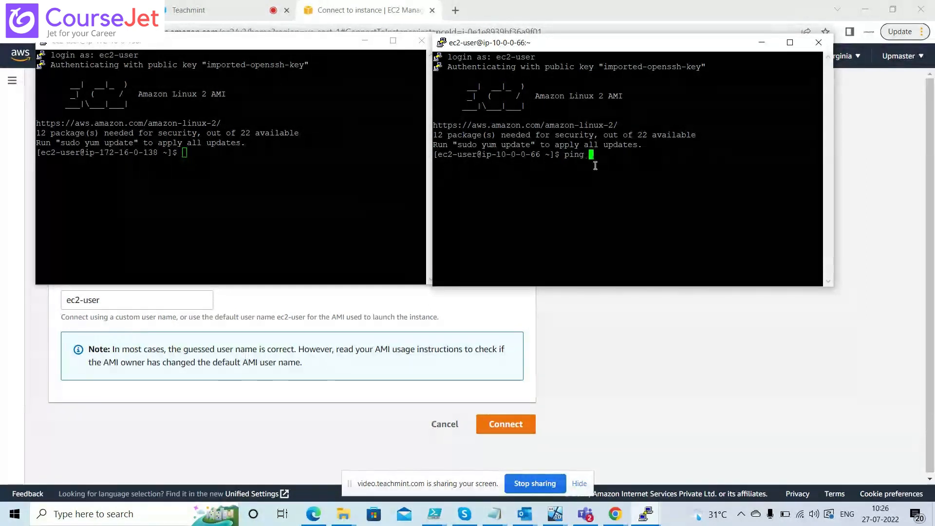
text(172.1)
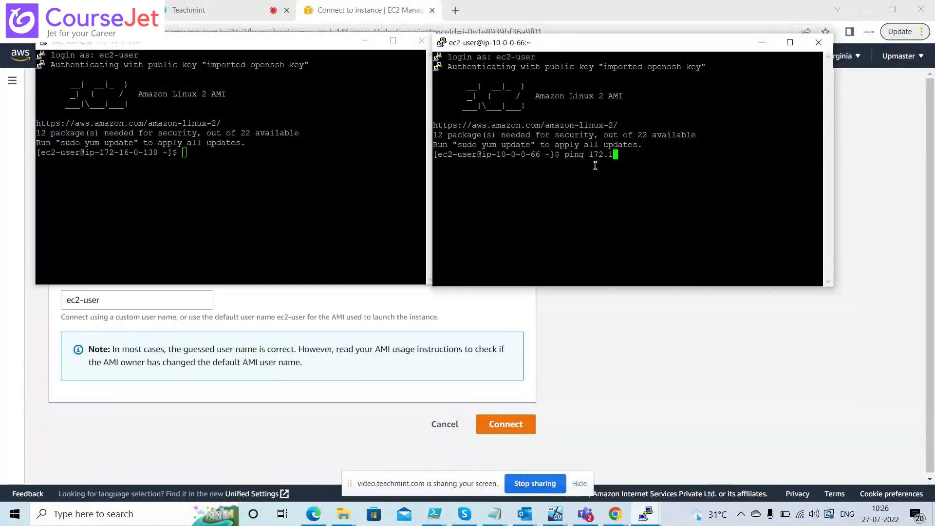
text(6.0.138)
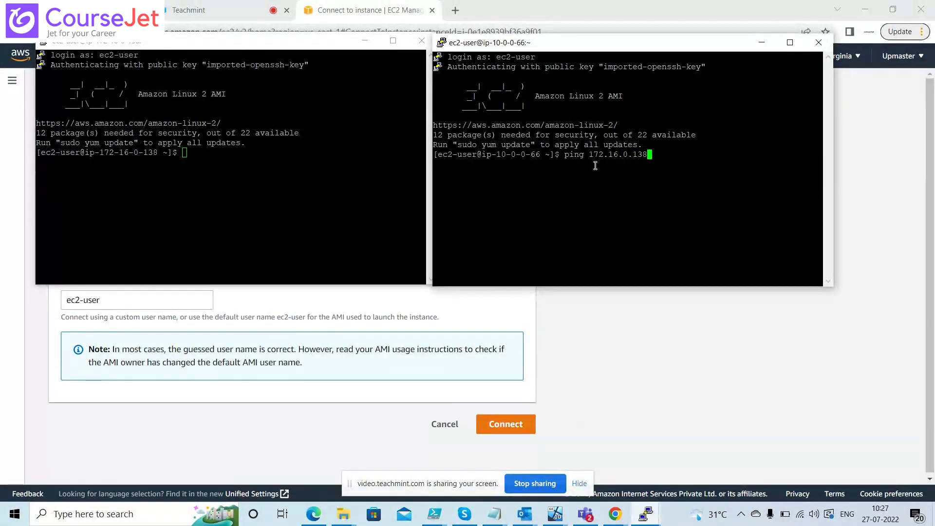
key(Return)
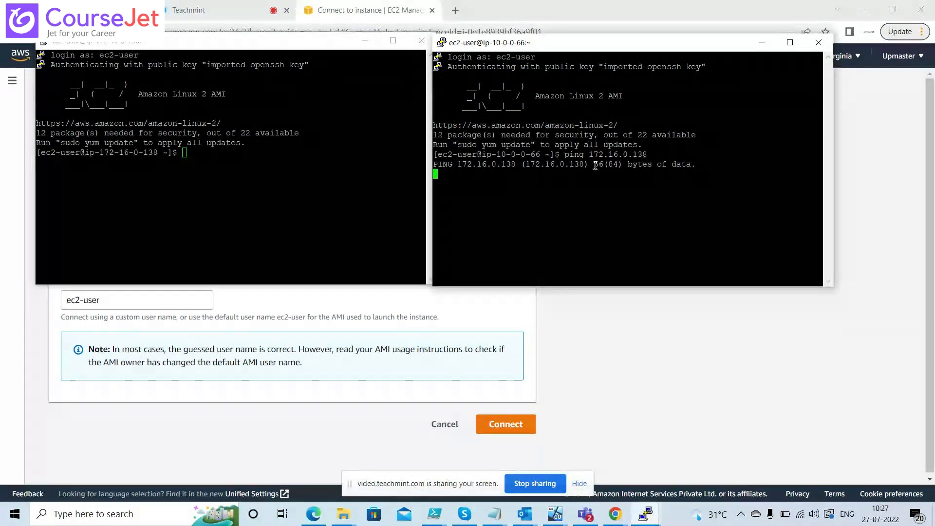
key(ctrl+c)
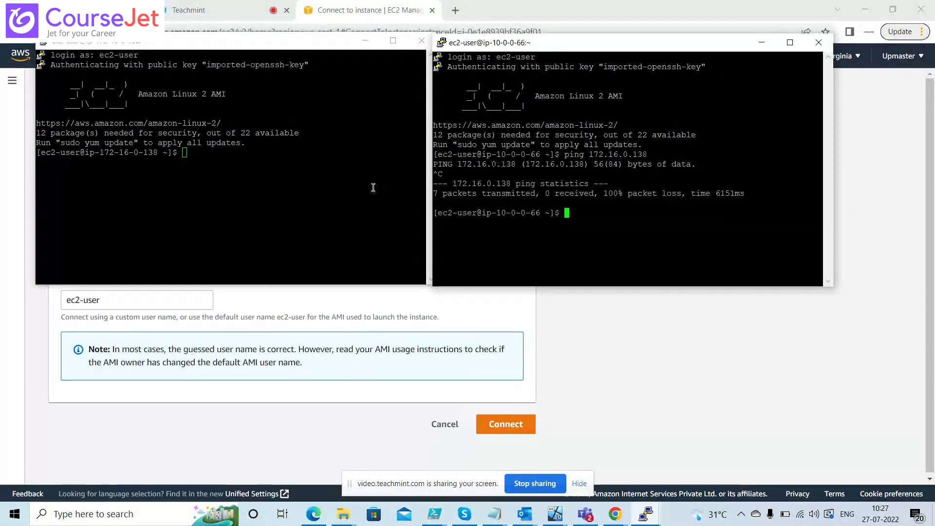
Step: Run ip a in the second instance's terminal and highlight the IPv4 address of eth0
click(319, 165)
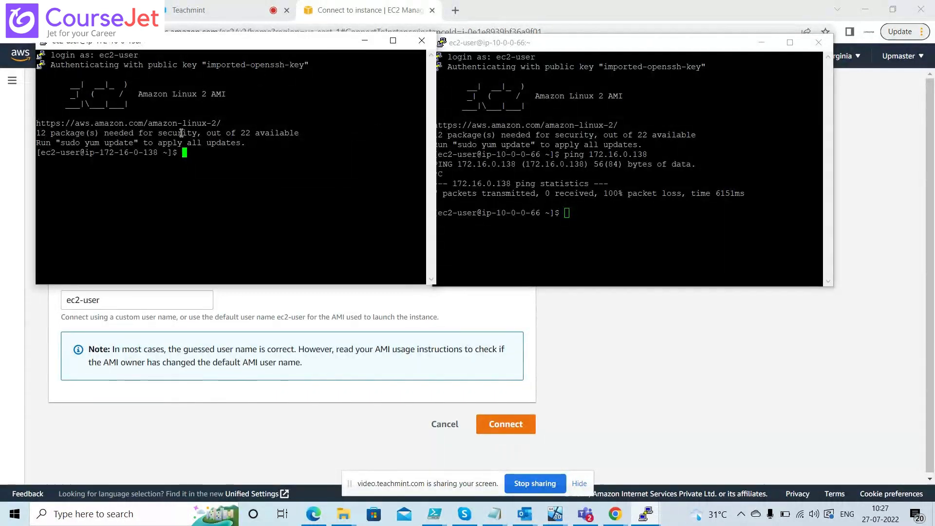
text(ip a)
key(Return)
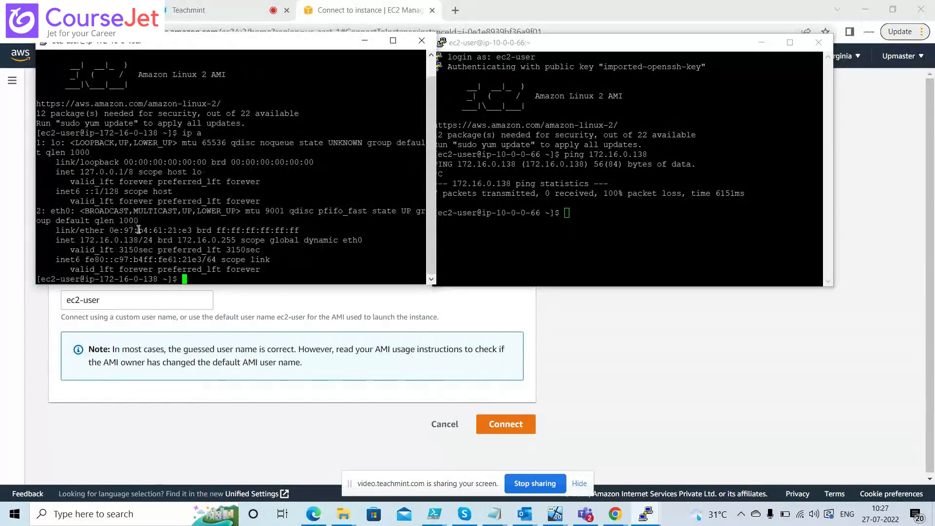
drag(143, 240, 86, 242)
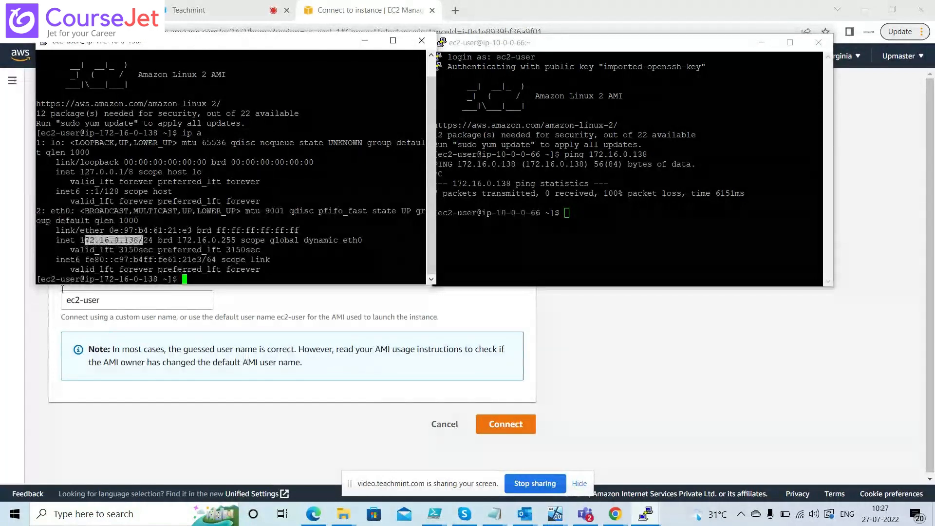
Step: Return to the EC2 instances list, select the us-east-1b instance and compare its private and public IPv4 addresses
click(42, 321)
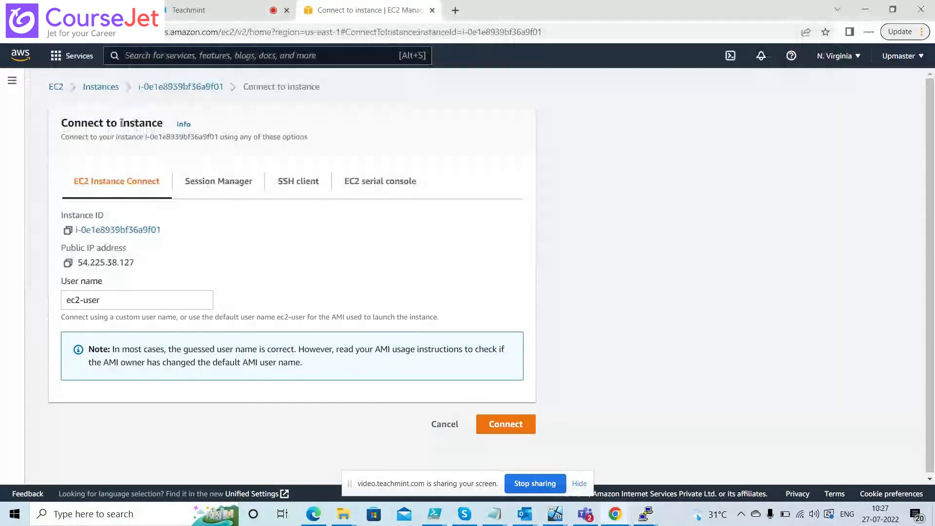
click(100, 87)
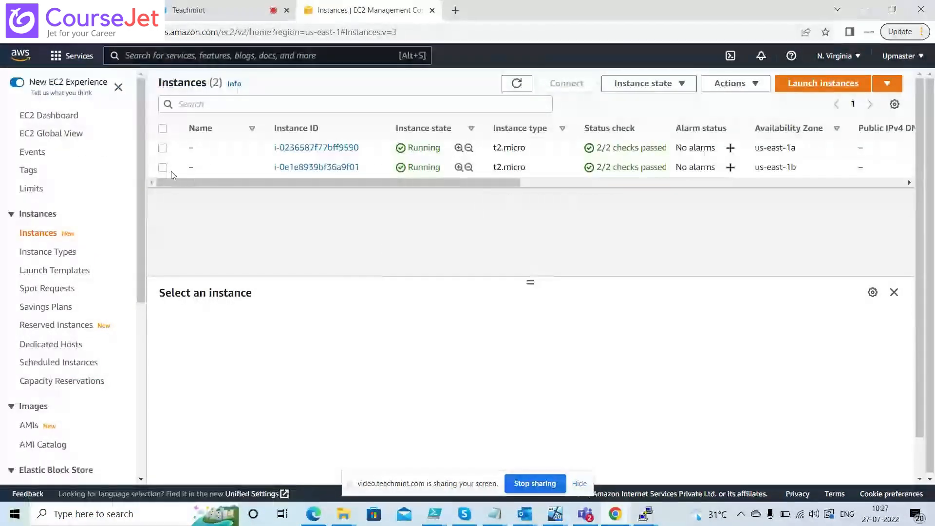
click(163, 167)
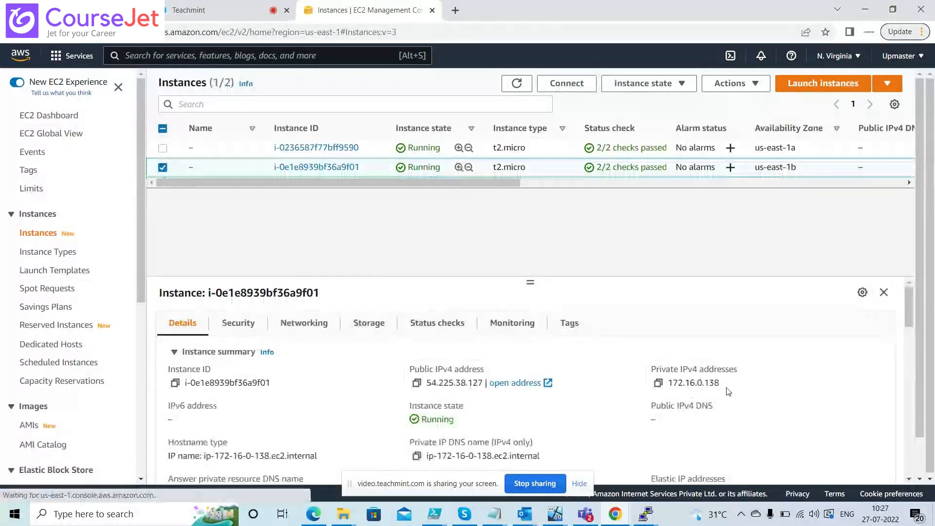
drag(721, 384, 666, 385)
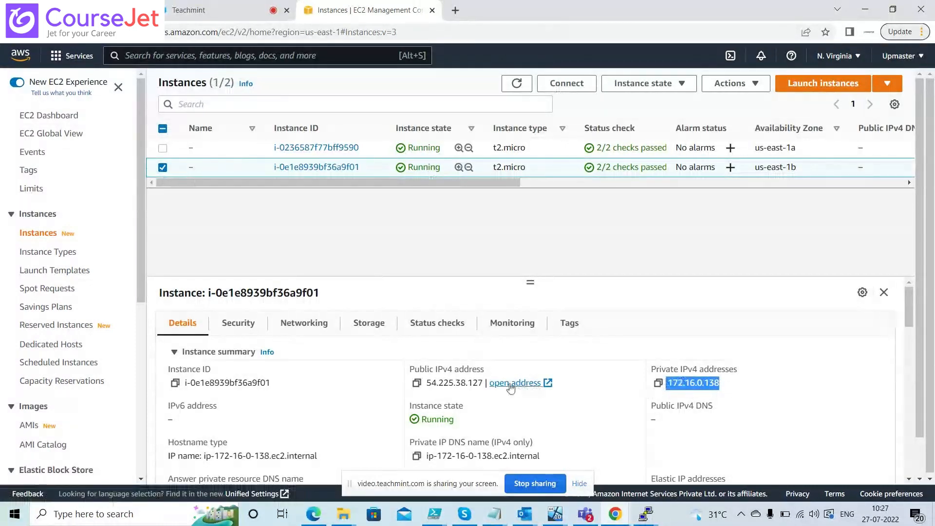
click(427, 384)
drag(427, 384, 482, 384)
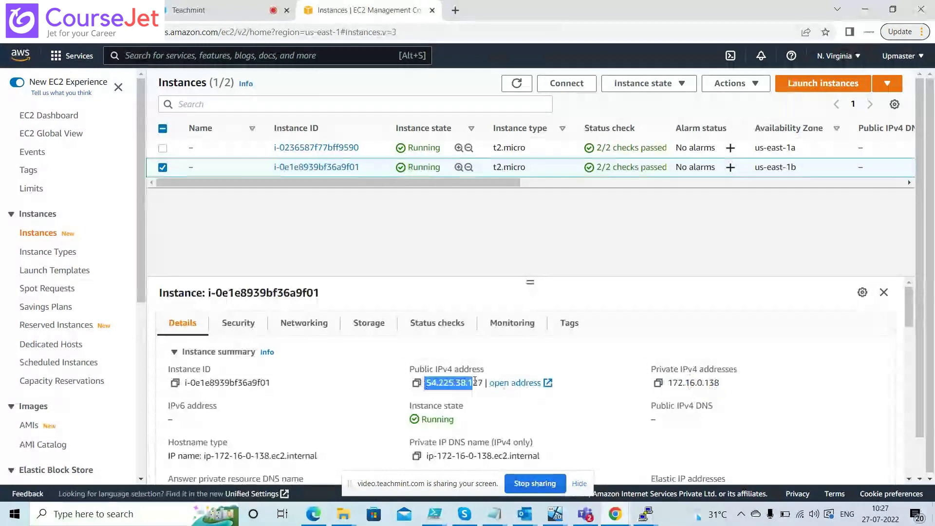
drag(721, 384, 672, 385)
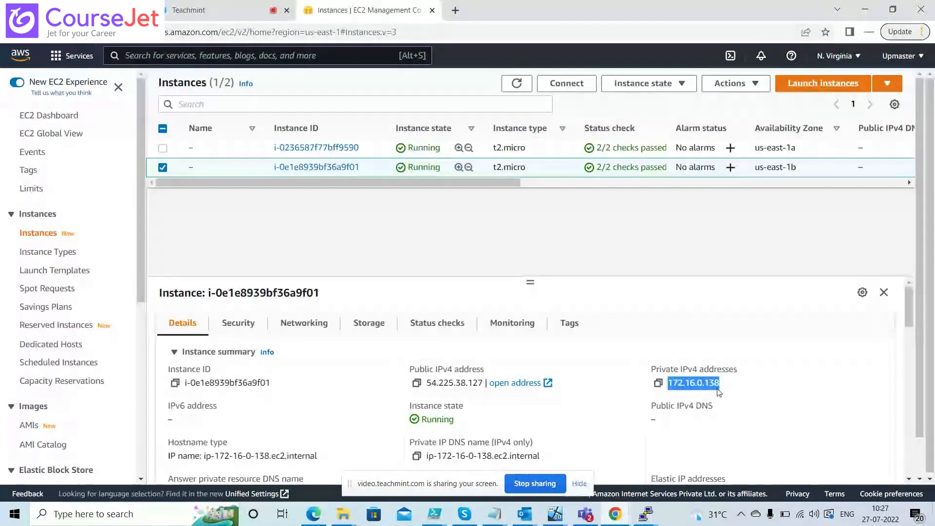
click(730, 388)
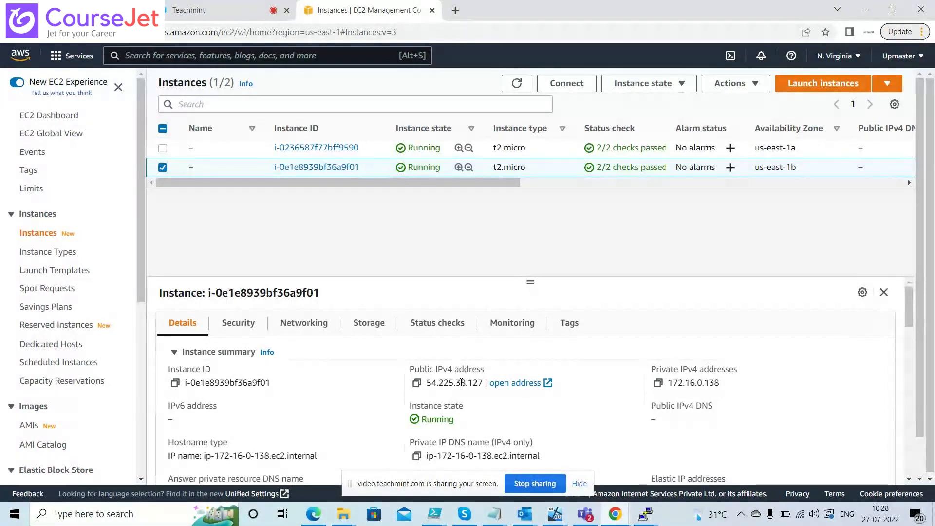
Step: Copy the us-east-1b instance's private IPv4 address and open a new browser tab ready for address entry
click(657, 385)
click(456, 11)
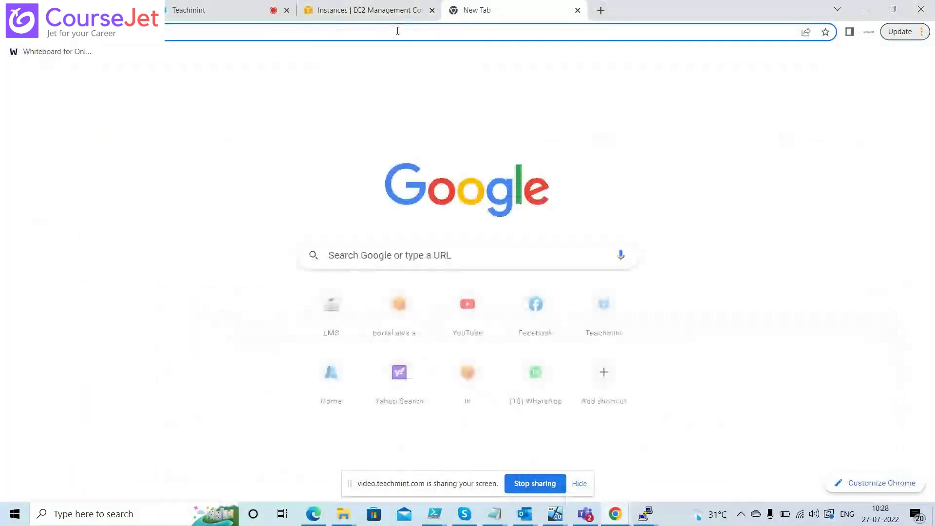
click(373, 7)
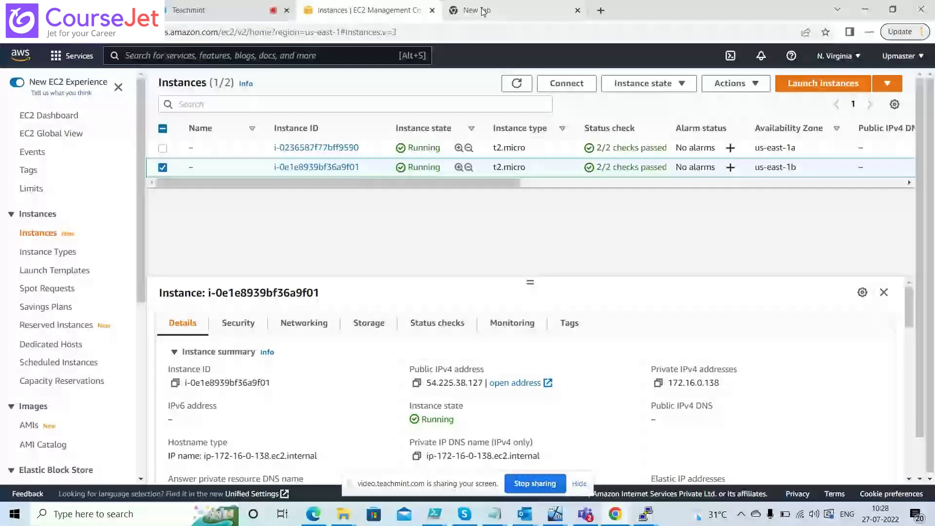
click(482, 11)
click(330, 31)
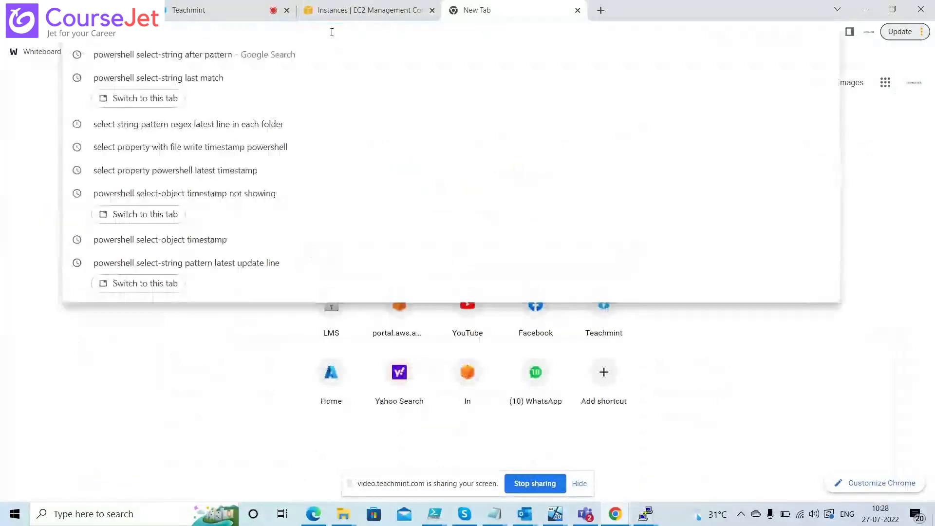
Step: Create a new board on the Whiteboard site and draw two tall rectangles side by side
click(41, 52)
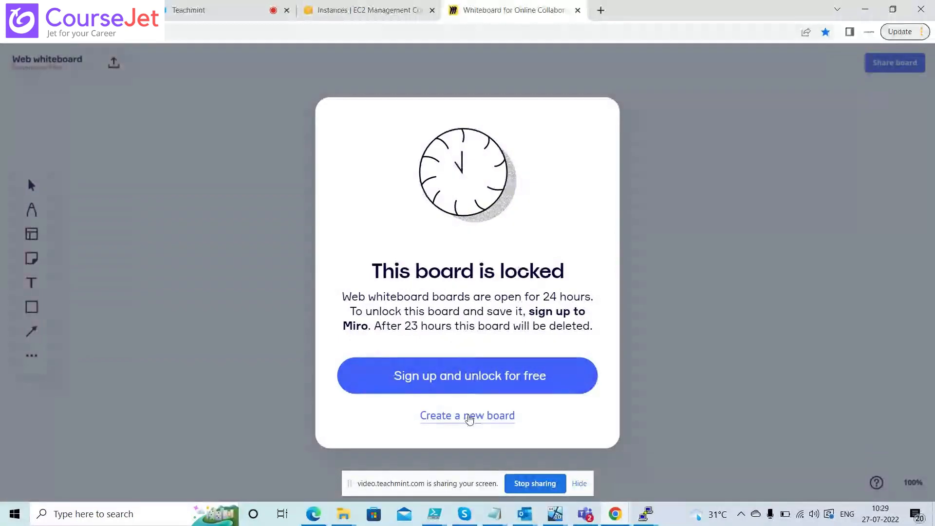
click(469, 419)
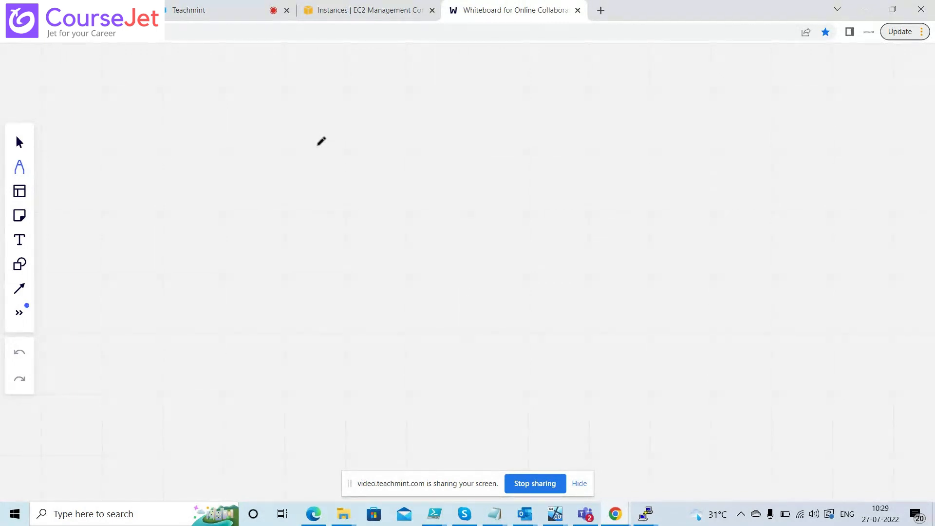
click(20, 263)
click(63, 219)
drag(263, 178, 418, 419)
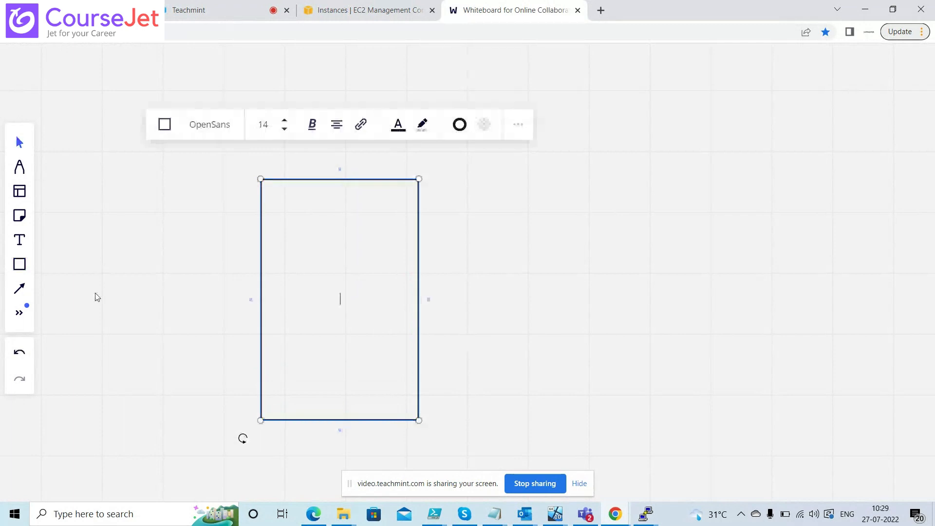
click(20, 266)
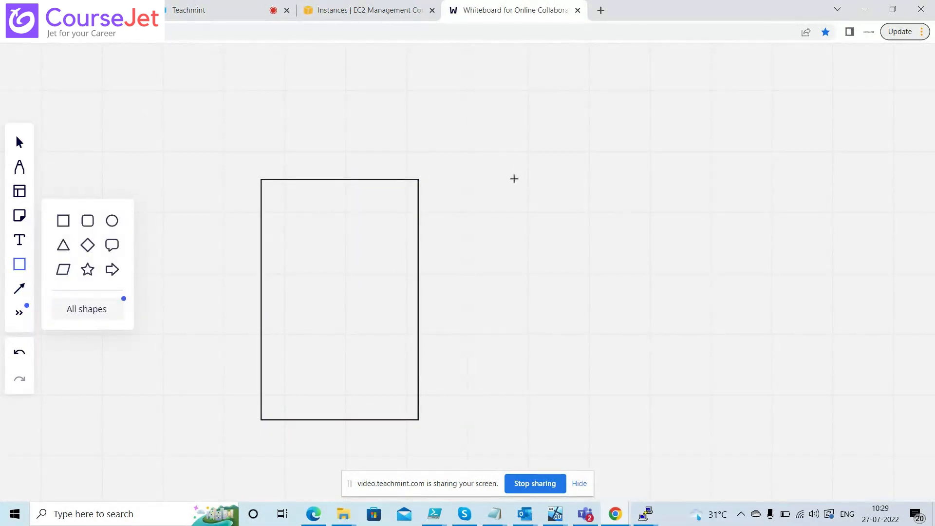
drag(513, 179, 705, 420)
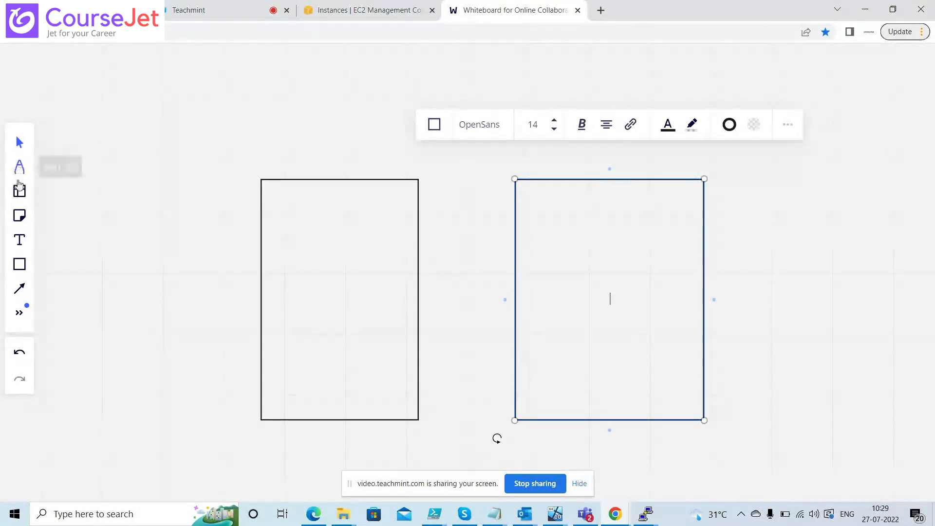
Step: Draw a row of three small squares near the bottom inside the left rectangle
click(23, 237)
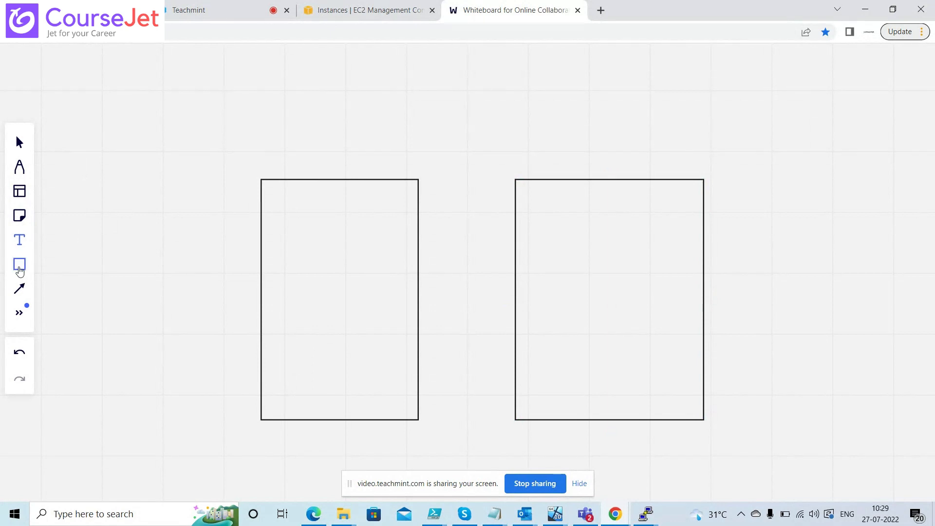
click(20, 264)
click(63, 220)
drag(272, 370, 299, 399)
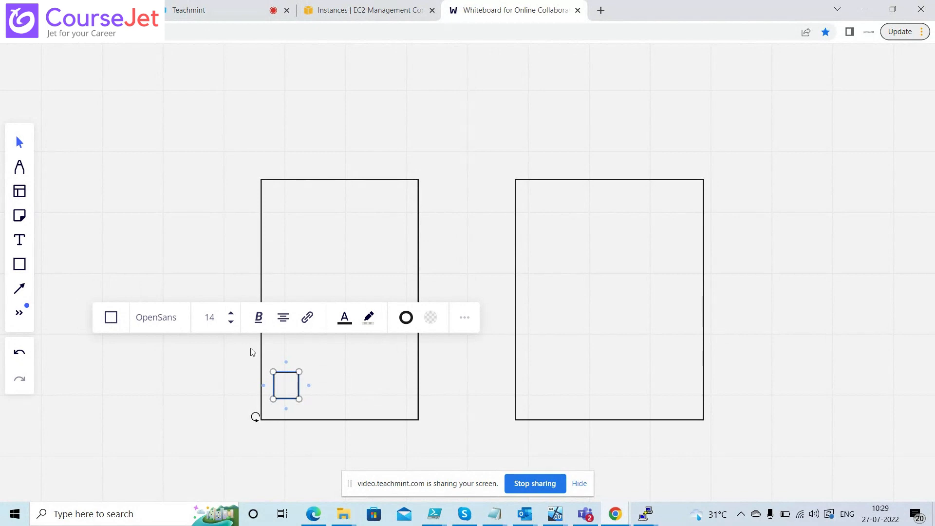
click(22, 269)
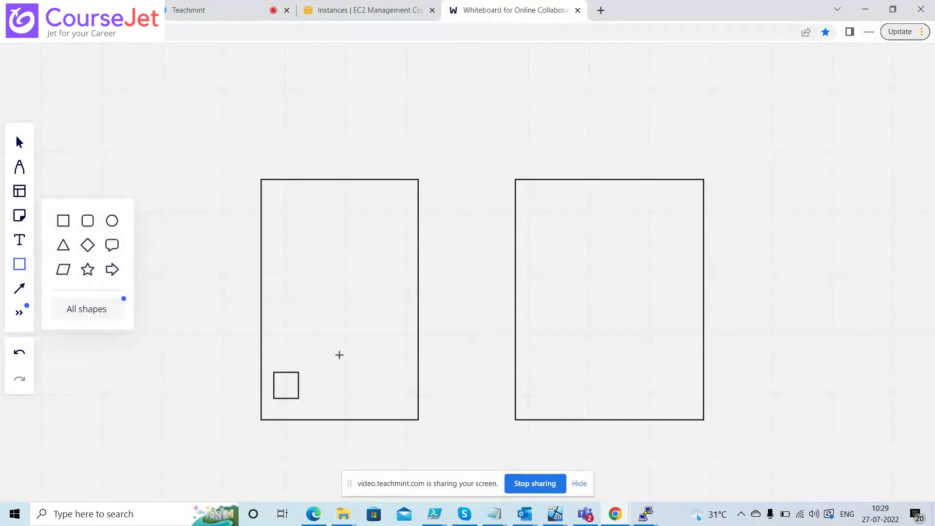
drag(320, 375, 346, 400)
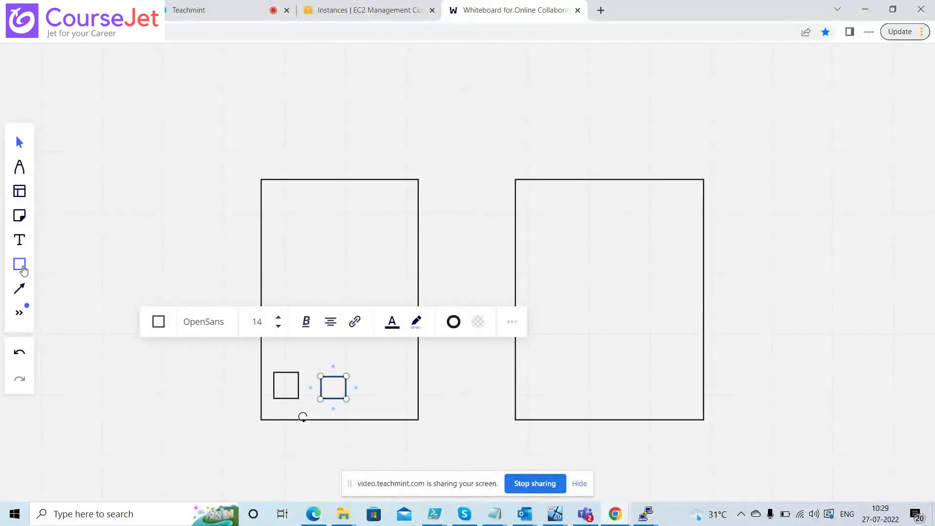
click(22, 267)
drag(361, 372, 392, 399)
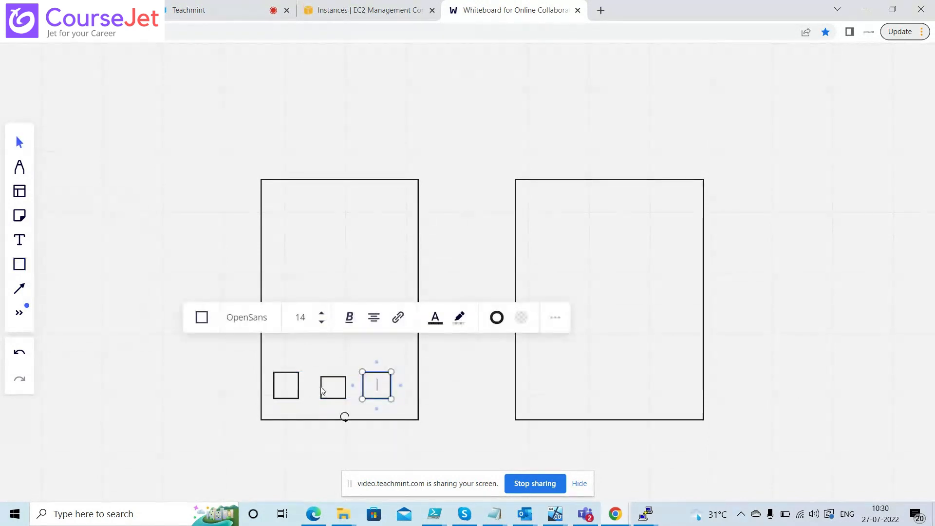
Step: Draw two more small squares in the left rectangle, directly above the first two of the existing row
click(21, 265)
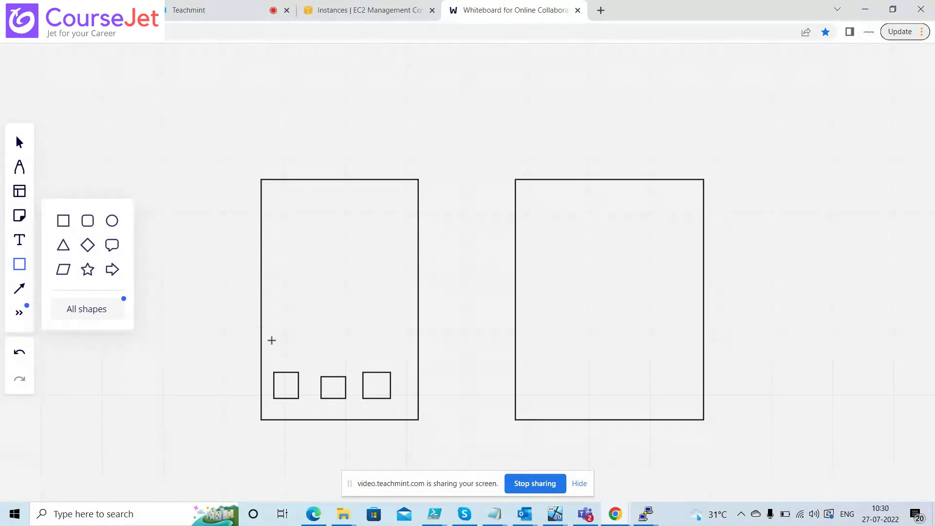
drag(271, 340, 299, 365)
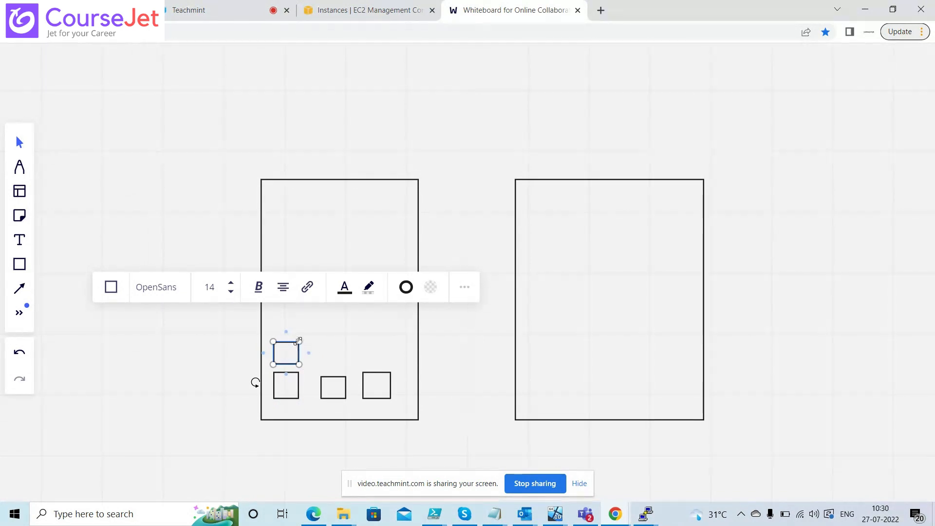
mouse_move(301, 341)
mouse_down()
mouse_move(316, 340)
mouse_move(299, 344)
mouse_up()
click(319, 346)
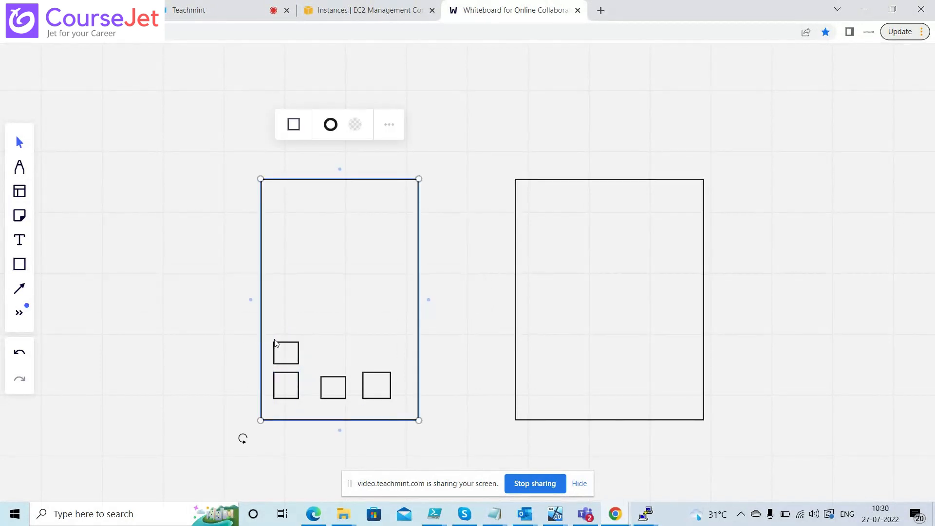
click(293, 136)
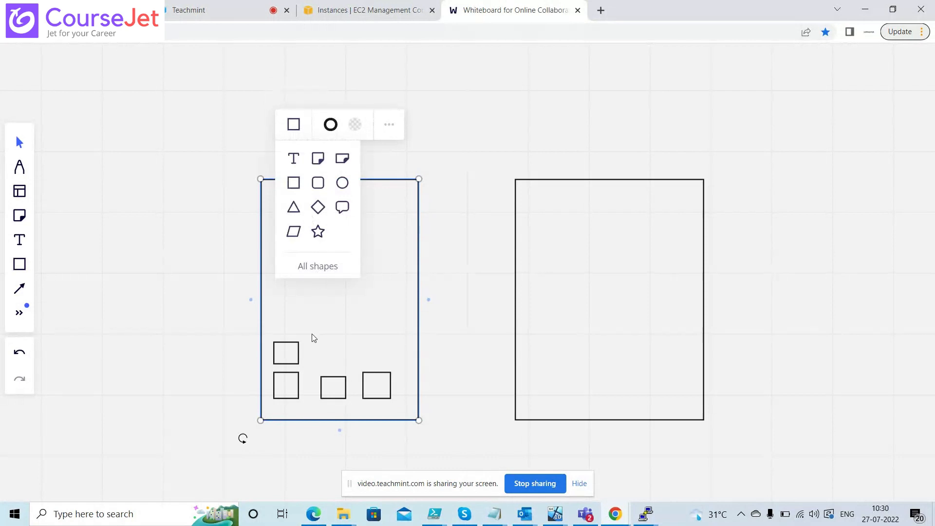
click(296, 188)
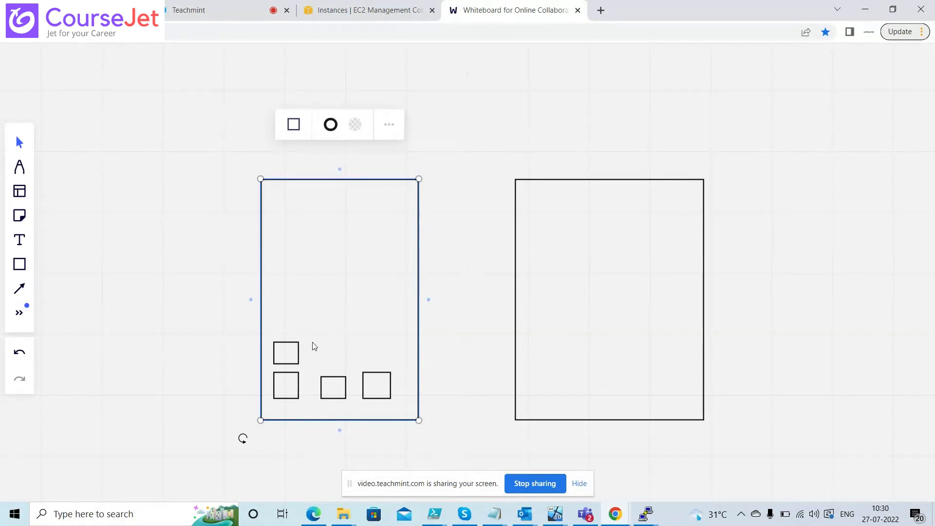
mouse_move(314, 346)
mouse_down()
mouse_move(328, 365)
mouse_move(310, 353)
mouse_up()
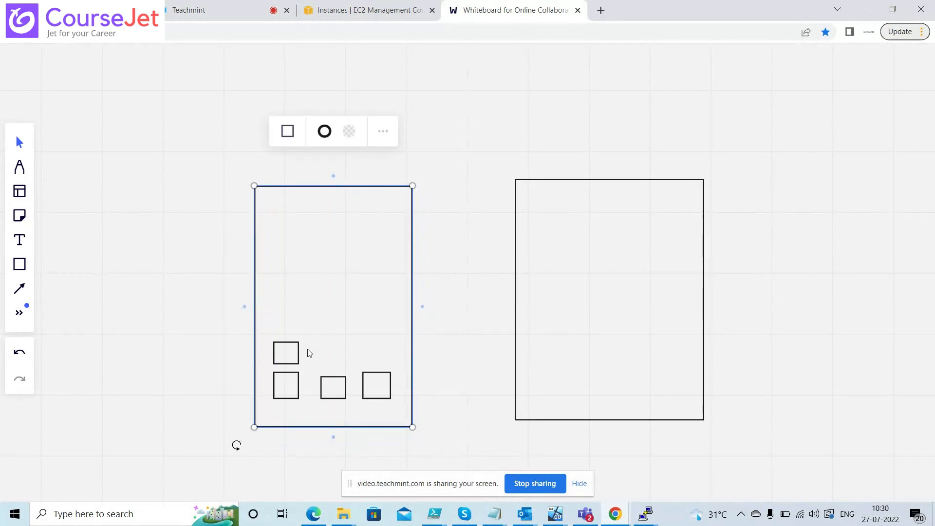
click(24, 267)
drag(314, 342, 346, 369)
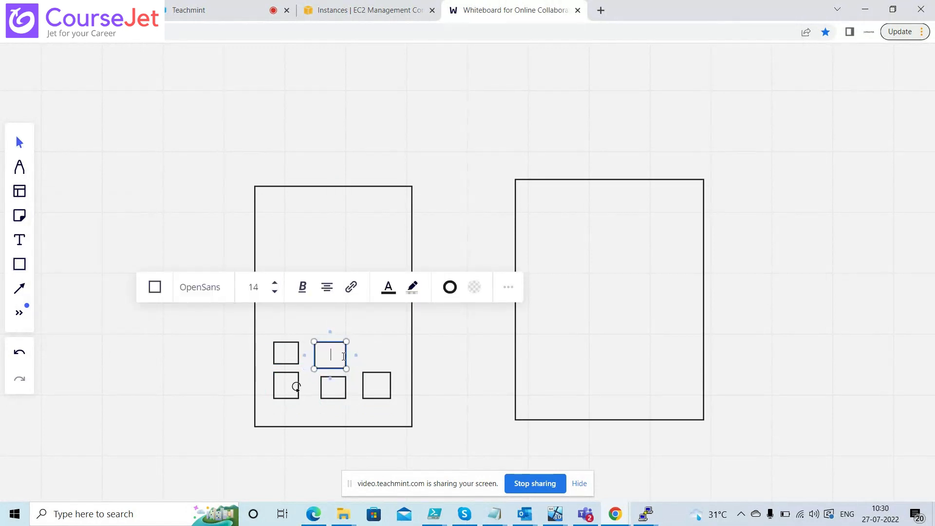
click(198, 243)
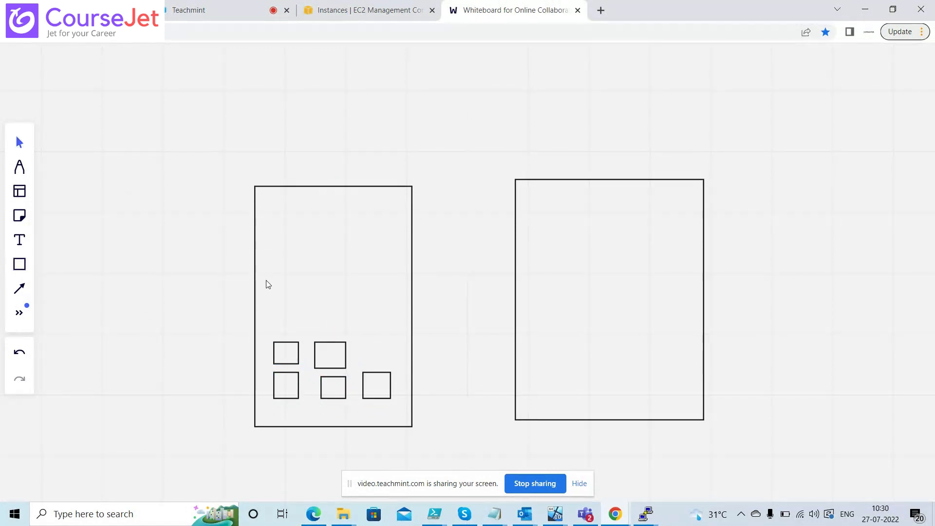
Step: Add a wide box in the upper part of the left rectangle and label it 172.0.0.0/16
click(22, 265)
drag(283, 236, 380, 264)
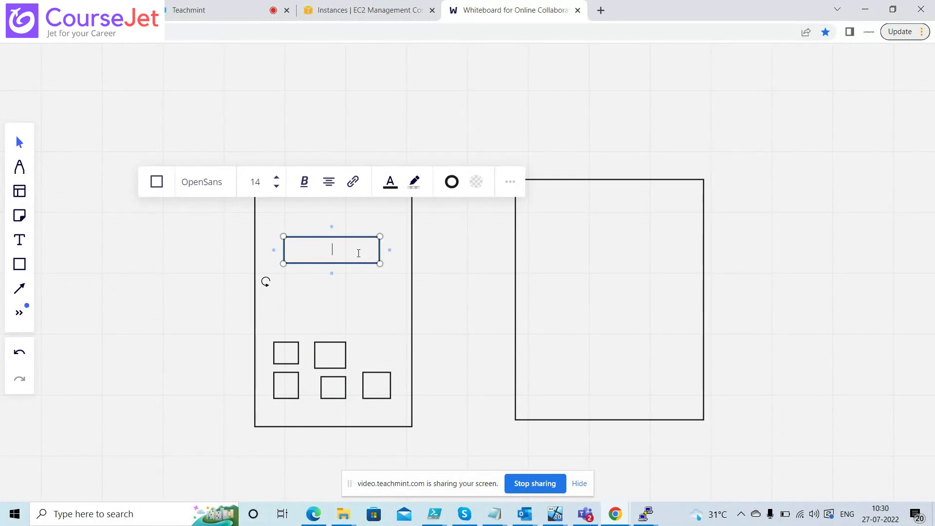
text(172.0.0.0/16)
click(436, 267)
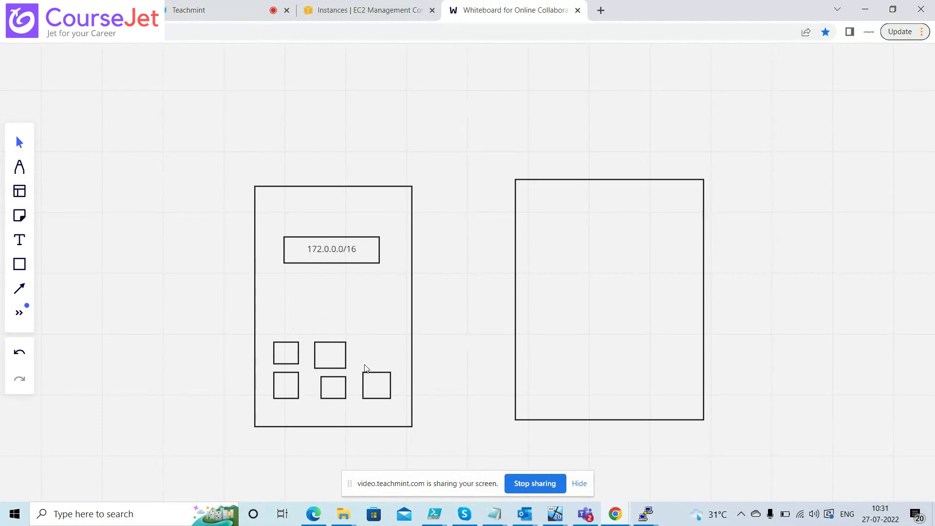
Step: Add a wide box near the top of the right rectangle and label it 192.168.1.0/24
click(20, 264)
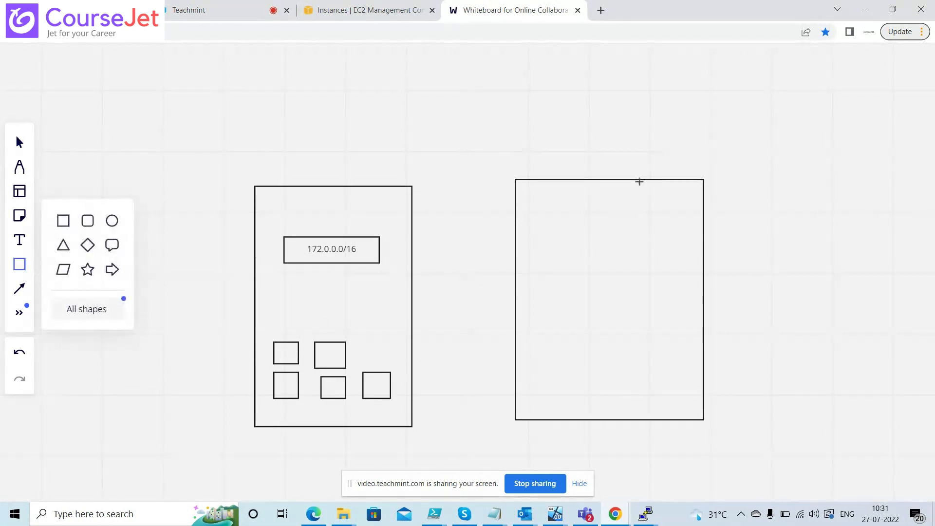
drag(556, 199, 670, 236)
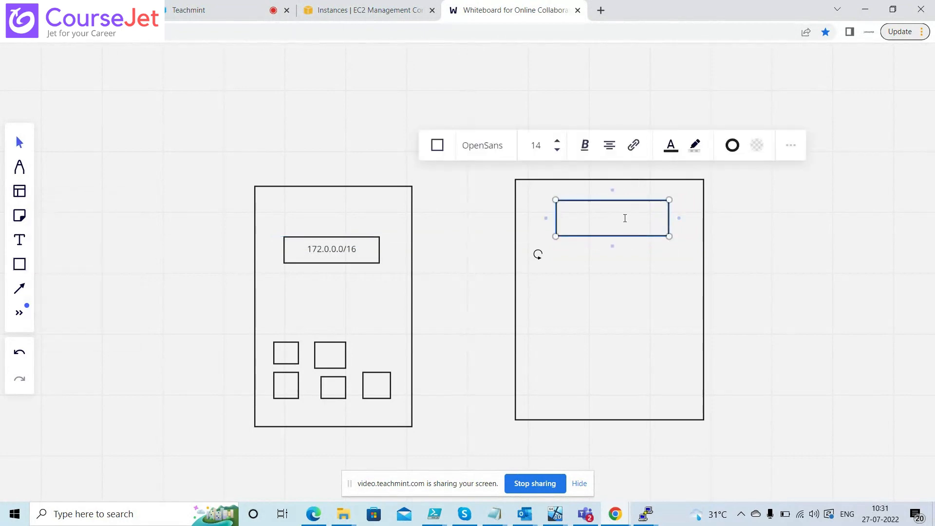
text(192.168.1.0/16)
key(BackSpace)
text(24)
Step: Draw a row of three small boxes in the right rectangle below the 192.168.1.0/24 box
click(20, 264)
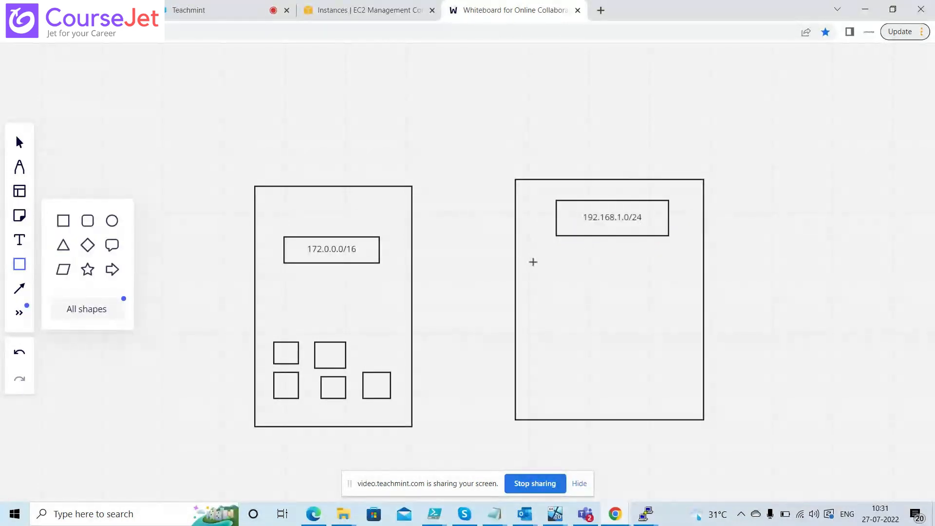
drag(534, 262, 563, 291)
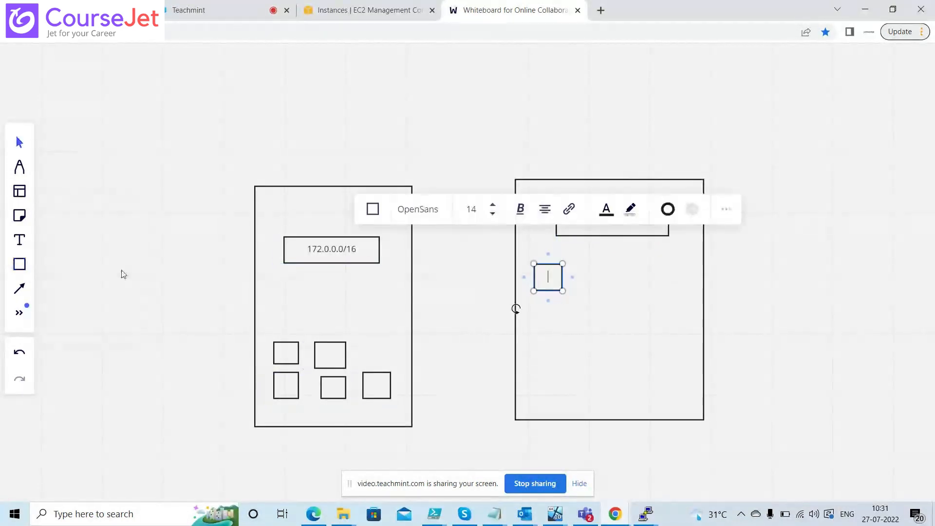
click(20, 264)
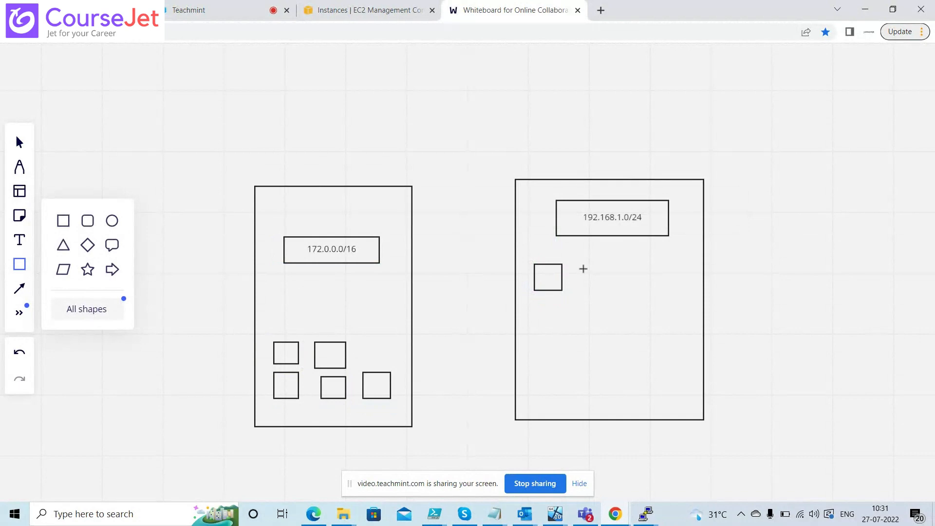
drag(584, 267, 613, 291)
click(20, 264)
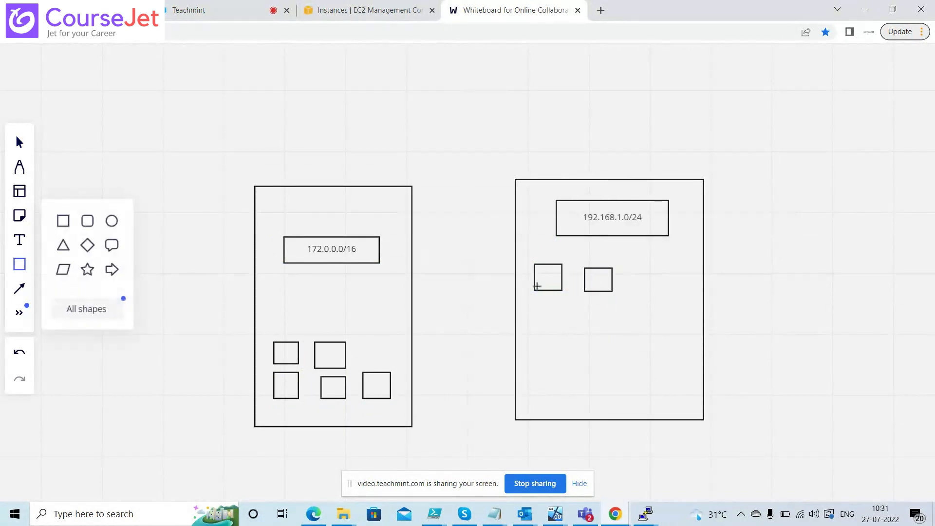
drag(634, 268, 668, 292)
Step: Label the rightmost small box 192.168.1.10 and widen it to fit the address on one line
text(19)
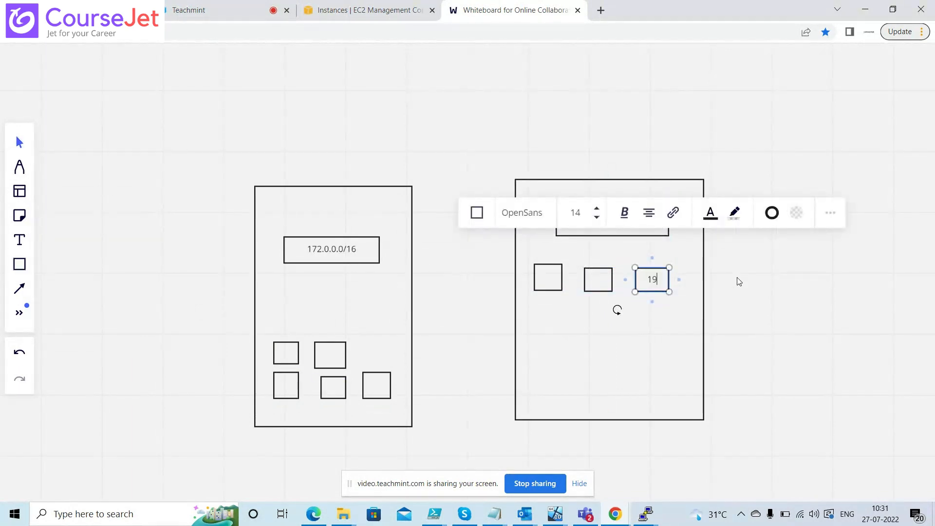
text(2.168.1.10)
click(669, 279)
drag(670, 280, 700, 279)
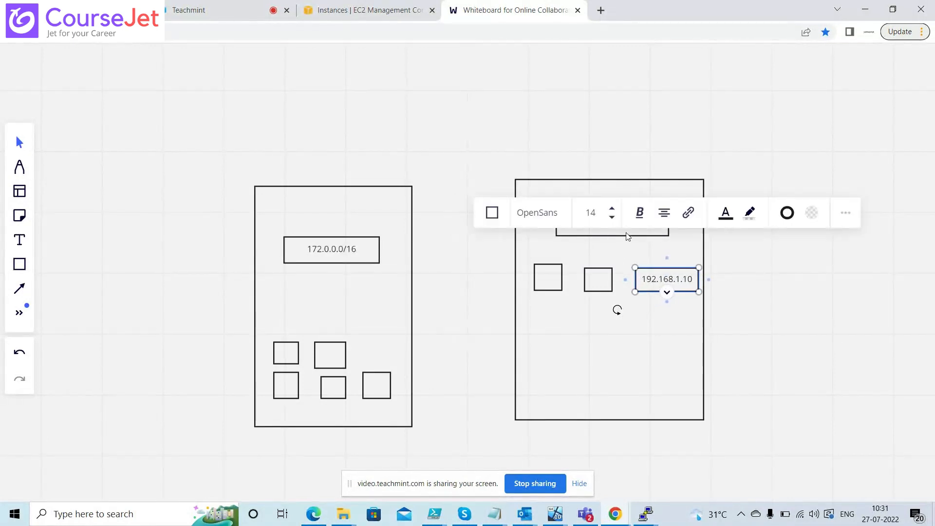
Step: Label the middle small box 192.168.1.15, widened to fit, and shift the outer rectangle back around the boxes
click(627, 315)
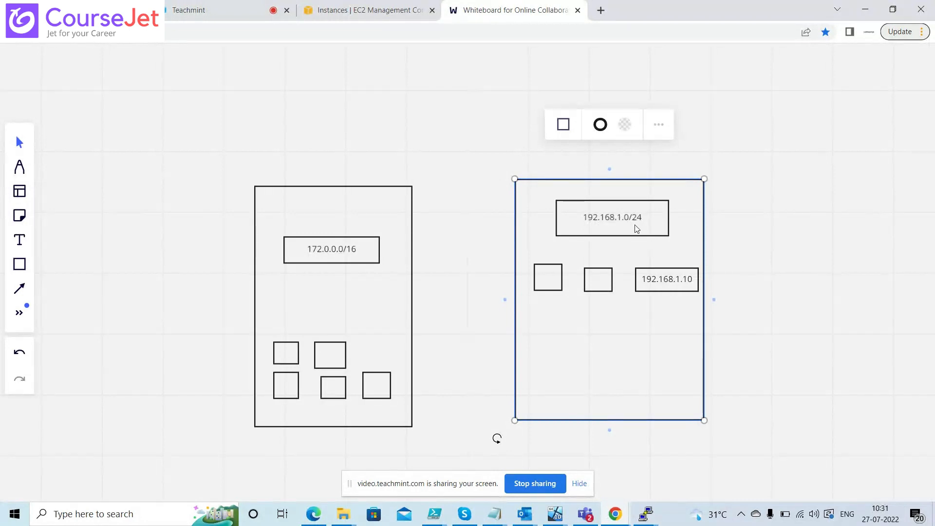
click(600, 287)
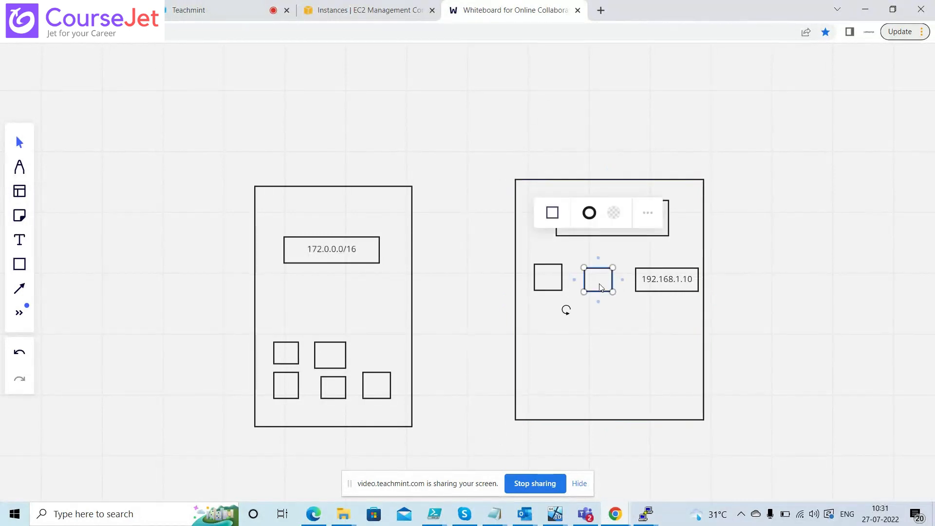
click(599, 285)
text(192.)
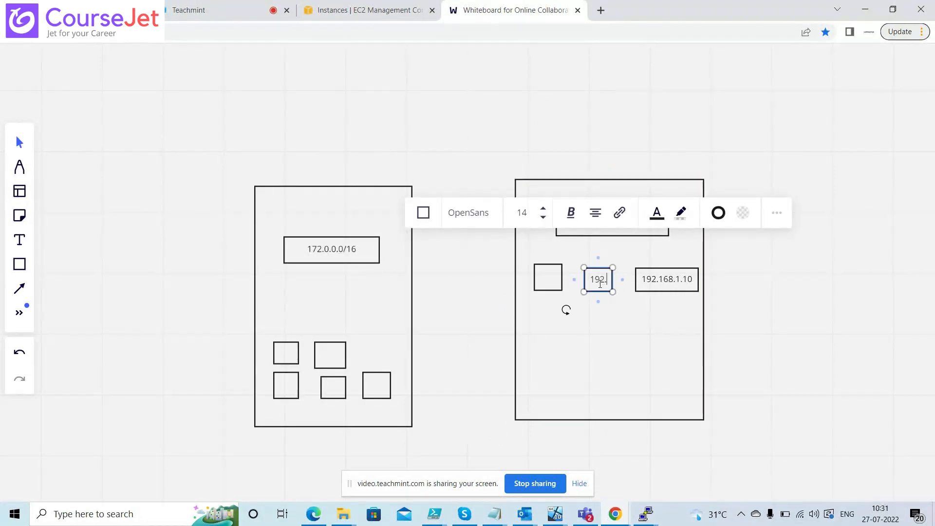
text(168.1.15)
drag(613, 269, 551, 271)
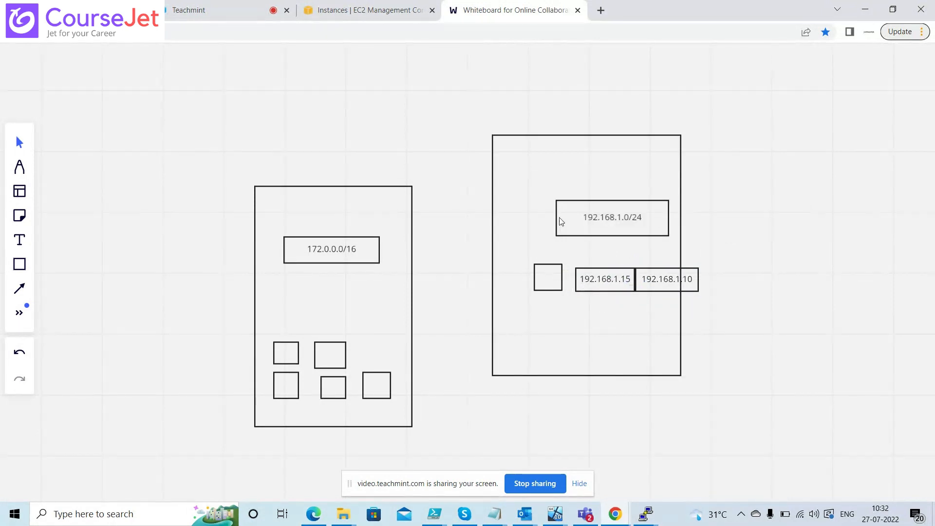
drag(557, 140, 585, 187)
Step: Move the remaining empty small box straight down, below the row of labelled address boxes
click(562, 277)
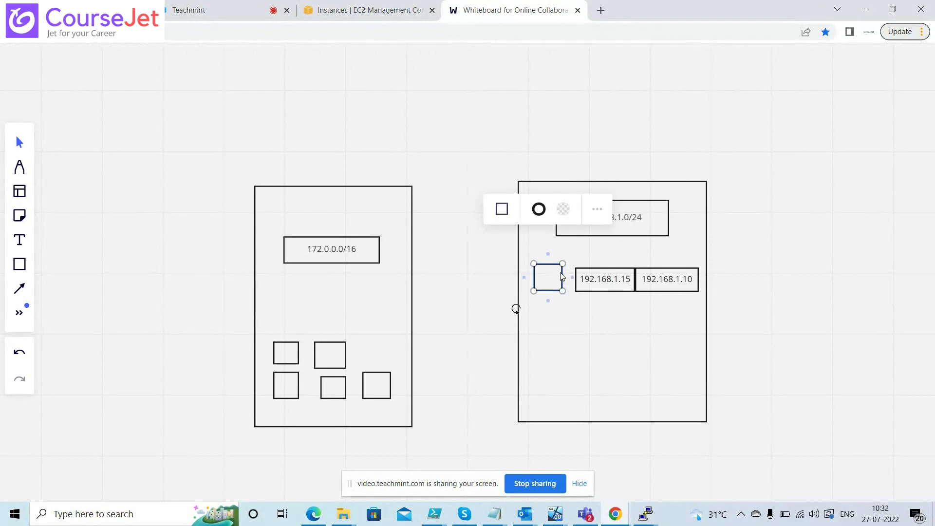
key(Down)
key(Down)
key(Down)
key(Down)
key(Down)
key(Down)
key(Down)
key(Down)
key(Down)
key(Down)
key(Down)
key(Down)
key(Down)
key(Down)
key(Down)
key(Down)
key(Down)
key(Down)
key(Down)
key(Down)
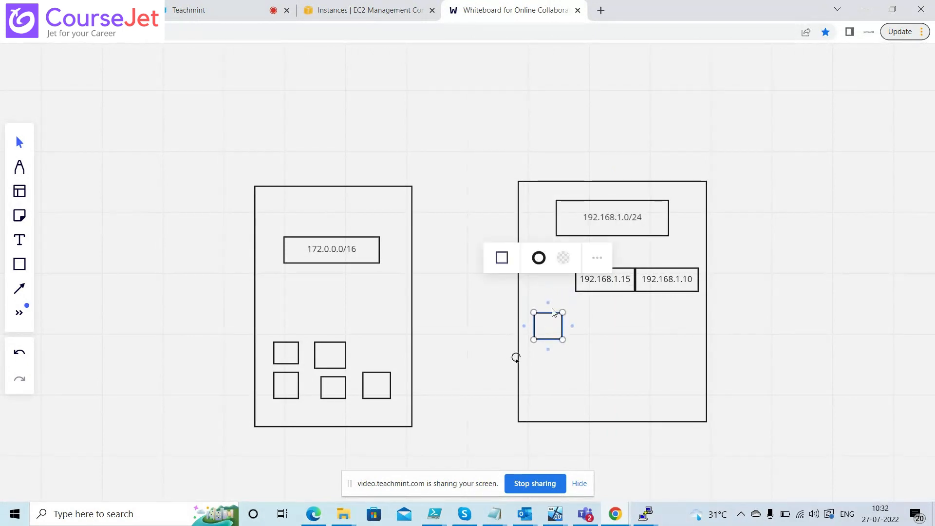
Step: Label the empty box below the address row in the right rectangle 192.168.1.20 and widen it to fit on one line
double_click(547, 325)
text(192.168.)
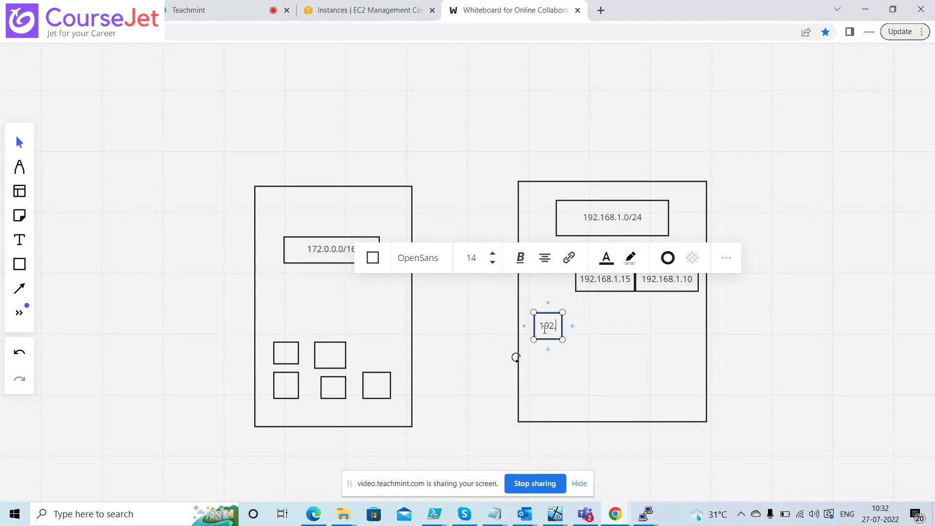
text(1.20)
drag(563, 327, 603, 326)
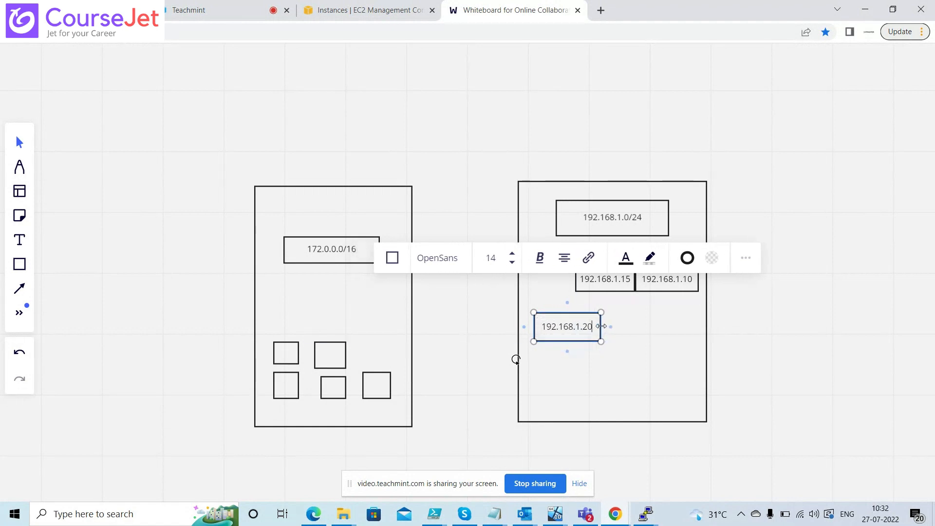
click(630, 328)
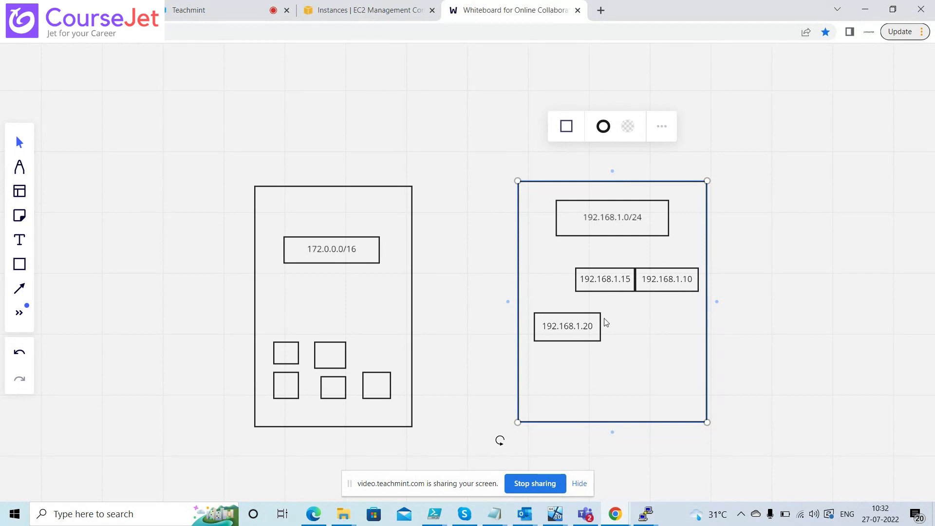
Step: Move the upper-left small box in the left rectangle straight up to just below the 172.0.0.0/16 box
click(293, 352)
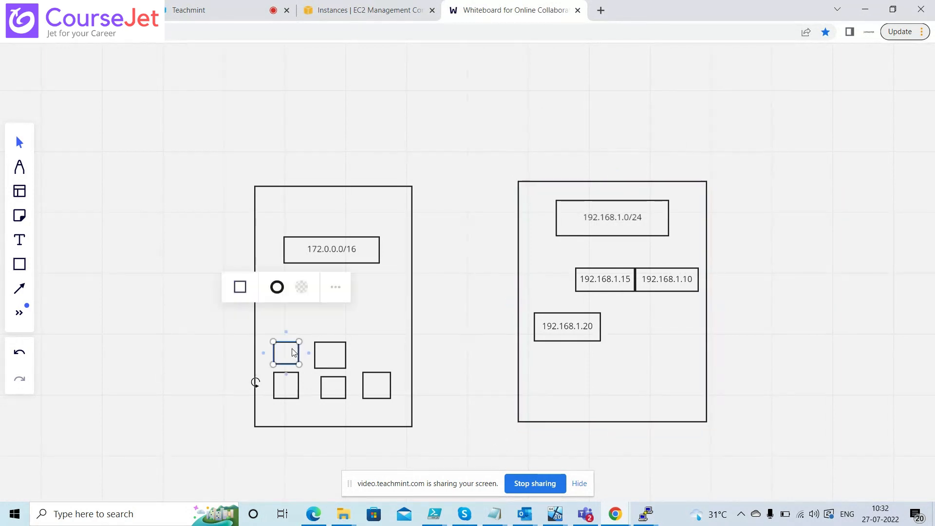
key(Up)
key(Up)
key(Up)
key(Up)
key(Up)
key(Up)
key(Up)
key(Up)
key(Up)
key(Up)
key(Up)
key(Up)
key(Up)
key(Up)
key(Up)
key(Up)
key(Up)
key(Up)
key(Up)
key(Up)
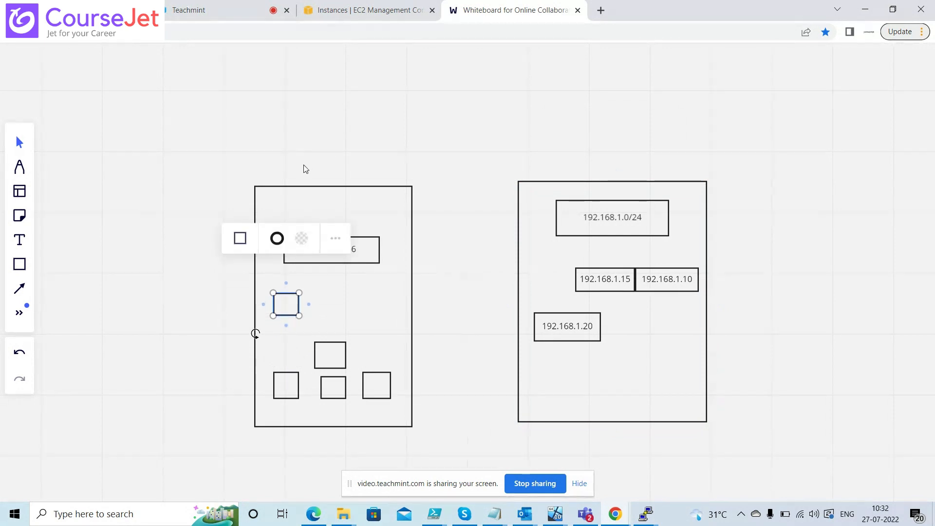
click(302, 181)
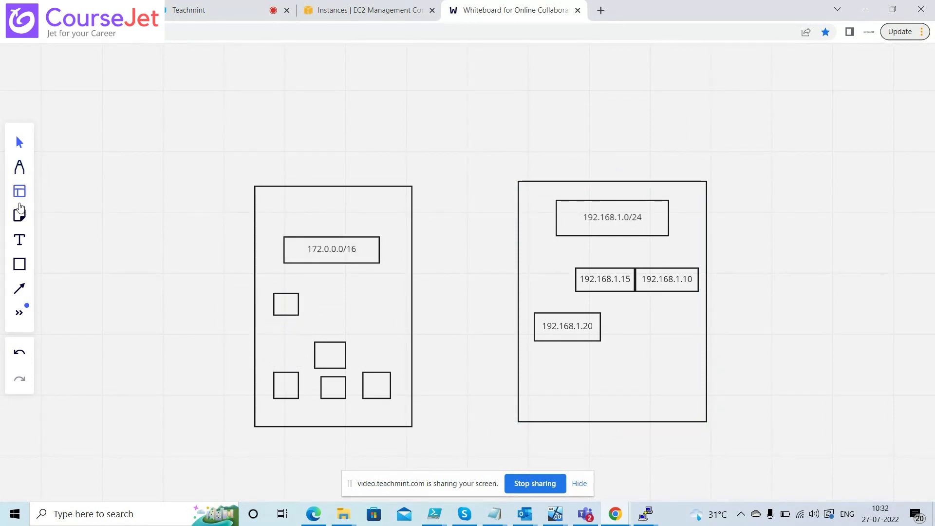
Step: Add the text heading "INDIA OFFICE" above the left rectangle
click(20, 240)
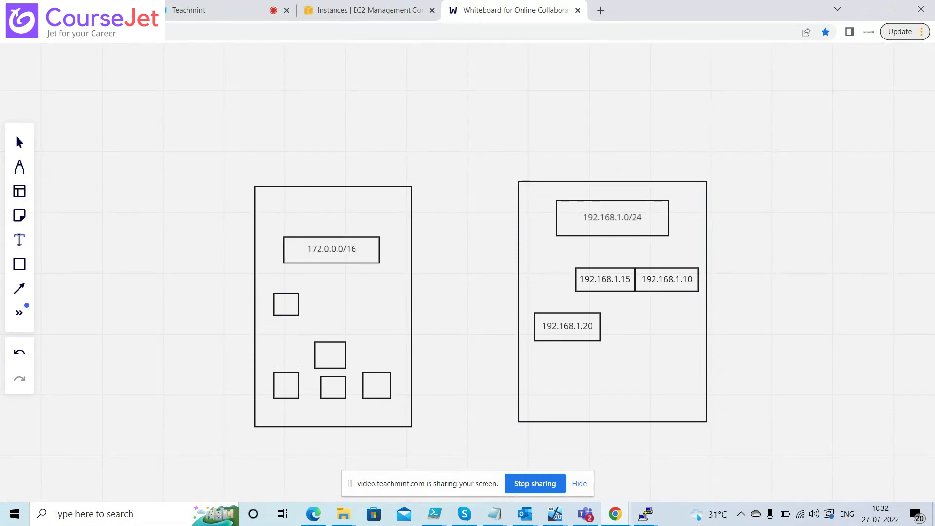
click(296, 178)
text(INDIA)
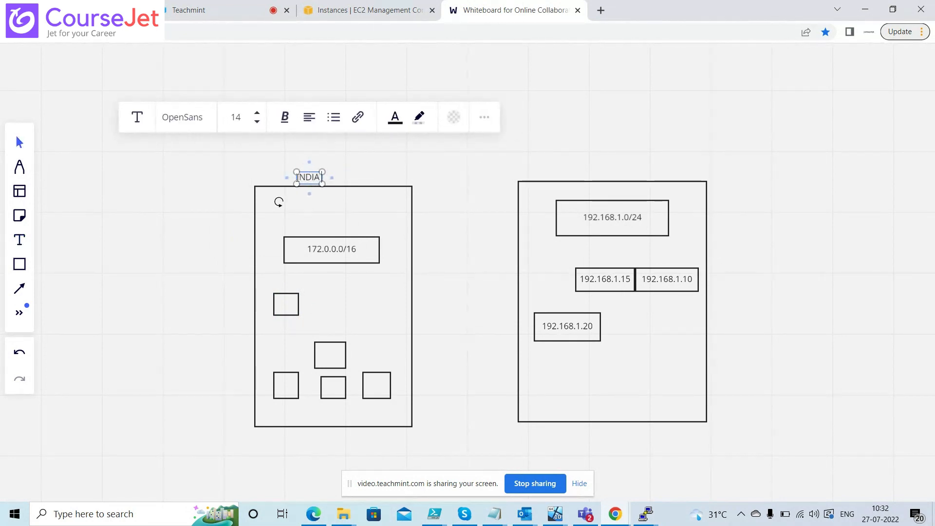
text( OFFICE)
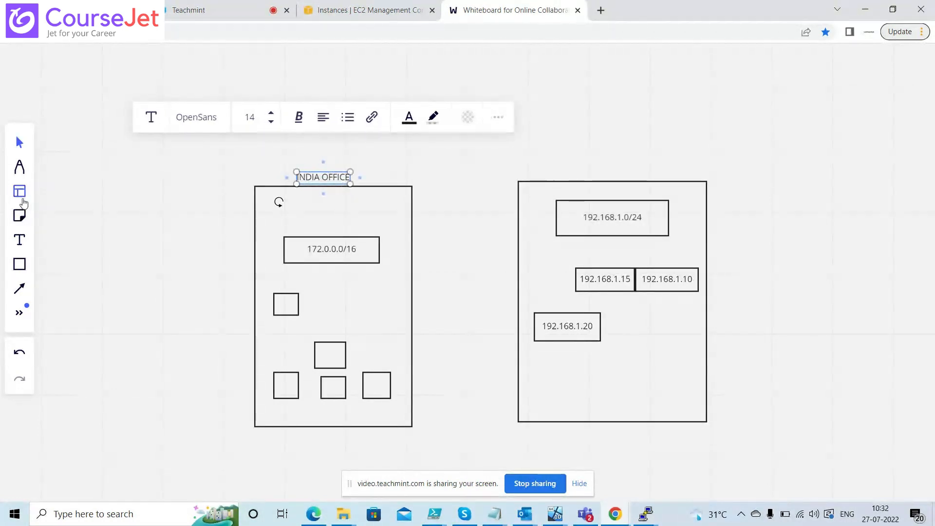
Step: Add the text heading "US OFFICE" above the right rectangle
click(20, 245)
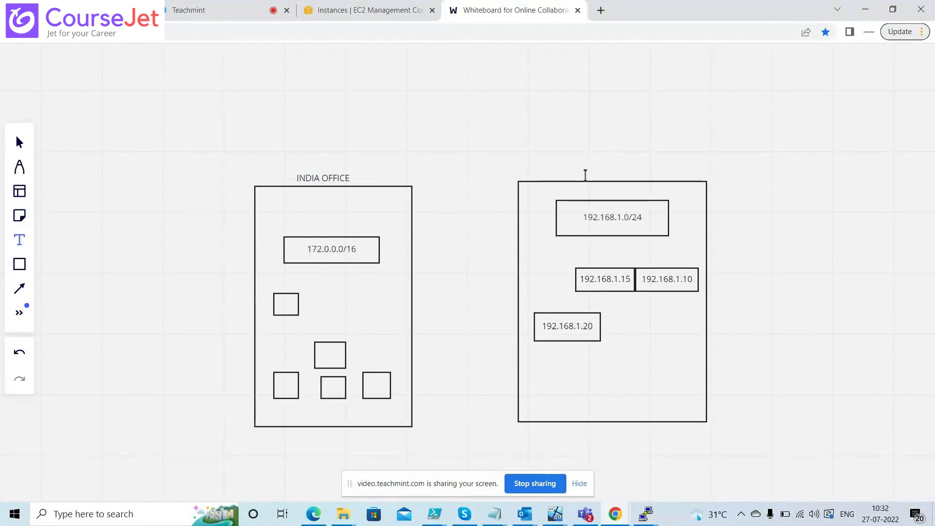
click(586, 175)
text(US)
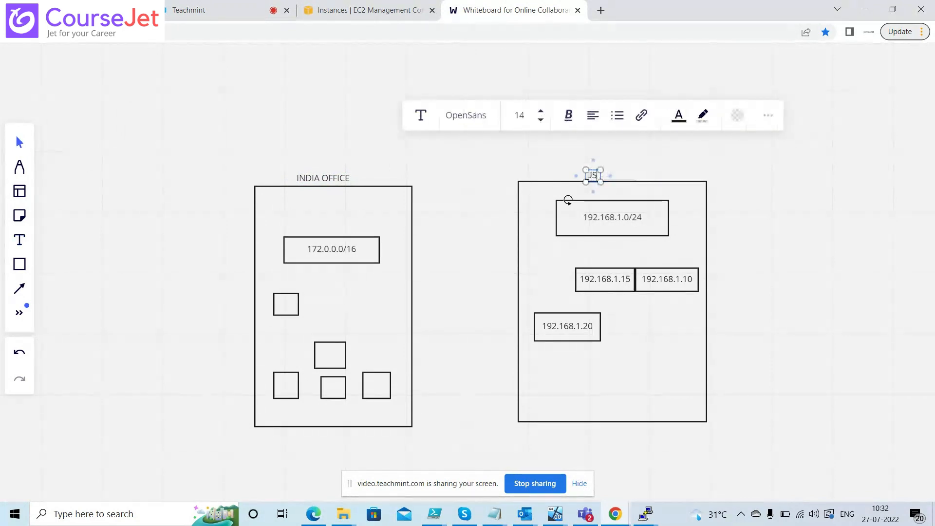
text( OFFICE)
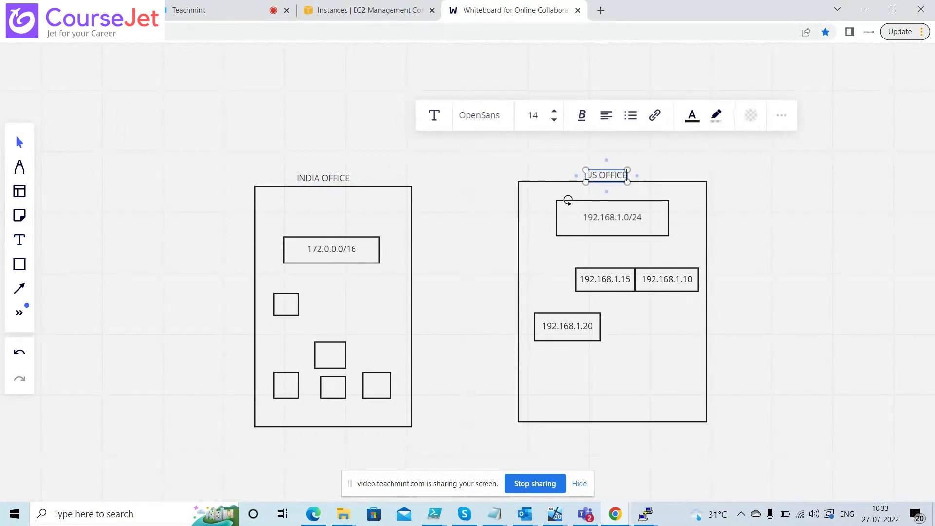
click(402, 306)
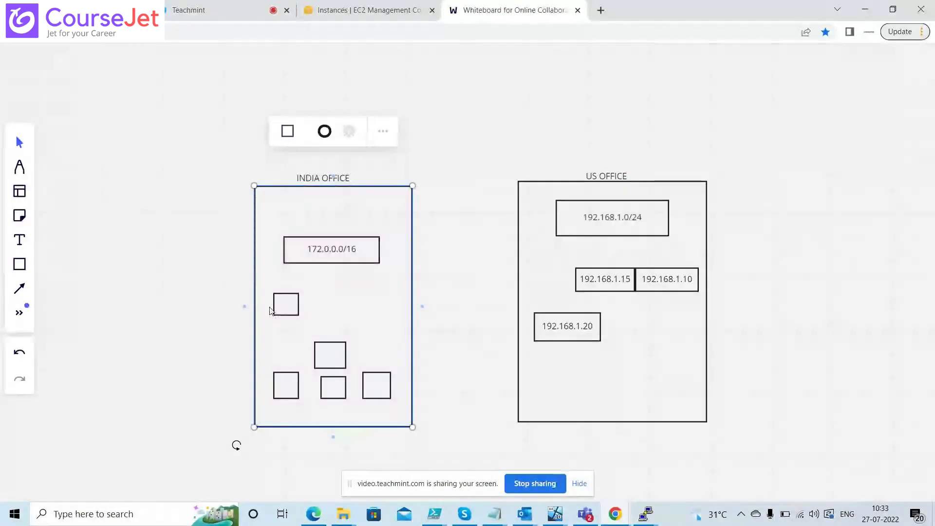
Step: Label the small box below the India office network box 172.16.0.10 and widen it to fit on one line
double_click(286, 307)
text(172.16)
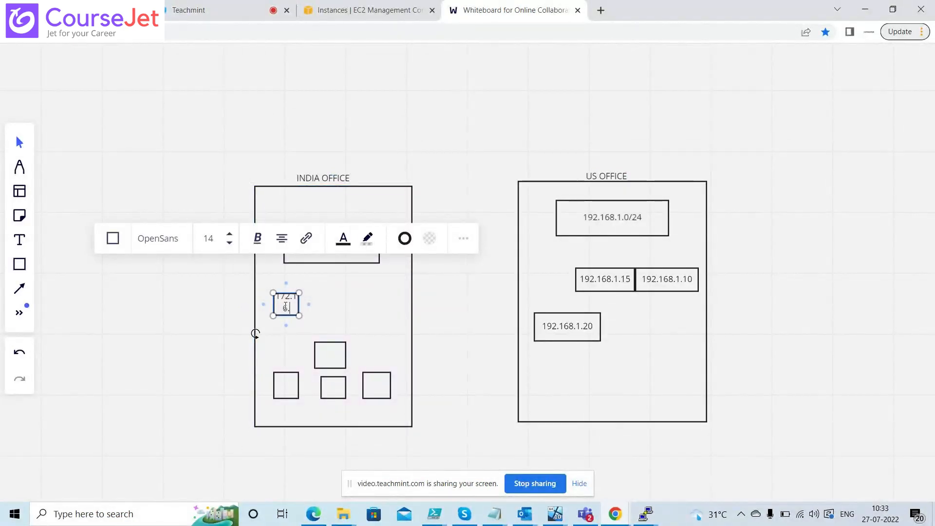
text(.0.10)
drag(299, 303, 347, 303)
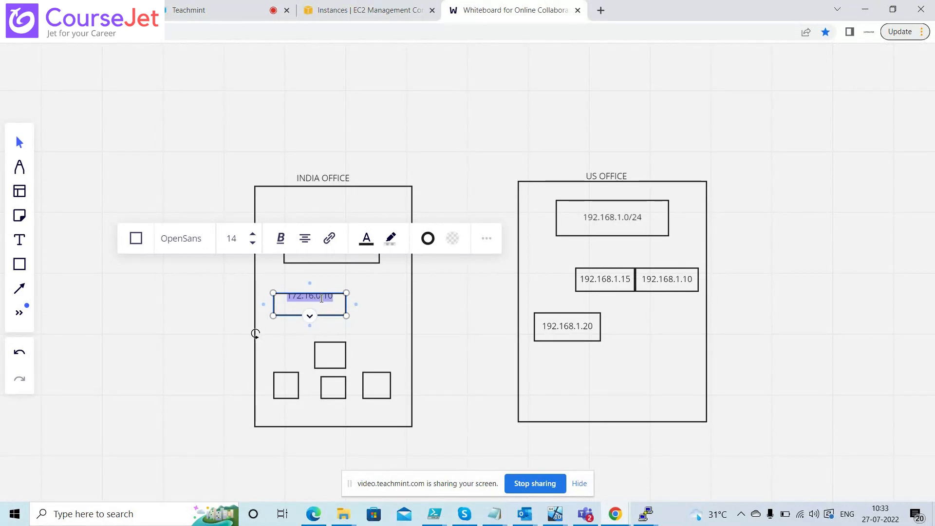
click(328, 298)
click(367, 300)
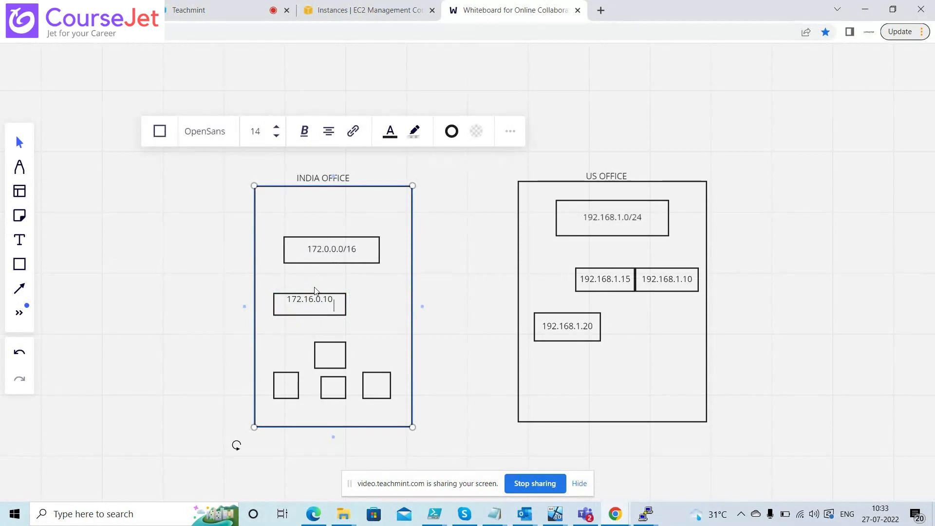
Step: Correct the India office network label to 172.16.0.0/16
click(329, 251)
key(BackSpace)
text(16)
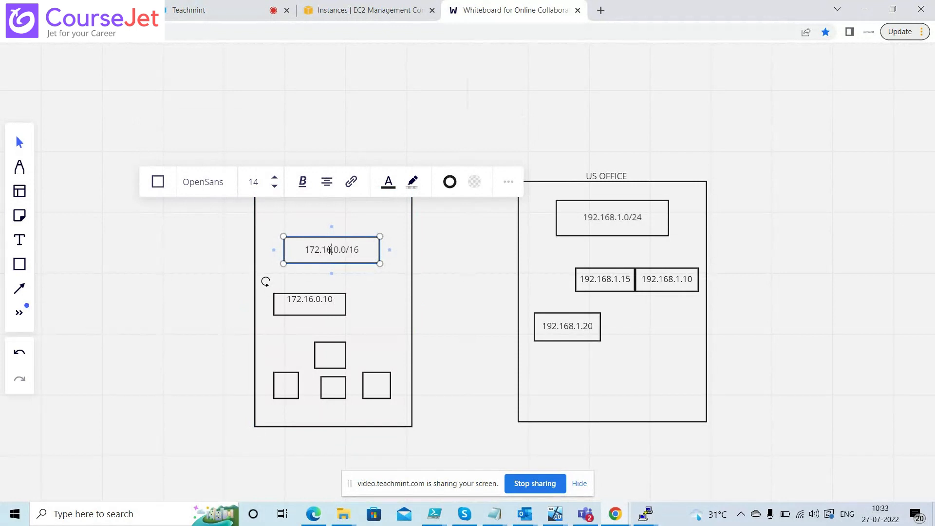
click(200, 281)
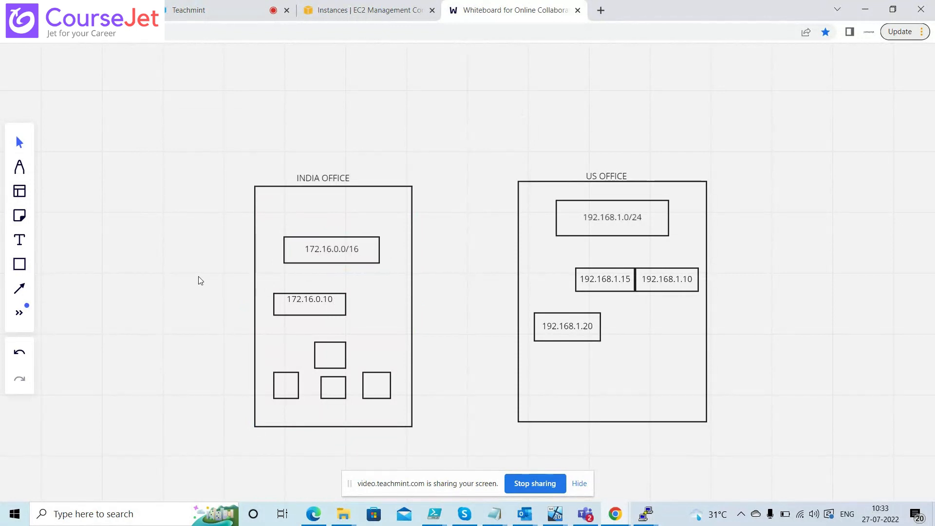
Step: Shift the 172.16.0.10 box up slightly and reshape the empty box beneath it into a wide, flat rectangle
click(315, 297)
click(326, 355)
double_click(326, 354)
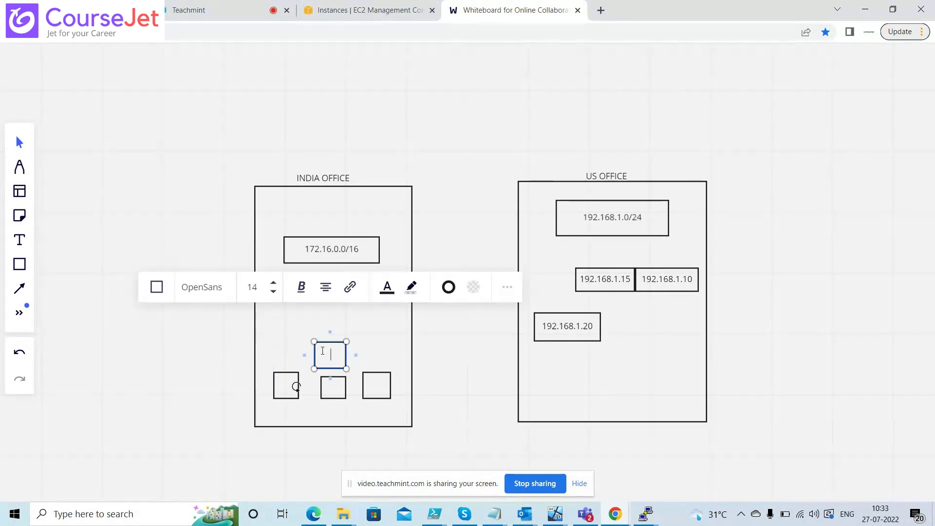
drag(314, 354, 314, 324)
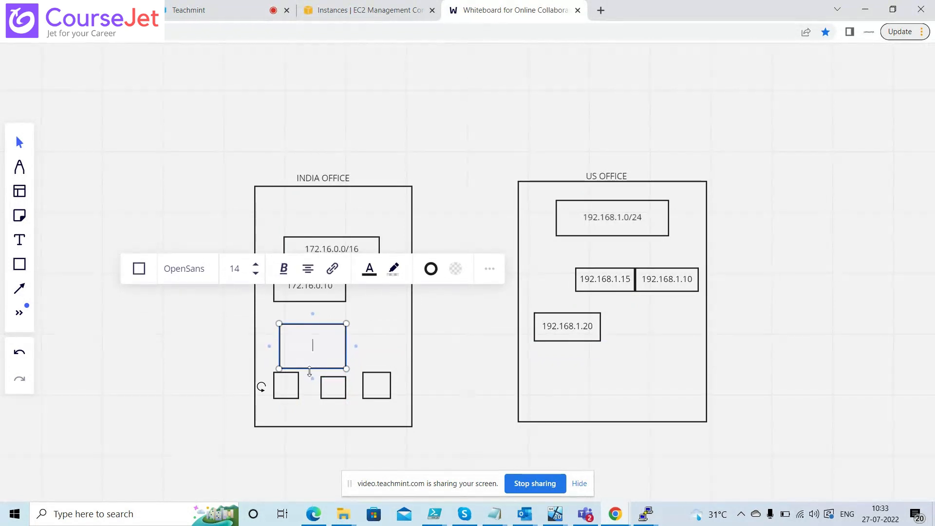
drag(310, 370, 310, 347)
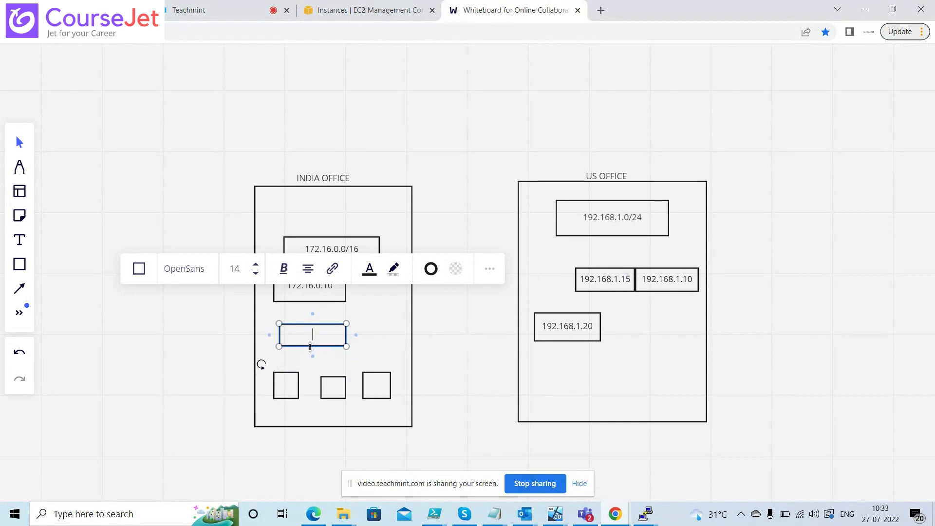
Step: Label the reshaped box 172.16.0.11 and align its center with the 172.16.0.10 box above
text(172.16.0.11)
click(394, 322)
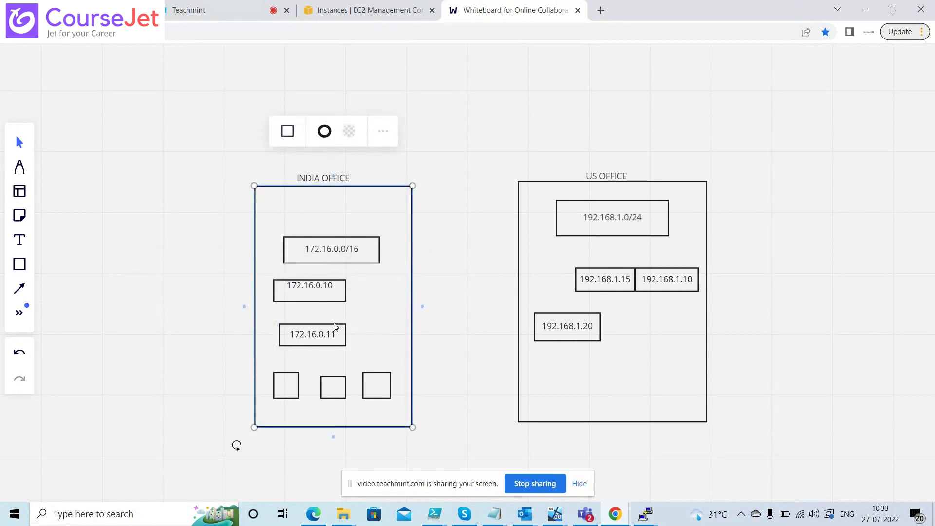
drag(336, 326, 332, 321)
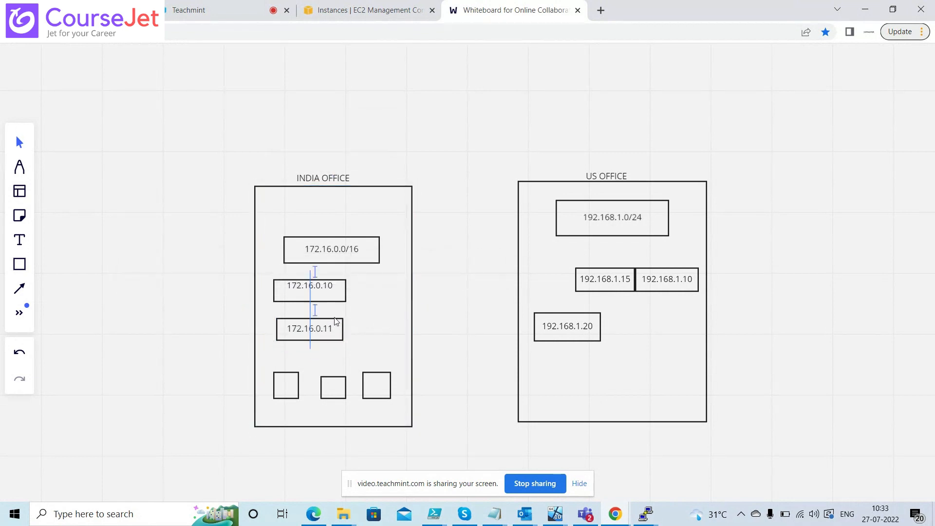
Step: Delete the middle box of the India office's bottom row and shift the left box of that row up slightly
click(339, 381)
key(Delete)
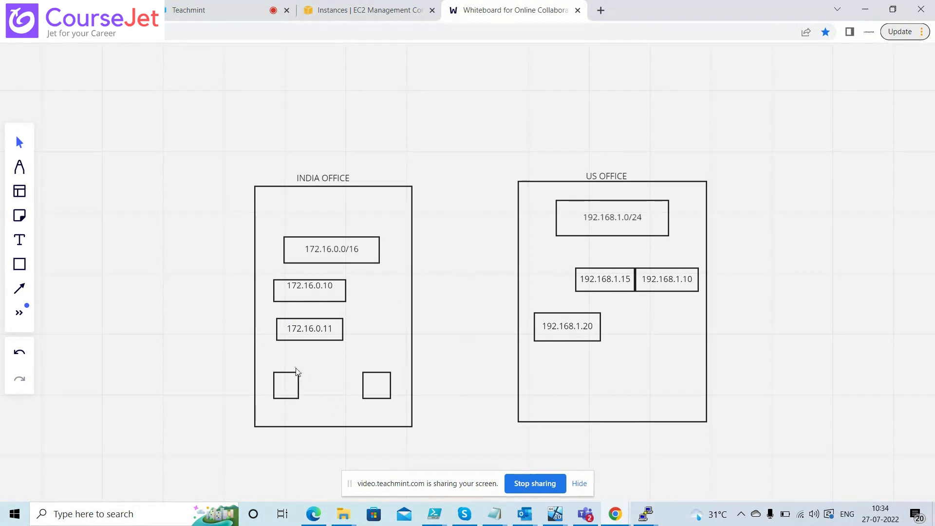
drag(296, 371, 292, 363)
Step: Label the empty box below 172.16.0.11 as 172.16.0.15 and widen it to match the box above
double_click(286, 373)
text(1)
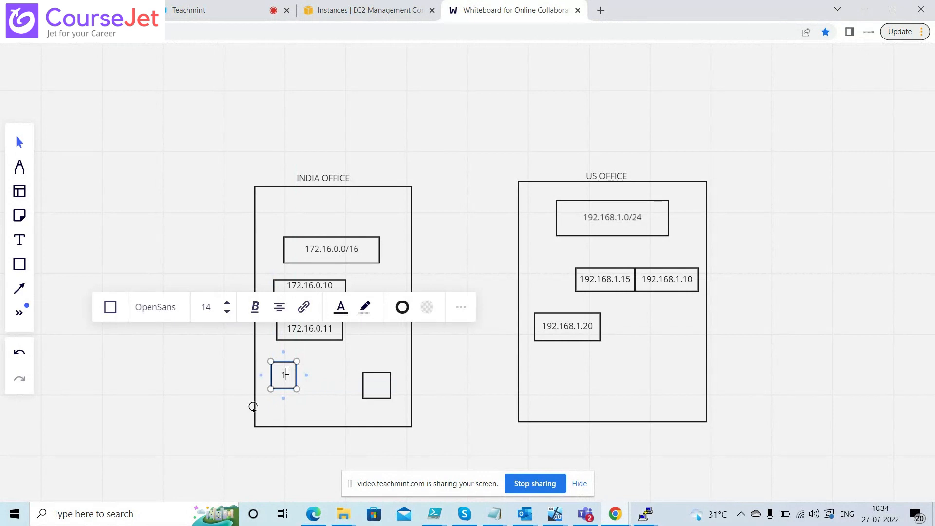
text(72.16.0.)
text(15)
drag(298, 374, 310, 373)
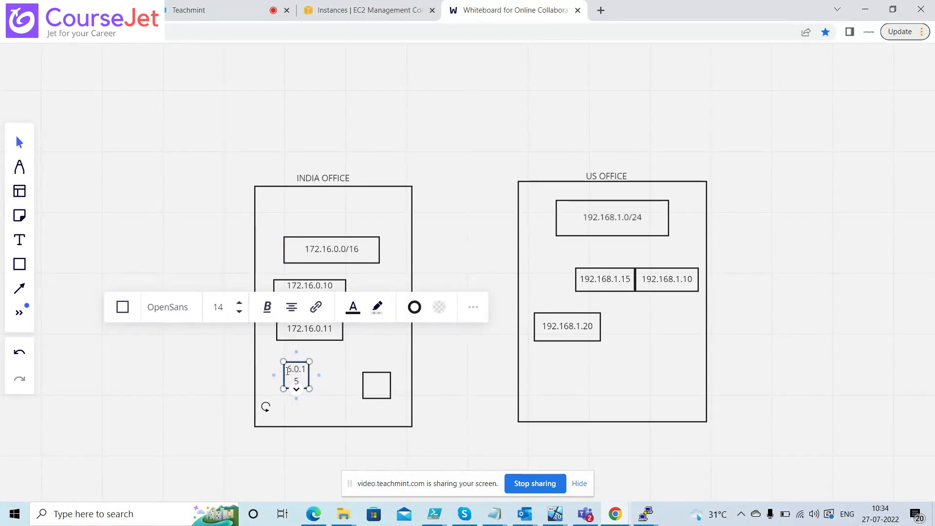
drag(284, 371, 277, 371)
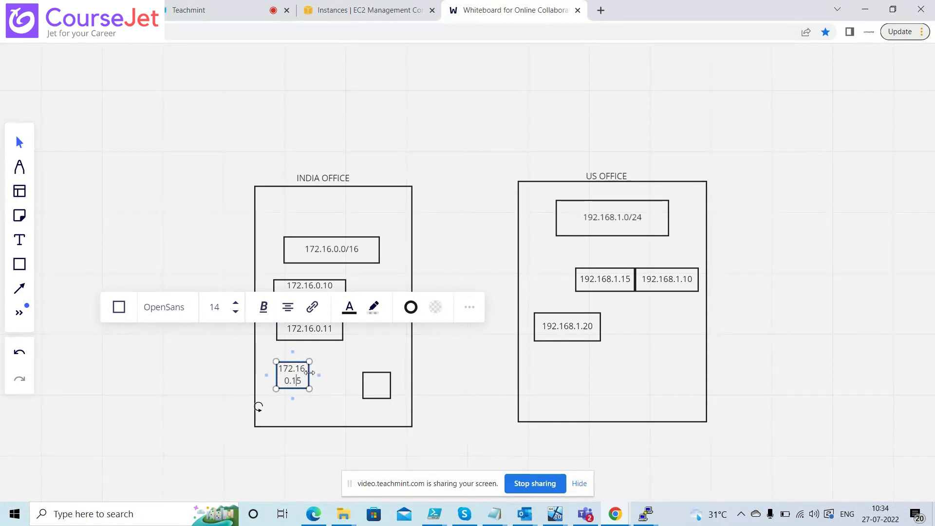
drag(309, 373, 343, 374)
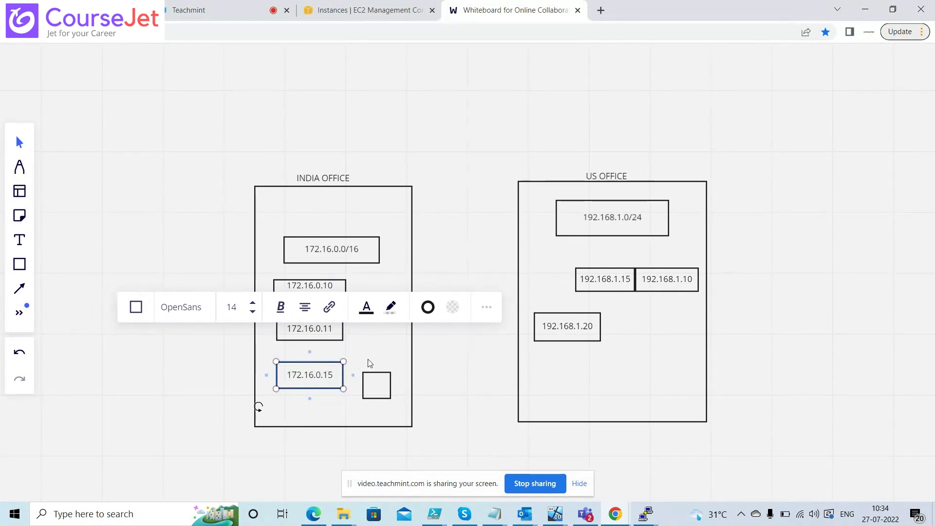
Step: Delete the last empty small box in the India office and nudge the outer rectangle slightly down and left
click(376, 381)
click(387, 376)
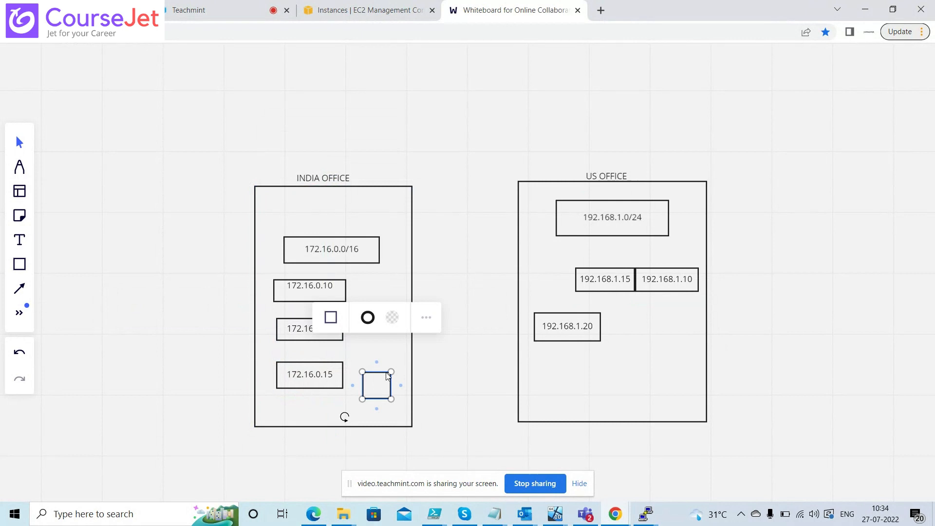
key(Delete)
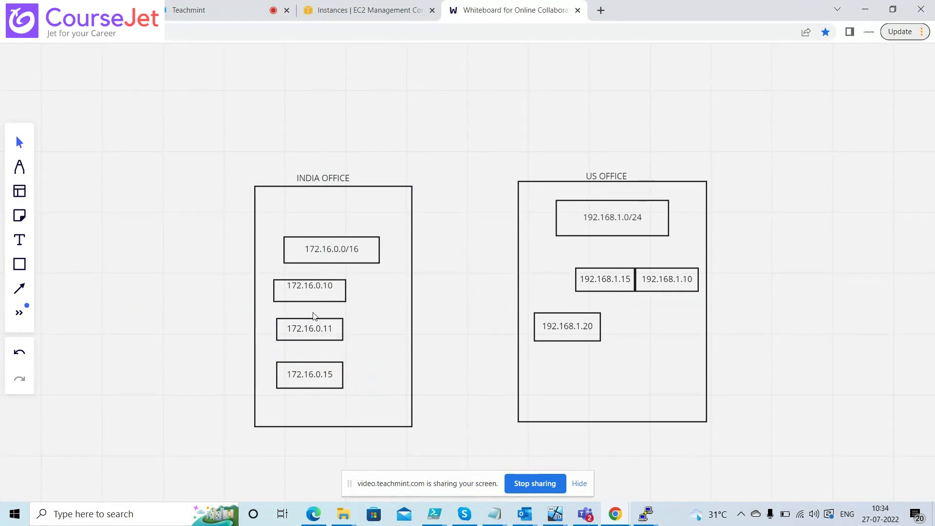
mouse_move(314, 310)
mouse_down()
mouse_move(347, 332)
mouse_move(309, 313)
mouse_up()
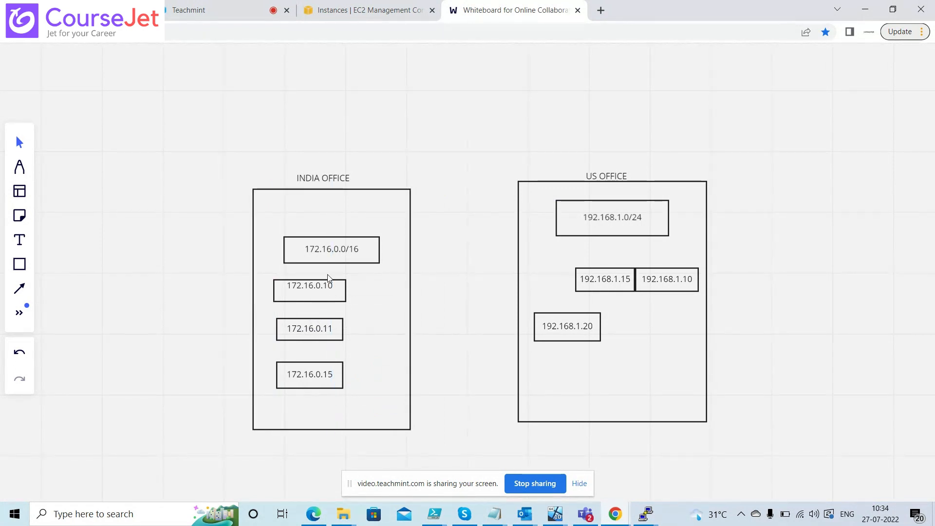
Step: Append "- Router" to the 172.16.0.0/16 label in the India office
click(321, 237)
double_click(362, 247)
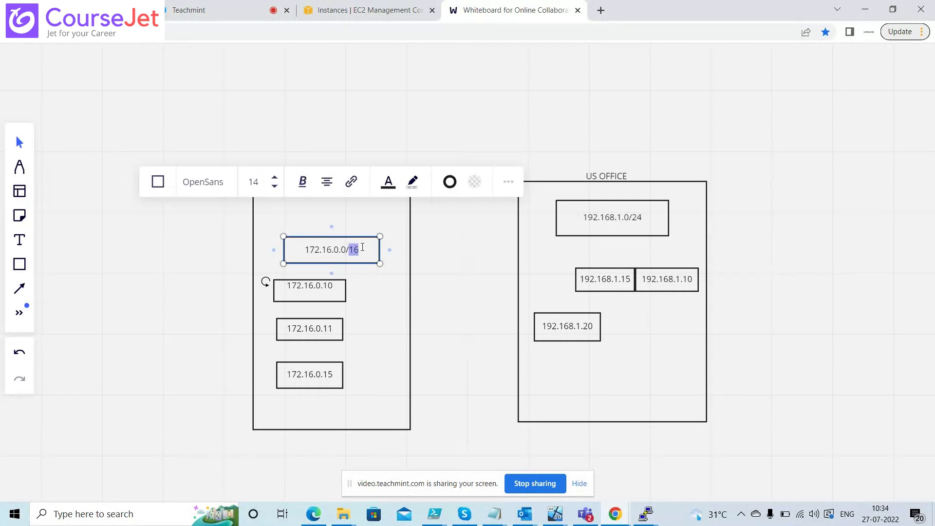
click(364, 251)
text(- F)
text(outer)
click(373, 316)
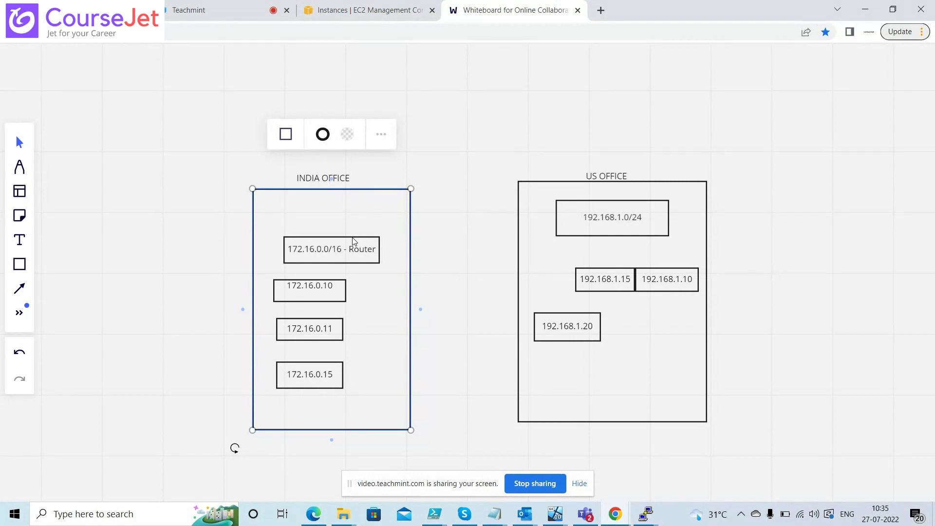
Step: Search Google in a new browser tab for "india internet service providers"
click(602, 11)
text(t)
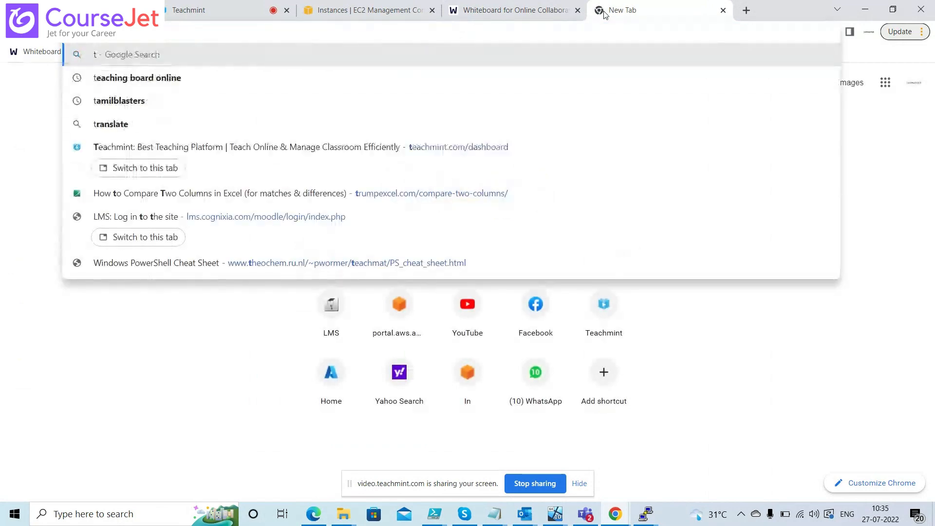
text(india=)
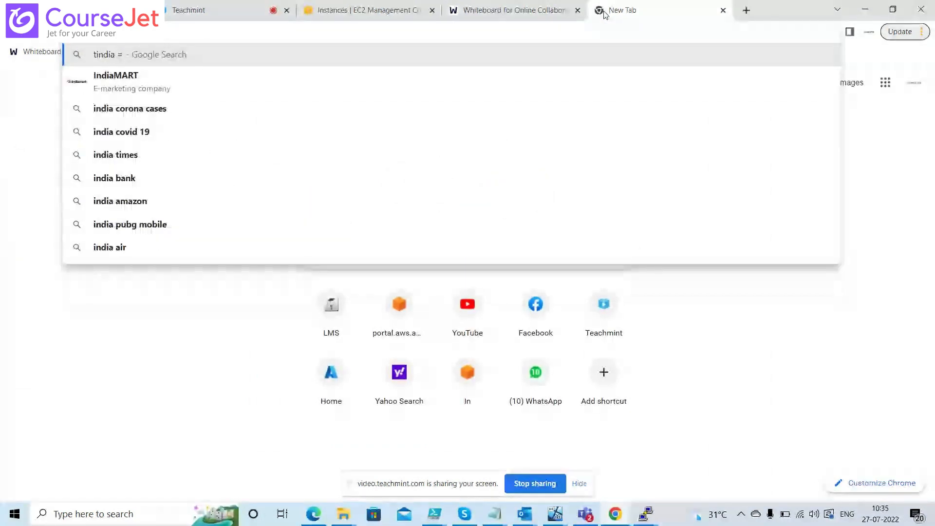
key(ctrl+a)
text(==)
key(ctrl+a)
text(i)
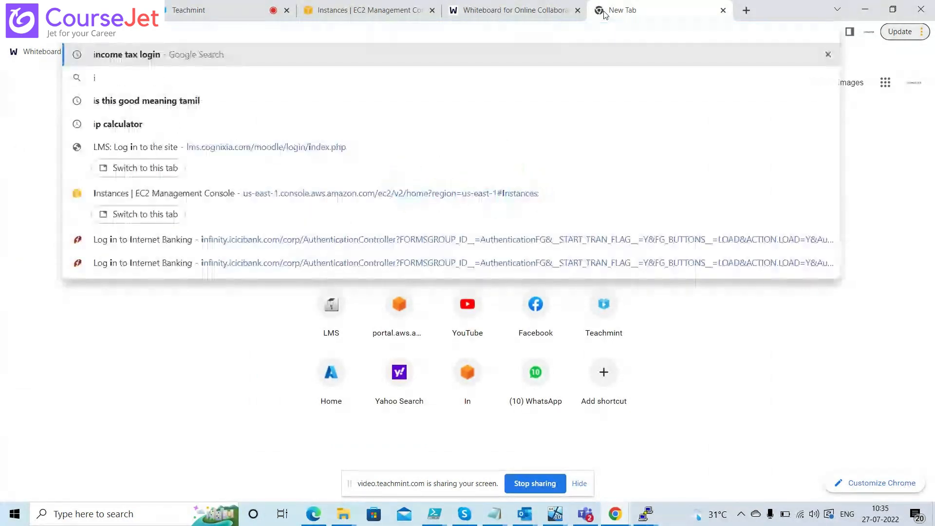
text(ndia n)
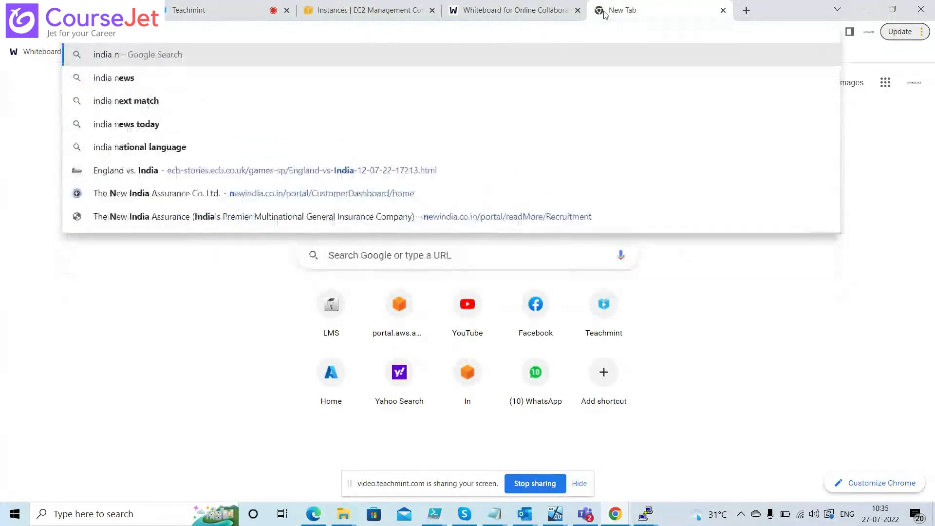
key(BackSpace)
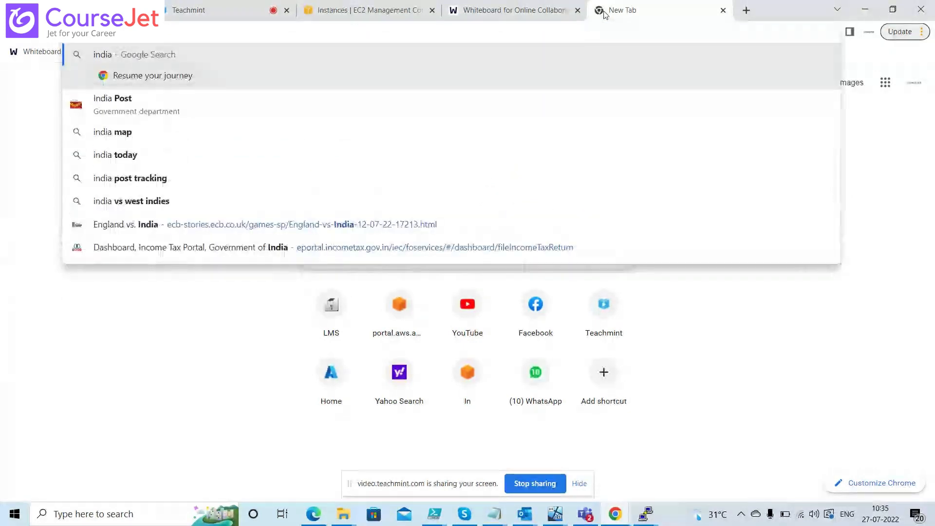
text(internet)
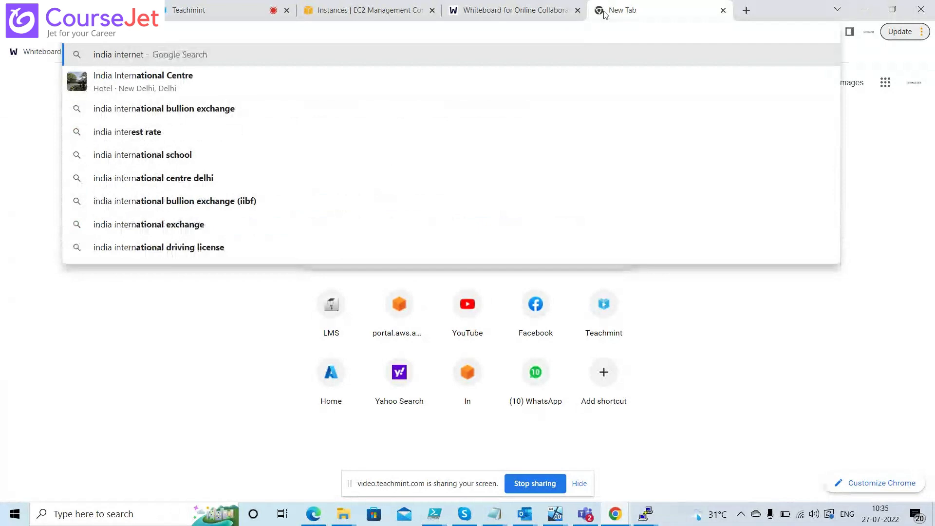
text( service providers)
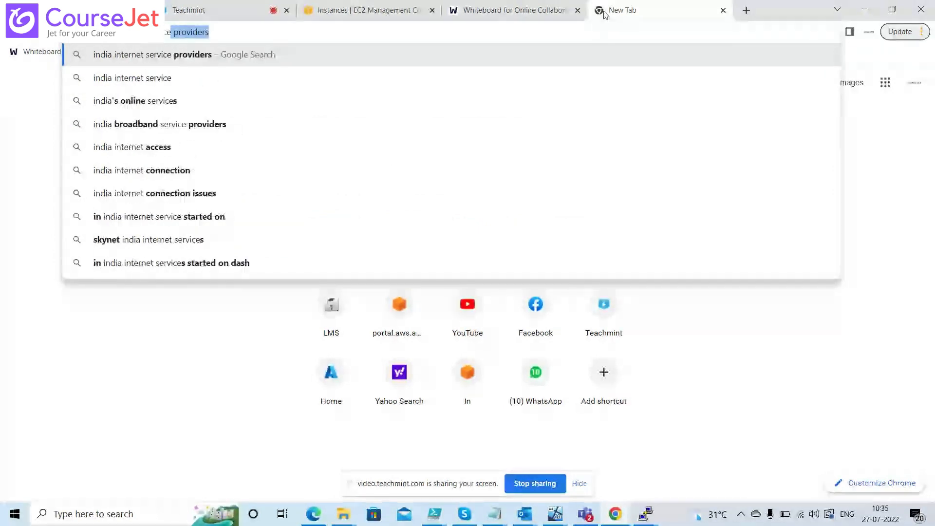
key(Return)
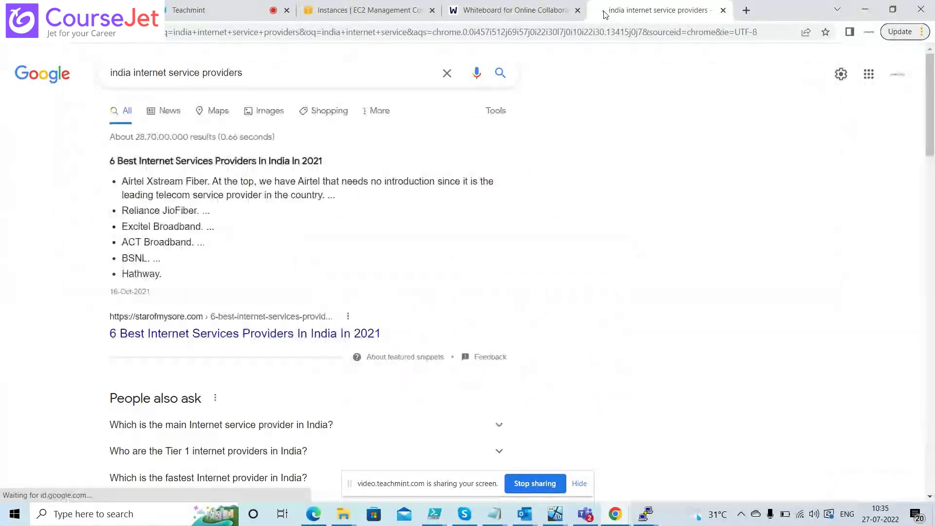
Step: Open the article "6 Best Internet Services Providers In India In 2021", skim the listed providers, and close its tab
click(267, 337)
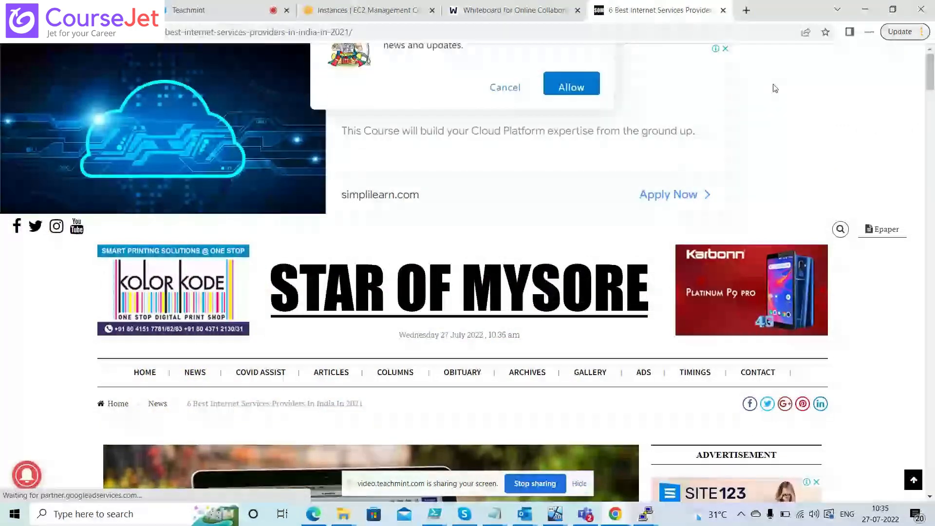
drag(931, 81, 934, 234)
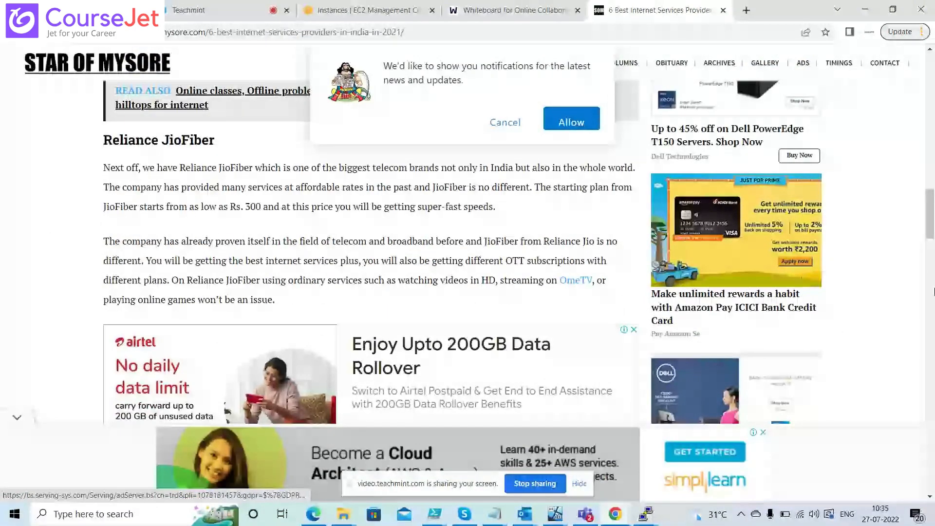
click(933, 256)
drag(933, 256, 933, 257)
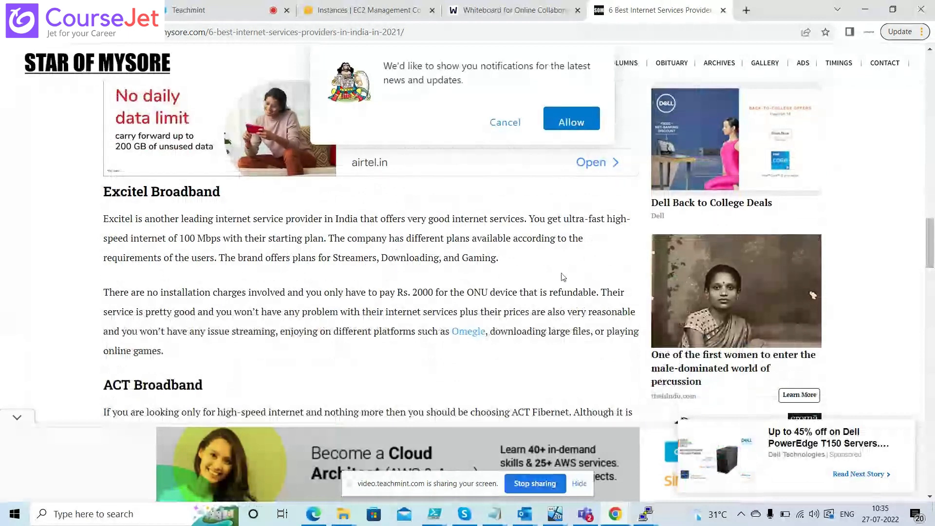
drag(931, 262, 928, 178)
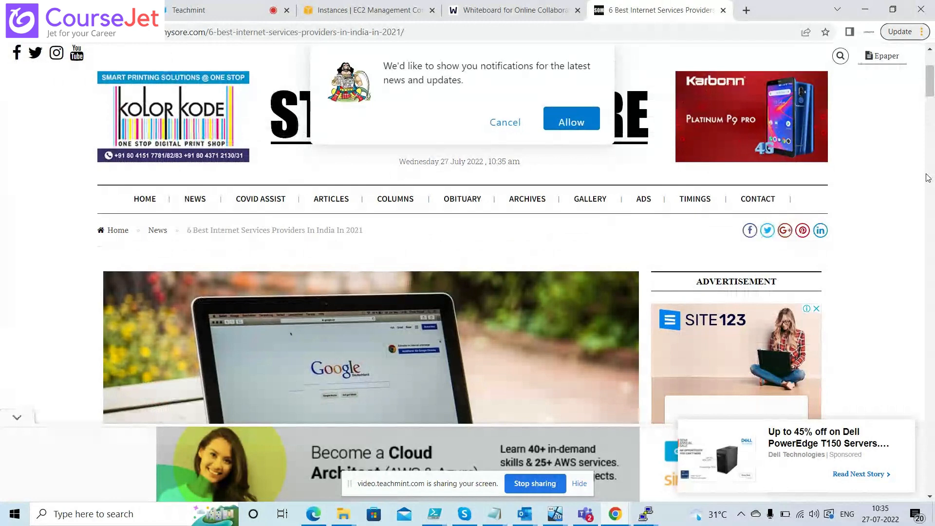
key(ctrl+w)
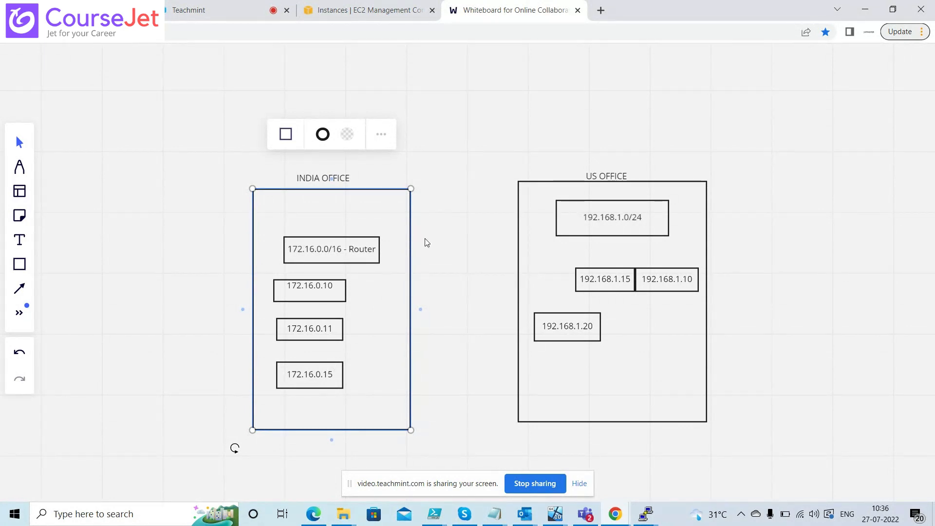
Step: Shift the router box in the India office slightly left to line up with the 172.16.0.10 box
click(349, 252)
drag(348, 252, 333, 255)
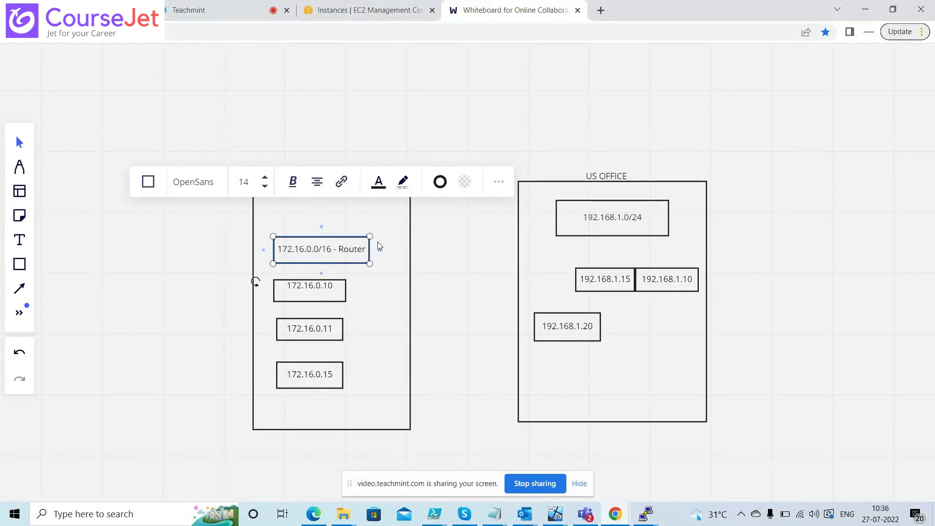
click(557, 255)
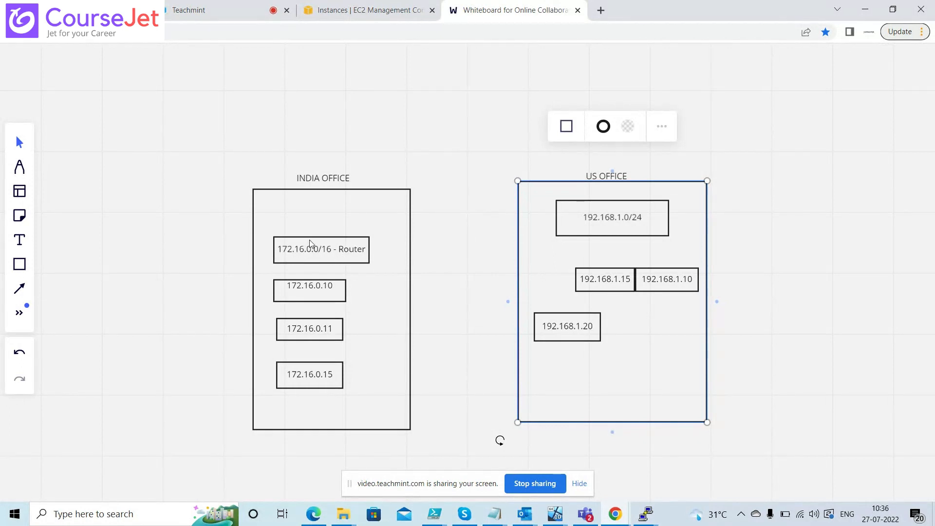
Step: Add the text label 192.45.32.78/16 just above the India office's router box, leaving a small gap between them
drag(217, 207, 29, 240)
click(290, 228)
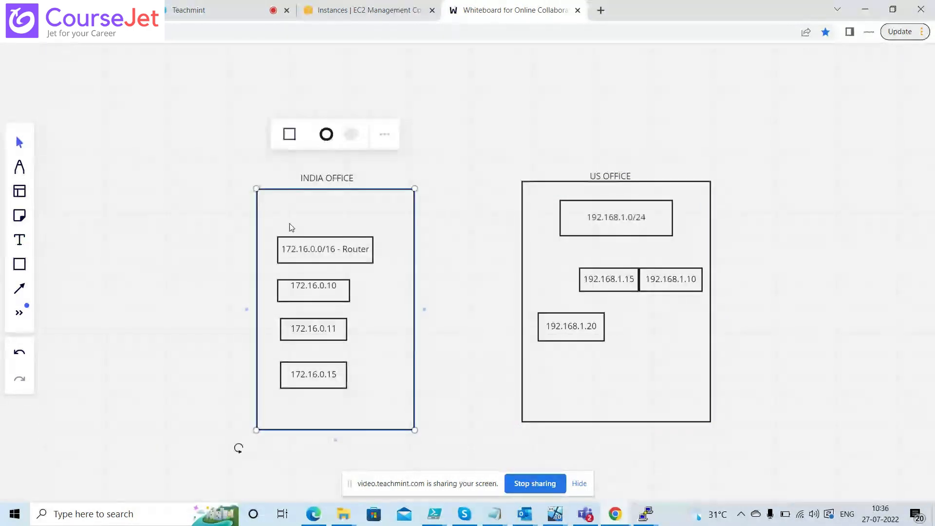
click(19, 240)
click(285, 229)
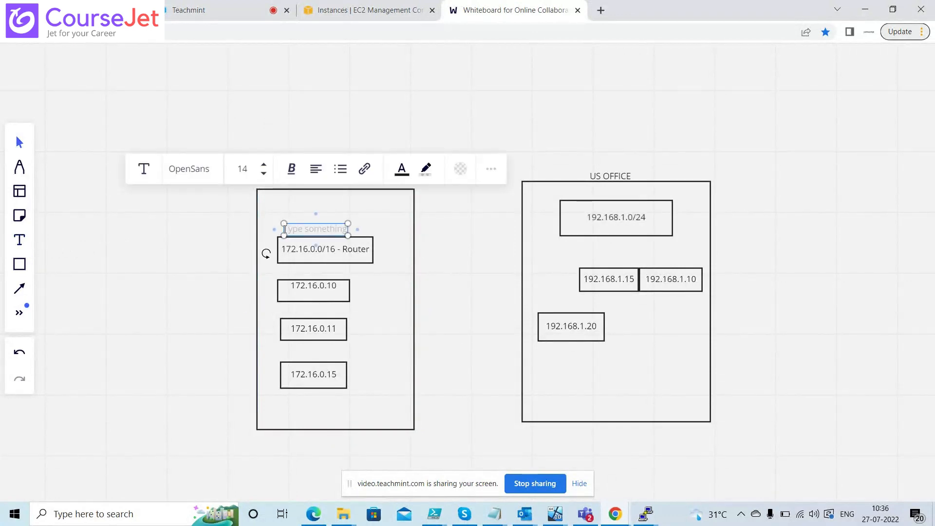
text(192.45)
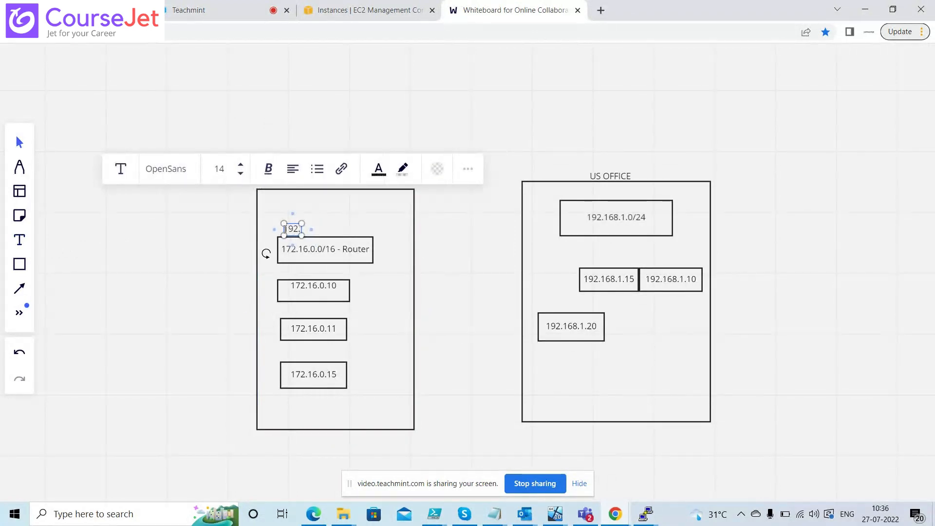
text(.32)
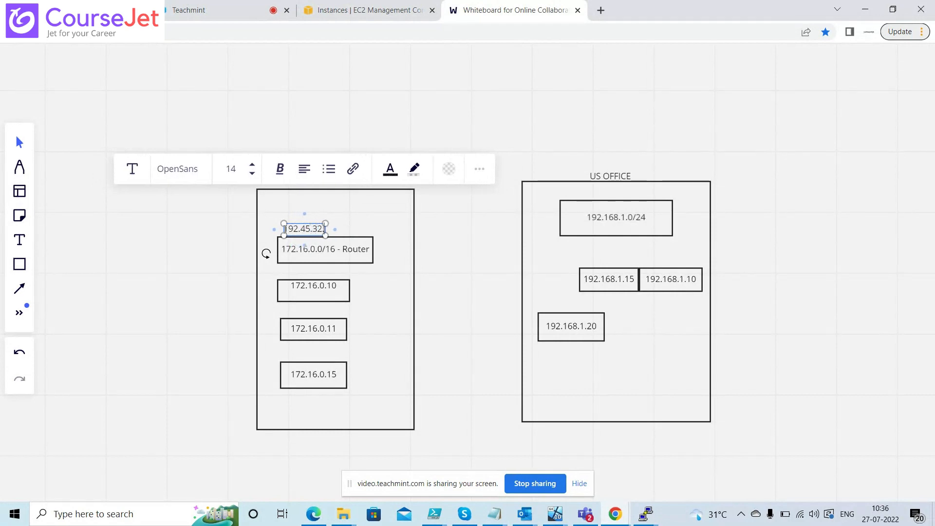
text(.78)
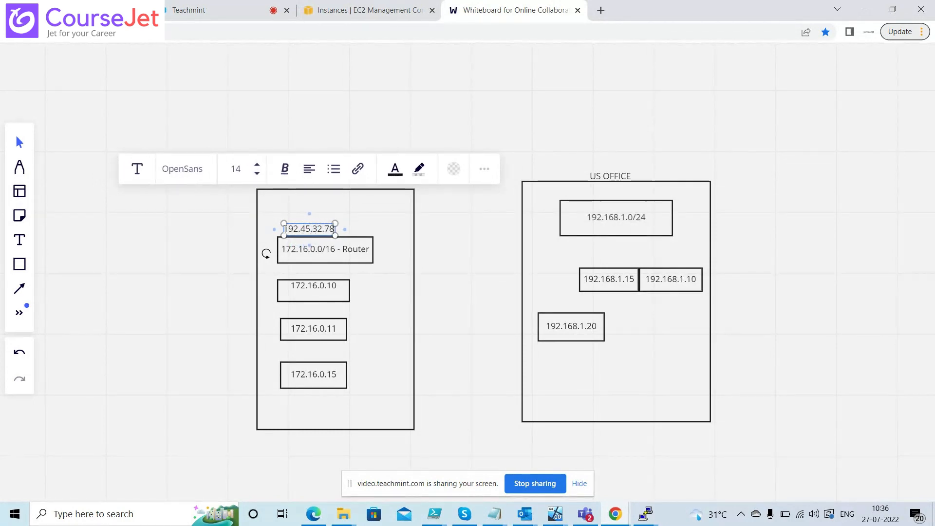
text(/)
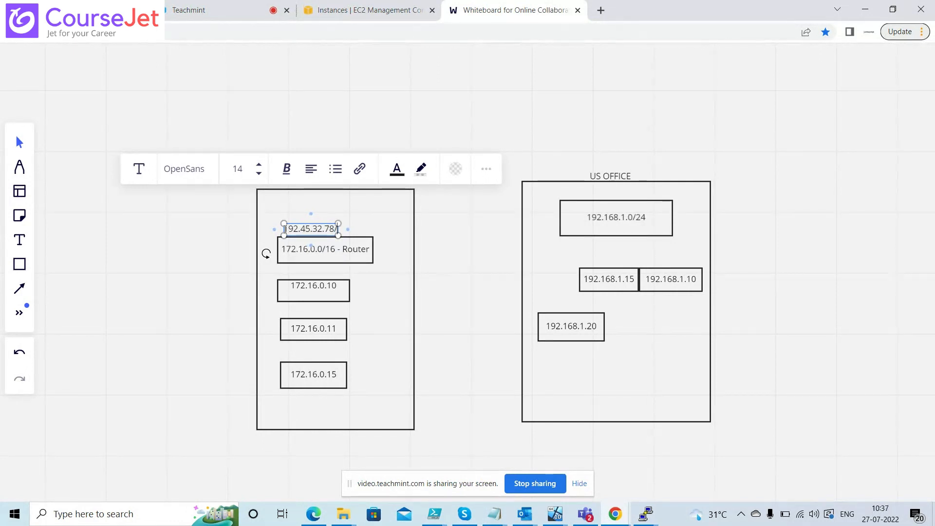
text(16)
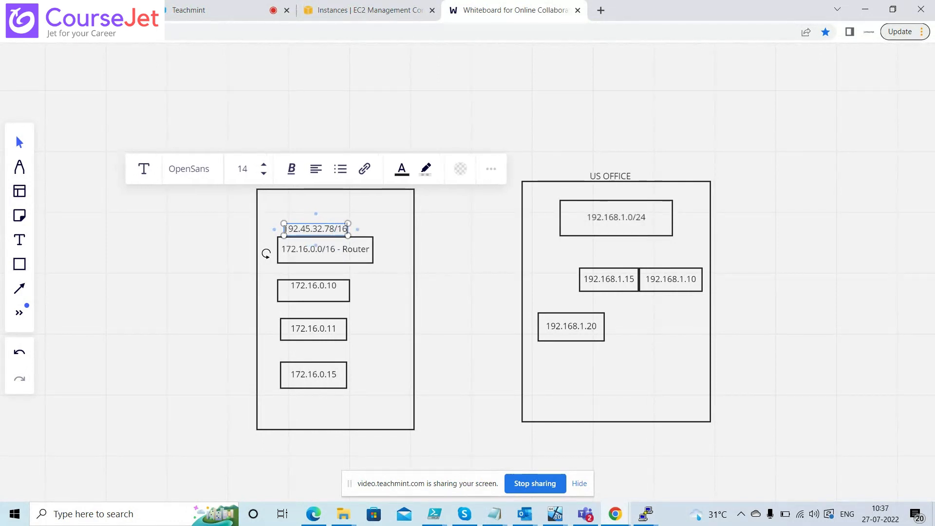
click(208, 250)
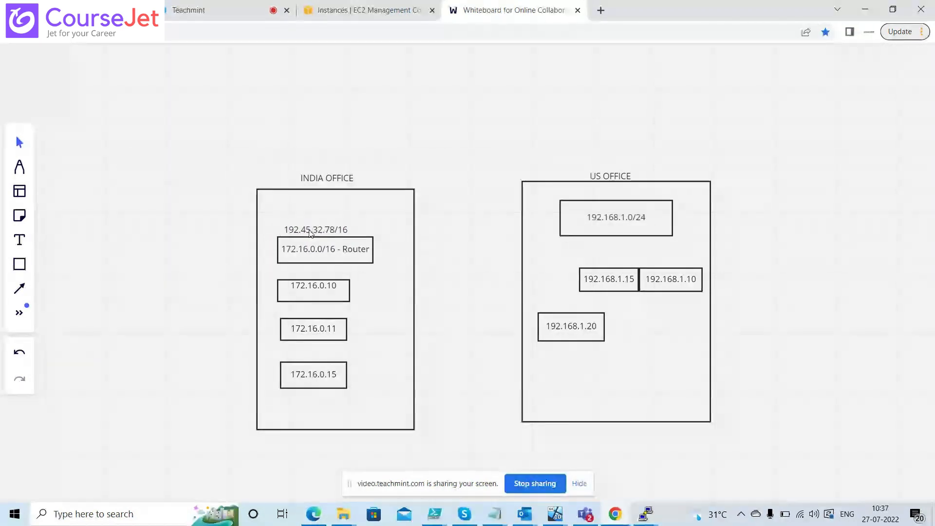
drag(321, 227, 324, 224)
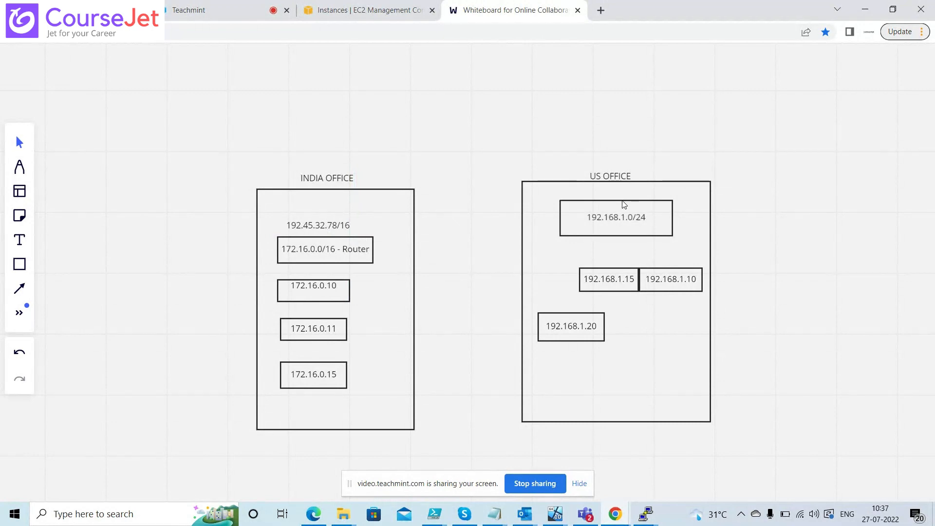
Step: Move the US office's 192.168.1.0/24 box down slightly and place the text label 172.168.45.3/16 above it
drag(624, 204, 624, 215)
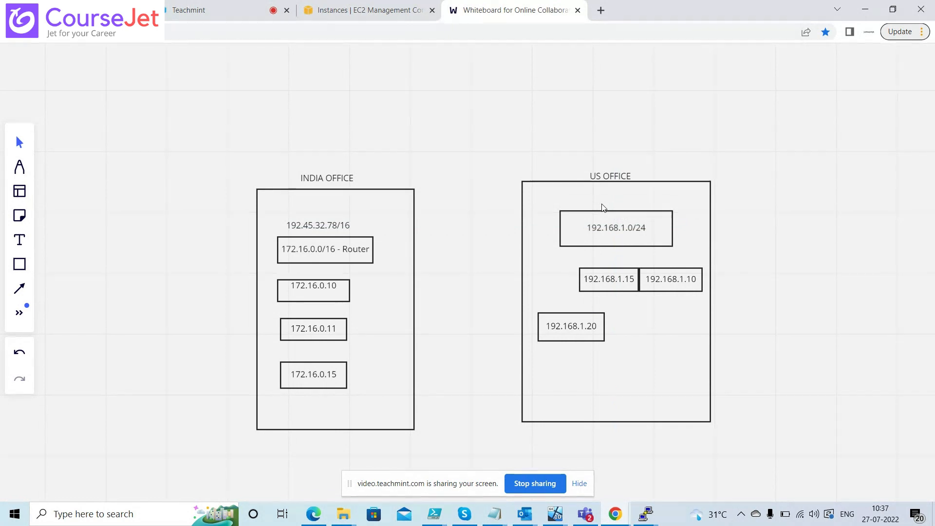
click(19, 240)
click(586, 203)
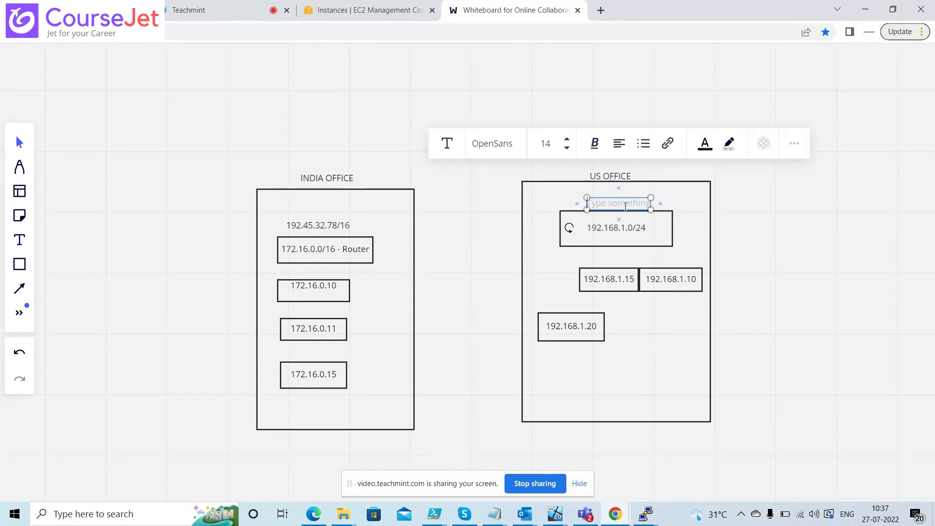
text(172.1)
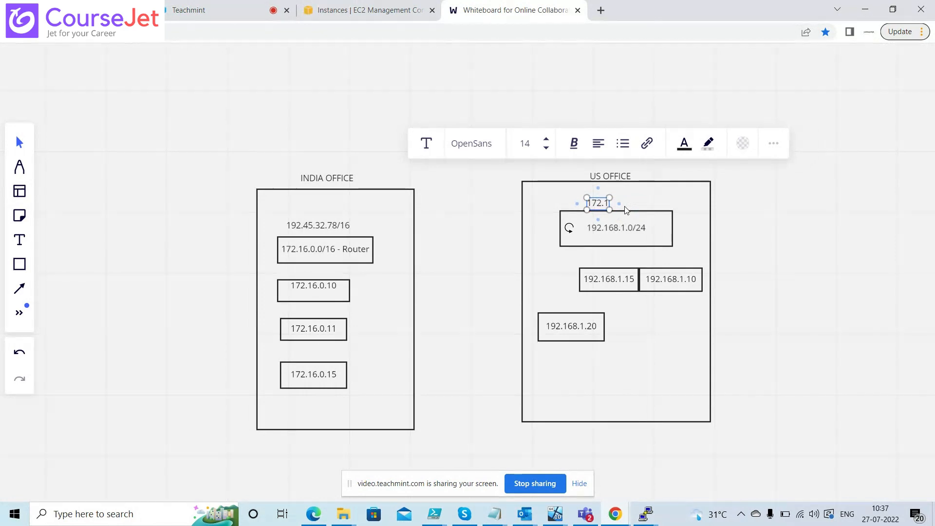
text(68)
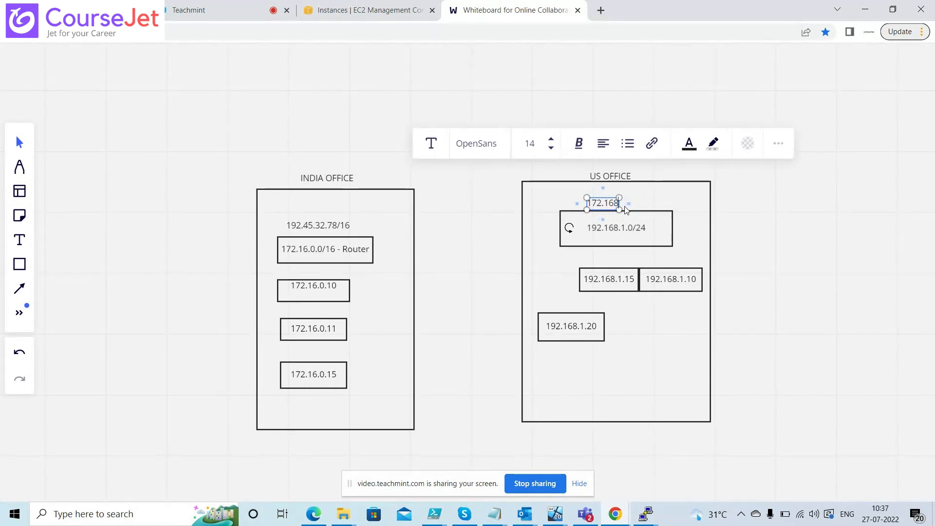
text(.45.3)
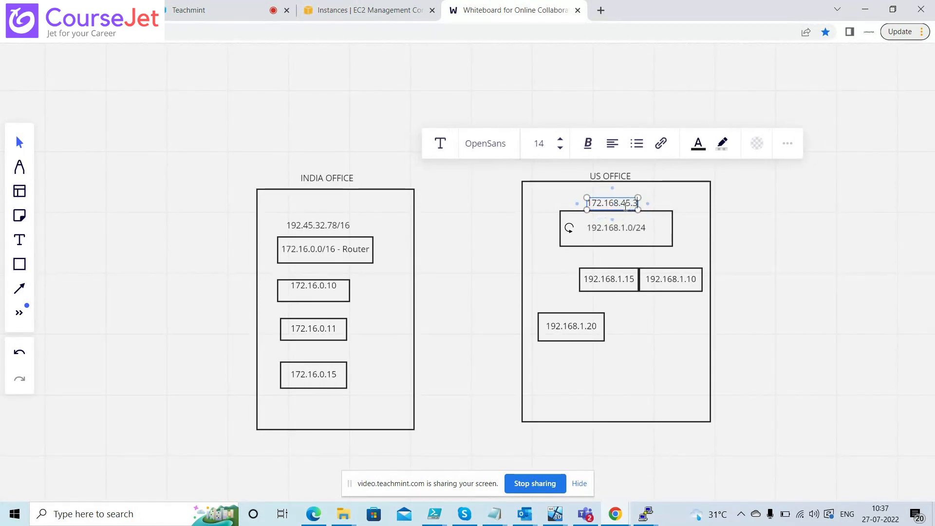
text(/16)
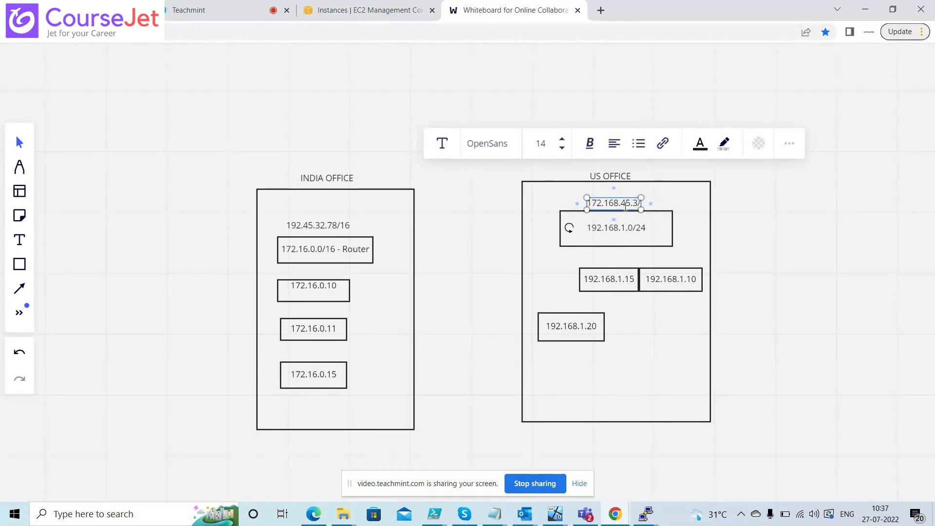
click(469, 202)
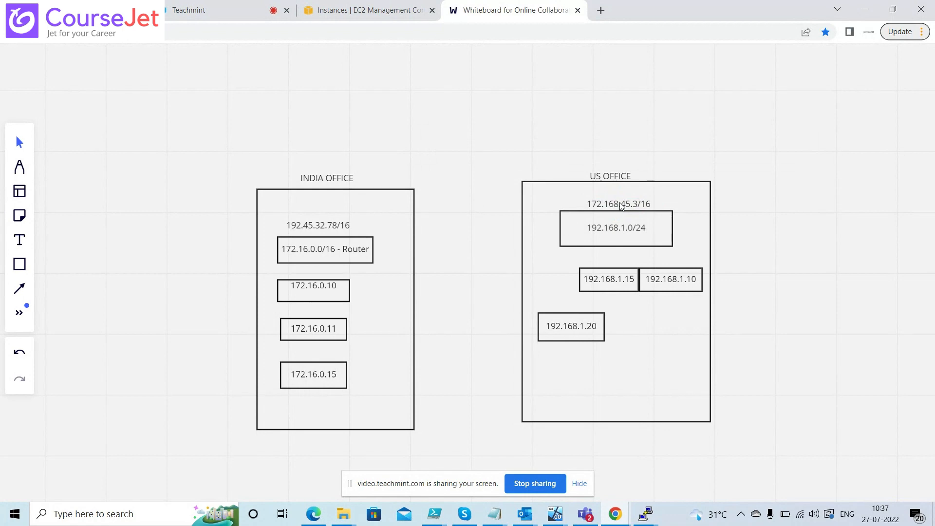
drag(620, 203, 620, 199)
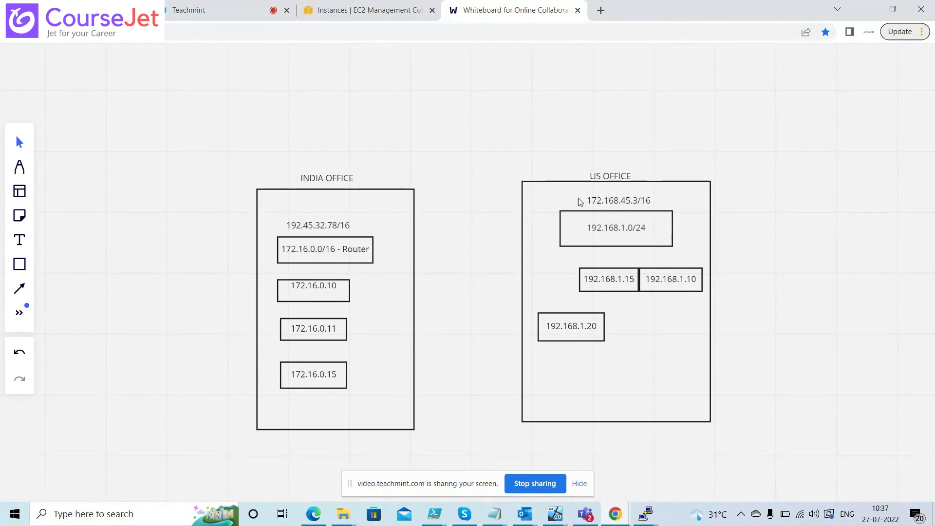
Step: Switch to the AWS EC2 Instances page to view the selected instance's public and private IPv4 addresses
click(633, 203)
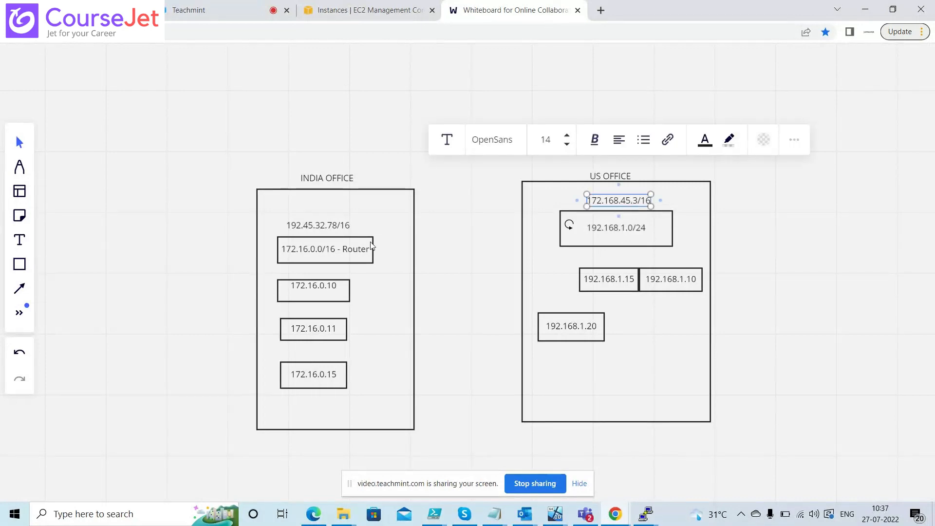
click(339, 227)
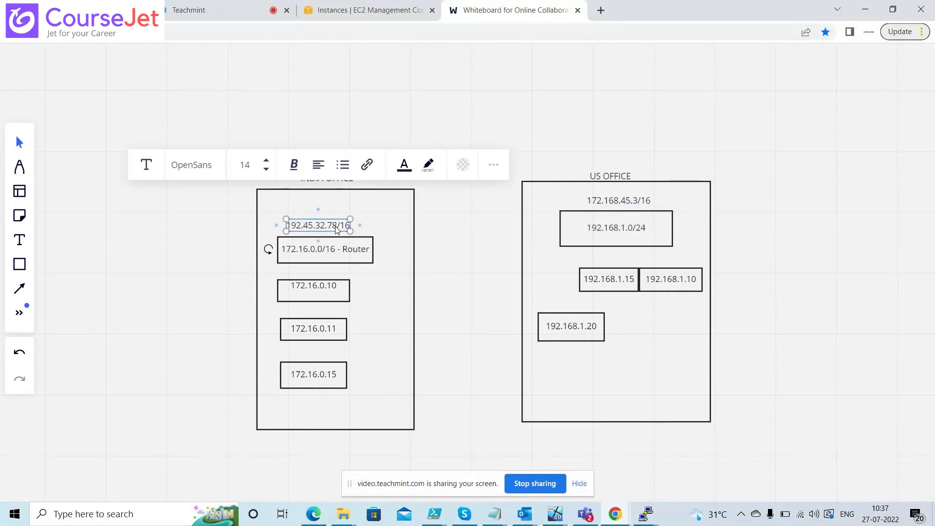
click(358, 11)
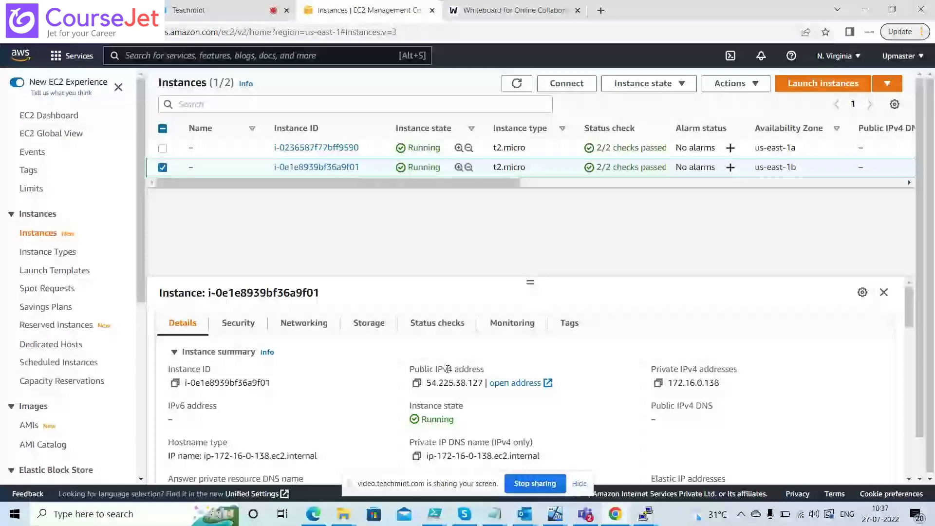
Step: Highlight the instance's public IPv4 address and return to the whiteboard to compare it with both offices' public address labels
drag(427, 383, 481, 383)
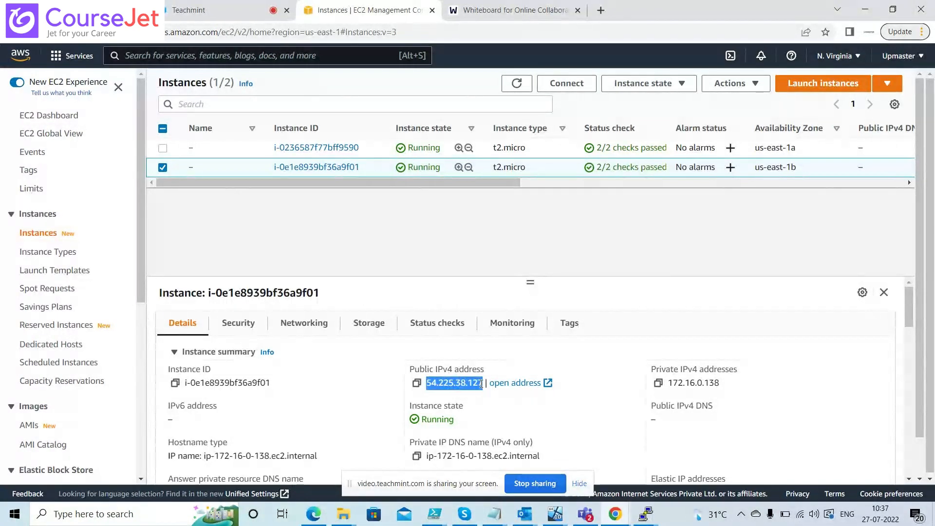
key(ctrl+Tab)
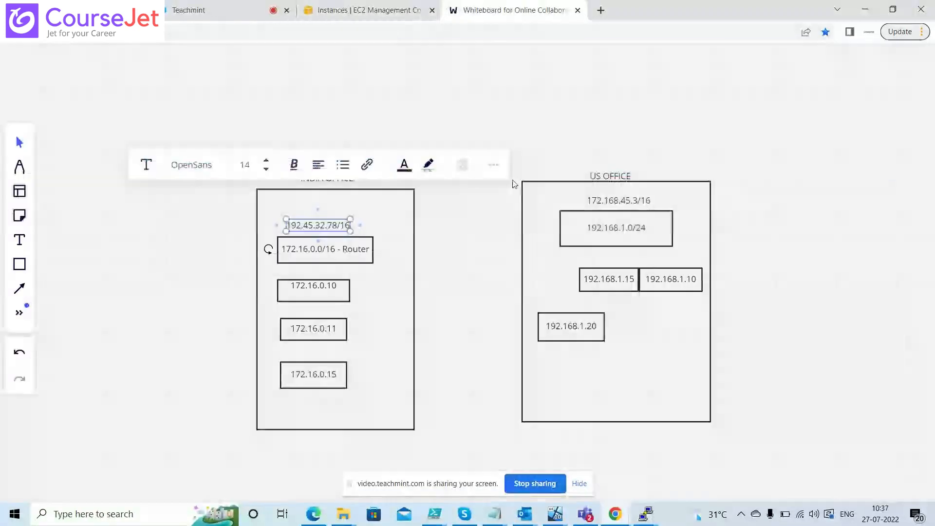
click(344, 251)
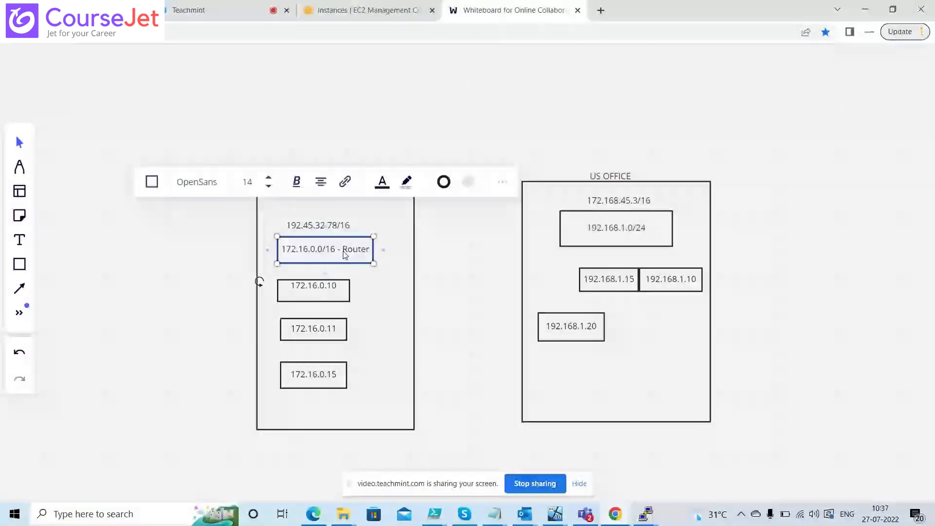
click(632, 201)
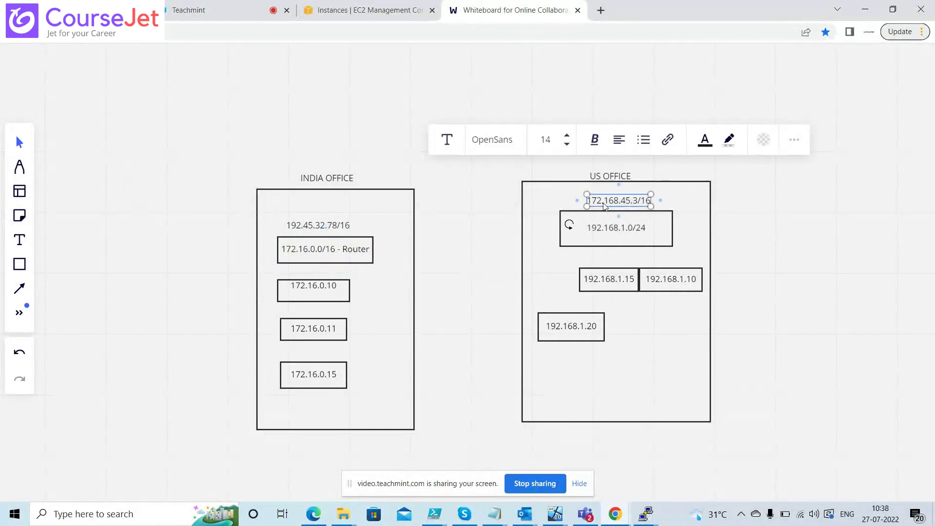
click(338, 227)
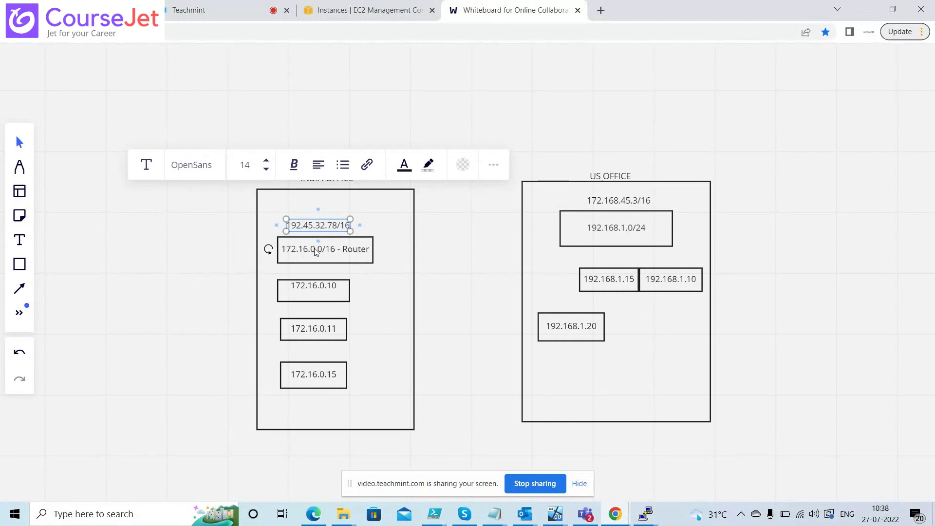
click(461, 203)
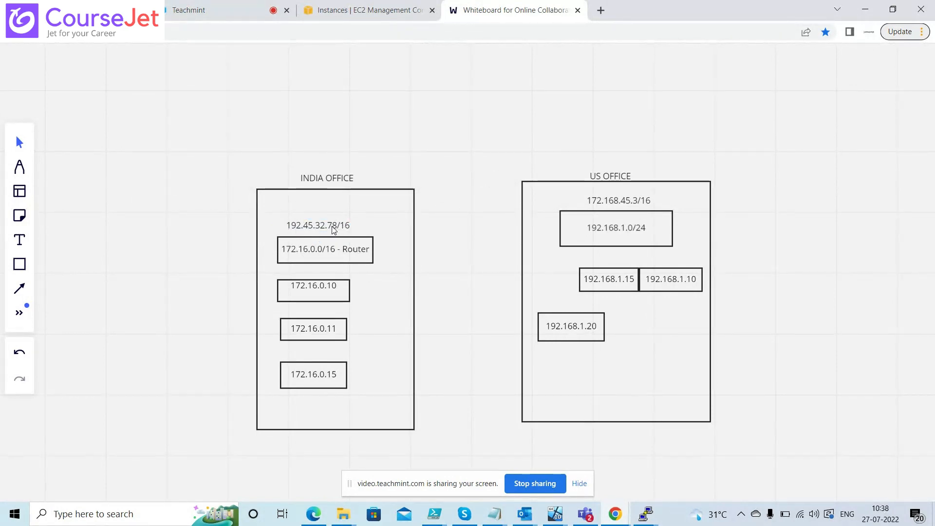
Step: Move the India office's 192.45.32.78/16 label slightly up and right so it is centered above the router box
drag(333, 225, 337, 222)
drag(336, 221, 337, 218)
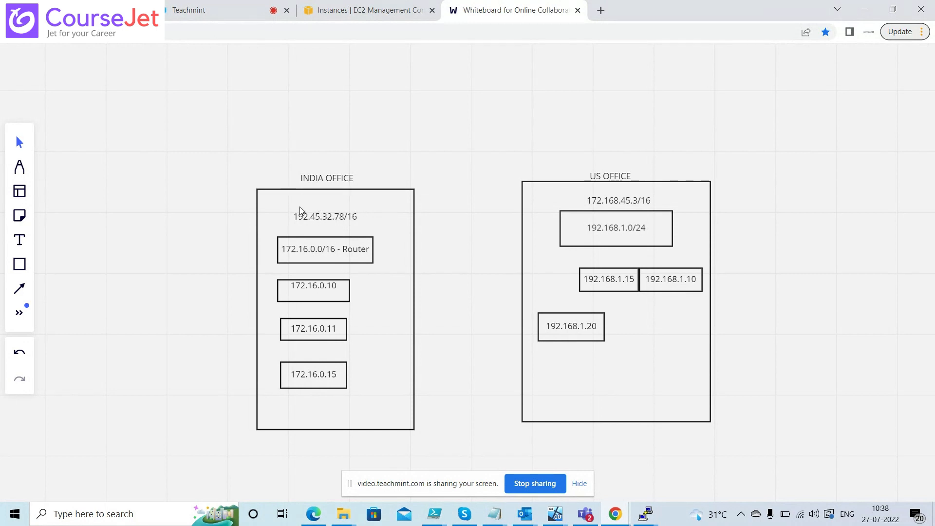
click(330, 218)
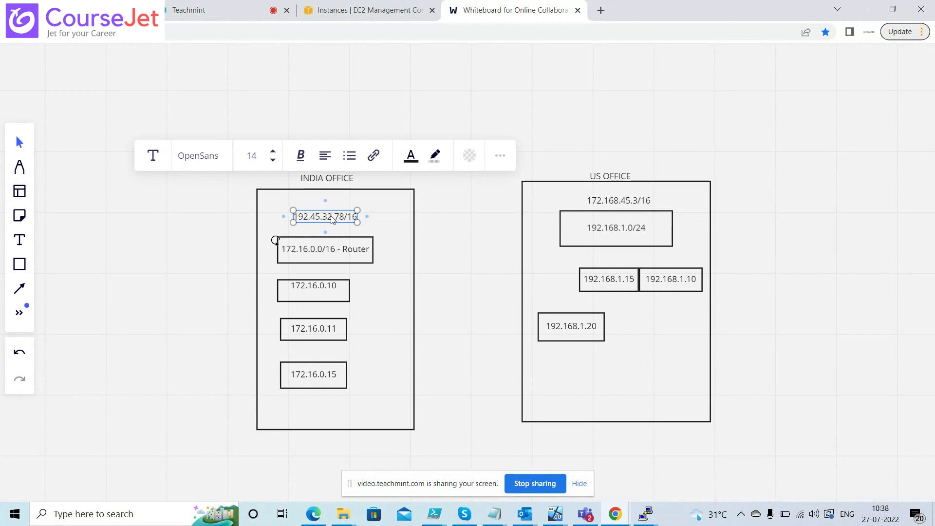
Step: Examine the India office's router box and the public address labels above both offices' network boxes
click(318, 251)
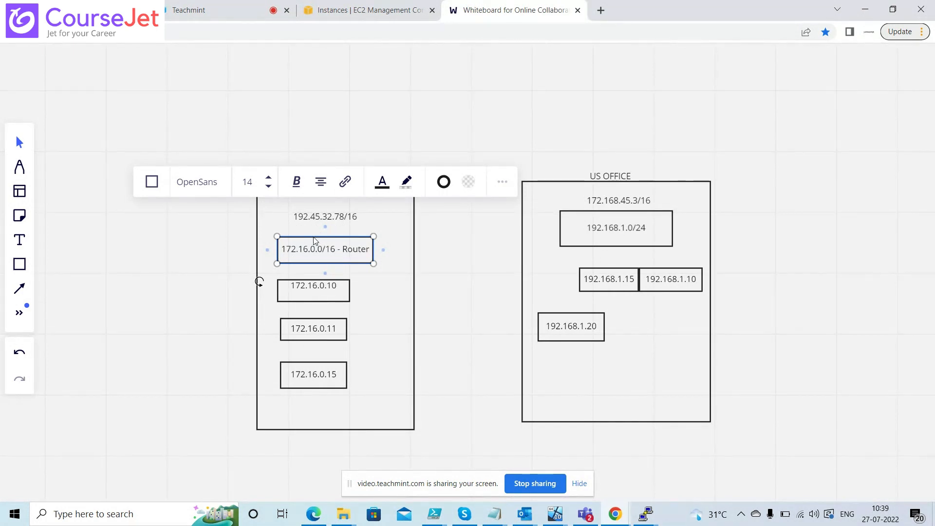
click(348, 221)
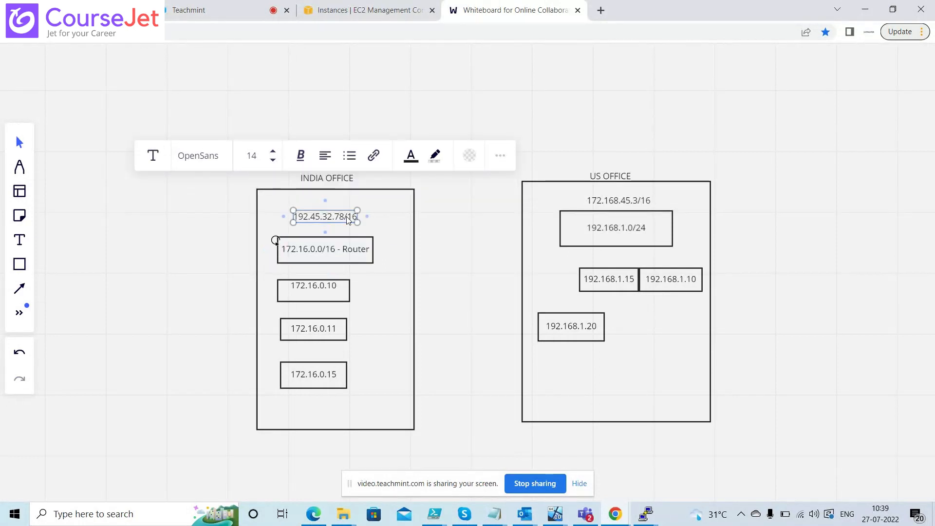
click(628, 200)
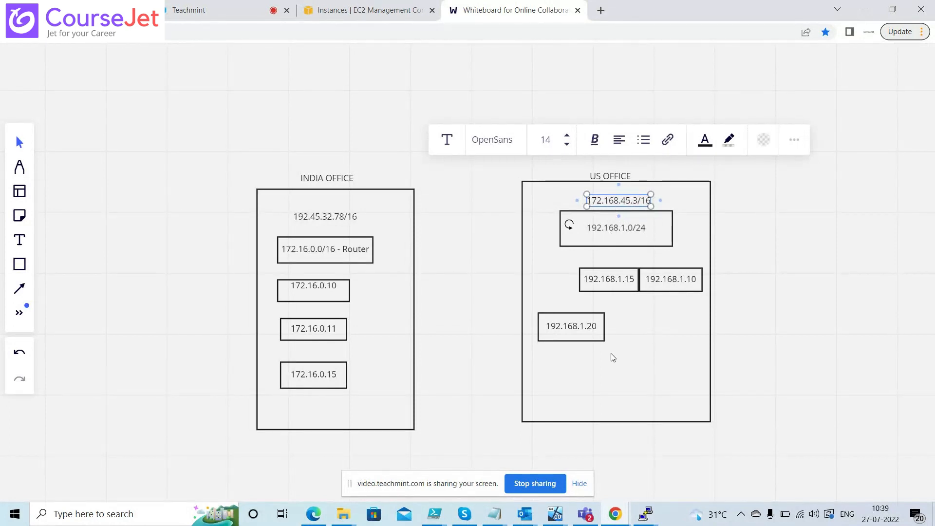
click(615, 199)
click(379, 220)
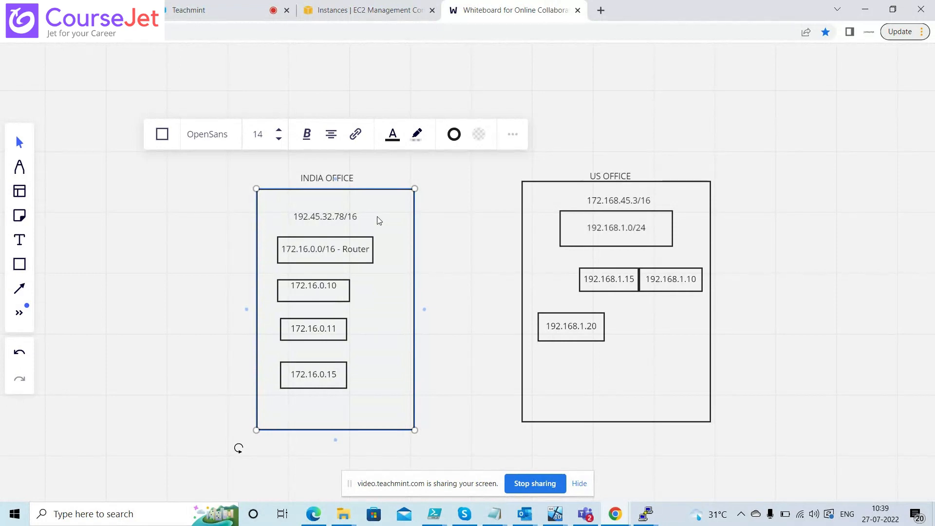
Step: Copy the US office's 172.168.45.3/16 label and place the copy across the India office's right edge, beside its public address
click(629, 203)
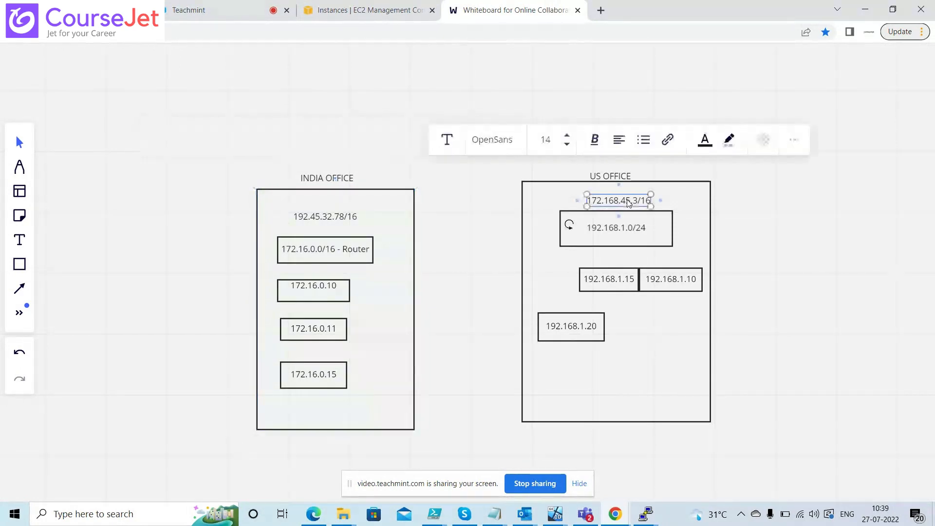
double_click(629, 202)
click(628, 200)
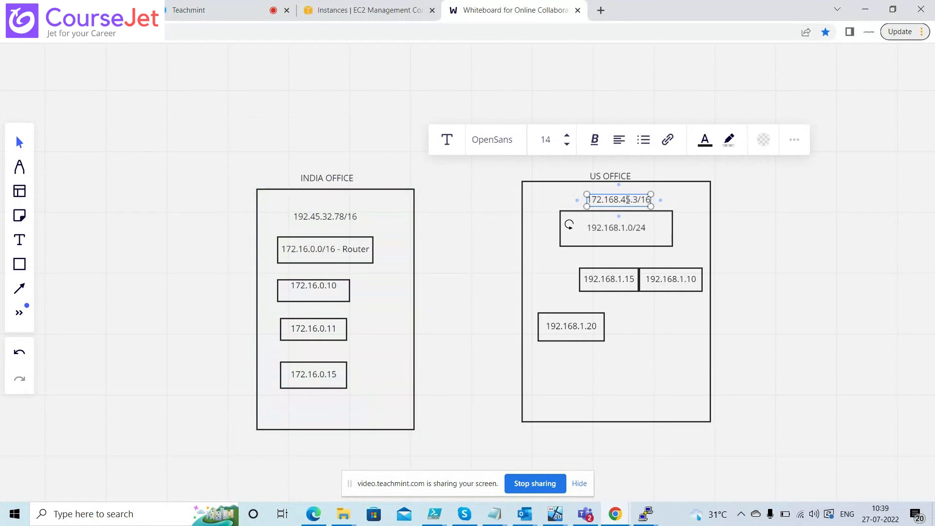
double_click(628, 200)
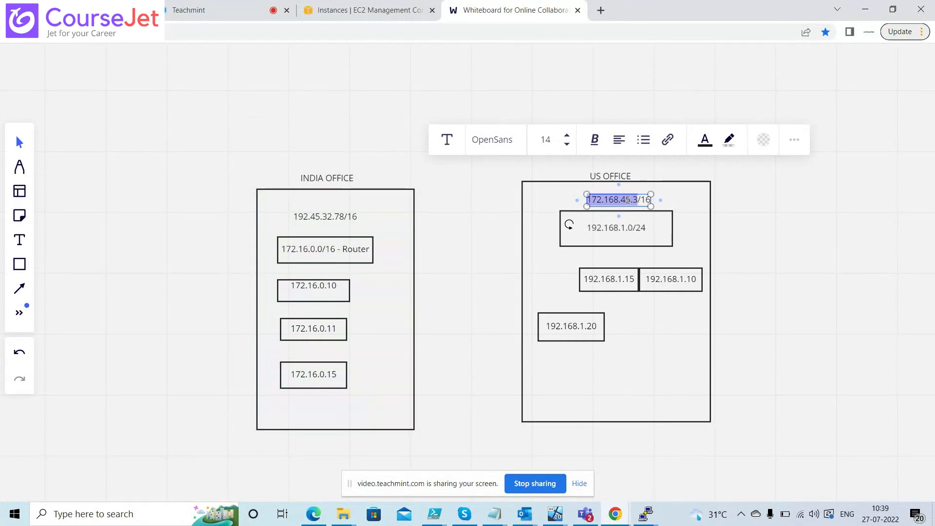
key(ctrl+a)
key(ctrl+c)
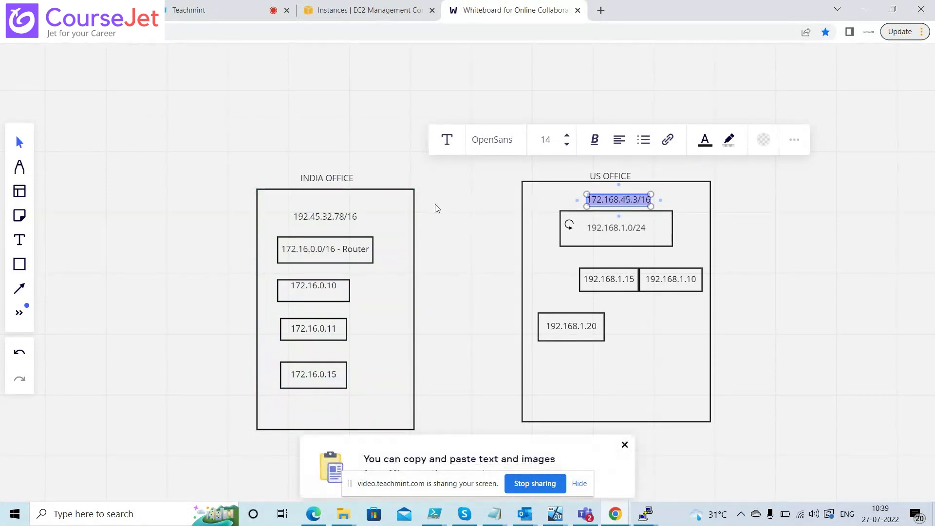
click(381, 221)
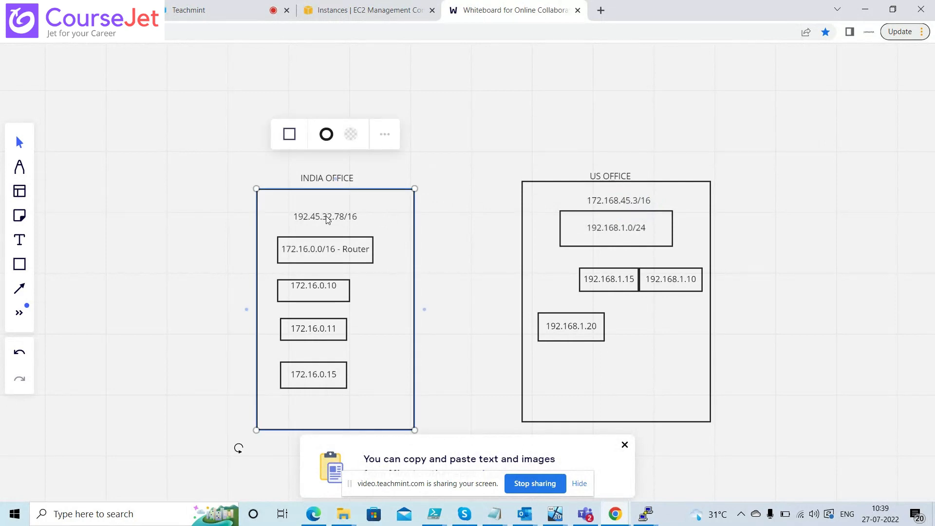
key(ctrl+v)
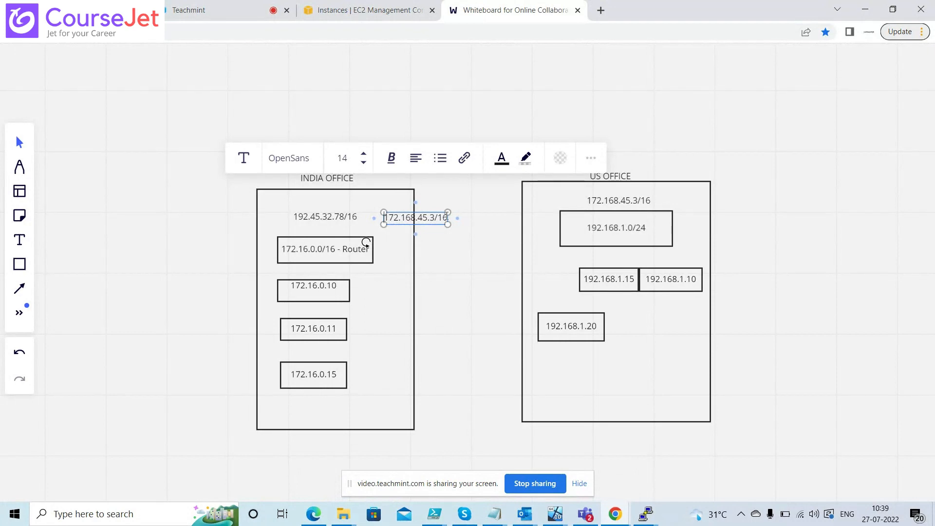
drag(447, 217, 386, 212)
click(384, 213)
Step: Copy the India office's 192.45.32.78/16 label and place the copy across the US office's left edge, near its 192.168.1.0/24 box
click(333, 250)
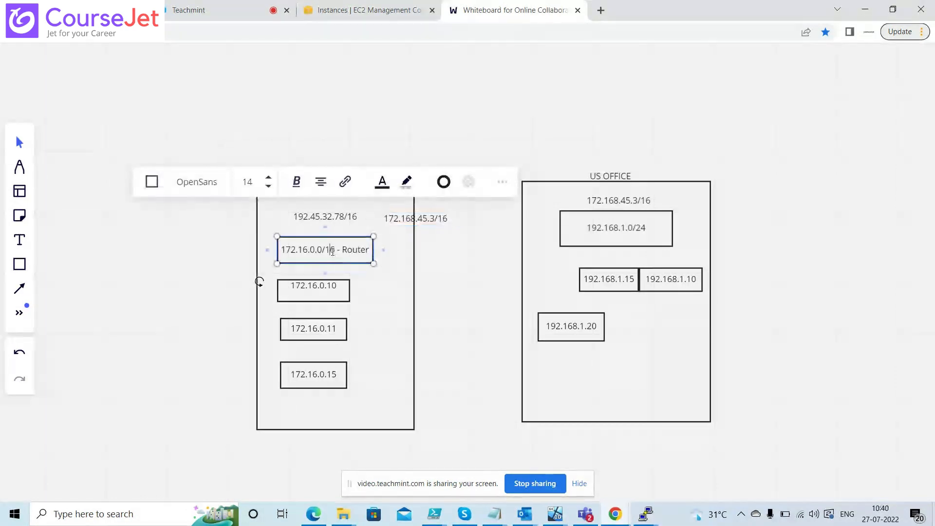
click(389, 239)
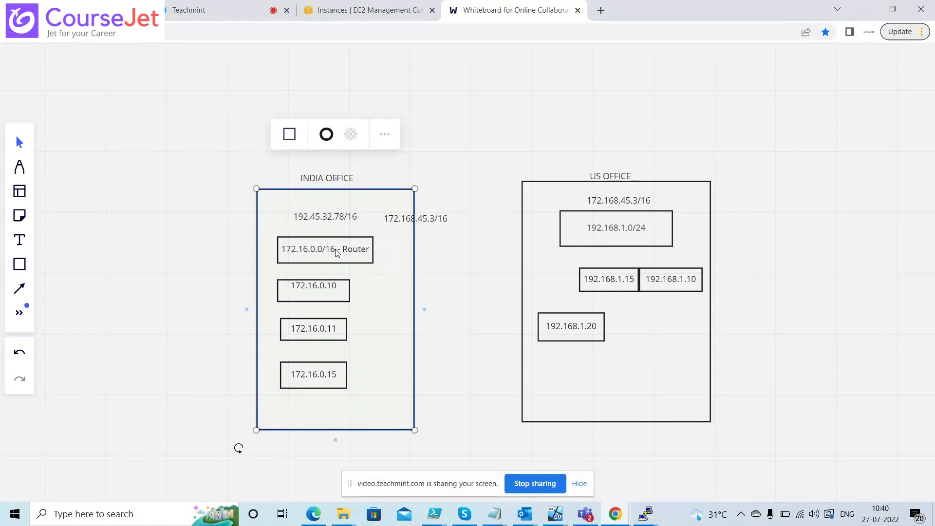
click(339, 220)
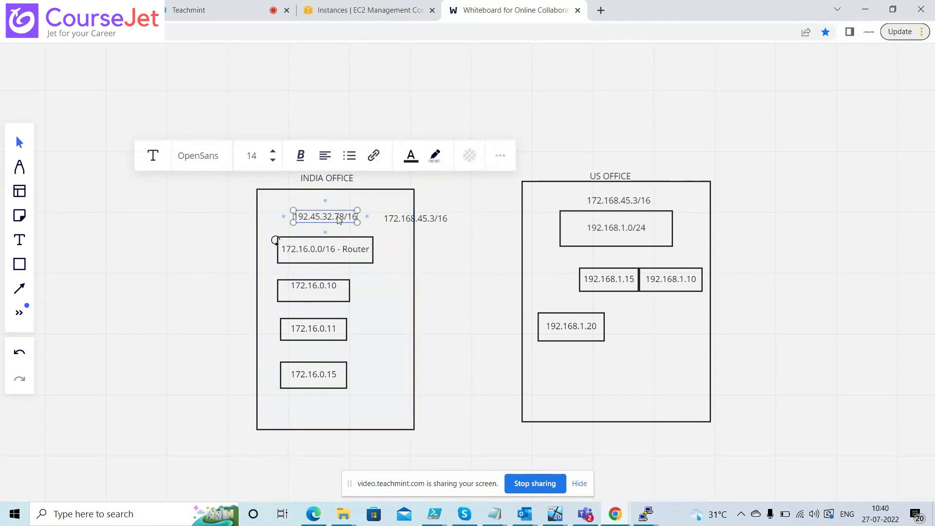
key(ctrl+v)
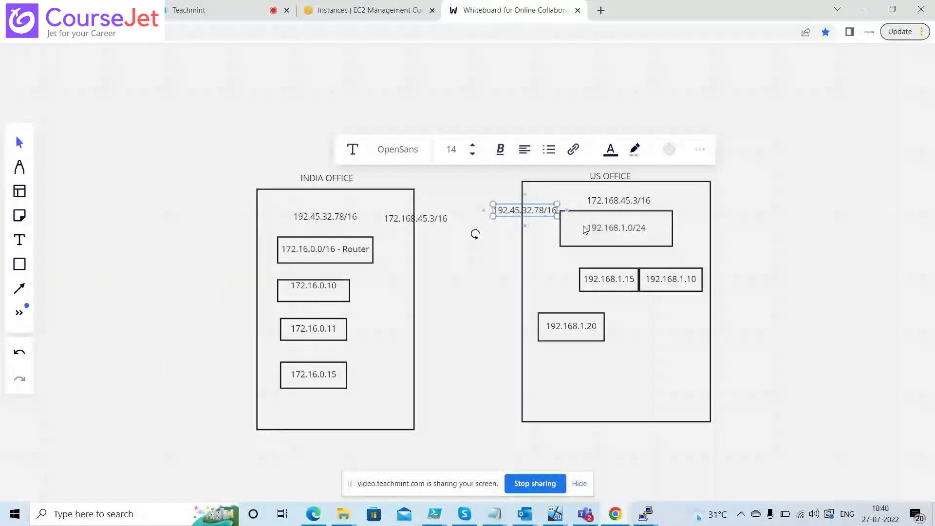
Step: Examine how each office's original and copied public address labels relate to the two network boxes
click(345, 220)
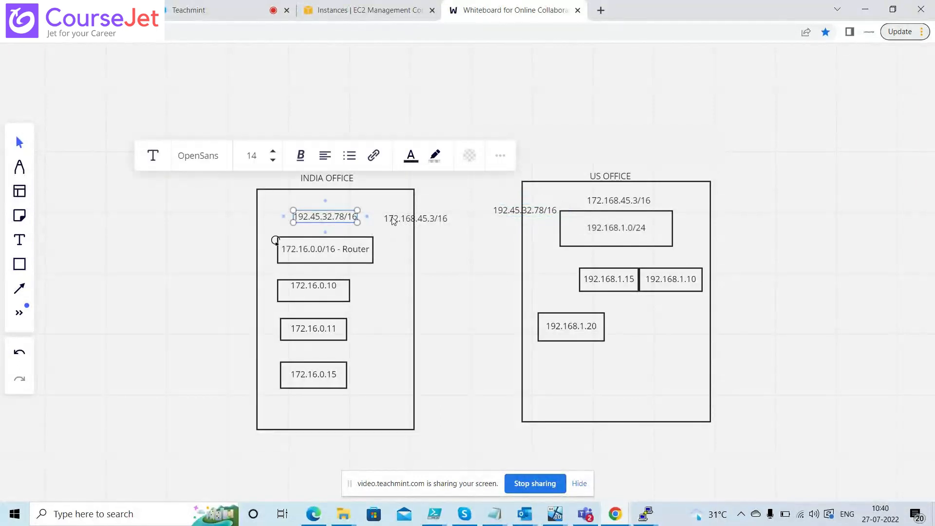
click(394, 220)
click(603, 224)
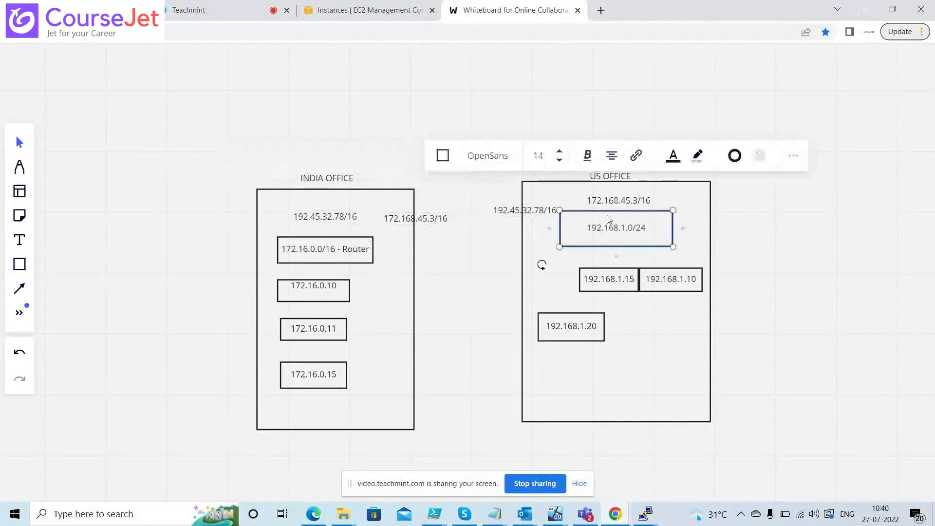
click(636, 200)
click(542, 210)
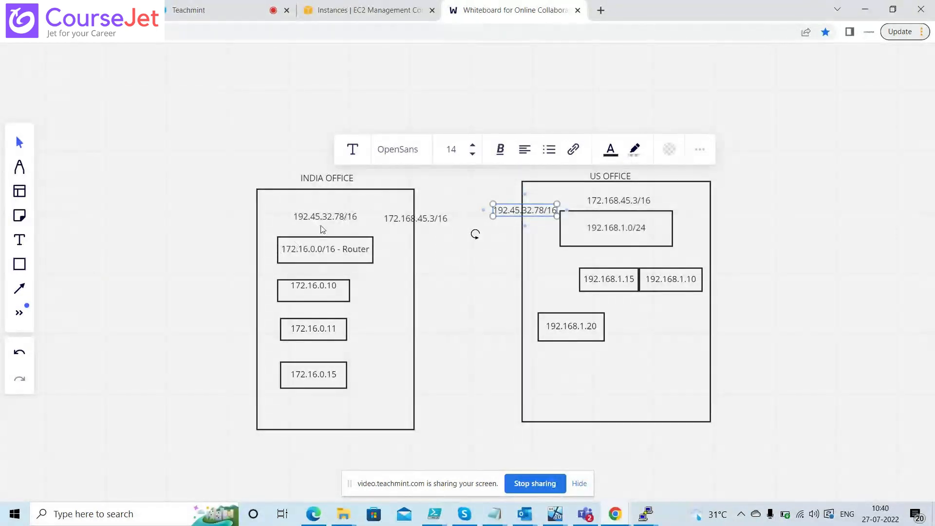
click(306, 251)
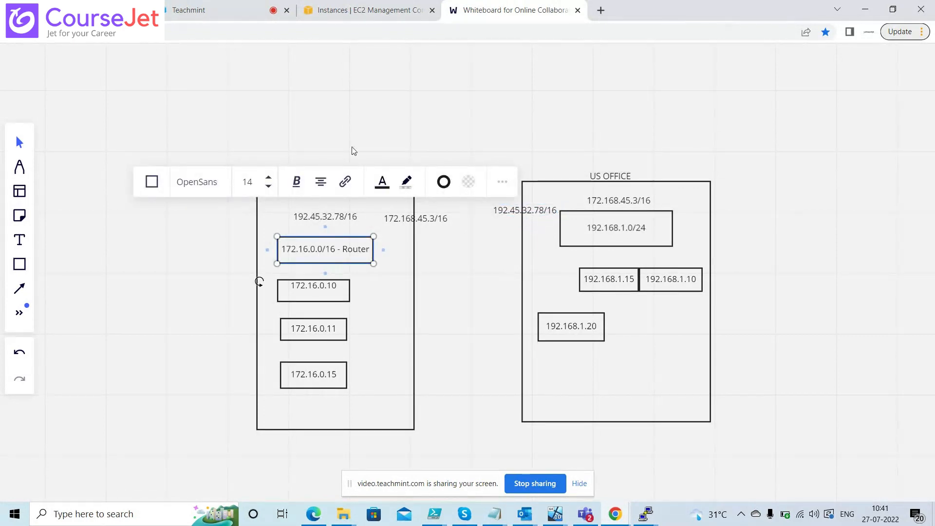
click(415, 220)
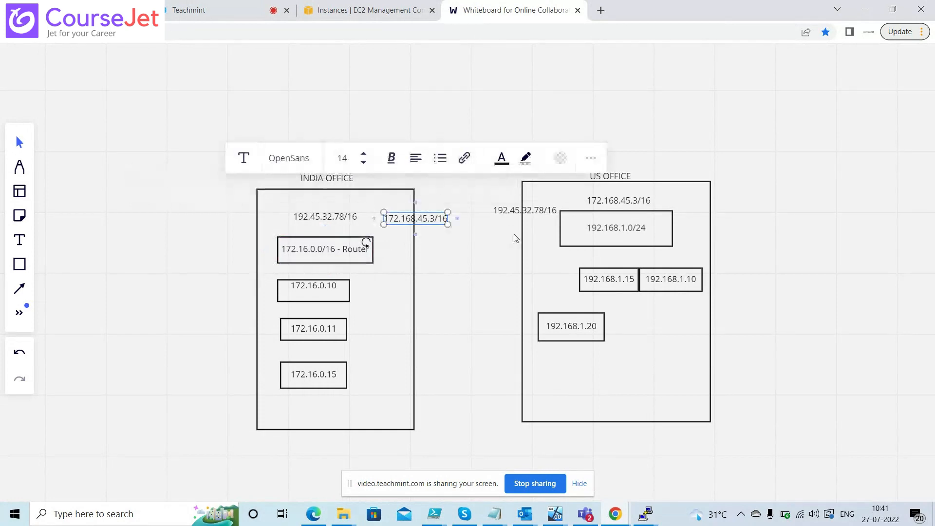
click(604, 229)
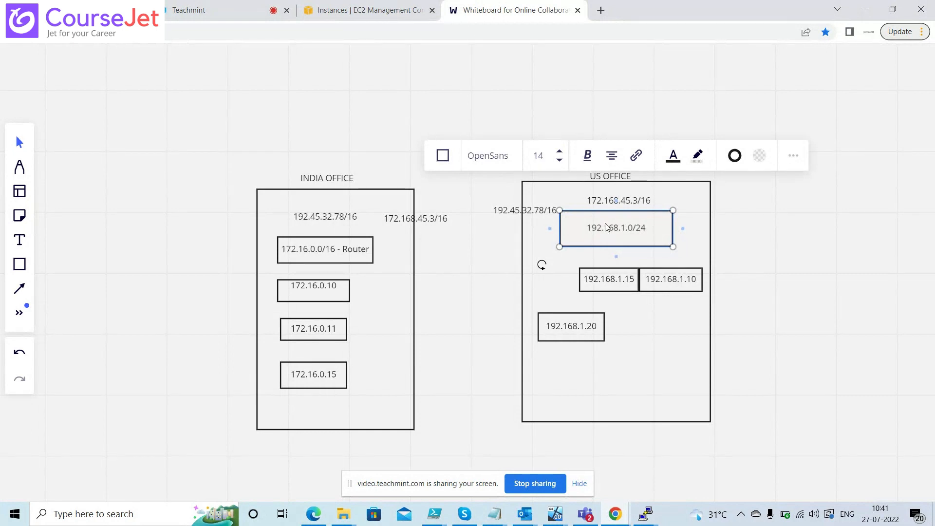
click(607, 202)
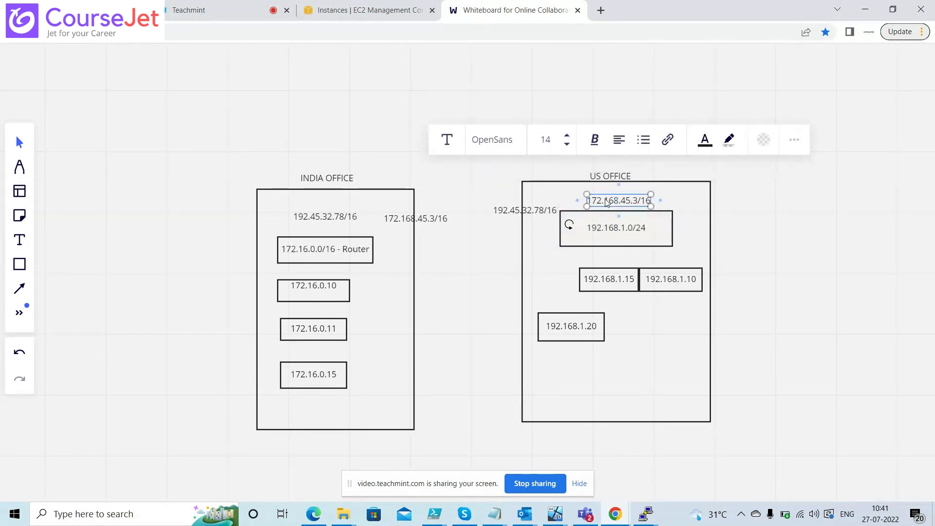
click(336, 217)
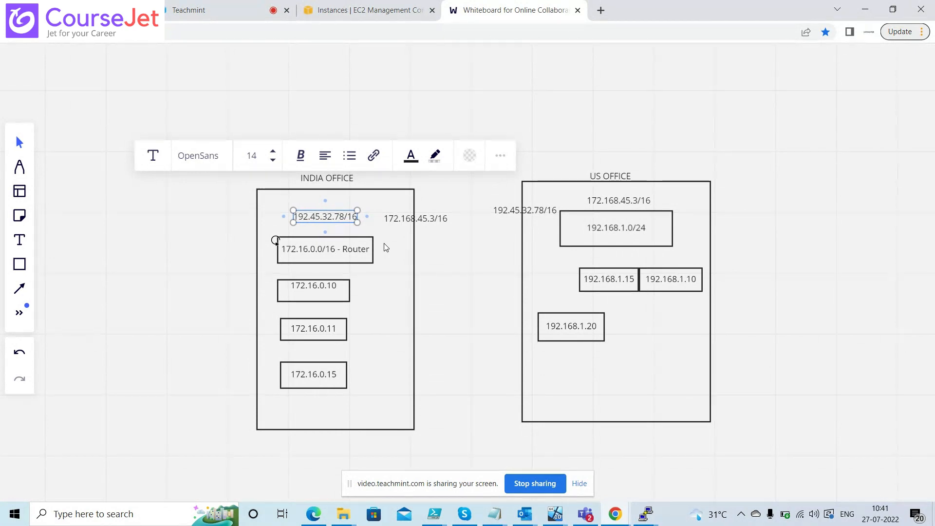
right_click(197, 40)
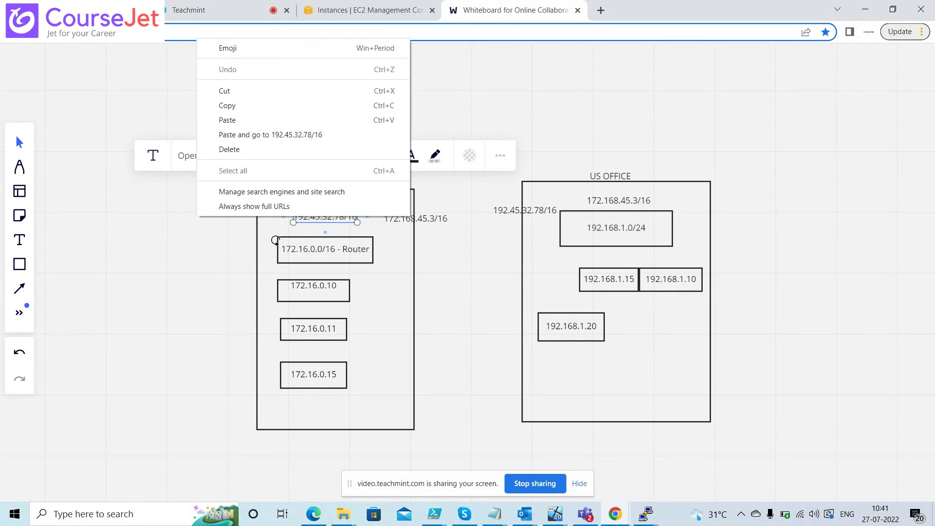
click(173, 33)
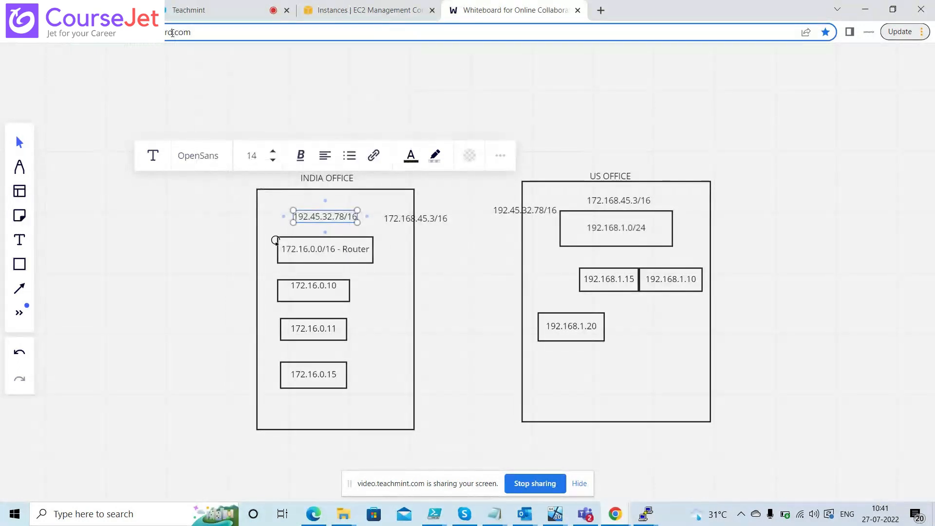
key(ctrl+a)
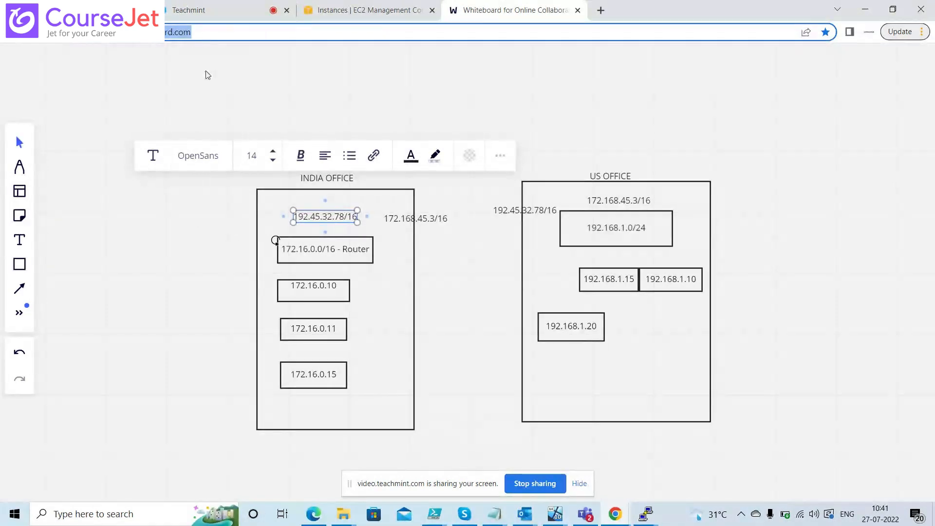
key(alt+Tab)
Step: Find cmd through the Windows search and open a Command Prompt window
key(super)
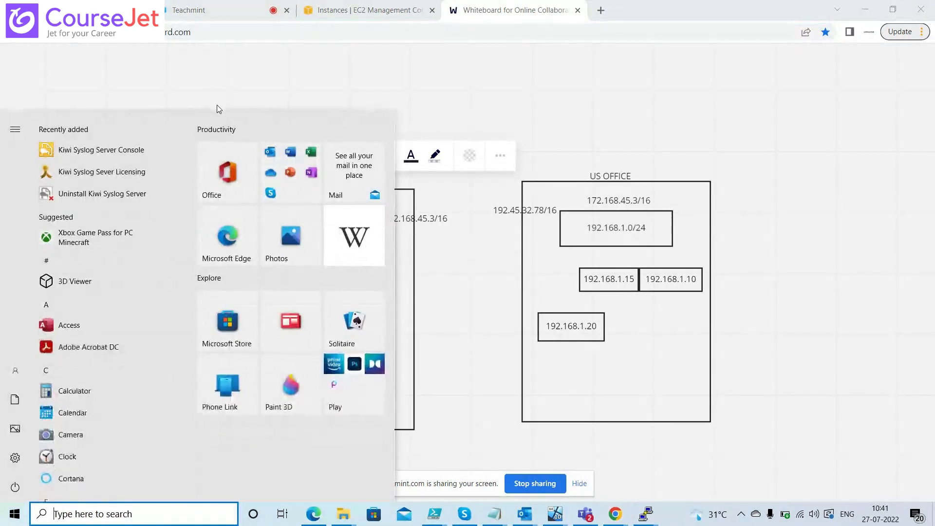
text(cmd)
key(Return)
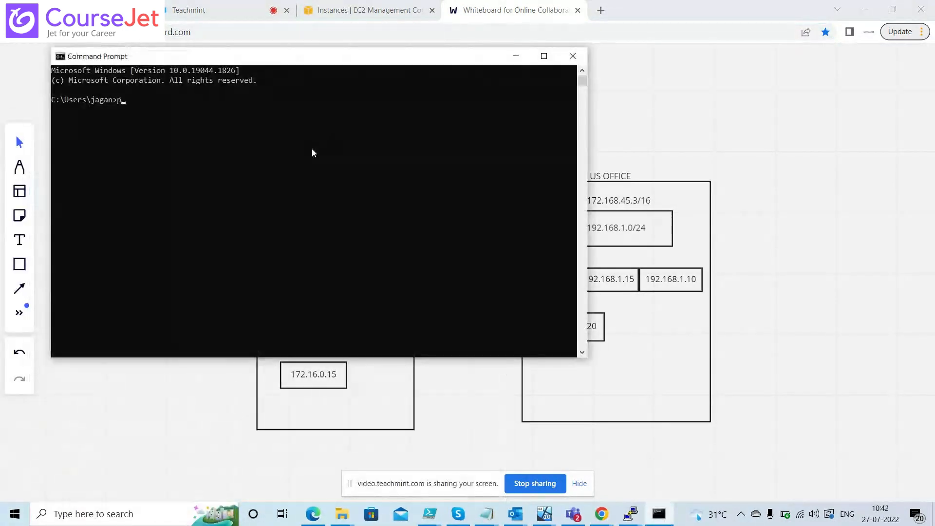
text(ping)
text(https://webwhiteboard.com/)
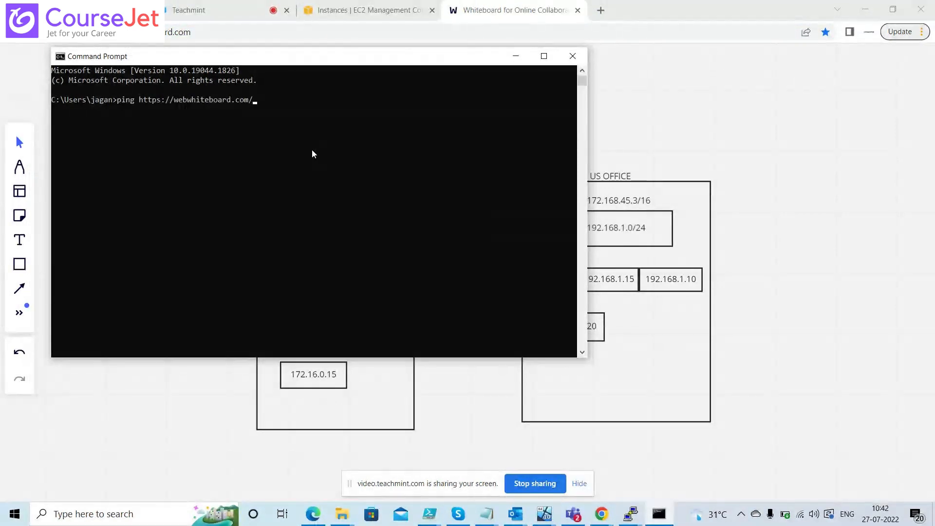
key(BackSpace)
key(Left)
key(Left)
key(Left)
key(Left)
key(Left)
key(Left)
key(Left)
key(Left)
key(BackSpace)
key(BackSpace)
key(BackSpace)
key(BackSpace)
key(BackSpace)
key(BackSpace)
key(BackSpace)
key(BackSpace)
key(Return)
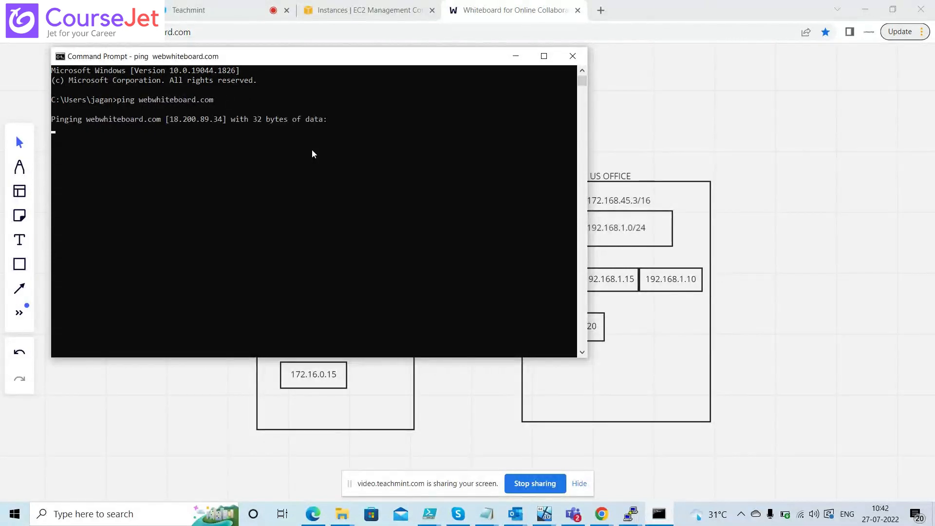
Step: Examine the IP address resolved for webwhiteboard.com beside the office diagram, and close the Command Prompt
drag(225, 123, 173, 125)
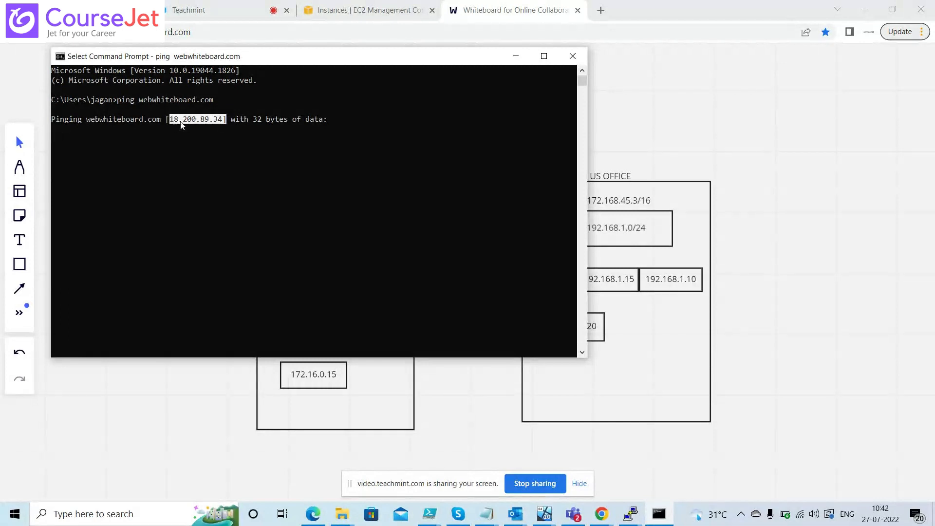
double_click(205, 123)
drag(267, 60, 525, 78)
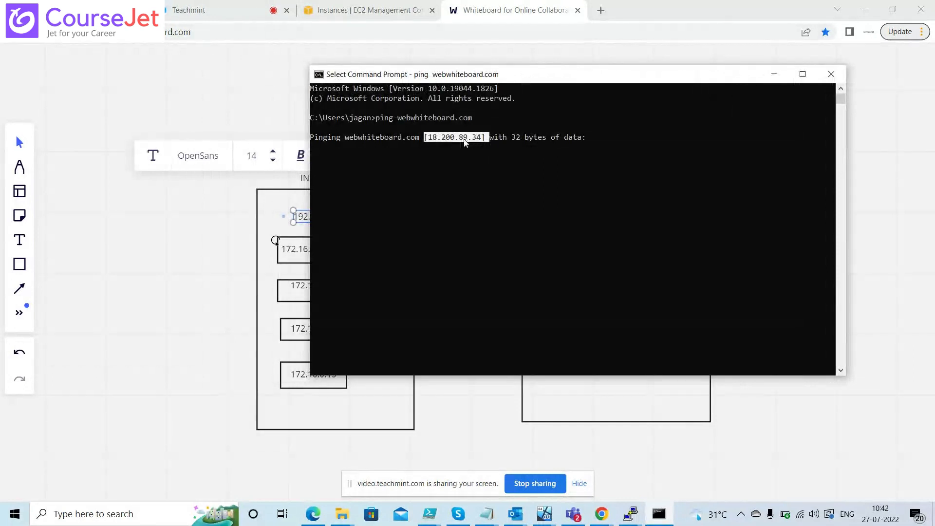
drag(465, 74, 599, 12)
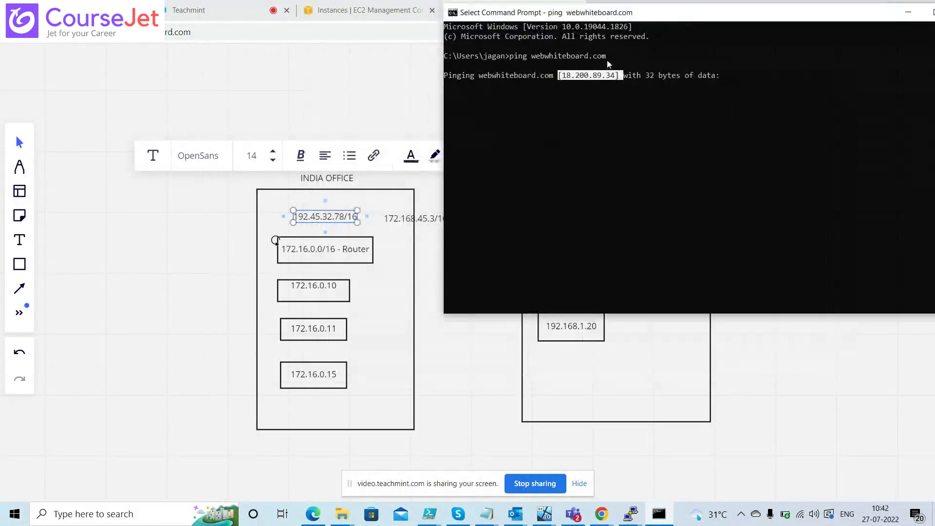
click(587, 85)
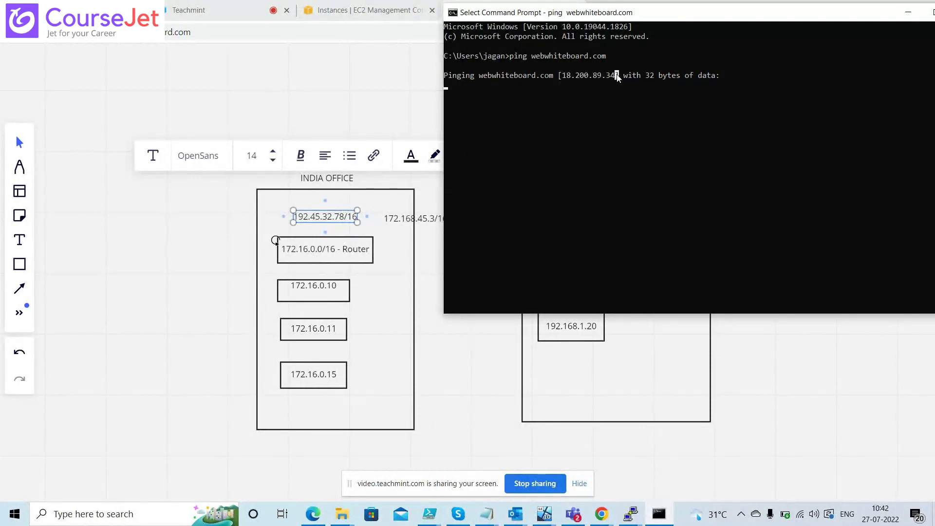
drag(619, 76, 561, 79)
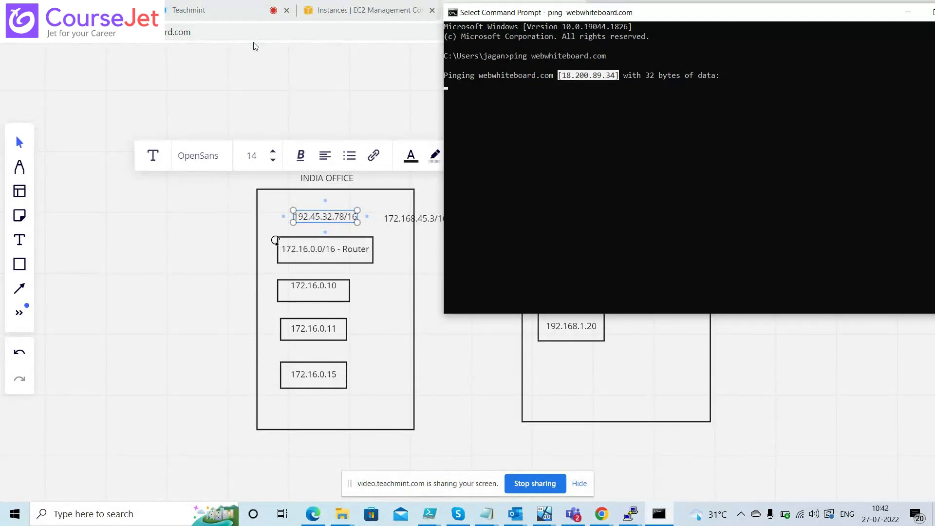
double_click(590, 76)
drag(884, 12, 771, 44)
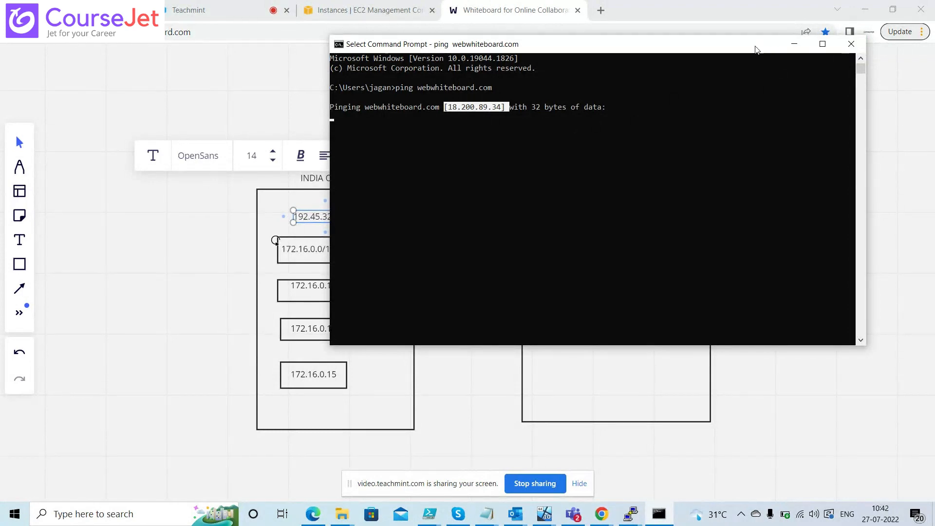
key(alt+F4)
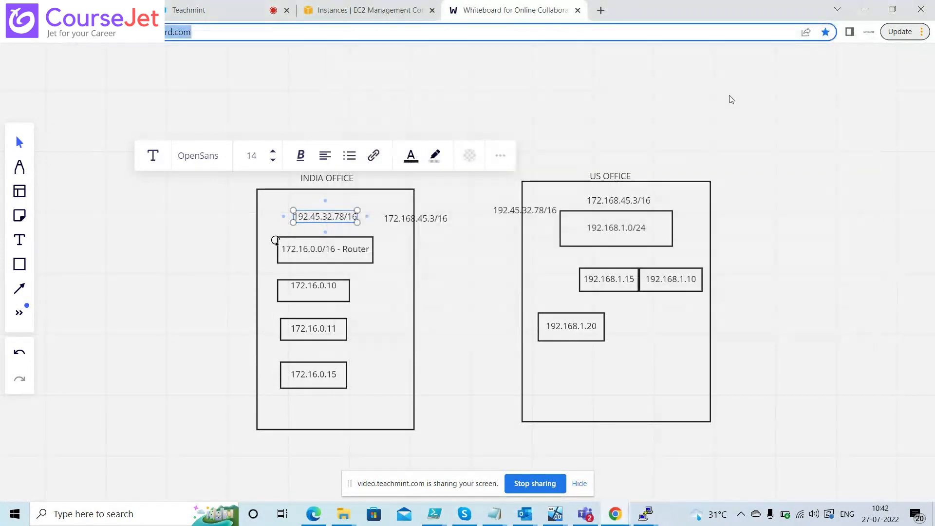
click(732, 100)
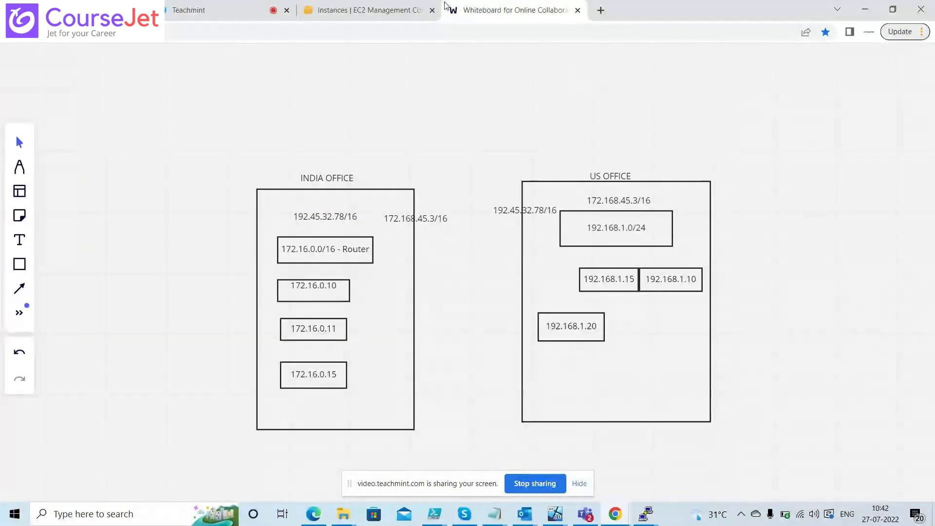
Step: Switch to the EC2 instances page and compare the selected instance's addresses with the ip a output in its terminal
click(347, 9)
key(alt+Tab)
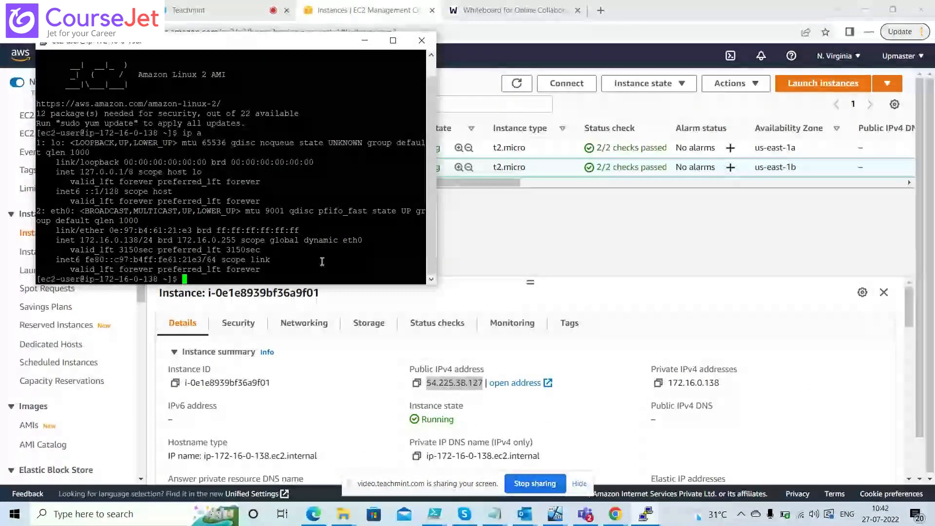
key(alt+Tab)
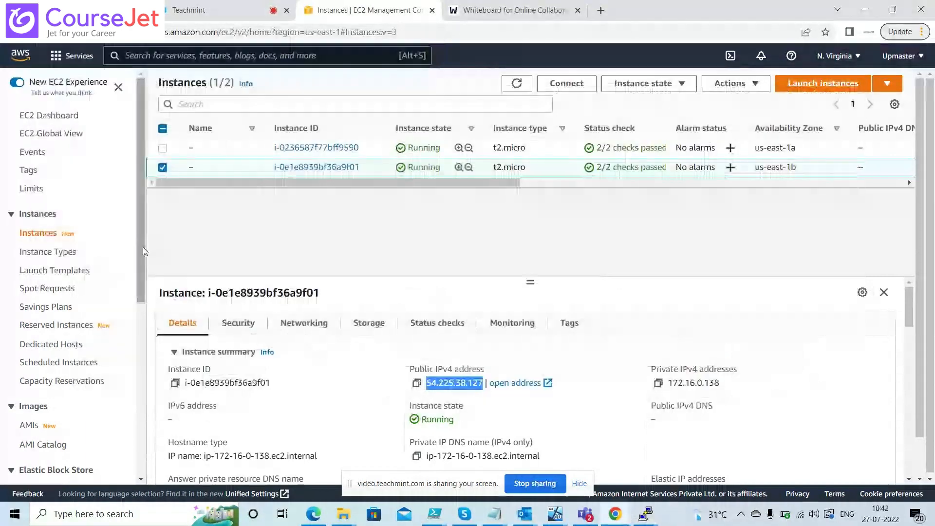
mouse_move(143, 251)
mouse_down()
mouse_move(146, 310)
mouse_move(141, 250)
mouse_up()
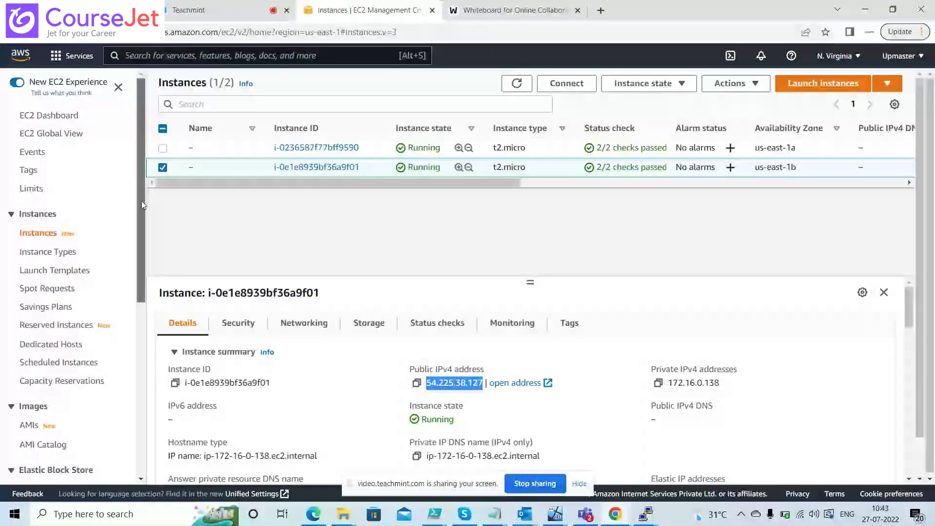
mouse_move(141, 201)
mouse_down()
mouse_move(139, 373)
mouse_move(140, 198)
mouse_up()
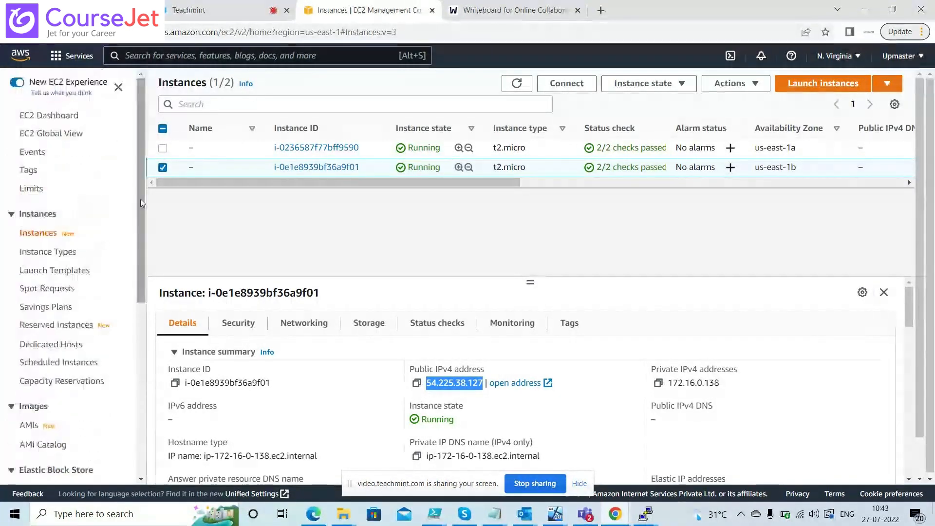
Step: Open the route tables in the VPC service and show the routes of MYVPC02's main route table
click(71, 56)
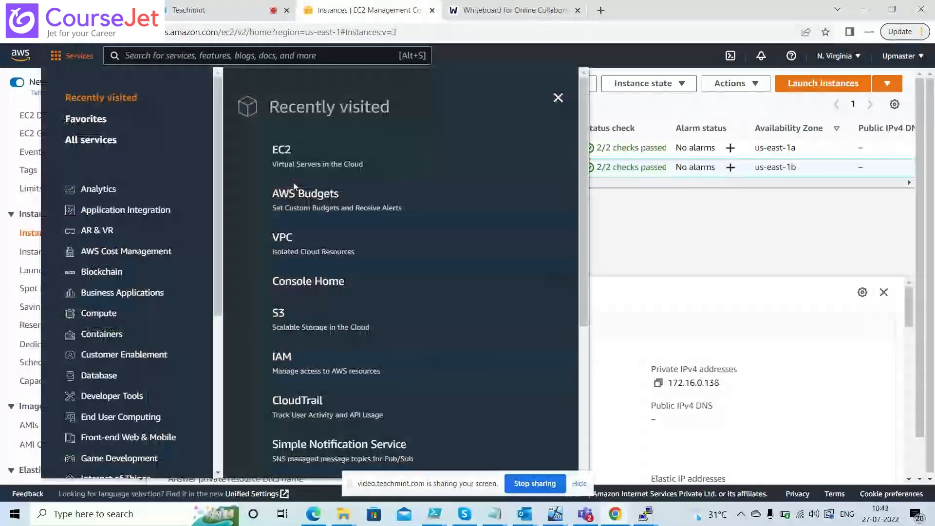
click(283, 238)
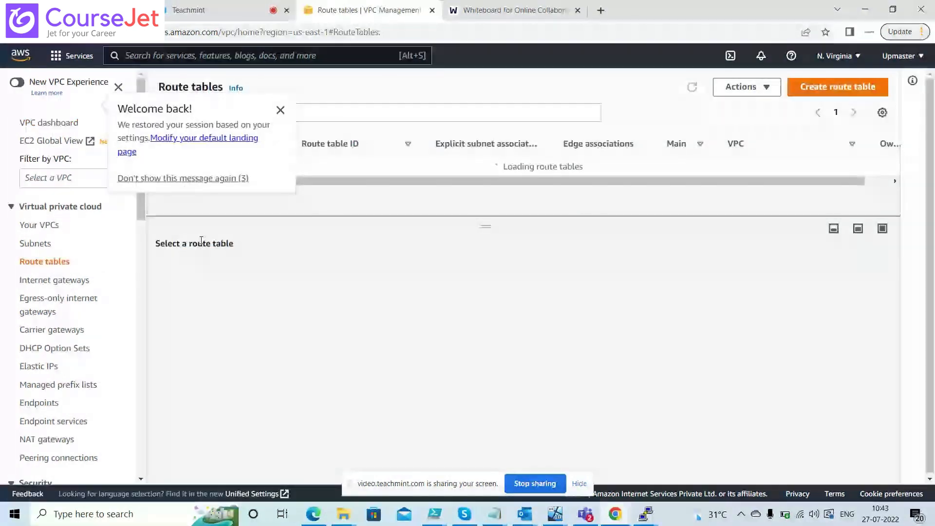
click(280, 110)
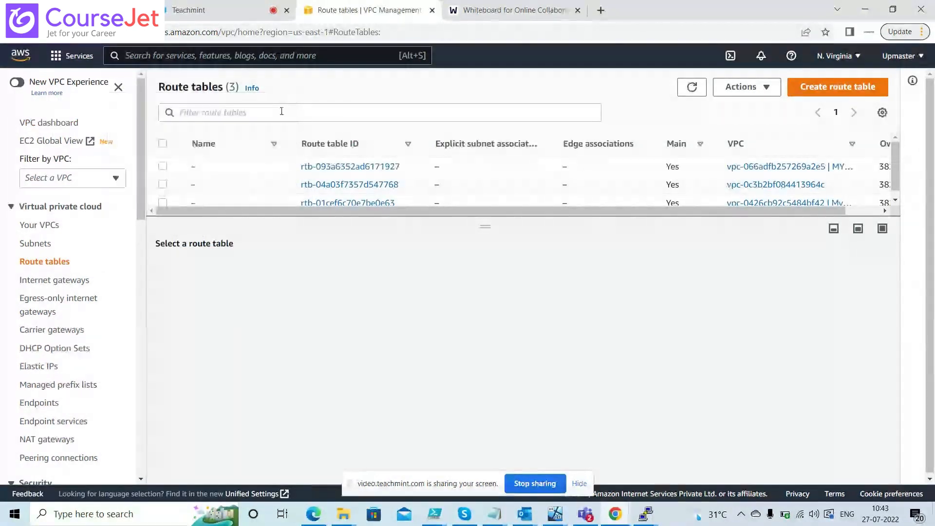
click(164, 167)
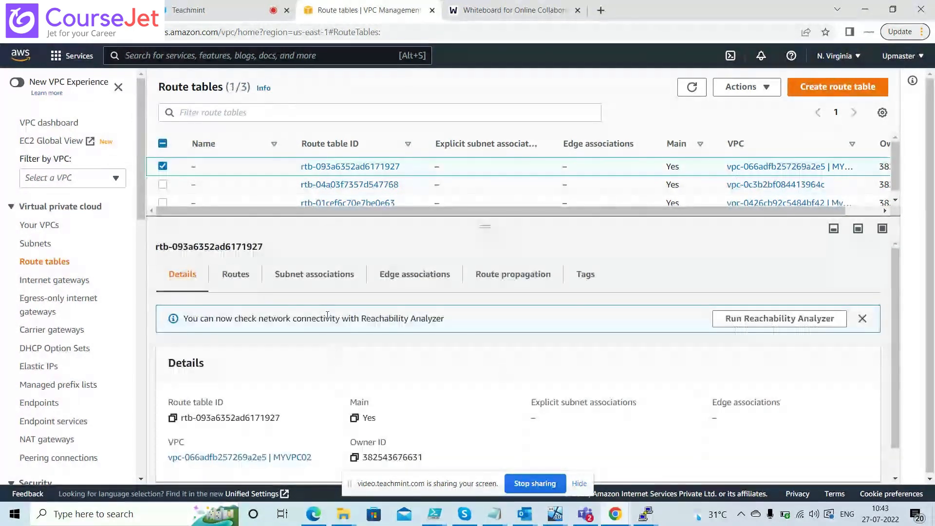
click(241, 277)
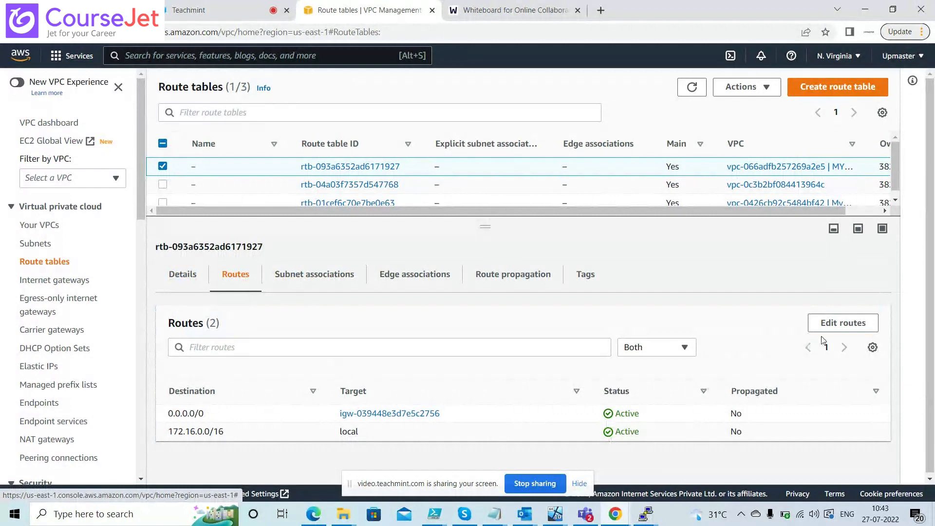
Step: Start editing MYVPC02's routes and add a blank route row
click(838, 323)
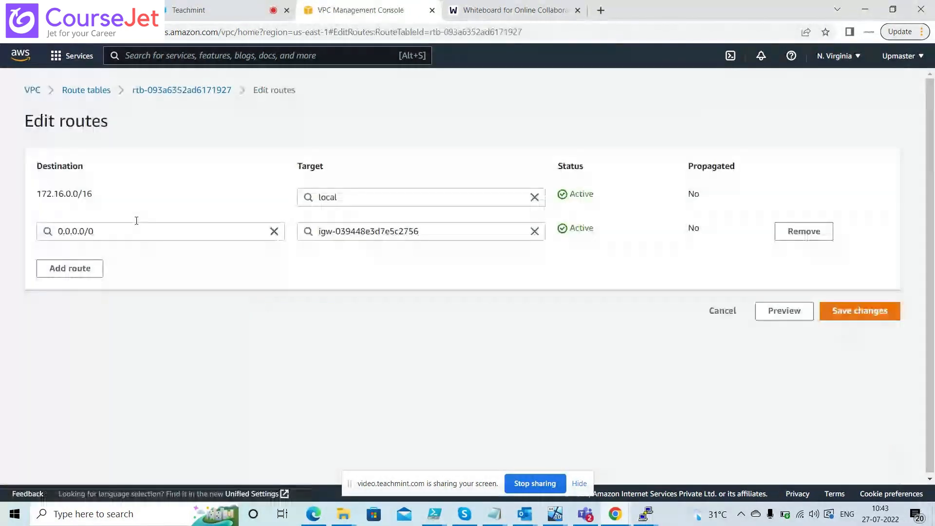
click(70, 268)
click(85, 265)
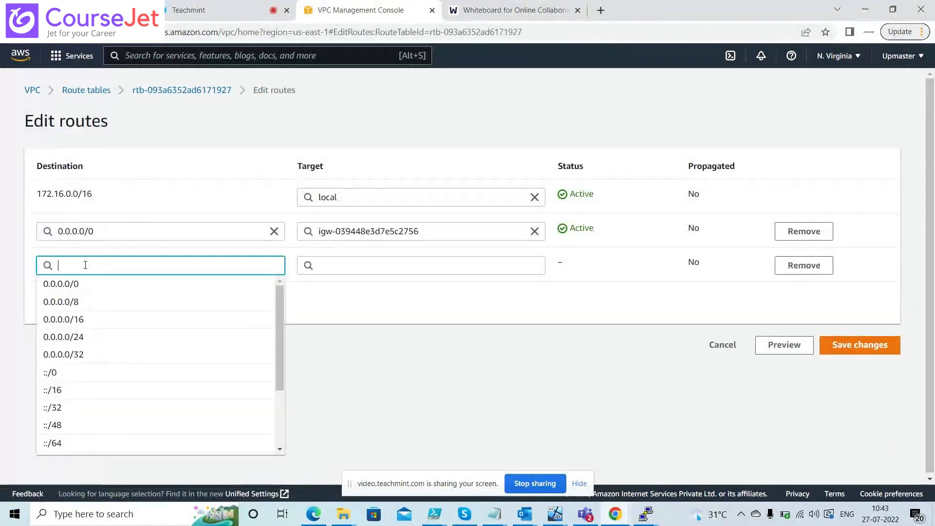
Step: Open the VPC service in a new browser tab and list the existing VPCs there
click(59, 60)
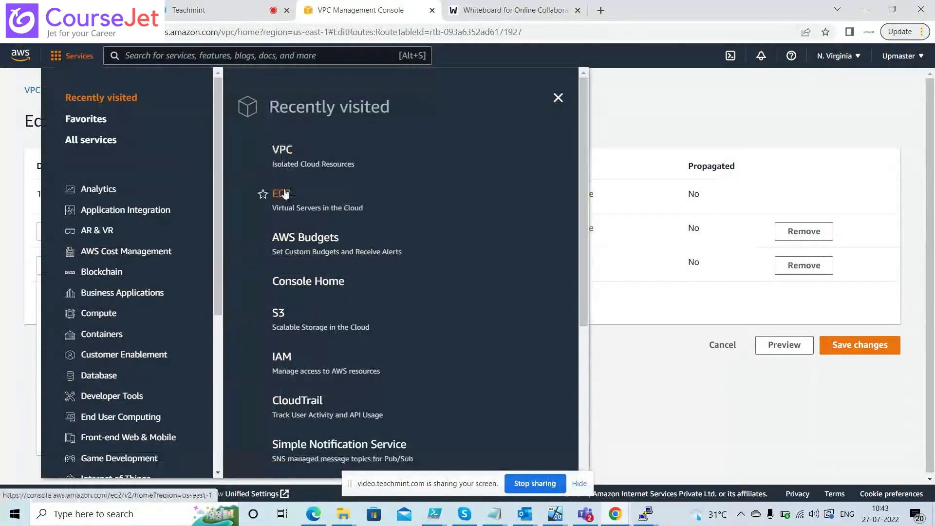
right_click(284, 152)
click(321, 157)
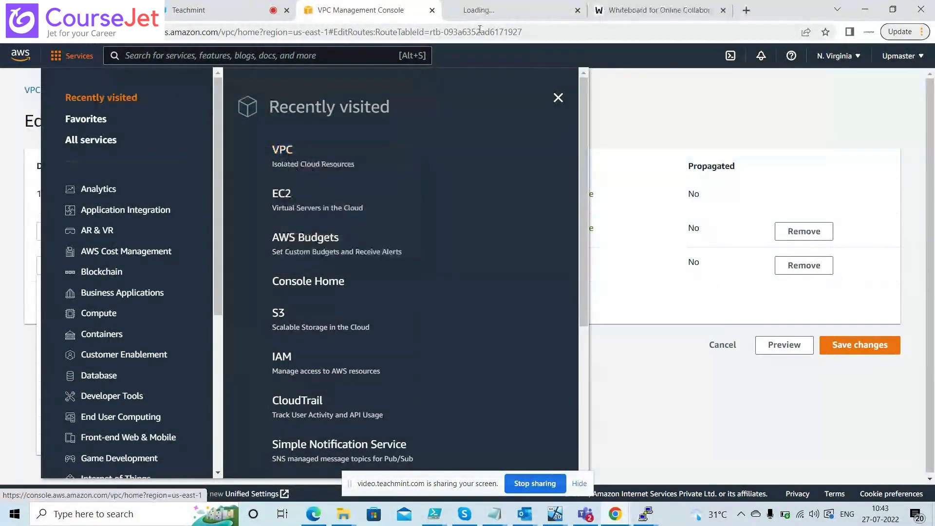
click(480, 10)
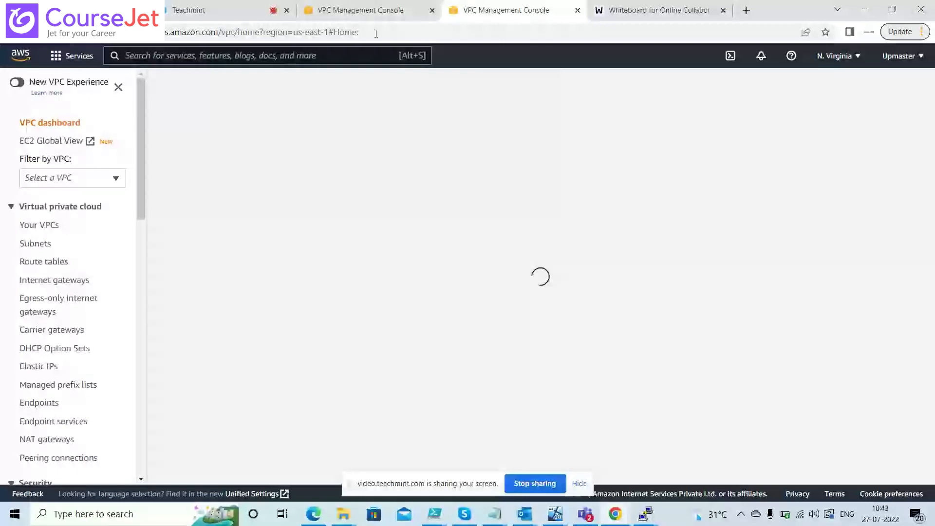
click(635, 13)
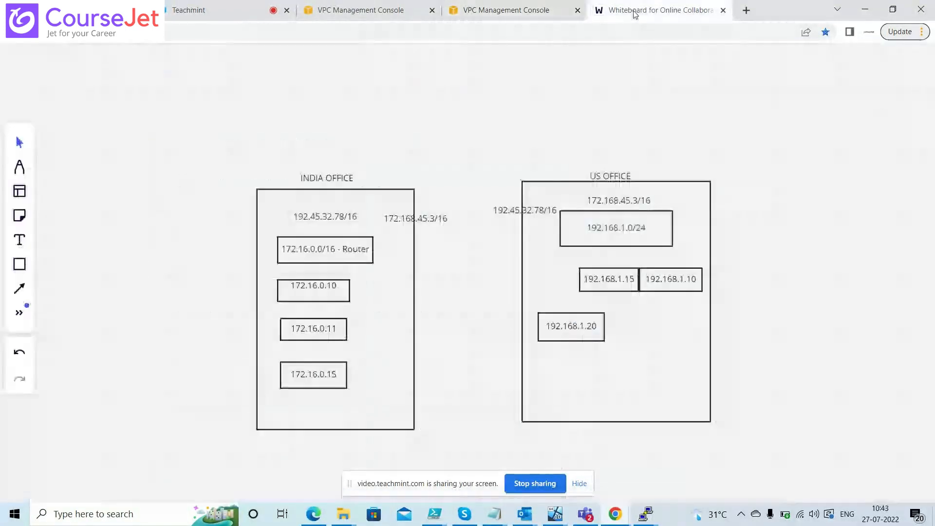
click(477, 9)
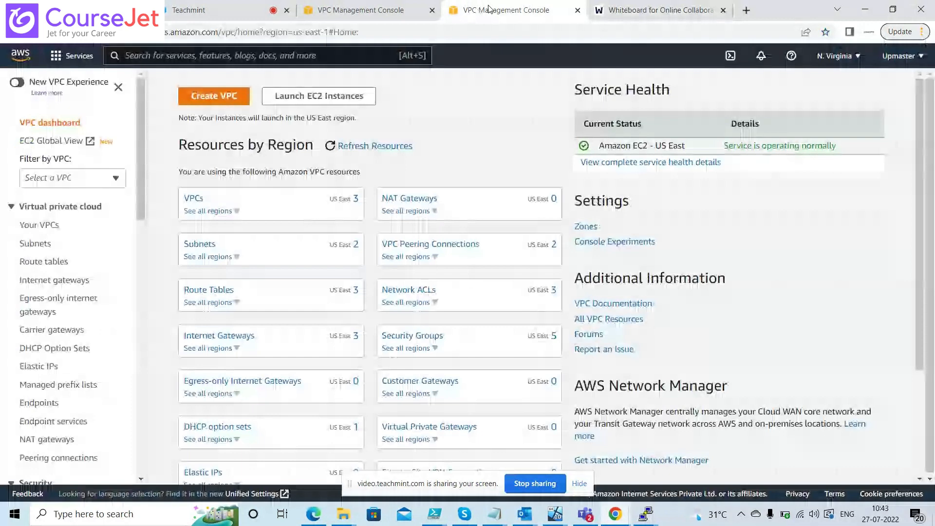
click(195, 200)
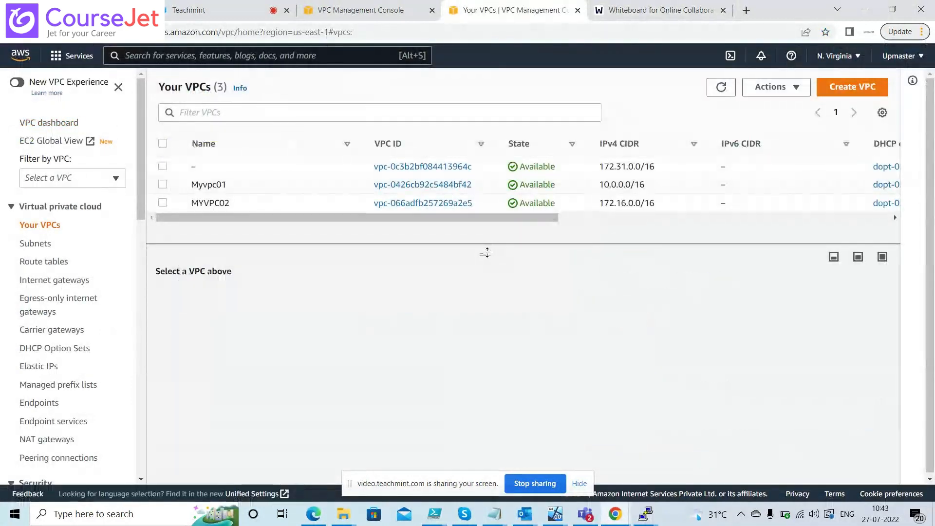
Step: Compare the IPv4 CIDRs of Myvpc01 and MYVPC02 with the routes being edited
drag(487, 252, 485, 281)
drag(646, 185, 603, 187)
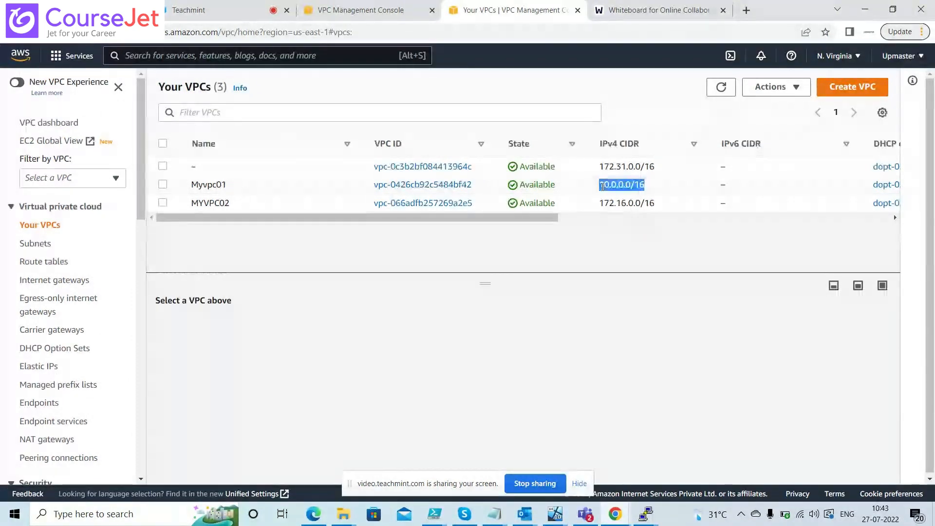
drag(655, 203, 614, 203)
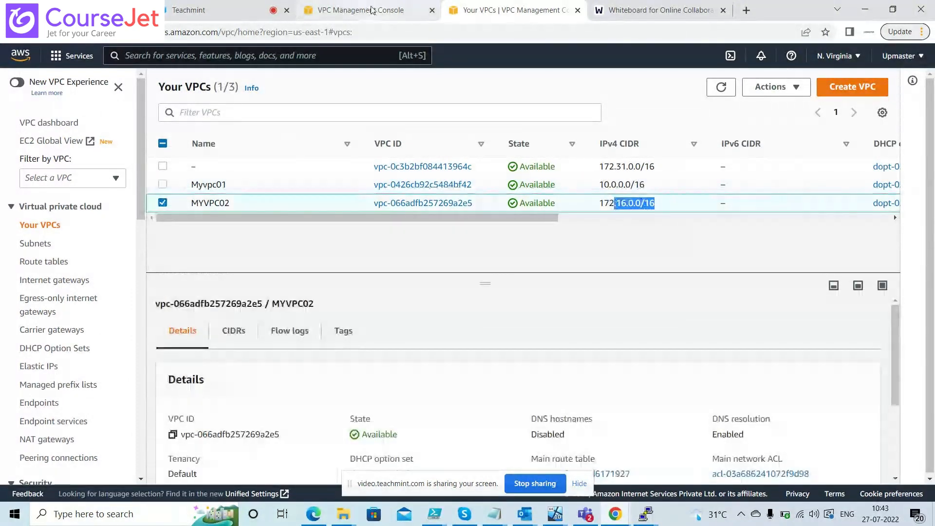
click(371, 10)
click(660, 127)
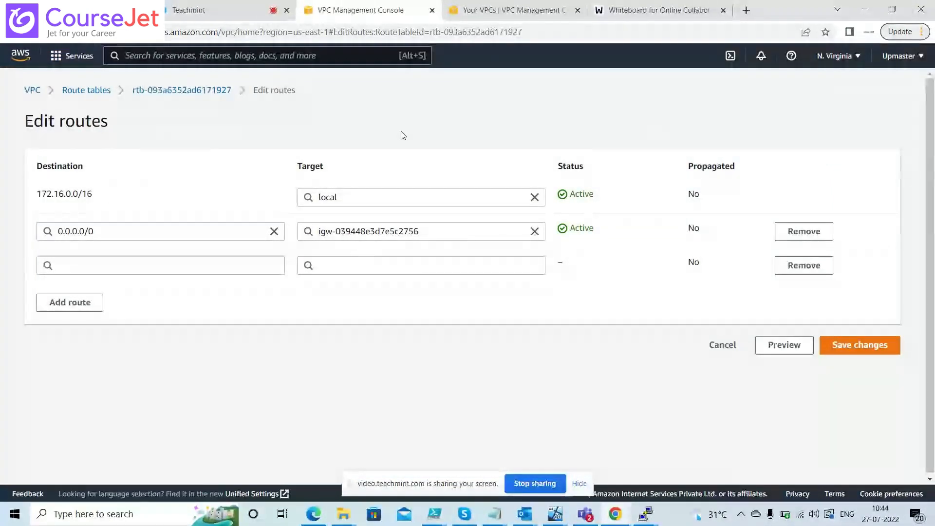
Step: Copy Myvpc01's IPv4 CIDR 10.0.0.0/16 and enter it as the destination of MYVPC02's new route
click(505, 10)
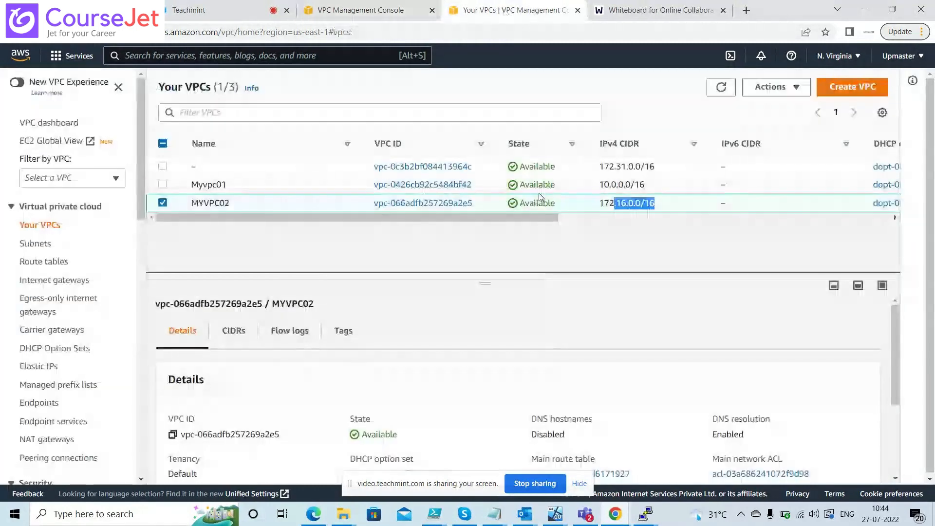
drag(658, 187, 598, 188)
key(ctrl+c)
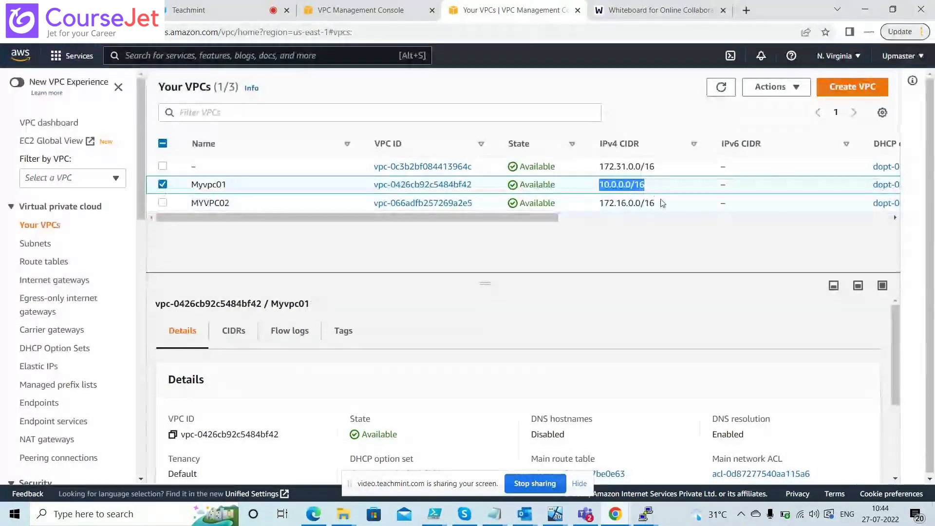
click(363, 14)
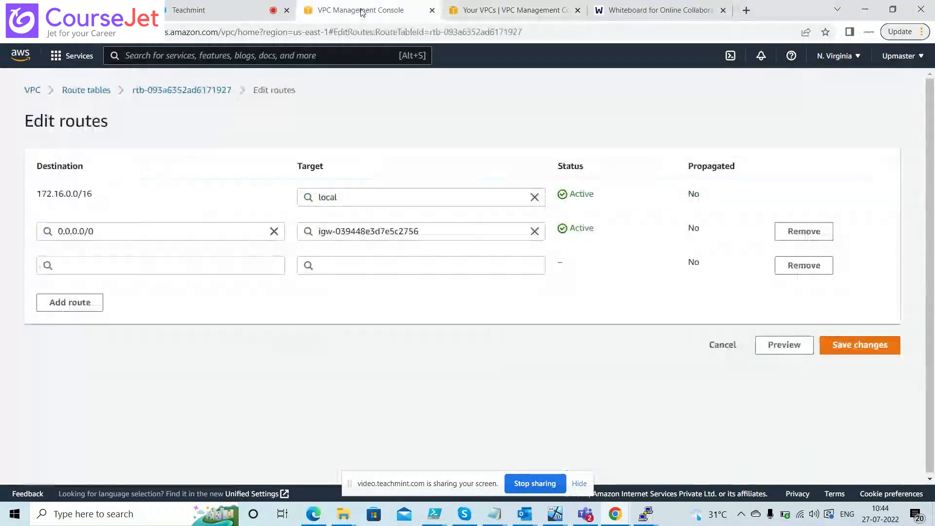
click(96, 265)
key(ctrl+v)
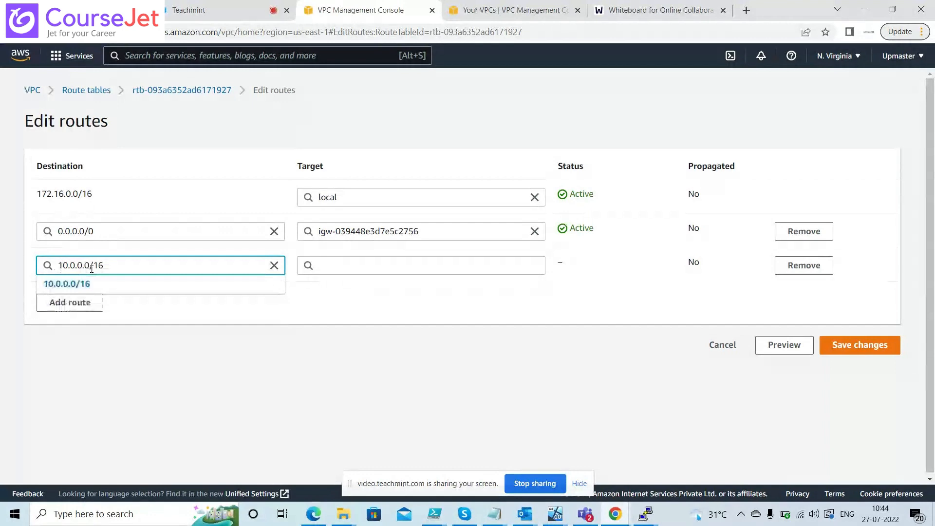
click(109, 291)
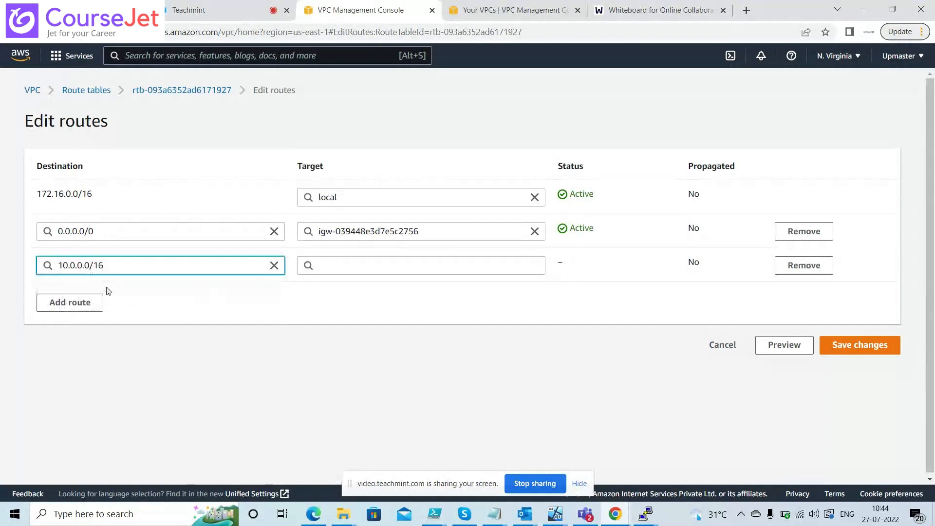
Step: Set the target of MYVPC02's new 10.0.0.0/16 route to peering connection pcx-0a52d0c21b3f9c32d and save the route changes
click(368, 265)
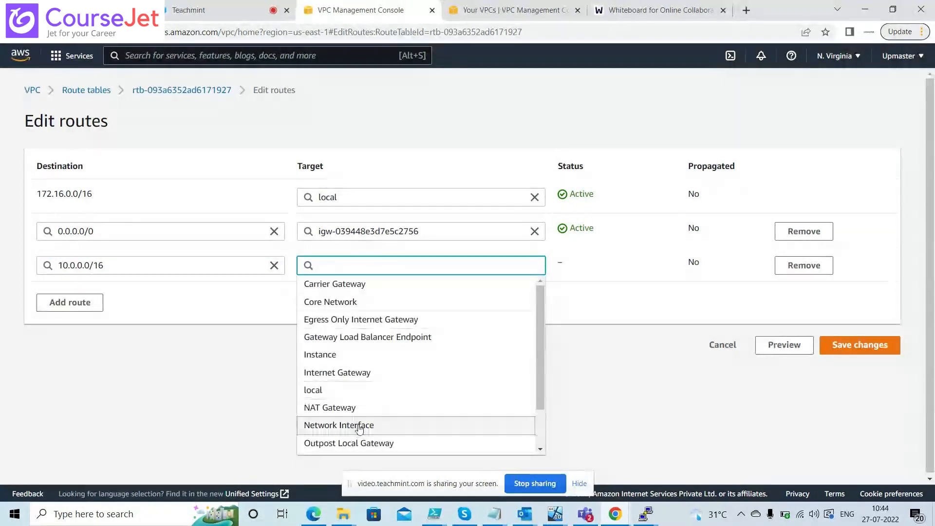
drag(541, 379, 546, 430)
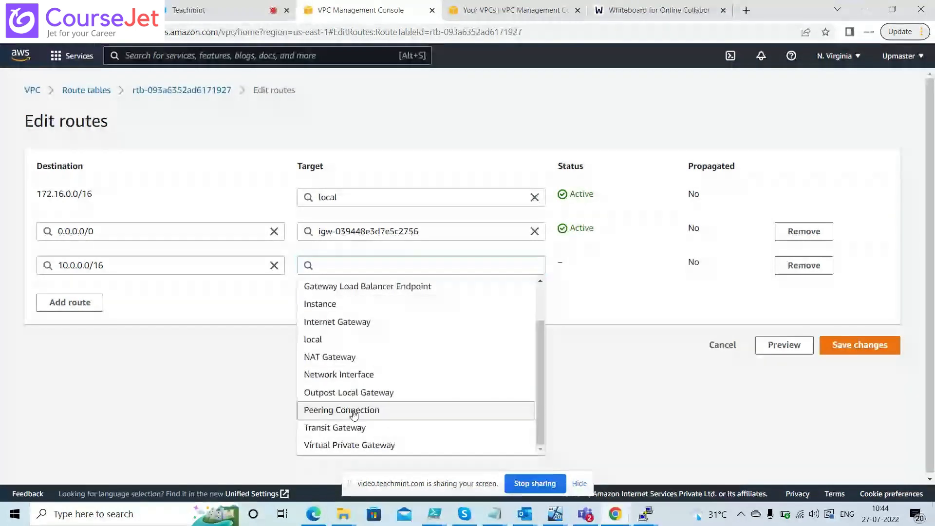
click(355, 410)
click(381, 289)
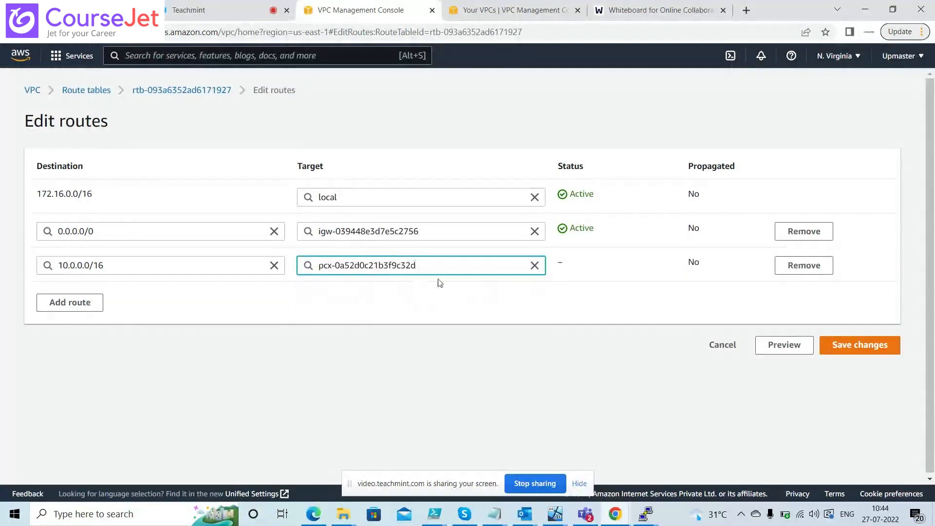
click(860, 345)
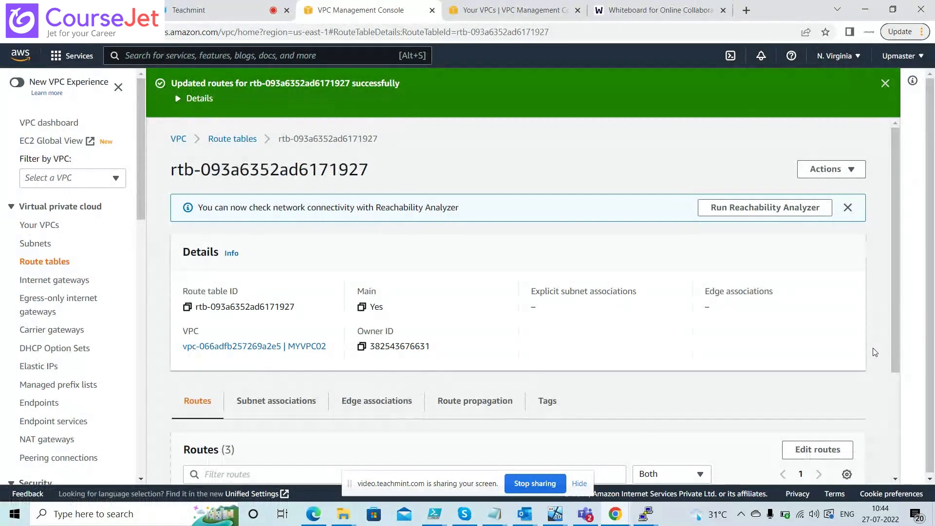
Step: Return to the route table list and review the details and routes of MYVPC02's route table
click(234, 140)
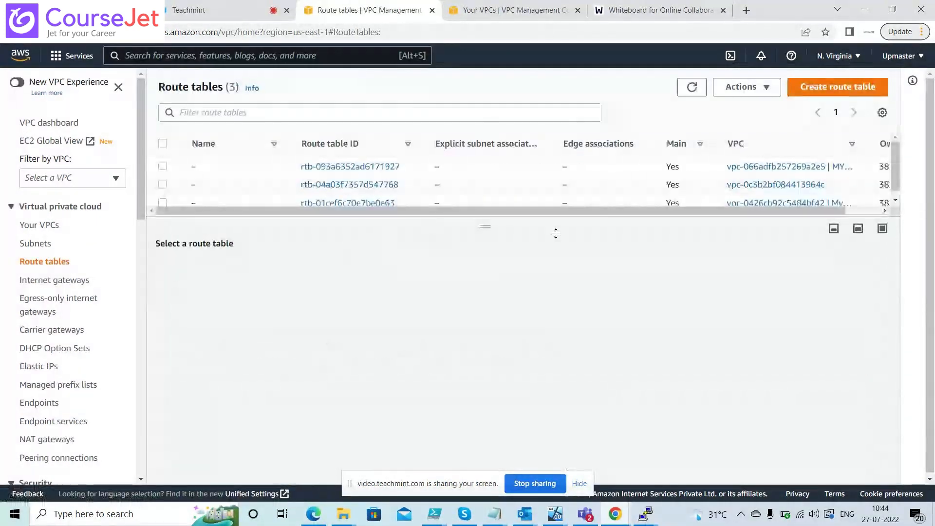
drag(490, 226, 491, 260)
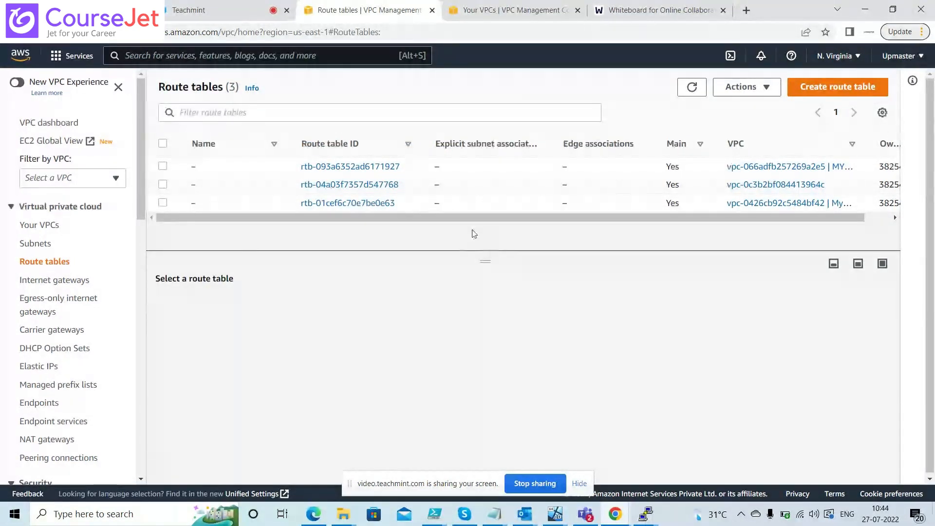
drag(589, 220, 451, 220)
click(163, 167)
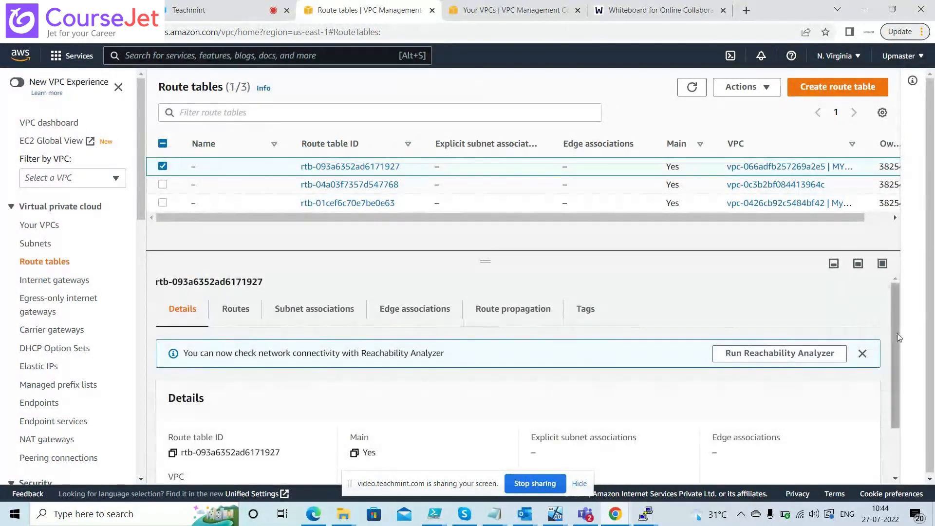
drag(899, 349, 899, 419)
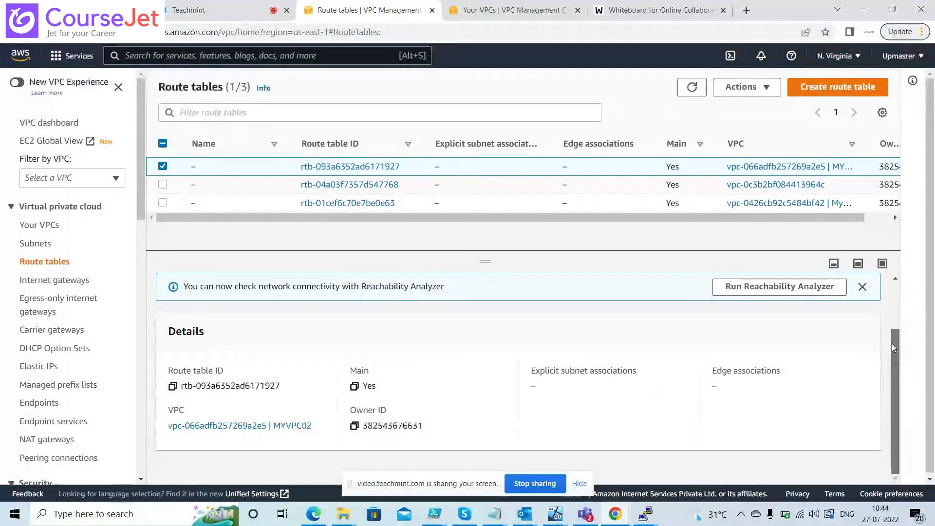
drag(892, 343, 892, 300)
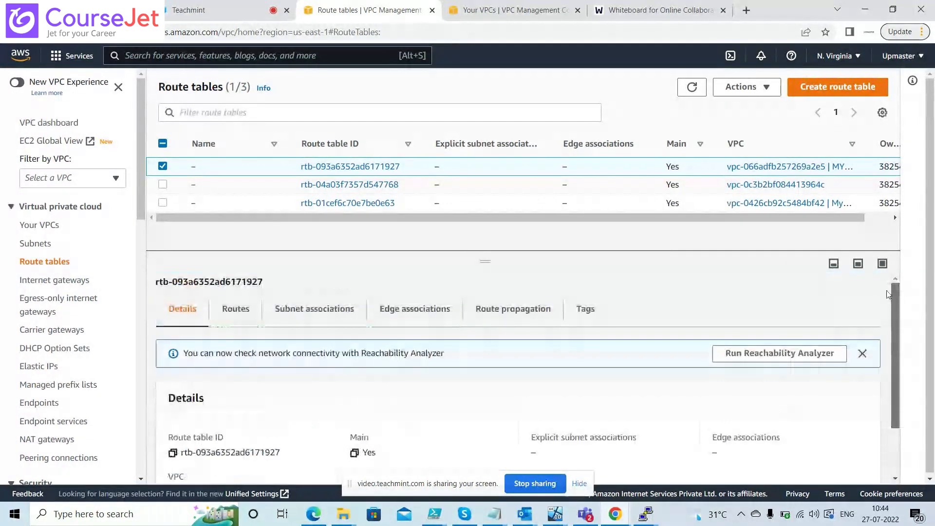
click(236, 309)
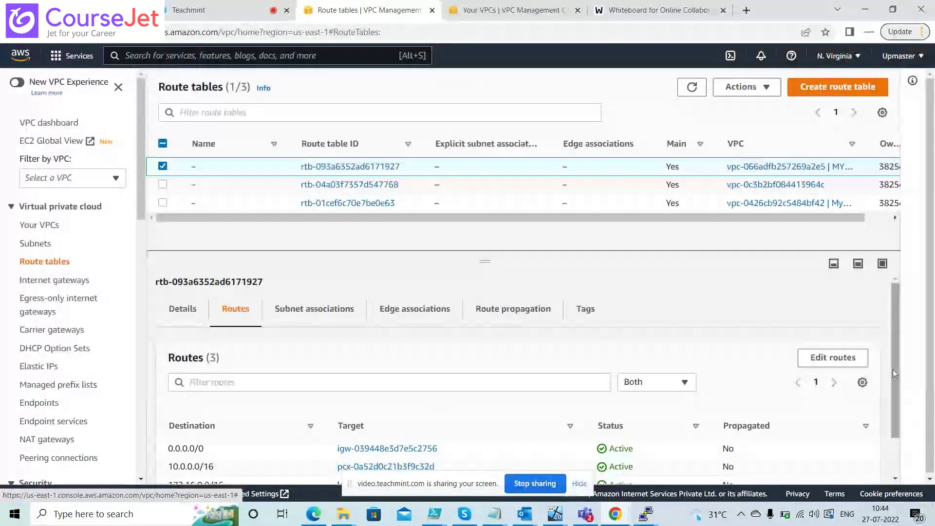
drag(898, 373, 912, 430)
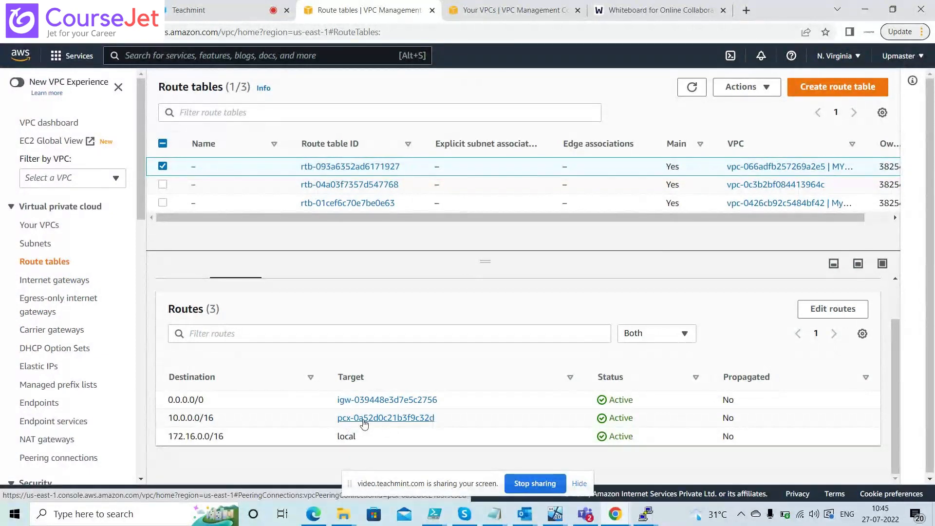
click(831, 308)
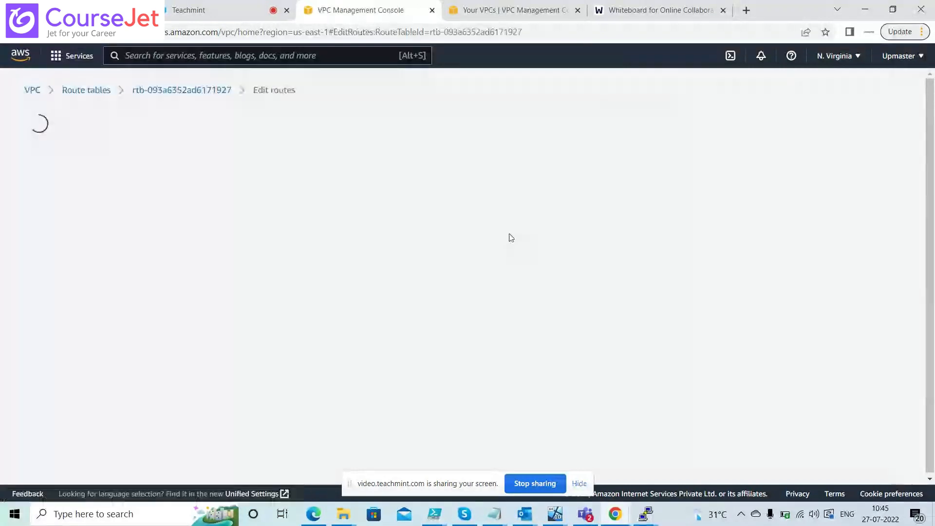
click(89, 301)
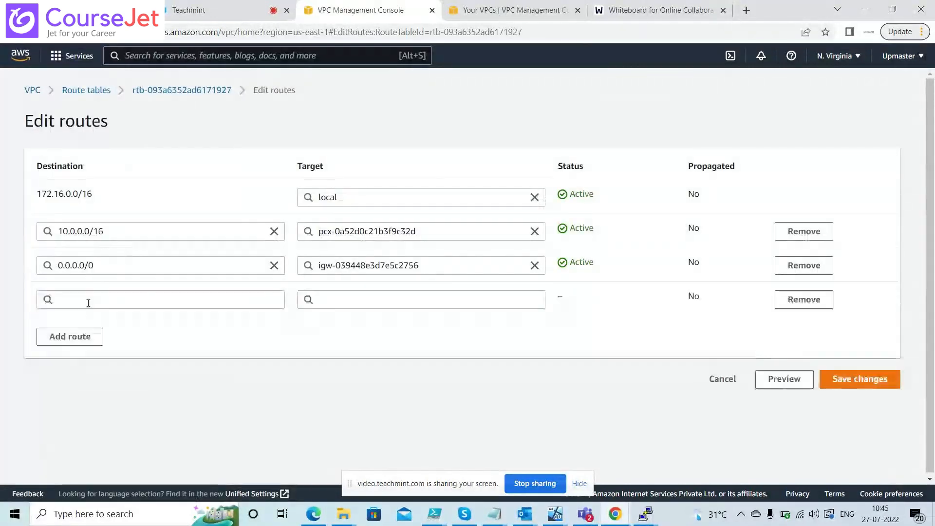
click(91, 302)
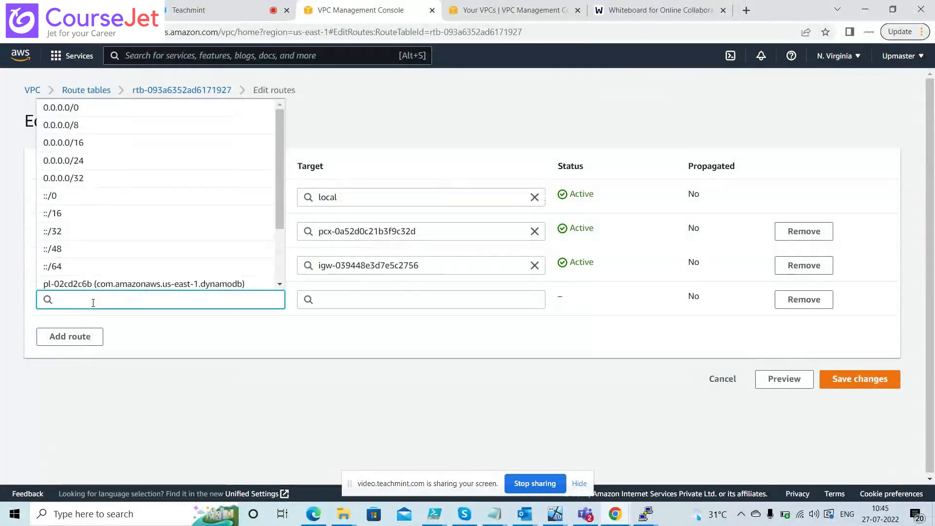
click(314, 343)
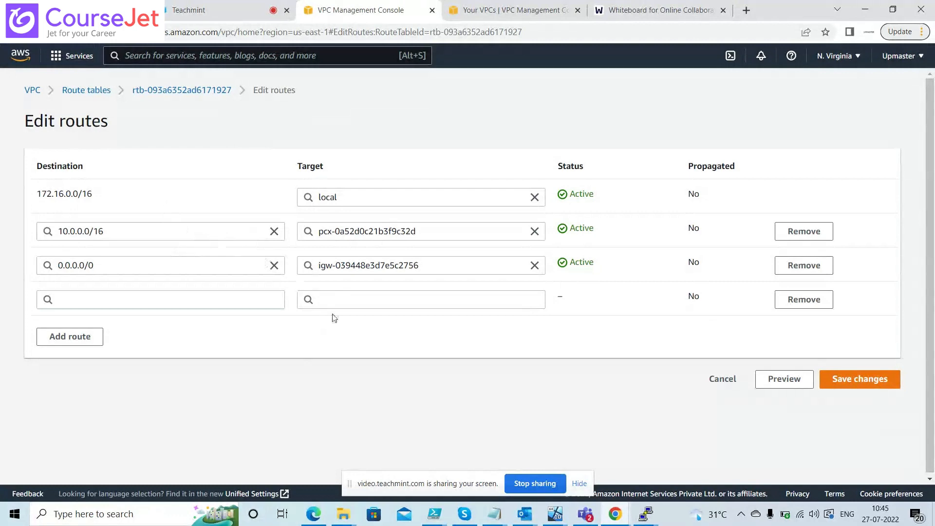
click(725, 381)
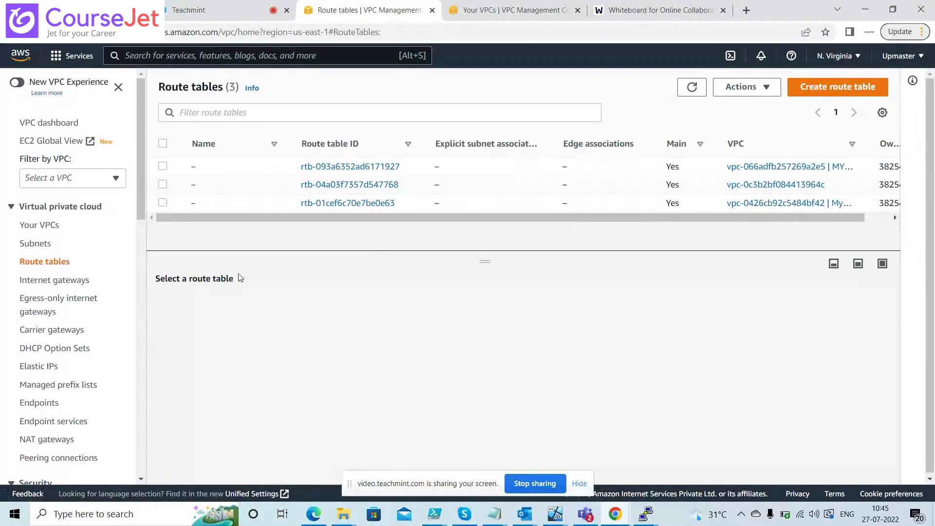
Step: Start editing the routes of Myvpc01's route table and add a blank route row
click(163, 202)
click(238, 312)
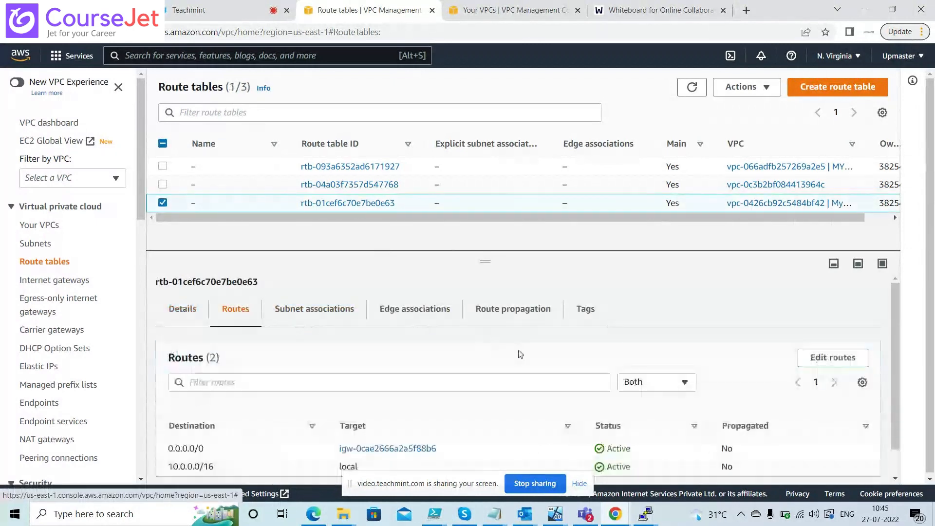
click(826, 359)
click(59, 266)
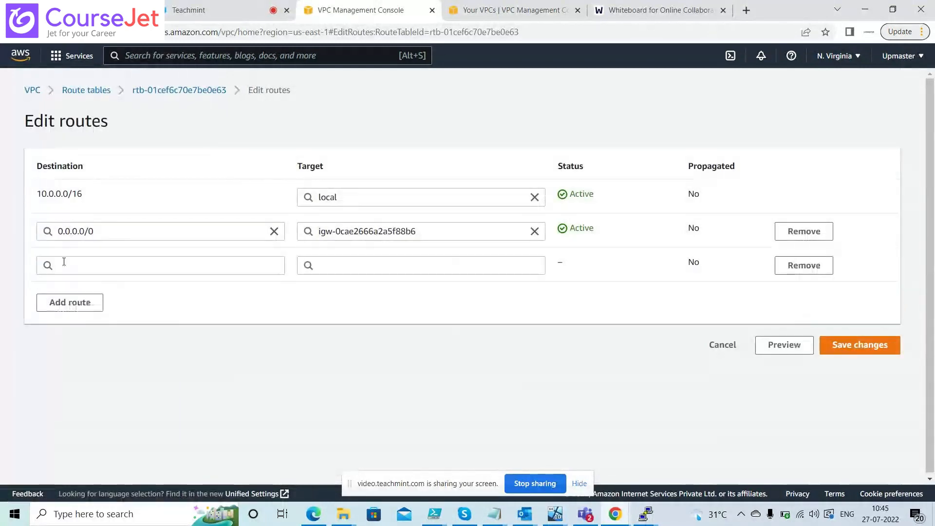
Step: Copy MYVPC02's IPv4 CIDR 172.16.0.0/16 from the VPC list and enter it as the destination of Myvpc01's new route
click(487, 9)
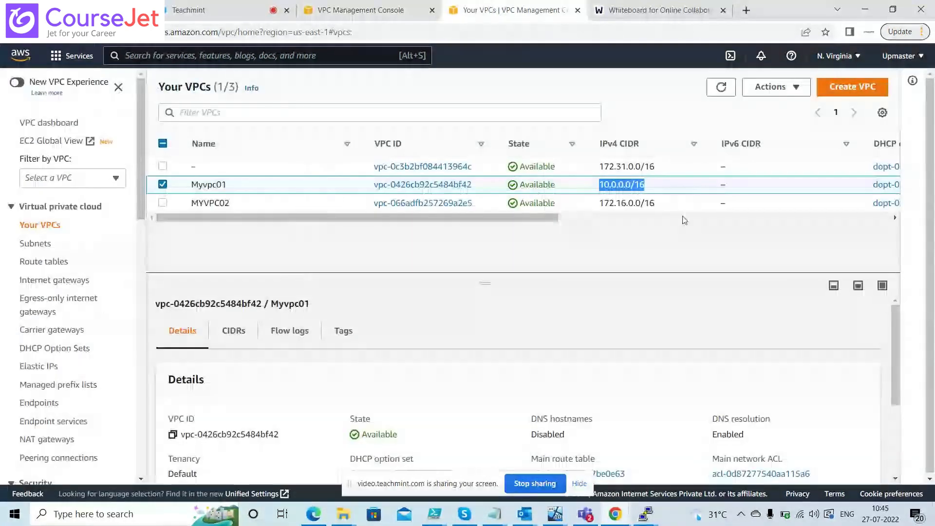
drag(662, 206, 603, 207)
key(ctrl+c)
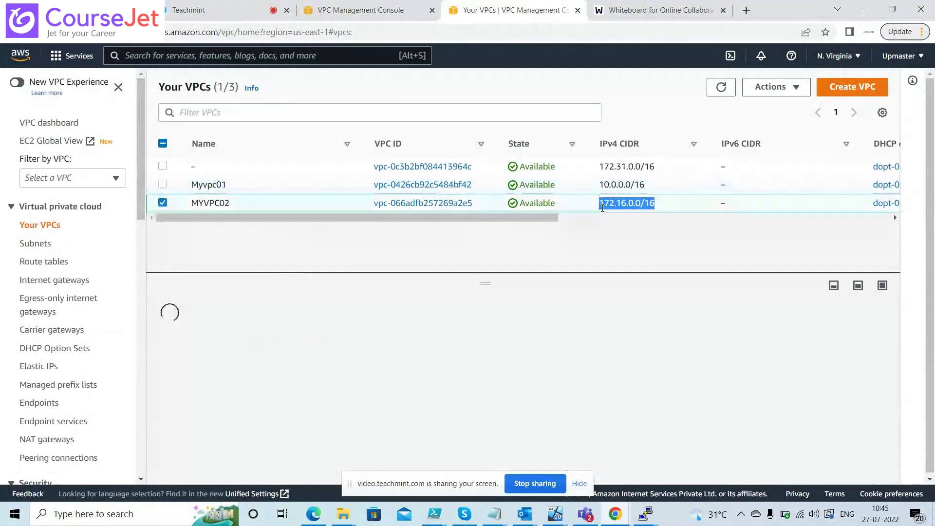
click(361, 10)
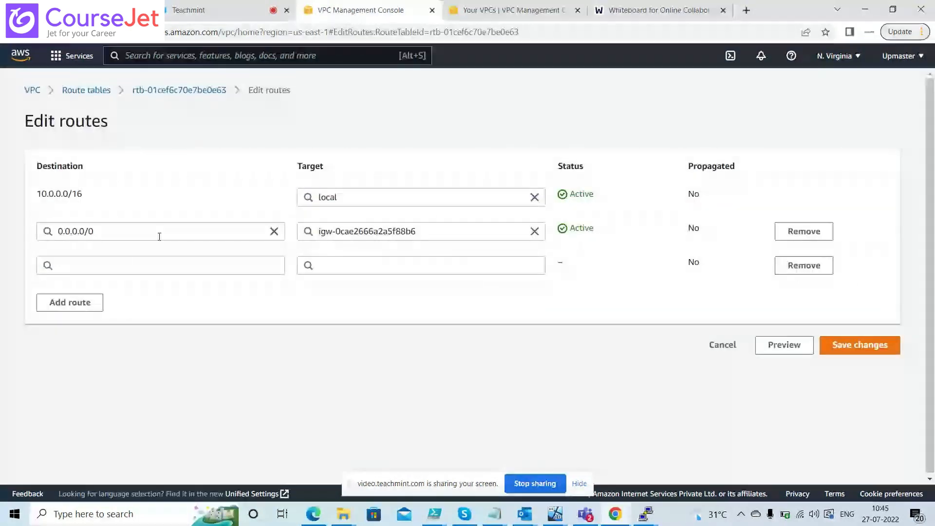
click(143, 266)
key(ctrl+v)
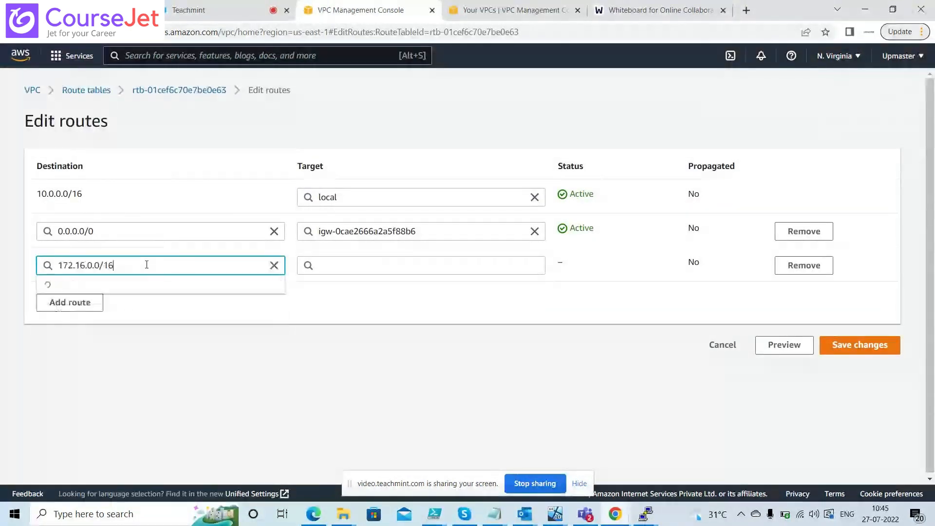
click(129, 286)
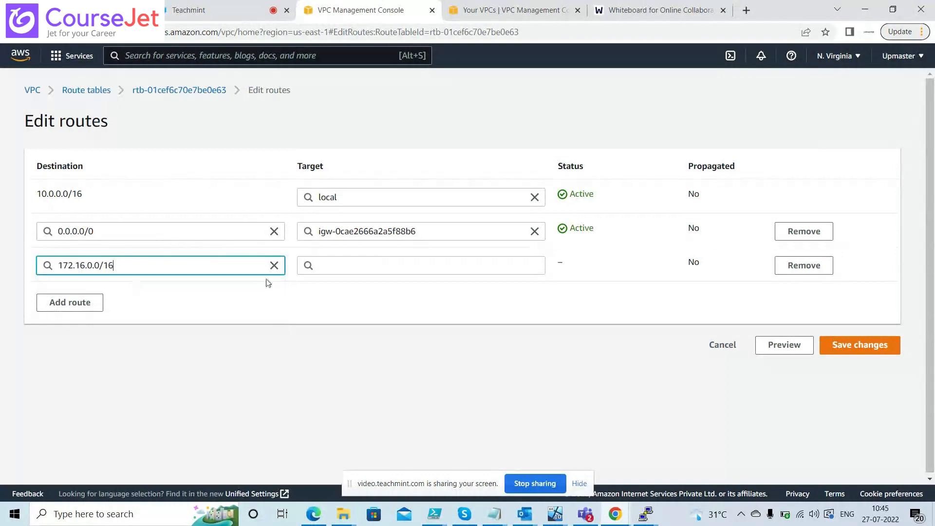
Step: Target Myvpc01's new route at peering connection MYPC01, save the changes and return to the route table list
click(404, 265)
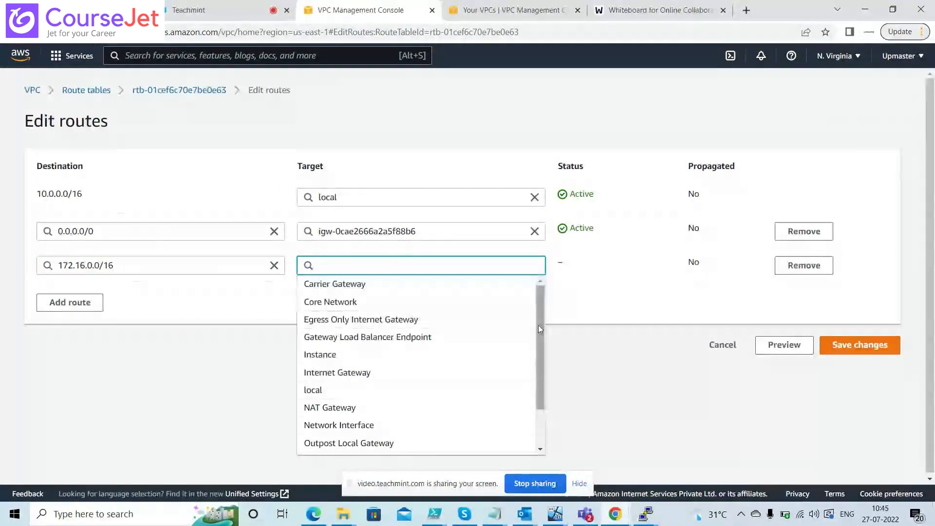
drag(538, 326, 514, 378)
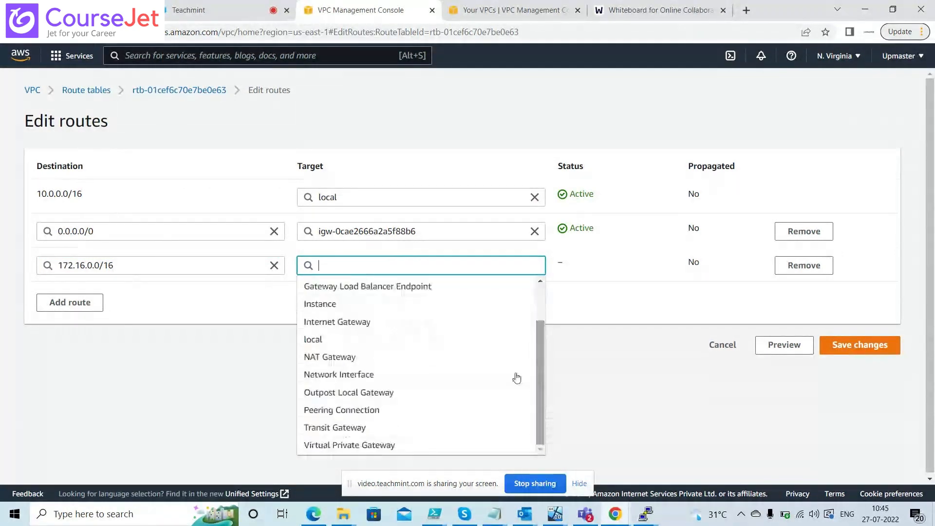
click(361, 411)
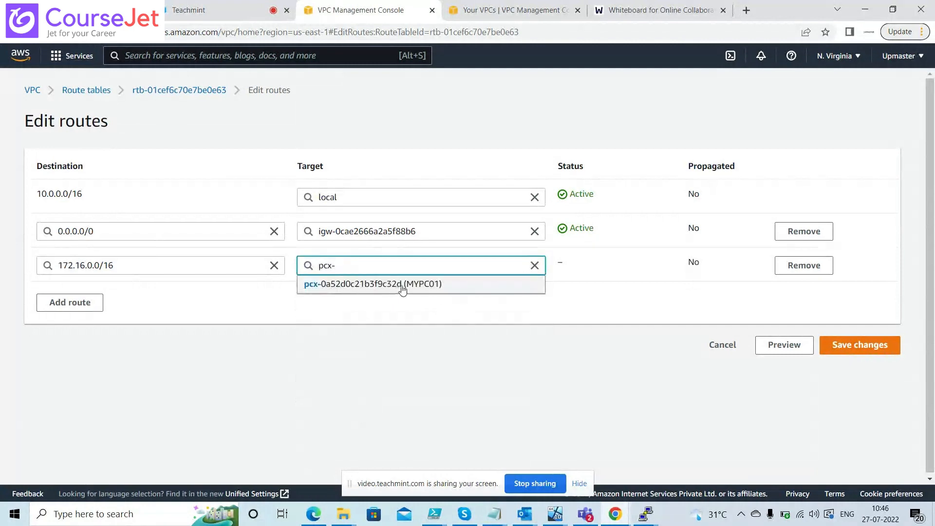
click(403, 286)
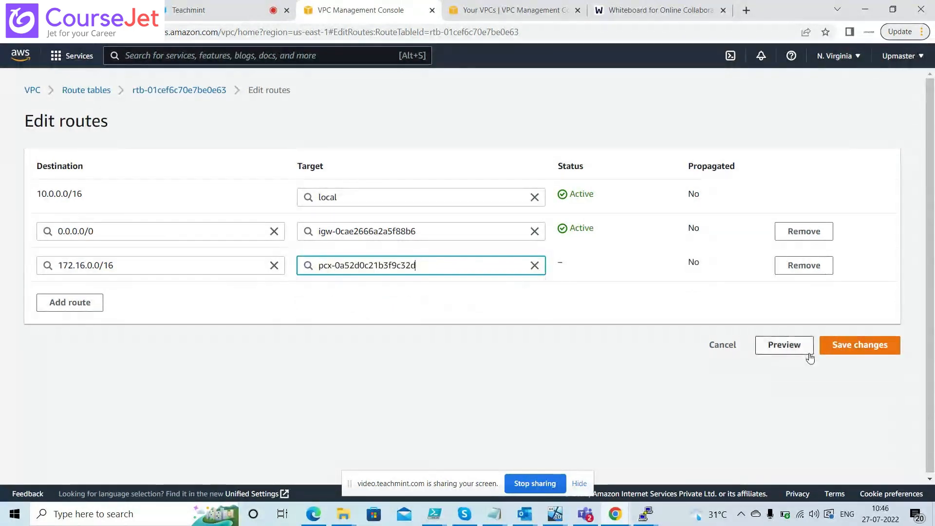
click(852, 352)
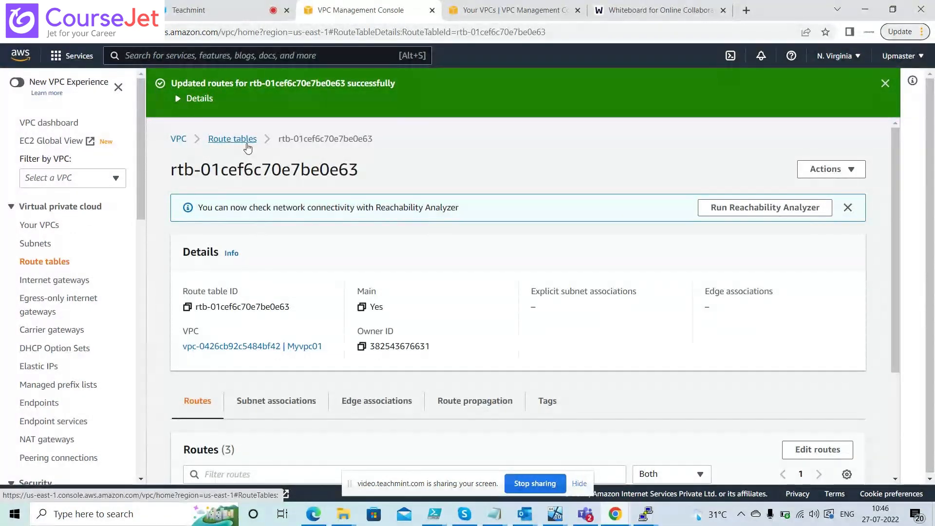
click(247, 149)
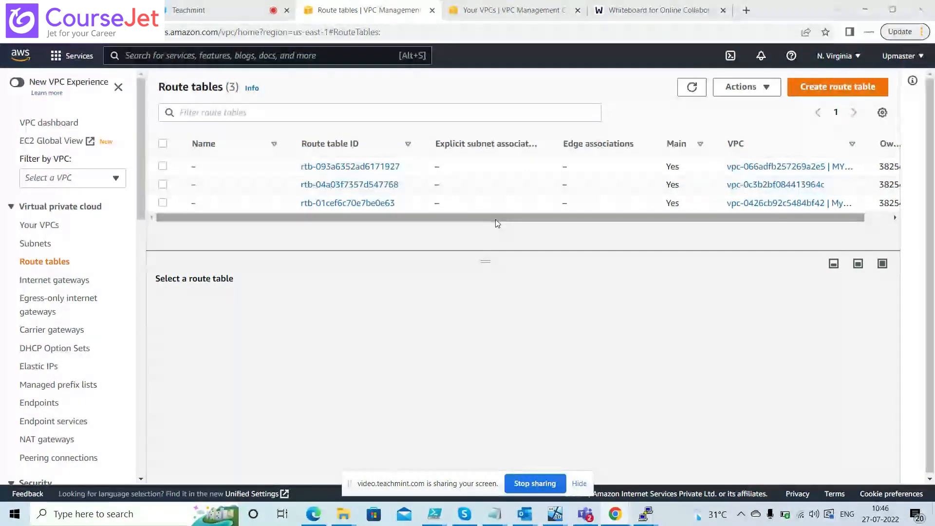
Step: Switch to the ip-172-16-0-138 PuTTY session and begin a ping command without entering an address
key(alt+Tab)
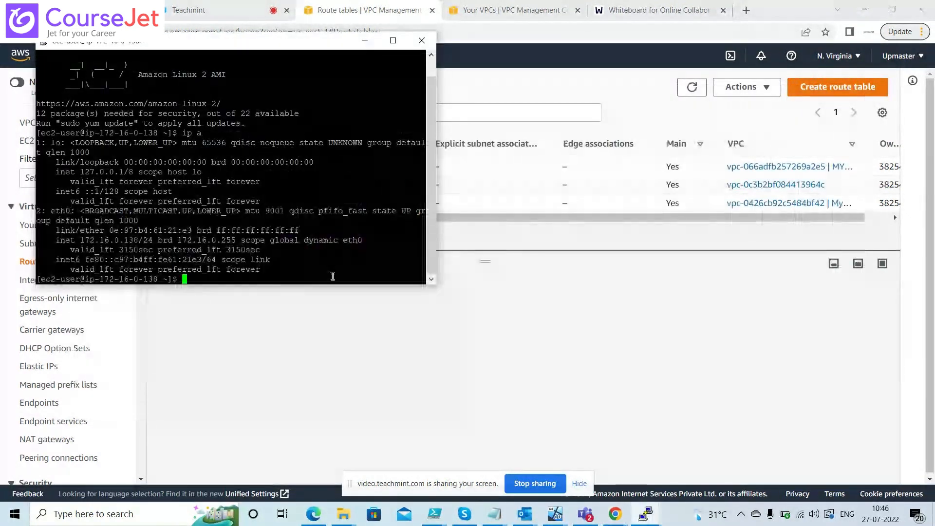
key(Up)
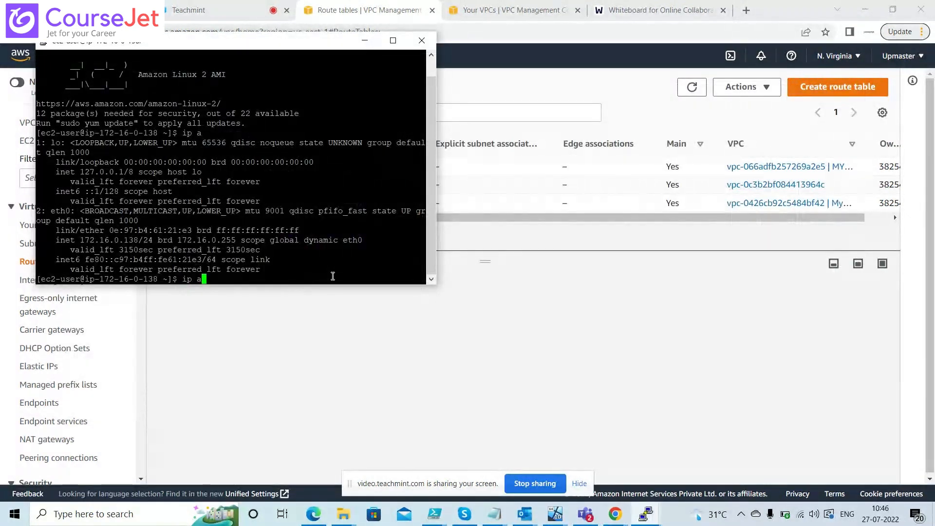
key(BackSpace)
key(BackSpace)
key(BackSpace)
key(BackSpace)
text(p)
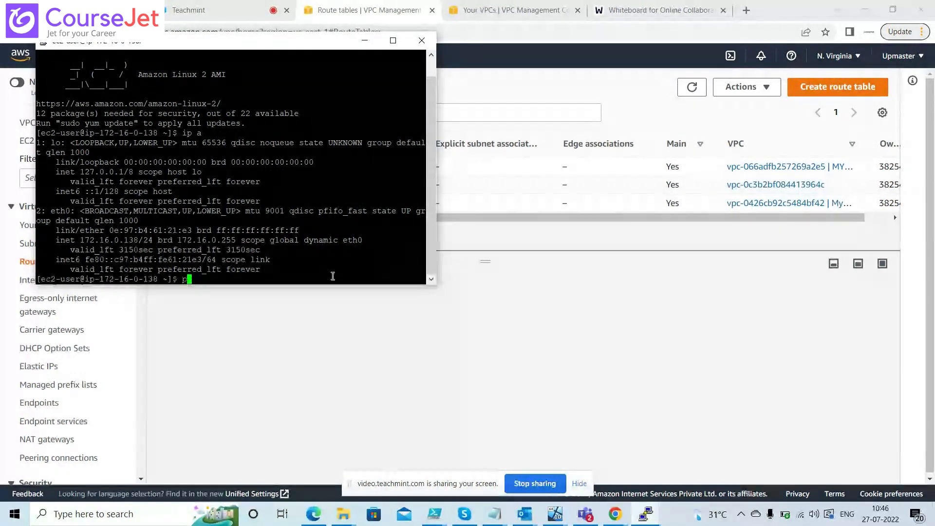
text(ing)
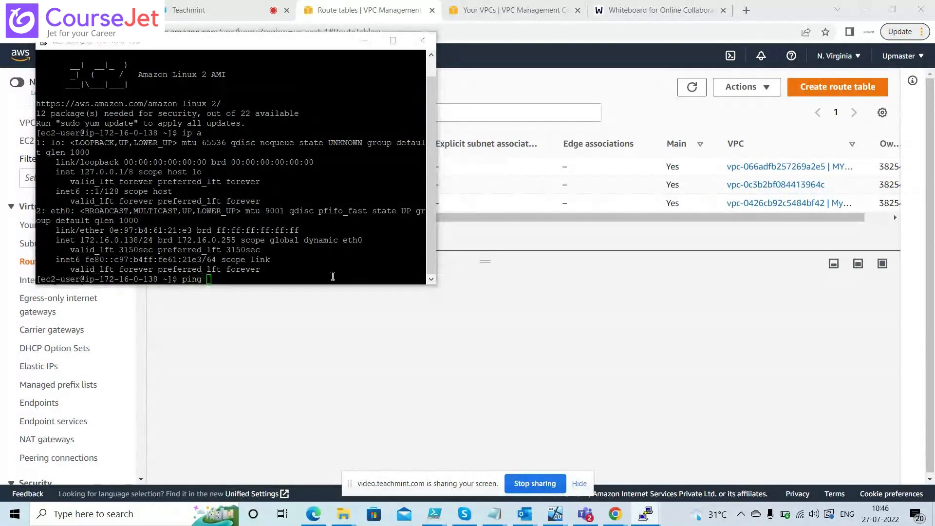
Step: Switch to the ip-10-0-0-66 PuTTY session and rerun ping 172.16.0.138
key(alt+Tab)
key(alt+Tab)
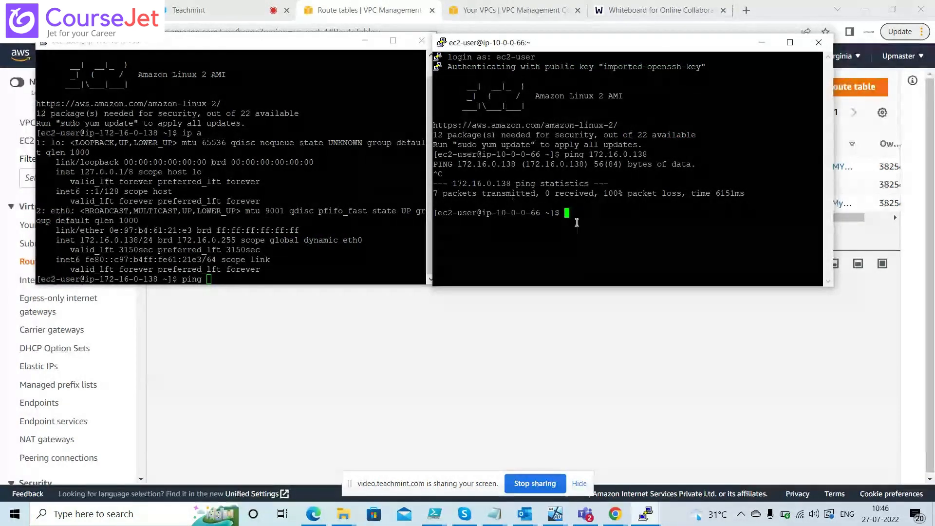
key(Up)
key(Return)
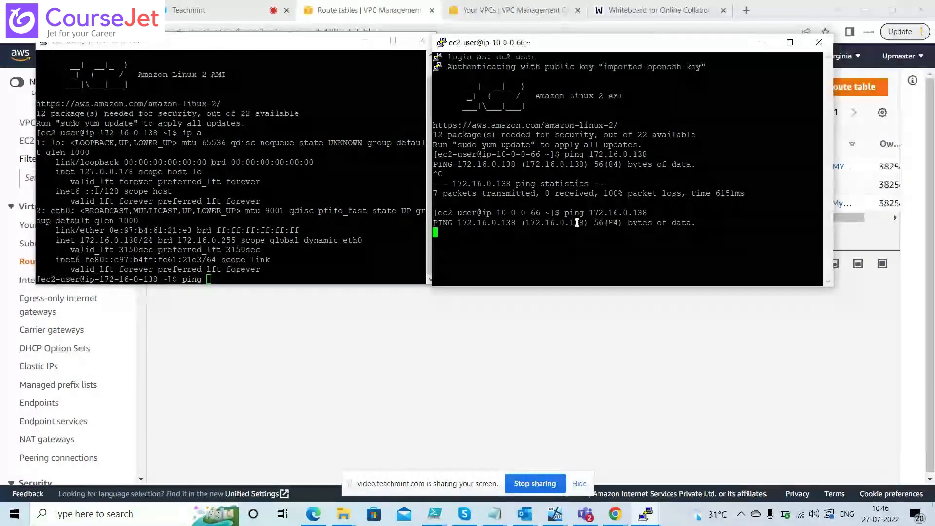
Step: Stop the running ping, switch to the browser and explicitly associate Mysubnet02 with MYVPC02's route table, saving the association
key(ctrl+c)
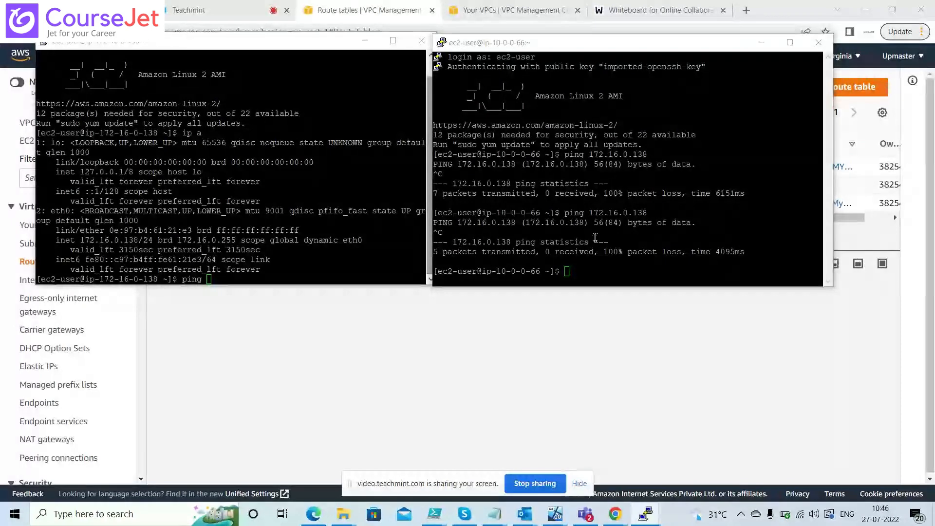
key(alt+Tab)
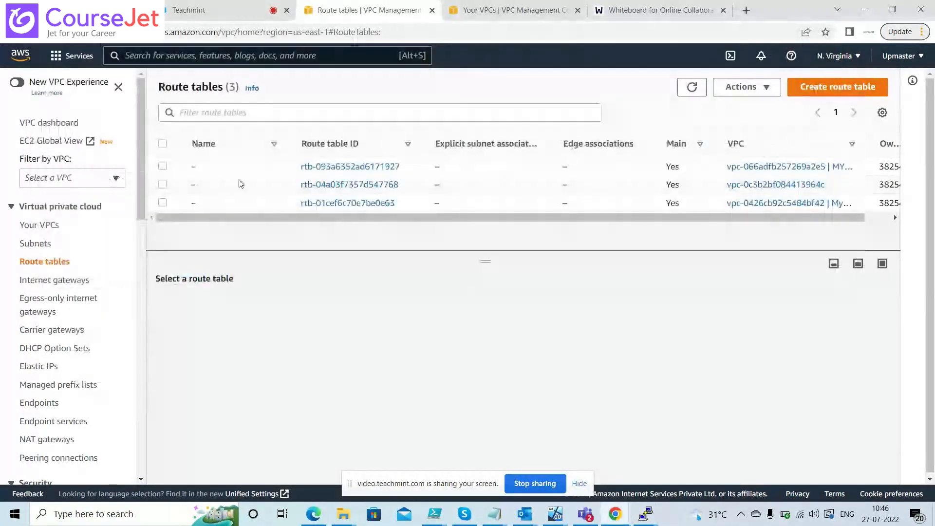
click(162, 167)
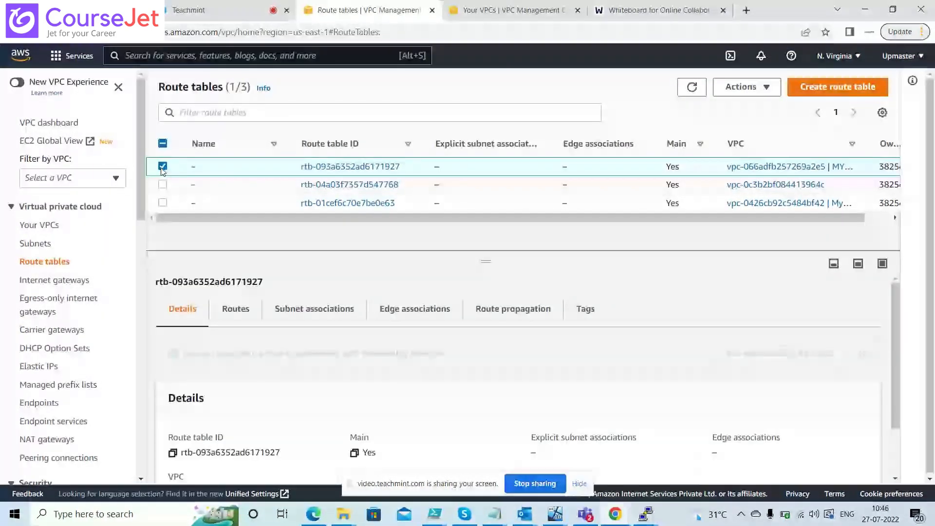
click(325, 319)
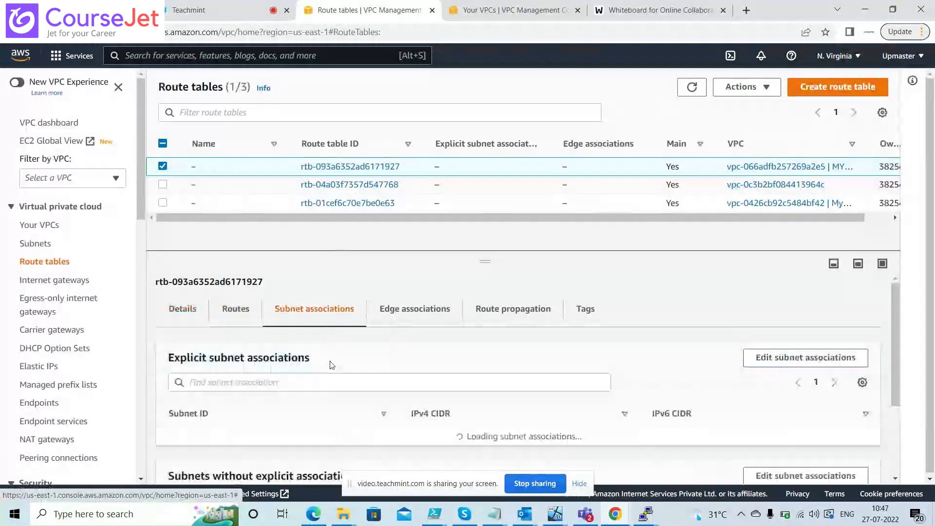
click(806, 358)
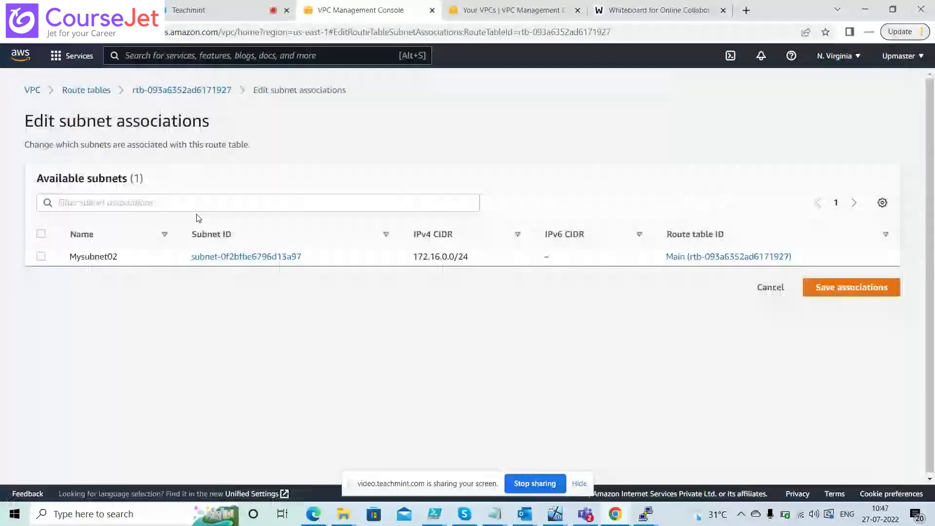
click(41, 257)
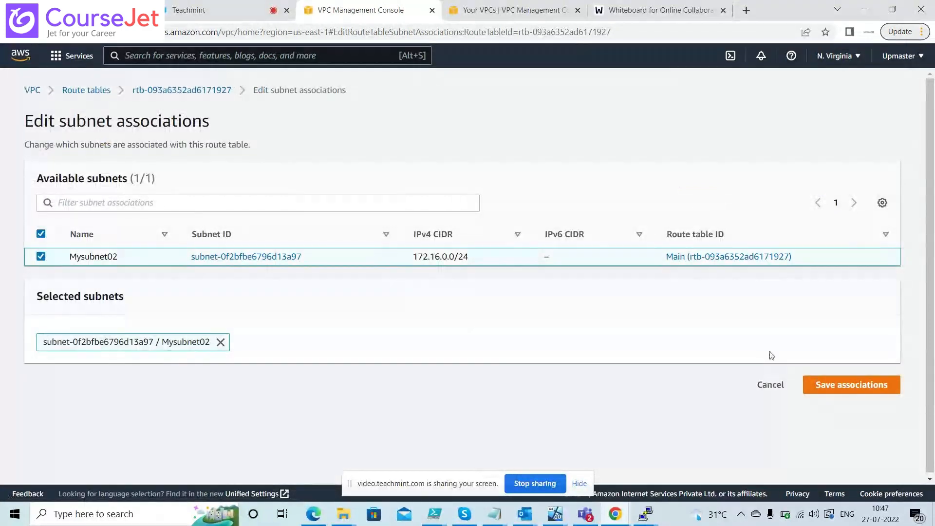
click(846, 386)
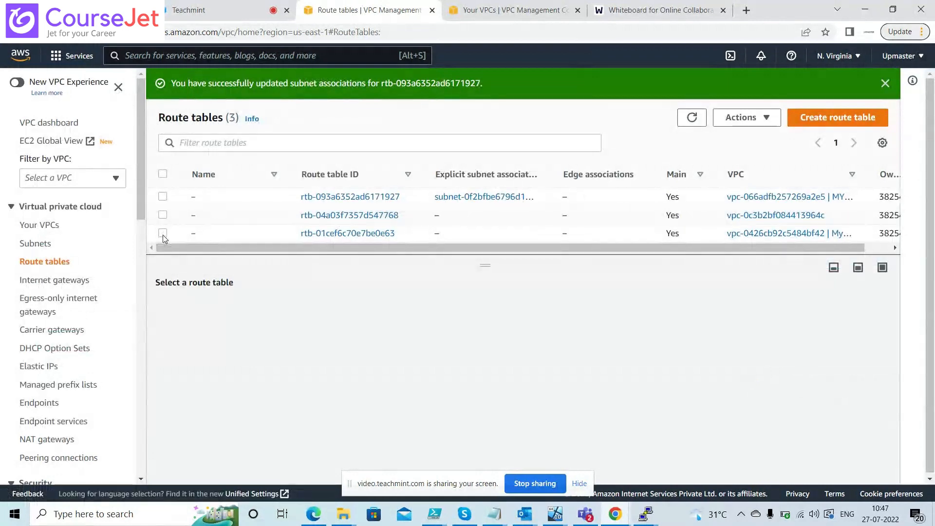
Step: Explicitly associate Mysubnet01 with Myvpc01's route table and save the association
click(251, 232)
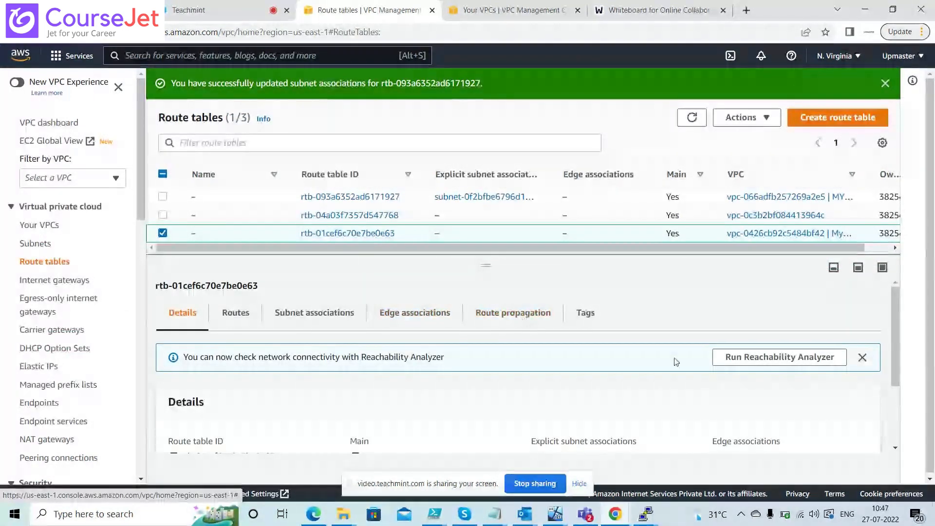
click(232, 321)
click(319, 319)
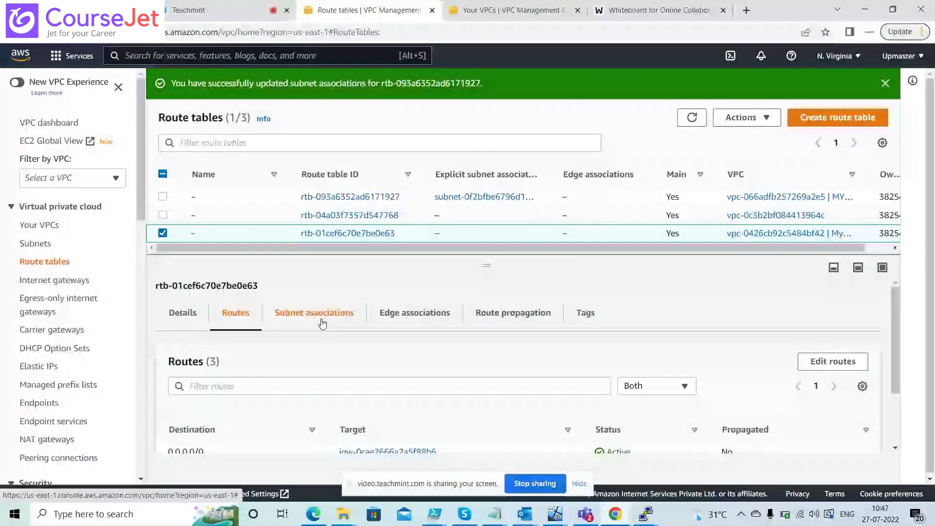
click(804, 361)
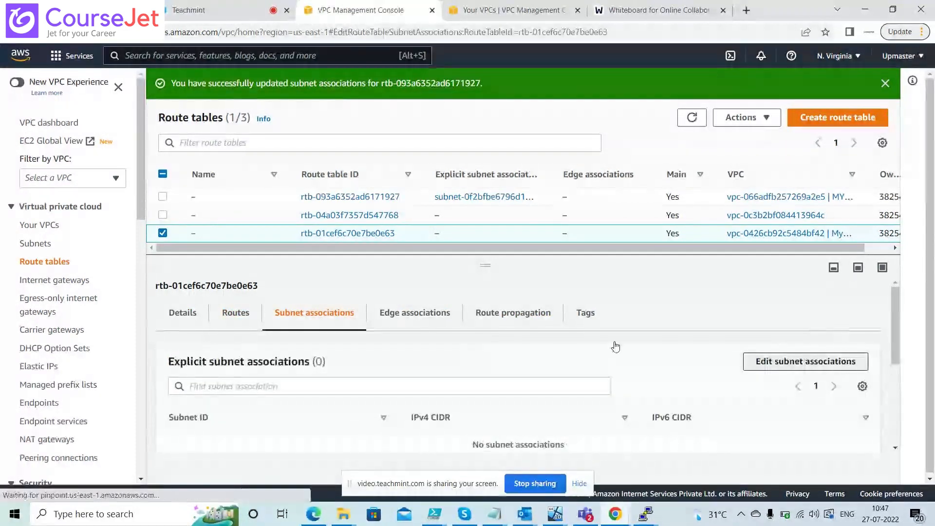
click(41, 256)
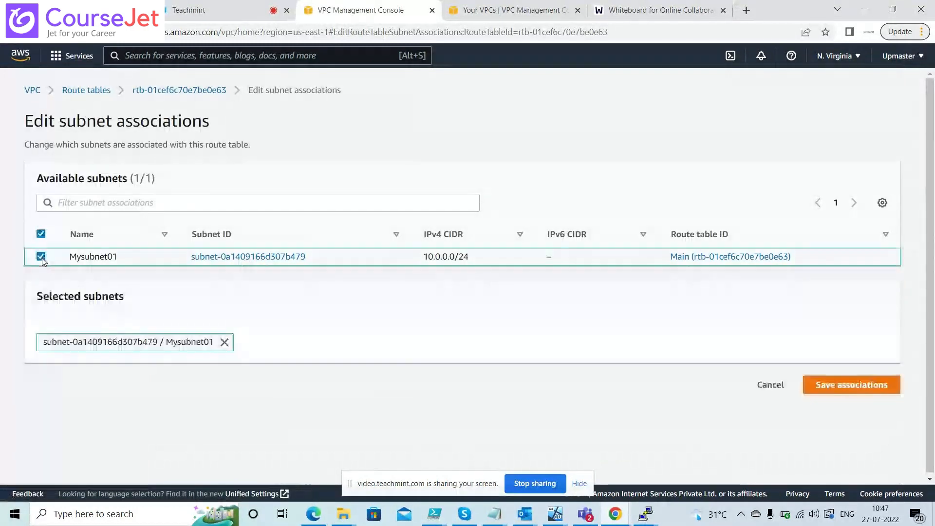
click(843, 385)
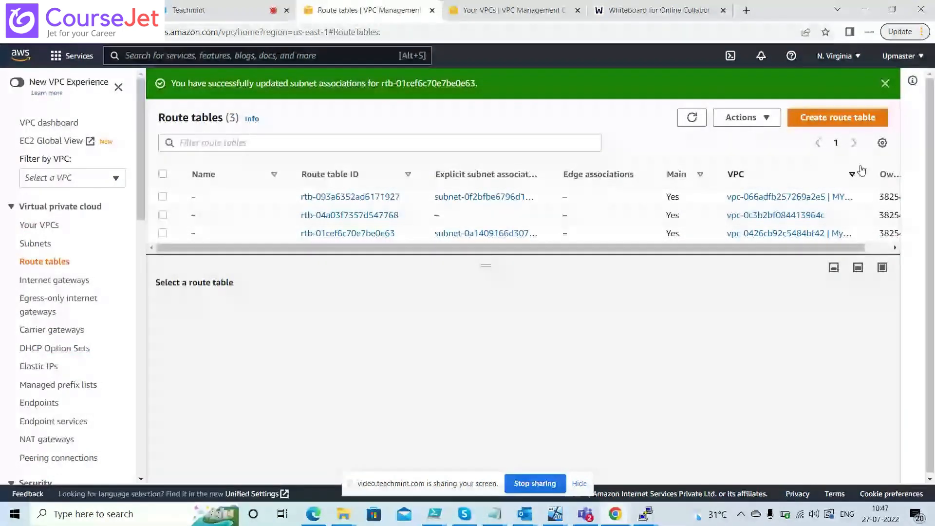
Step: Check which VPC each route table belongs to and review the routes in Myvpc01's route table
drag(866, 170, 902, 176)
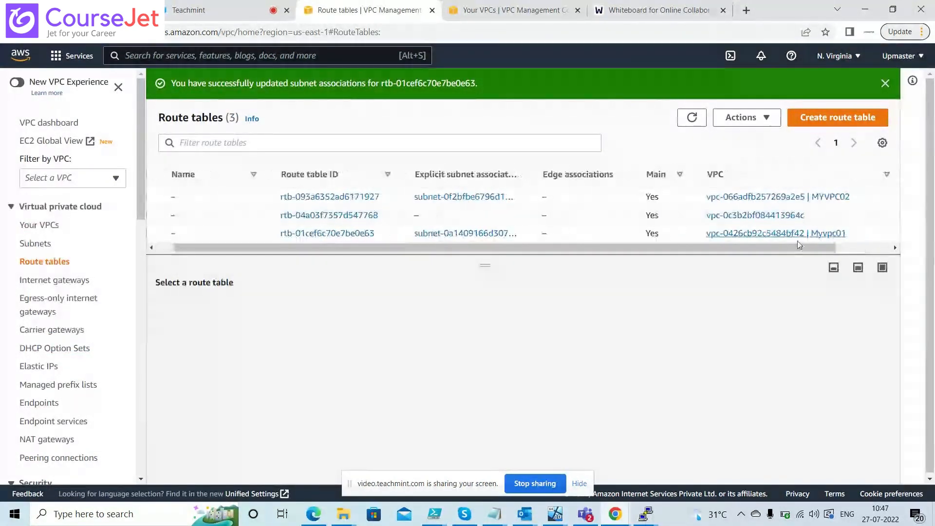
drag(771, 249, 208, 246)
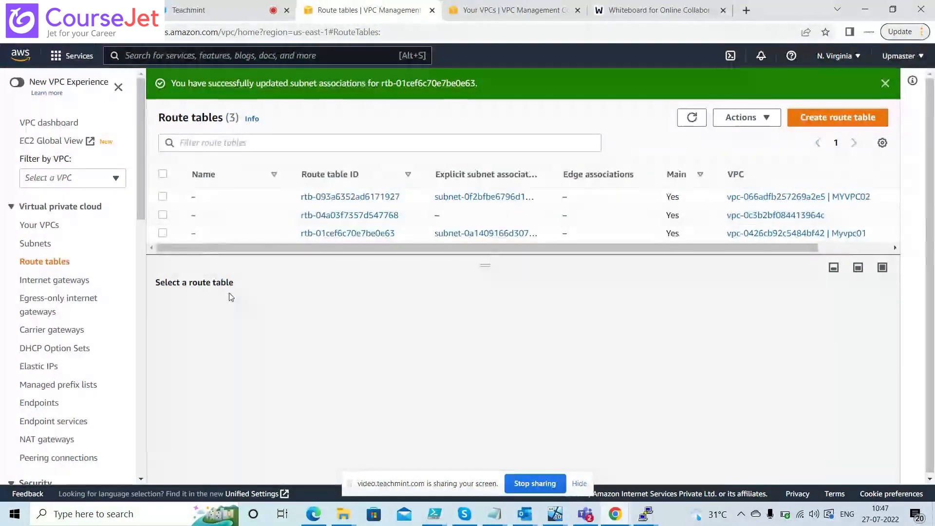
click(234, 233)
click(238, 316)
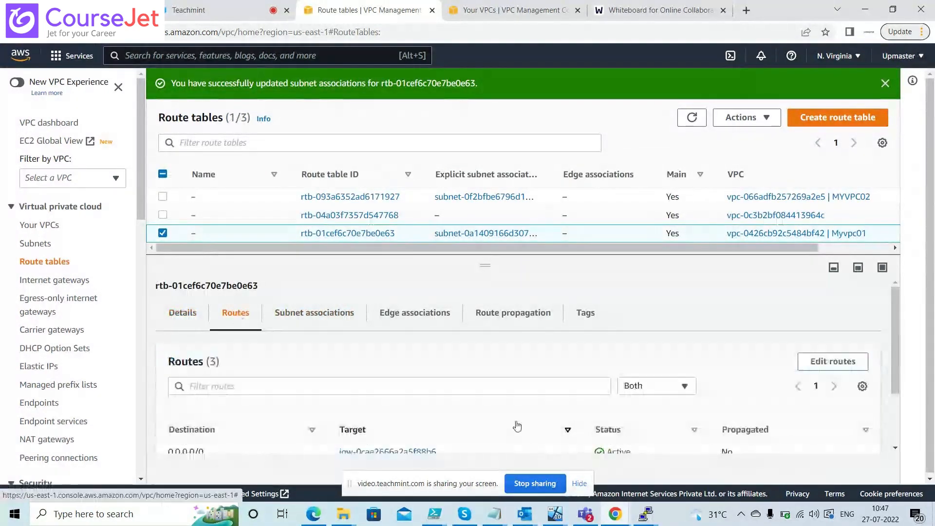
drag(895, 361, 900, 414)
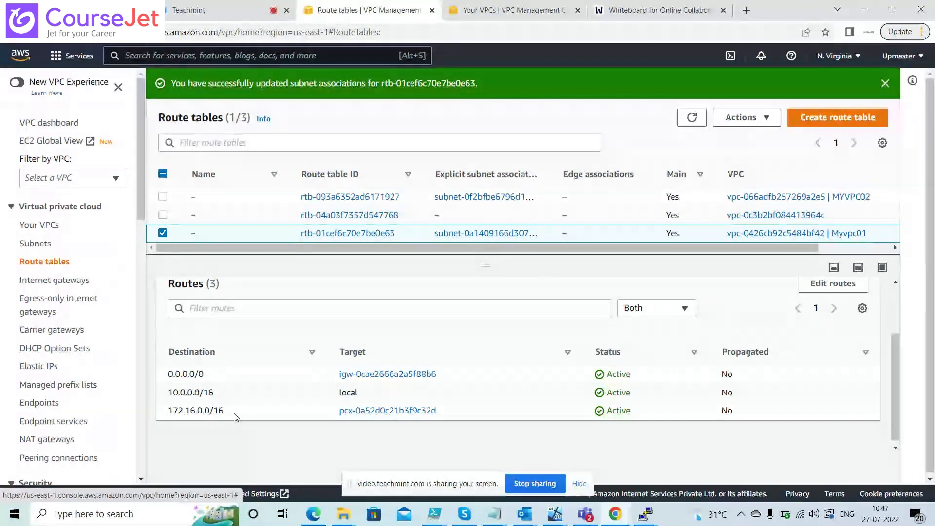
Step: Examine peering connection MYPC01's route tables, DNS settings, ClassicLink settings and requester and accepter details
click(81, 458)
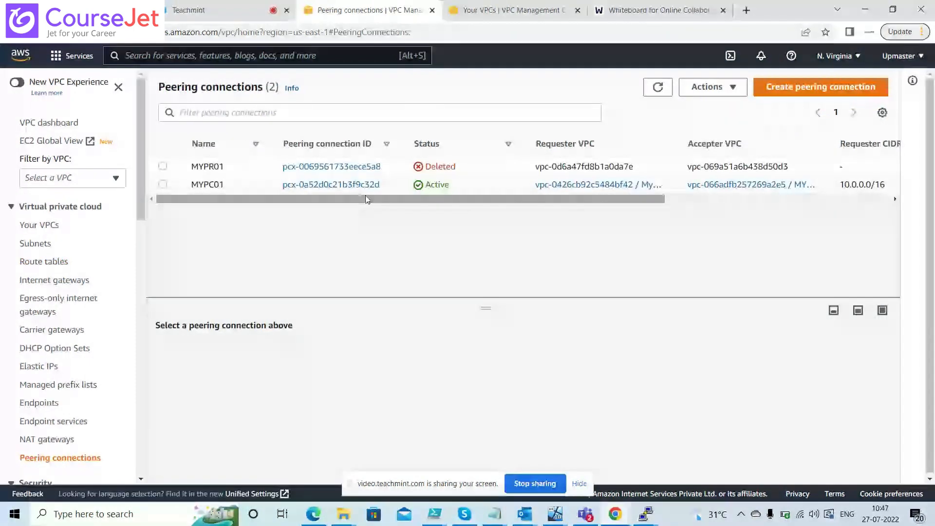
click(162, 184)
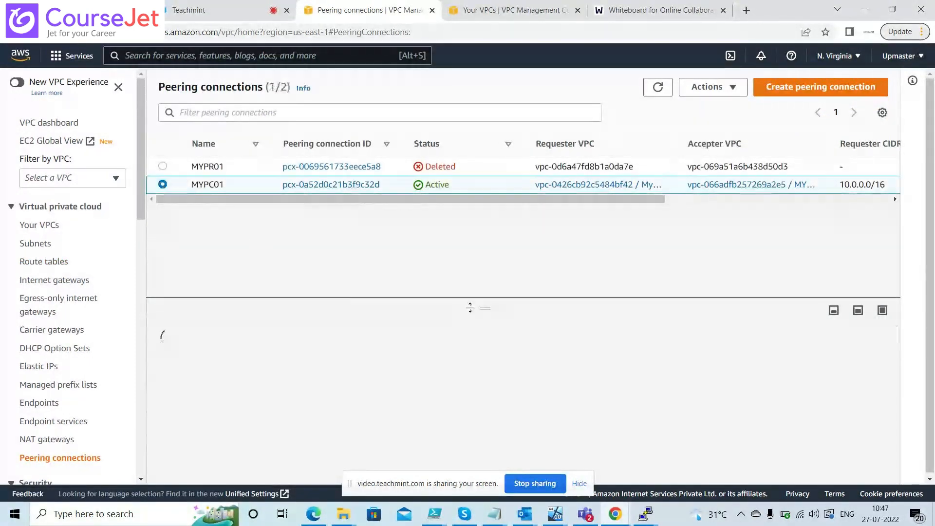
drag(487, 307, 493, 207)
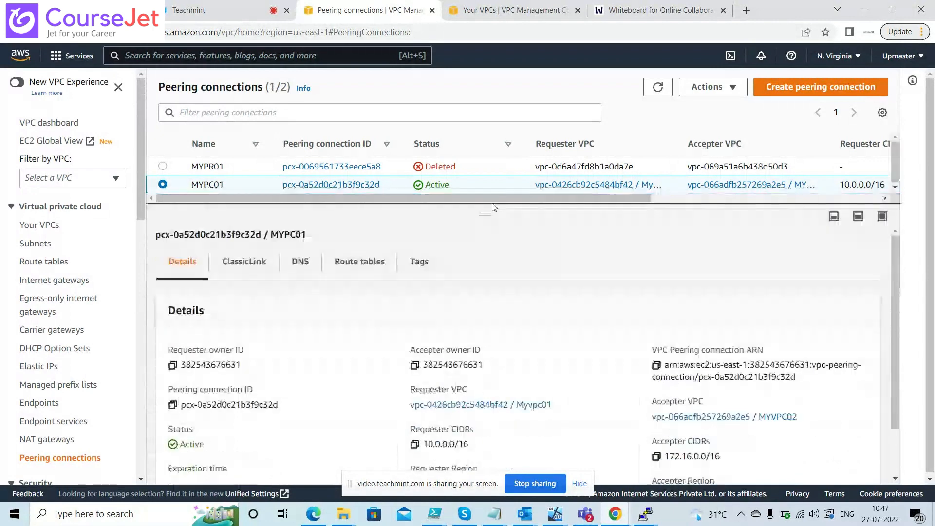
click(375, 269)
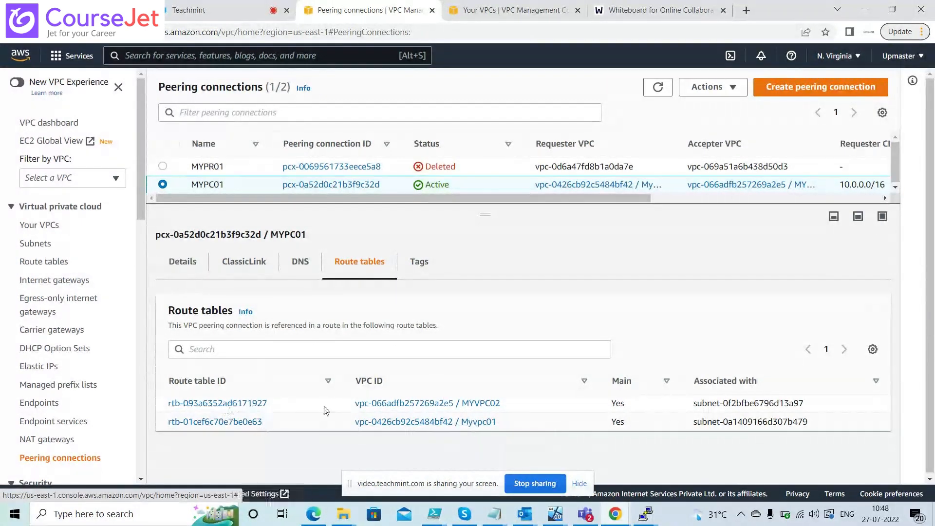
click(300, 267)
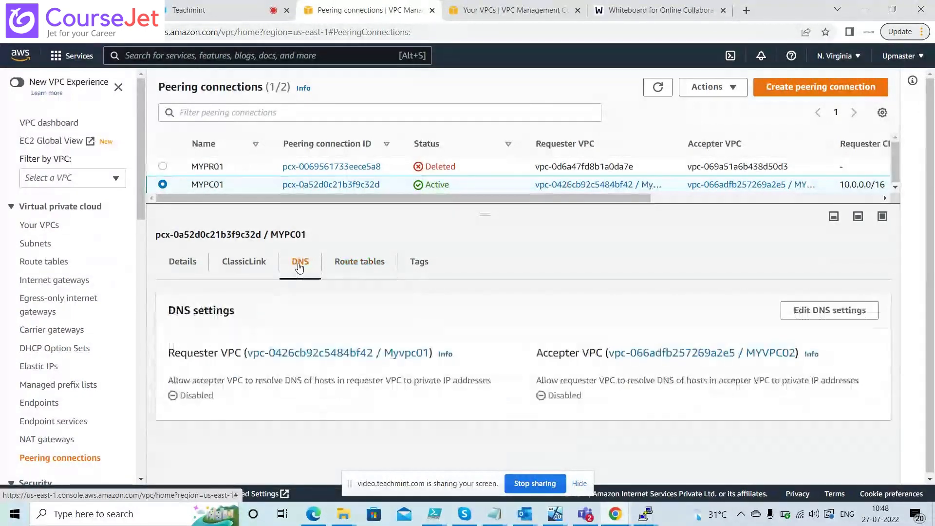
click(271, 267)
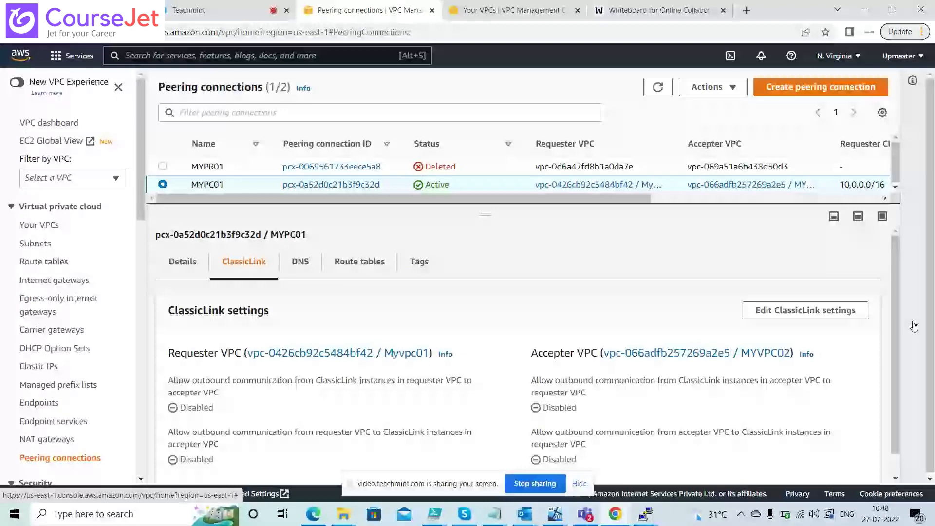
scroll(914, 326, down, 1)
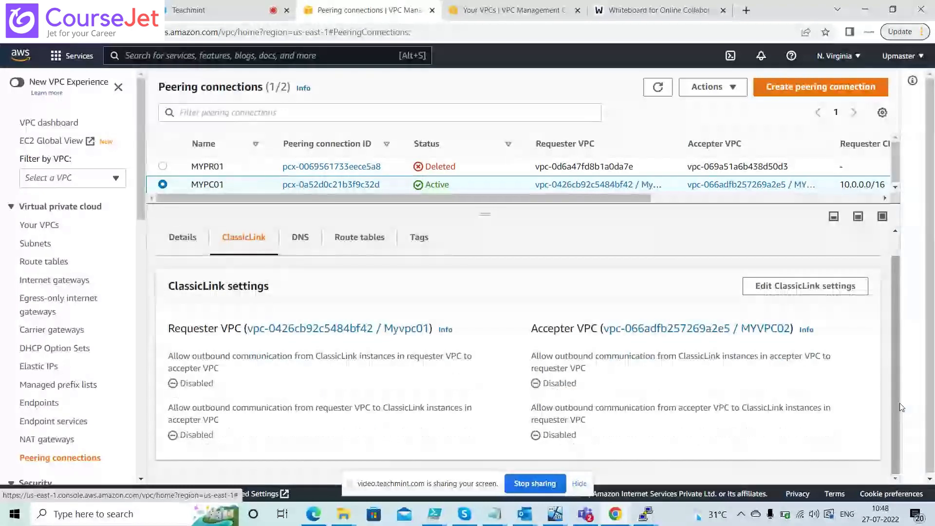
click(191, 243)
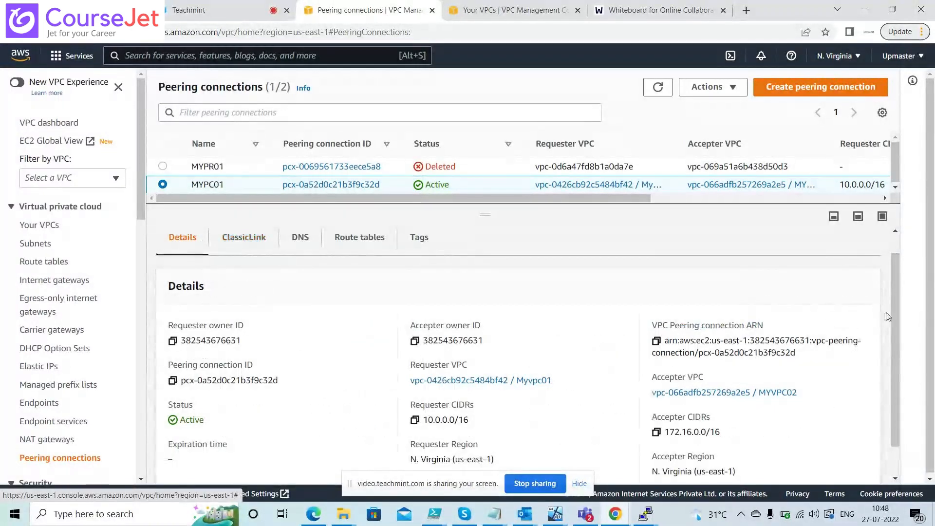
scroll(893, 313, down, 1)
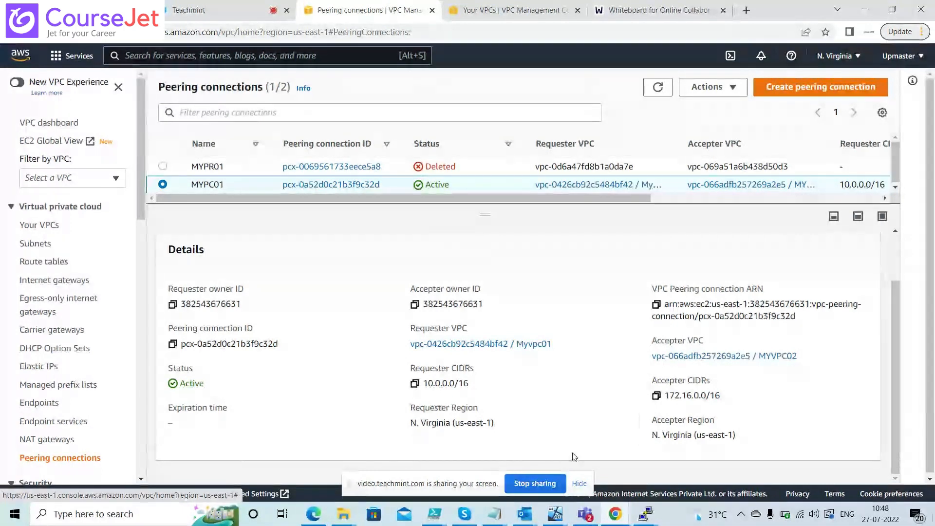
Step: Switch to the ip-10-0-0-66 PuTTY session, rerun ping 172.16.0.138 and stop it after a few packets
key(alt+Tab)
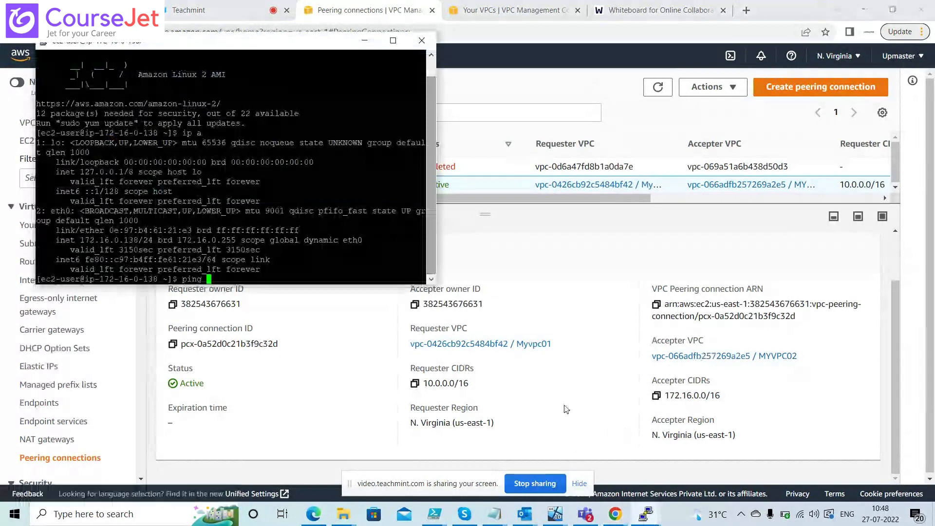
key(alt+Tab)
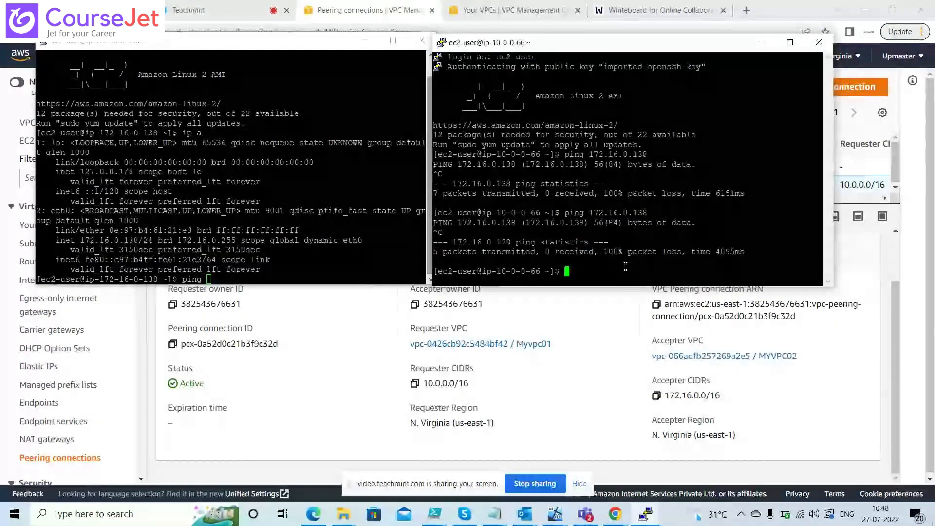
key(Up)
key(Return)
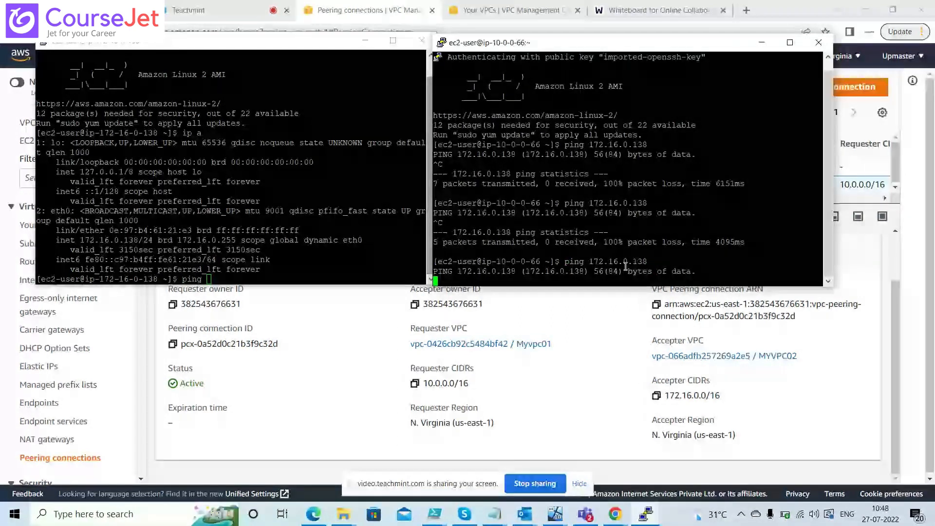
key(ctrl+c)
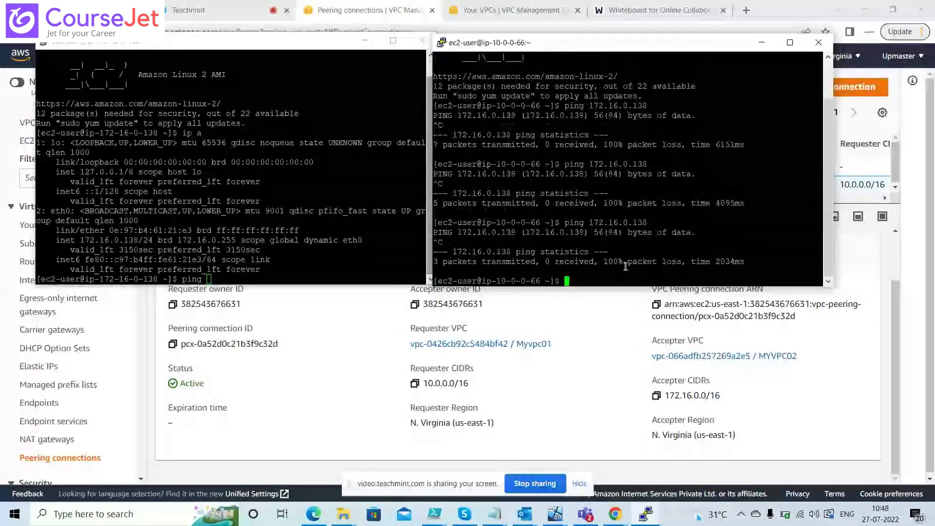
Step: Ping 10.0.0.66 from the ip-172-16-0-138 PuTTY session and stop it after a couple of packets
click(335, 267)
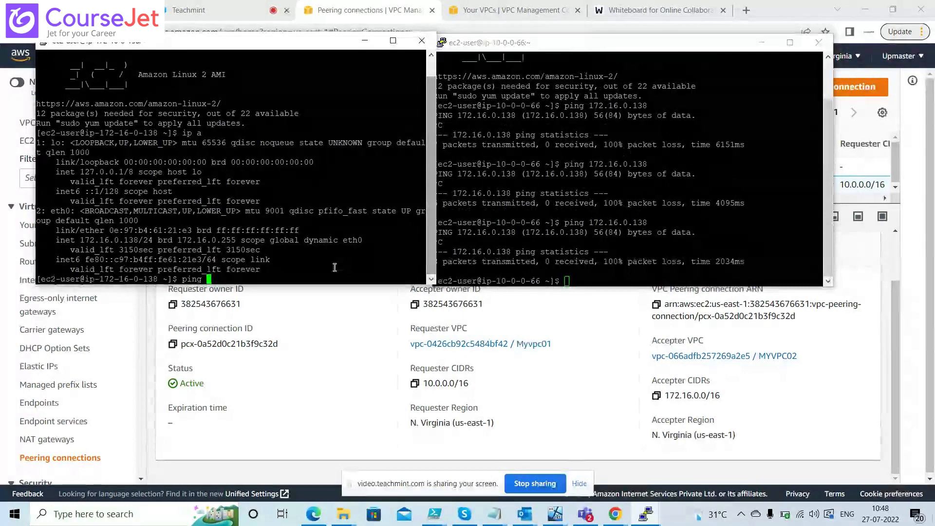
text(ping 10.0)
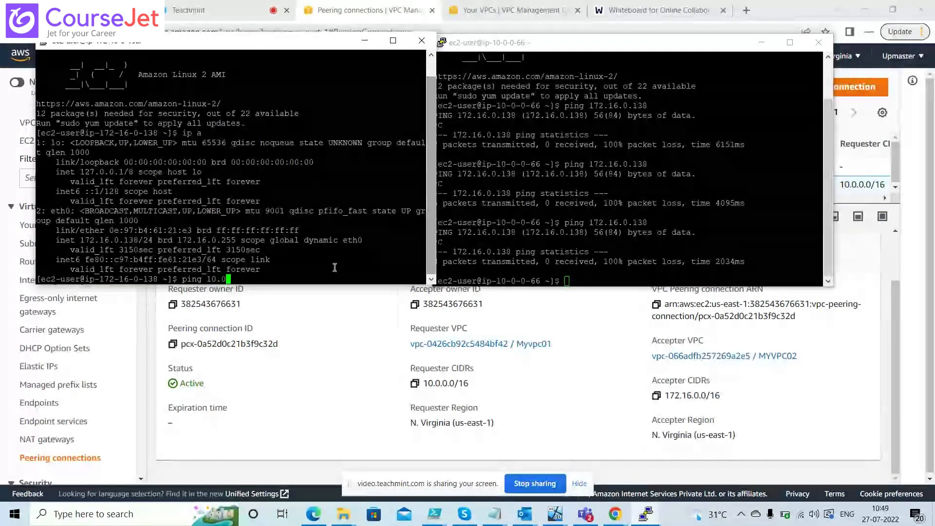
text(.0.)
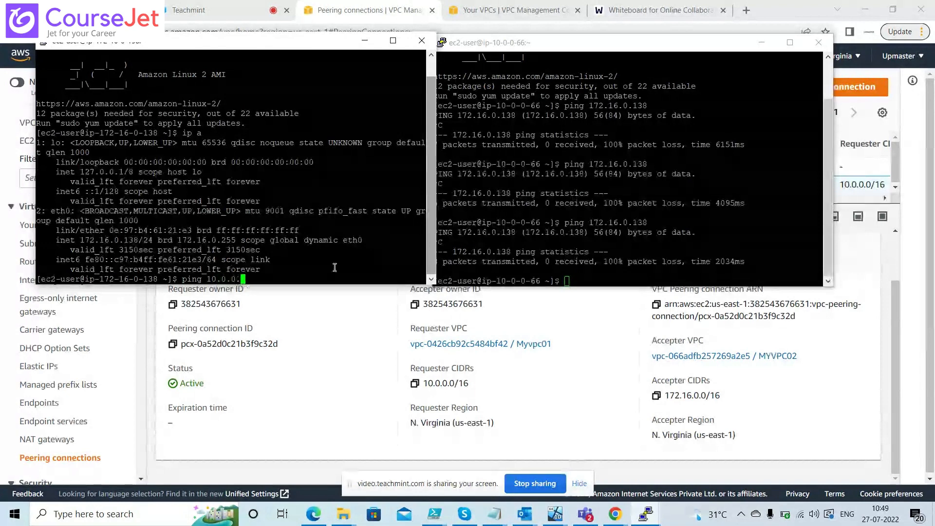
text(66)
key(Return)
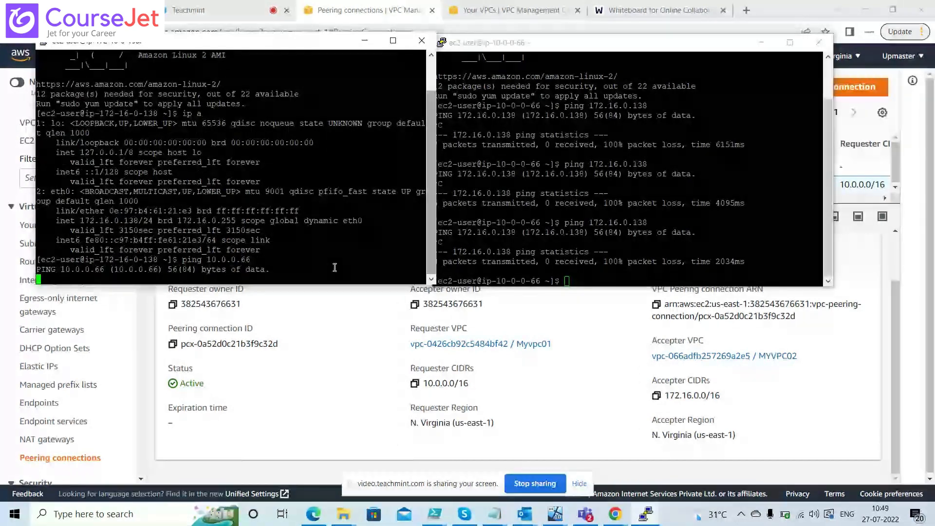
key(ctrl+c)
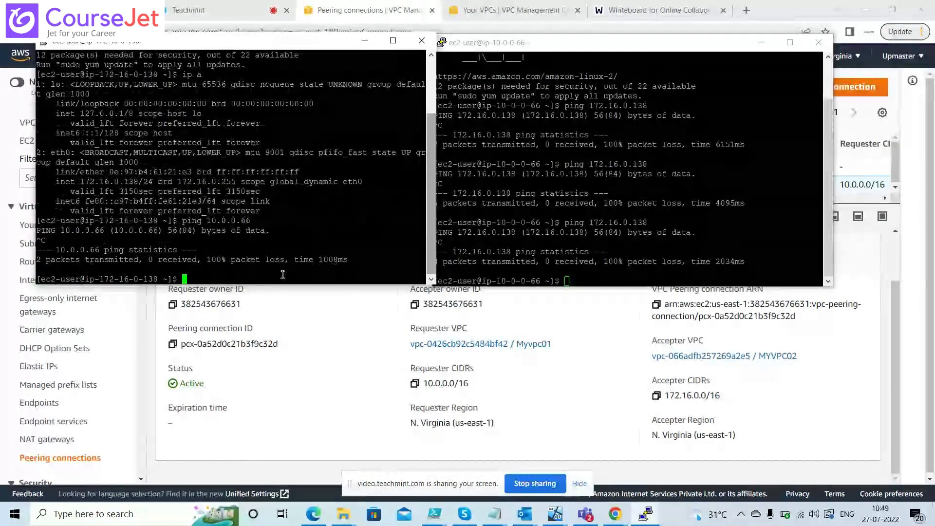
text(ping)
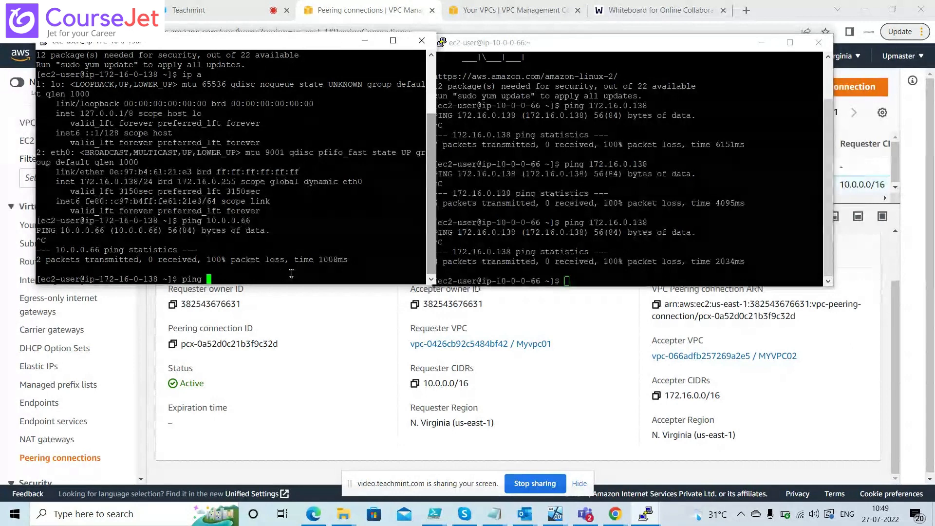
text(www)
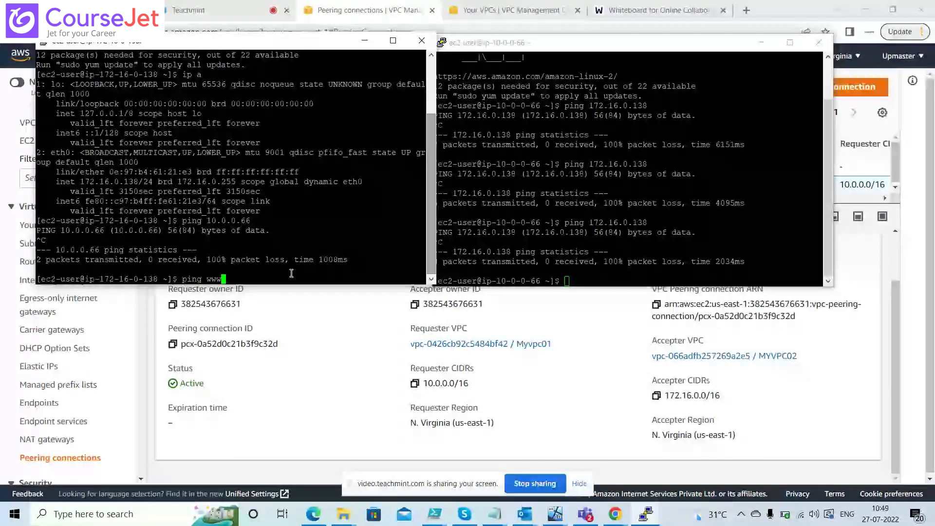
text(.google.com)
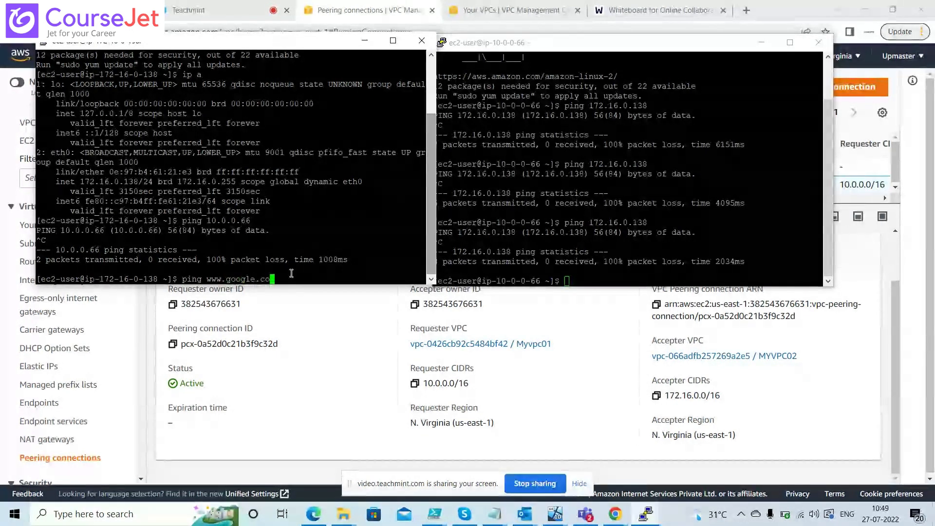
key(Return)
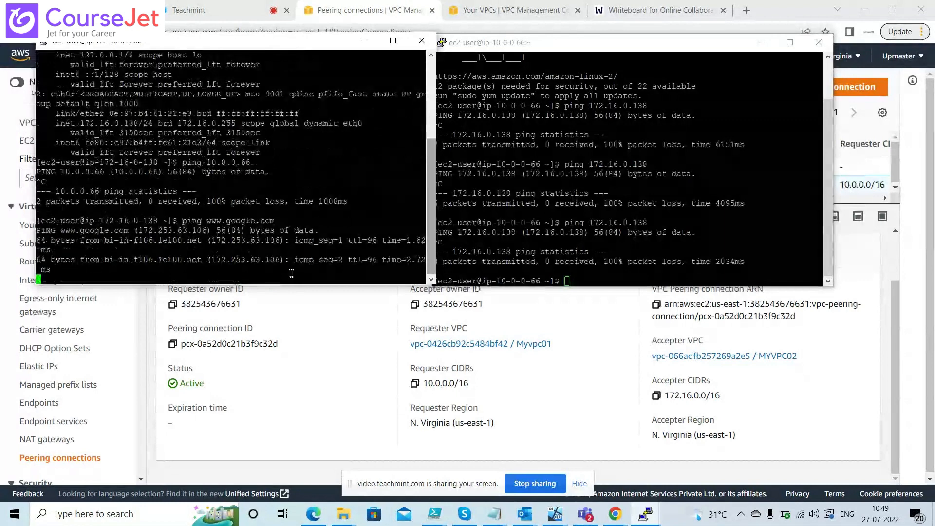
key(ctrl+c)
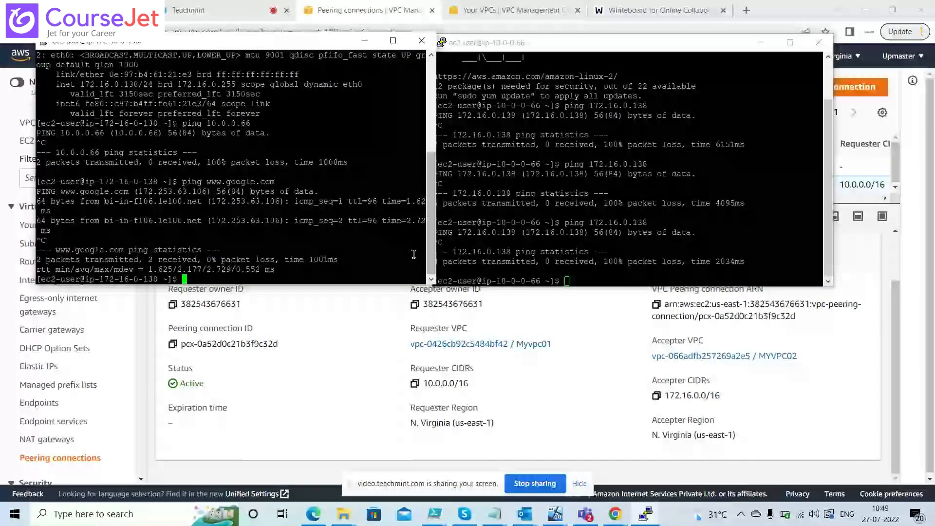
Step: Return to the VPC console in the browser and review the route propagation and routes of MYVPC02's route table
click(583, 345)
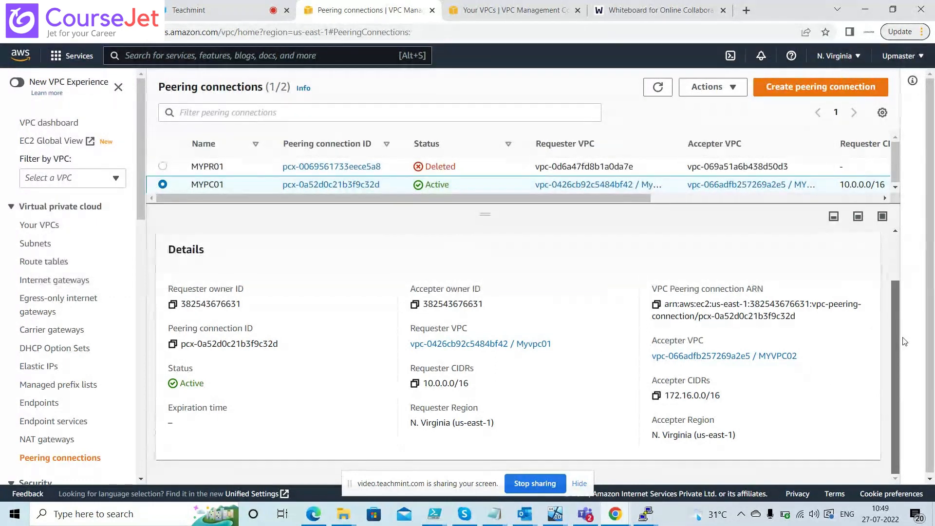
scroll(896, 312, up, 2)
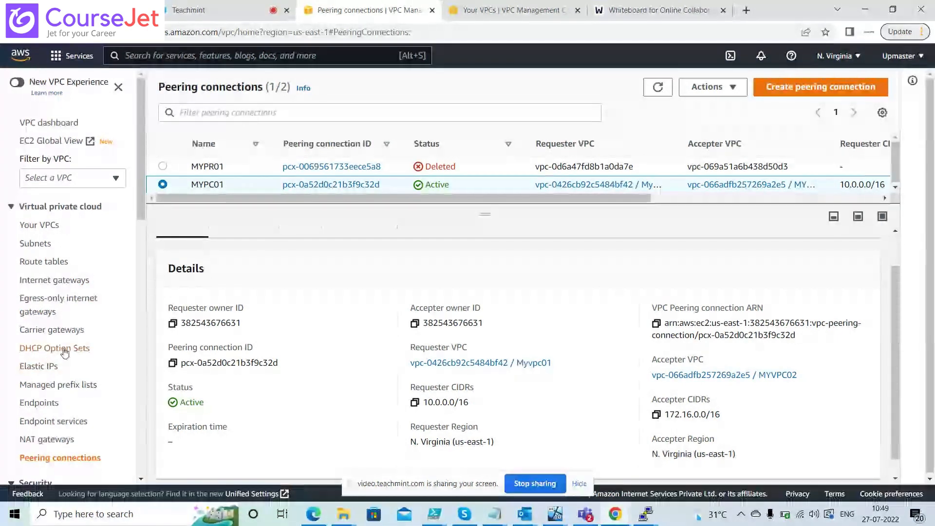
click(43, 262)
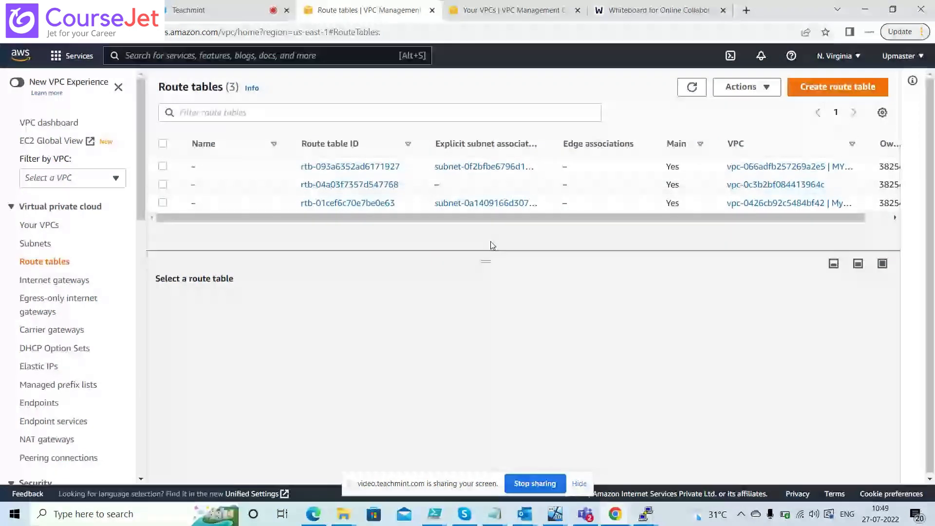
drag(556, 218, 534, 220)
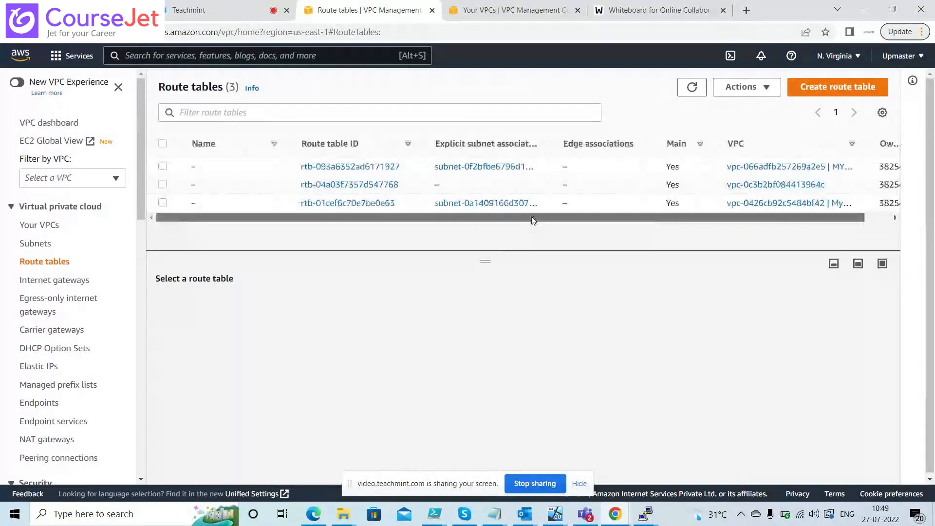
click(163, 167)
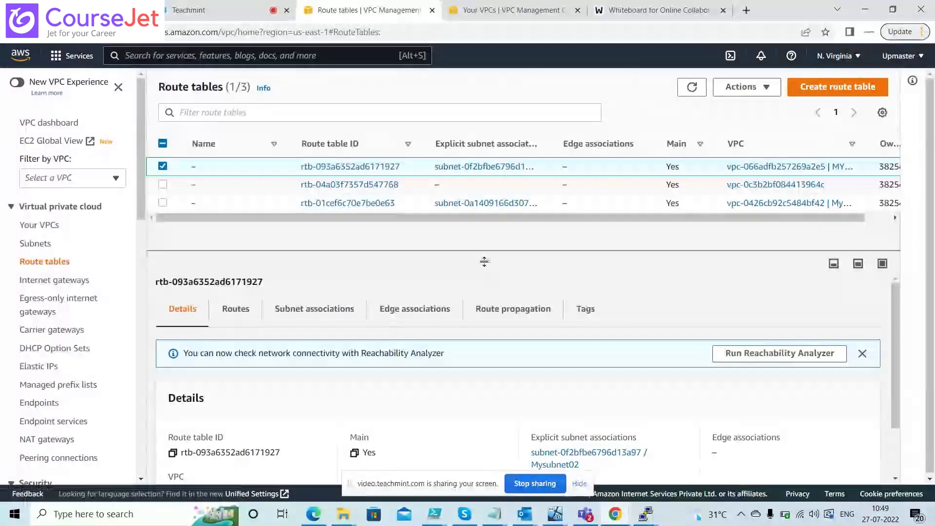
drag(484, 262, 490, 217)
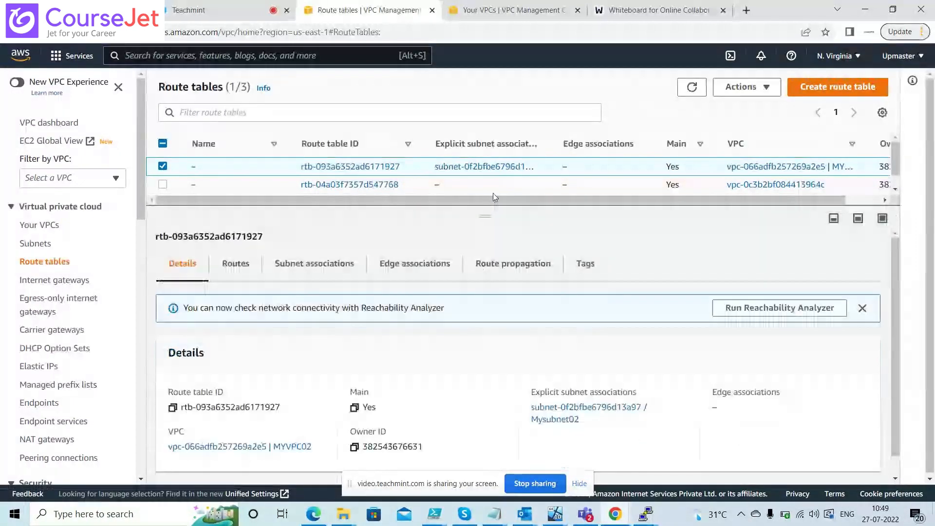
click(404, 272)
click(504, 269)
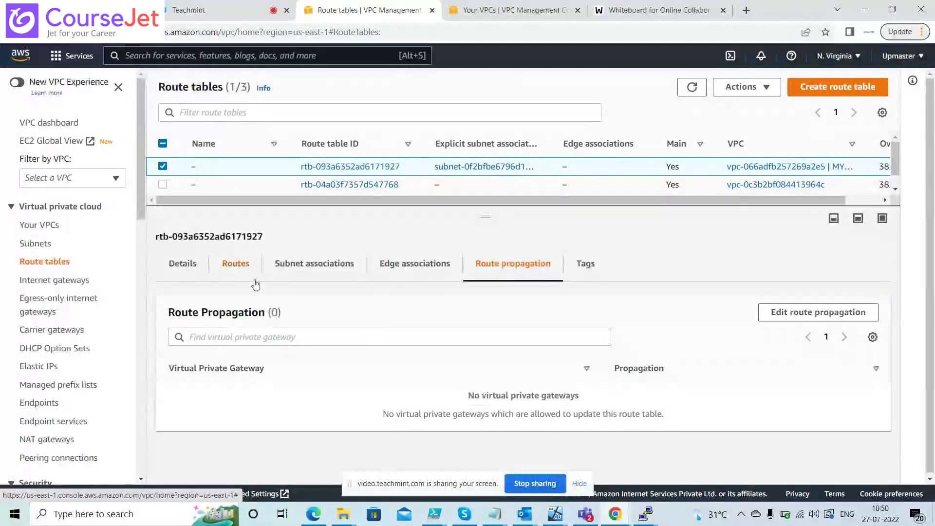
click(236, 265)
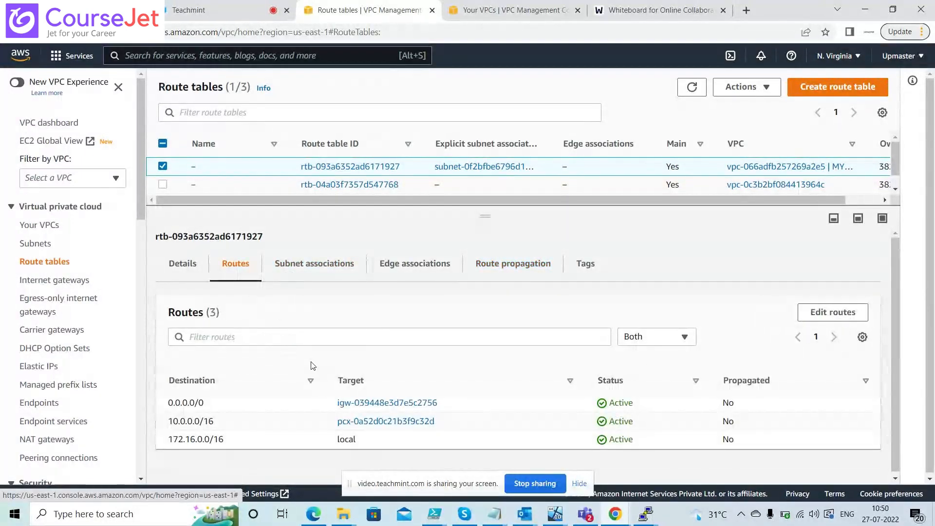
Step: Start a new route in MYVPC02's route table with 172.16.0.0/24 as its destination
click(833, 314)
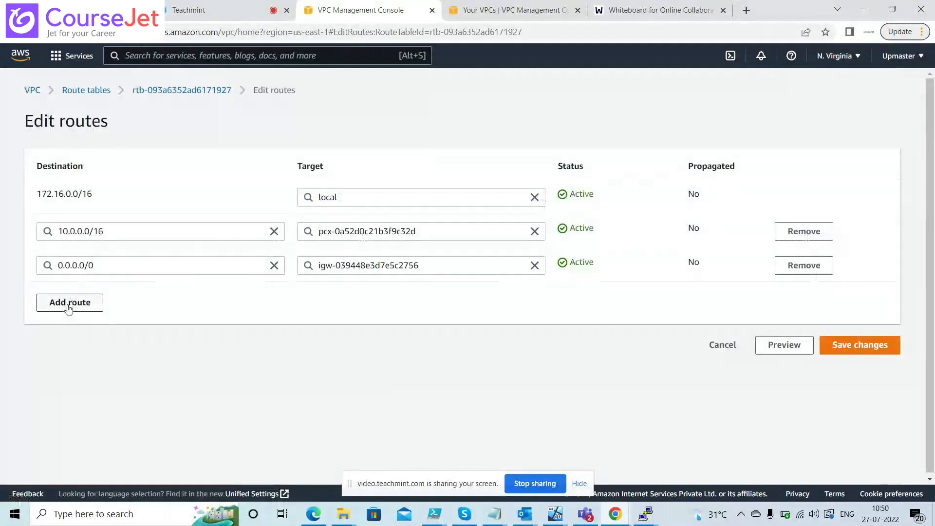
click(70, 303)
click(76, 303)
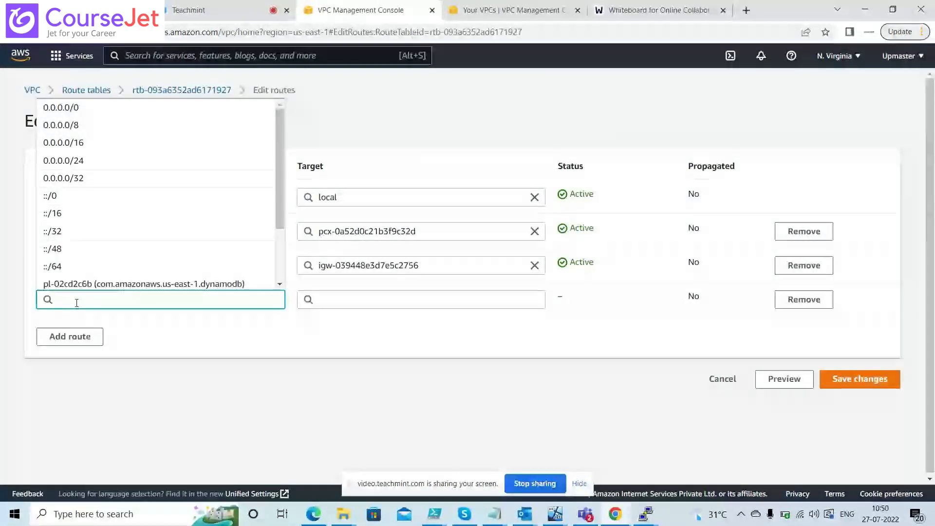
text(1)
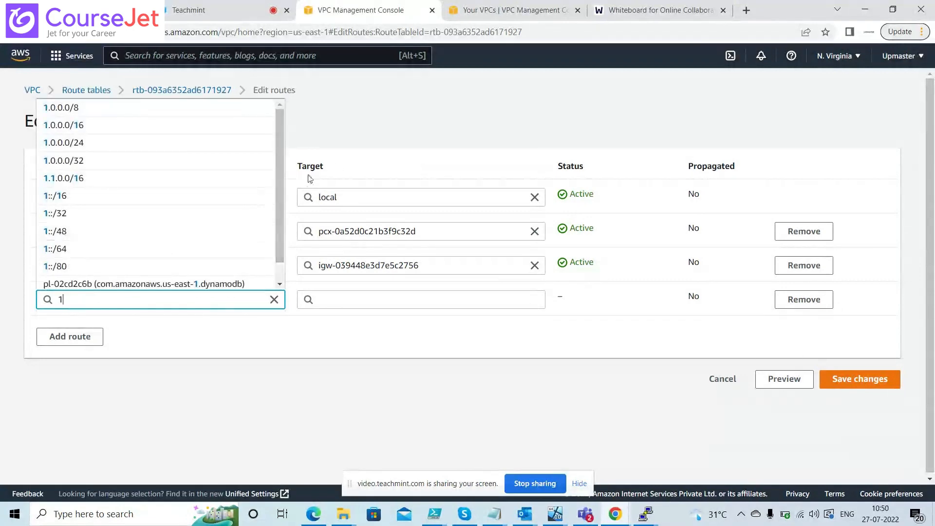
click(360, 163)
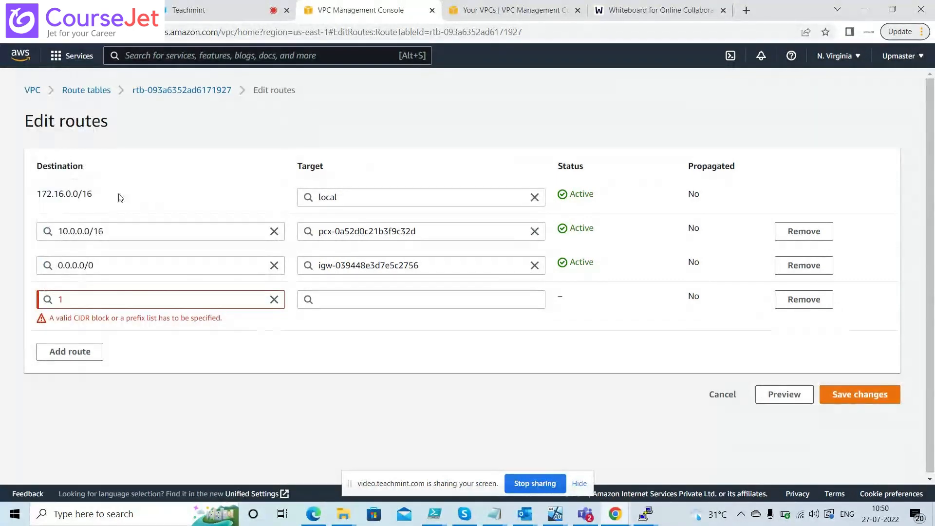
drag(92, 199, 37, 198)
key(ctrl+c)
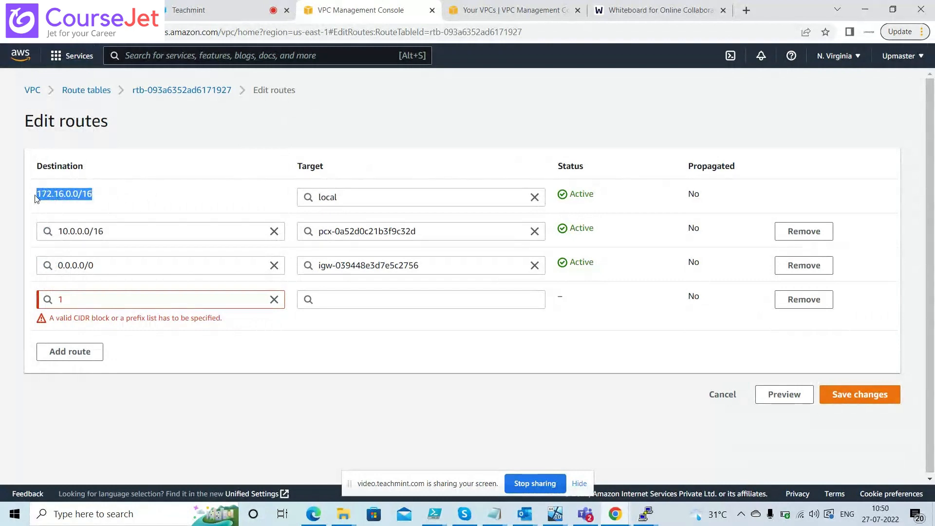
double_click(124, 299)
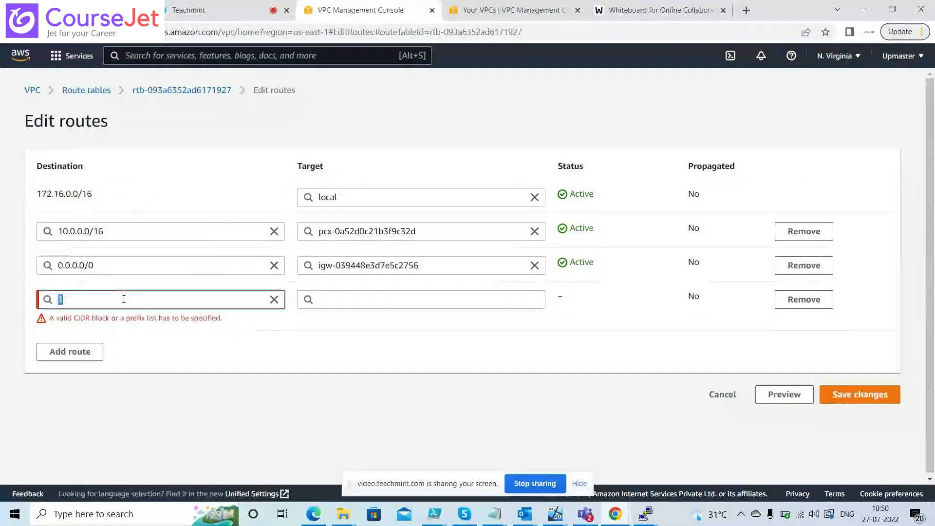
key(ctrl+v)
key(BackSpace)
key(BackSpace)
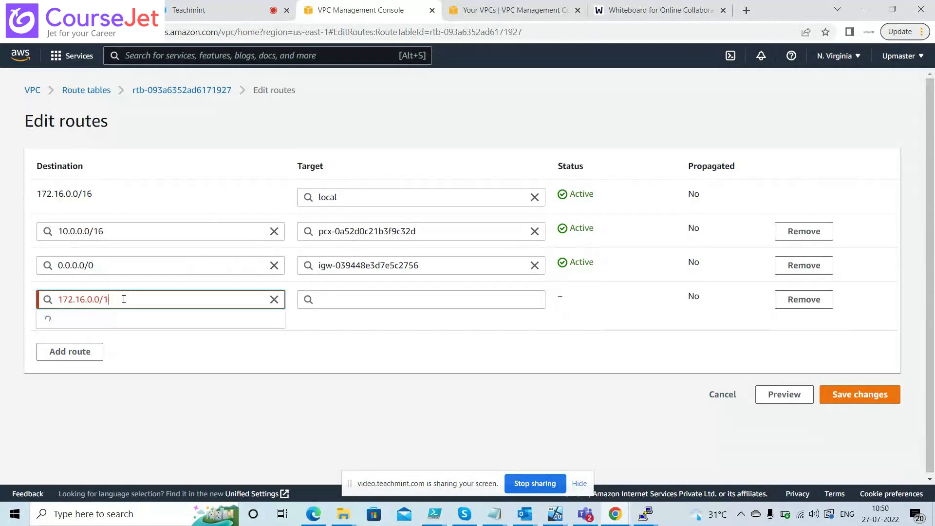
text(24)
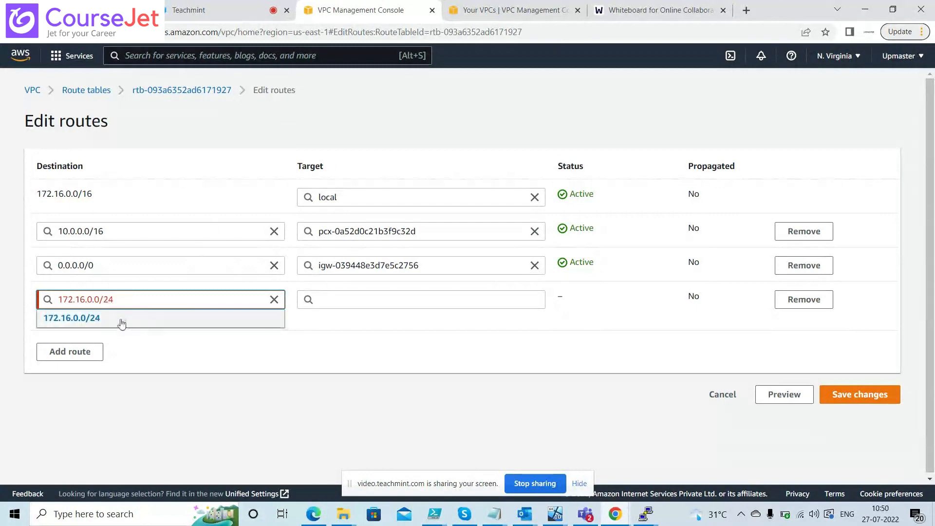
click(122, 322)
Step: Try to save the 172.16.0.0/24 route with local as its target, and return to the route editor
click(369, 297)
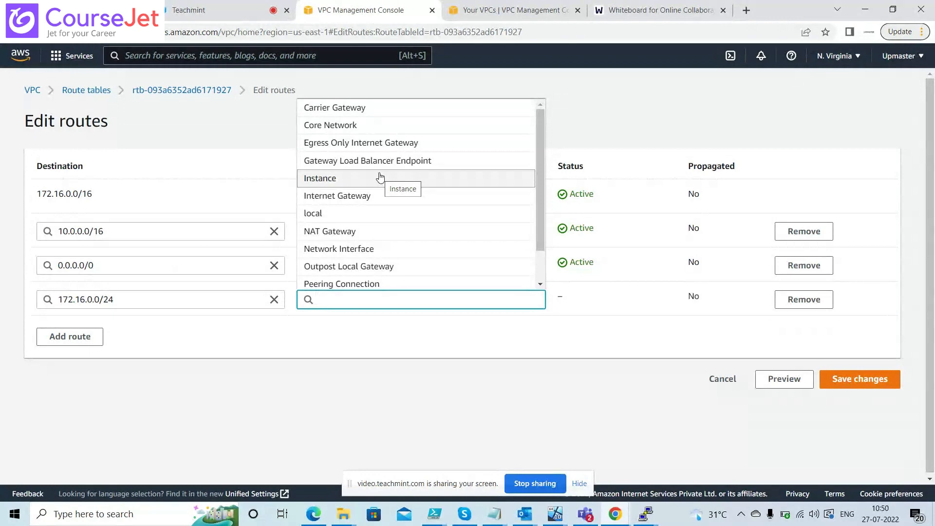
click(364, 213)
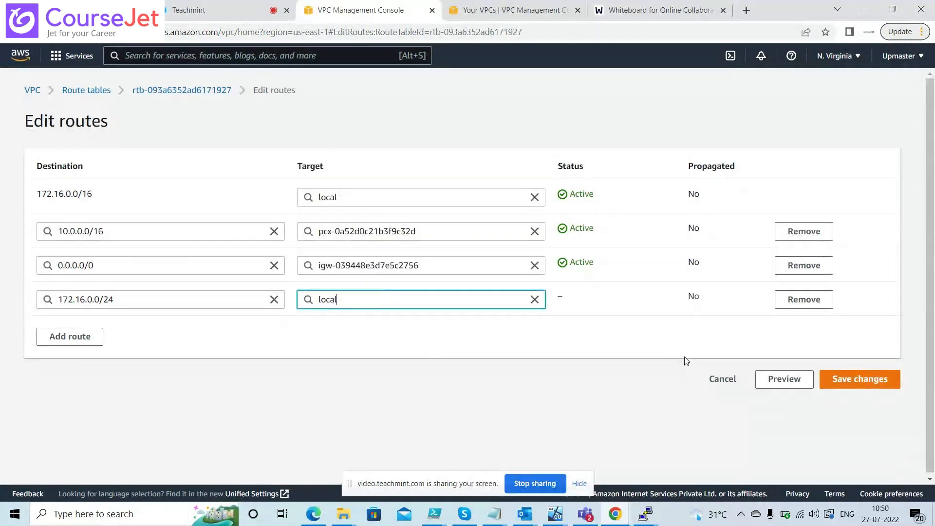
click(860, 380)
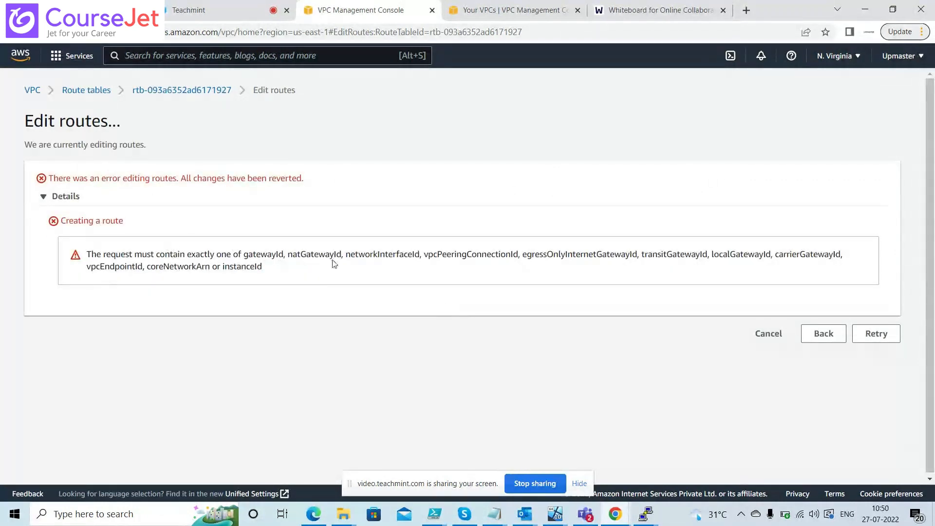
click(828, 336)
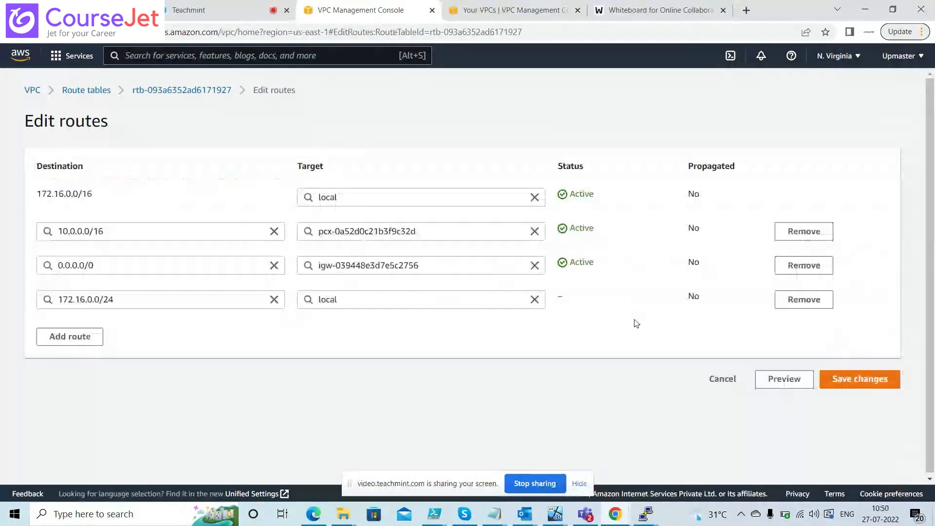
click(240, 302)
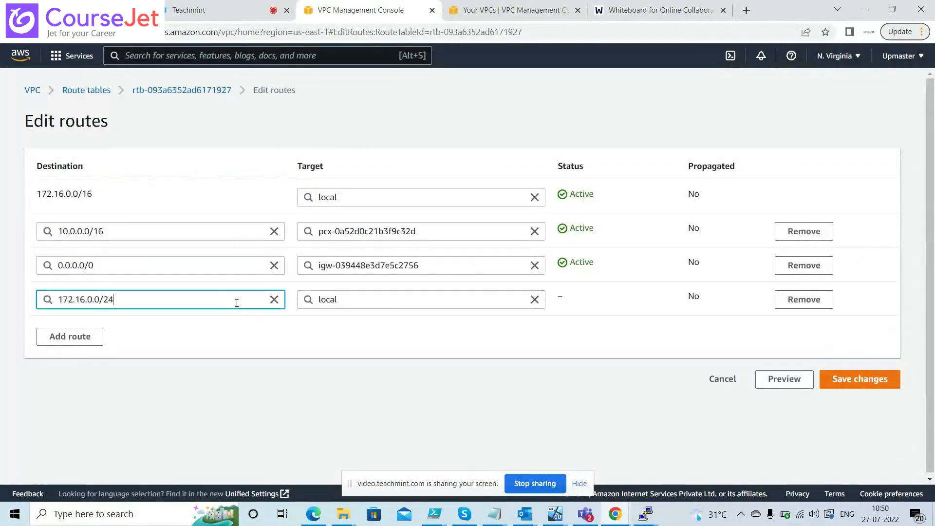
Step: Review MYVPC02's details and the unnamed VPC's CIDRs in the VPC list open in the other browser tab
click(517, 11)
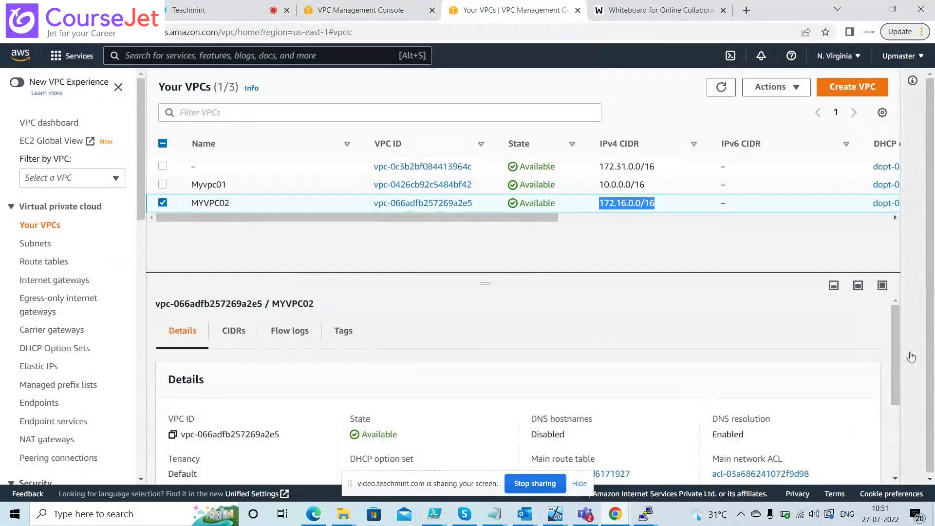
scroll(899, 361, down, 3)
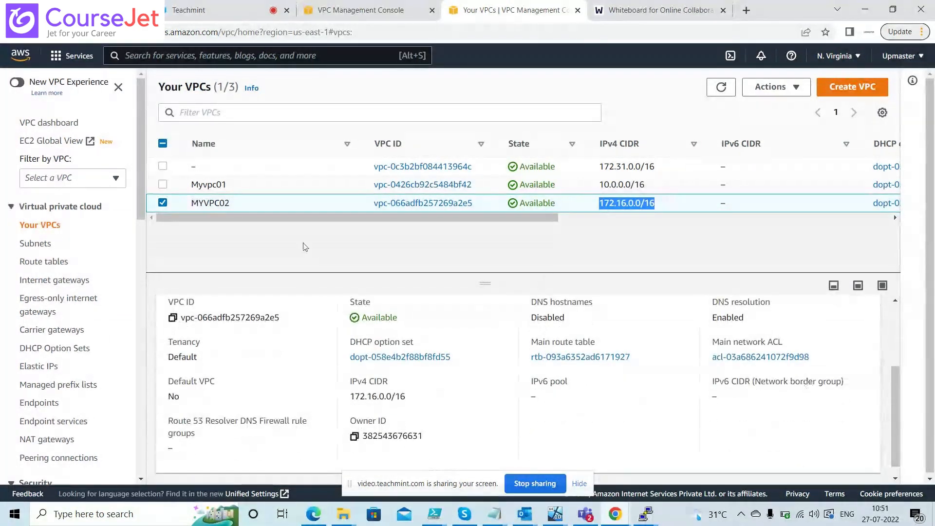
click(163, 202)
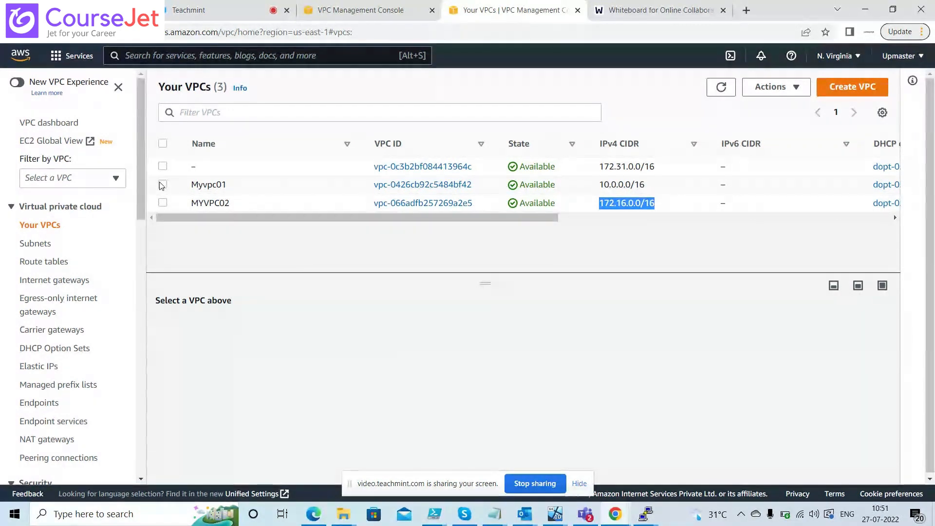
click(162, 166)
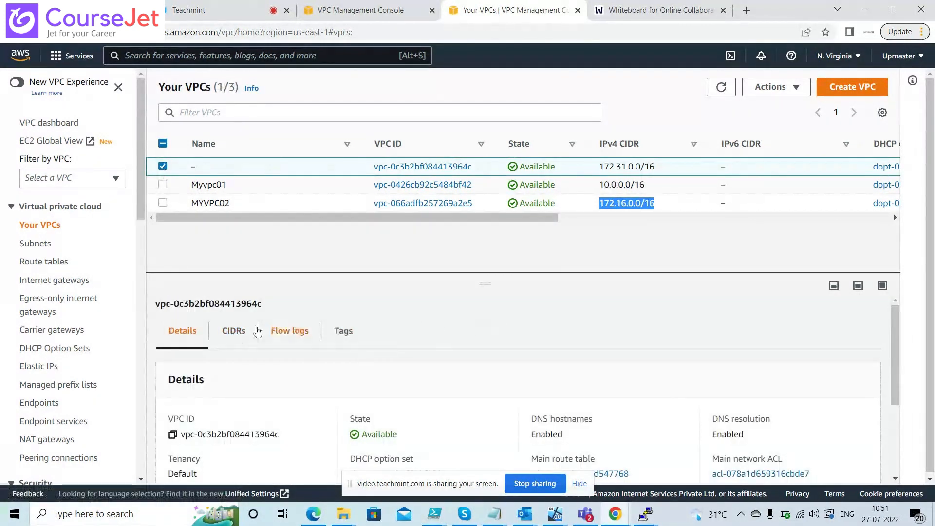
click(237, 332)
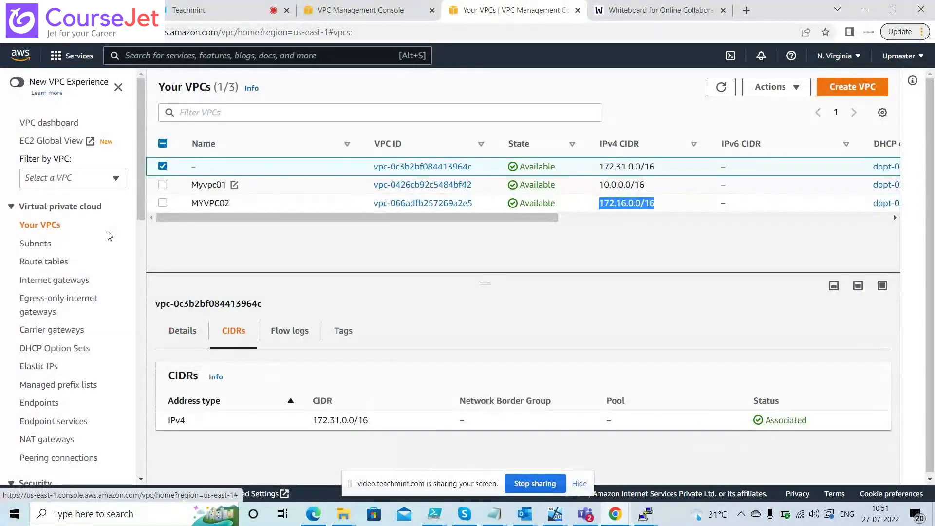
Step: Open the route table of the unnamed VPC and review its routes
click(45, 262)
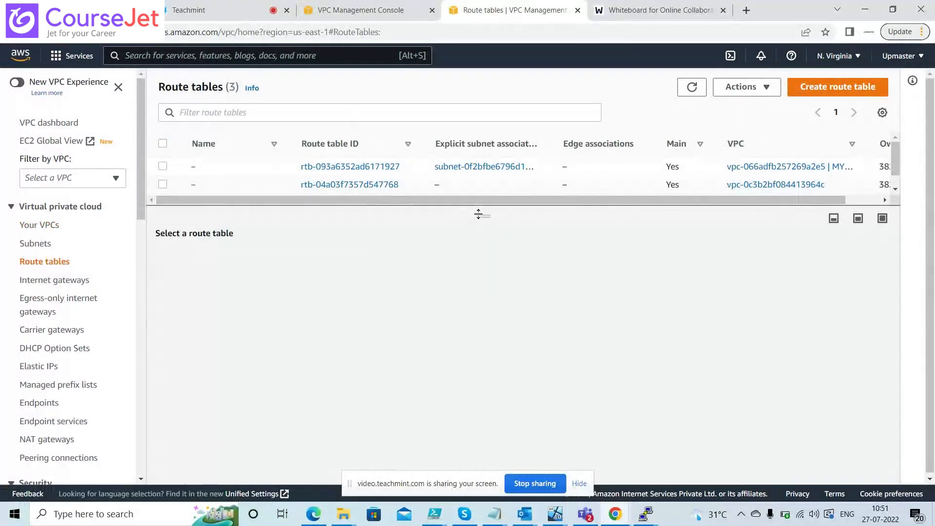
drag(478, 214, 481, 247)
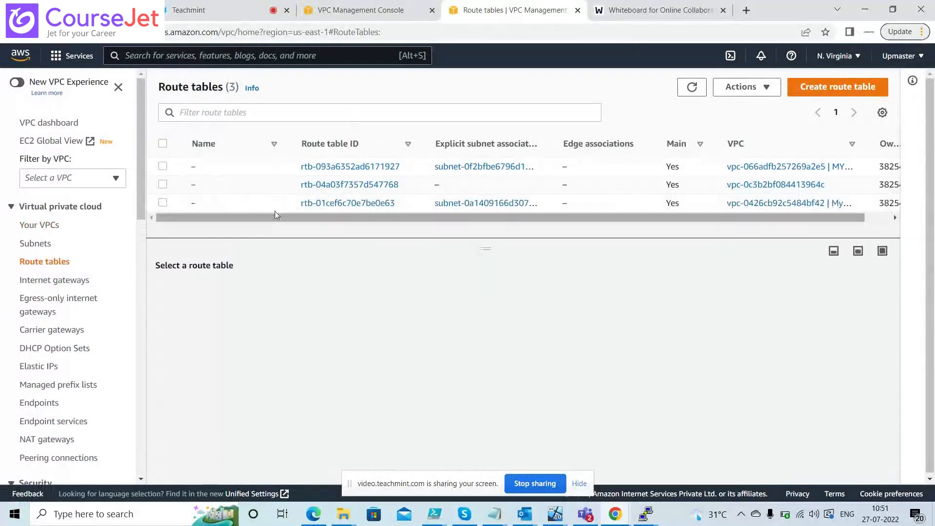
click(163, 185)
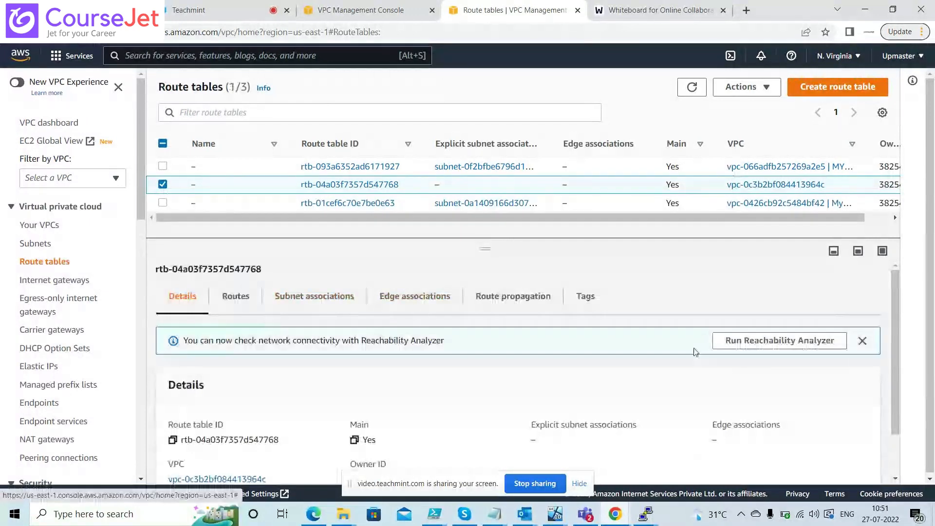
mouse_move(898, 329)
mouse_down()
mouse_move(895, 393)
mouse_move(894, 331)
mouse_up()
click(235, 297)
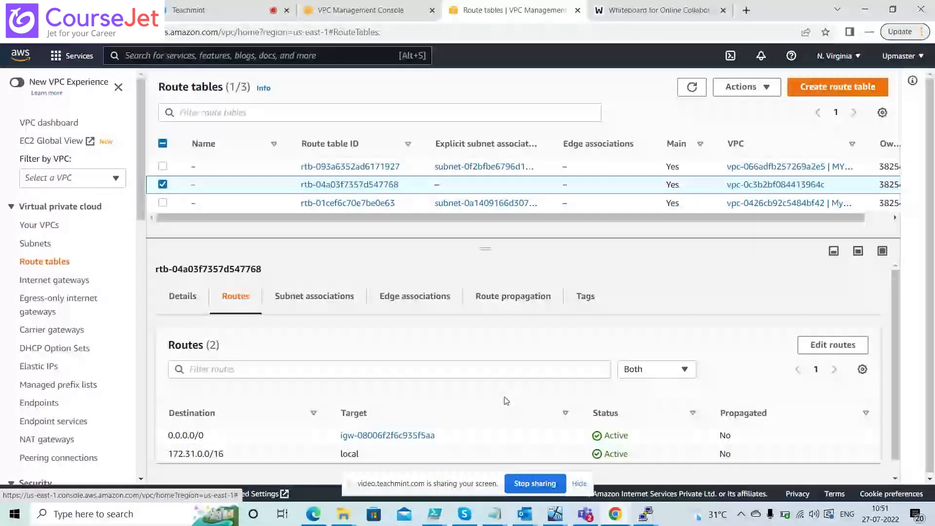
Step: Review the subnet associations, route propagation and tags of the unnamed VPC's route table
click(314, 296)
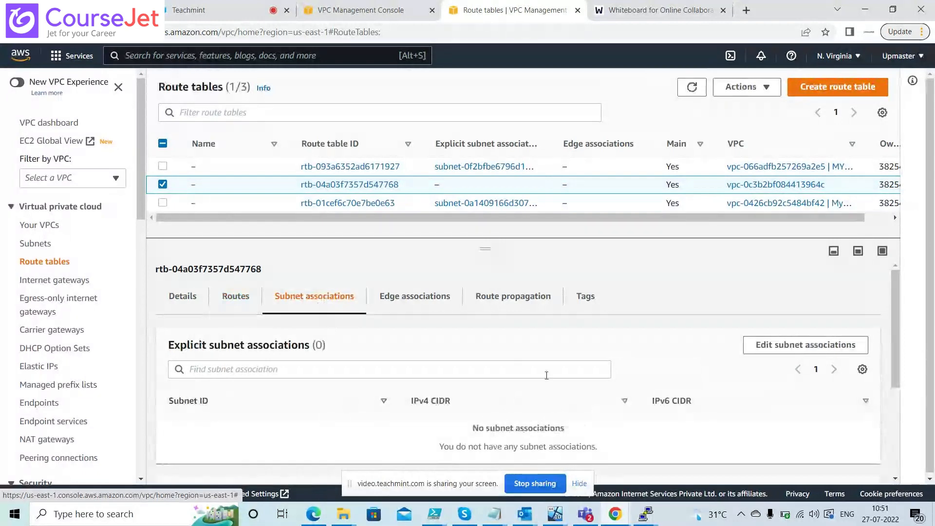
drag(894, 325, 907, 417)
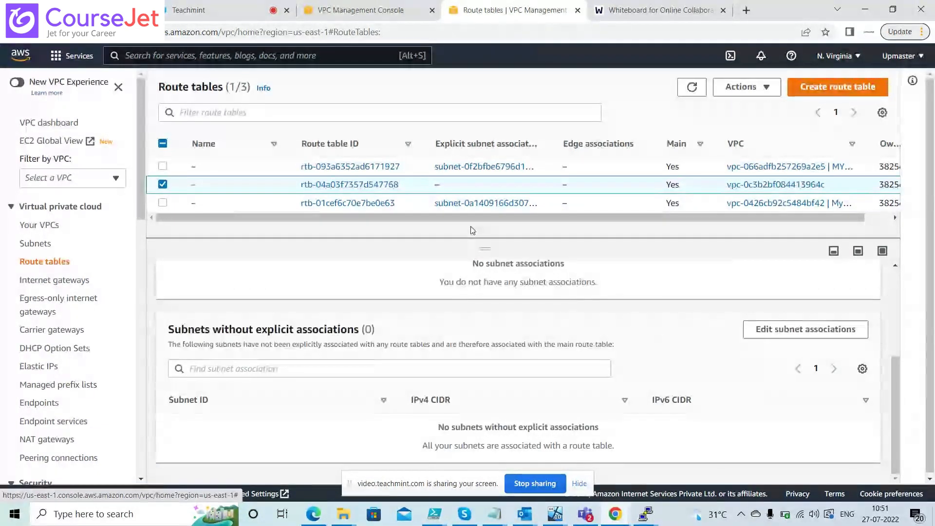
drag(896, 370, 890, 296)
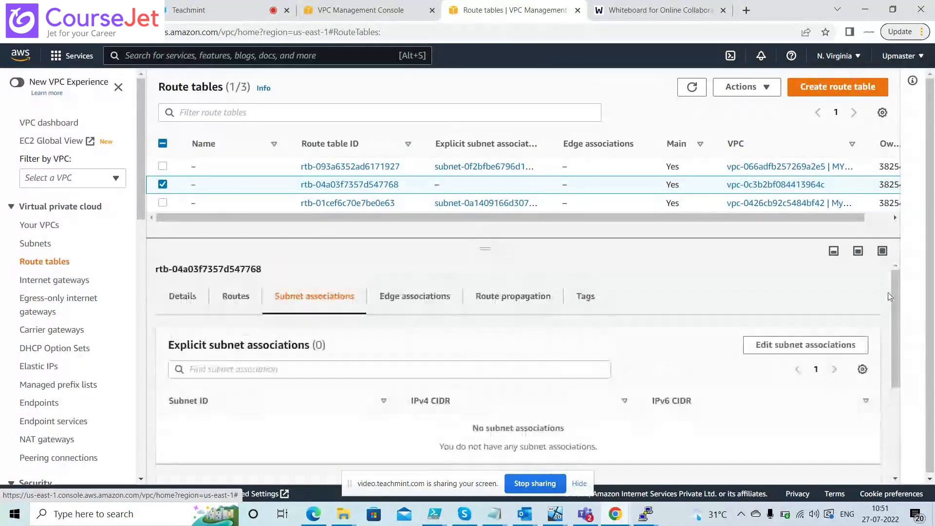
click(475, 293)
click(580, 303)
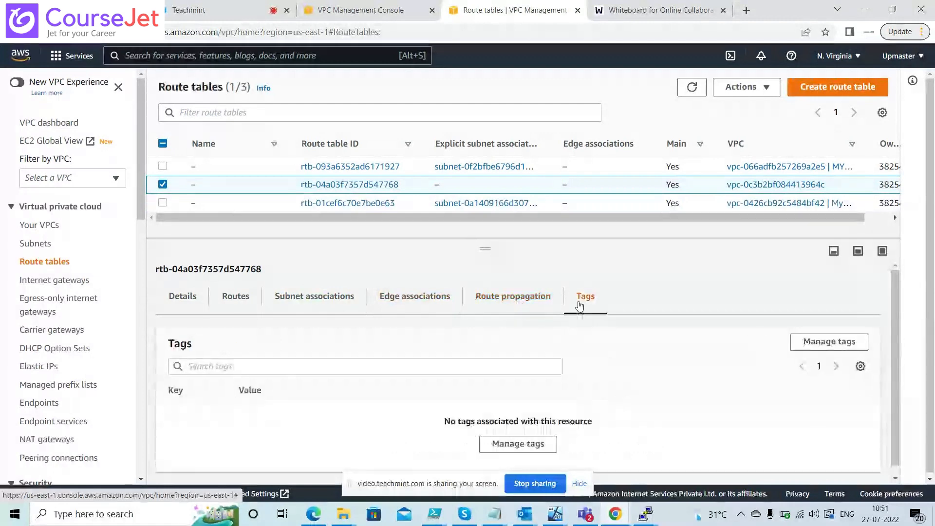
Step: Switch the selection to Myvpc01's route table and review its details
click(163, 185)
click(163, 203)
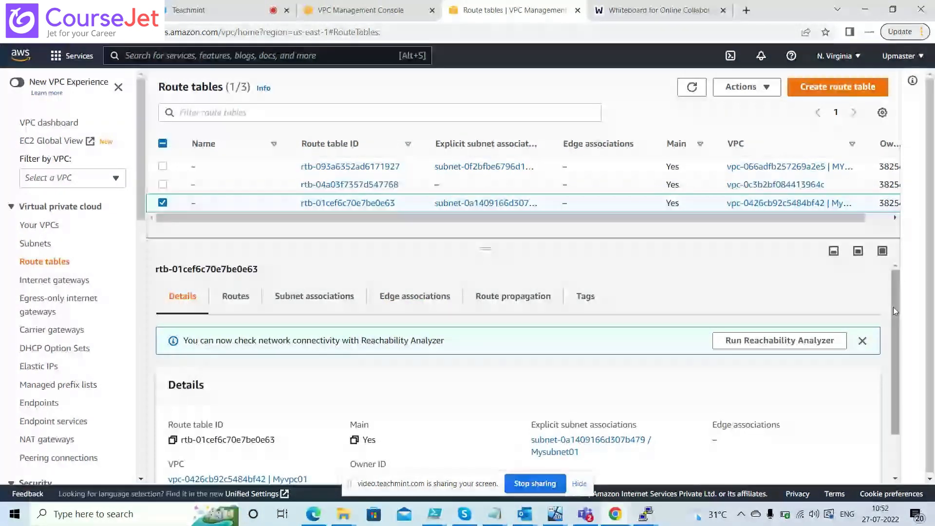
scroll(894, 307, down, 1)
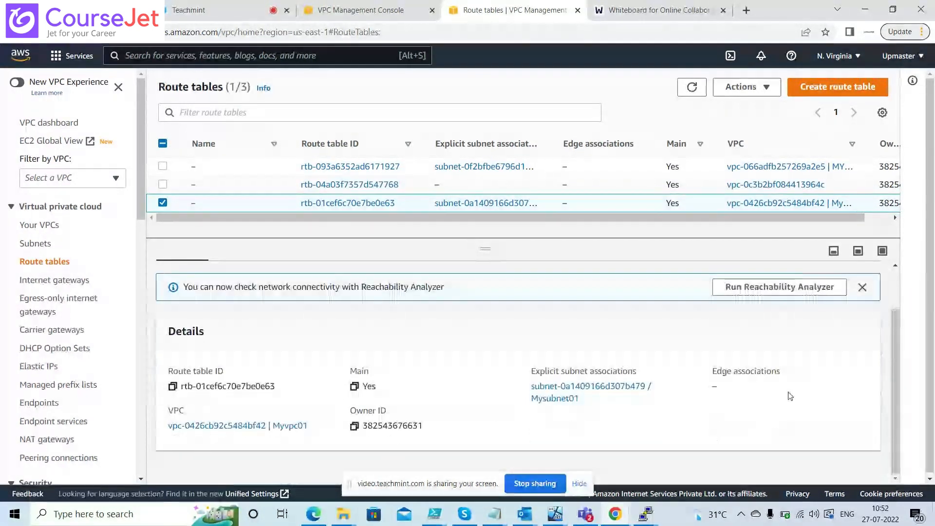
Step: Look over the selected route table's details and dismiss the low-battery notification
drag(889, 387, 886, 343)
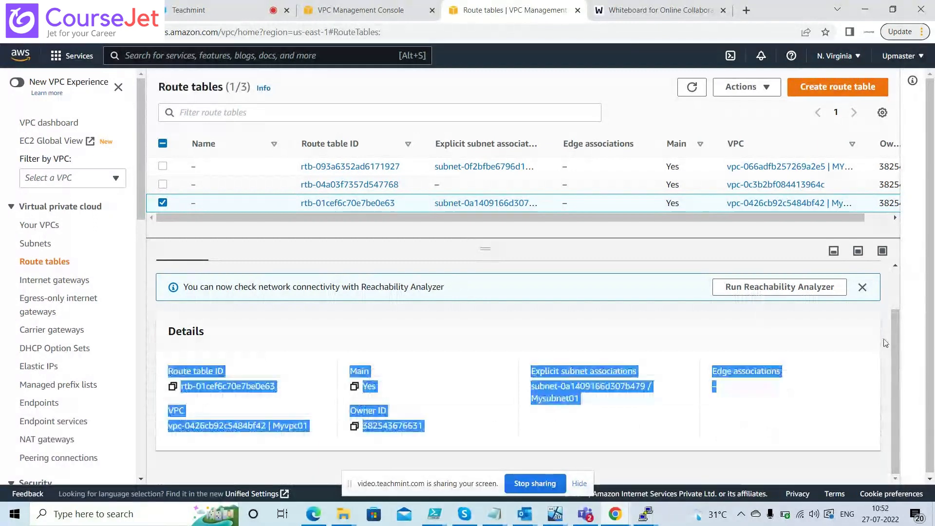
scroll(893, 313, up, 1)
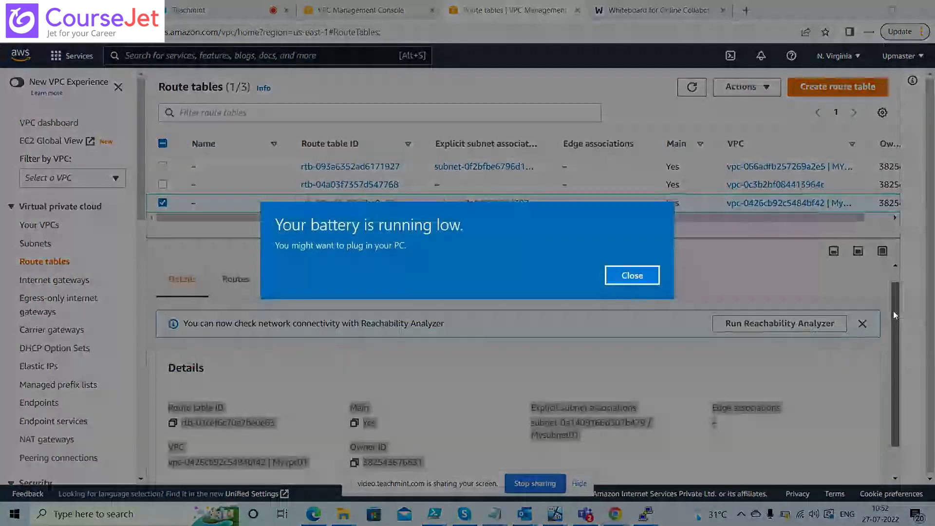
click(639, 279)
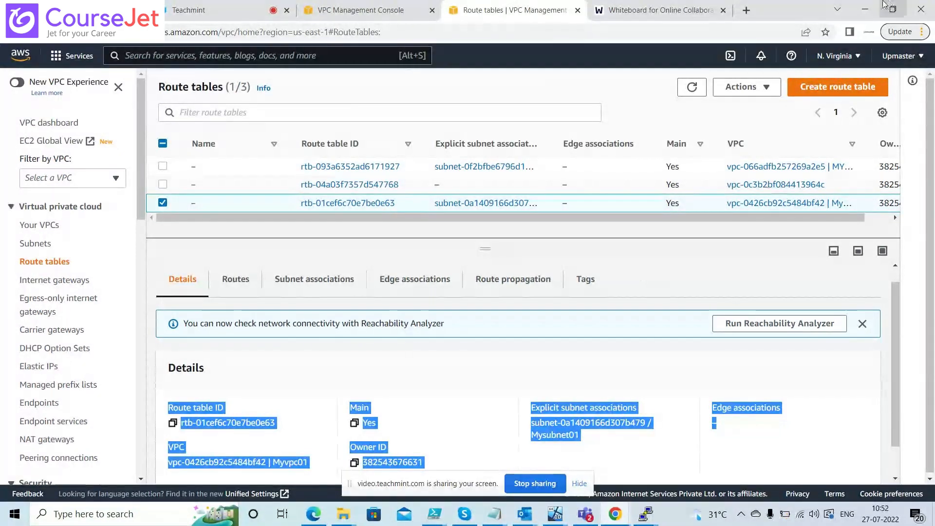
Step: Start a web search in a new browser tab with the words "VPC peering between"
click(748, 10)
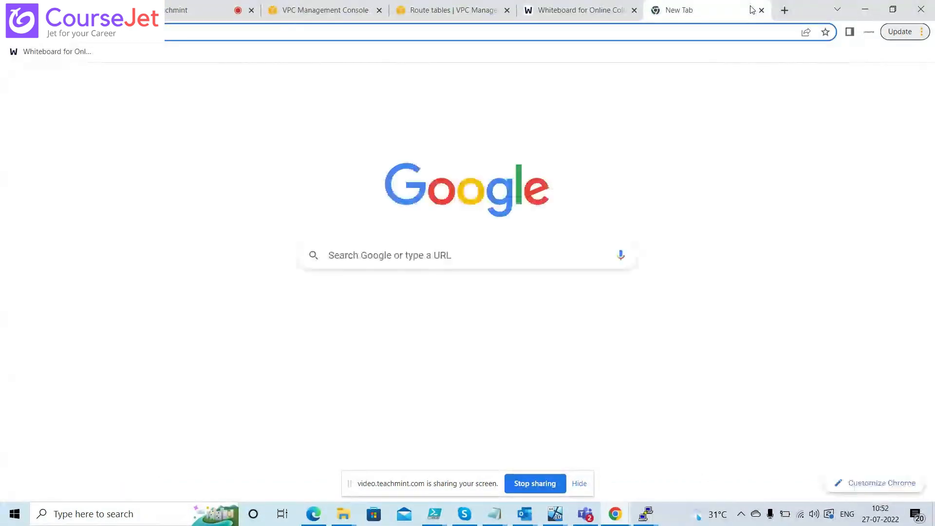
text(VPC p)
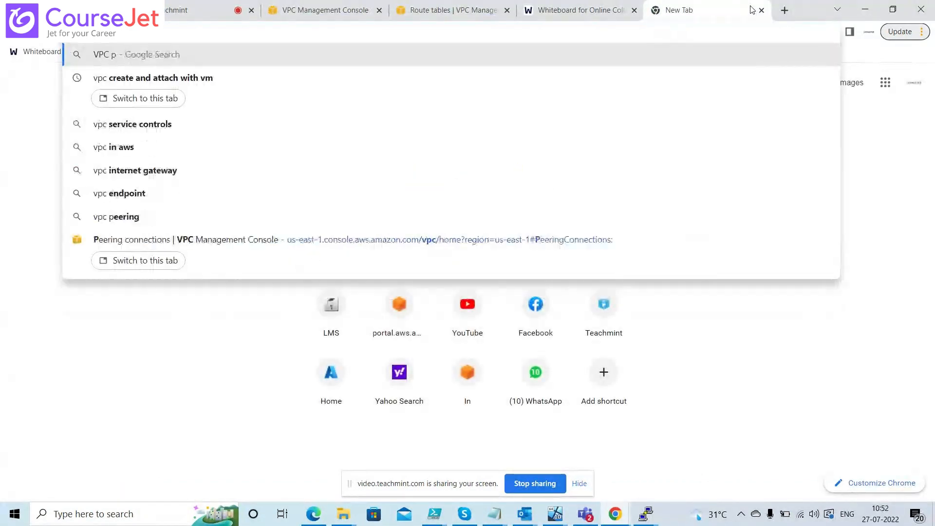
text(eering)
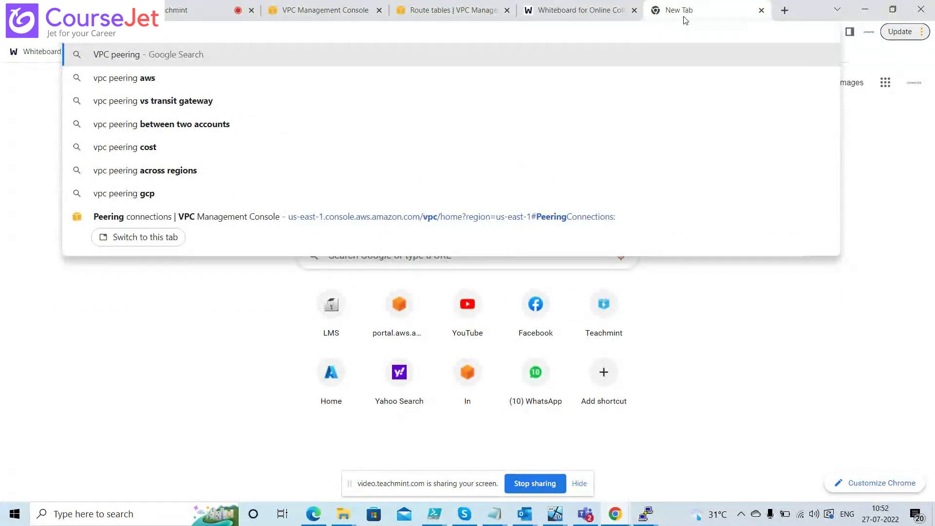
text( between)
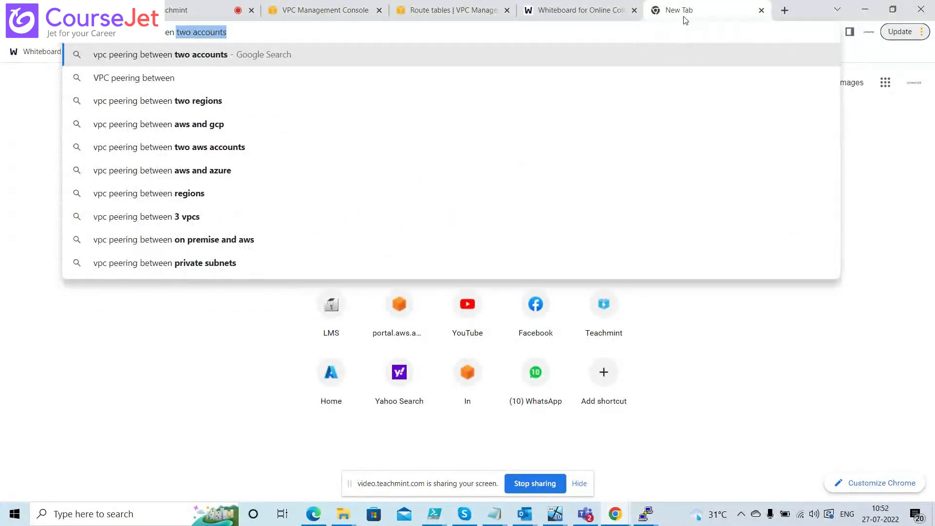
text( tsame)
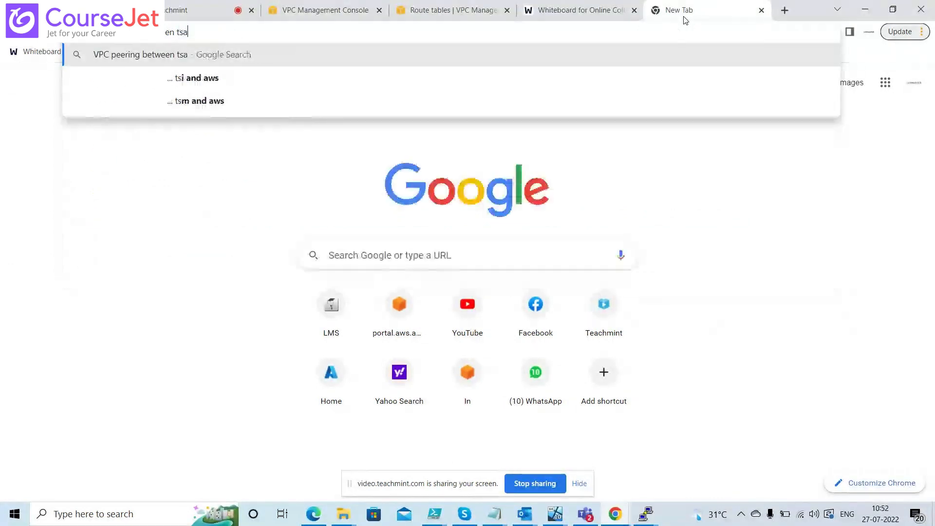
key(BackSpace)
key(BackSpace)
key(BackSpace)
key(BackSpace)
key(BackSpace)
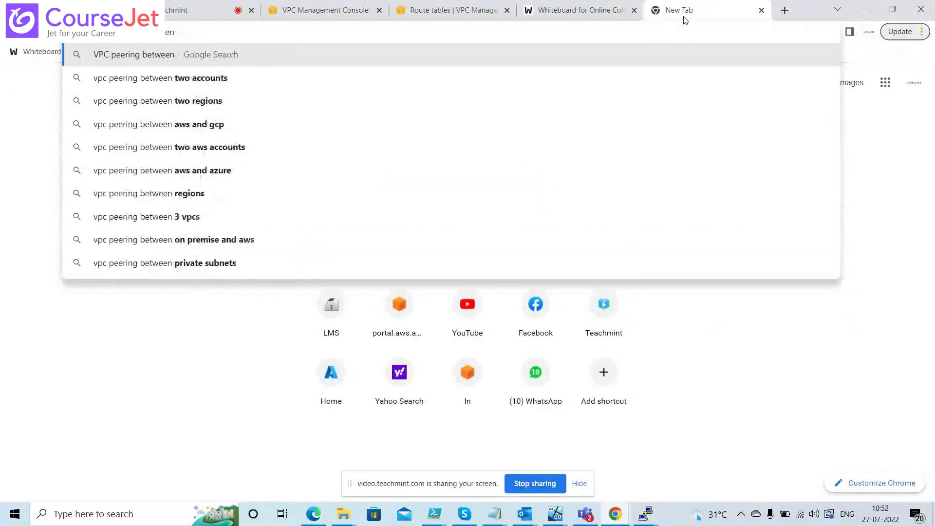
text(same)
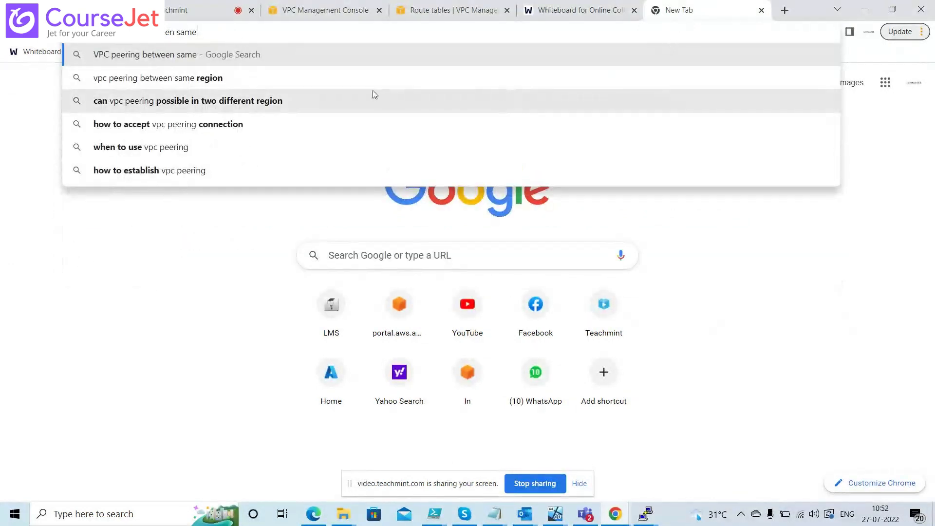
key(BackSpace)
key(BackSpace)
key(BackSpace)
key(BackSpace)
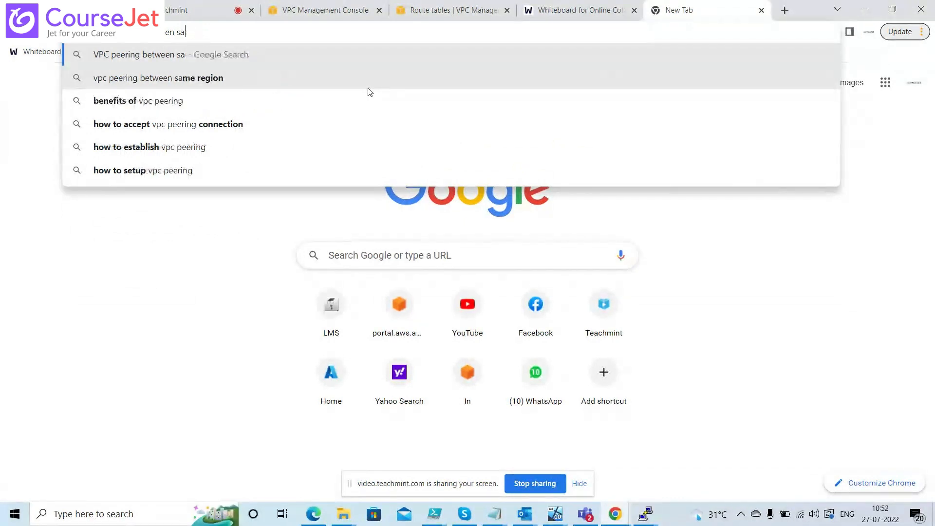
Step: Complete the query as "VPC peering between different az" and run the web search
text(diff)
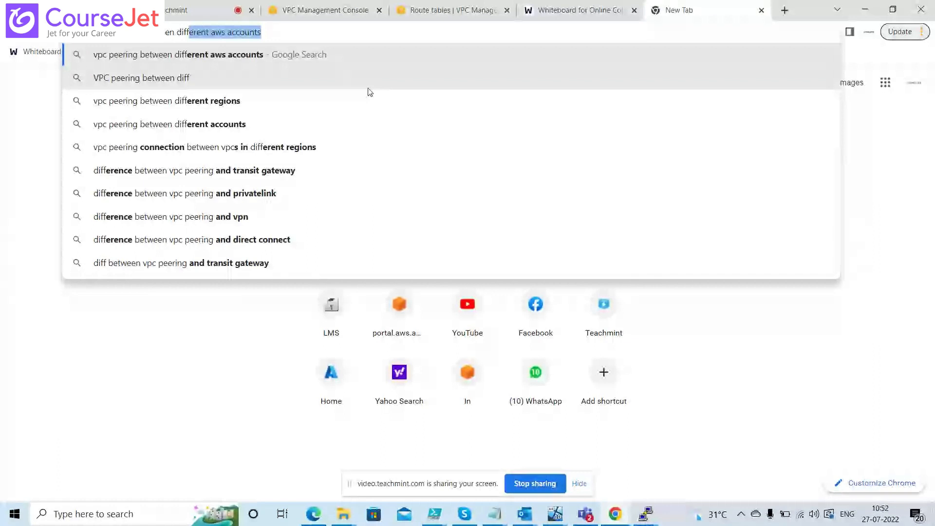
key(Right)
key(BackSpace)
key(BackSpace)
key(BackSpace)
key(BackSpace)
key(BackSpace)
key(BackSpace)
key(BackSpace)
key(BackSpace)
key(BackSpace)
key(BackSpace)
key(BackSpace)
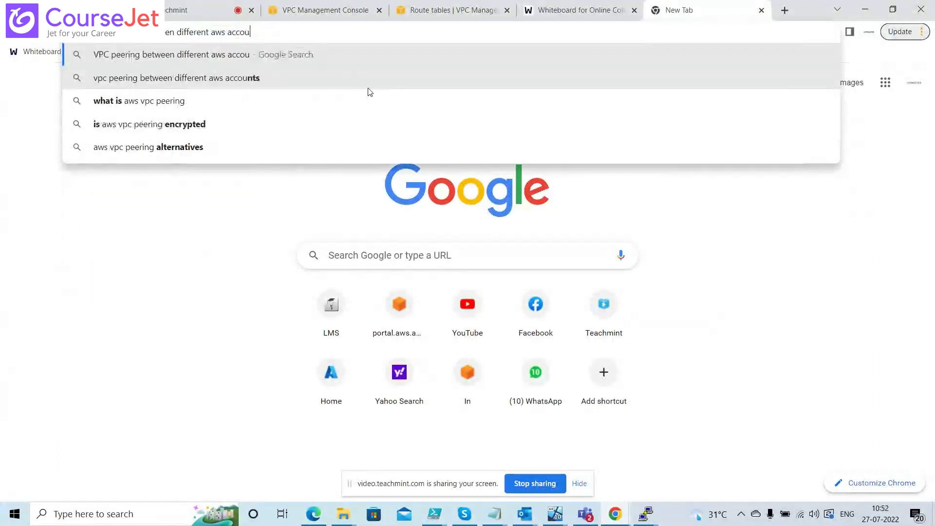
text(z)
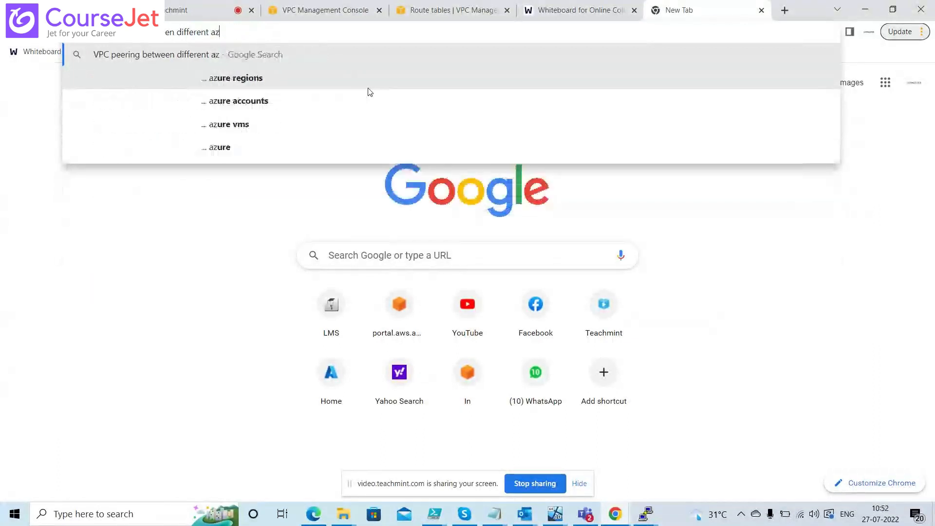
key(Return)
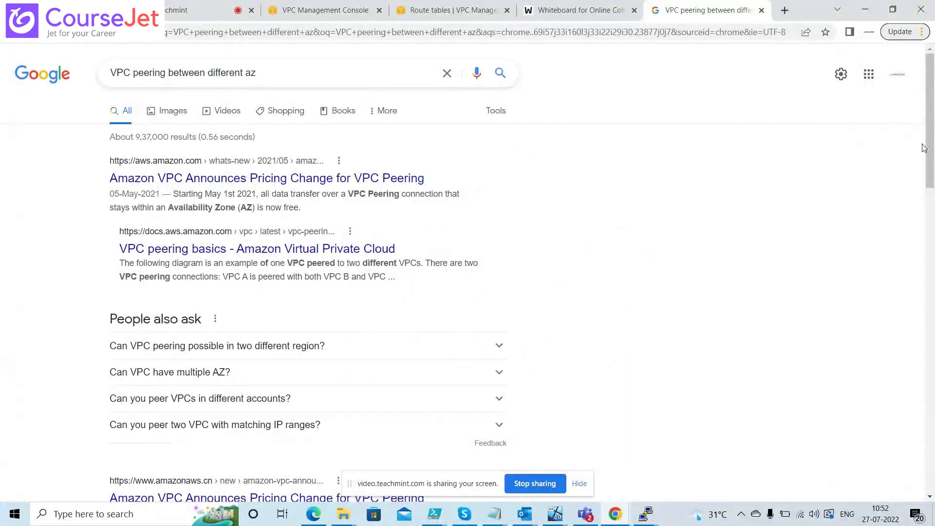
Step: Open the amazonaws.cn result "Amazon VPC Announces Pricing Change for VPC Peering" in a separate tab and read the announcement
drag(924, 148, 934, 237)
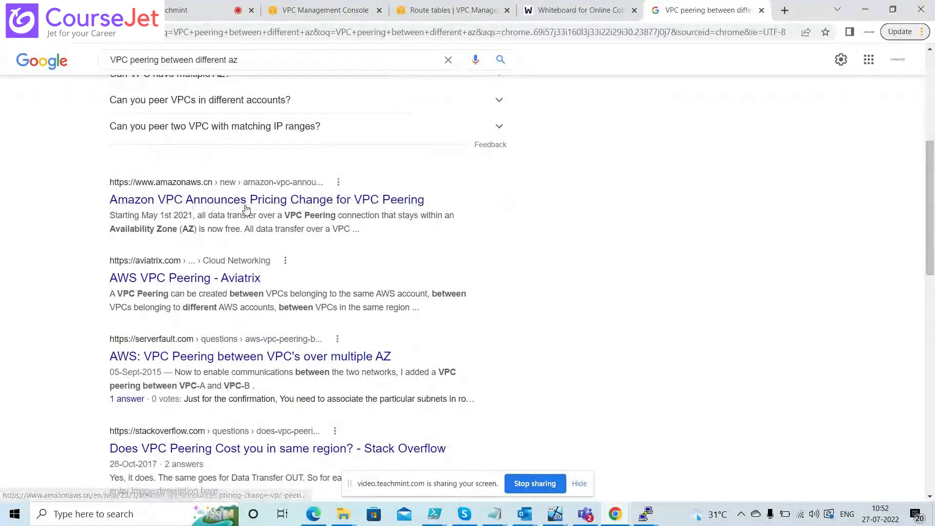
right_click(276, 199)
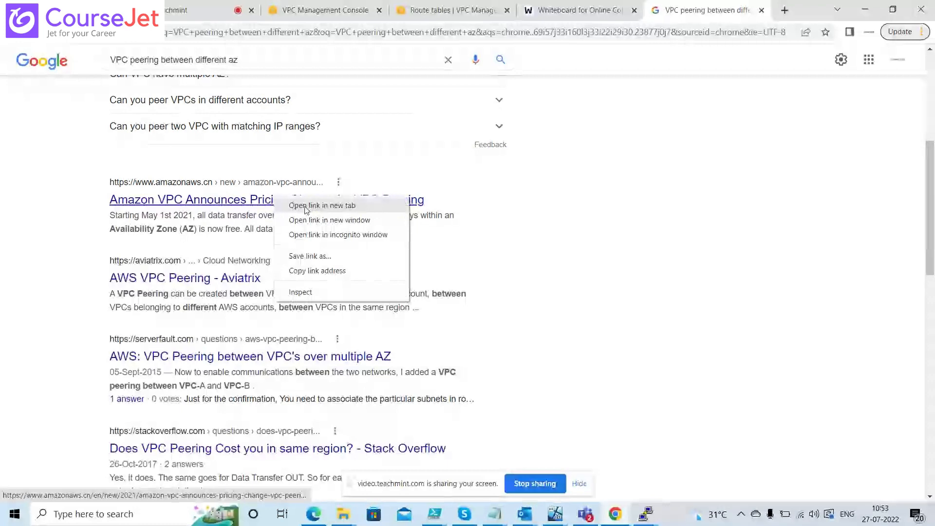
click(306, 206)
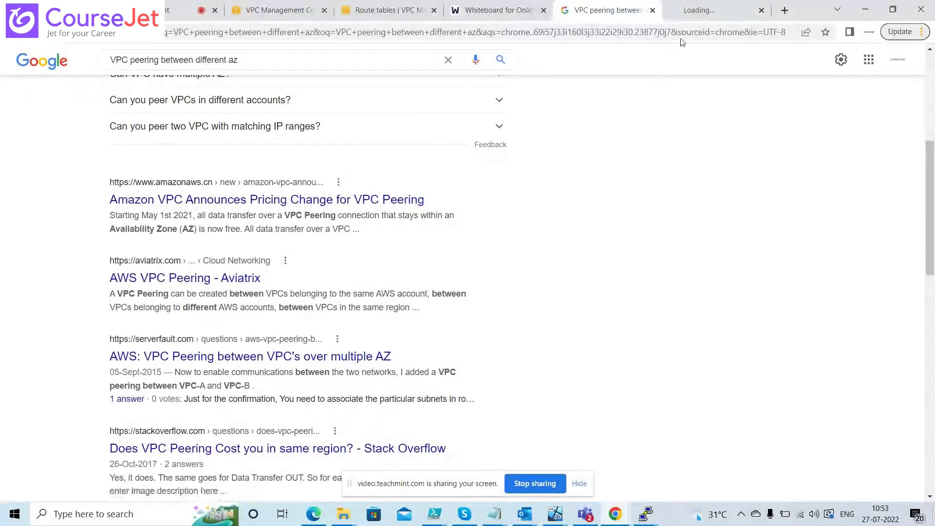
click(712, 10)
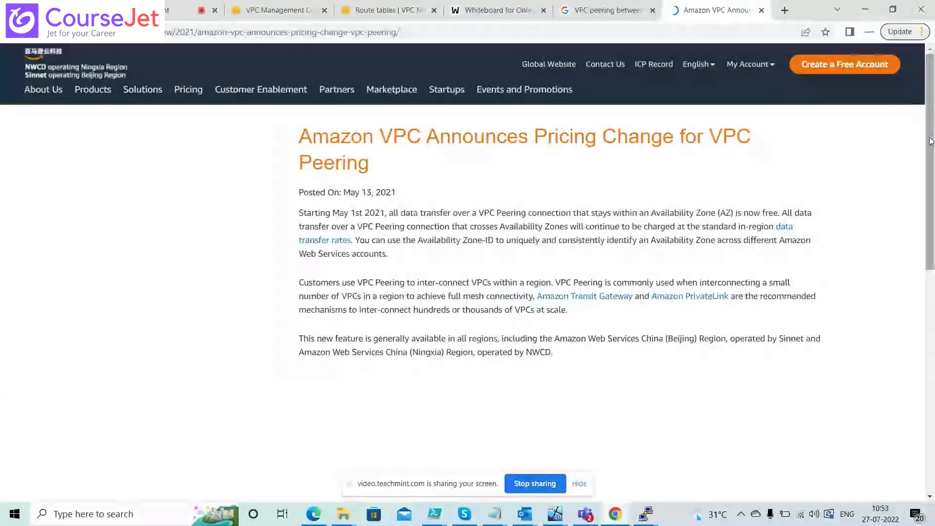
mouse_move(931, 146)
mouse_down()
mouse_move(932, 257)
mouse_move(930, 161)
mouse_up()
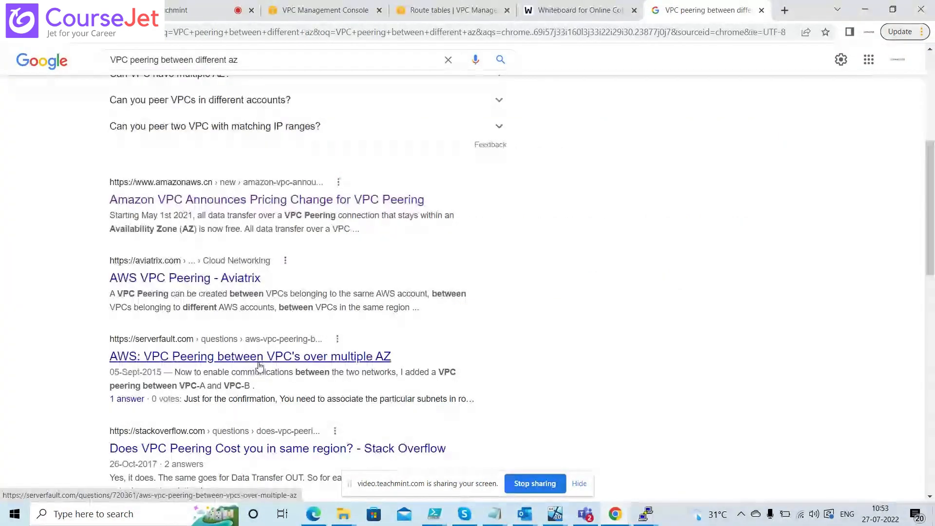
Step: Read the Server Fault question "AWS: VPC Peering between VPC's over multiple AZ" with its answer, and return to the search results
click(259, 365)
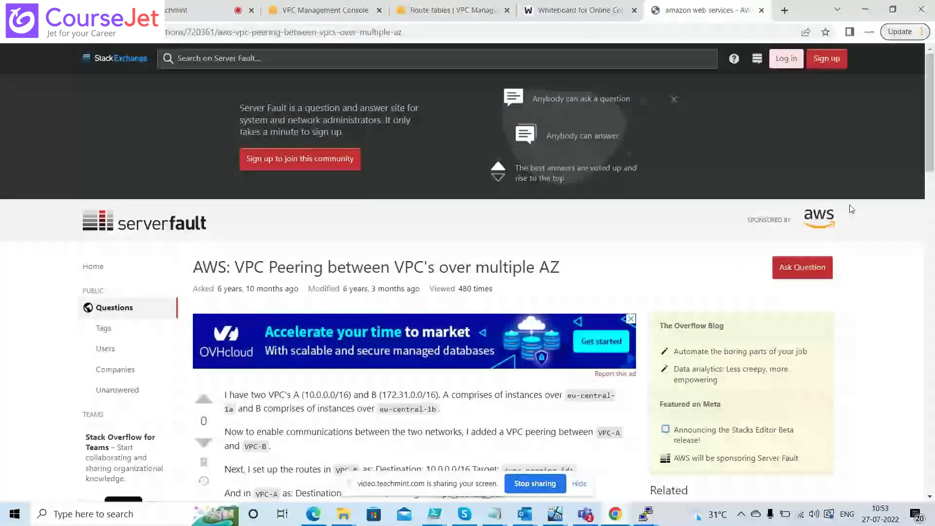
drag(930, 132, 934, 321)
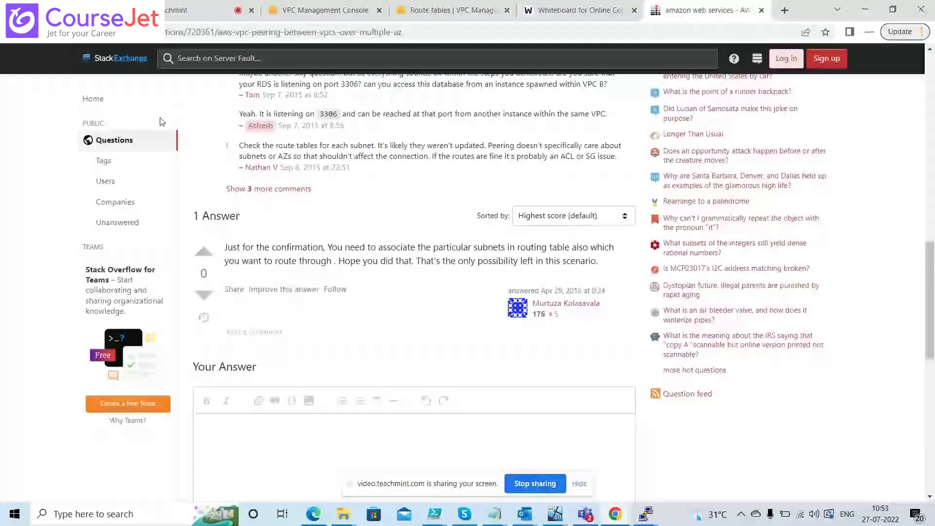
key(alt+Left)
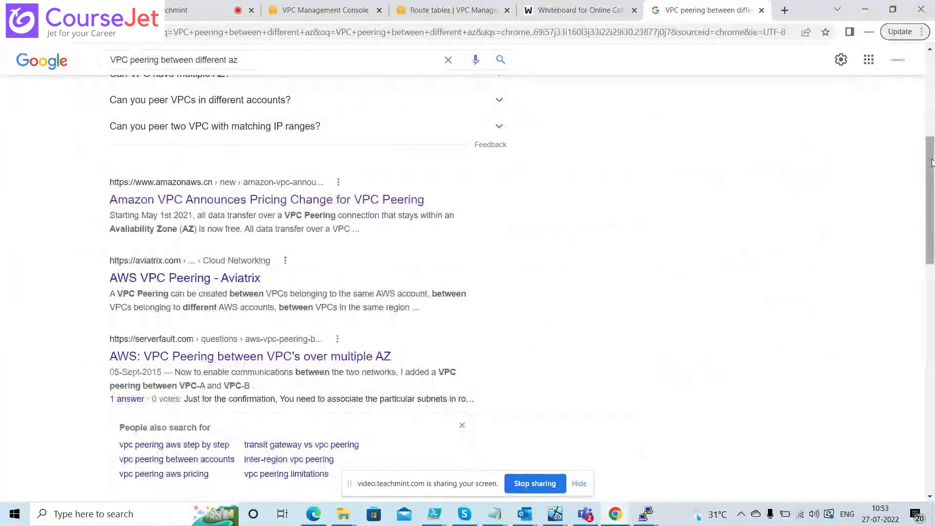
Step: Open the result "VPC Peering - AWS Networking Workshop" in a separate tab and examine its VPC peering diagram
drag(933, 163, 933, 283)
right_click(279, 266)
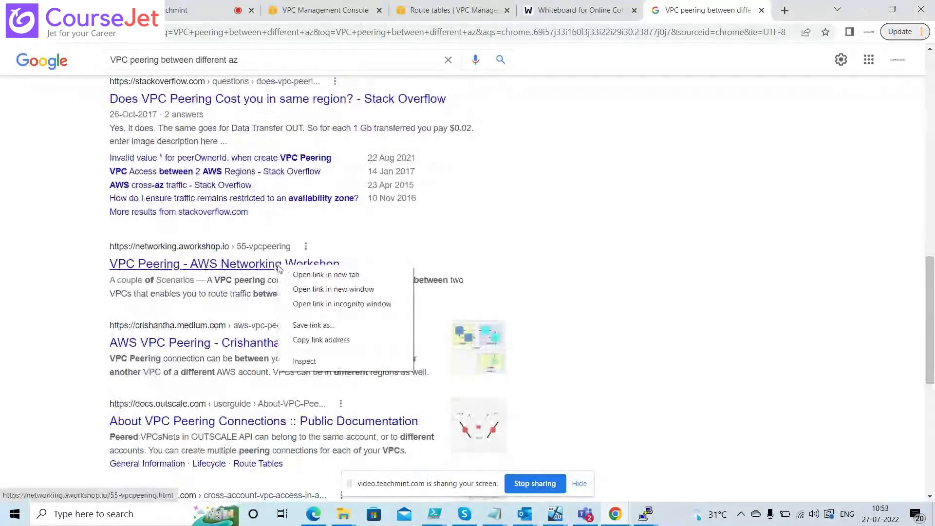
click(305, 277)
click(711, 10)
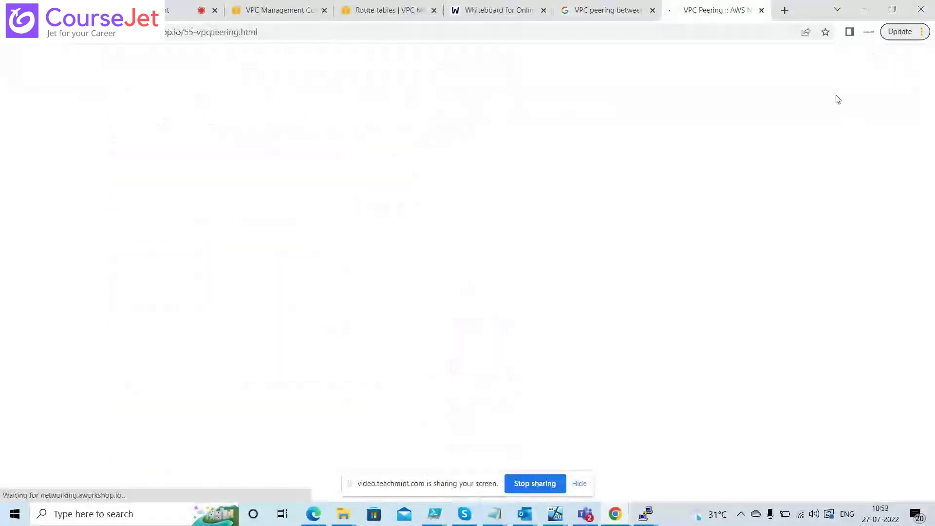
drag(924, 103, 934, 284)
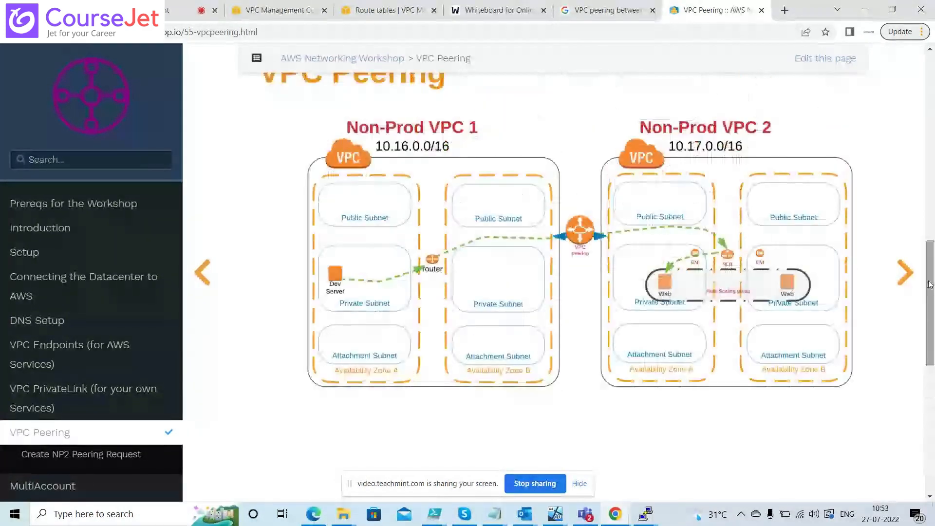
Step: Advance to the workshop's Create NP2 Peering Request page and read its peering connection and route configuration instructions
click(904, 275)
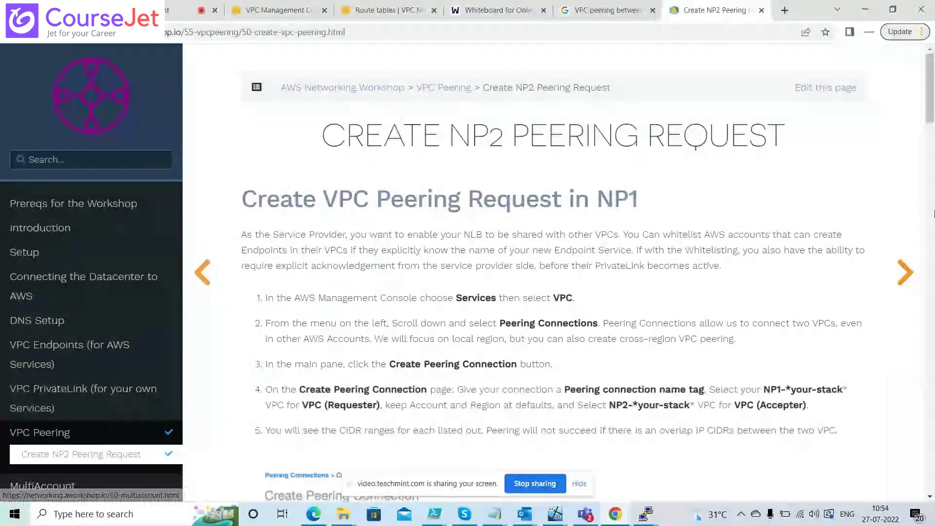
drag(927, 121, 930, 178)
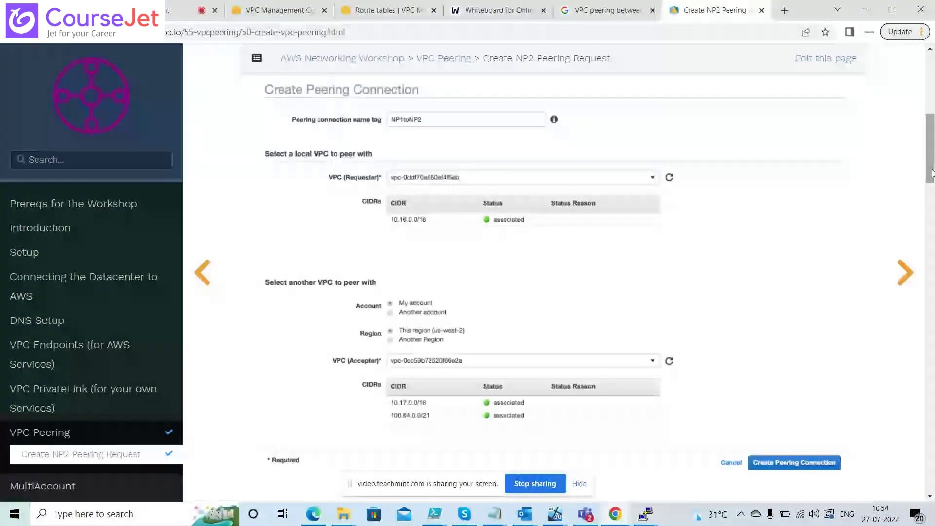
drag(932, 173, 933, 379)
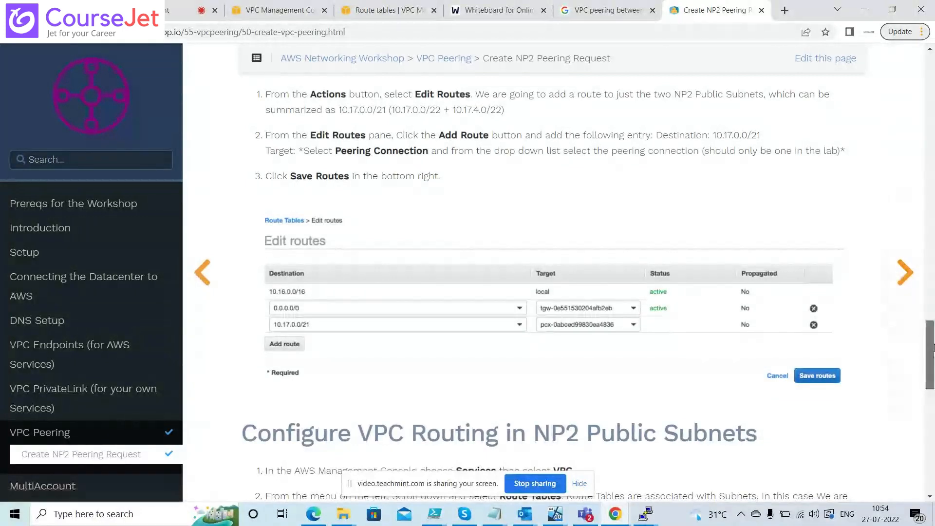
drag(931, 352, 933, 449)
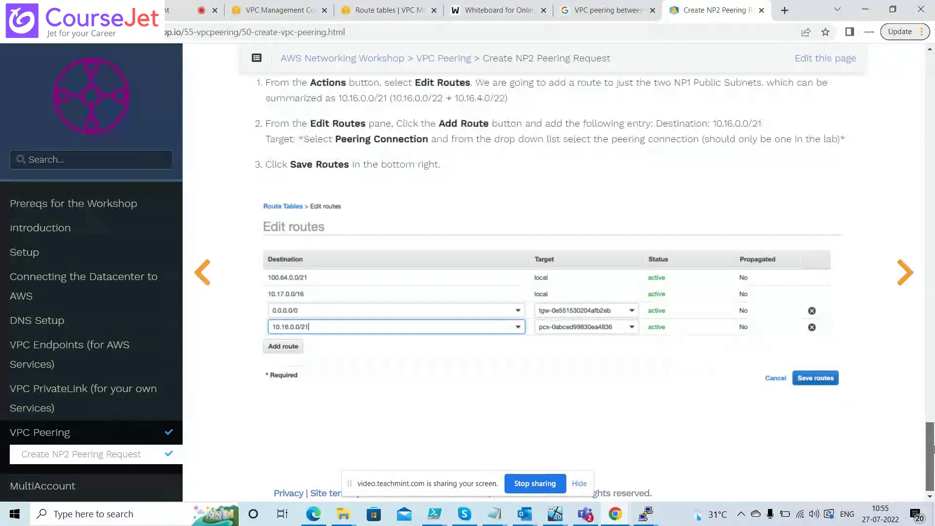
drag(934, 449, 933, 97)
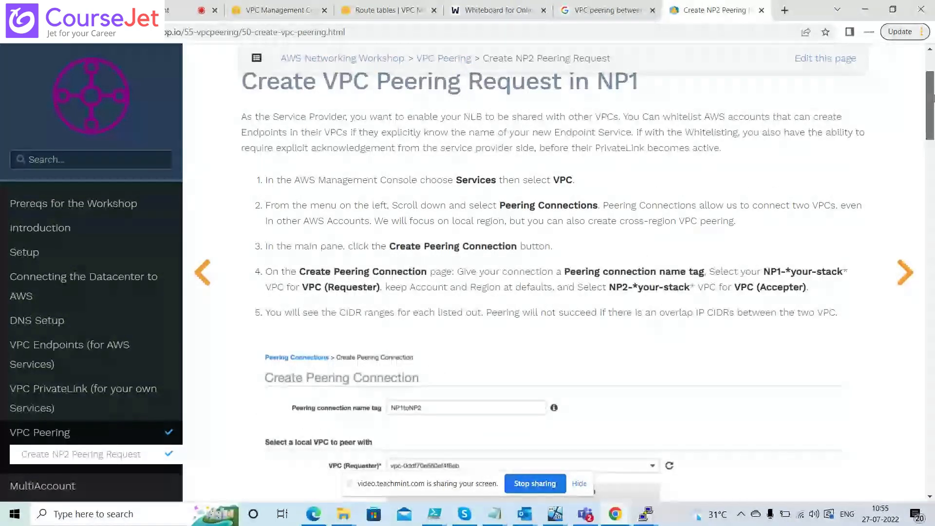
drag(934, 97, 933, 453)
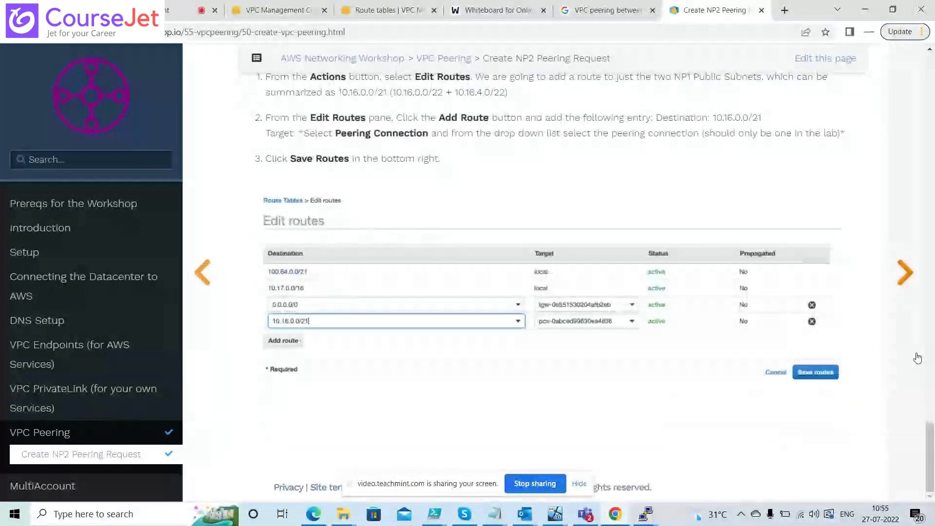
Step: Advance through the workshop's Multi-Account Sharing and Communications page, viewing its Transit Gateway diagram, to the Share Transit Gateway page
click(905, 272)
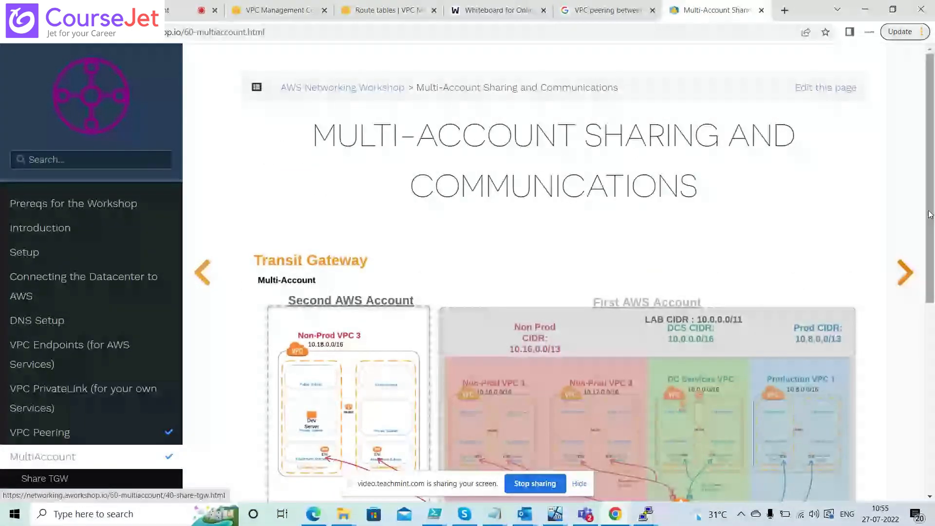
drag(930, 214, 930, 405)
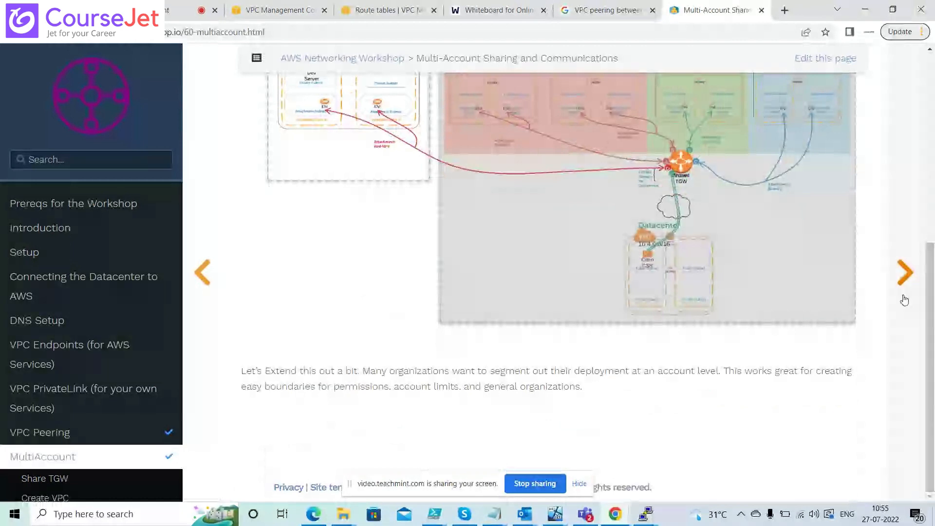
click(906, 274)
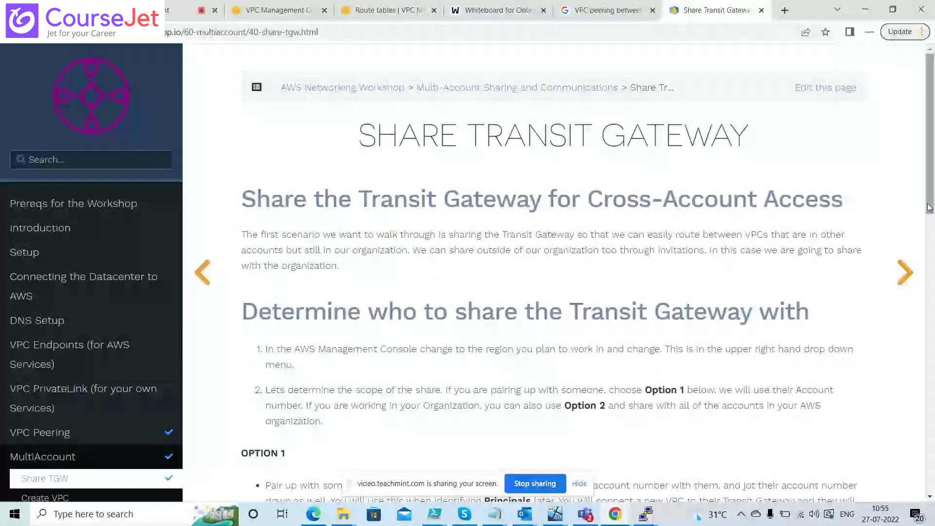
Step: Read the workshop's Share the Transit Gateway instructions, close that page, and search the web for "create VPC peering between different az"
drag(929, 208, 934, 428)
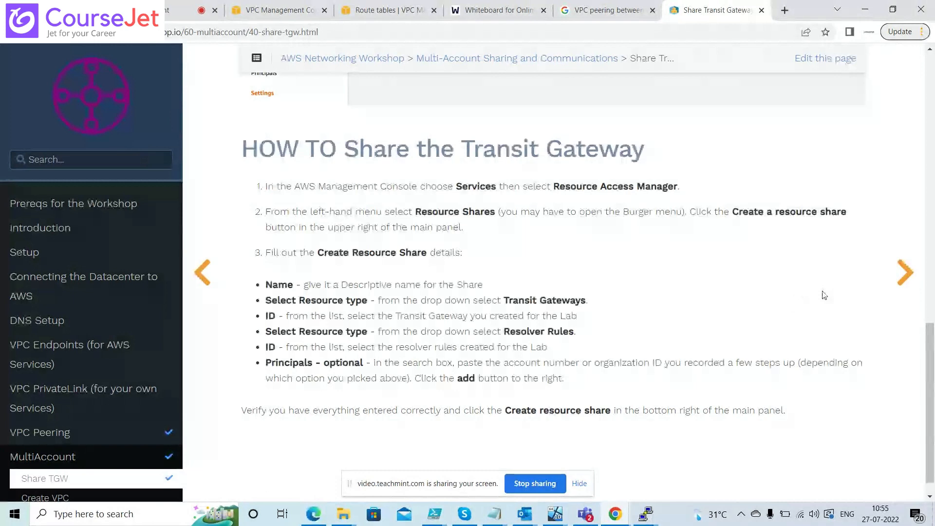
click(762, 10)
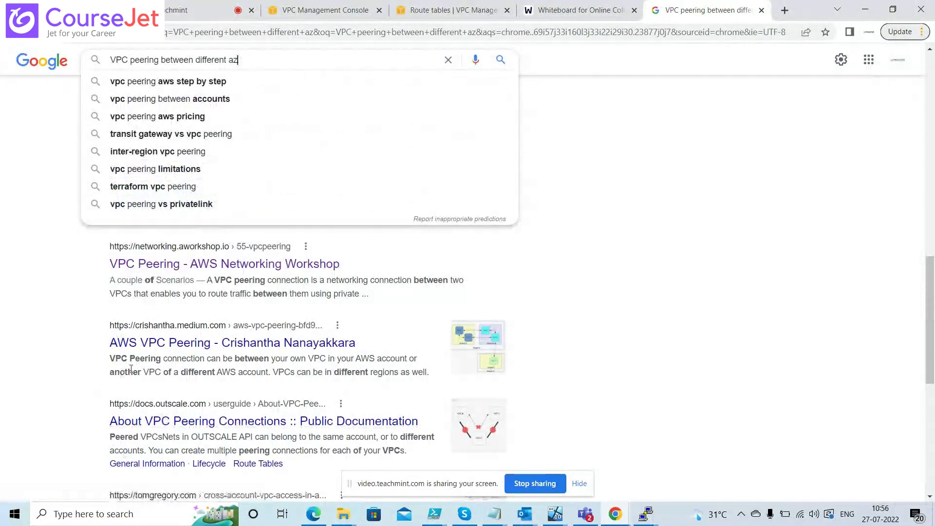
click(111, 58)
text(cr)
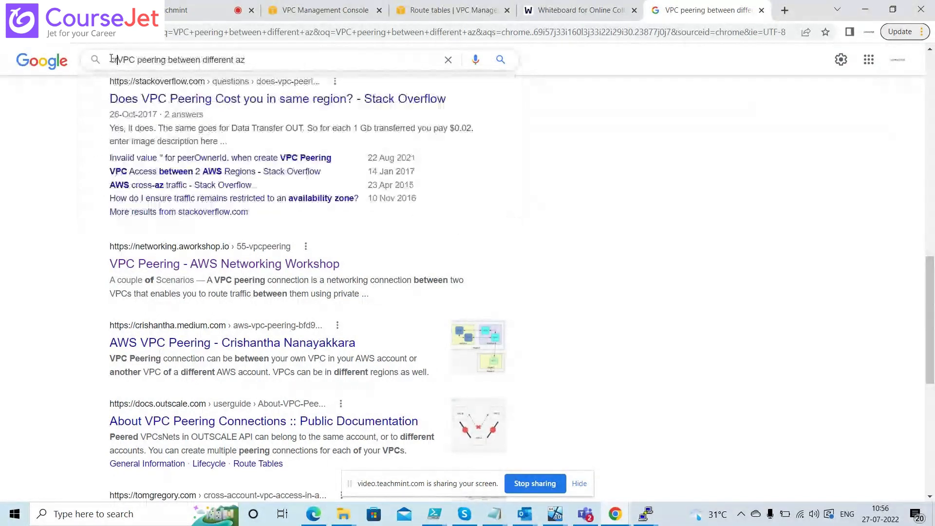
text(eate)
key(Return)
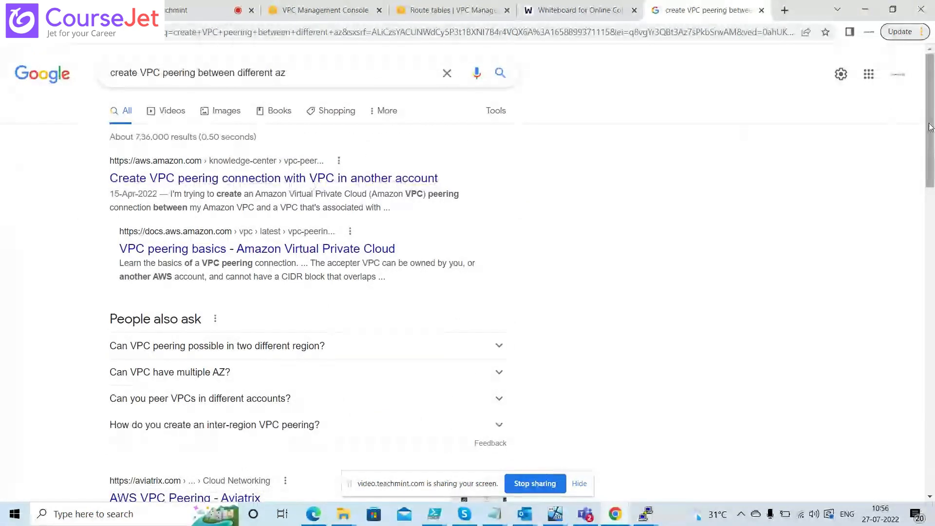
Step: Open the Aviatrix search result "AWS VPC Peering" in a separate tab and switch to it
drag(930, 125, 932, 244)
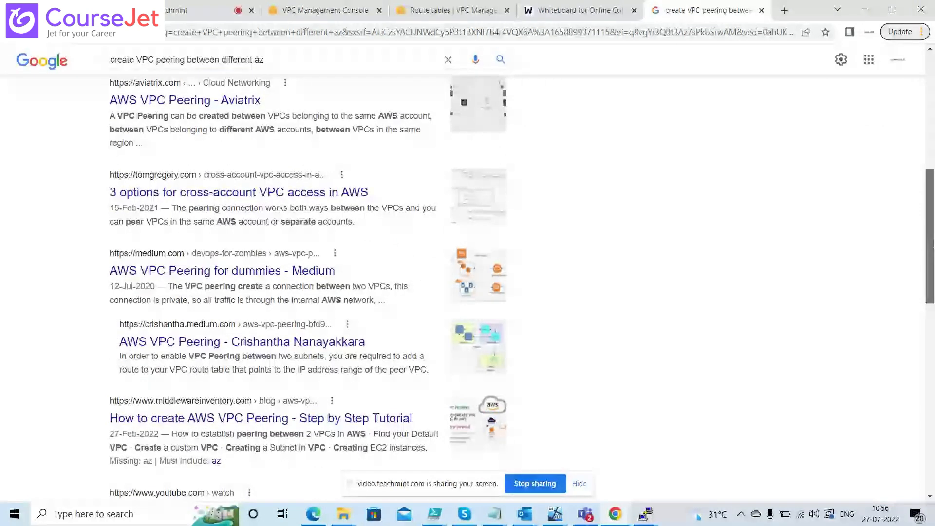
right_click(226, 100)
click(258, 104)
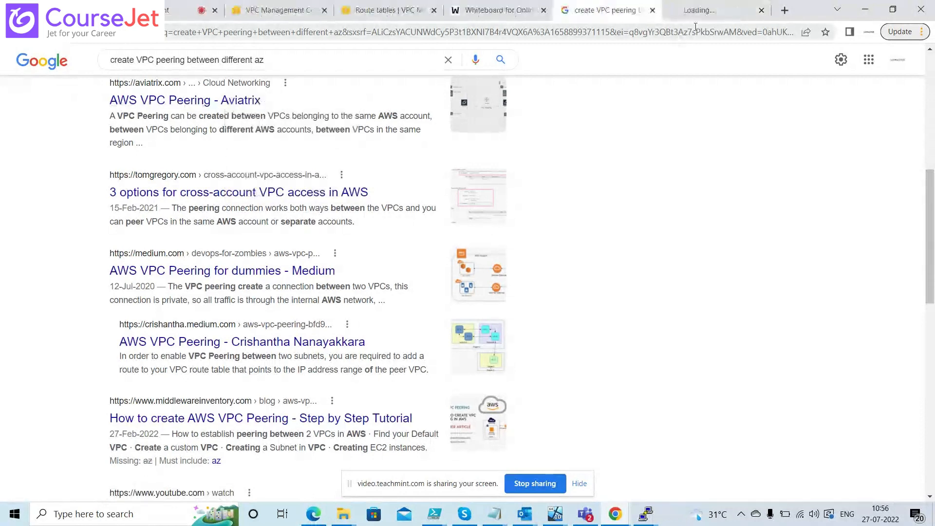
click(744, 8)
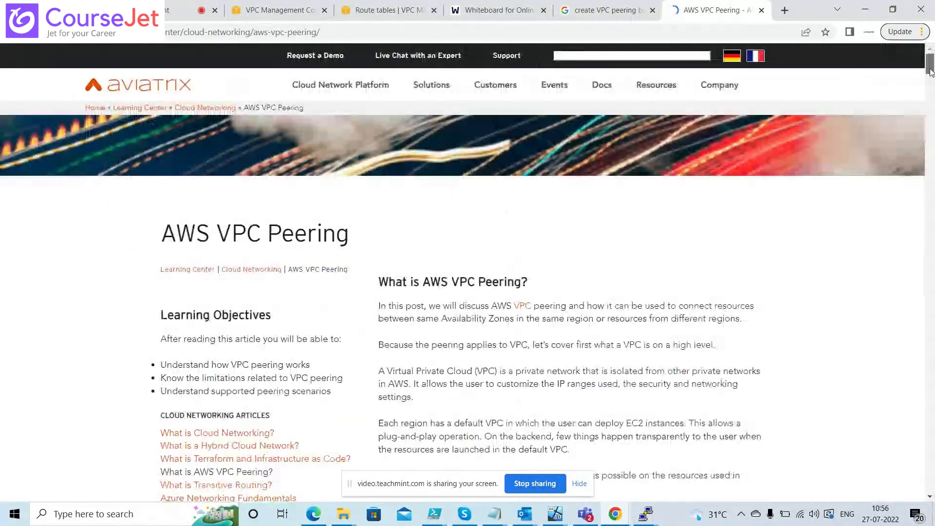
Step: Read the Aviatrix article's hands-on example on creating and accepting a peering connection between VPC_1 and VPC_2
drag(931, 71, 934, 299)
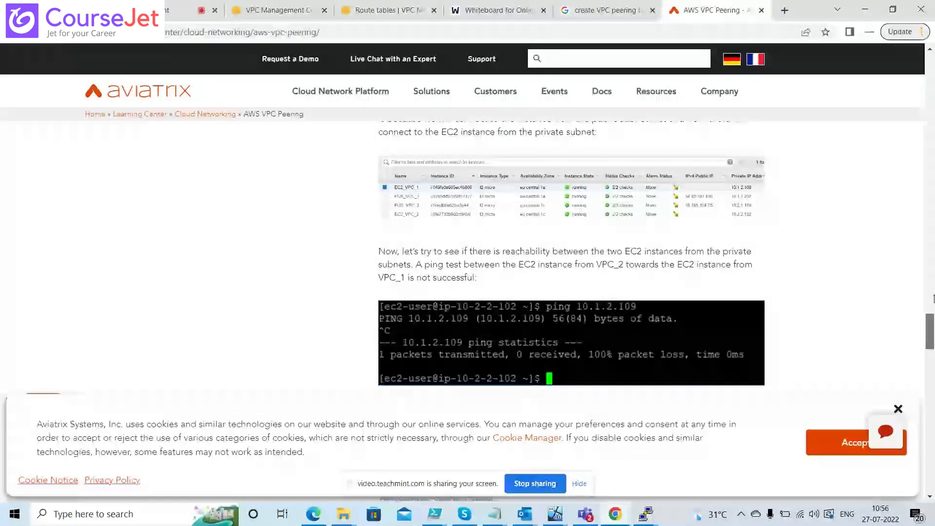
drag(934, 299, 933, 317)
scroll(934, 323, down, 4)
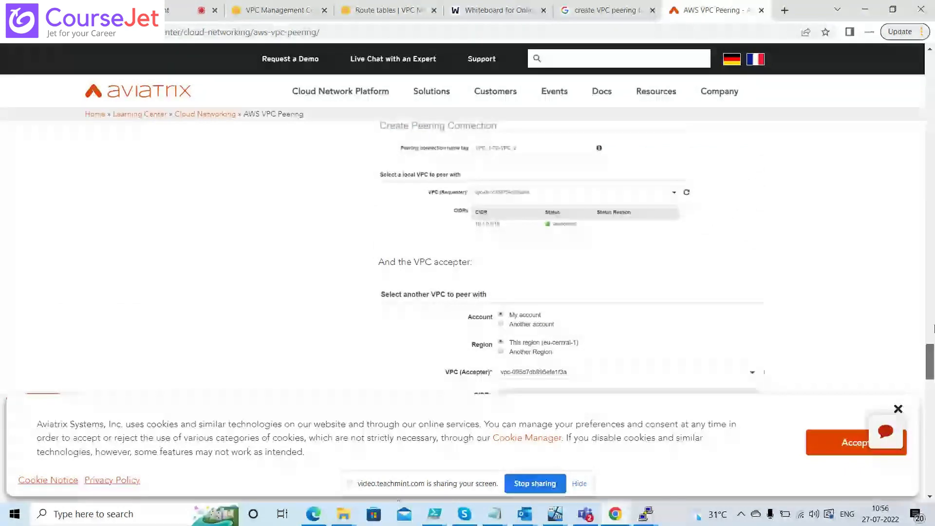
scroll(934, 336, down, 3)
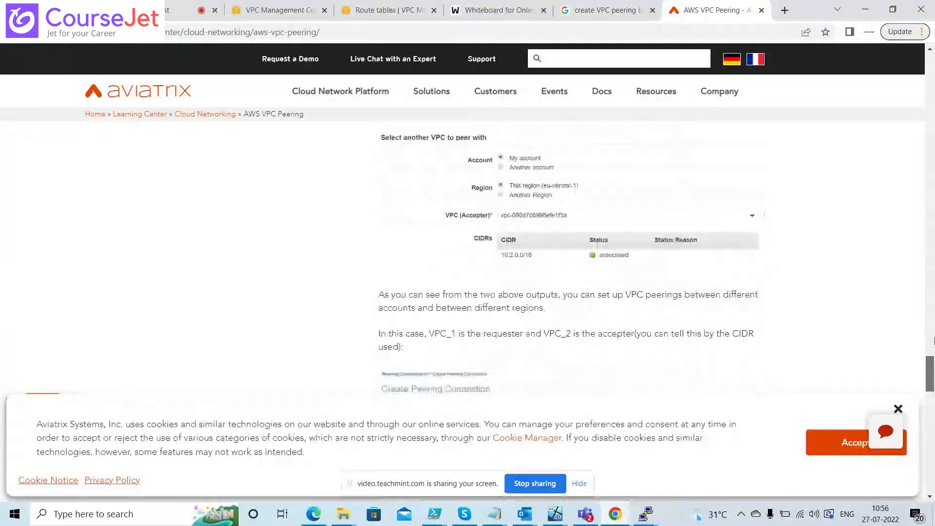
scroll(934, 348, down, 2)
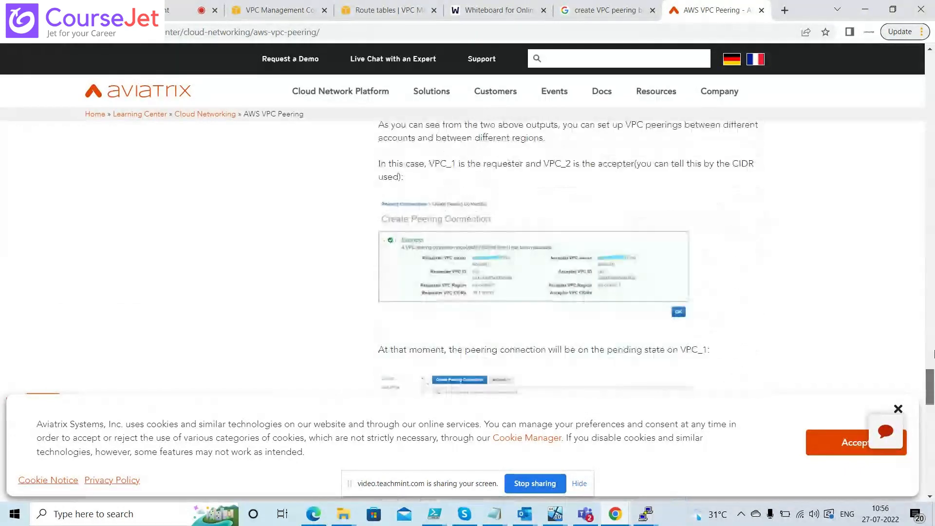
scroll(933, 354, down, 4)
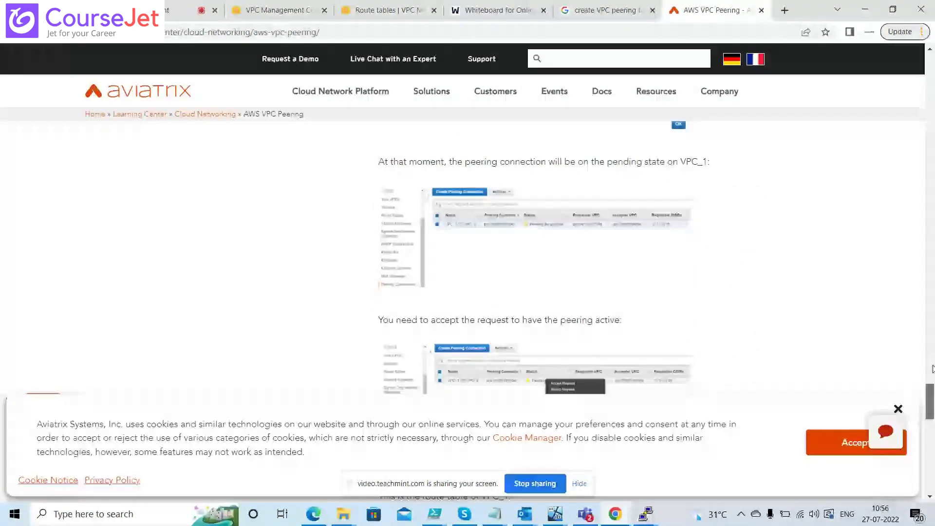
scroll(933, 369, down, 7)
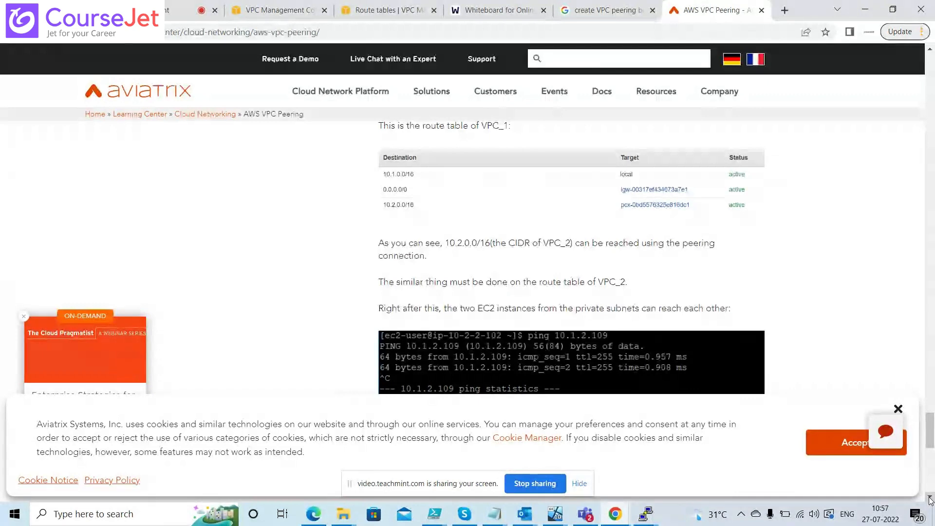
Step: Read the rest of the article, covering the ping test between private instances and deletion of the VPC peering connection
click(930, 500)
click(930, 500)
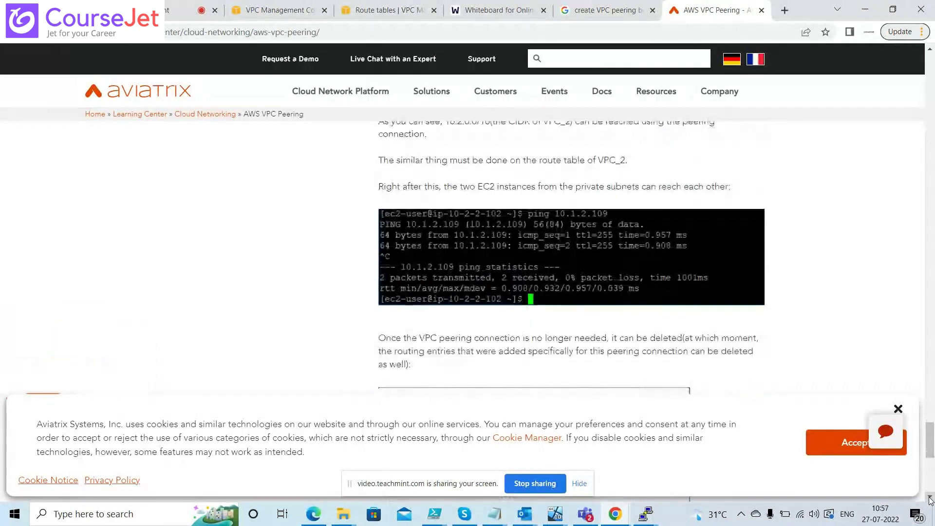
click(931, 500)
click(930, 500)
click(930, 500)
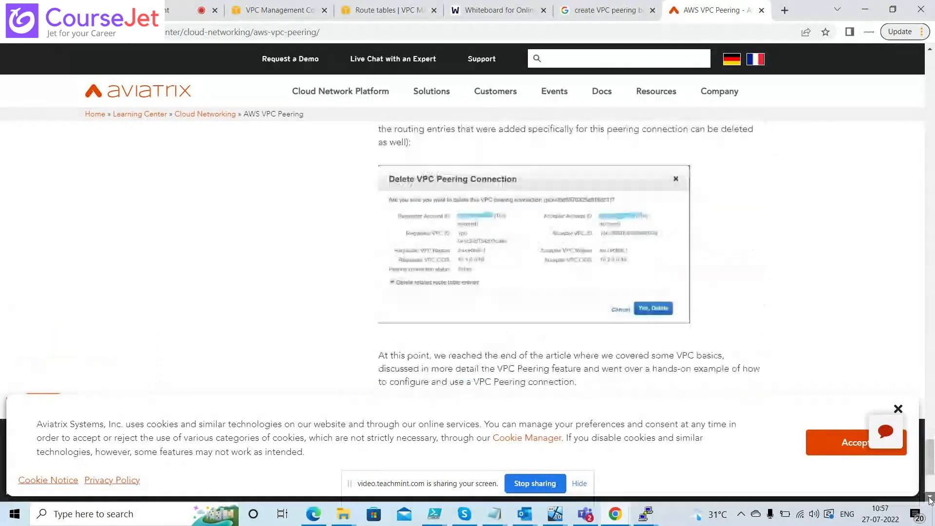
key(alt+Tab)
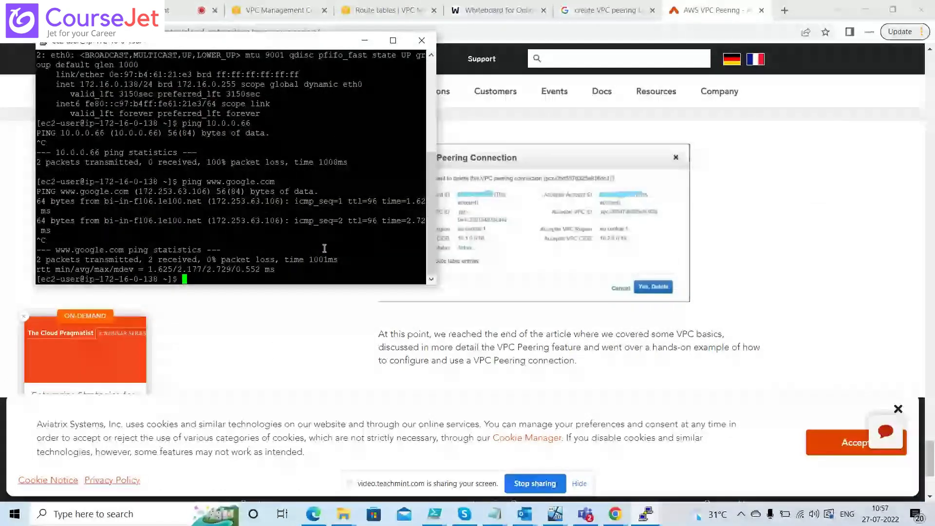
key(alt+Tab)
key(alt+Tab)
Step: Search the web for "ssh connection fromlinuxvm" in a new browser tab
click(789, 15)
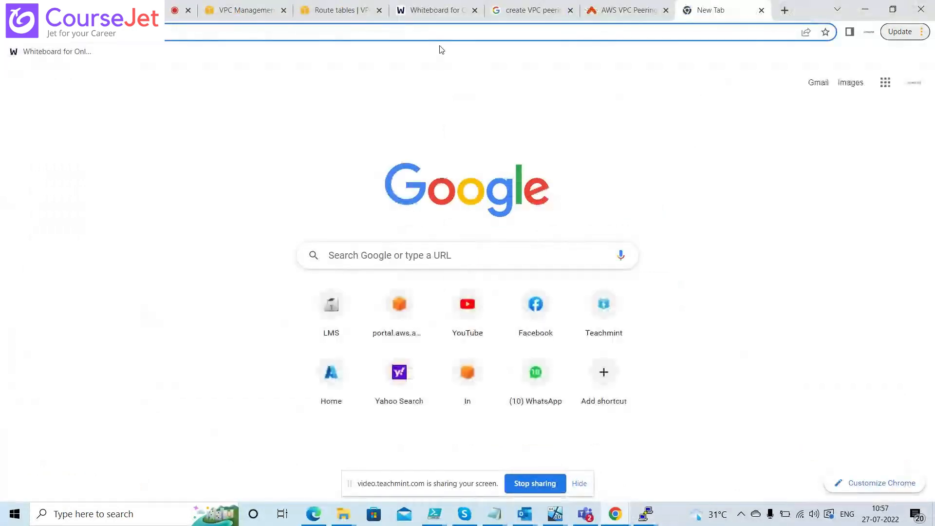
text(ssh)
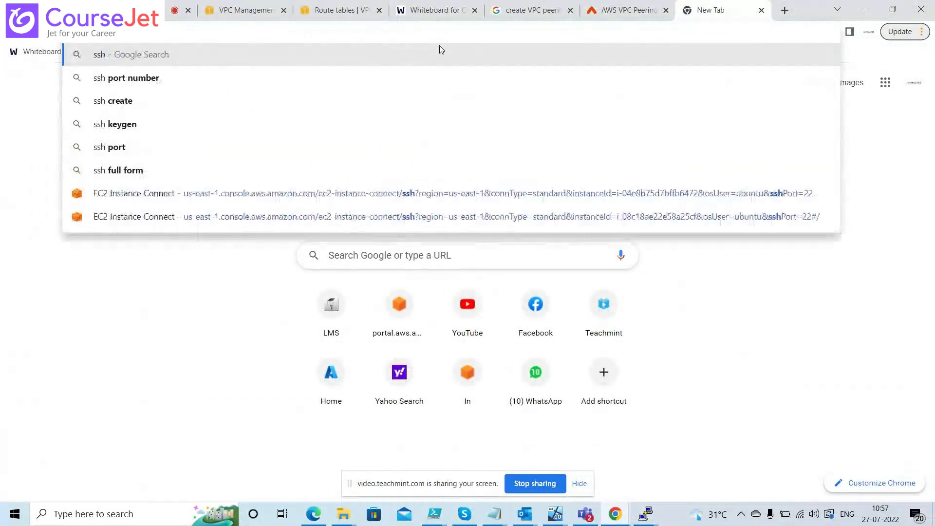
text( connection)
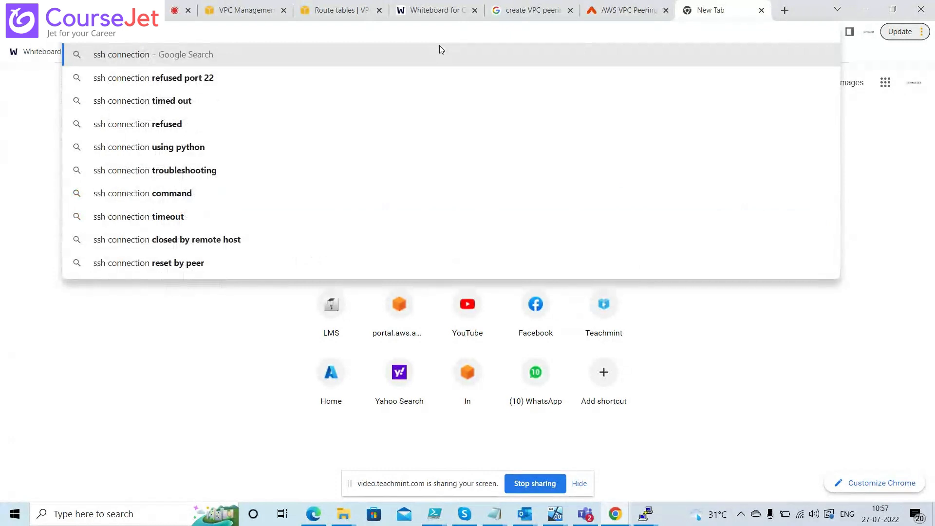
text( from)
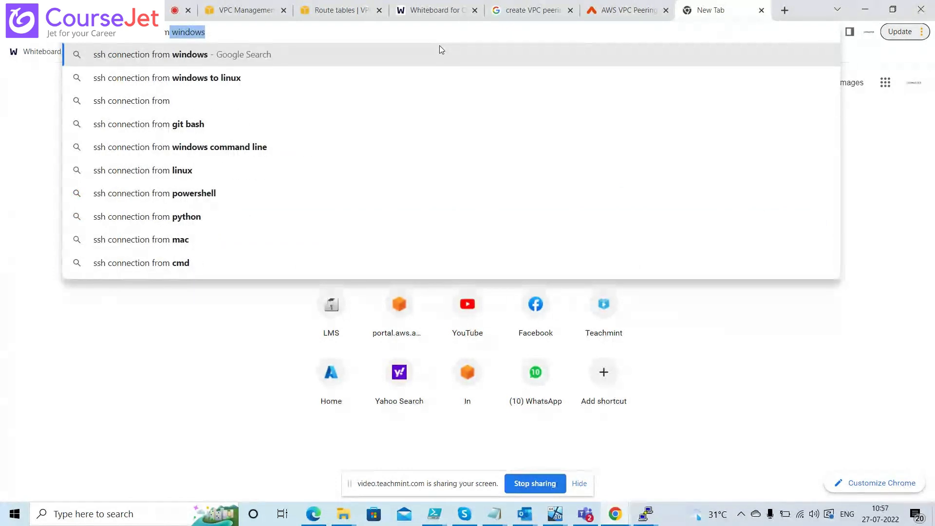
key(BackSpace)
key(BackSpace)
text(linux)
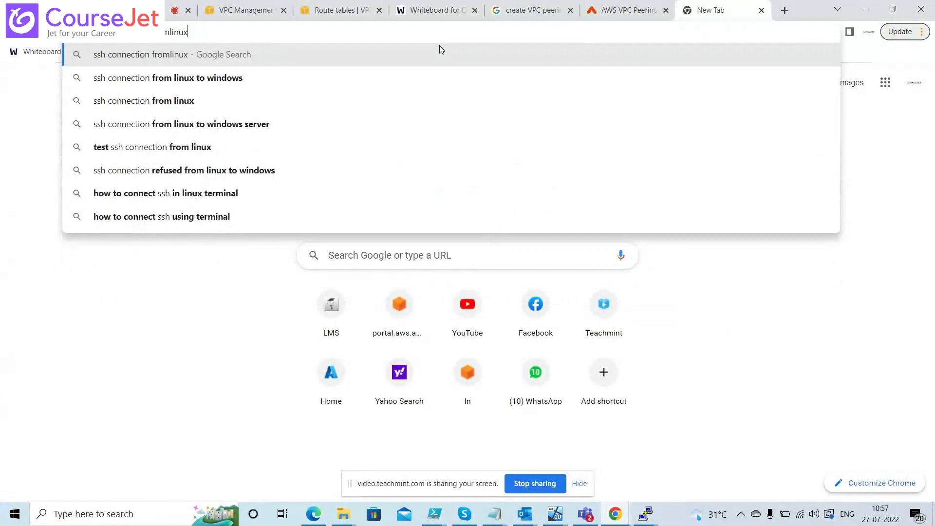
text(vm)
key(Return)
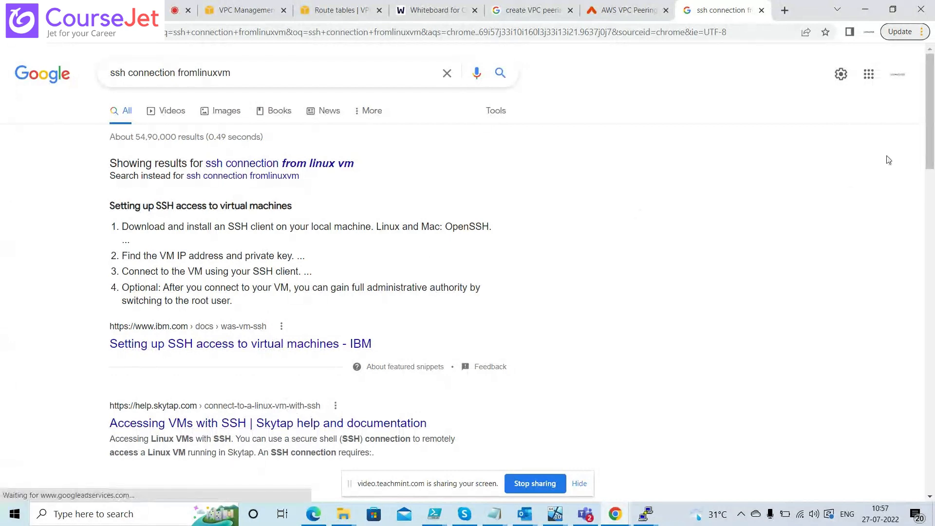
Step: Skim the search results for guidance on connecting over SSH from a Linux virtual machine
scroll(934, 197, down, 1)
scroll(934, 197, down, 8)
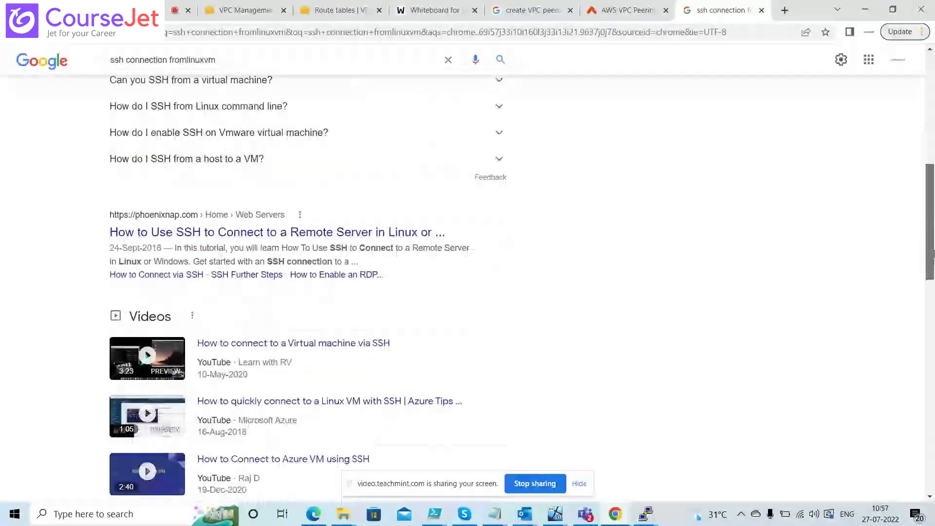
drag(934, 257, 934, 258)
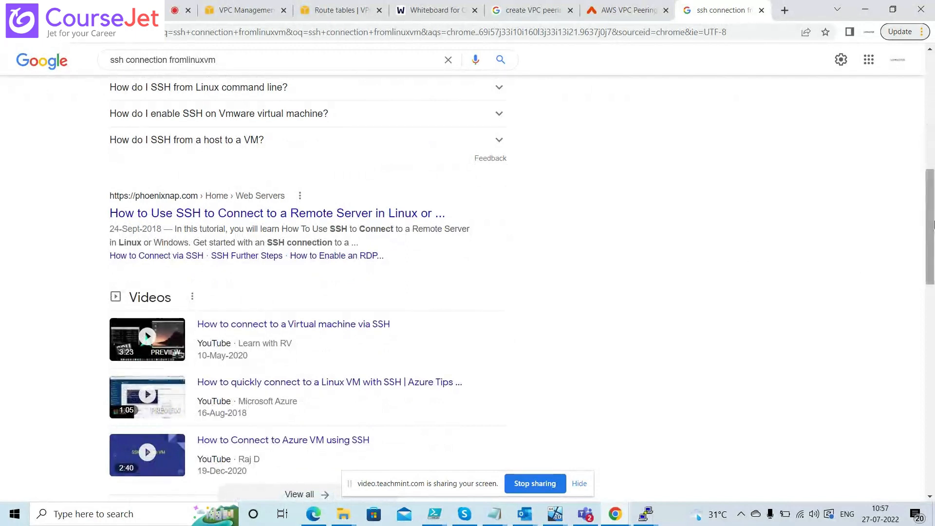
drag(934, 224, 934, 345)
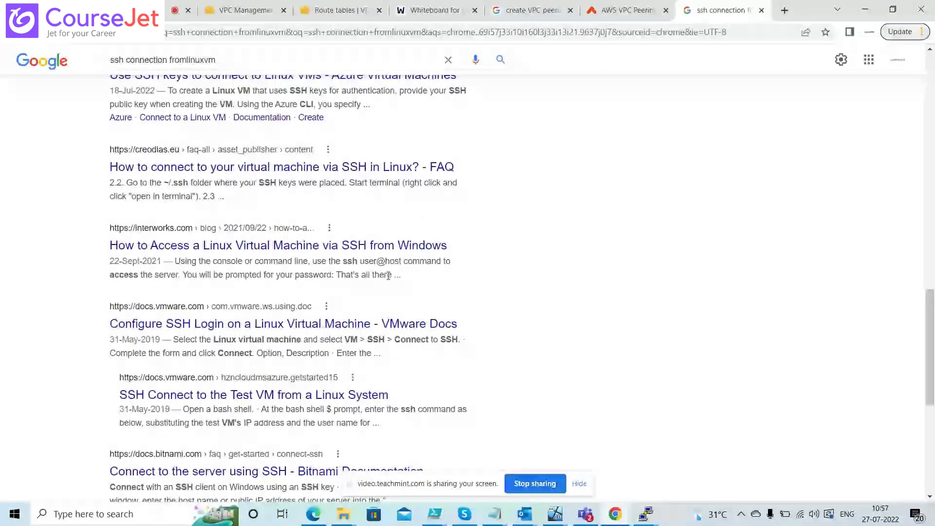
key(alt+Tab)
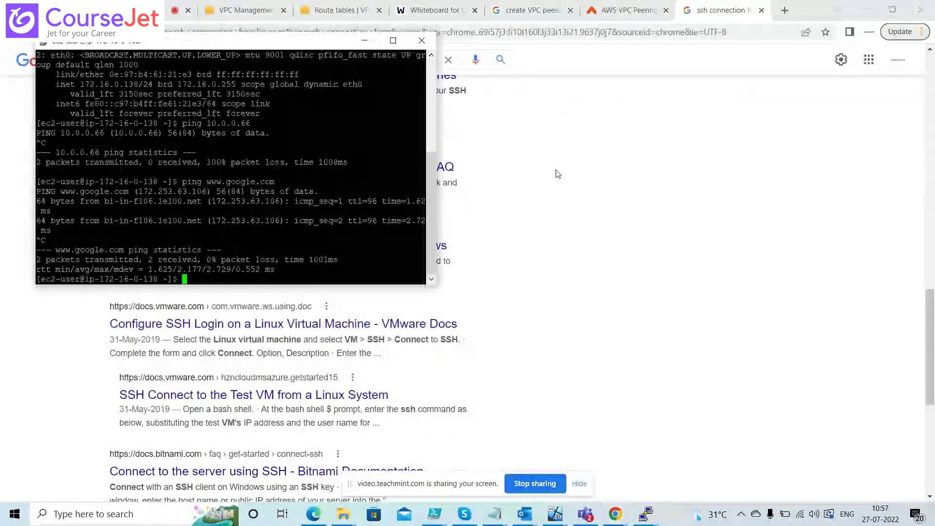
text(ssh )
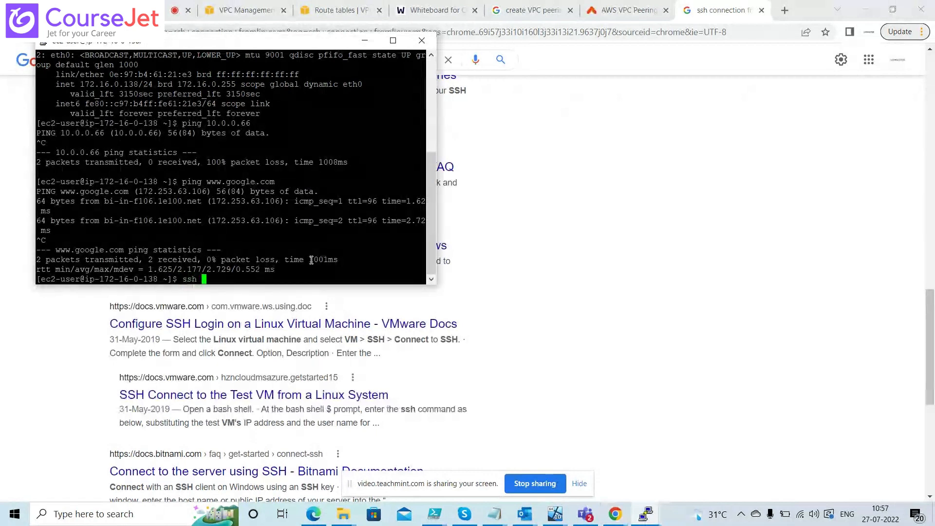
text(ec2-)
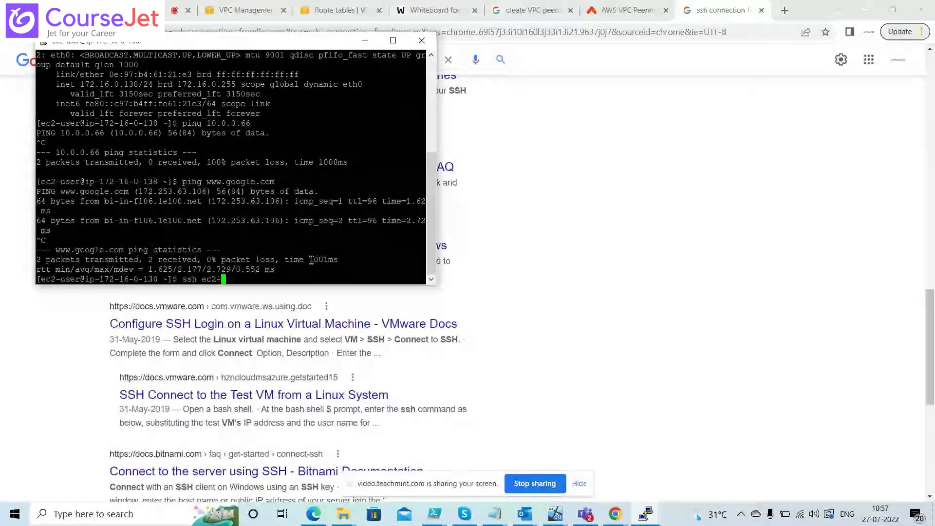
text(user)
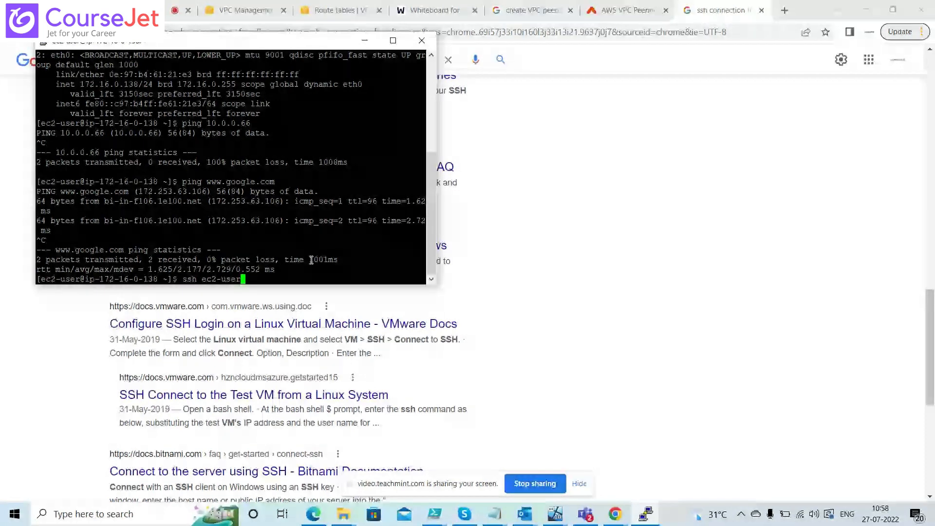
text(@)
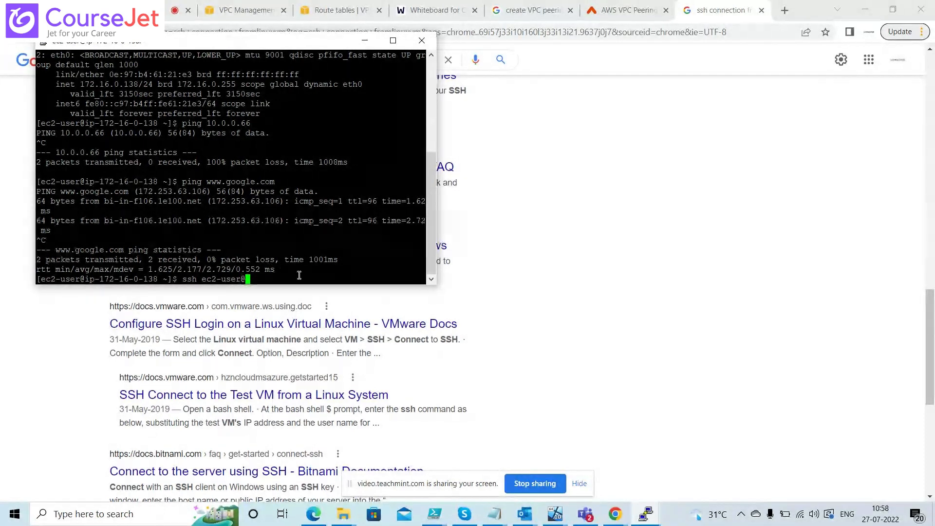
key(alt+Tab)
key(Tab)
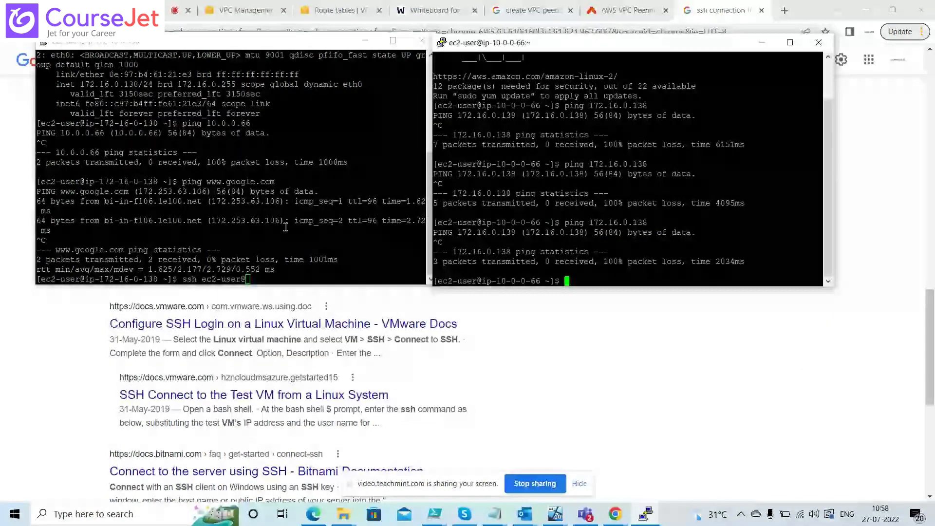
click(273, 282)
text(ssh ec2-user@10)
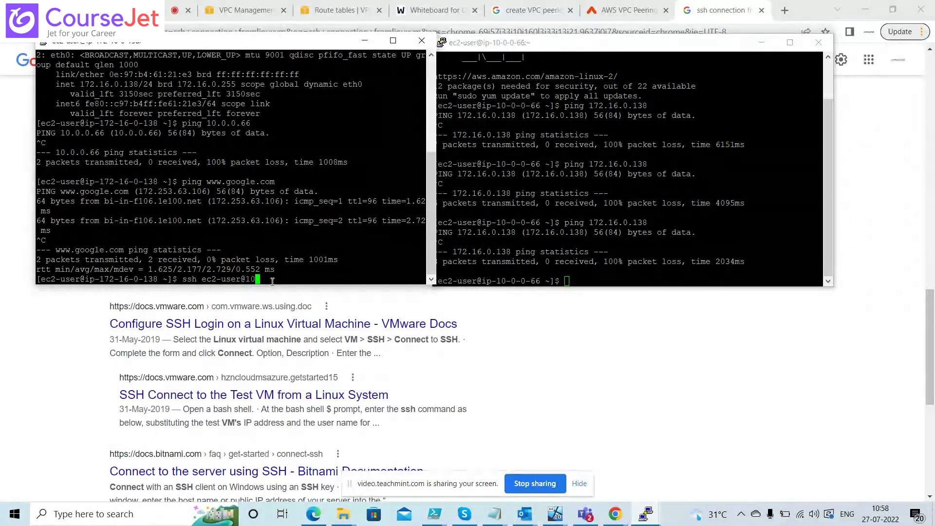
text(.0.0.66)
key(Return)
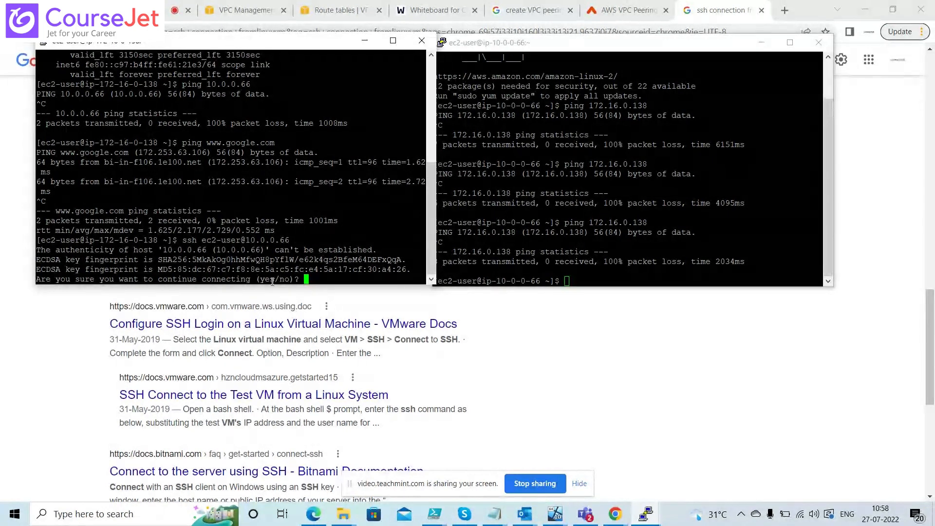
Step: Accept the host key of 10.0.0.66 by answering yes to continue the SSH connection
text(y)
key(Return)
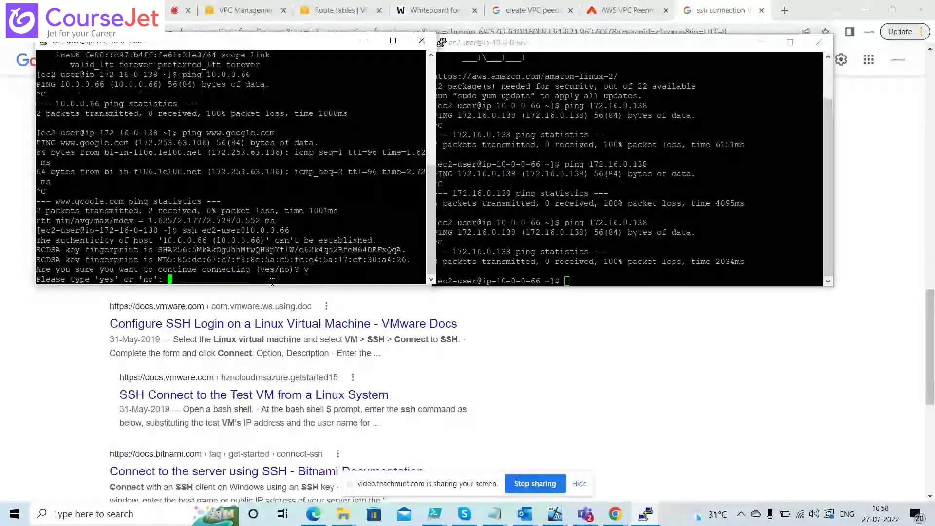
text(yes)
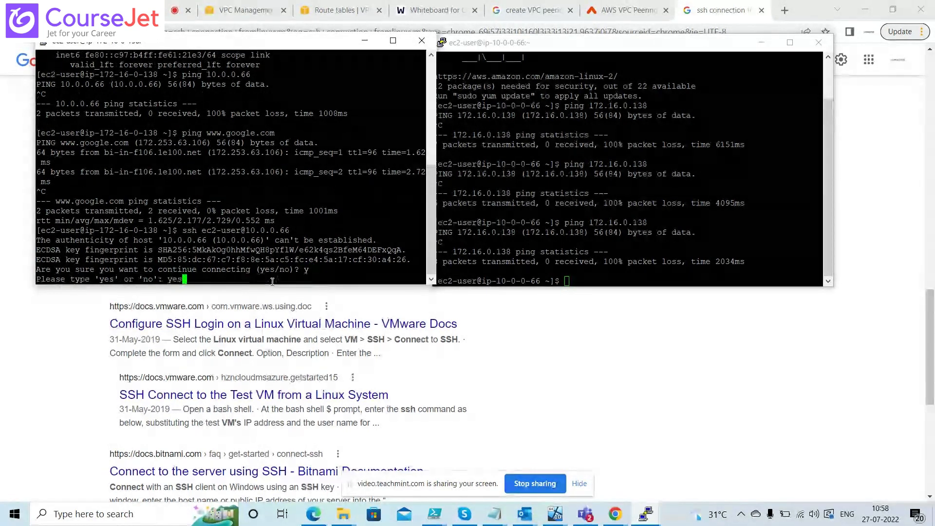
key(Return)
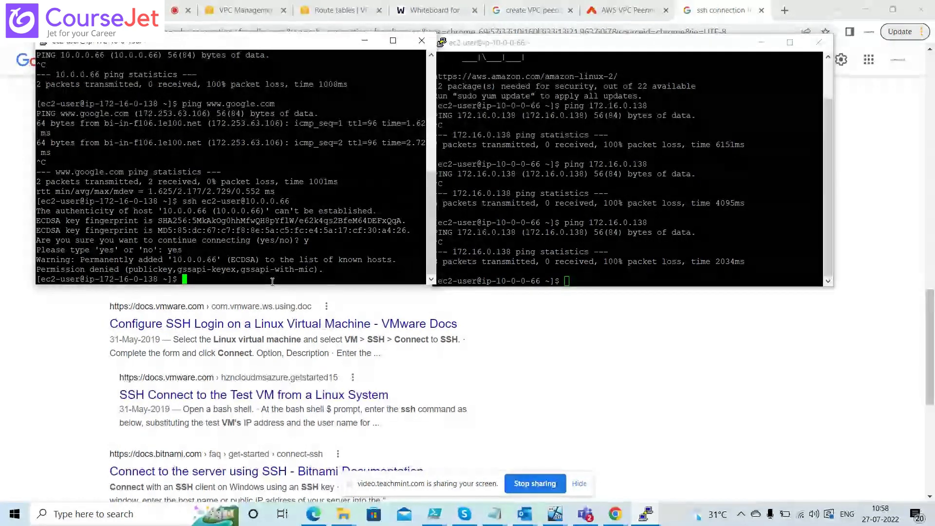
Step: Move the terminal windows of both EC2 instances lower and side by side to uncover the browser's search field
click(693, 249)
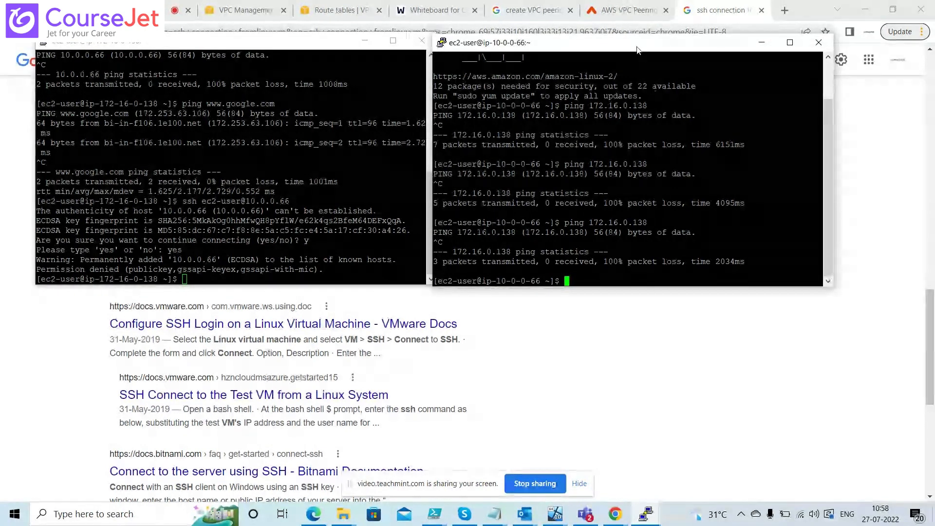
drag(638, 47, 647, 46)
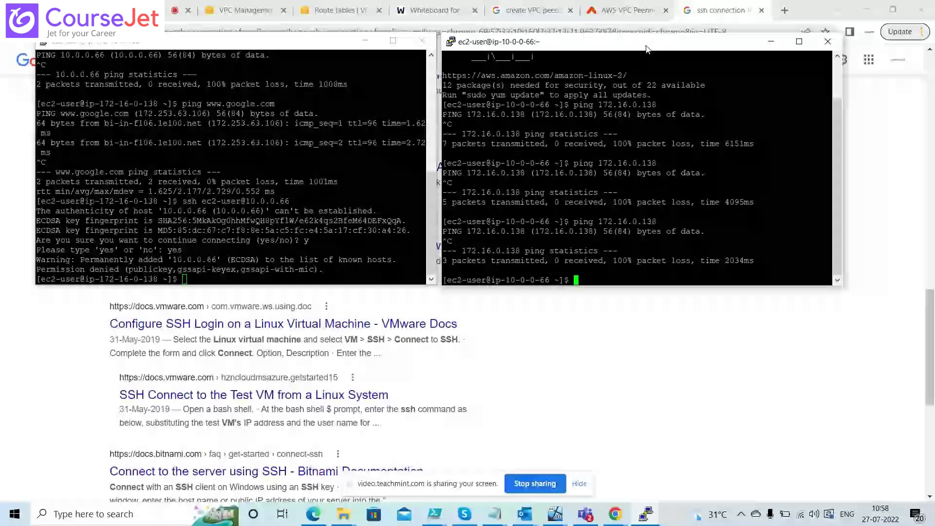
click(337, 51)
drag(337, 51, 335, 117)
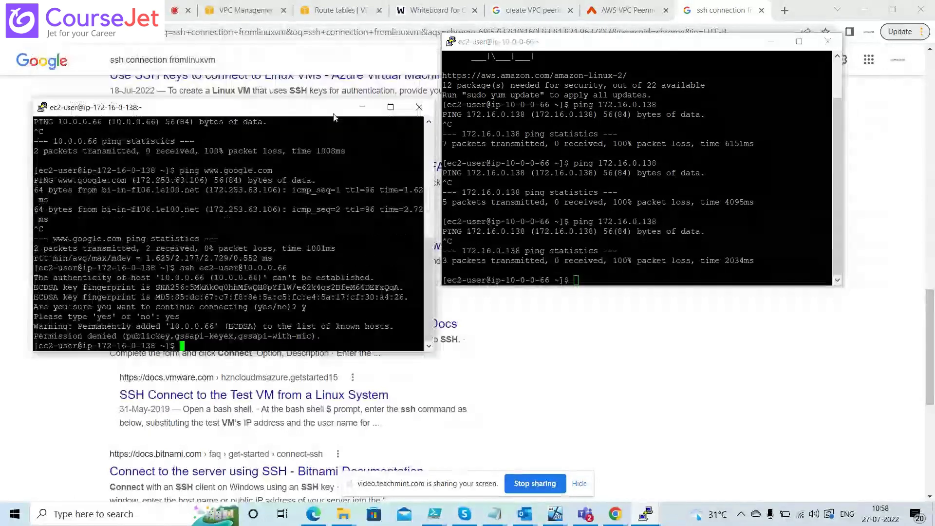
drag(576, 53, 580, 101)
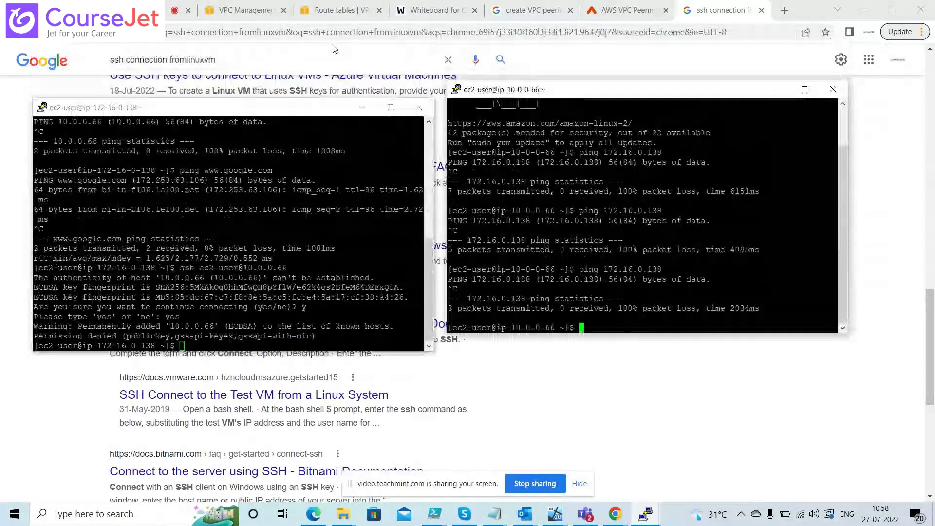
click(326, 59)
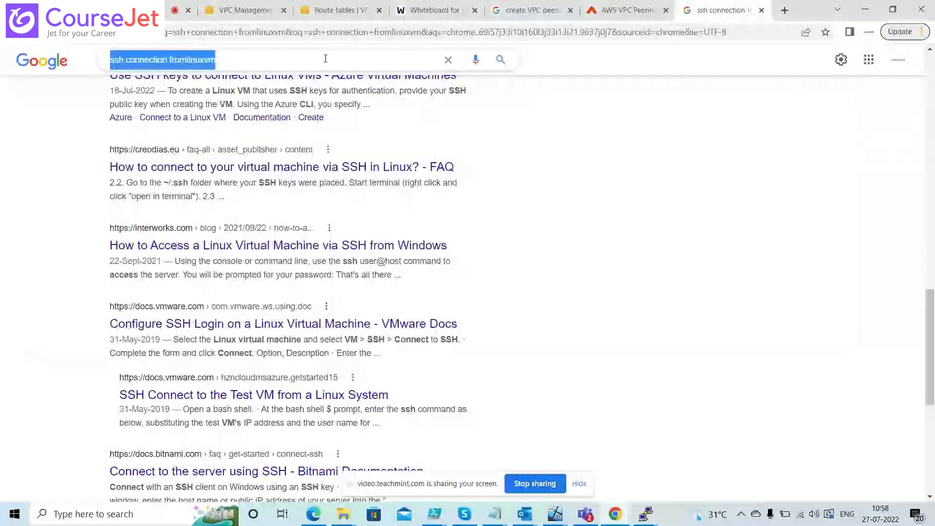
text(ping no)
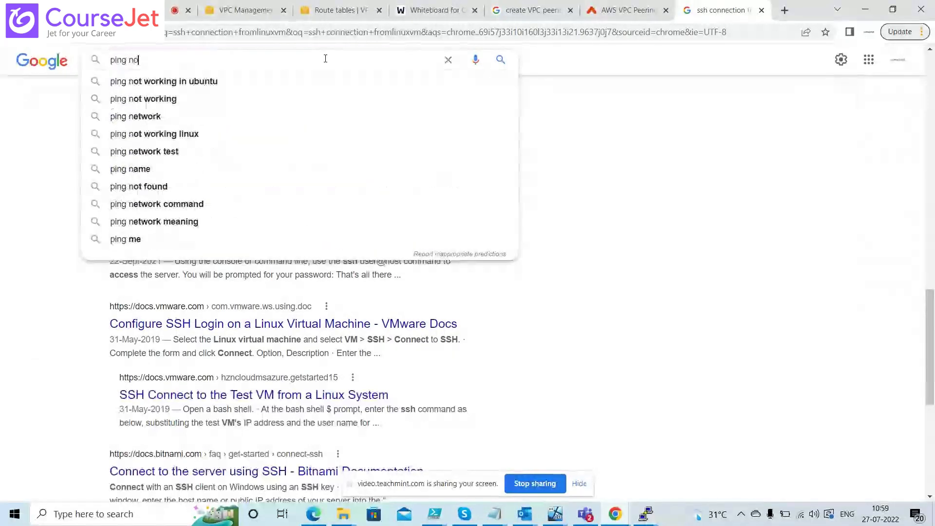
key(BackSpace)
key(BackSpace)
key(BackSpace)
key(BackSpace)
key(BackSpace)
key(BackSpace)
key(BackSpace)
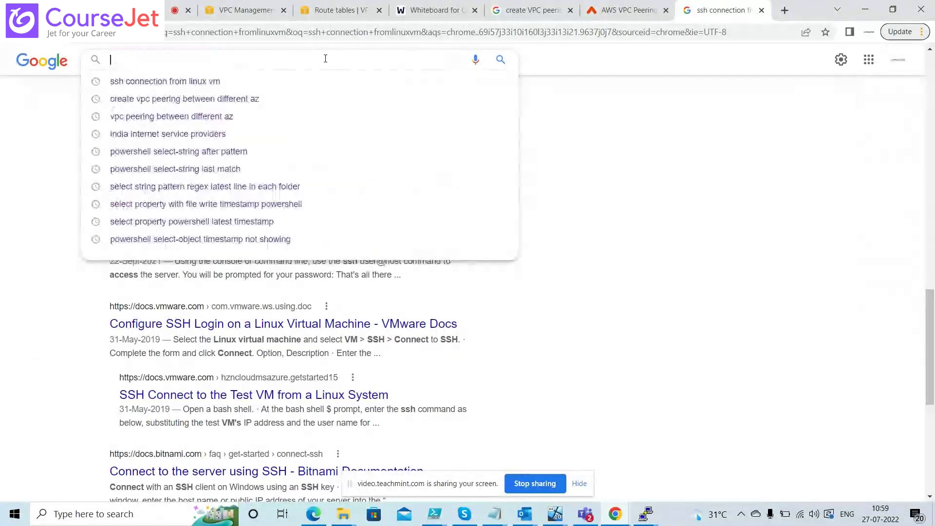
Step: Search the web for "icmp port open in aws"
text(l)
text(icmp po)
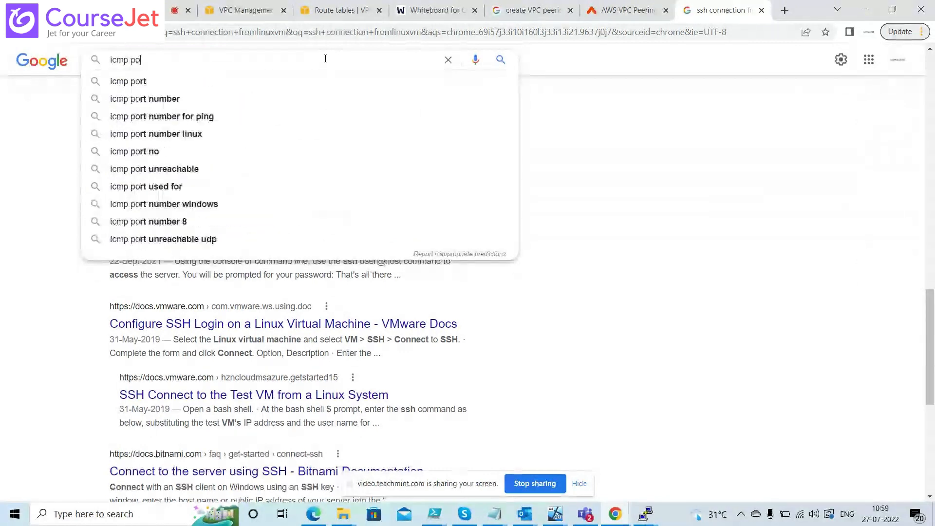
text(rt open )
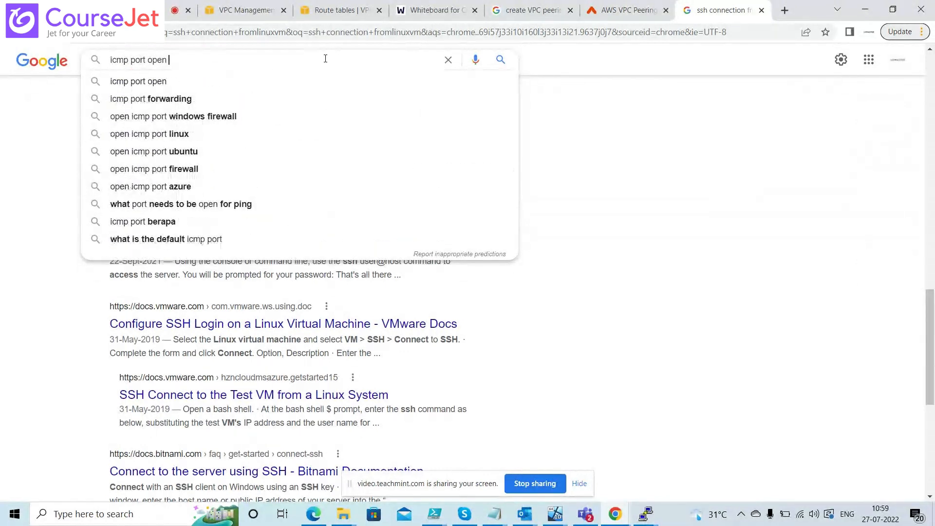
text(in)
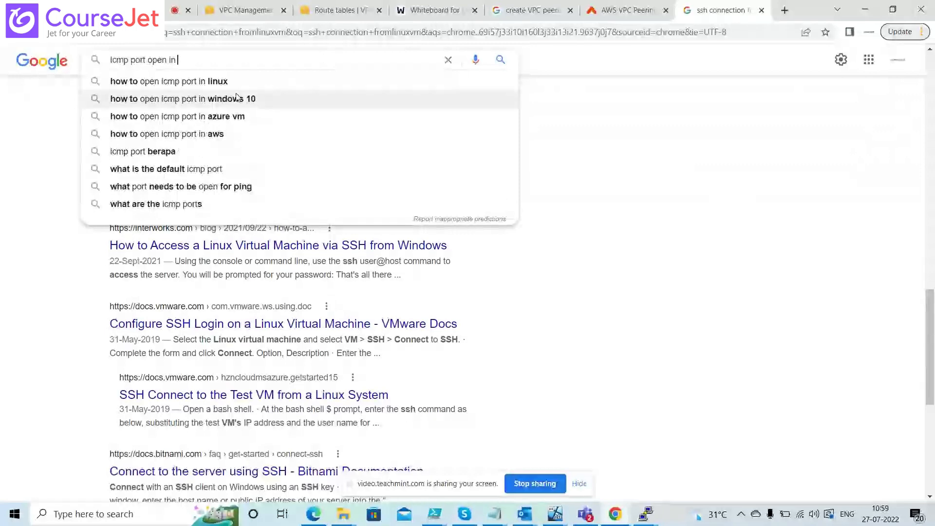
text( aws)
key(Return)
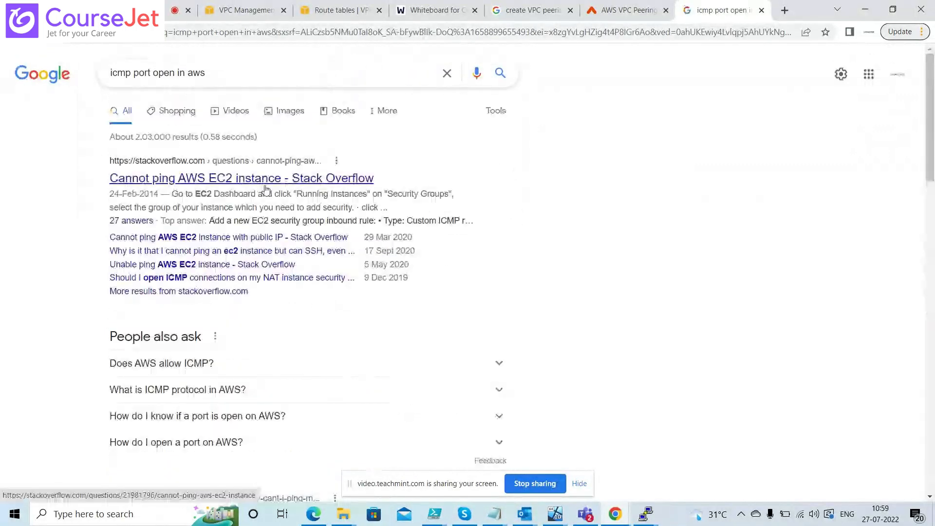
Step: Read the Stack Overflow answers to "Cannot ping AWS EC2 instance" on ICMP inbound rules and network ACLs, and recheck the 172.16.0.138 terminal
click(265, 189)
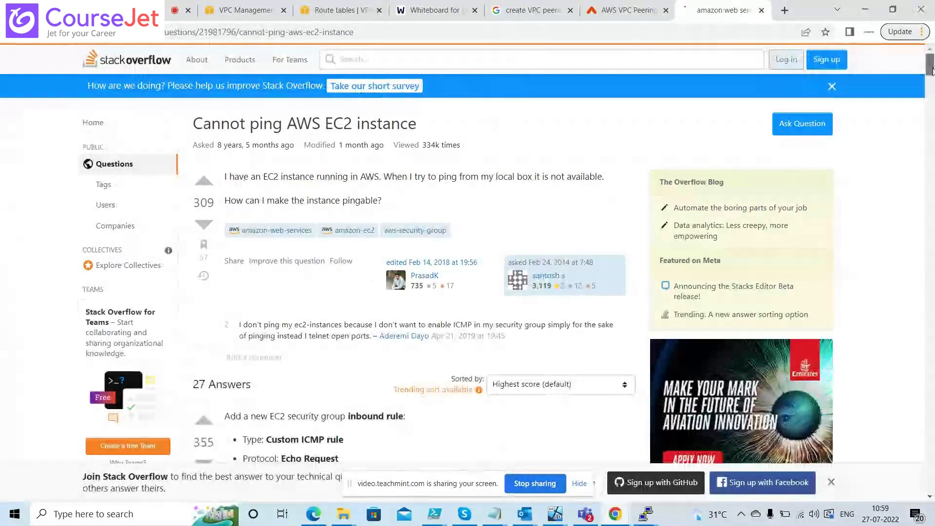
drag(932, 71, 932, 126)
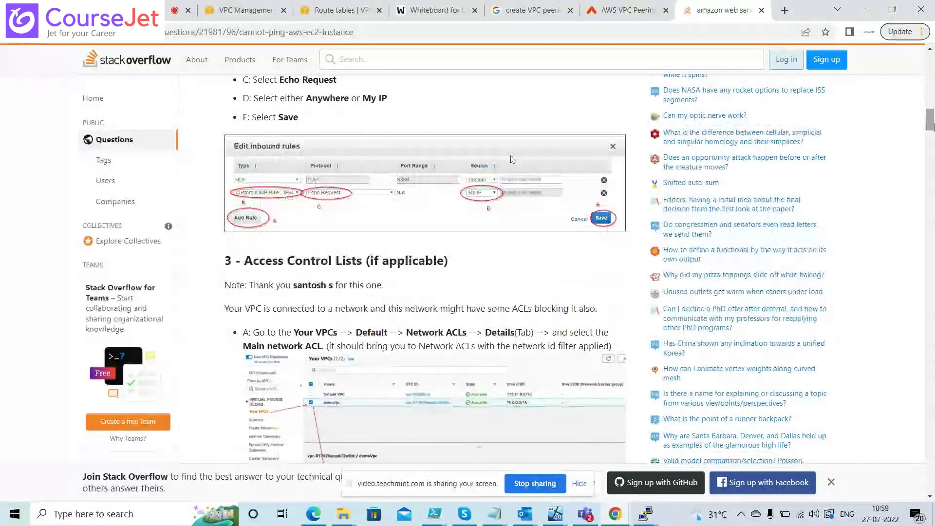
key(alt+Tab)
key(alt+Tab)
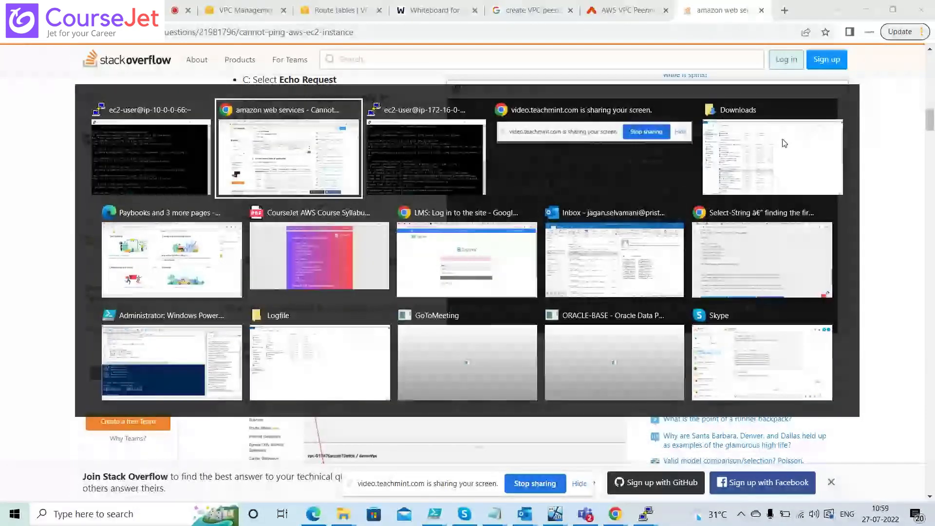
key(alt+Tab)
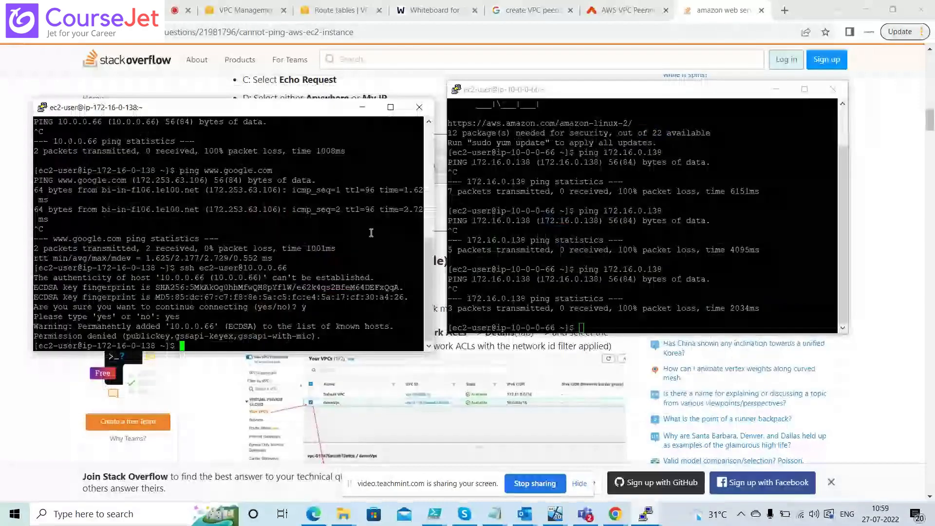
Step: Try to save the 172.16.0.0/24 local route in route table rtb-093a6352ad6171927, and return to the table's details page
key(alt+Tab)
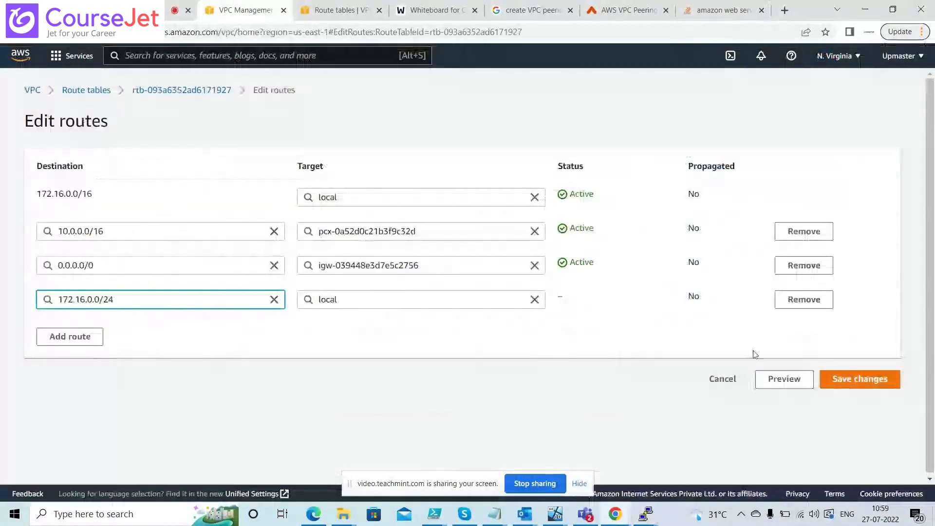
click(843, 375)
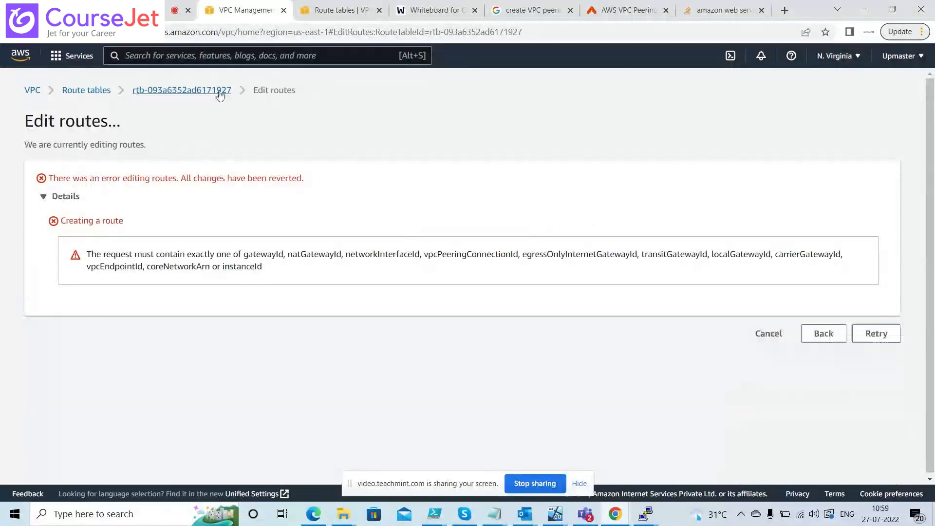
click(212, 91)
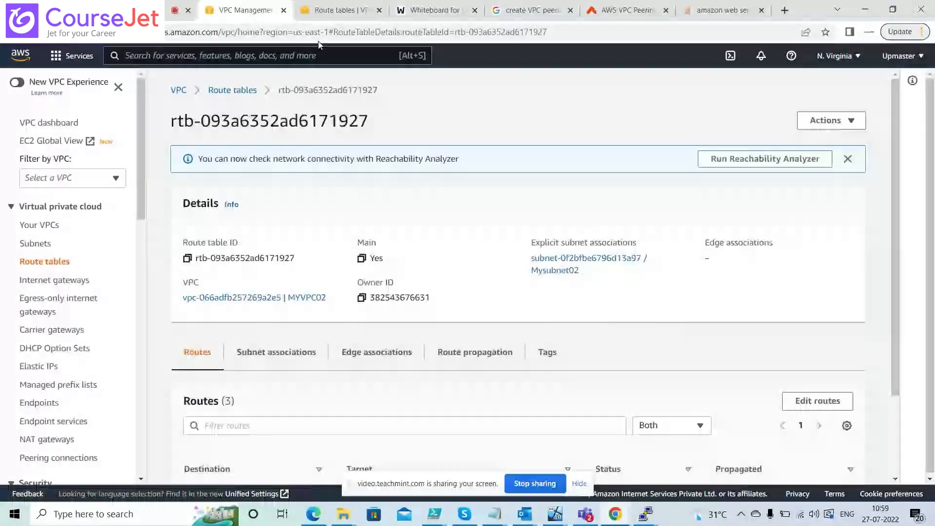
Step: Open the running EC2 instances and copy the public IPv4 address of the instance in us-east-1a
click(72, 56)
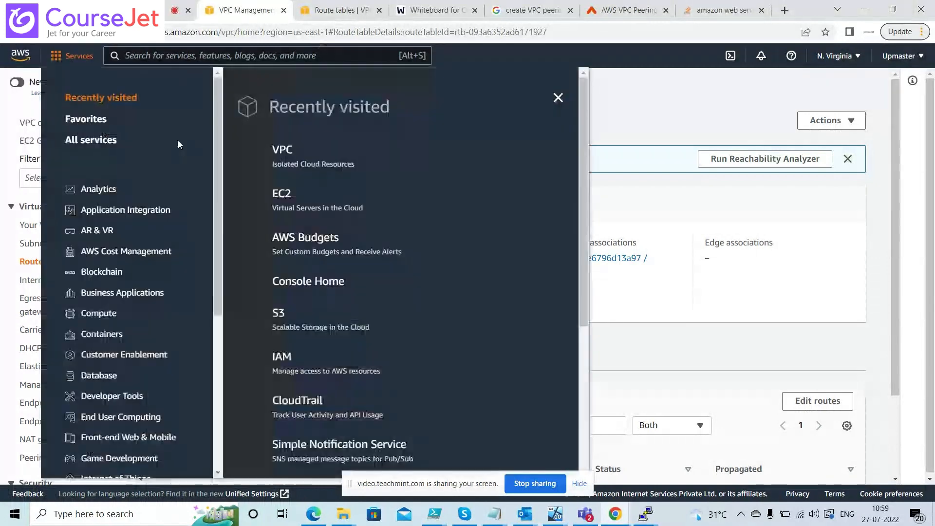
click(283, 195)
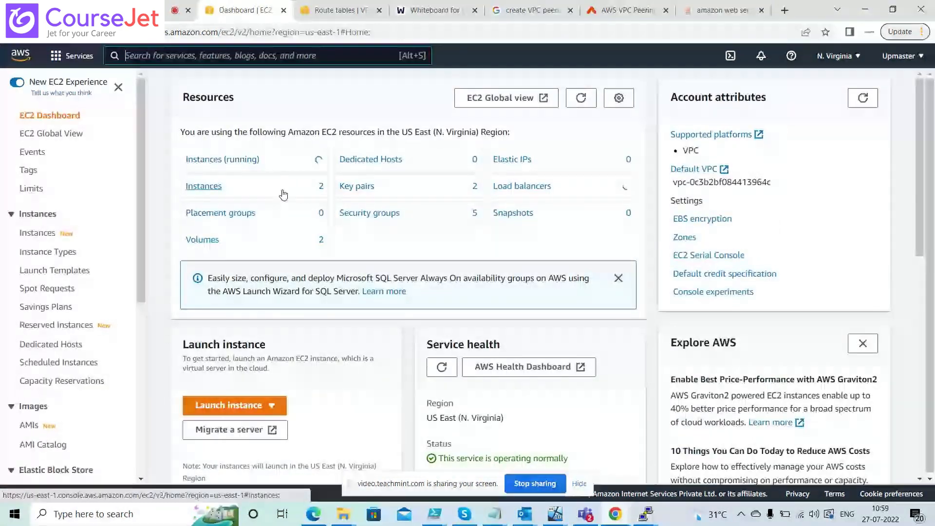
click(217, 166)
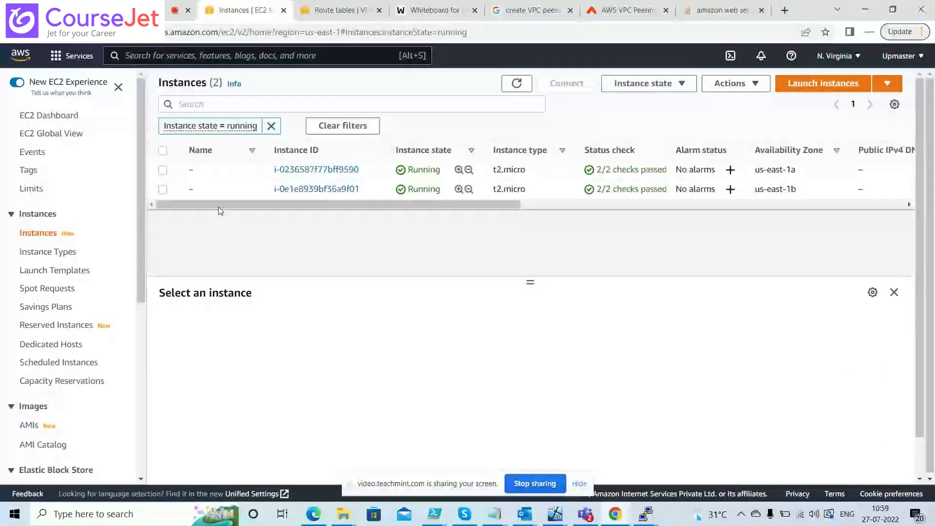
click(162, 170)
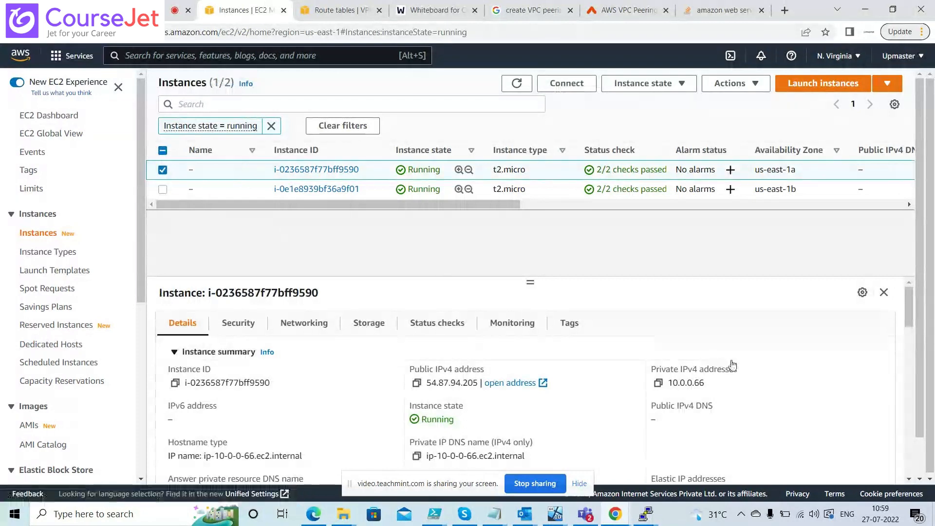
click(417, 383)
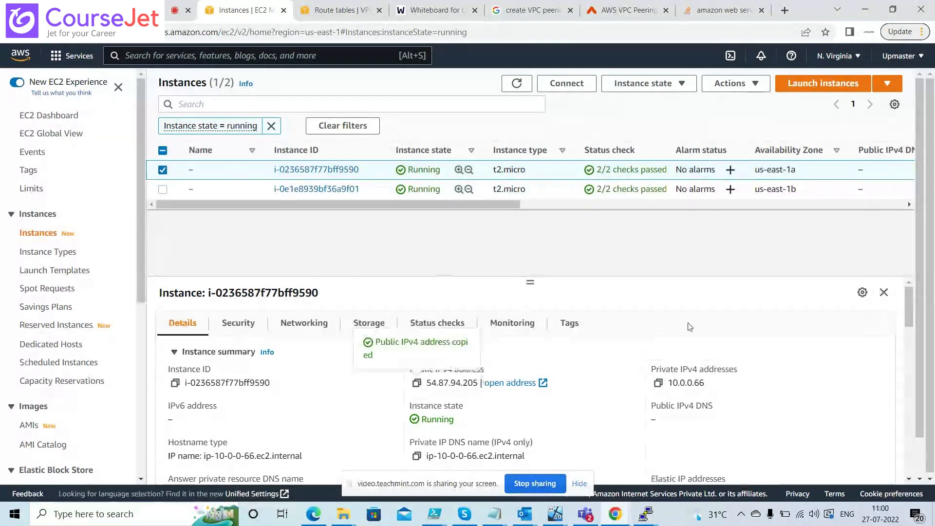
Step: Ping the copied public address 54.87.94.205 from the terminal of instance 172.16.0.138, and stop the ping
key(alt+Tab)
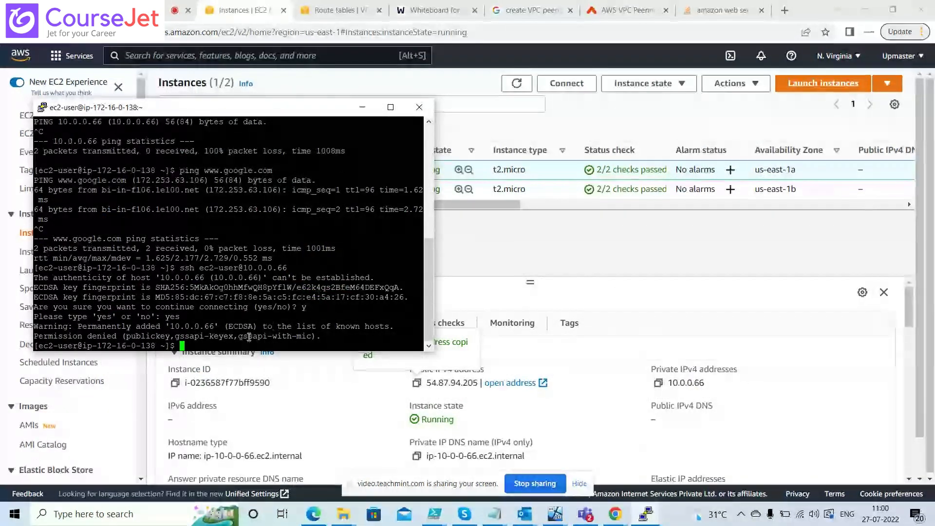
text(ping)
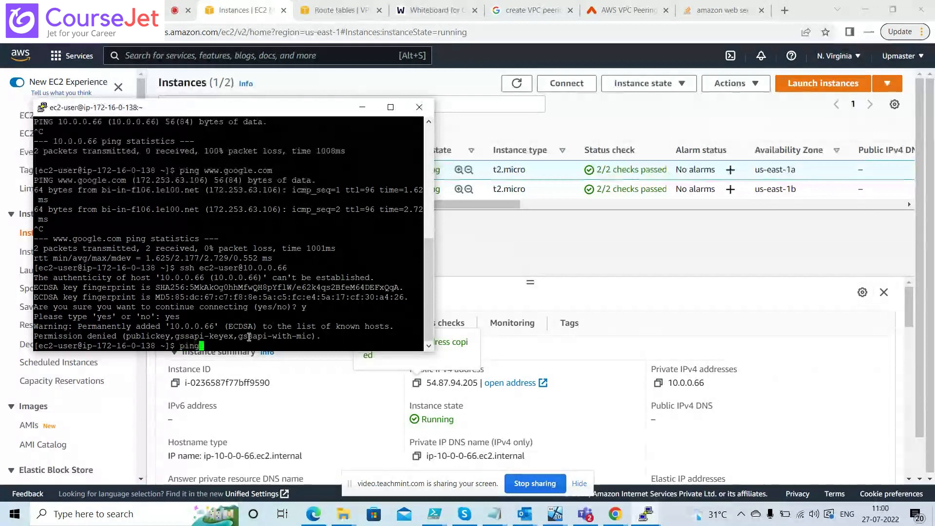
right_click(249, 337)
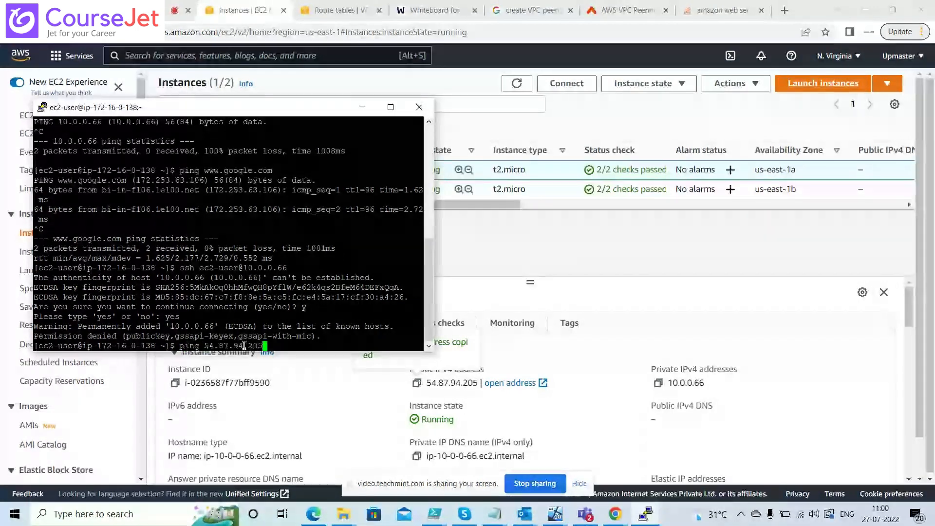
key(Return)
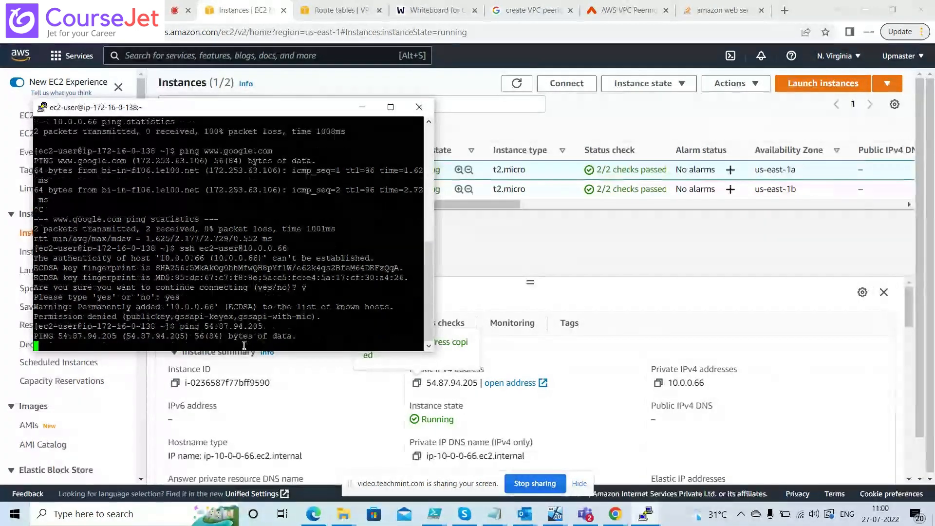
key(ctrl+c)
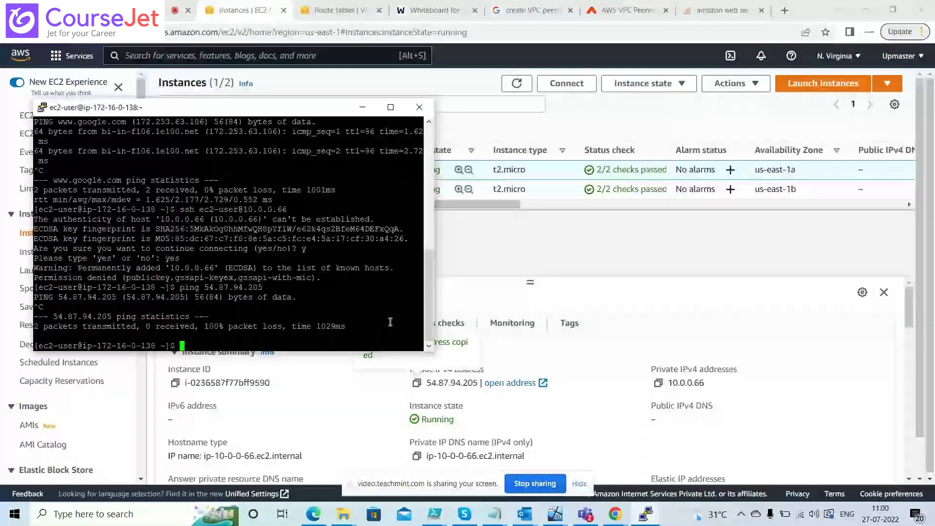
Step: Deselect the us-east-1a instance and open the security groups list in the VPC console
click(512, 259)
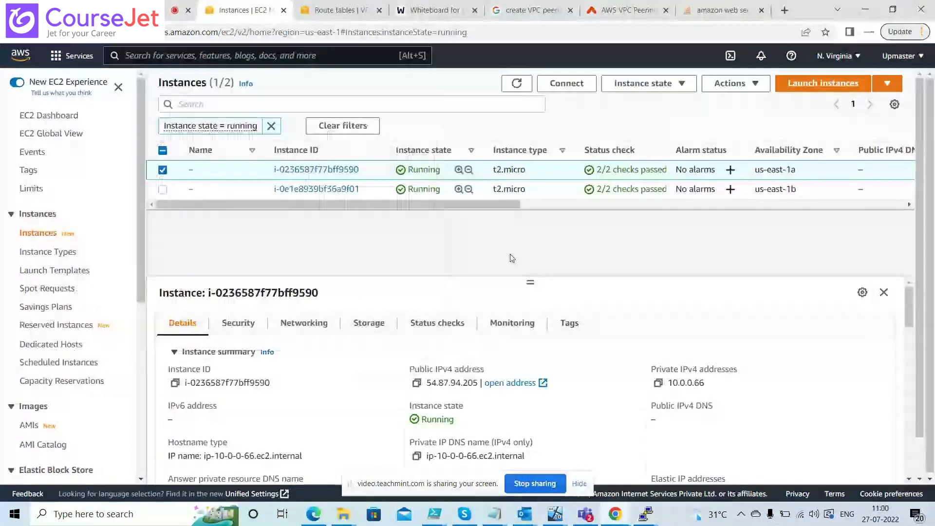
click(163, 169)
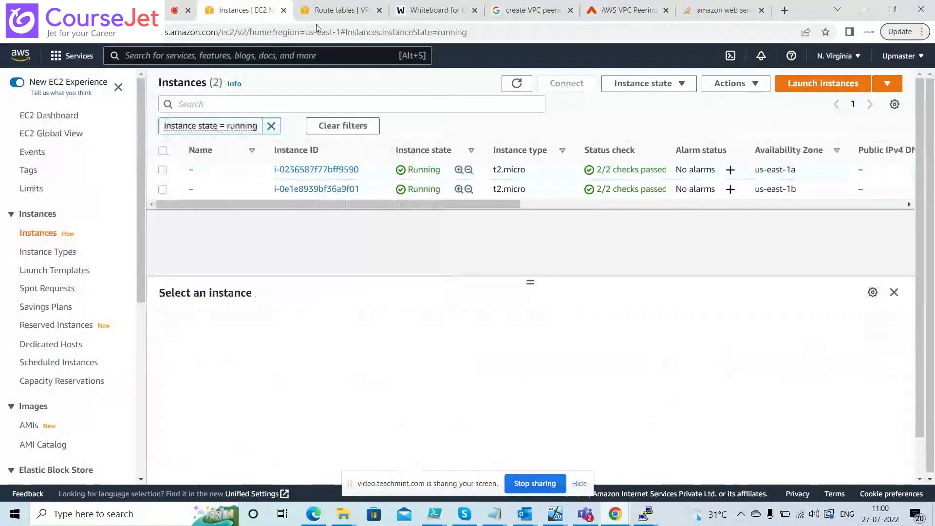
click(336, 10)
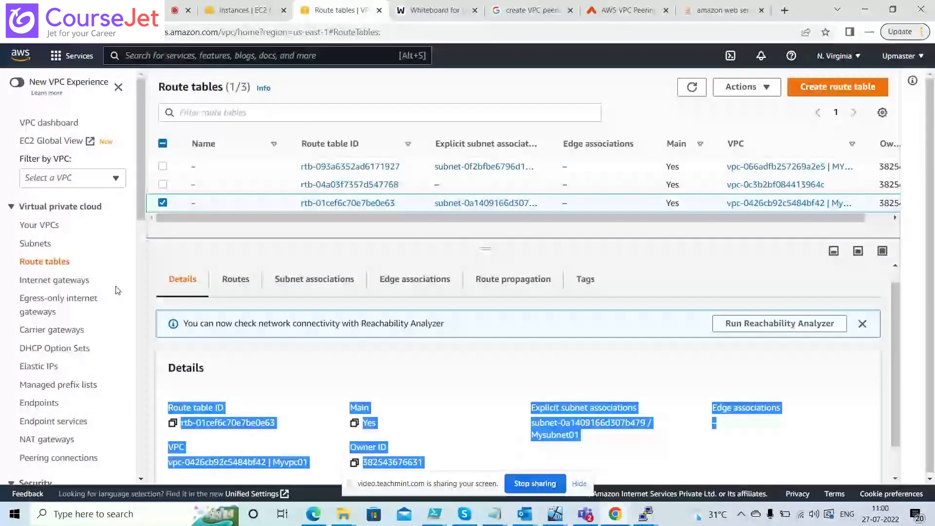
drag(141, 206, 144, 286)
click(50, 294)
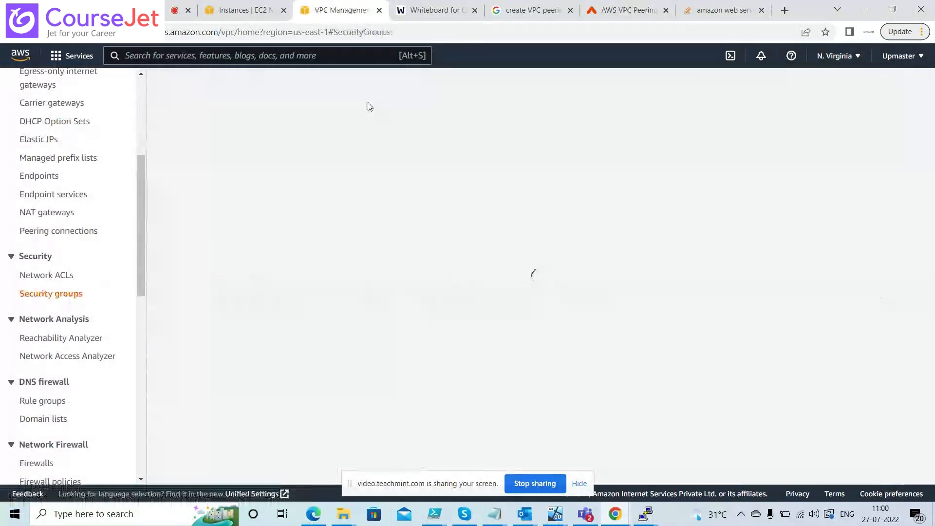
Step: Review the us-east-1a instance's public and private IPv4 addresses in EC2 and compare them with the ping and SSH output in the 172.16.0.138 terminal
click(244, 10)
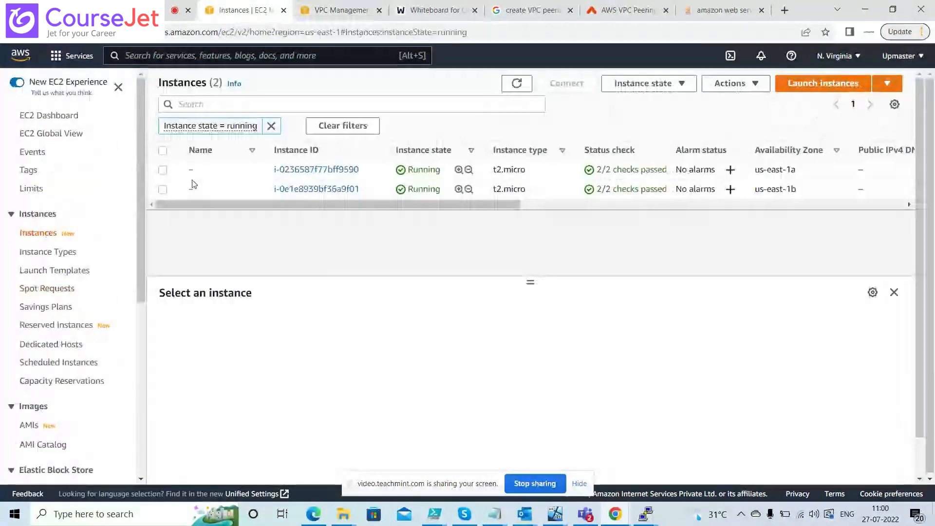
click(163, 170)
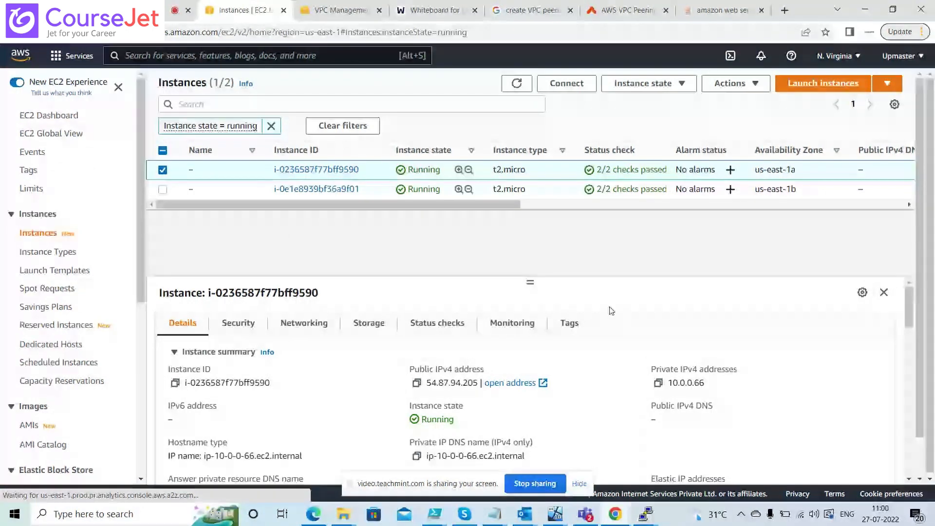
key(alt+Tab)
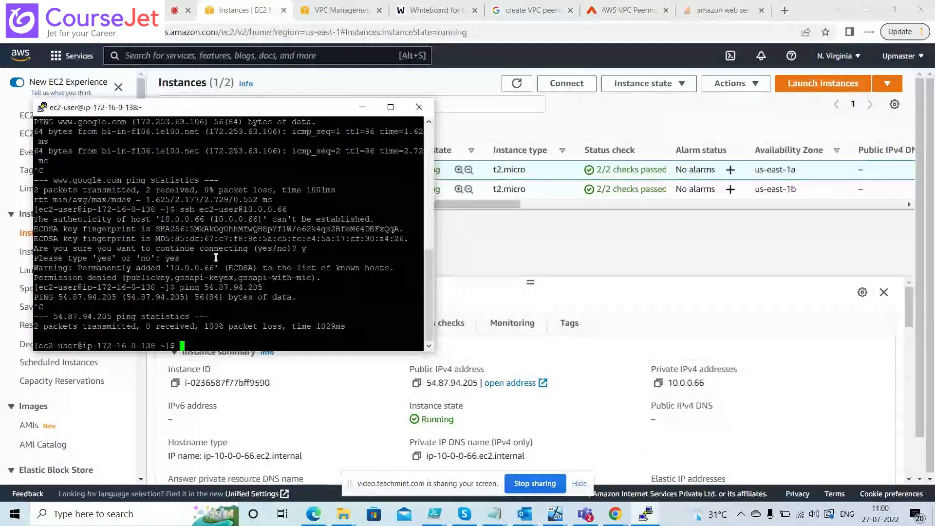
key(alt+Tab)
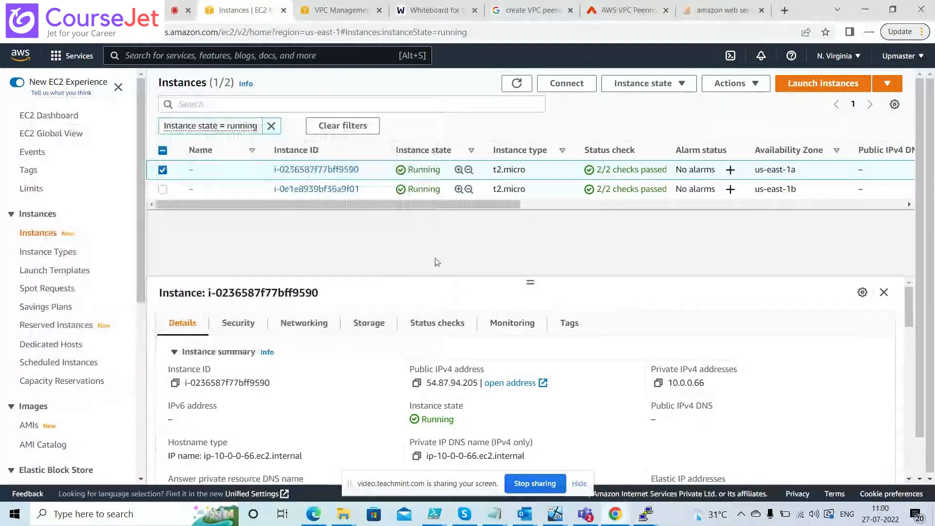
key(alt+Tab)
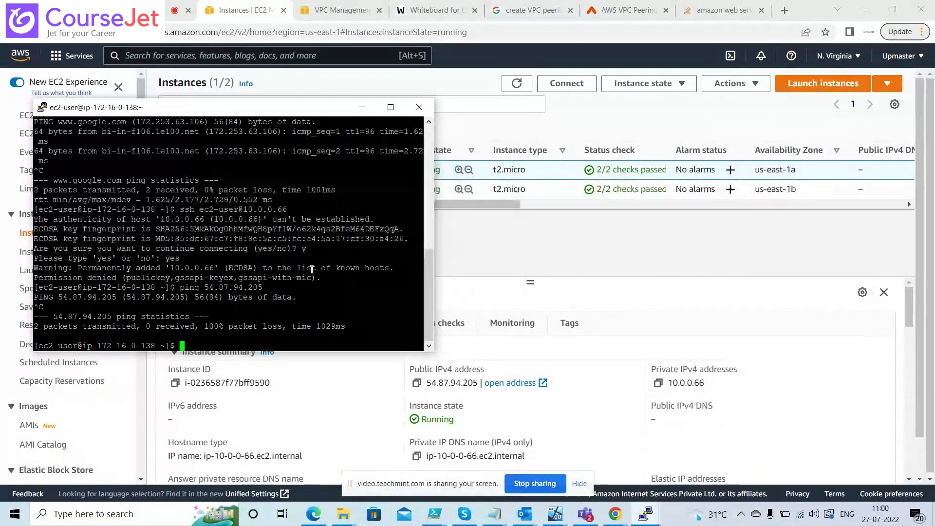
key(alt+Tab)
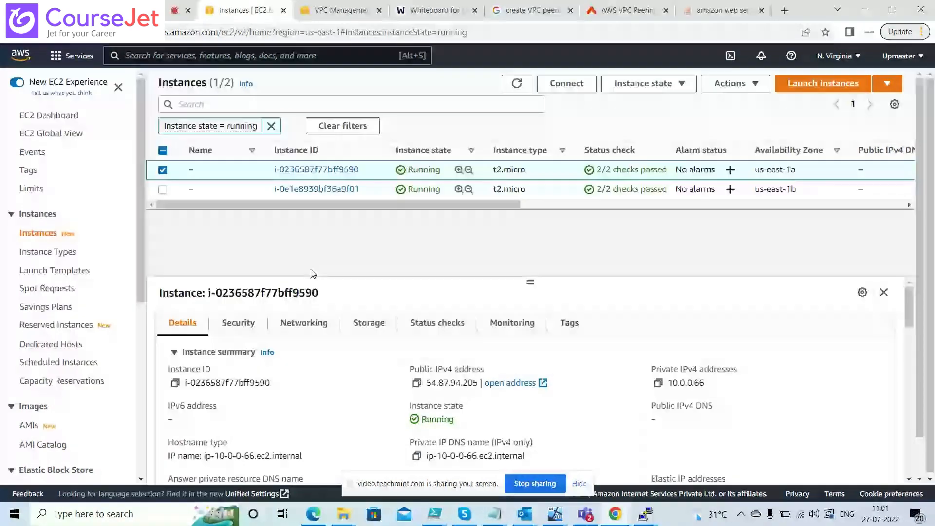
key(alt+Tab)
key(alt+Tab)
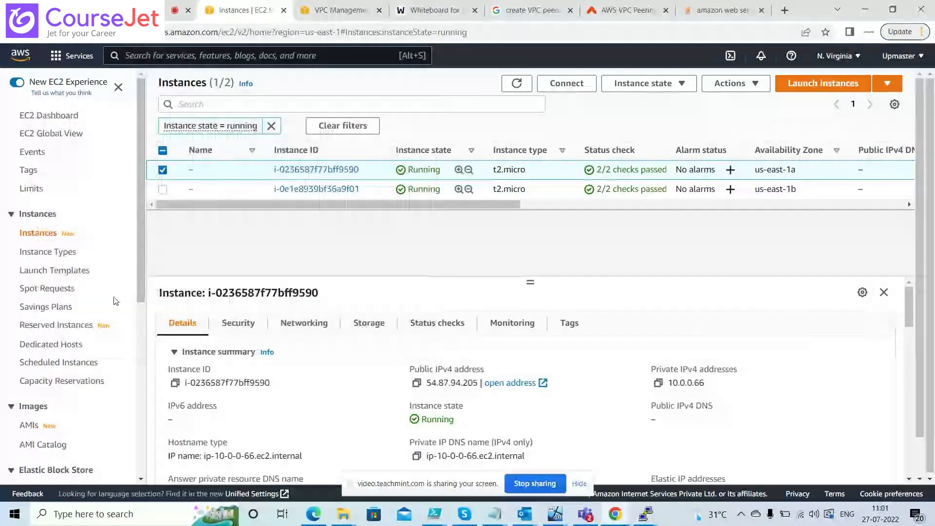
Step: Remove the 172.16.0.0/16 peering route from Myvpc01's route table rtb-01cef6c70e7be0e63 and save the changes
click(330, 9)
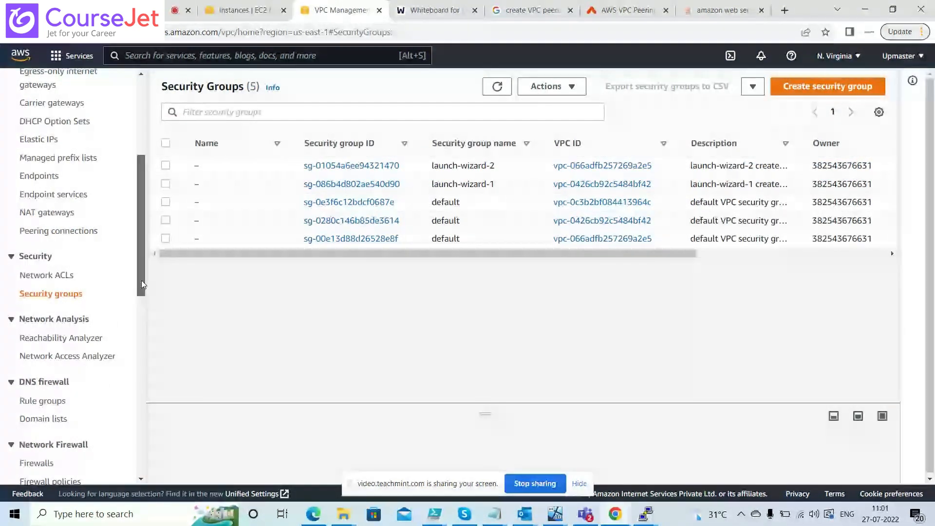
drag(142, 284, 138, 229)
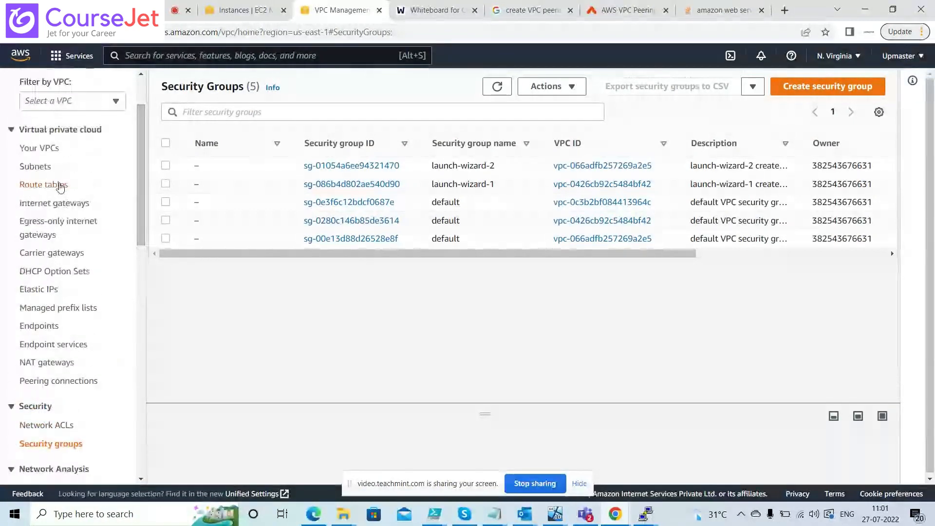
click(59, 185)
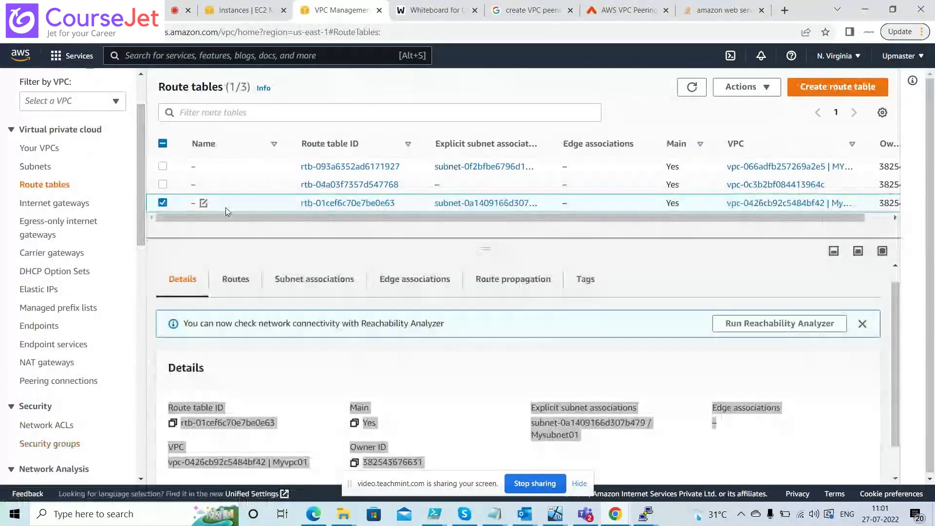
click(235, 284)
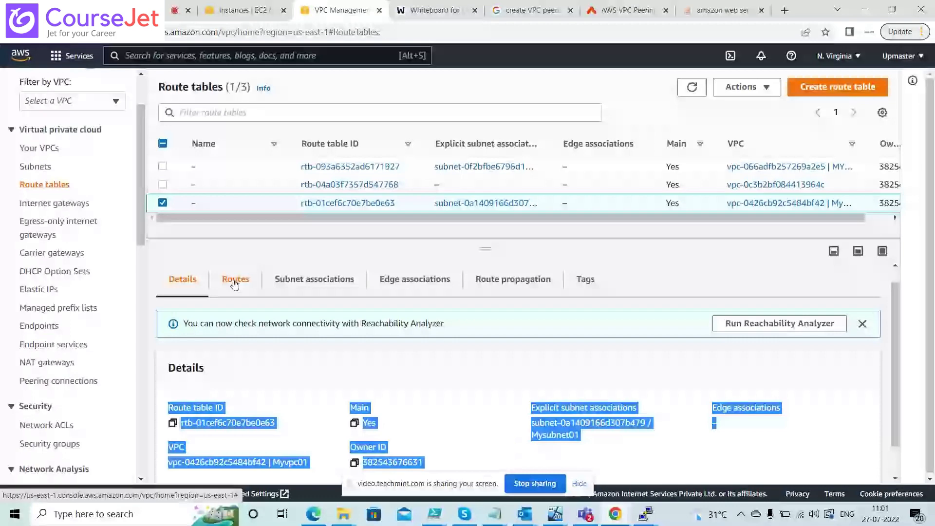
click(814, 346)
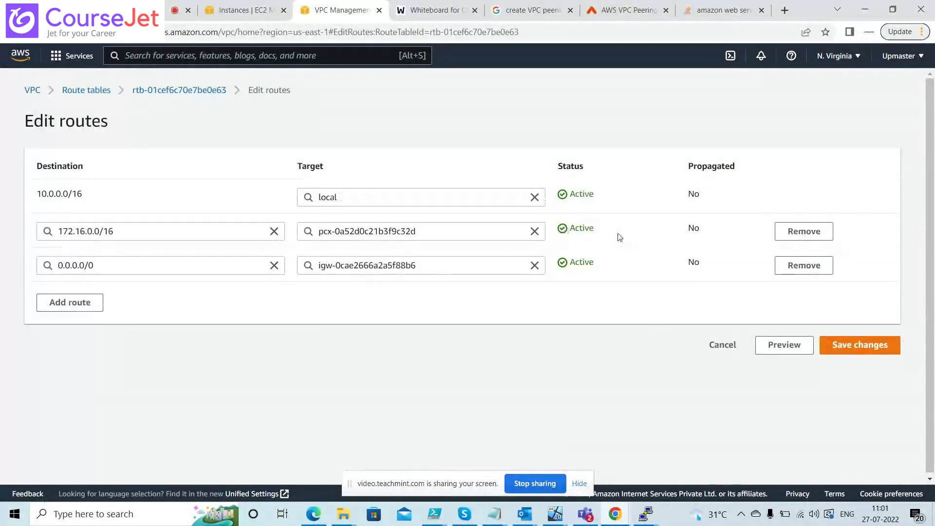
click(804, 231)
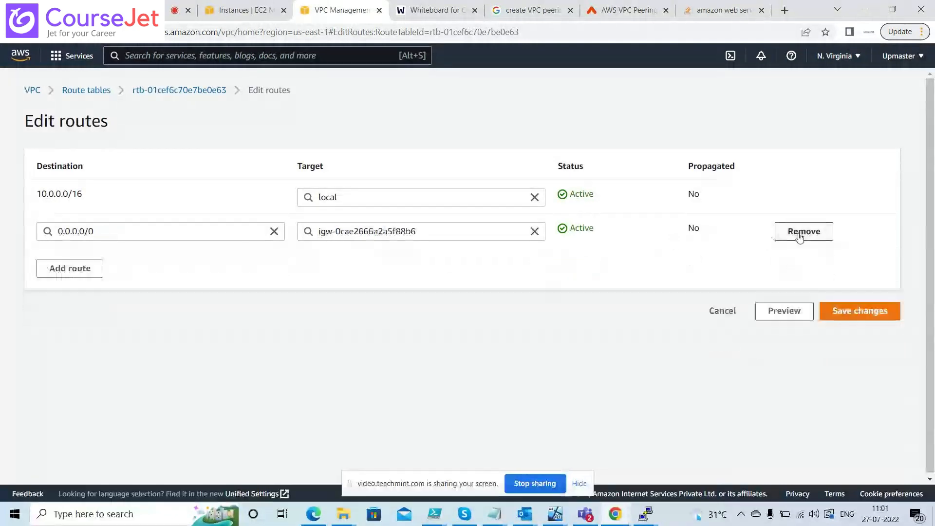
click(860, 311)
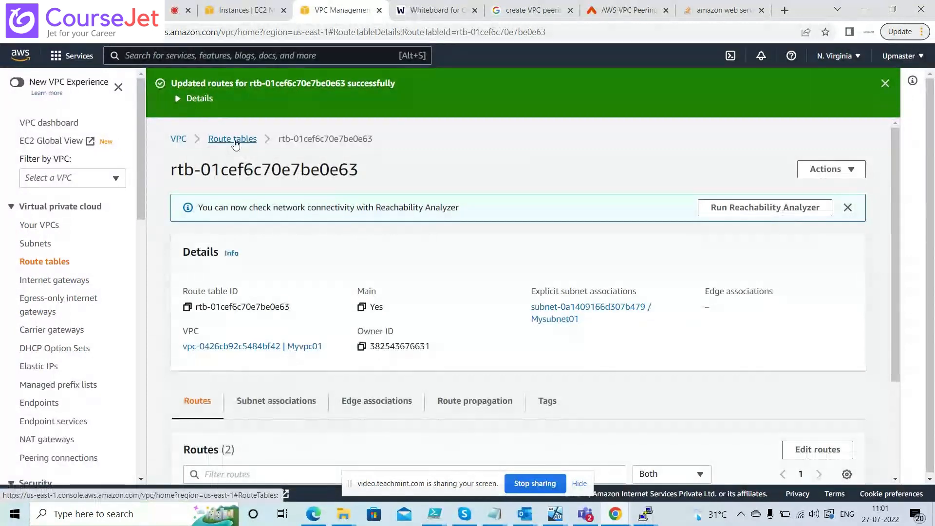
Step: Remove the 10.0.0.0/16 peering route from MYVPC02's route table rtb-093a6352ad6171927 and save the changes
click(233, 140)
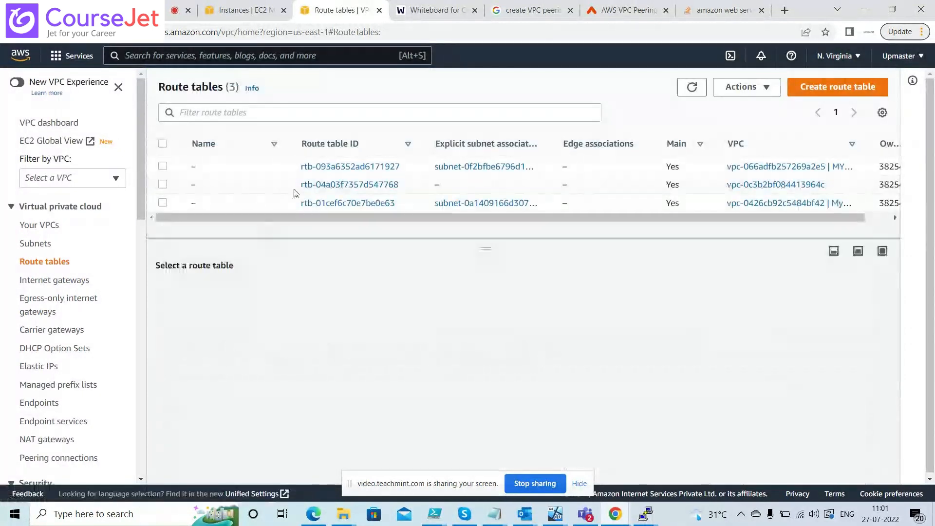
click(335, 168)
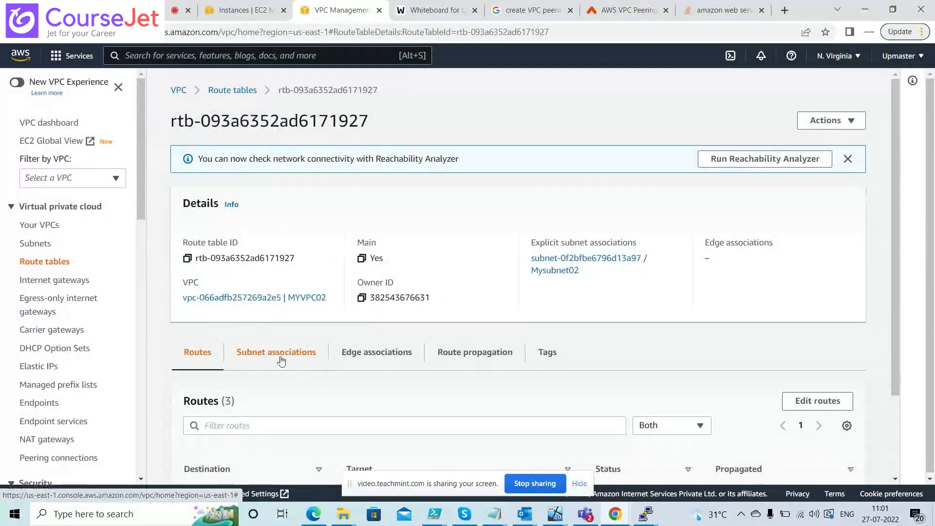
click(281, 360)
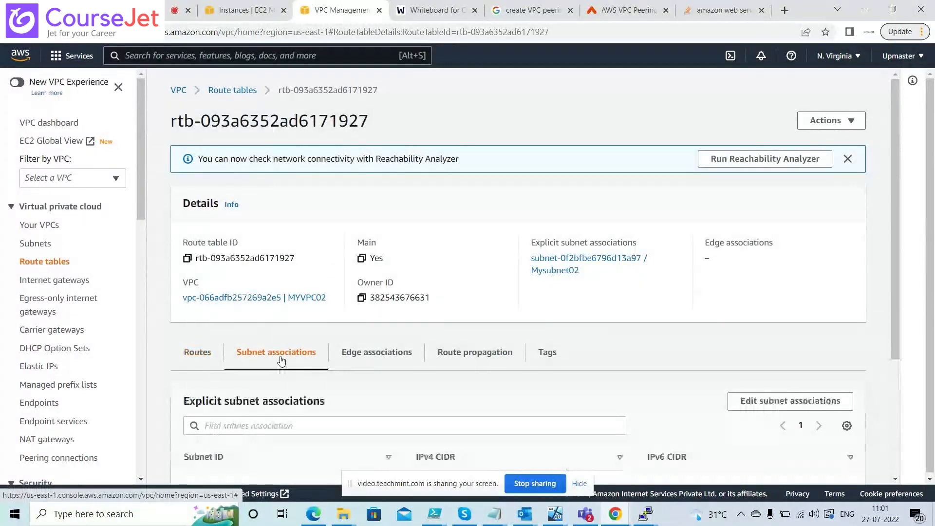
click(198, 355)
click(824, 401)
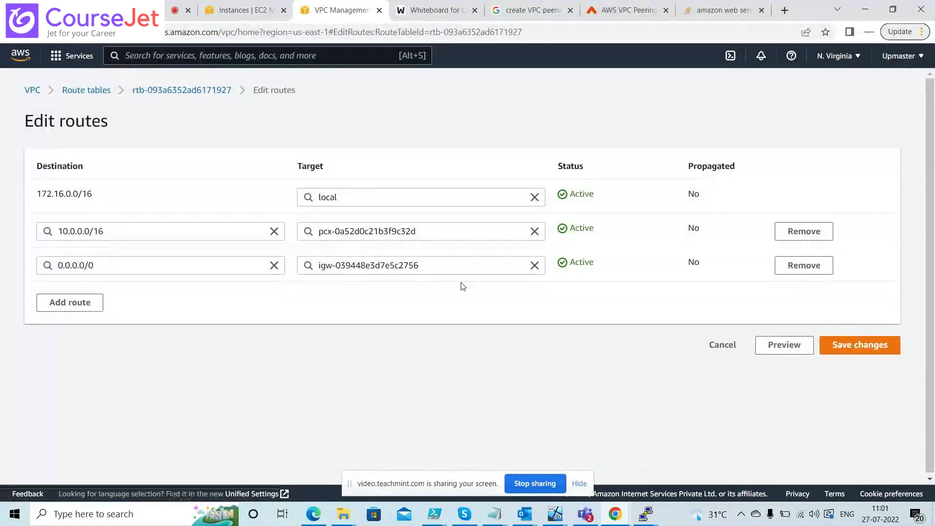
click(803, 231)
click(851, 307)
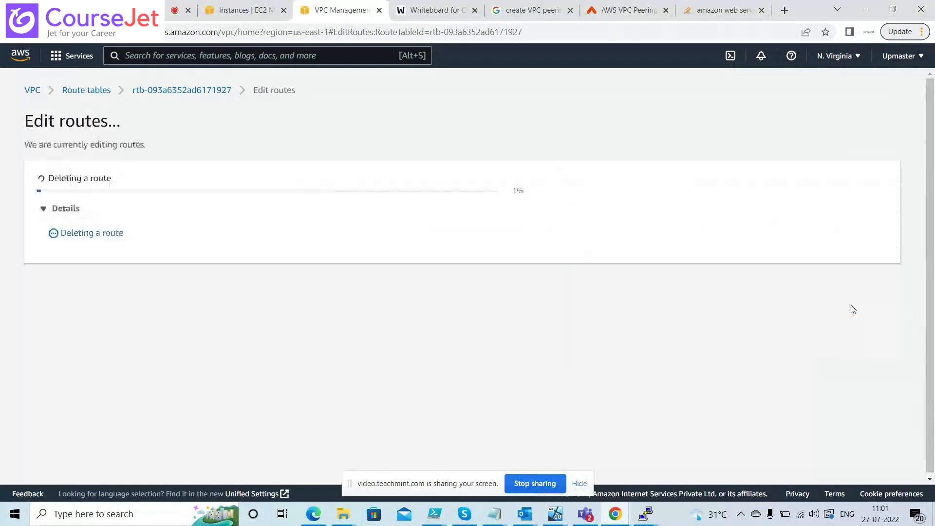
key(alt+Tab)
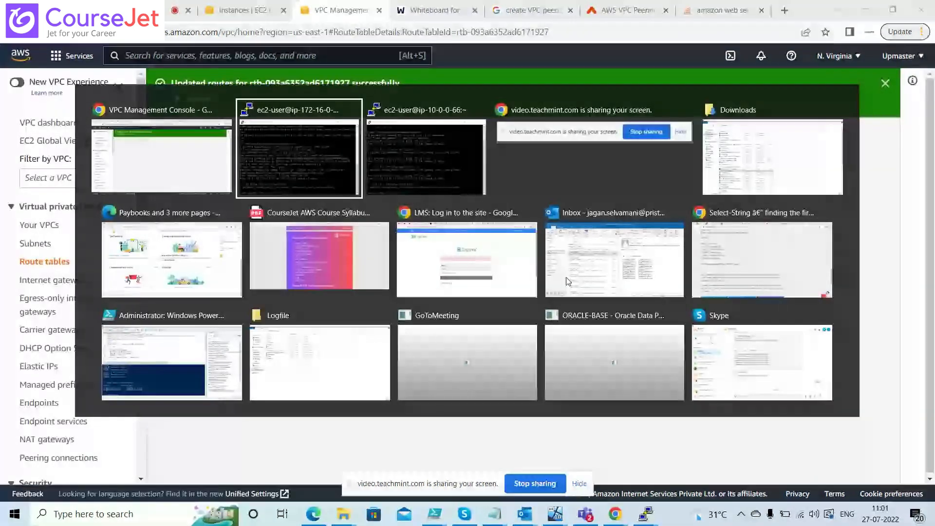
key(Up)
key(Up)
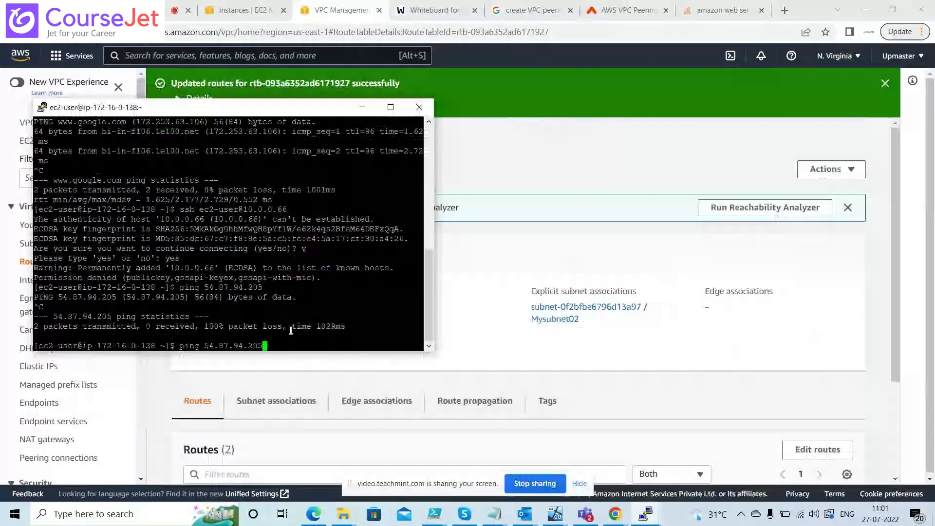
key(Return)
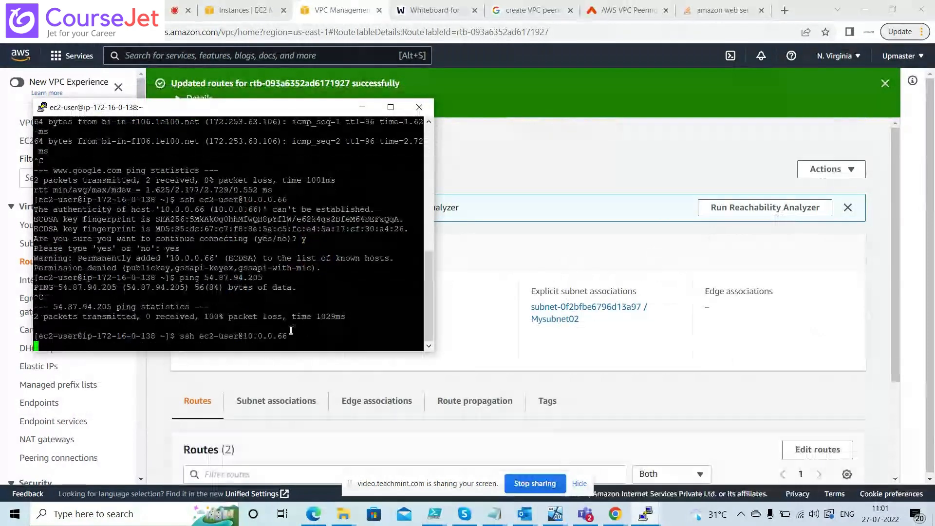
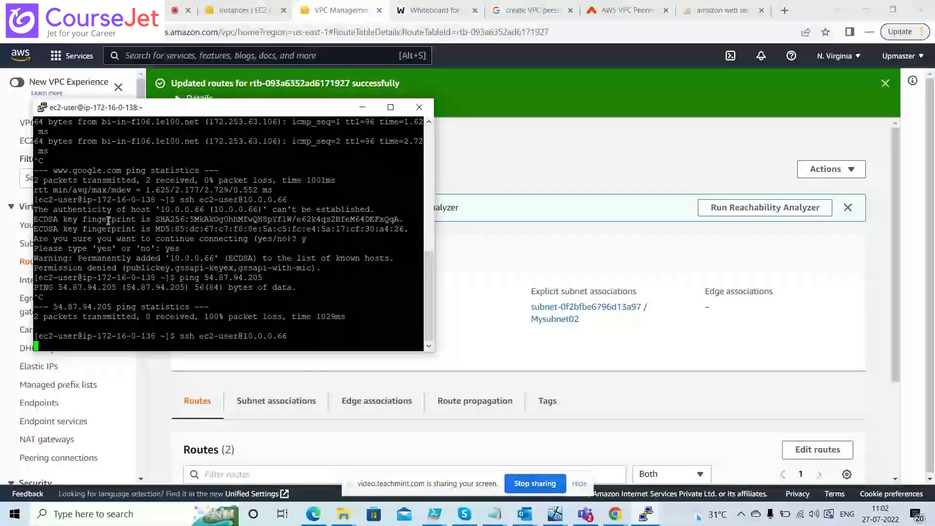
drag(111, 220, 306, 239)
click(249, 332)
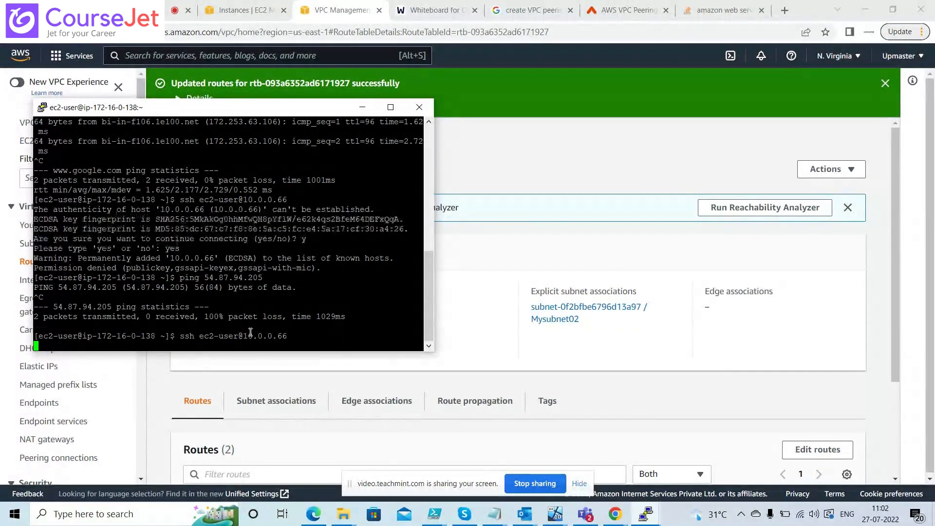
key(ctrl+c)
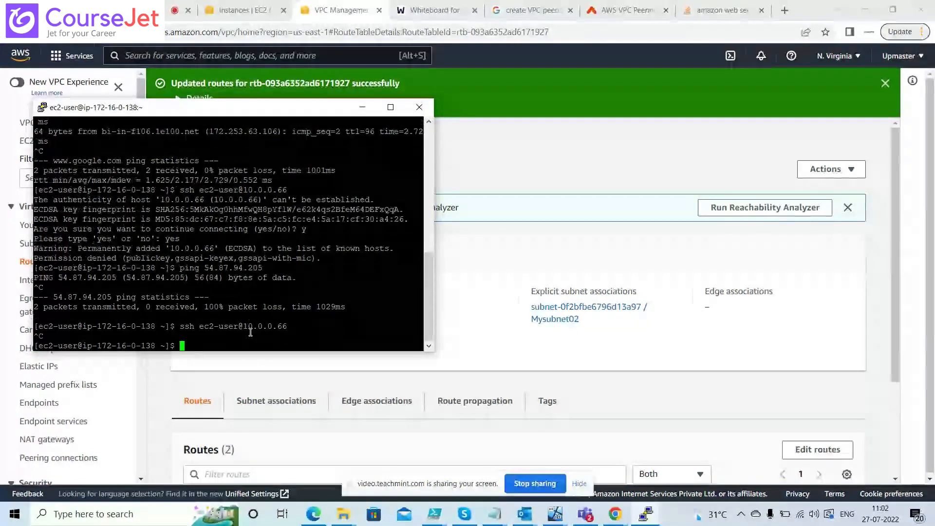
Step: In the VPC console, add a route with destination 10.0.0.0/16 to MYVPC02's route table rtb-093a6352ad6171927
key(alt+Tab)
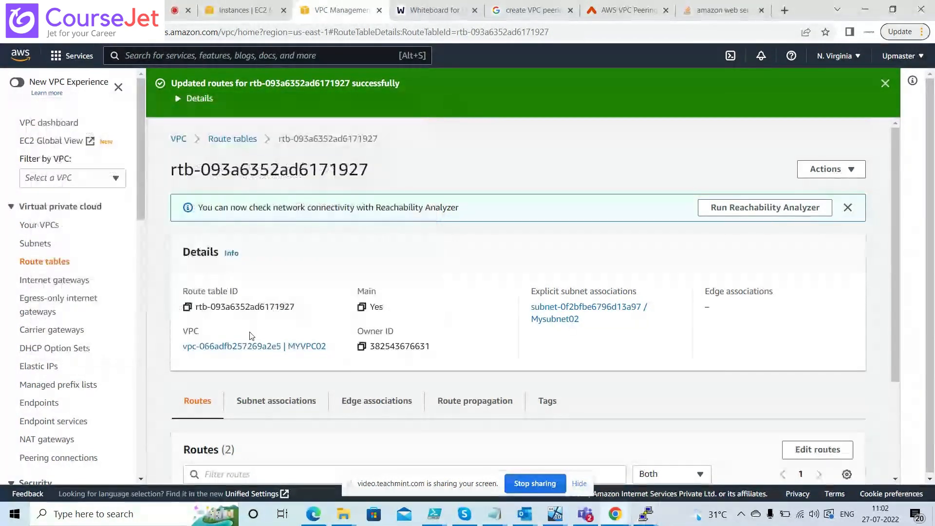
click(246, 140)
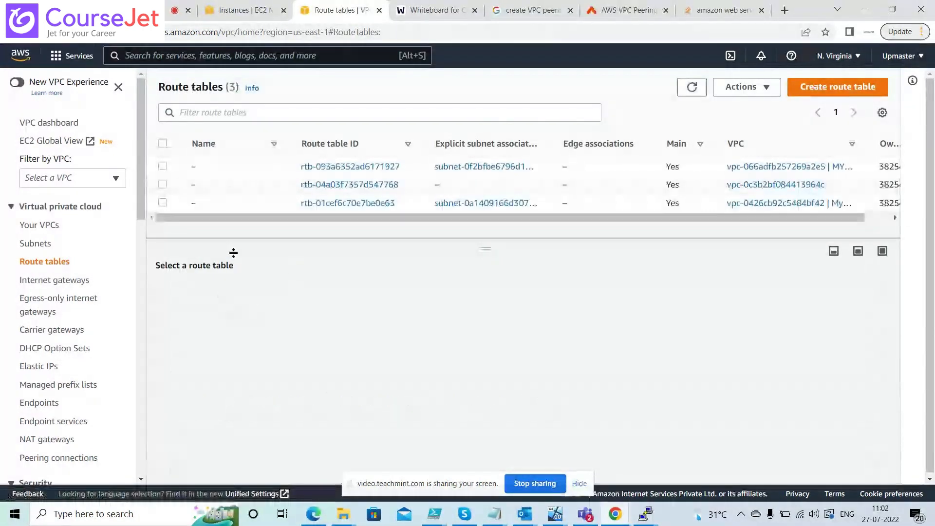
click(163, 167)
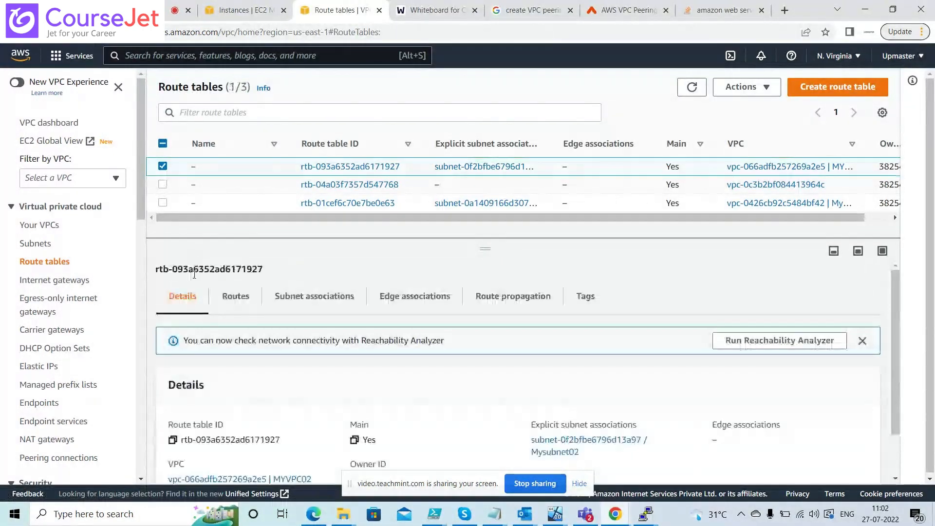
click(236, 297)
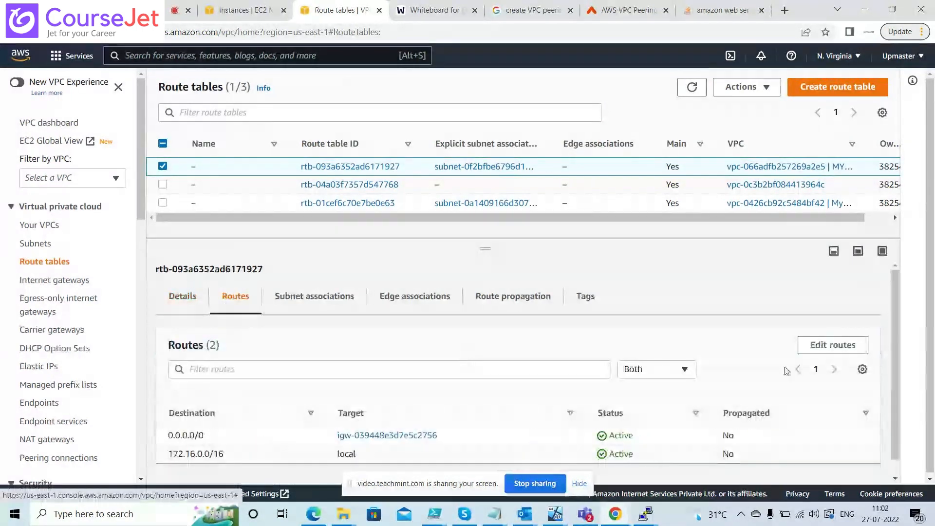
click(831, 346)
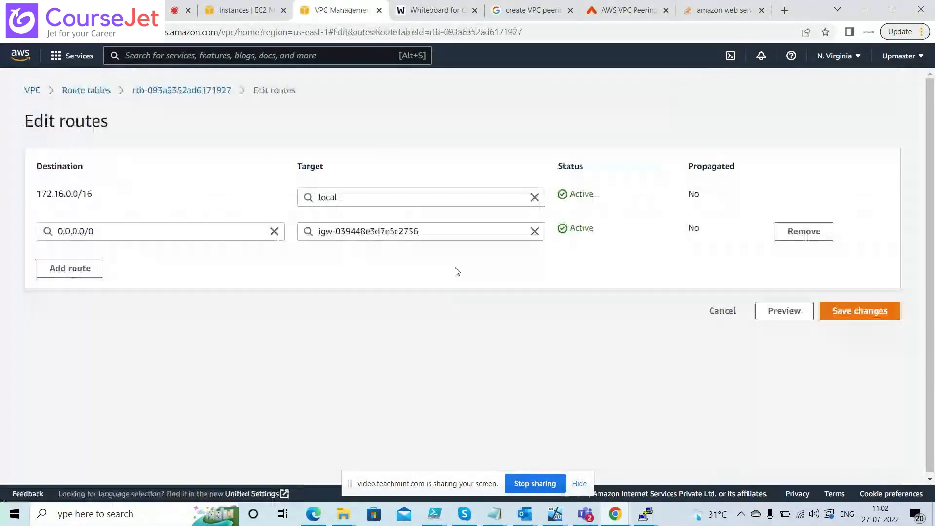
click(70, 268)
click(121, 270)
text(1)
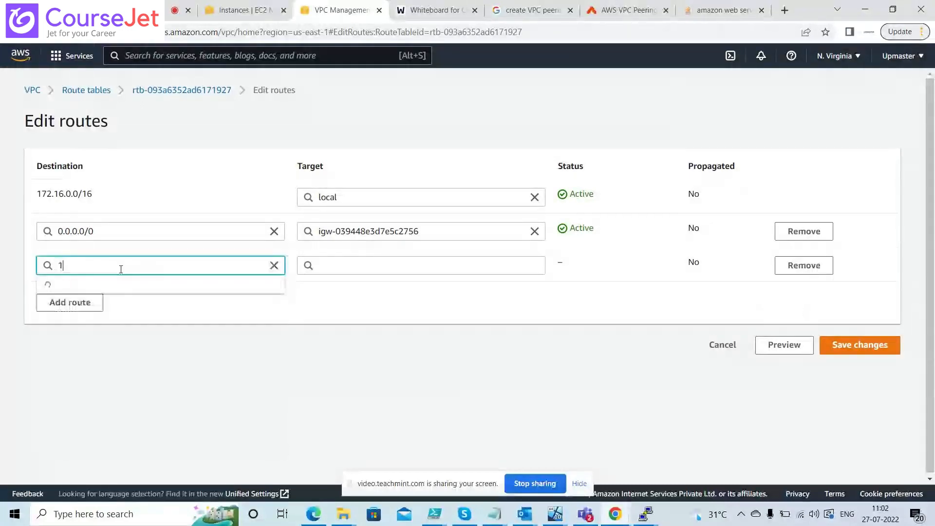
text(0.0.0.0/16)
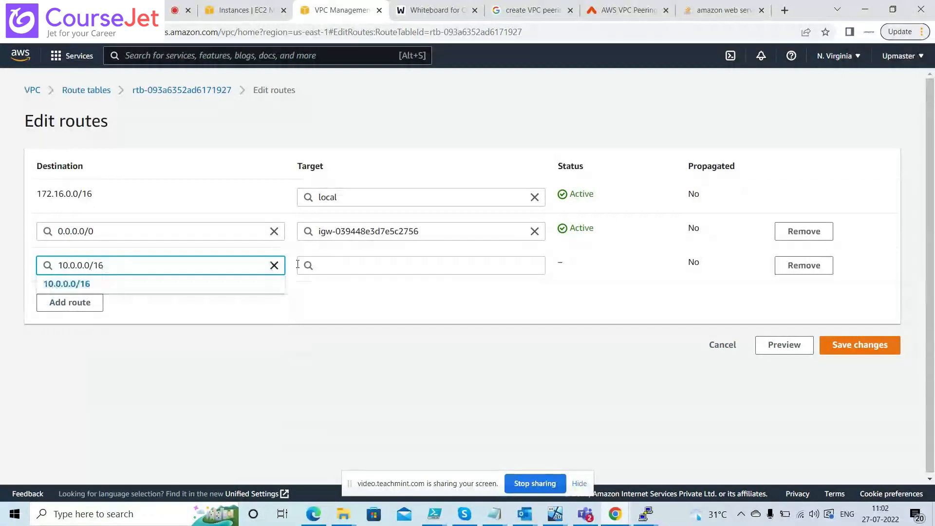
click(123, 284)
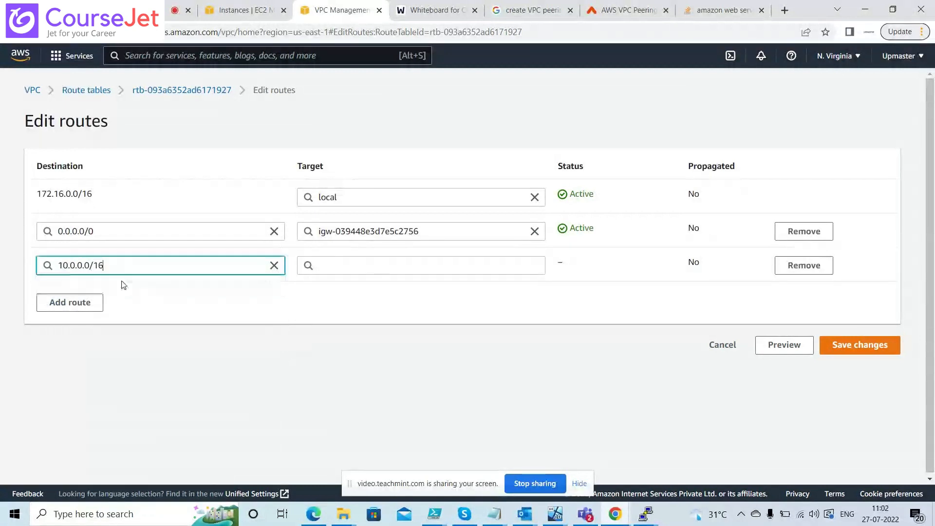
Step: Target the 10.0.0.0/16 route at peering connection pcx-0a52d0c21b3f9c32d (MYPC01) and save the route changes
click(375, 264)
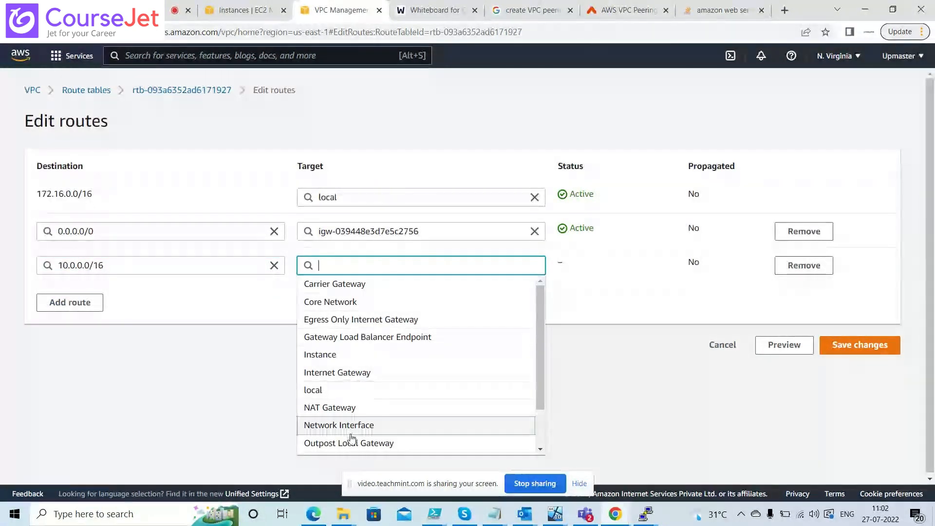
scroll(545, 375, down, 2)
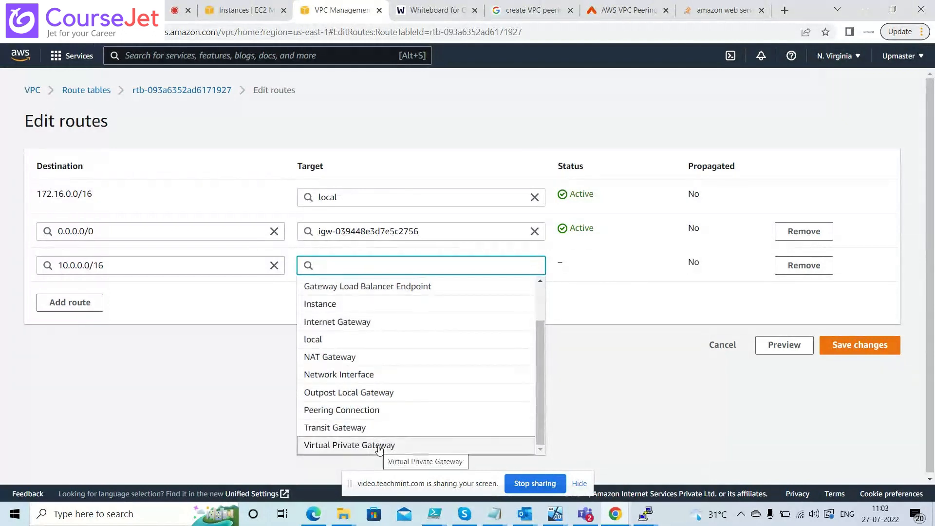
click(370, 415)
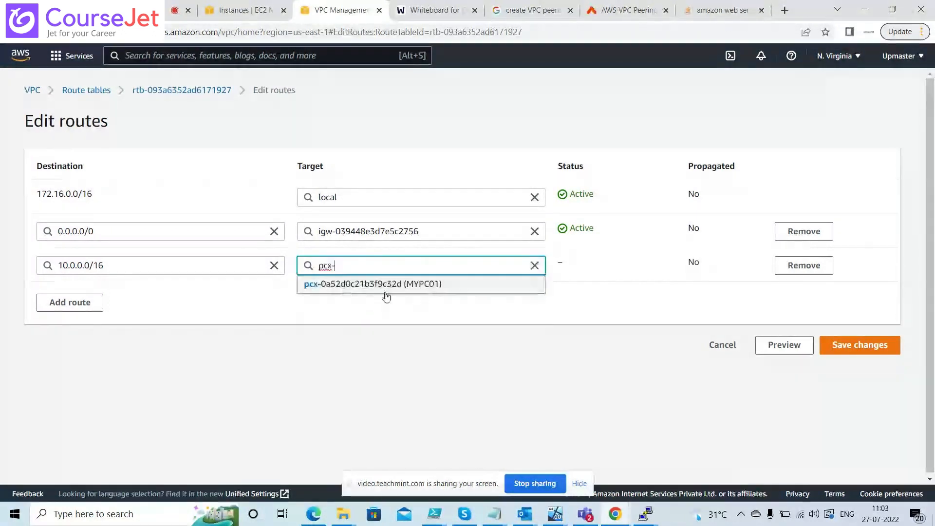
click(384, 294)
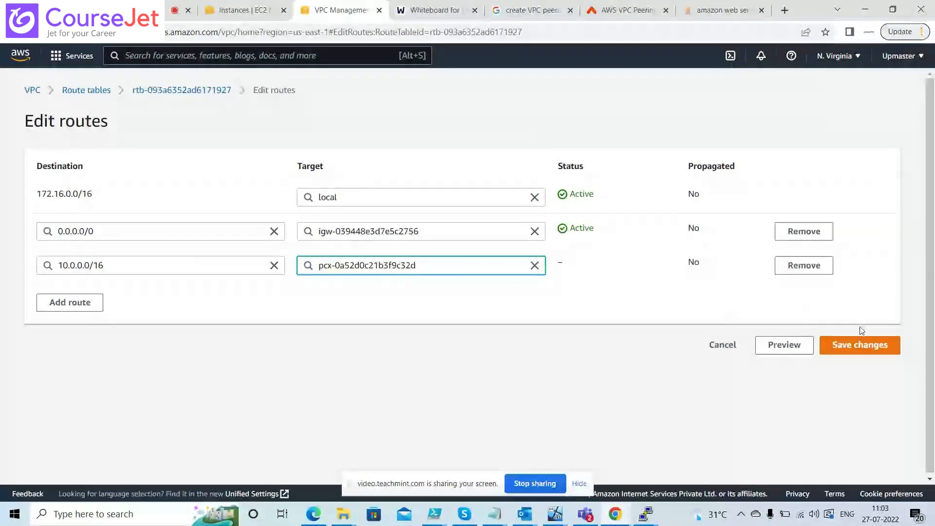
click(883, 349)
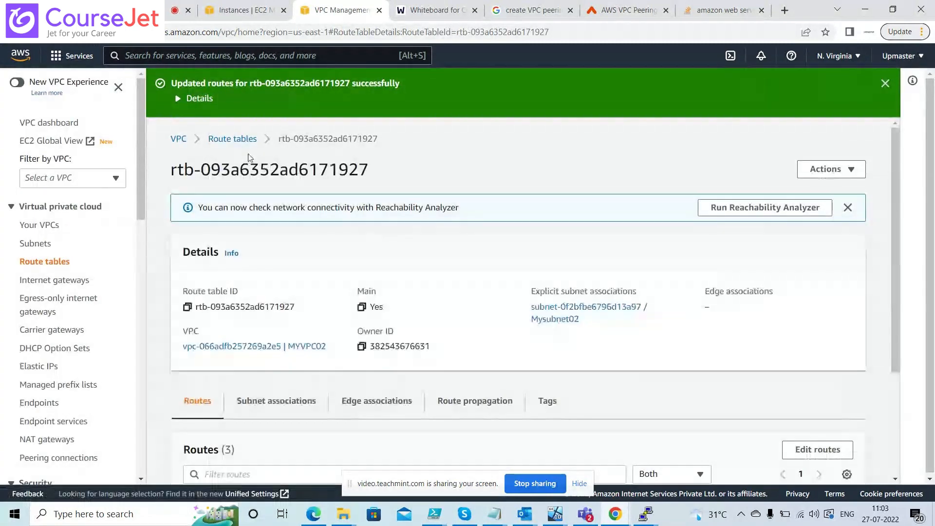
Step: Add a new route to Myvpc01's route table rtb-01cef6c70e7be0e63 and begin its destination with 172.16
click(235, 140)
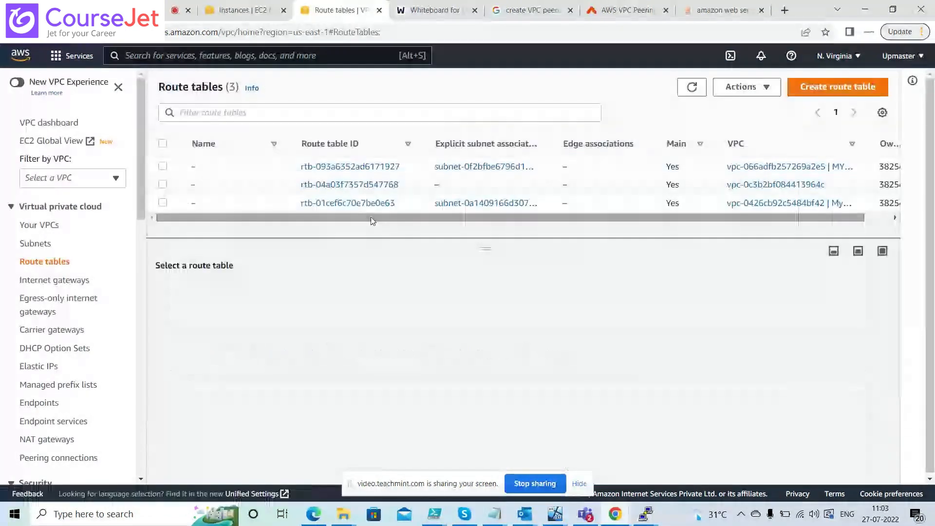
click(163, 202)
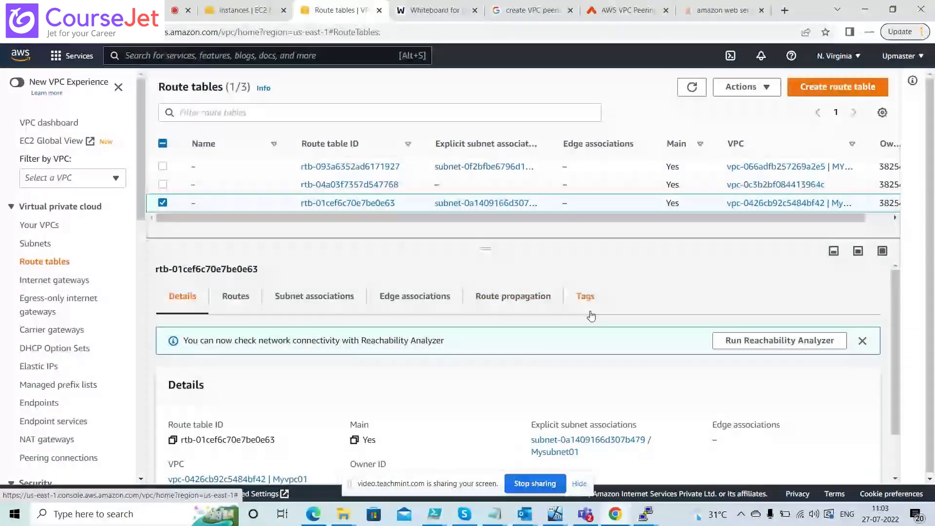
click(237, 298)
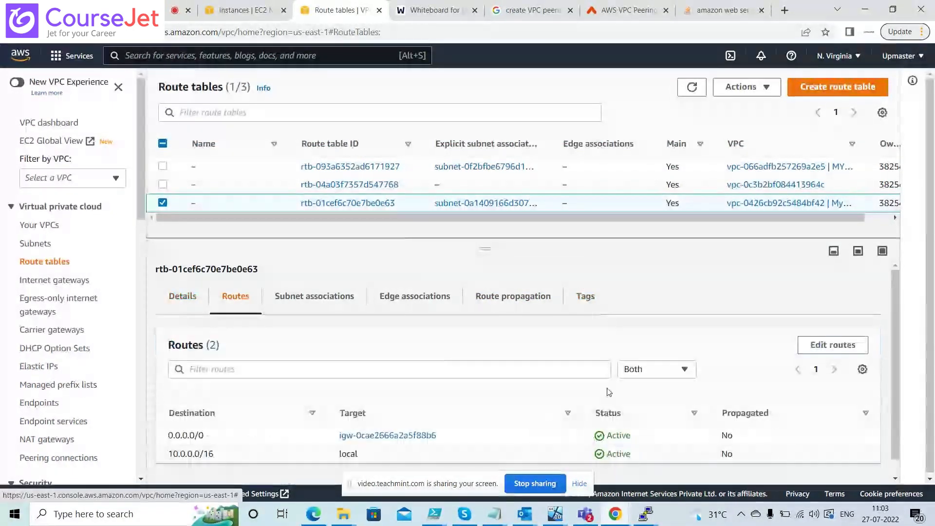
click(824, 345)
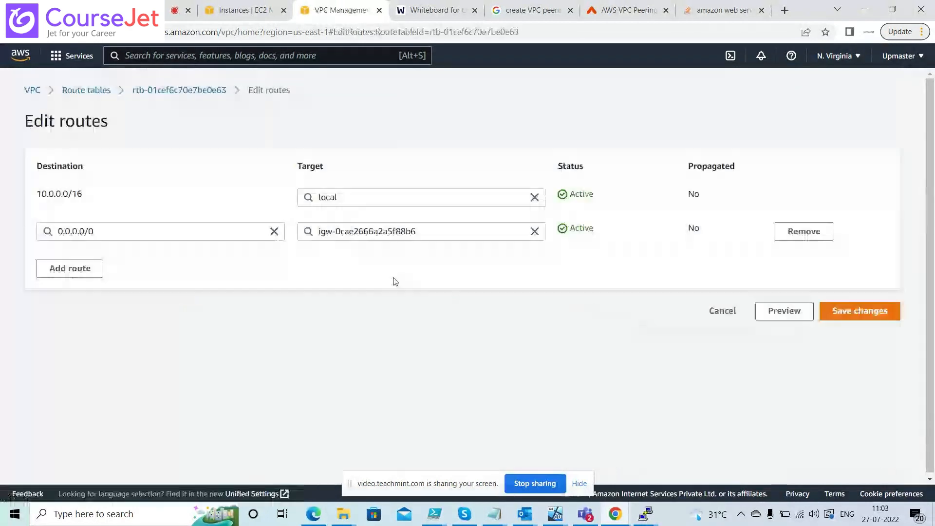
click(82, 269)
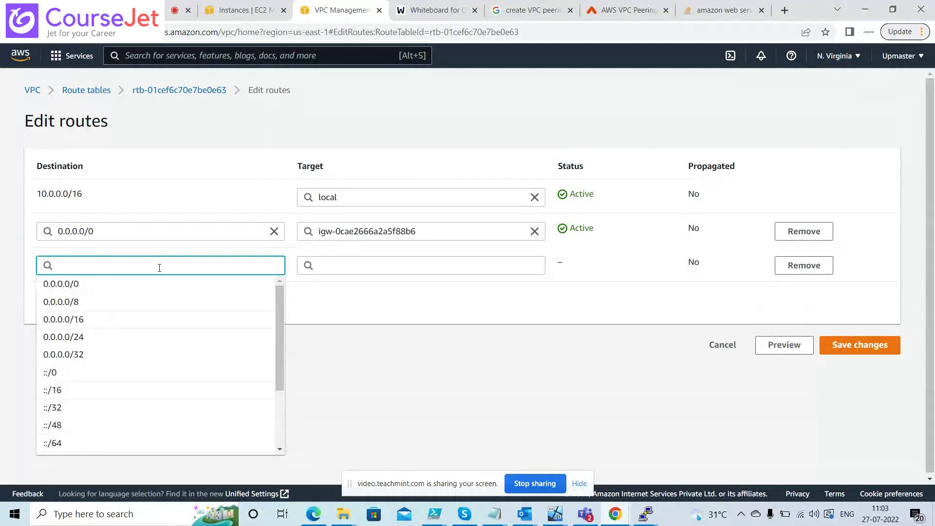
text(172.16)
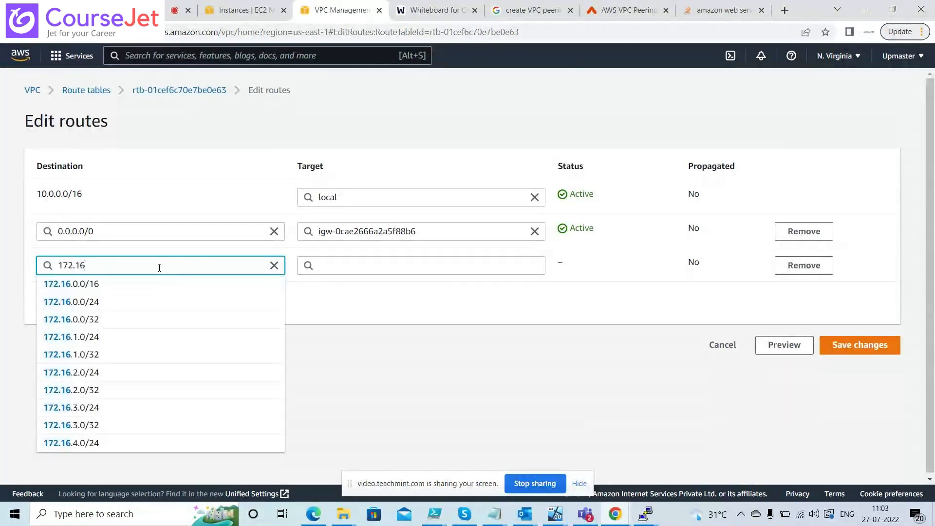
Step: Check the us-east-1b instance's private IPv4 address in EC2 and return to the route editor
click(238, 11)
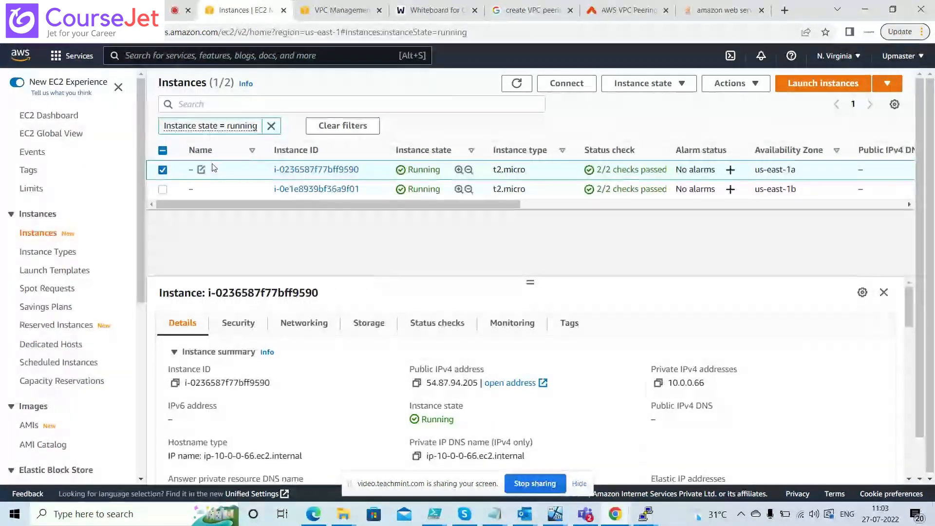
click(163, 169)
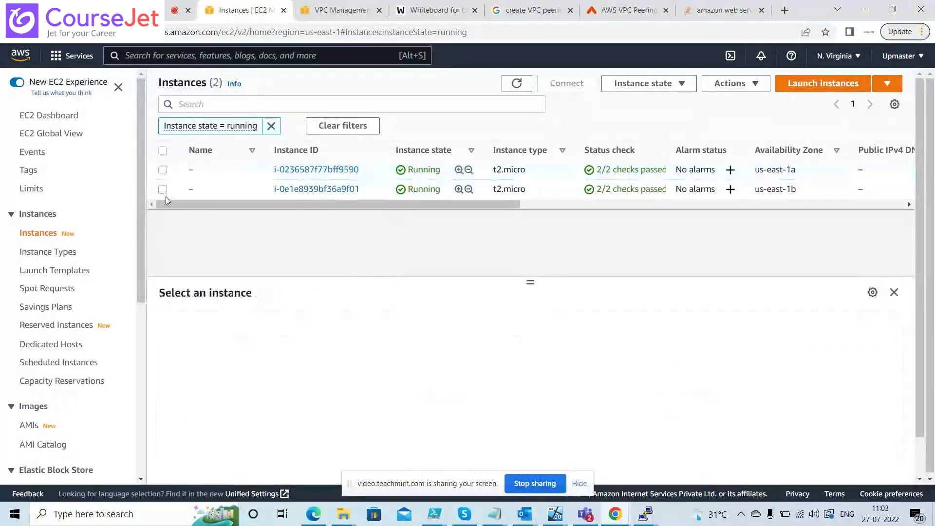
click(163, 189)
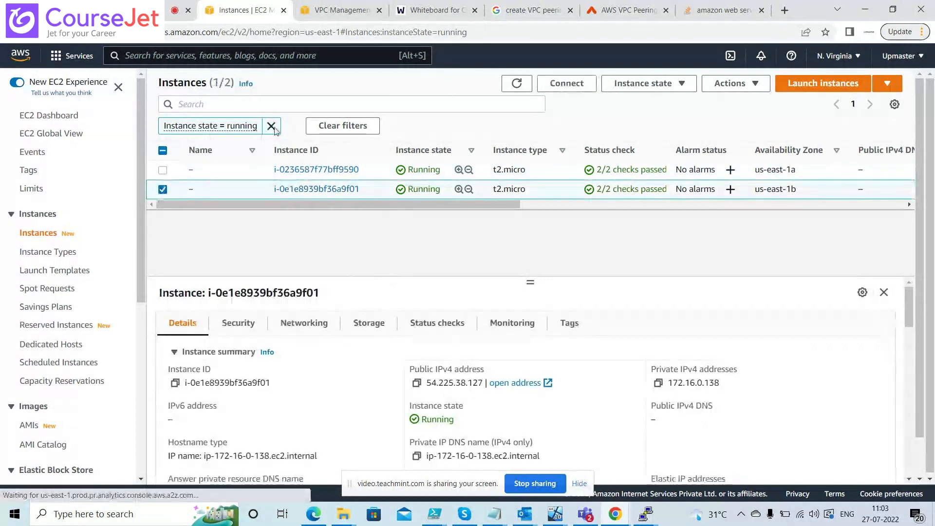
key(ctrl+Tab)
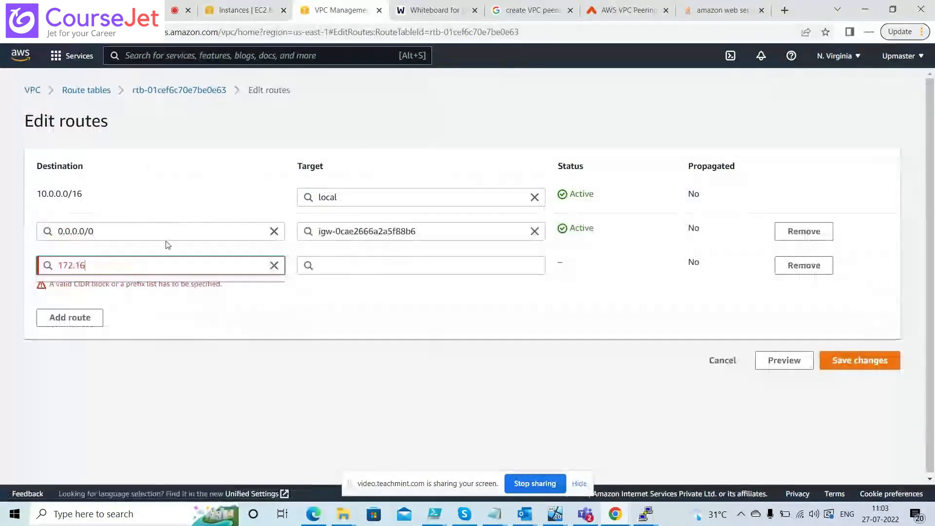
Step: Complete the new route with destination 172.16.0.0/16 and peering connection pcx-0a52d0c21b3f9c32d as target, and save the changes
text(.0.0/16)
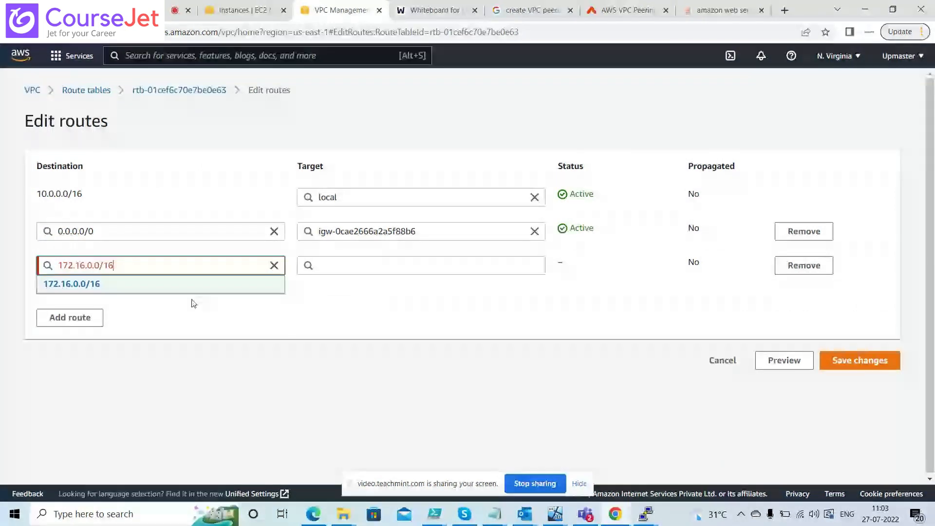
click(106, 290)
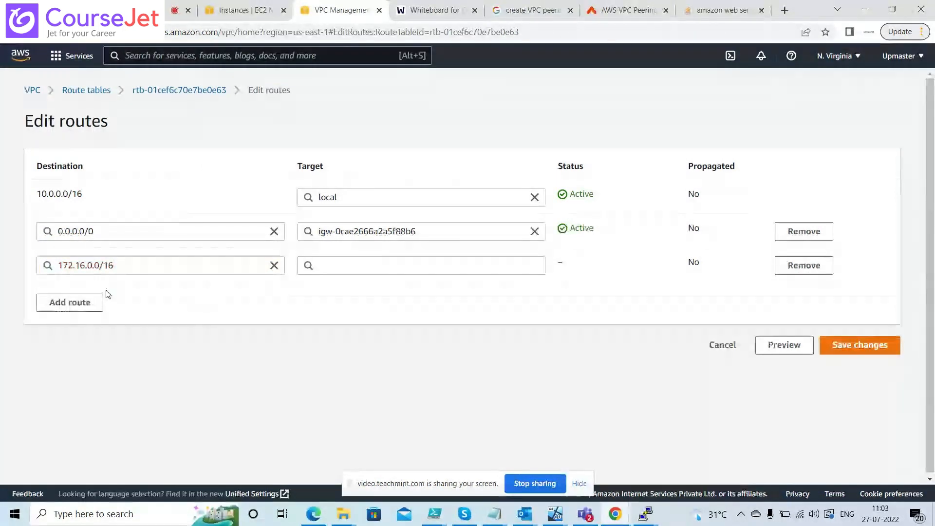
click(401, 262)
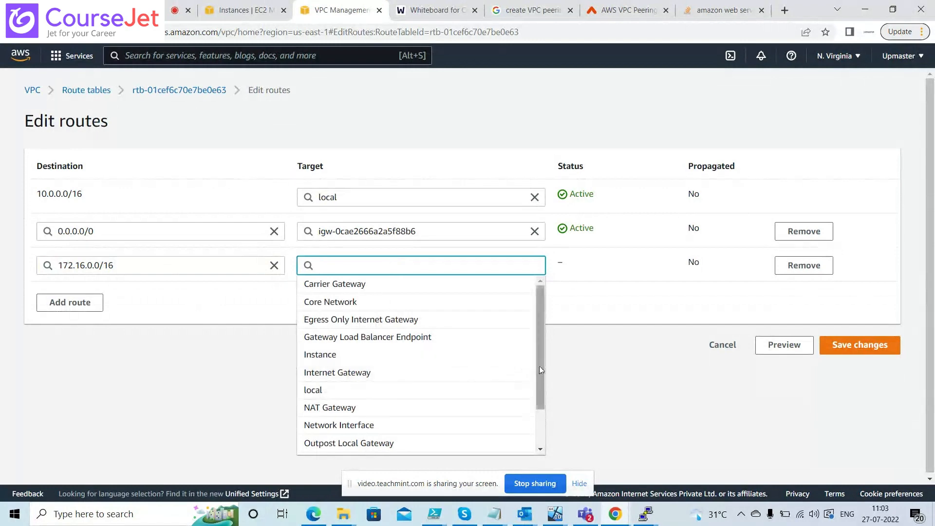
drag(540, 366, 394, 460)
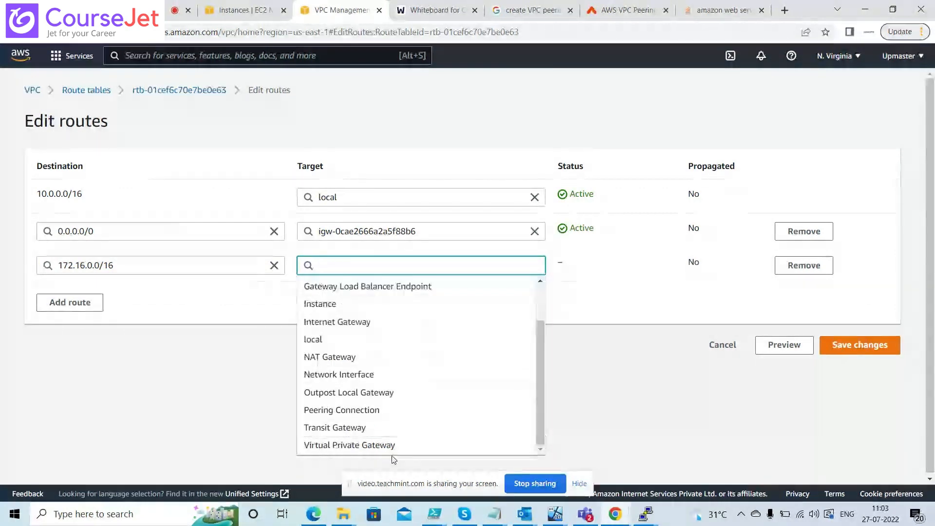
click(357, 410)
click(414, 285)
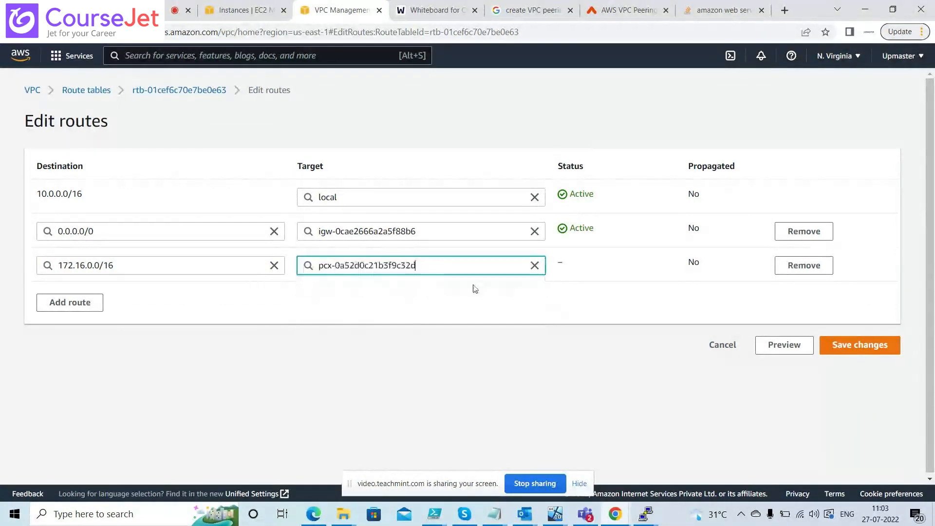
click(834, 345)
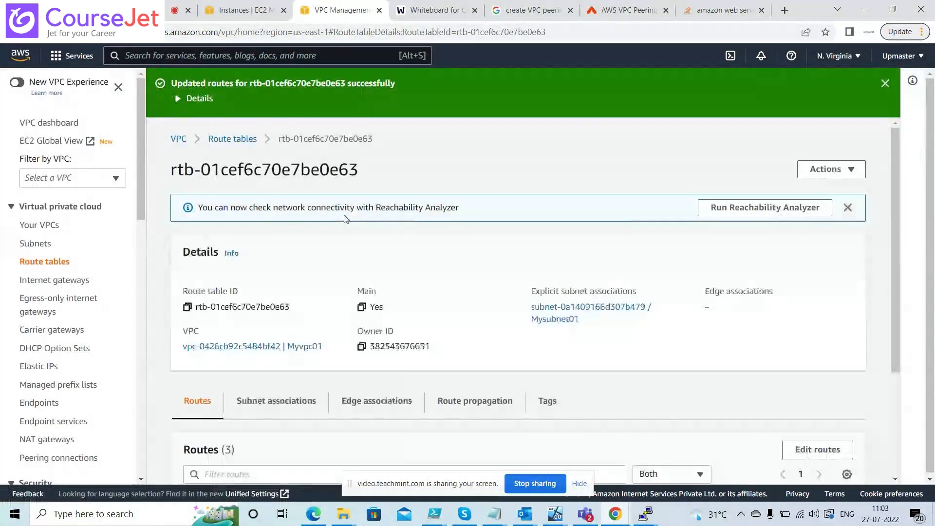
key(alt+Tab)
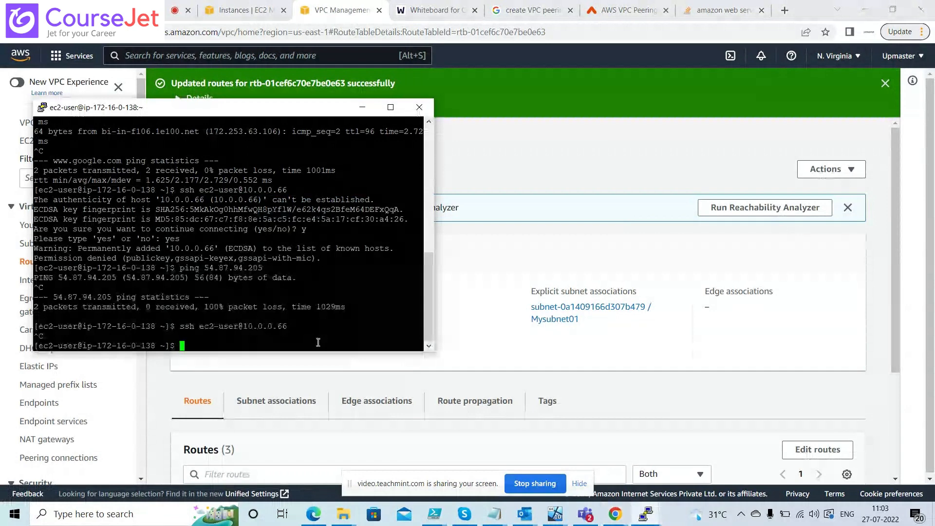
key(Up)
key(Return)
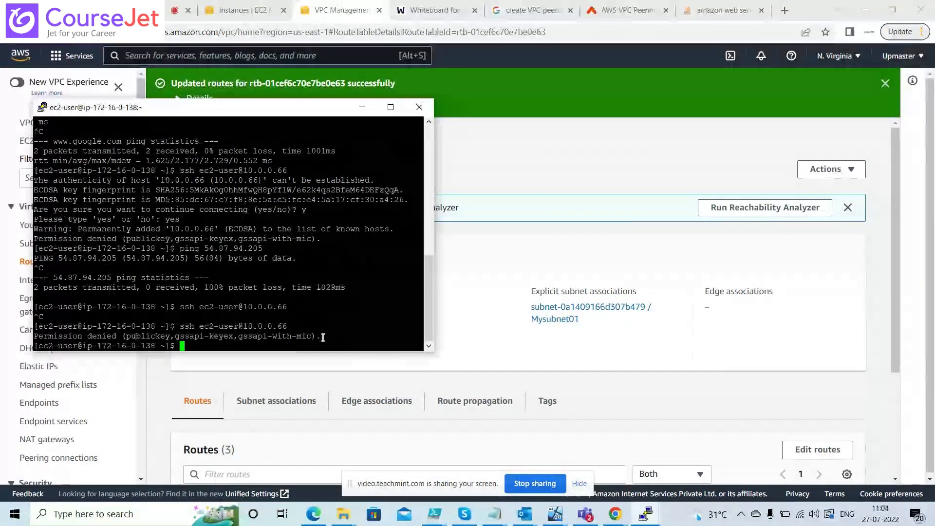
drag(323, 337, 51, 336)
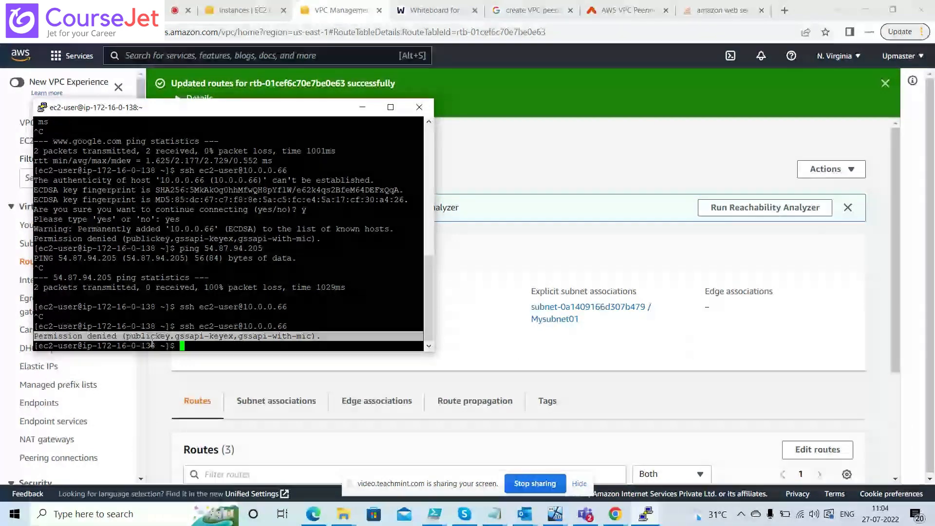
key(alt+Tab)
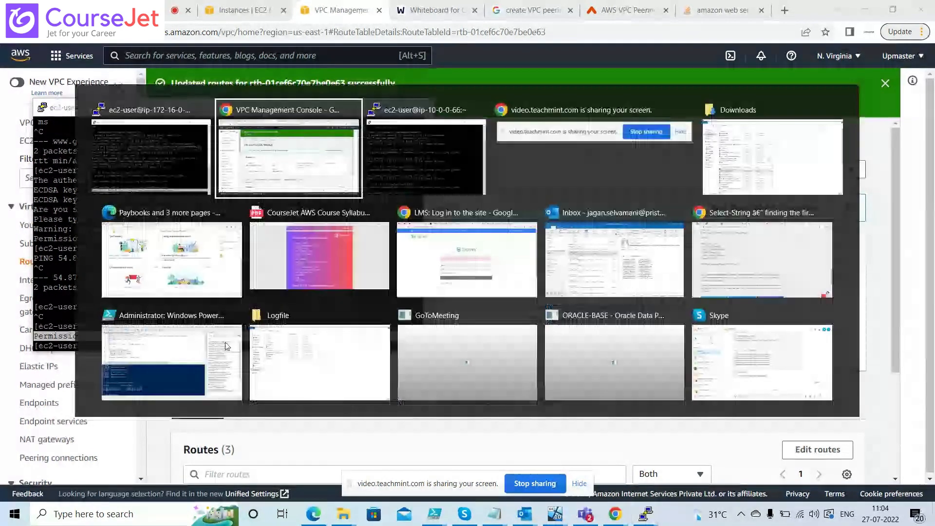
key(alt+Tab)
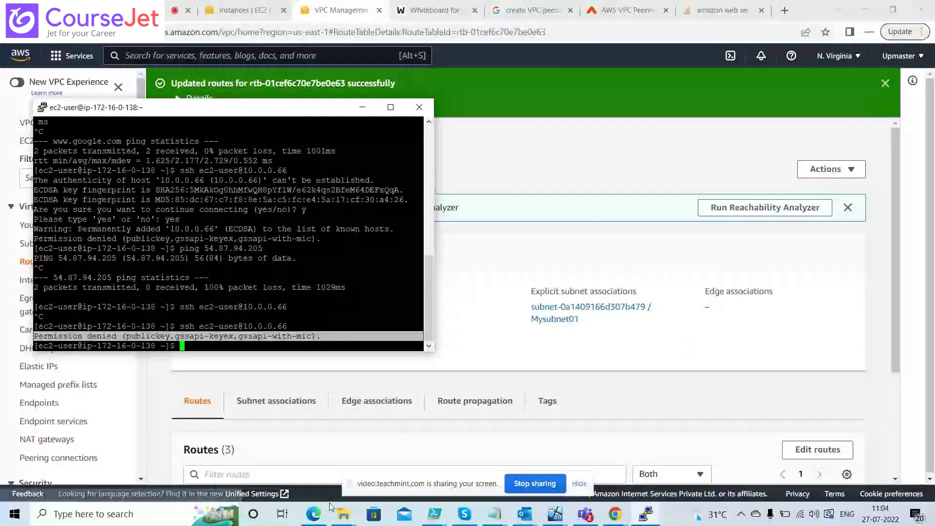
mouse_move(337, 513)
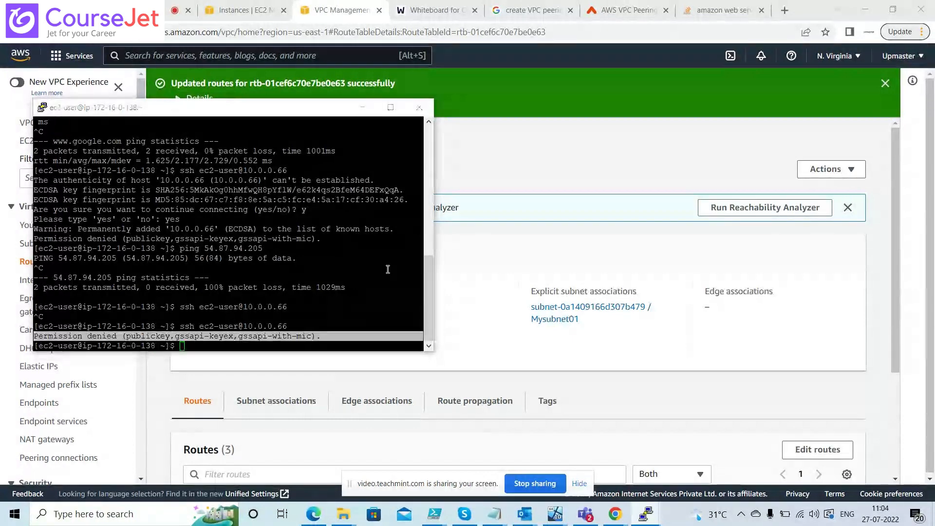
Step: Highlight the target address 10.0.0.66 in the latest SSH command and bring up the PuTTY terminal of instance 10.0.0.66 alongside it
key(super)
key(Escape)
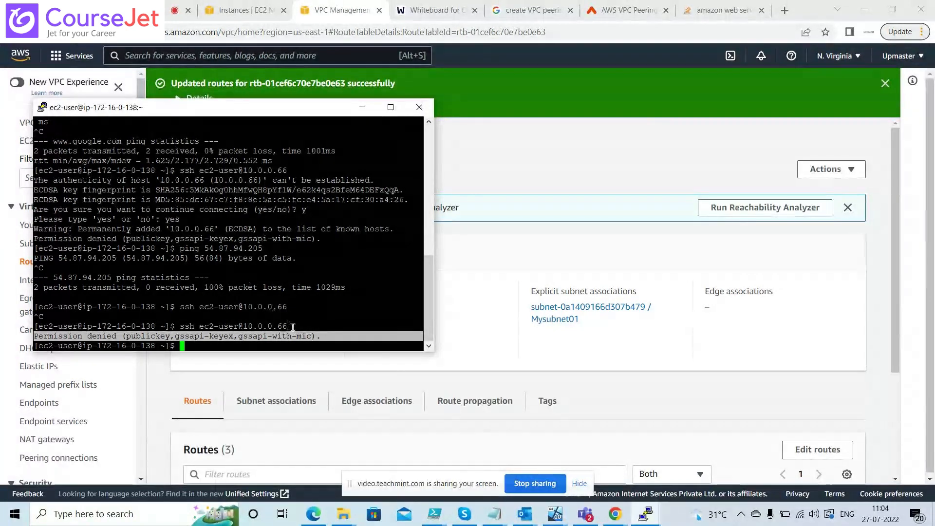
drag(292, 327, 245, 328)
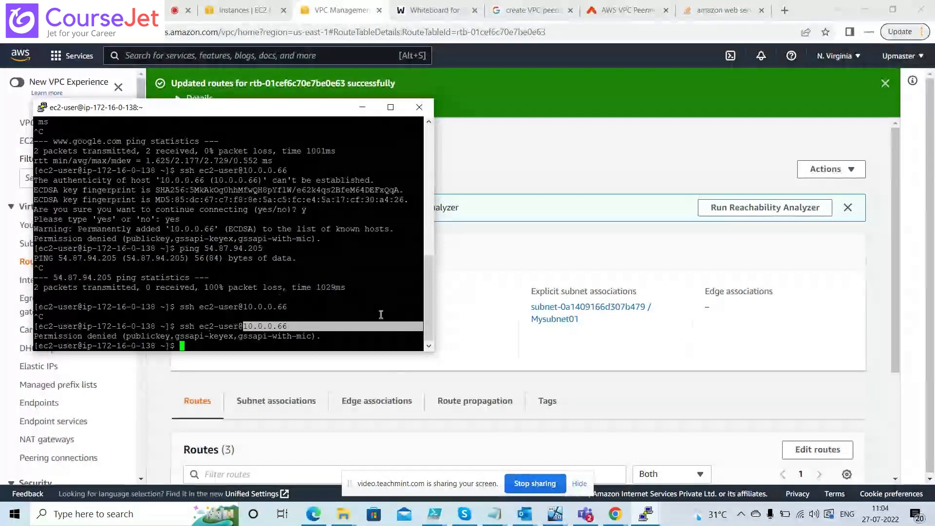
key(alt+Tab)
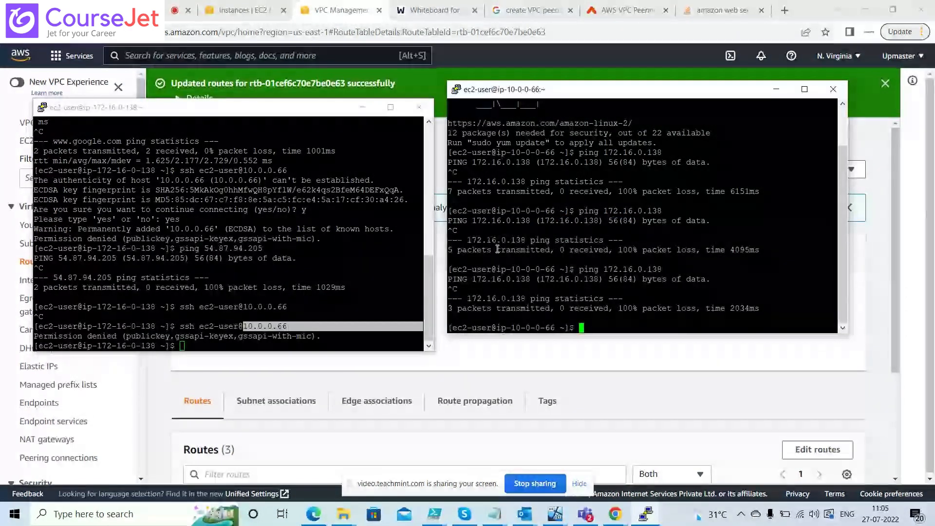
click(318, 346)
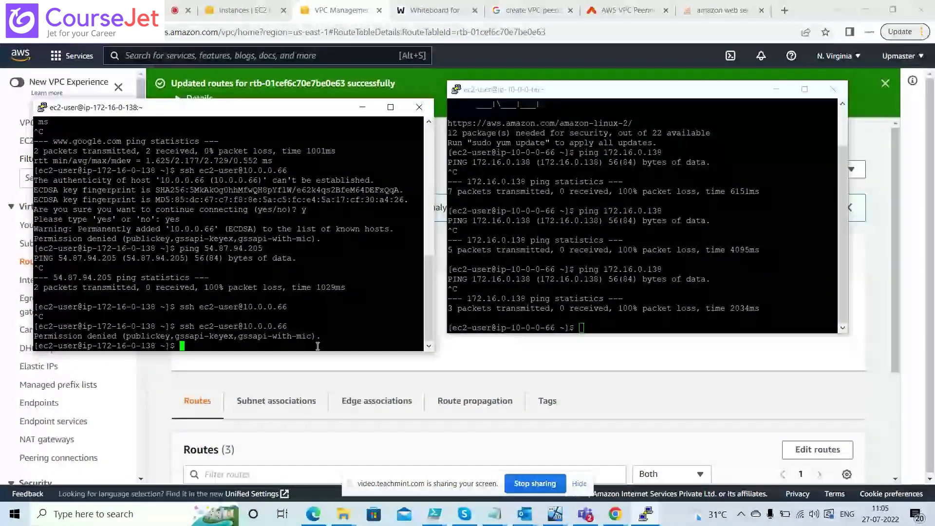
click(646, 514)
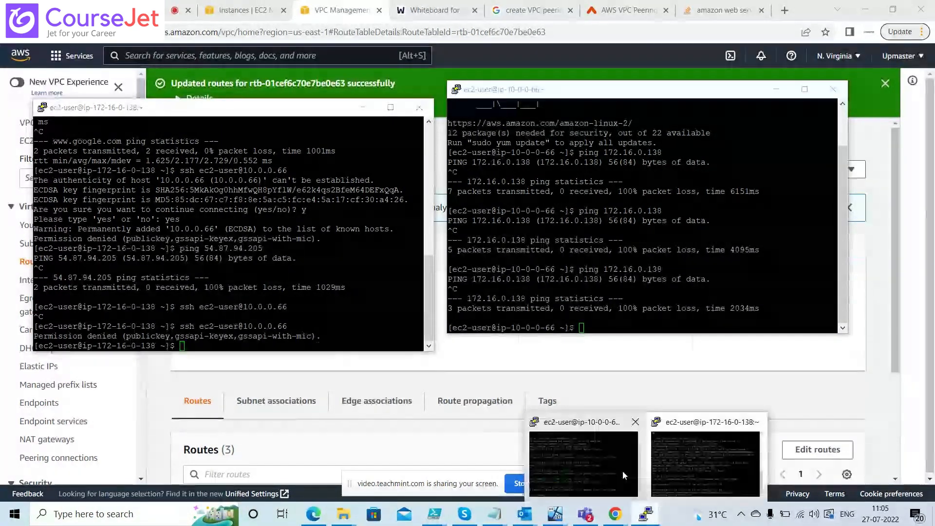
click(613, 471)
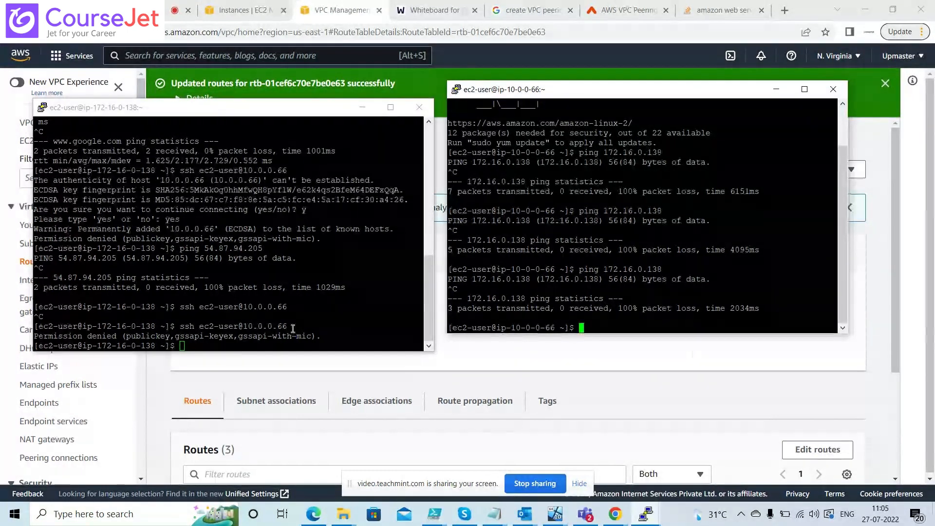
Step: Switch to Chrome and search Google for "ssh key in amzon linux vm" in place of the Stack Overflow page
click(612, 52)
click(724, 6)
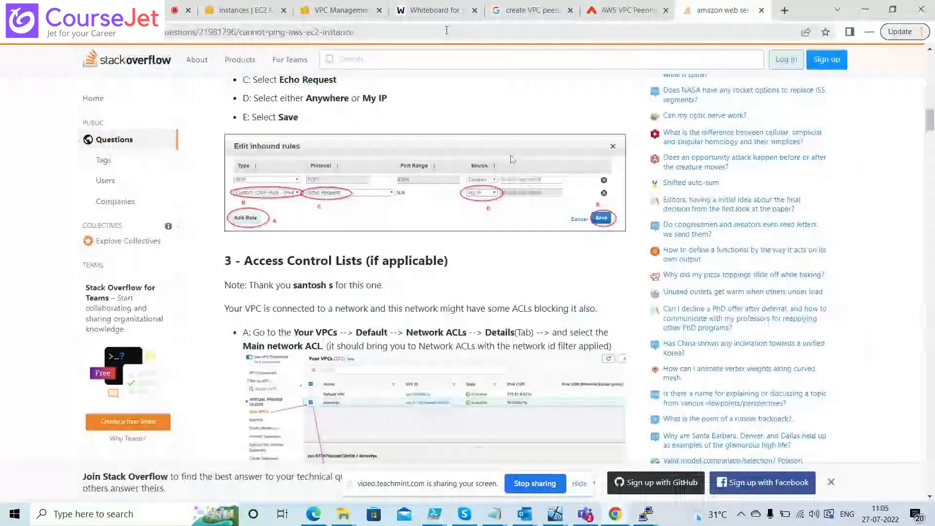
click(446, 30)
text(ssh key)
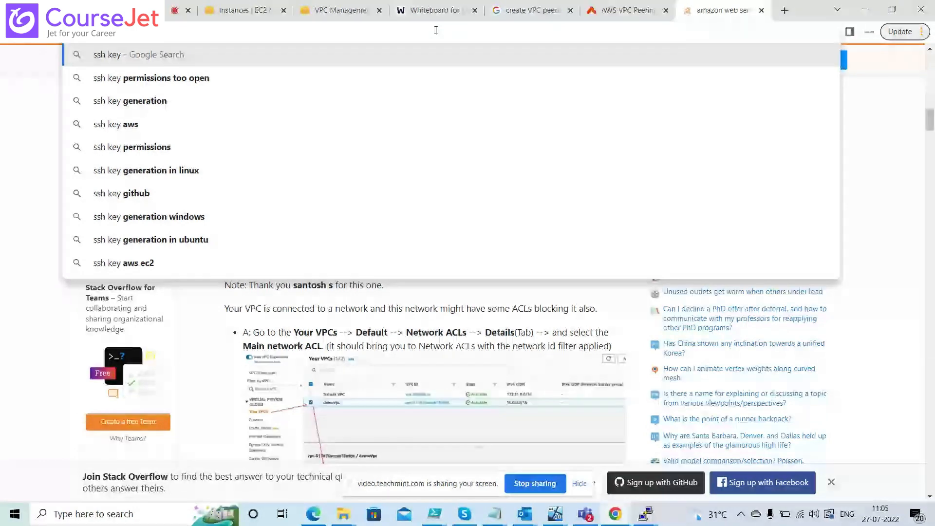
text( in linux)
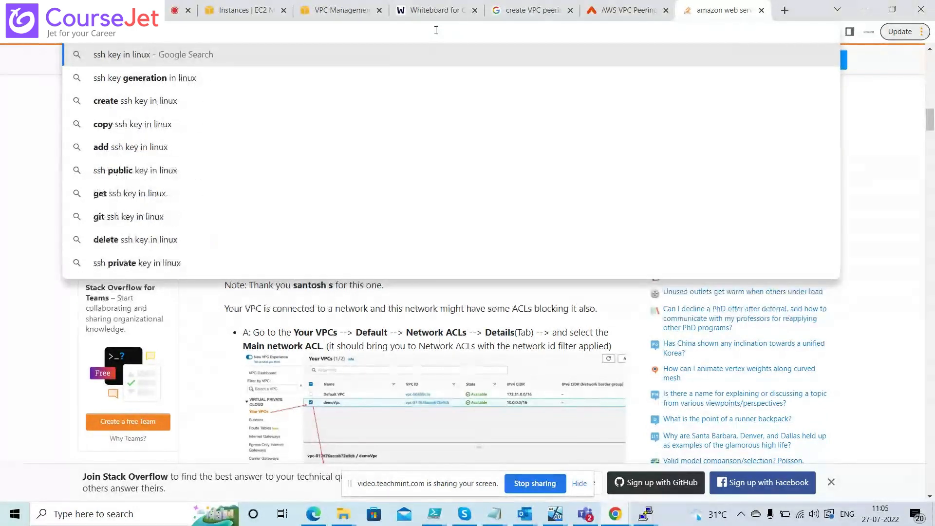
key(BackSpace)
key(BackSpace)
key(BackSpace)
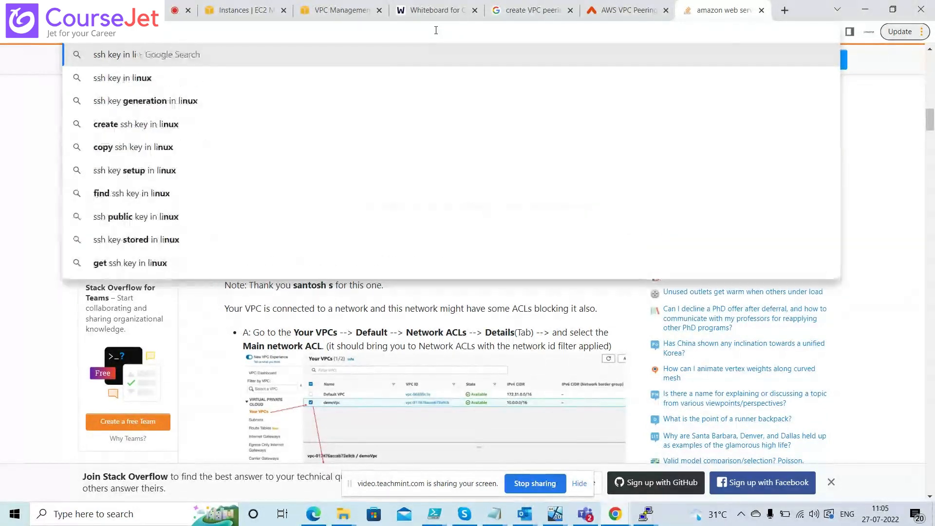
key(BackSpace)
key(BackSpace)
text(amzon)
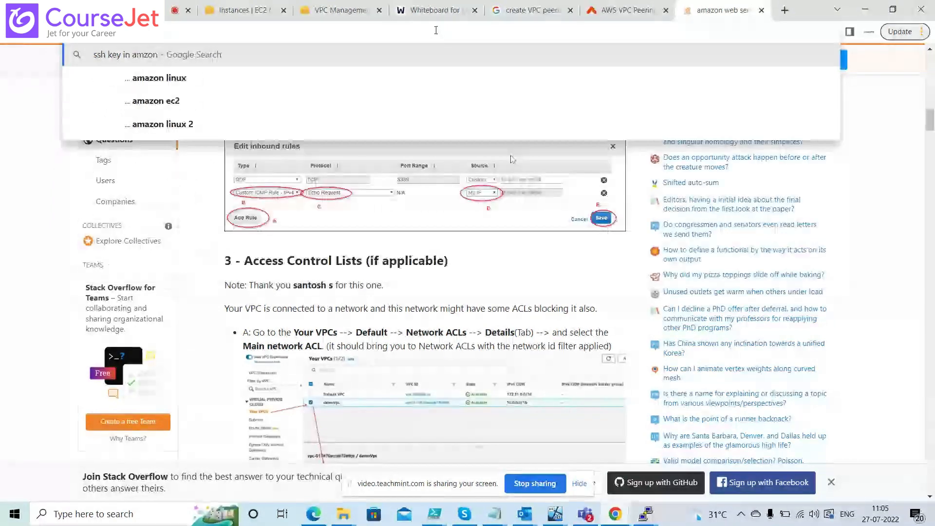
text( linux v)
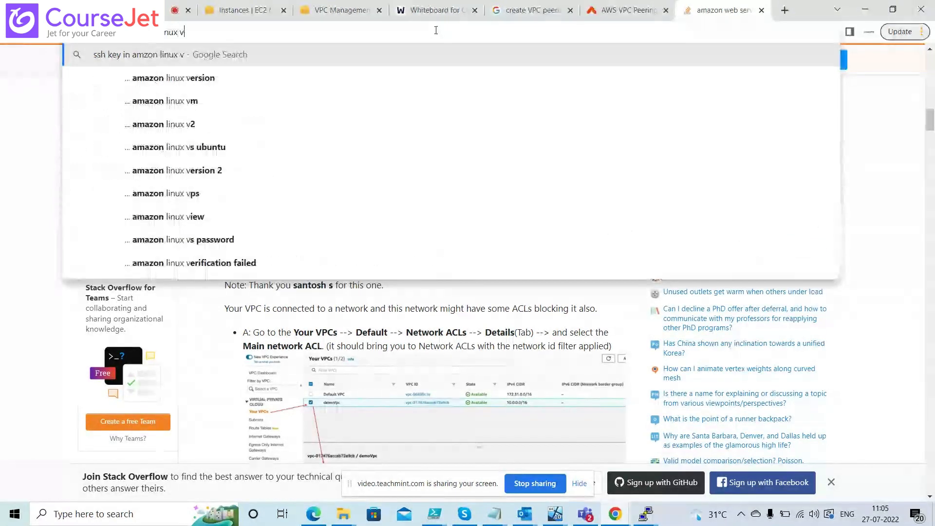
text(m)
key(Return)
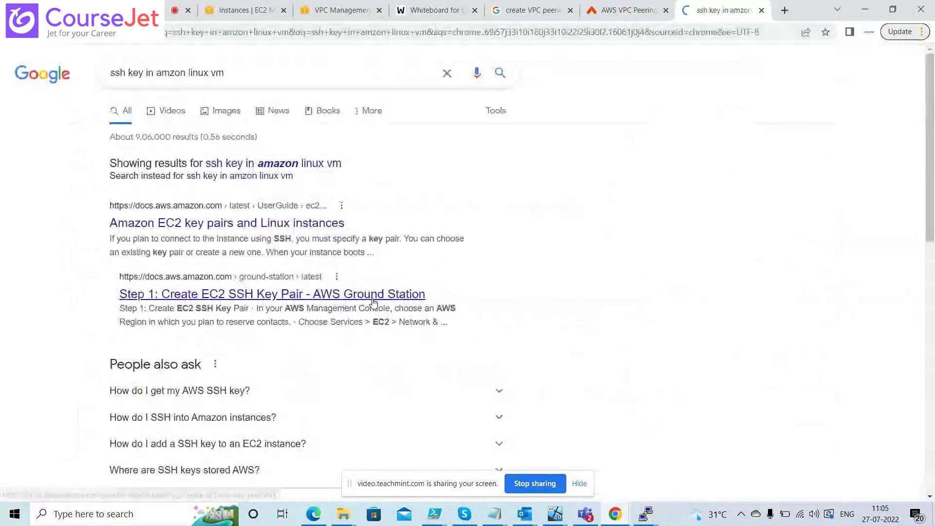
Step: Open the Snow result "Enable Key Pair SSH Connections to Amazon EC2 VMs" separately, skim it to the end and close it
click(222, 227)
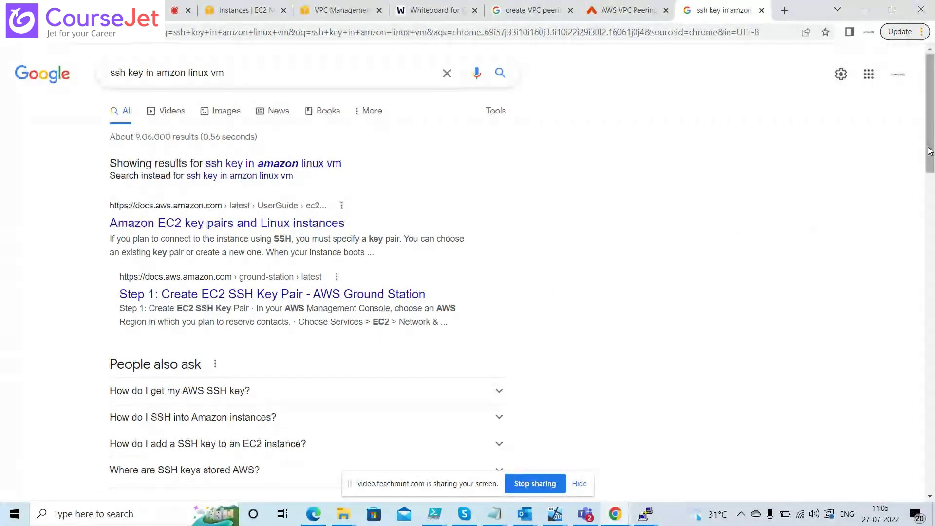
drag(931, 150, 934, 322)
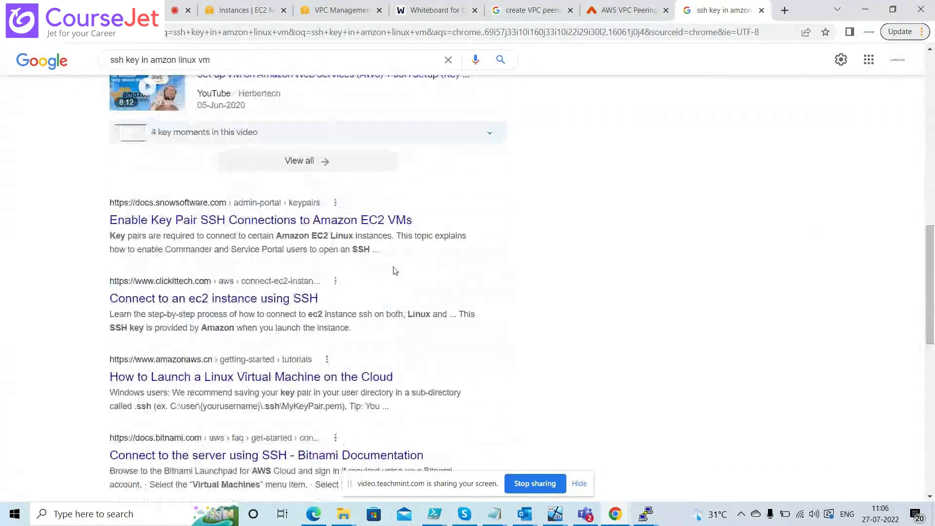
middle_click(321, 220)
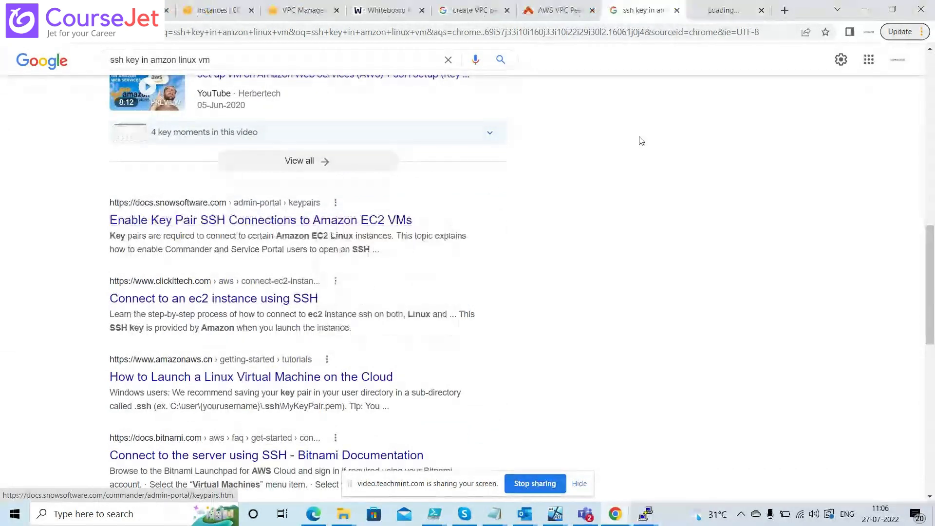
click(711, 10)
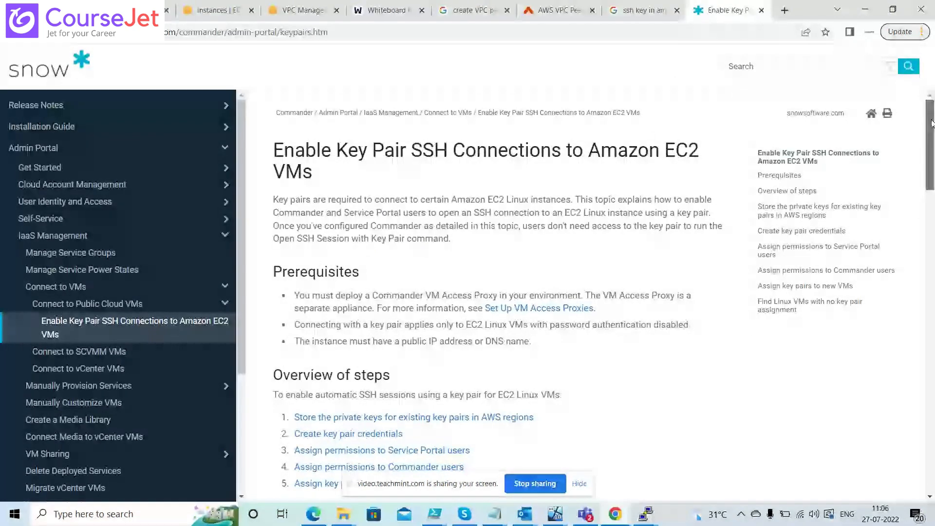
drag(932, 124, 933, 409)
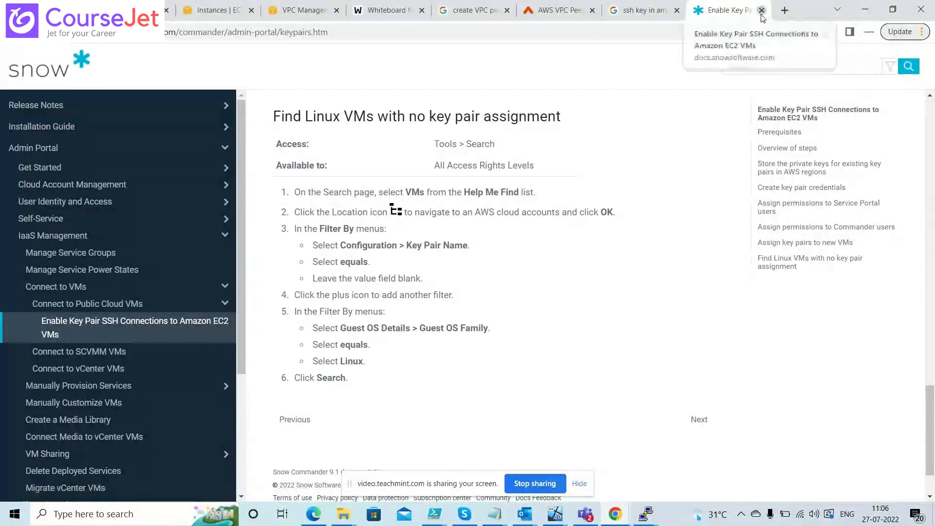
click(762, 11)
Step: Refine the Google search to "ssh key path in amazon linux vm", accepting the corrected spelling
click(297, 60)
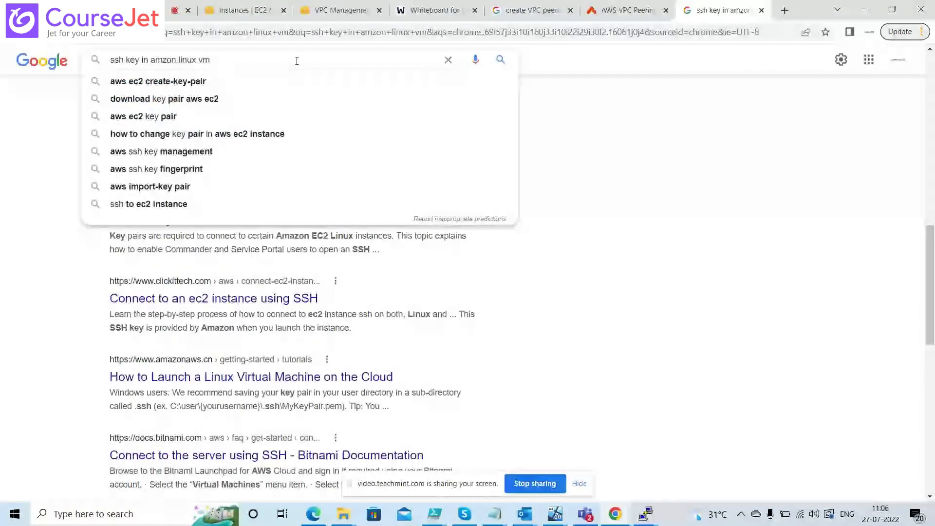
click(142, 60)
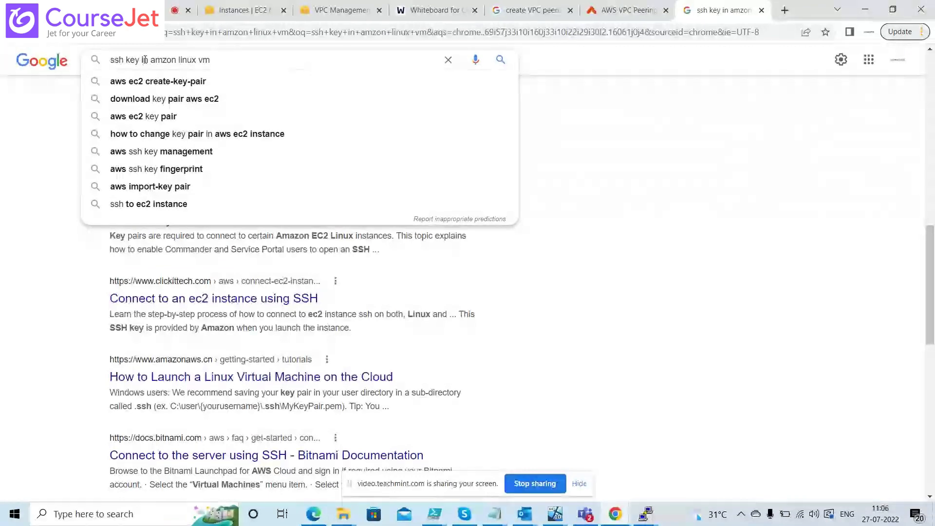
text(path)
key(Return)
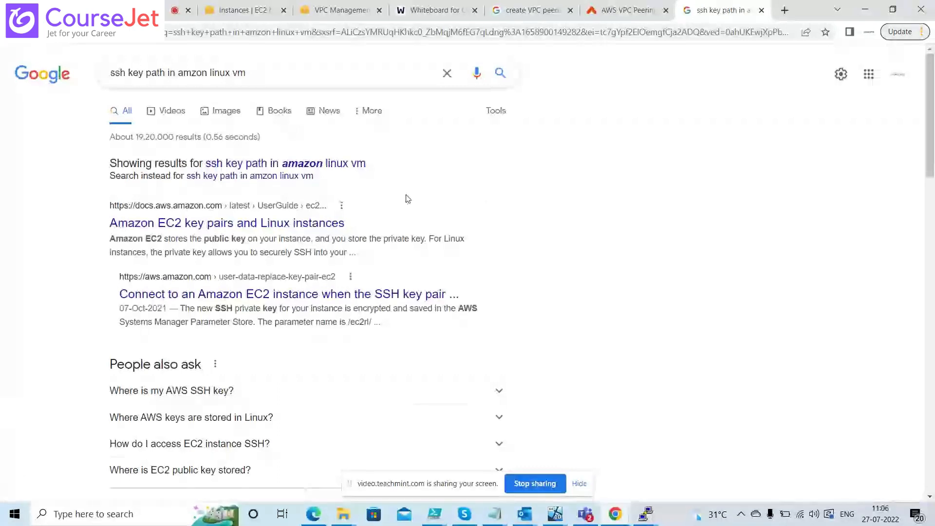
click(302, 164)
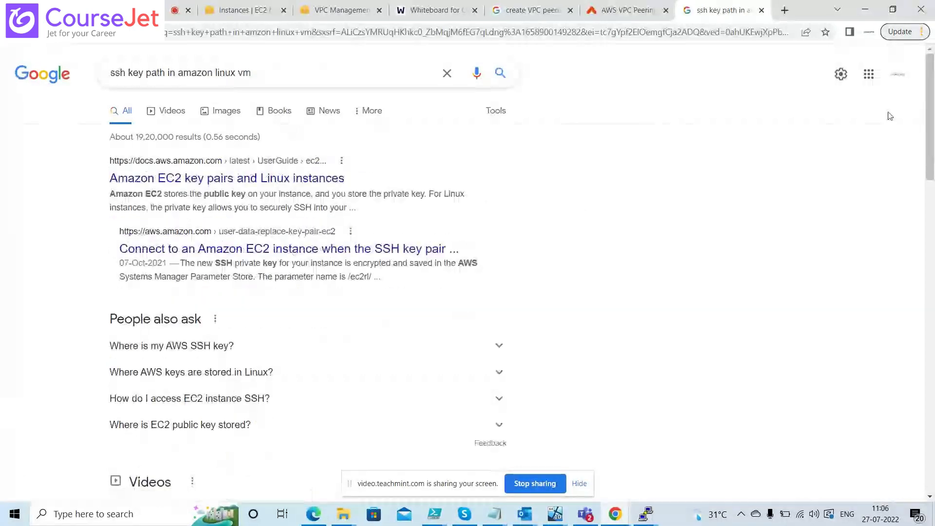
Step: Open the ClickIT result "Connect to an ec2 instance using SSH" separately and find the SSH command structure in the article
drag(930, 111, 932, 263)
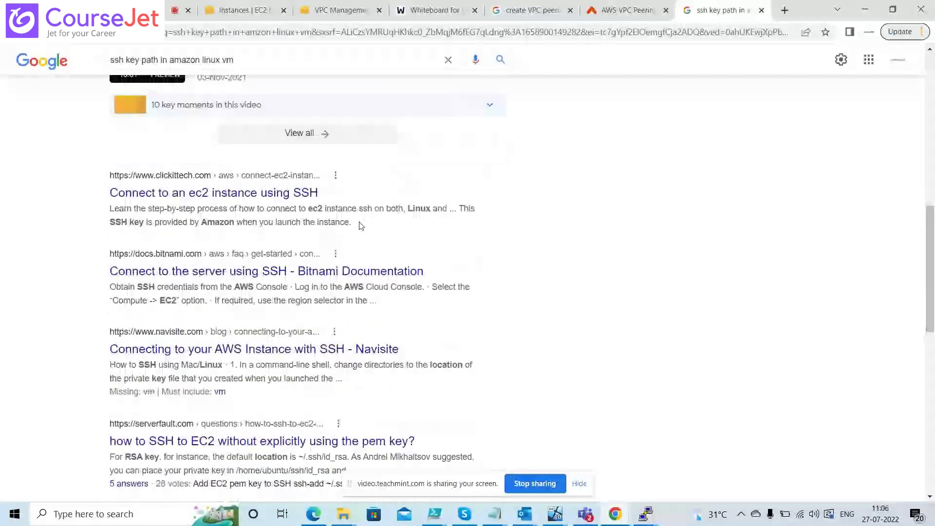
right_click(257, 191)
click(285, 200)
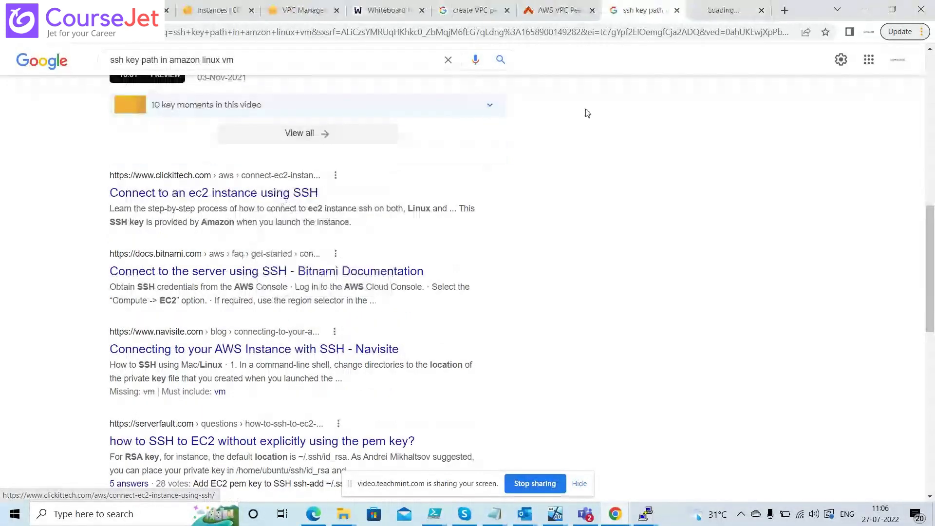
click(728, 6)
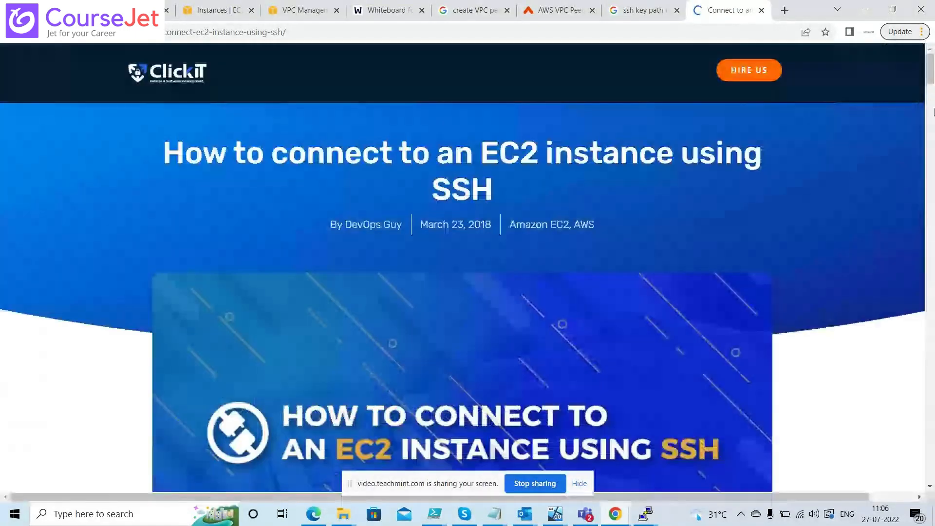
drag(932, 73, 932, 166)
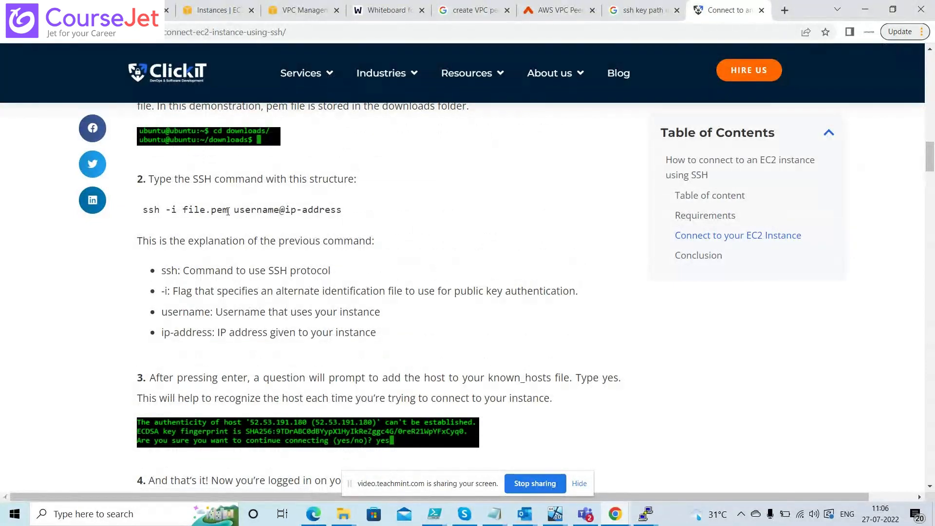
Step: Highlight the -i file.pem option, the full command ssh -i file.pem username@ip-address, and its key file name in the article
drag(227, 211, 166, 213)
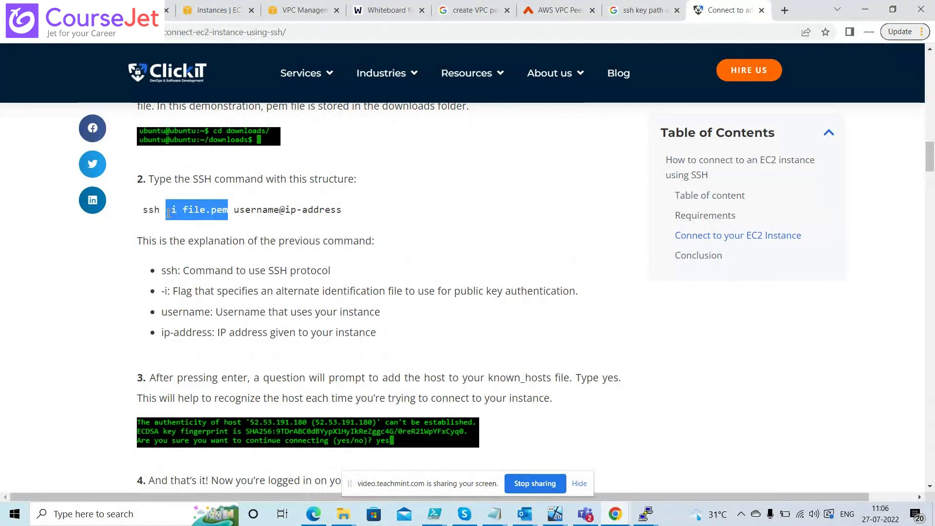
click(280, 213)
drag(353, 210, 143, 212)
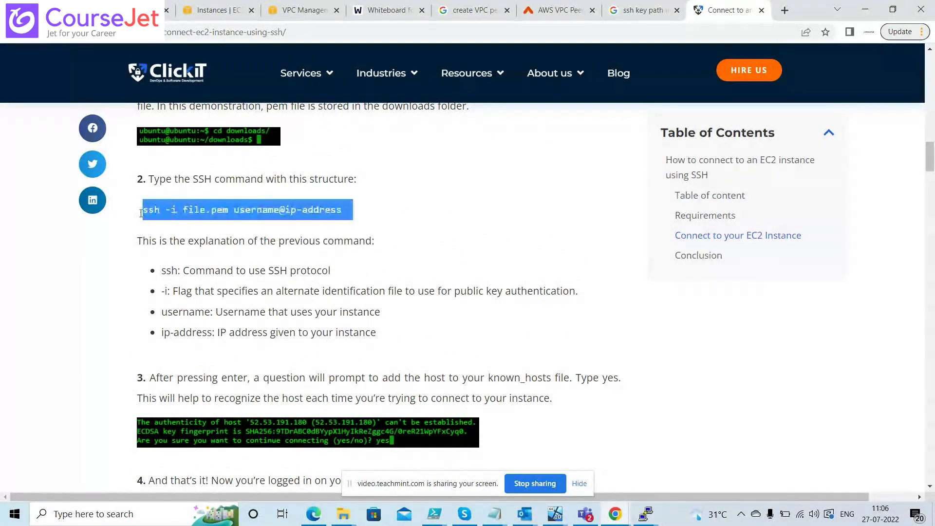
double_click(200, 215)
Step: Switch to the PuTTY terminal of instance 10.0.0.66
key(alt+Tab)
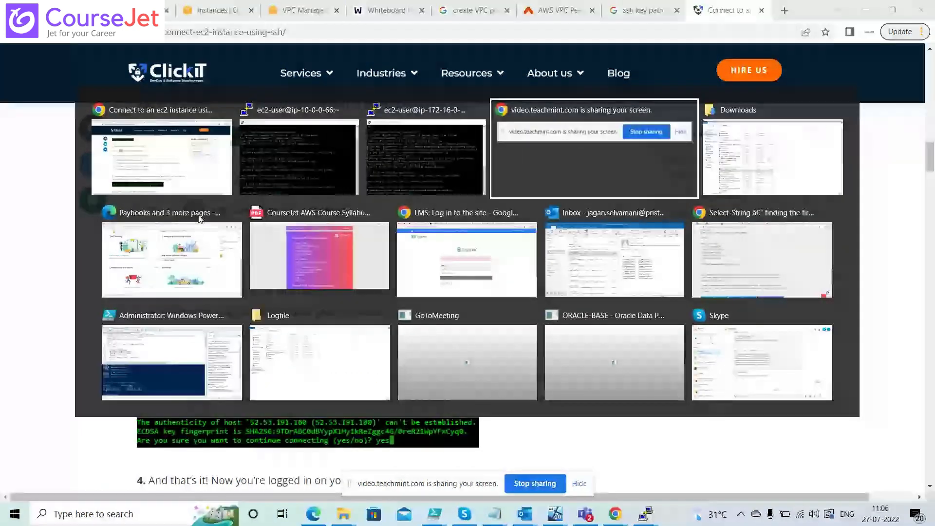
click(199, 218)
key(alt+Tab)
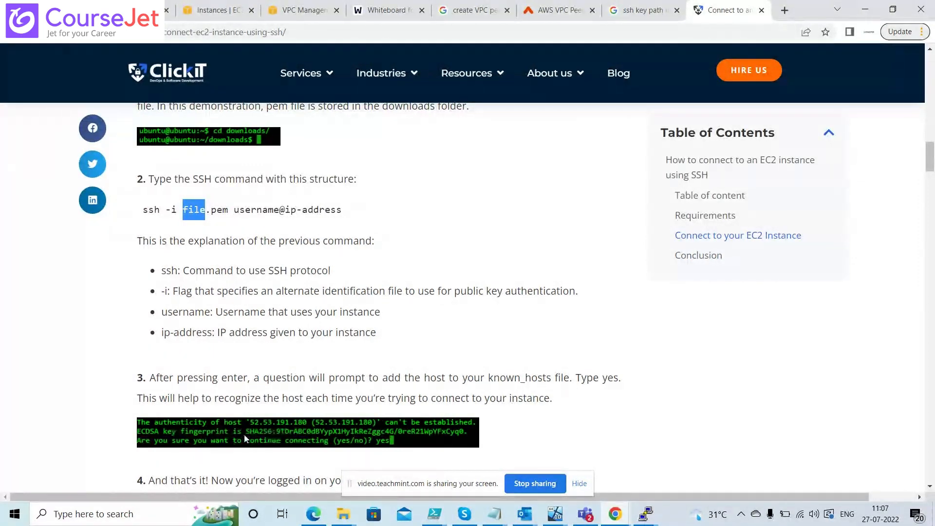
key(alt+Tab)
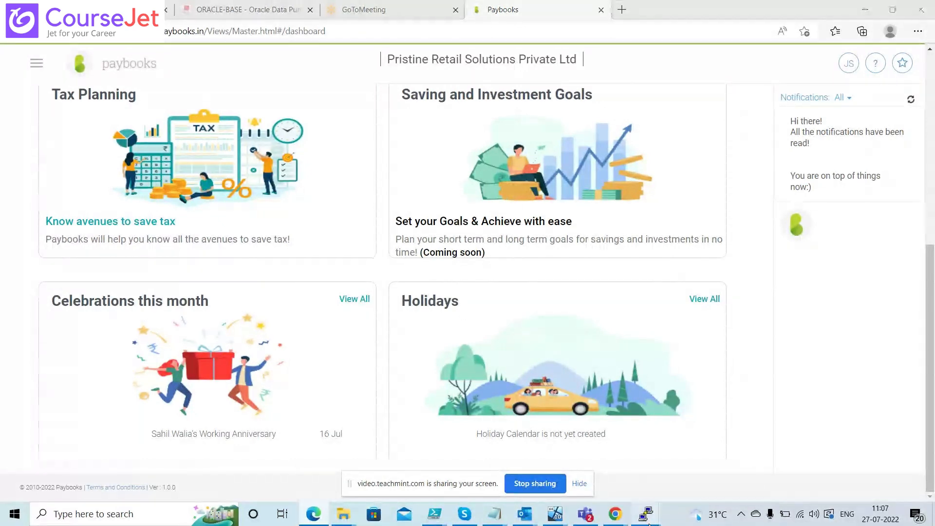
key(super)
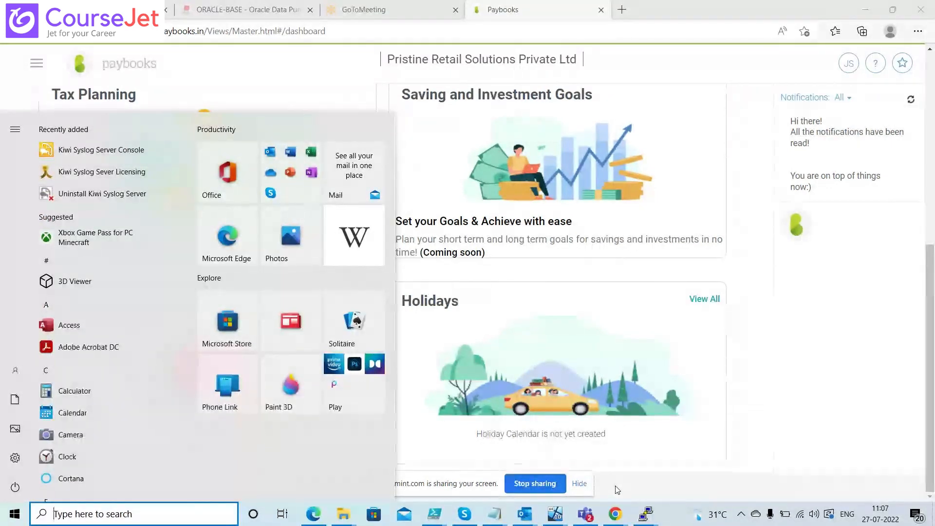
key(Escape)
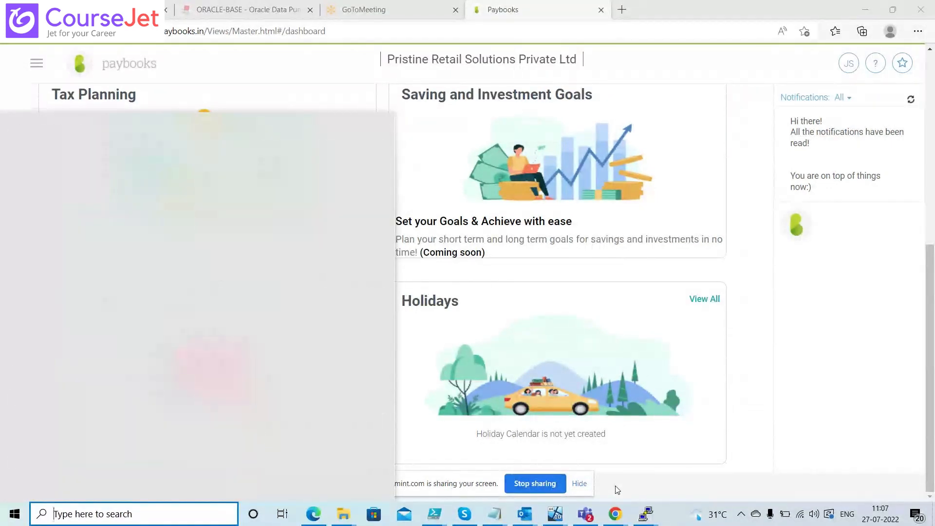
click(644, 513)
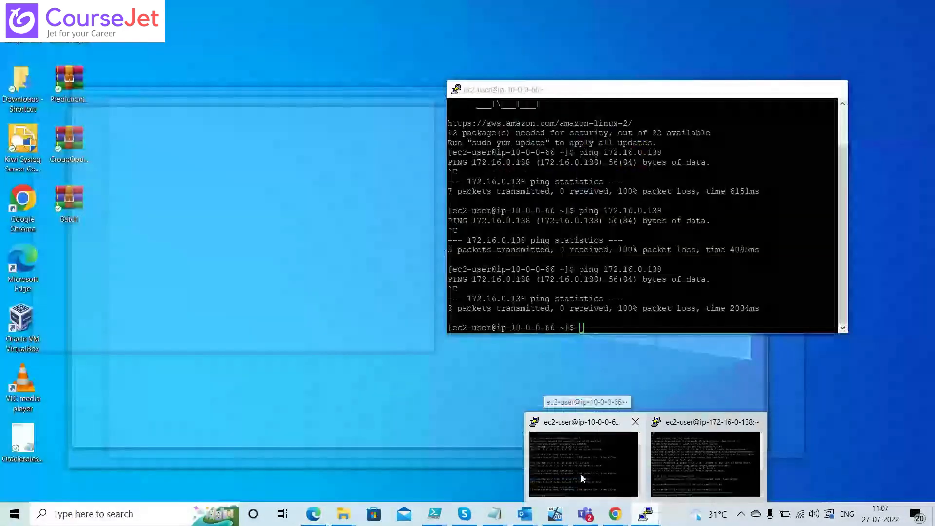
click(583, 479)
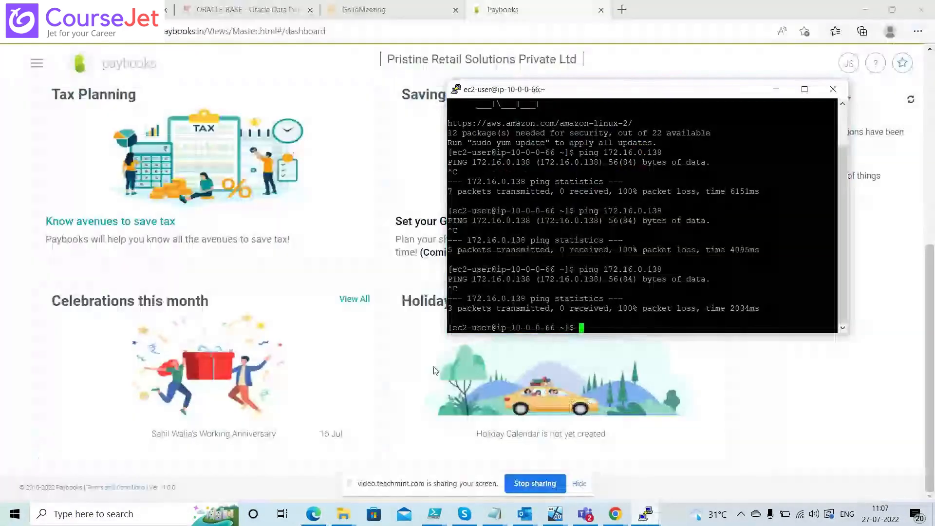
Step: Open a new PuTTY session configuration window
click(644, 520)
key(super)
text(putty)
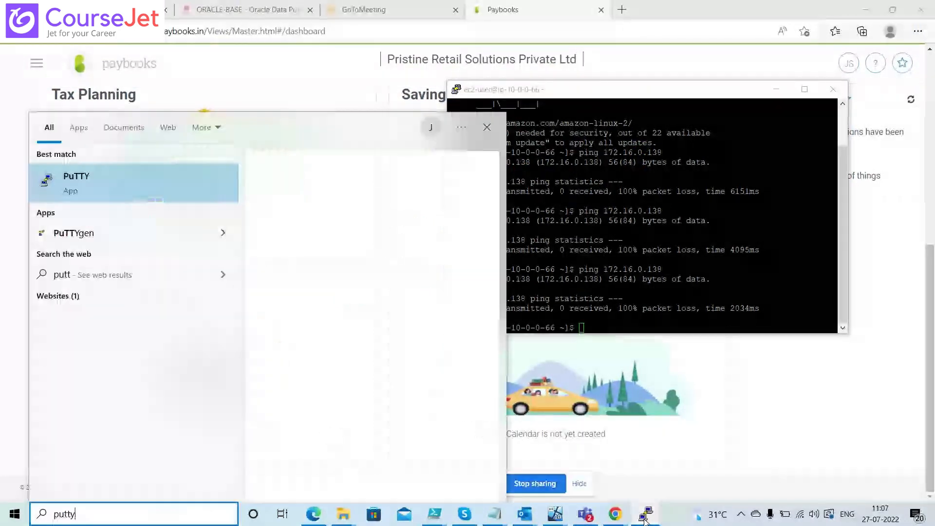
key(Return)
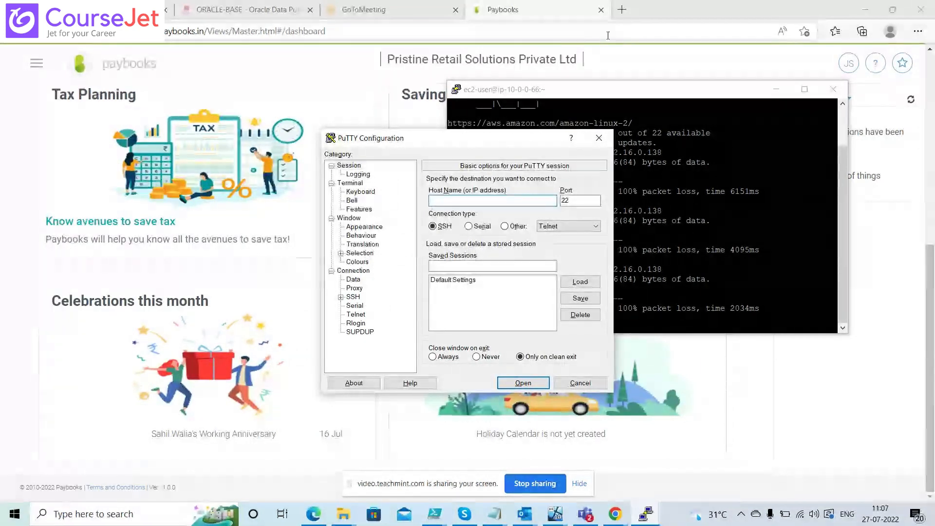
Step: Search the web for "putty file transfer" in a new Edge tab
click(595, 18)
click(622, 10)
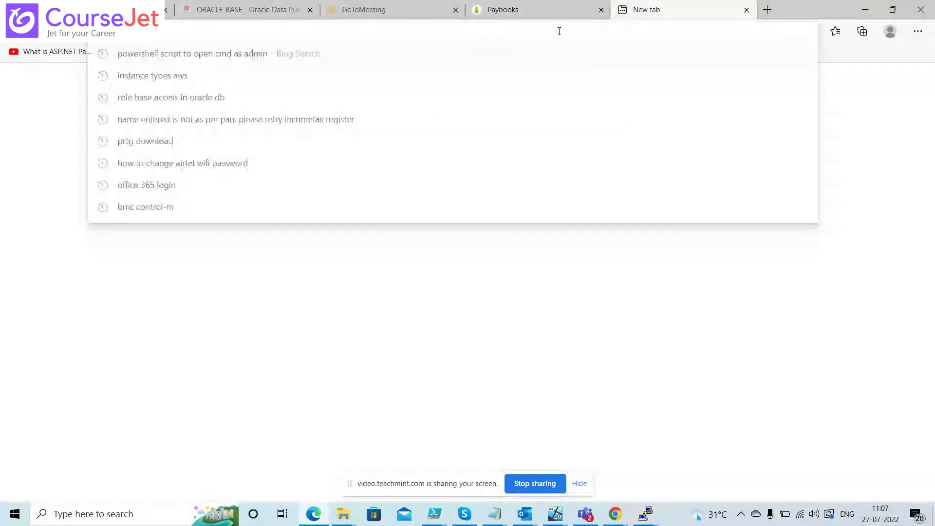
text(putty file)
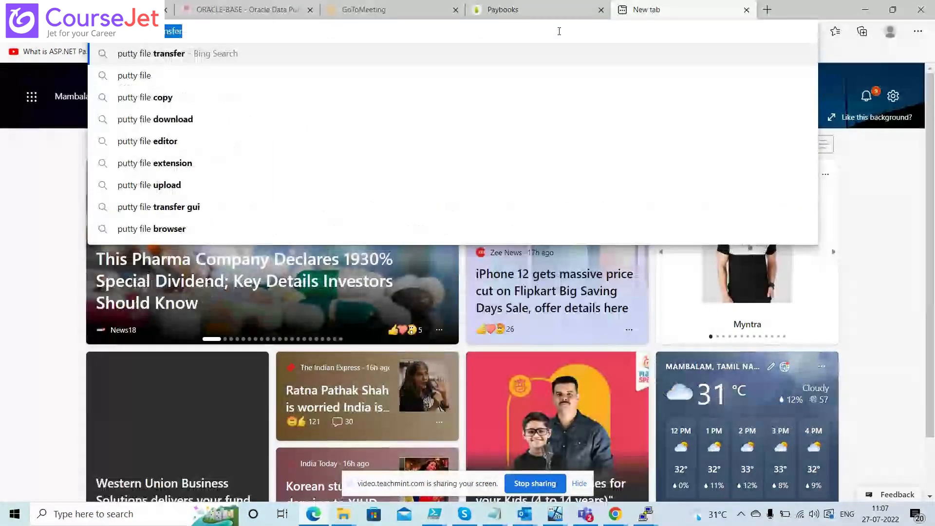
key(Return)
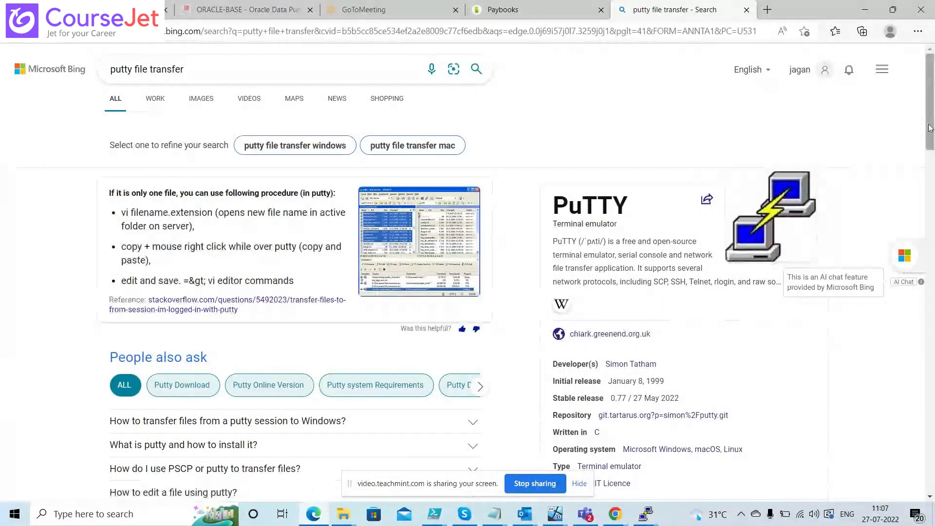
Step: Open the search result "Transfering files with Putty" and read its Windows and Linux file transfer instructions through to the references
scroll(933, 181, down, 3)
drag(933, 180, 933, 221)
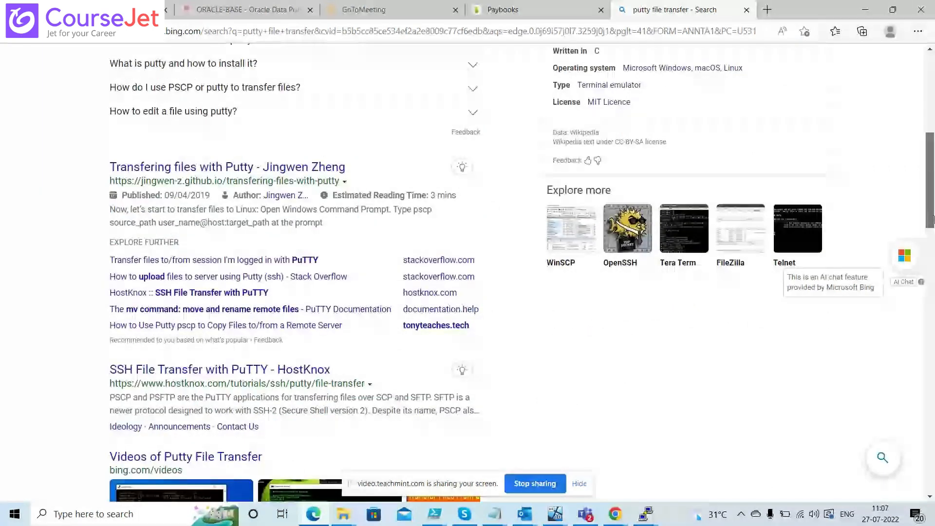
click(250, 176)
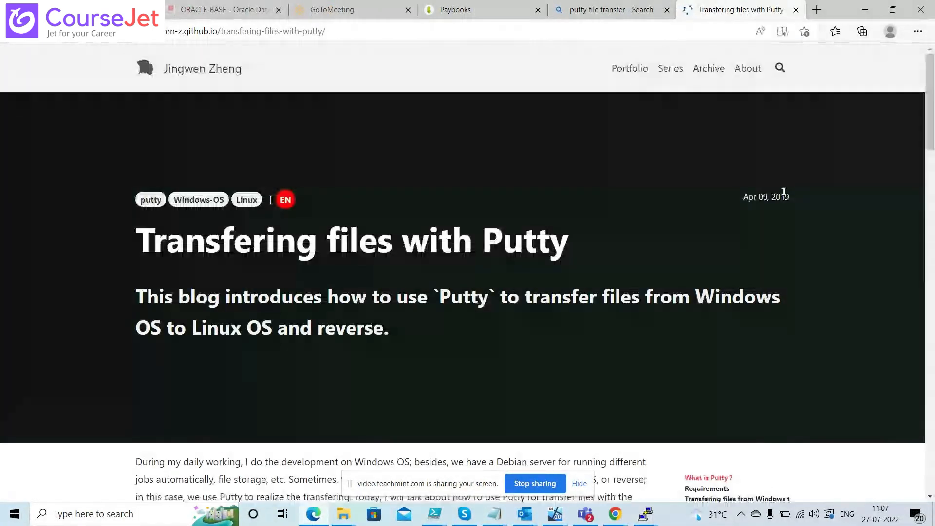
drag(932, 60, 934, 286)
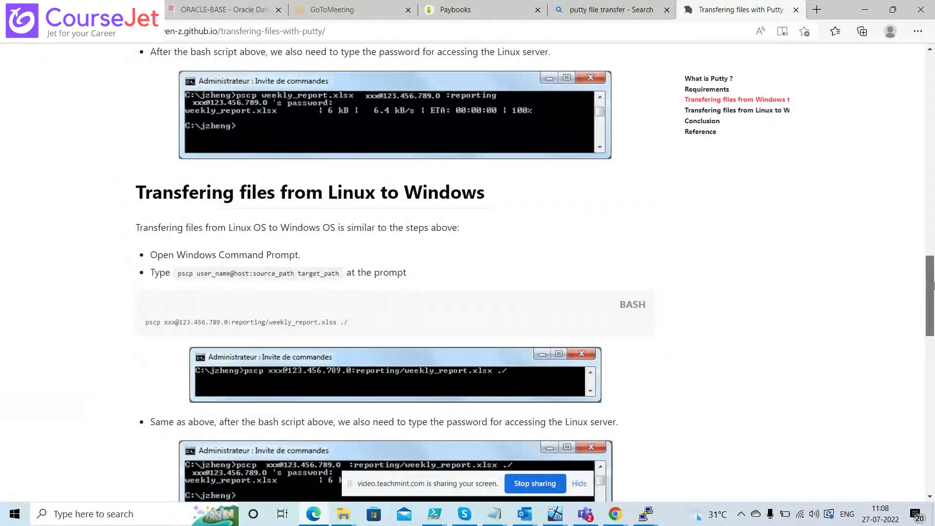
drag(933, 286, 934, 389)
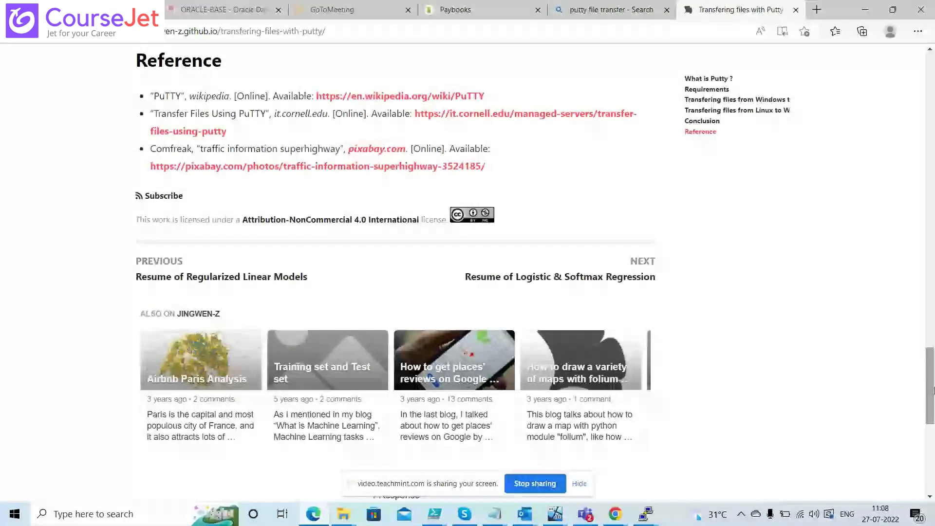
Step: Return to the search results, then close the file transfer pages and the unused PuTTY configuration window
key(ctrl+shift+Tab)
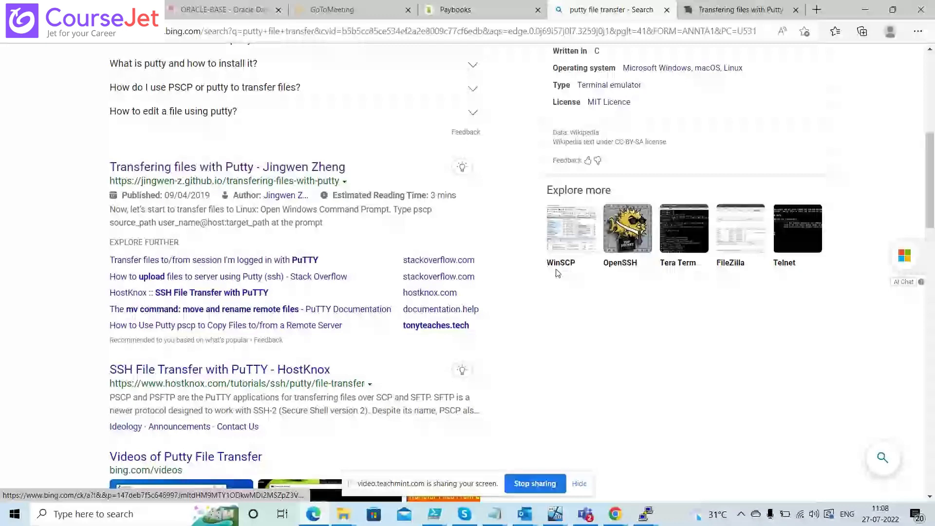
drag(930, 216, 931, 127)
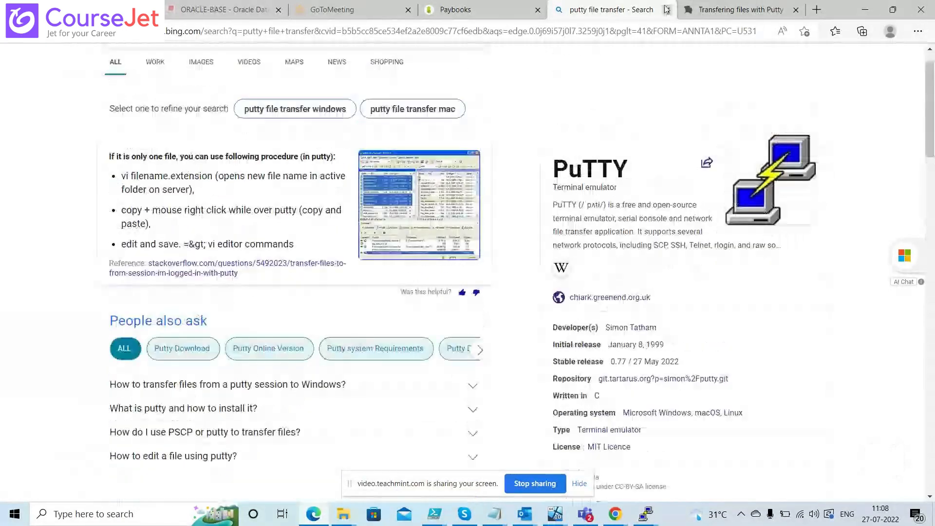
click(666, 9)
click(667, 10)
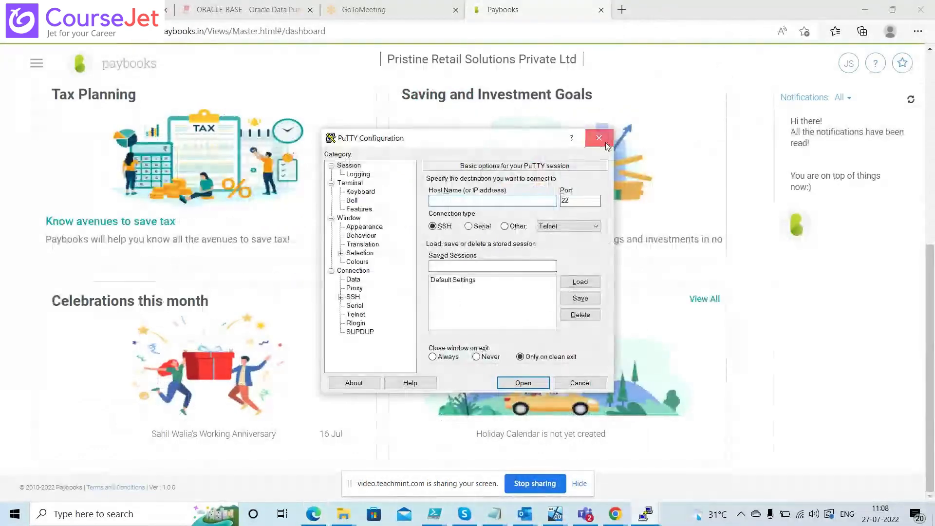
click(599, 140)
Step: Switch to the PuTTY terminal of instance 172.16.0.138 and highlight the authentication methods in the last permission denied line
key(alt+Tab)
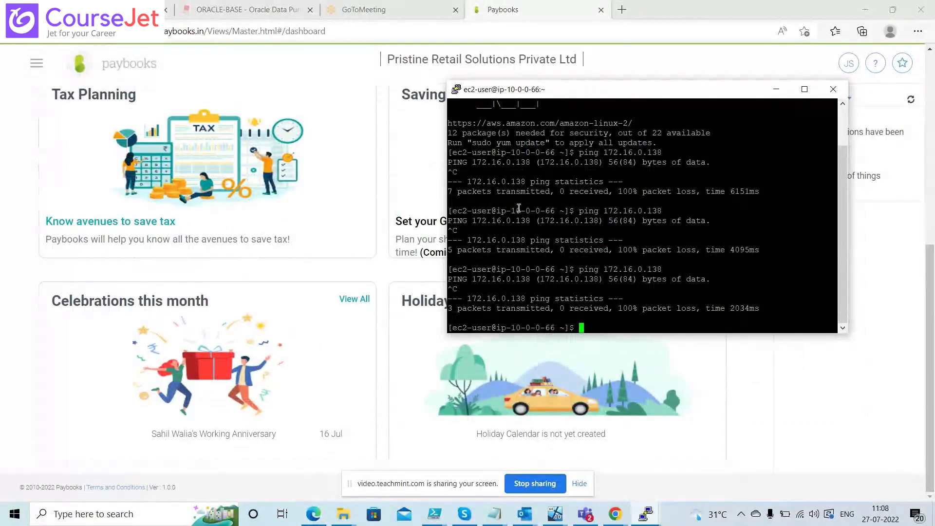
key(alt+Tab)
key(alt+Tab)
key(alt+Tab)
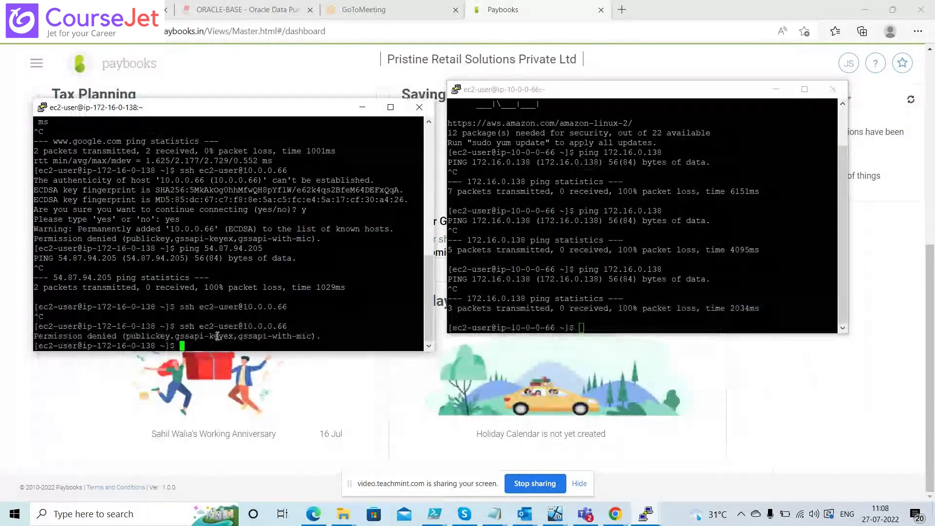
drag(308, 336, 128, 337)
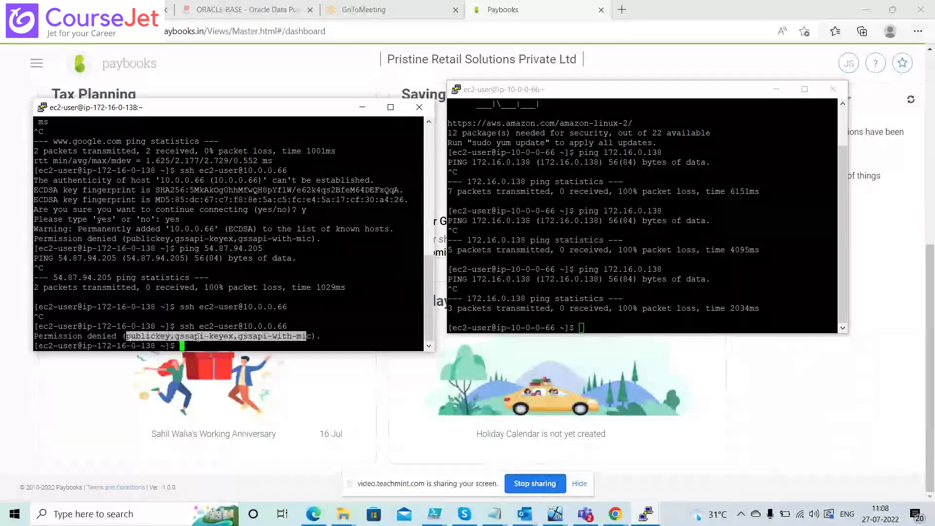
Step: Switch to the ClickIT article on connecting to an EC2 instance using SSH in Chrome and select its full web address
click(302, 5)
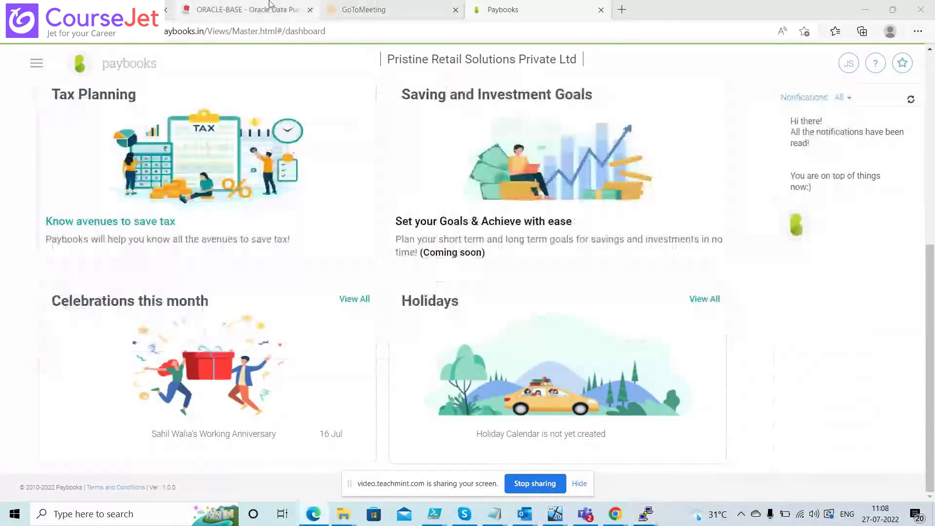
key(alt+Tab)
click(565, 11)
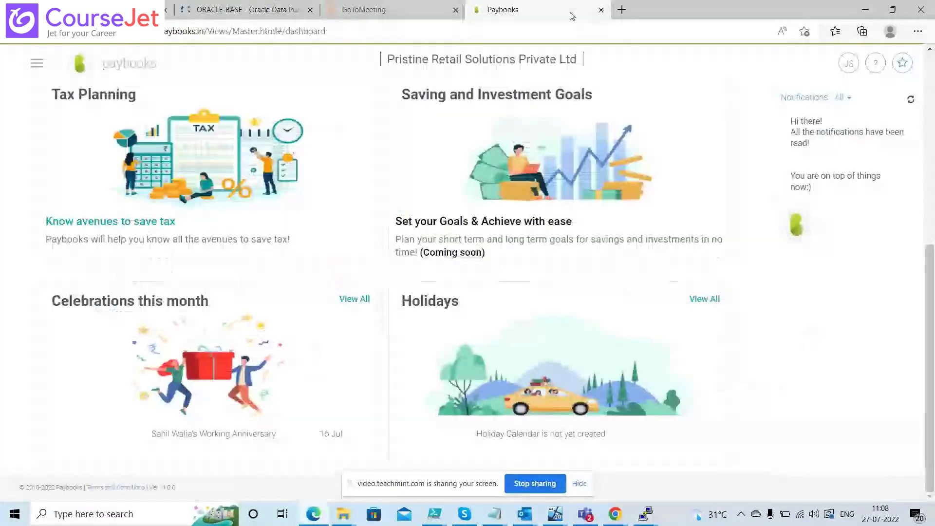
key(alt+Tab)
key(alt+Tab)
key(alt+Tab)
key(alt+Tab)
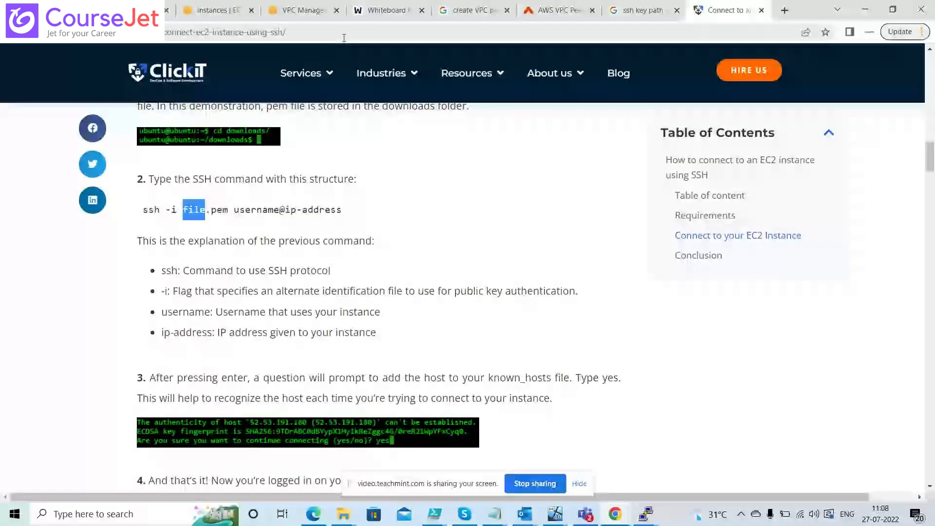
click(344, 37)
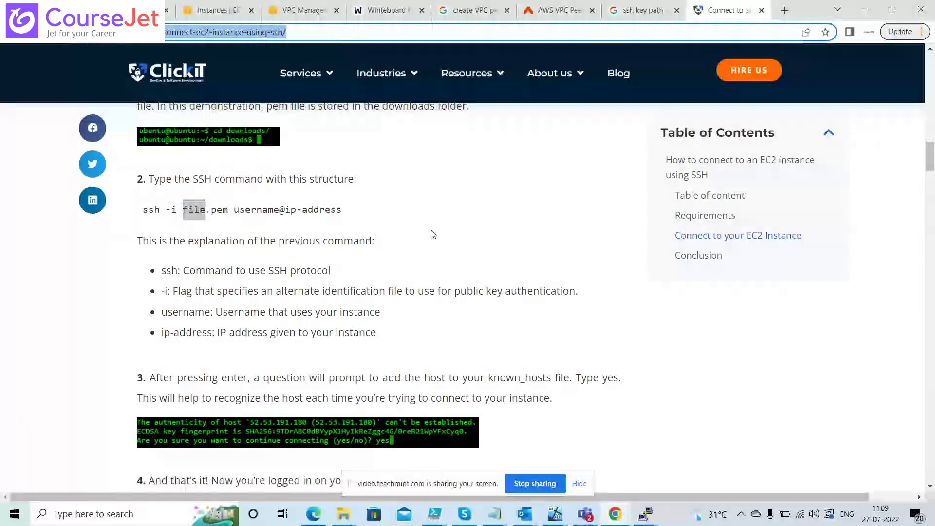
key(alt+Tab)
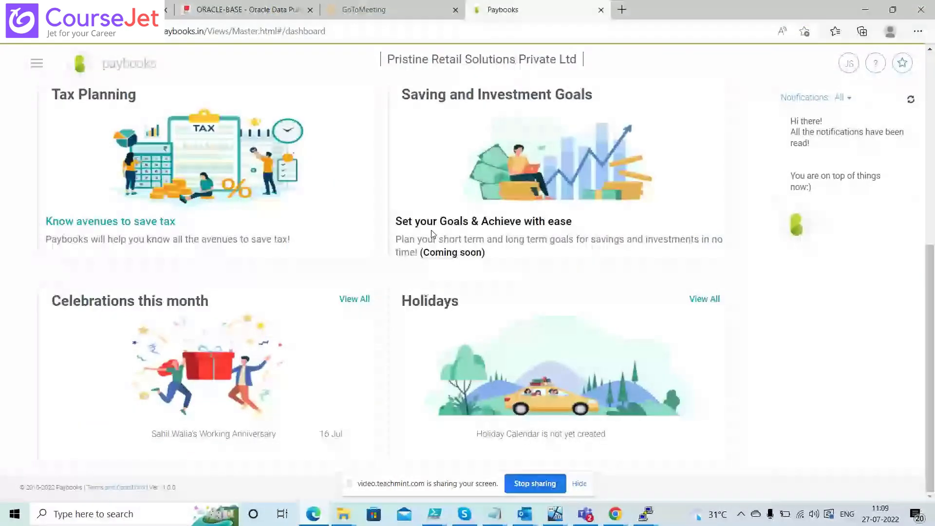
key(alt+Tab)
click(136, 9)
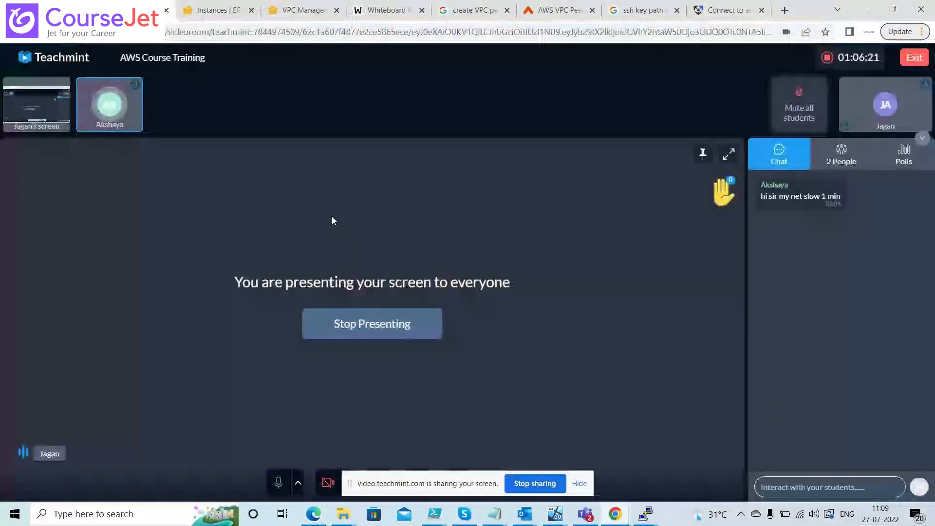
click(777, 485)
text(https://www.clickittech.com/aws/connect-ec2-instance-using-ssh/)
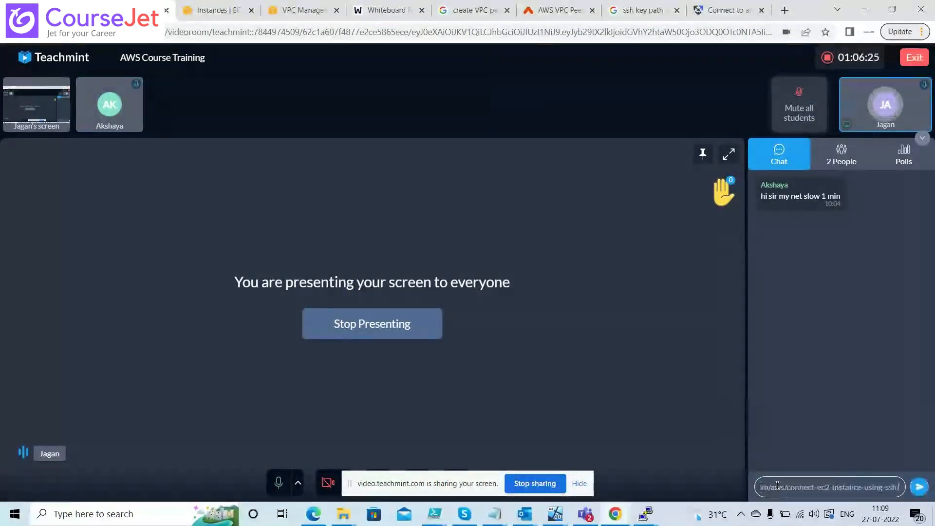
key(Return)
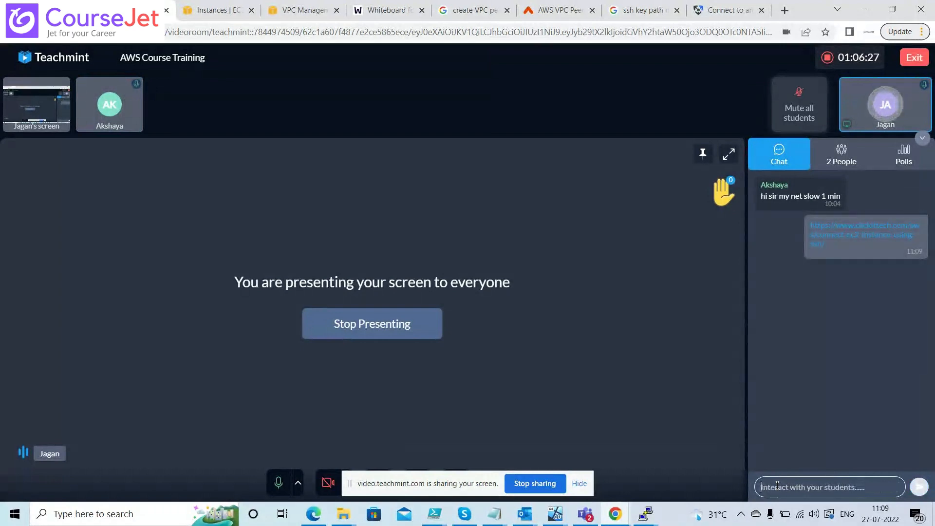
Step: Switch to the EC2 instances page and open the launch-wizard-2 security group of the selected instance with private address 172.16.0.138
key(alt+Tab)
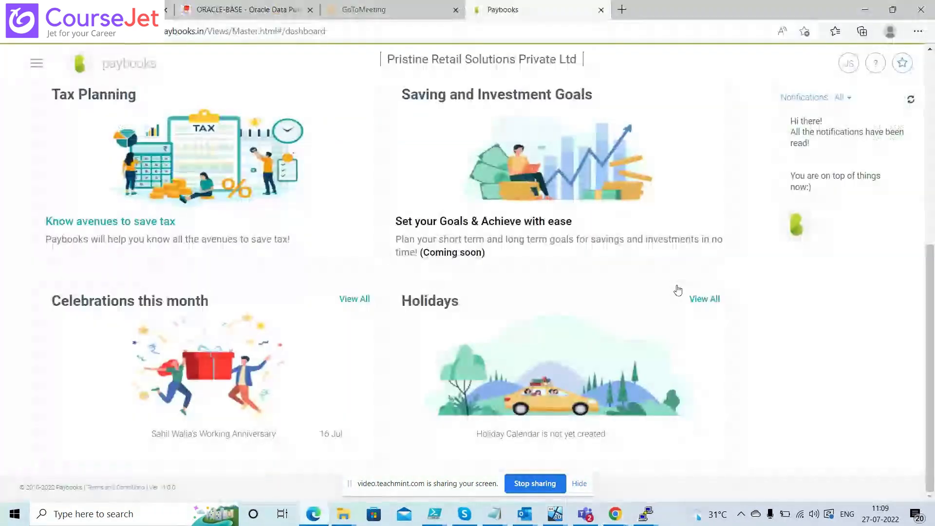
key(alt+Tab)
key(Tab)
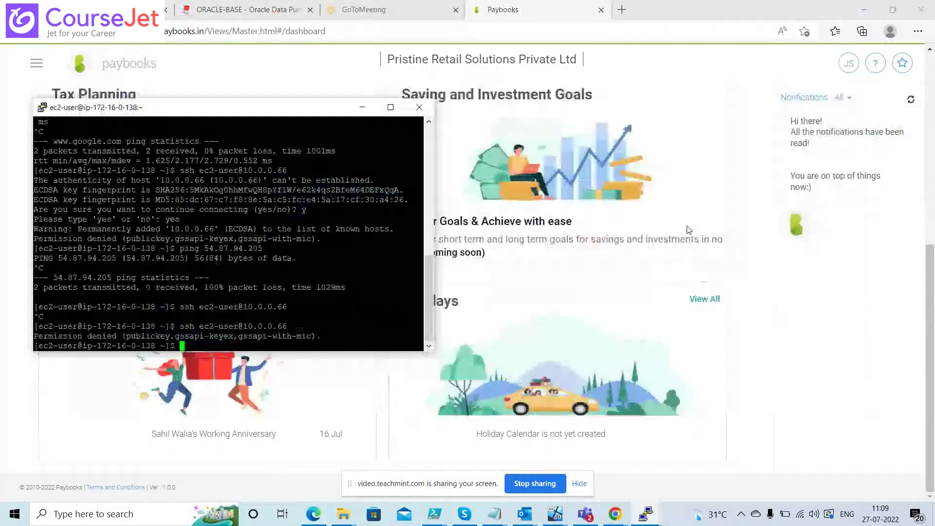
key(alt+Tab)
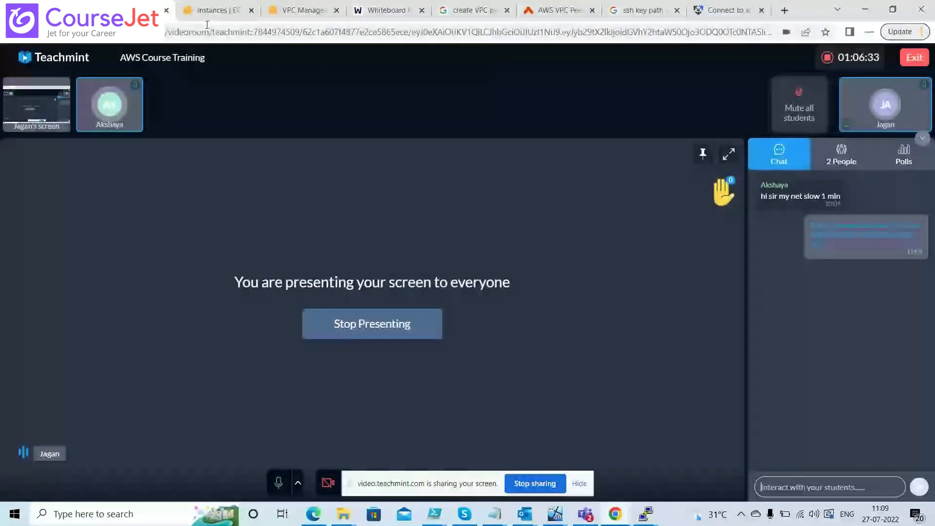
click(217, 12)
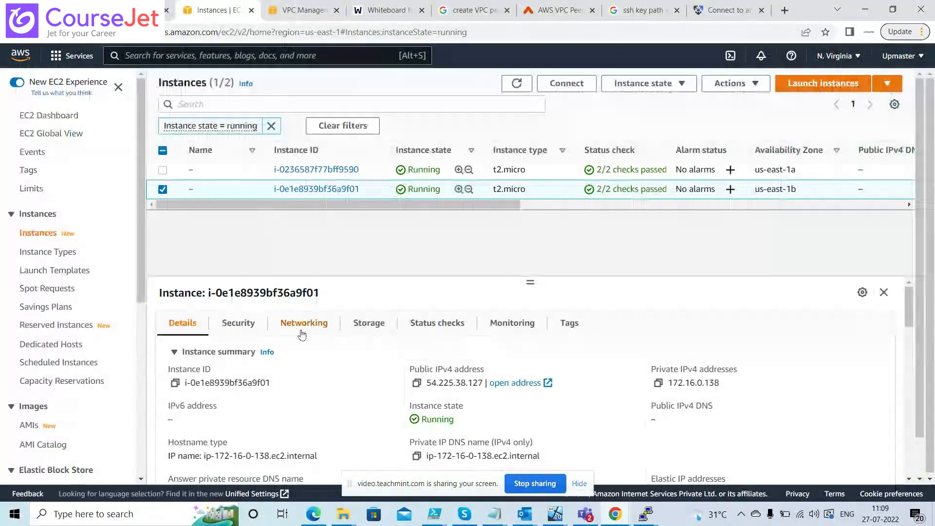
click(254, 326)
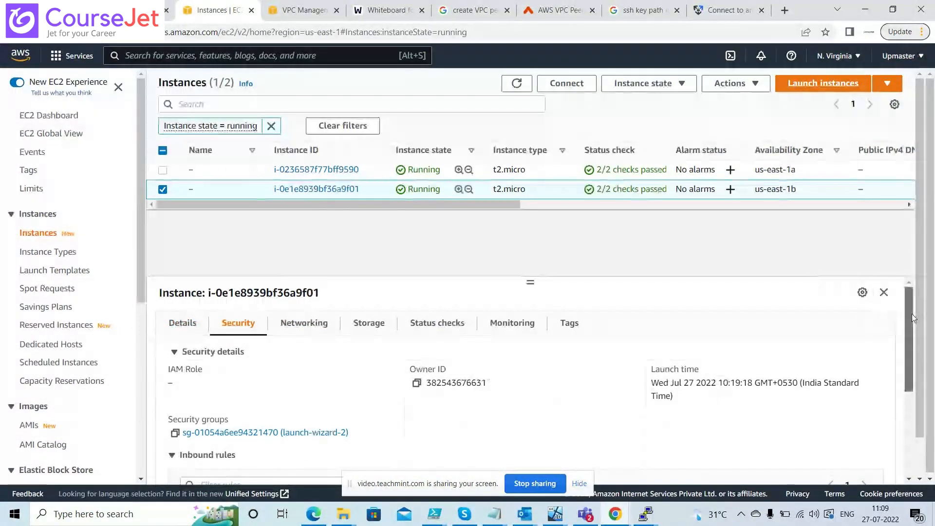
scroll(911, 313, down, 2)
click(340, 341)
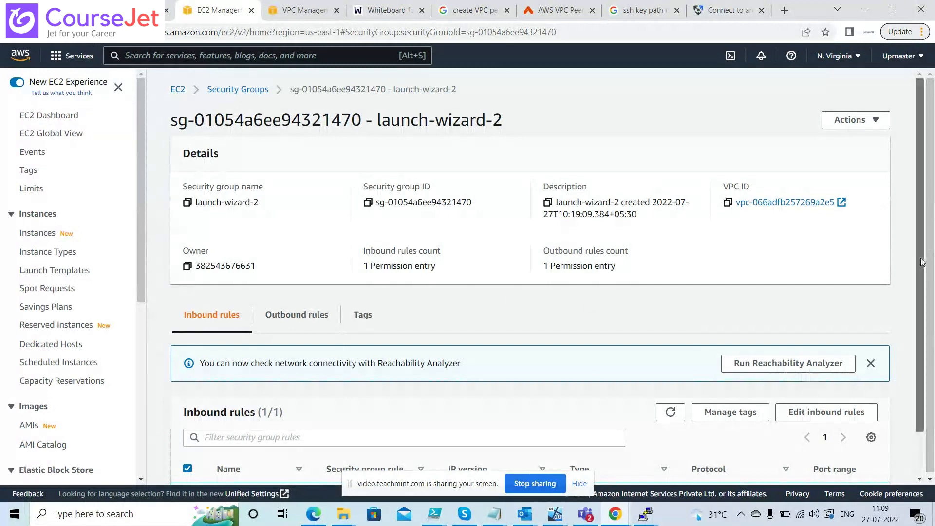
Step: Add an inbound rule of type All ICMP - IPv4 with source 0.0.0.0/0 to the launch-wizard-2 security group and save the rules
scroll(923, 263, down, 1)
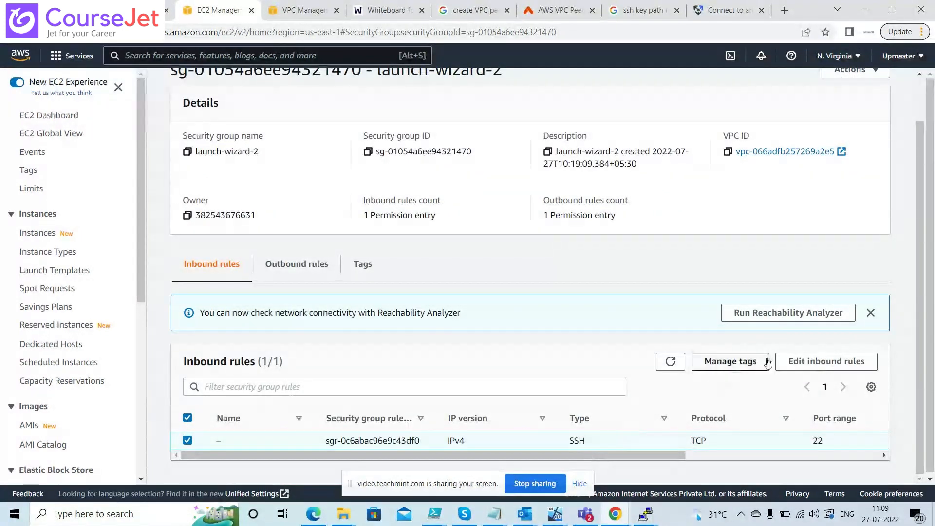
click(792, 361)
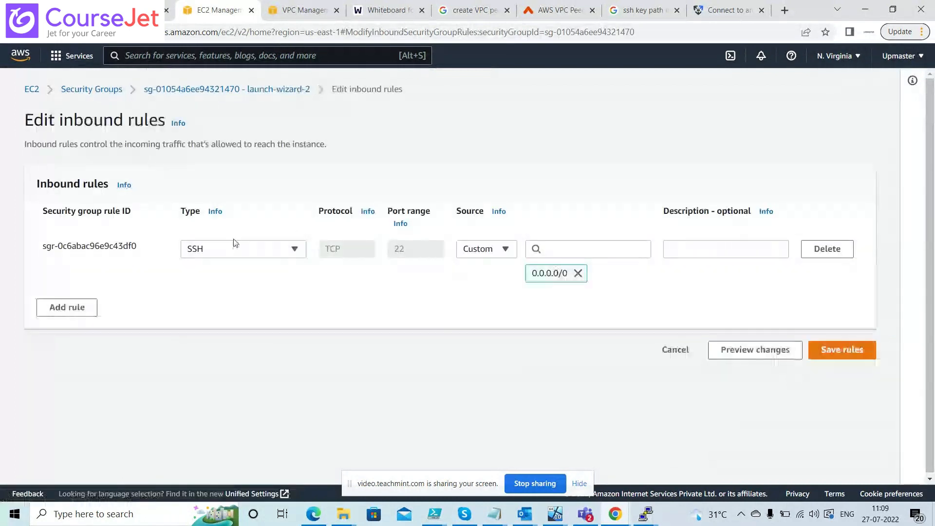
click(74, 312)
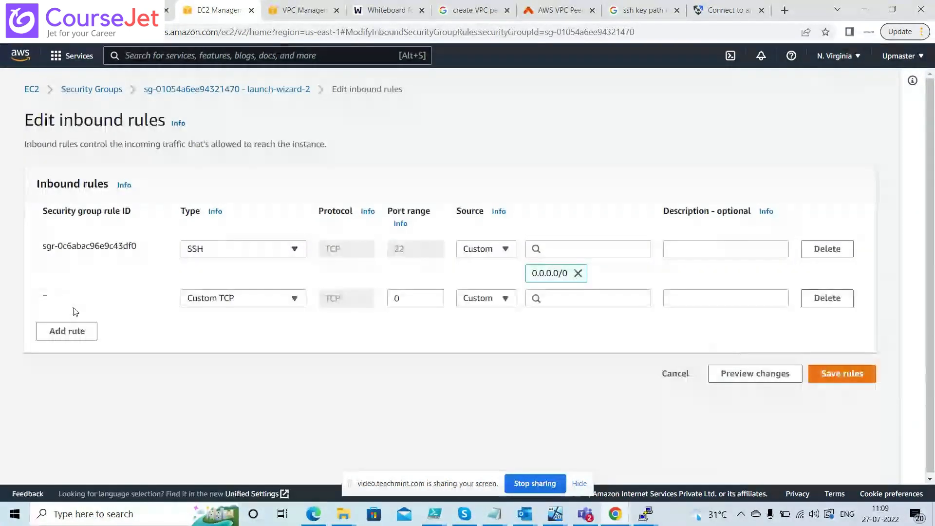
click(257, 303)
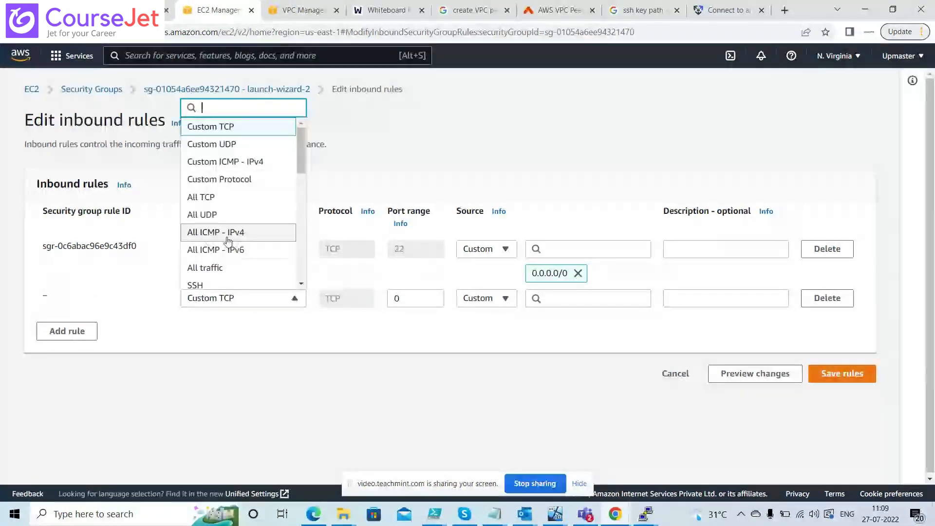
click(246, 234)
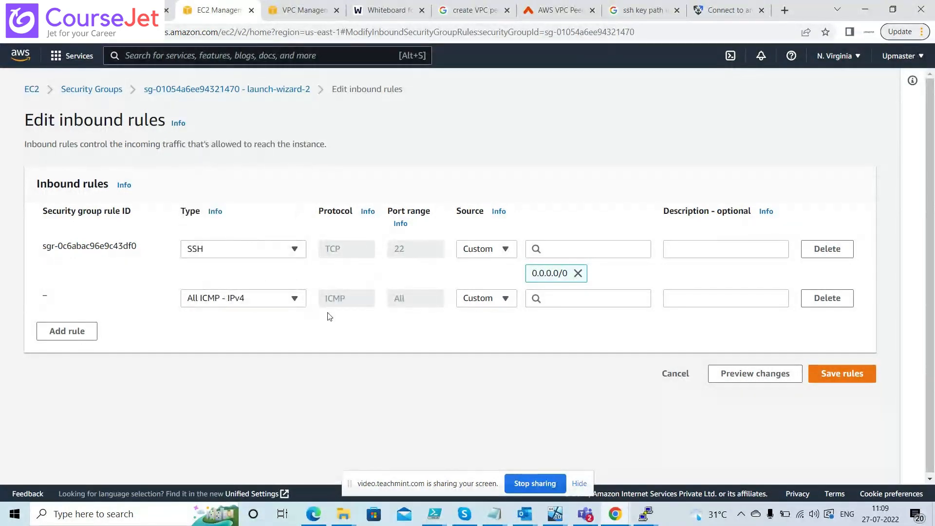
click(576, 299)
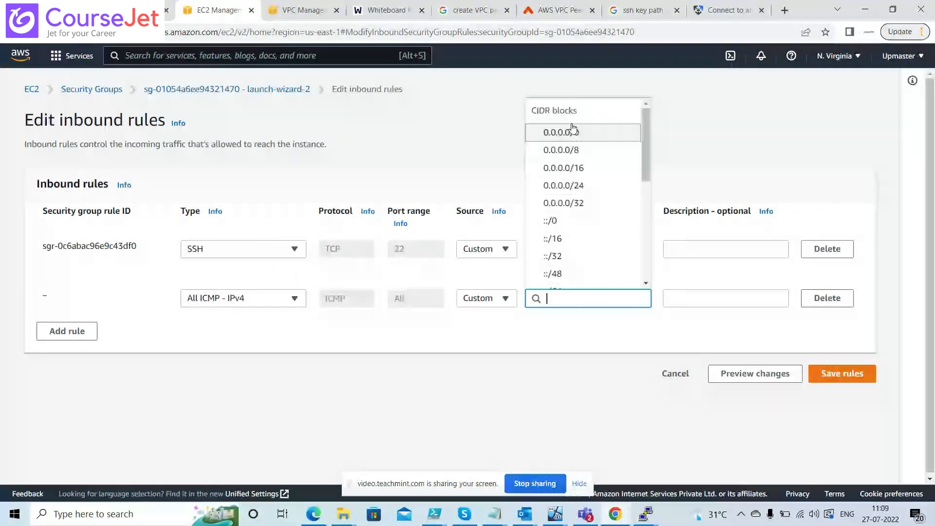
click(565, 131)
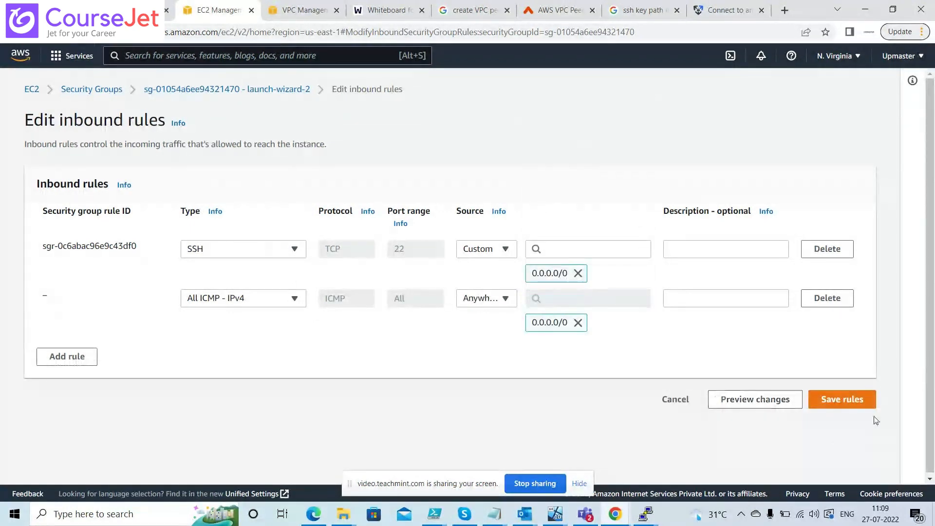
click(859, 402)
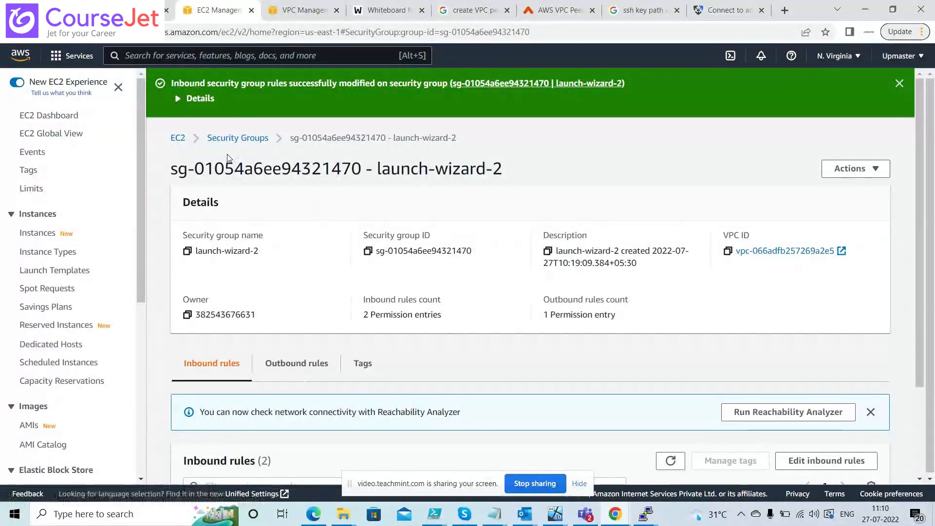
Step: Return to the running instances and open the launch-wizard-1 security group of the instance with private address 10.0.0.66
click(177, 139)
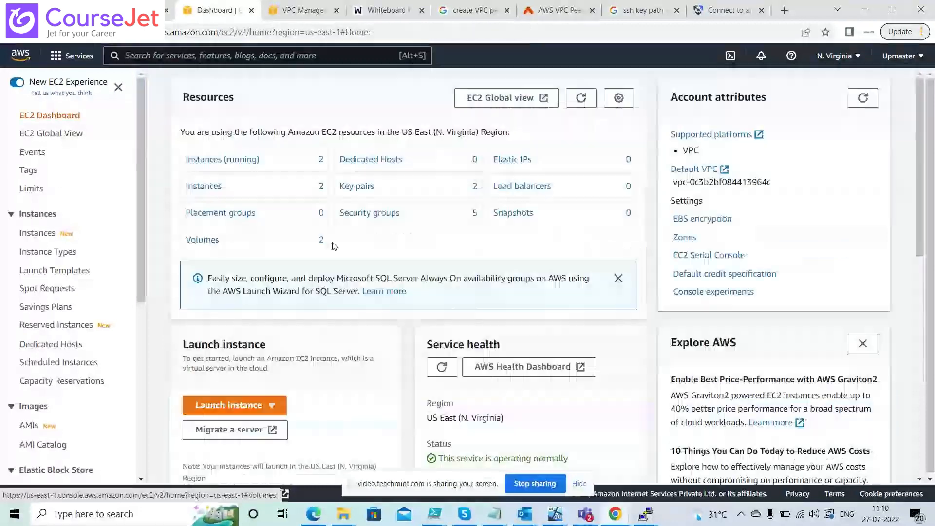
click(229, 159)
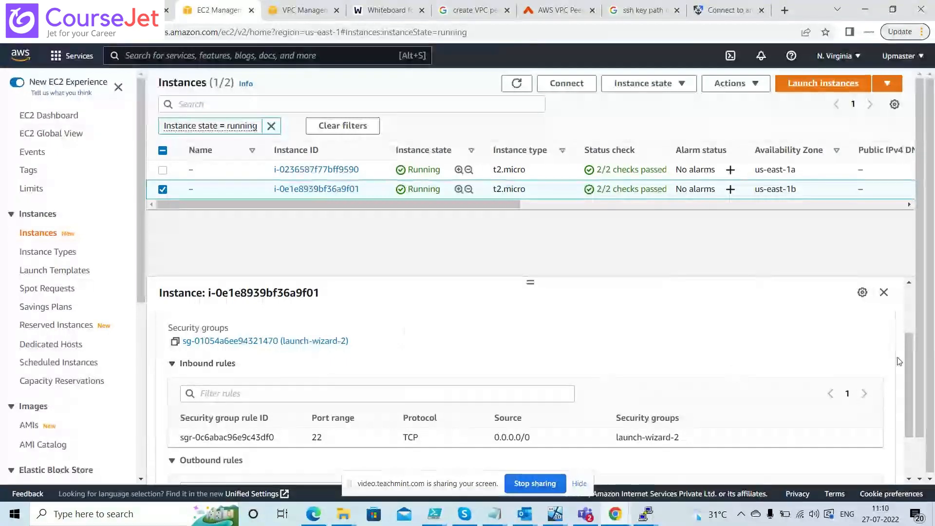
drag(910, 362, 924, 400)
scroll(440, 314, up, 5)
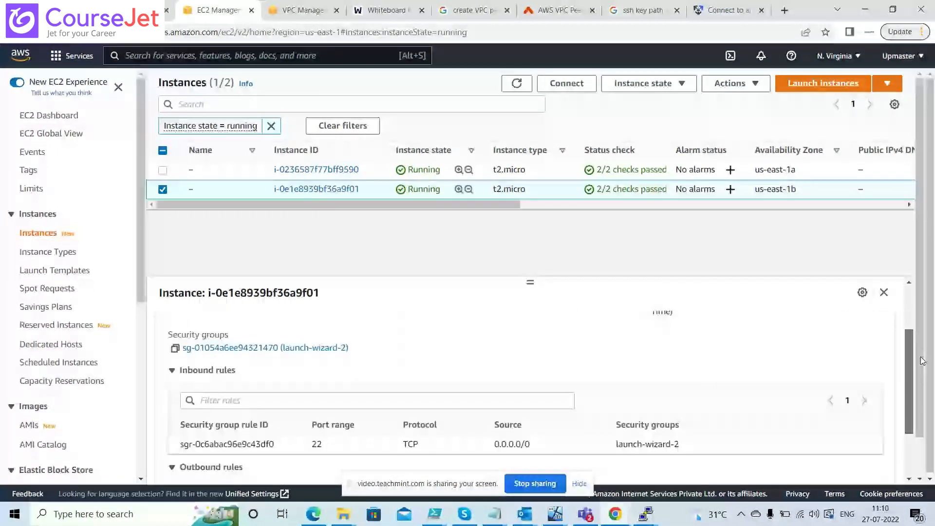
click(165, 192)
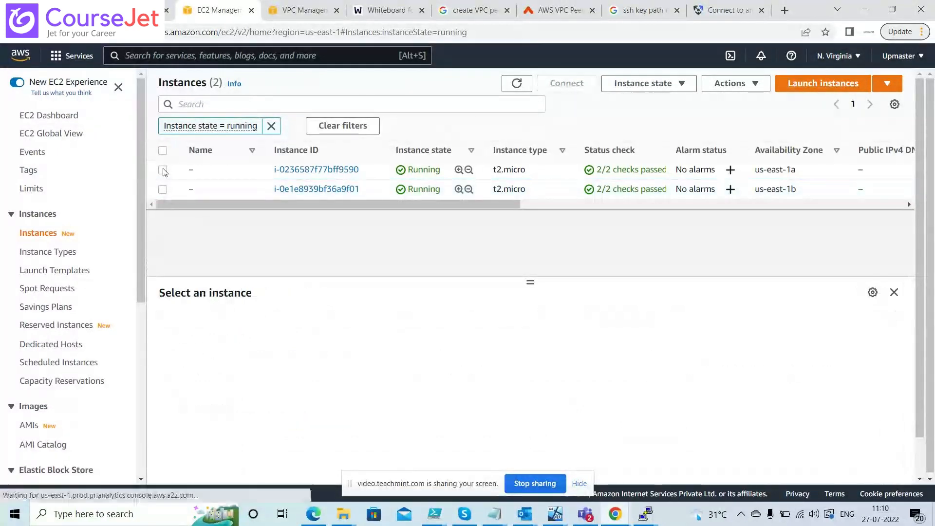
click(163, 170)
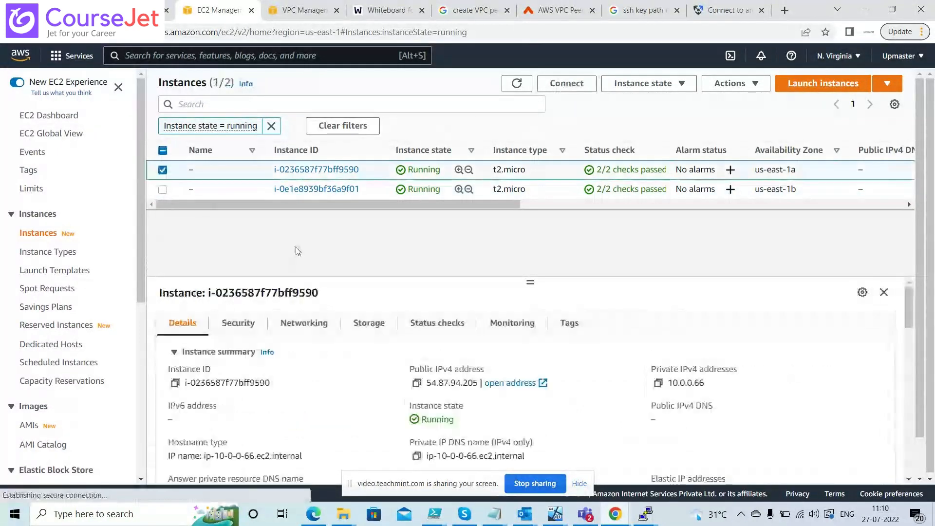
click(238, 323)
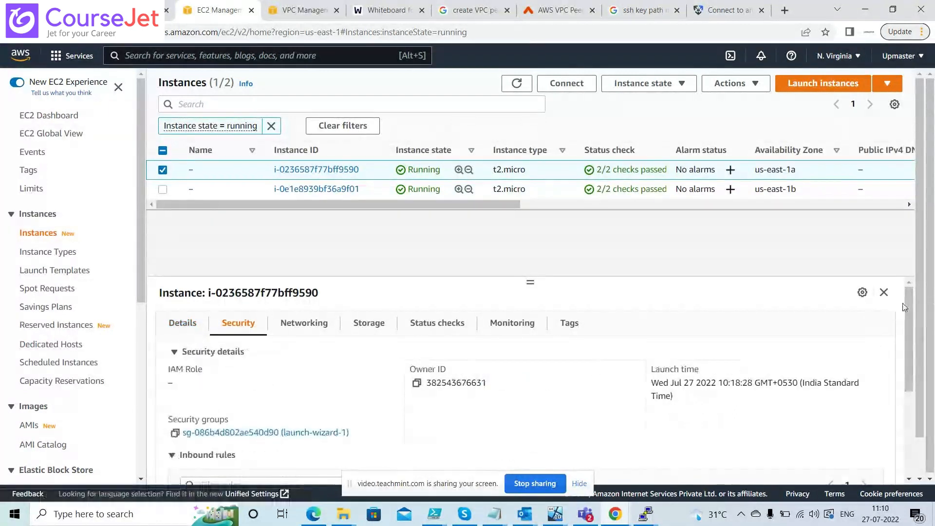
mouse_move(908, 309)
mouse_down()
mouse_move(925, 368)
mouse_move(932, 327)
mouse_move(911, 309)
mouse_up()
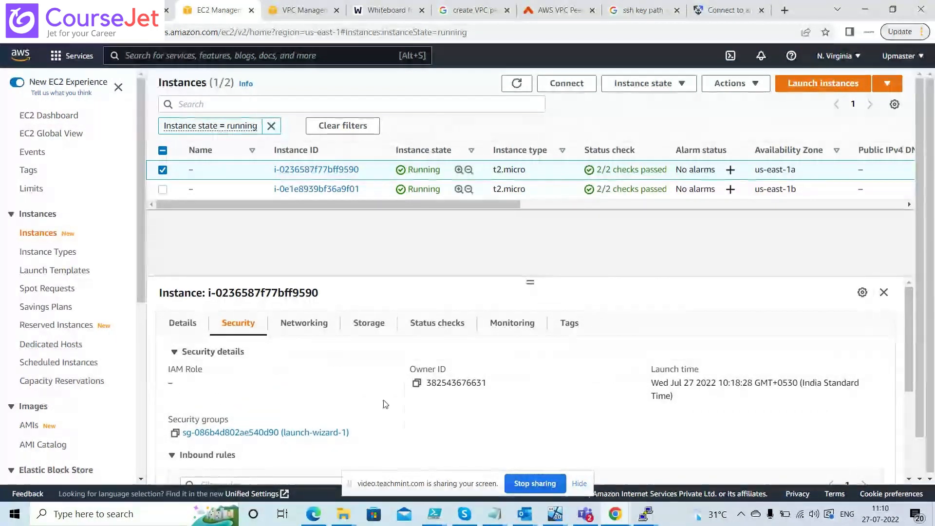
click(280, 434)
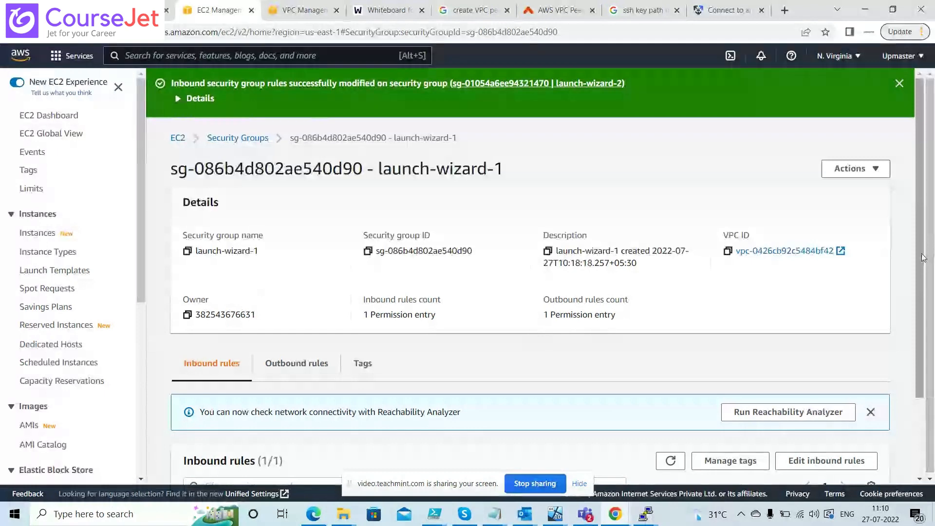
Step: Add and save an All ICMP - IPv4 inbound rule with source 0.0.0.0/0 in launch-wizard-1, and return to the security groups list
drag(933, 269, 934, 340)
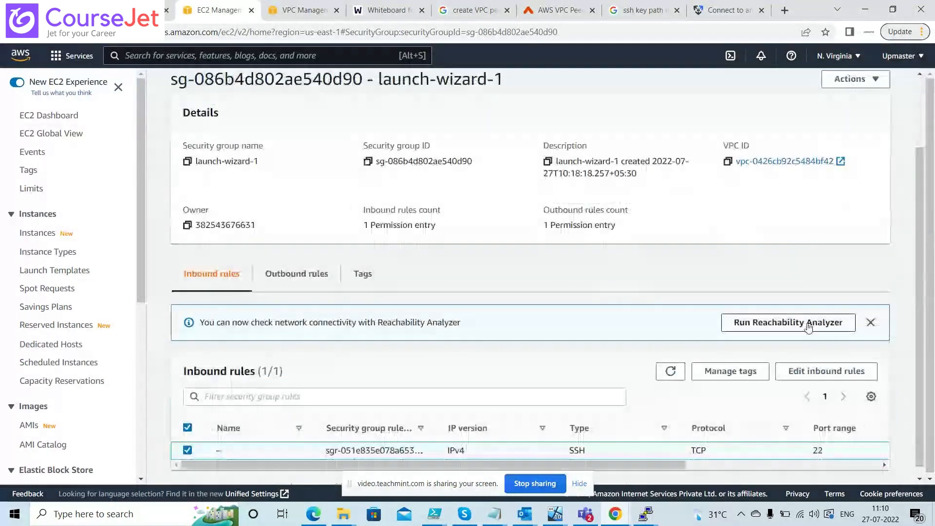
click(807, 378)
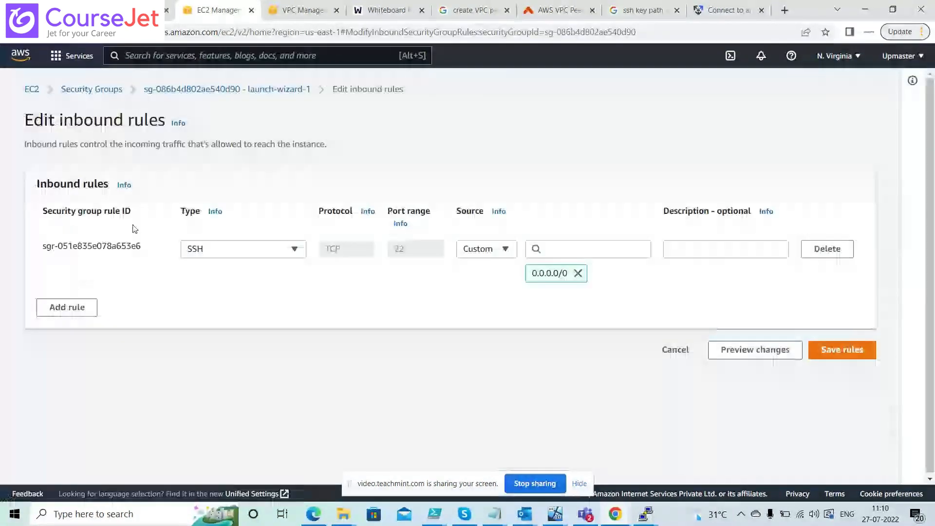
click(69, 307)
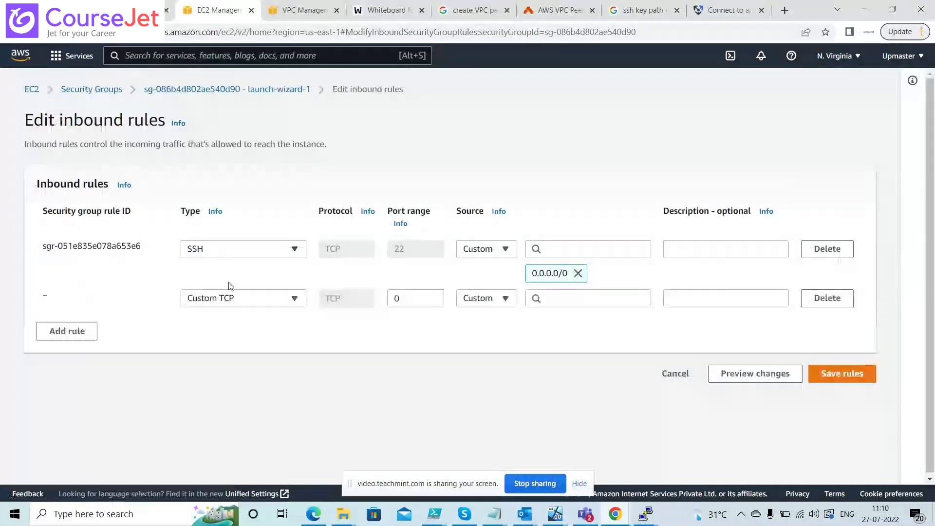
click(247, 299)
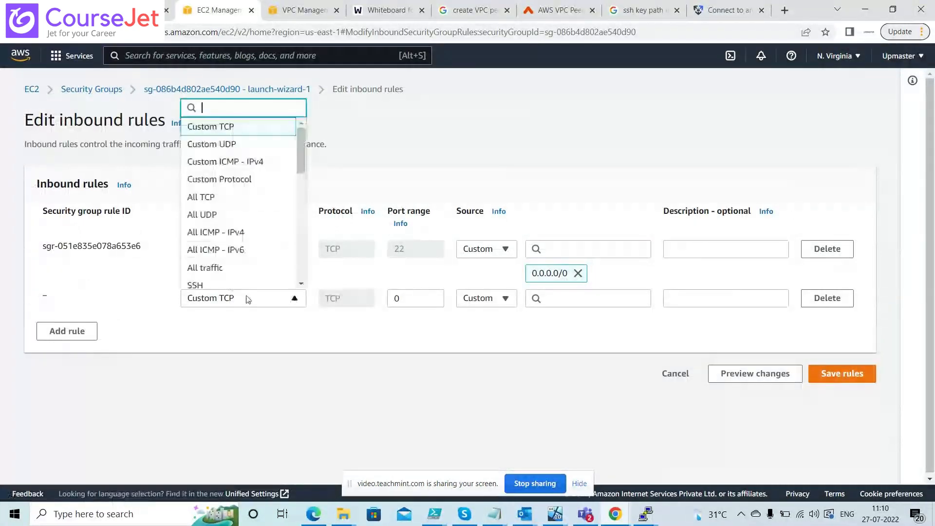
click(239, 234)
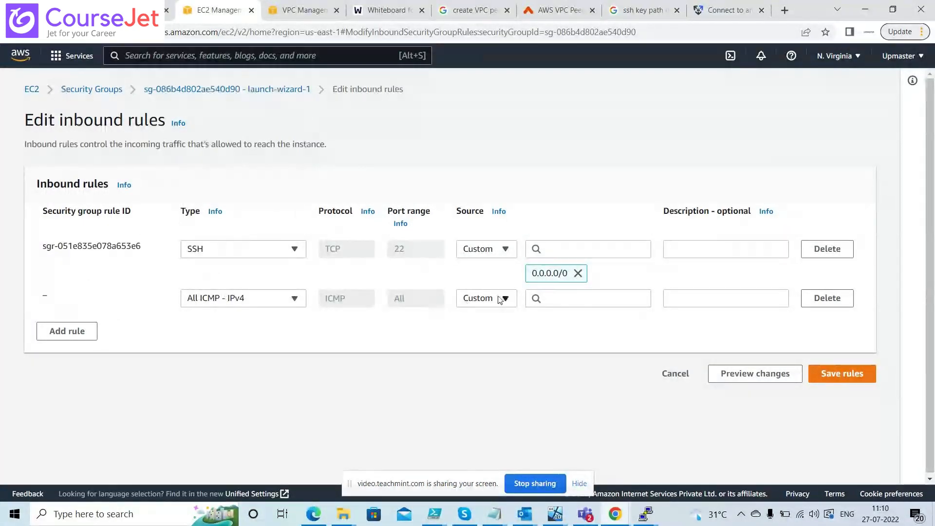
click(567, 297)
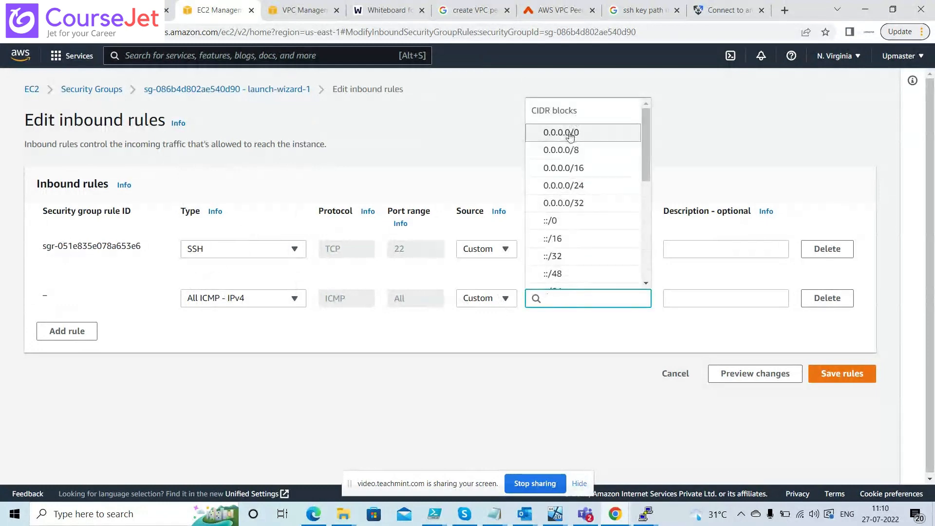
click(570, 132)
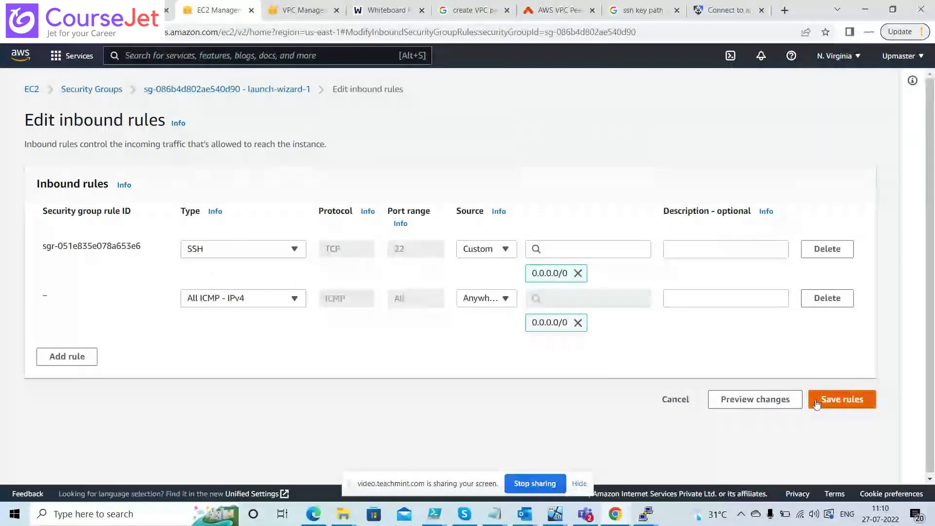
click(842, 409)
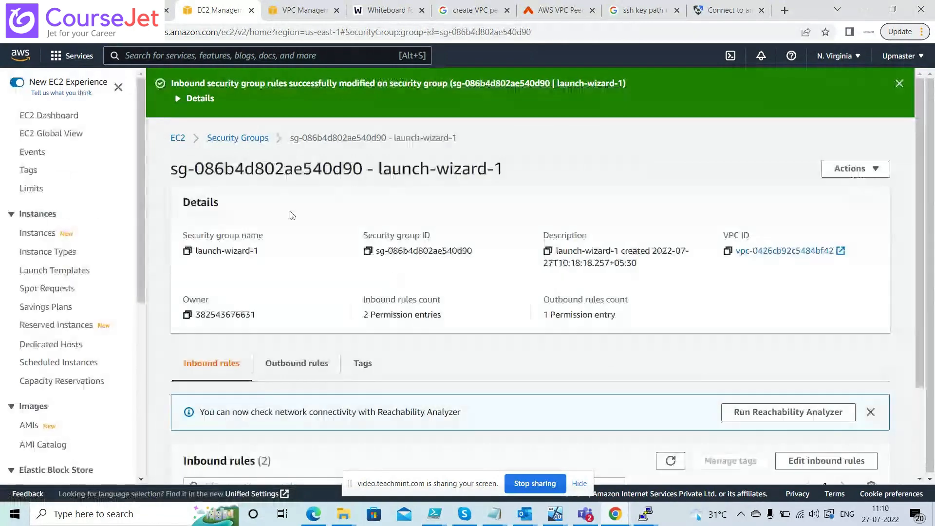
click(252, 141)
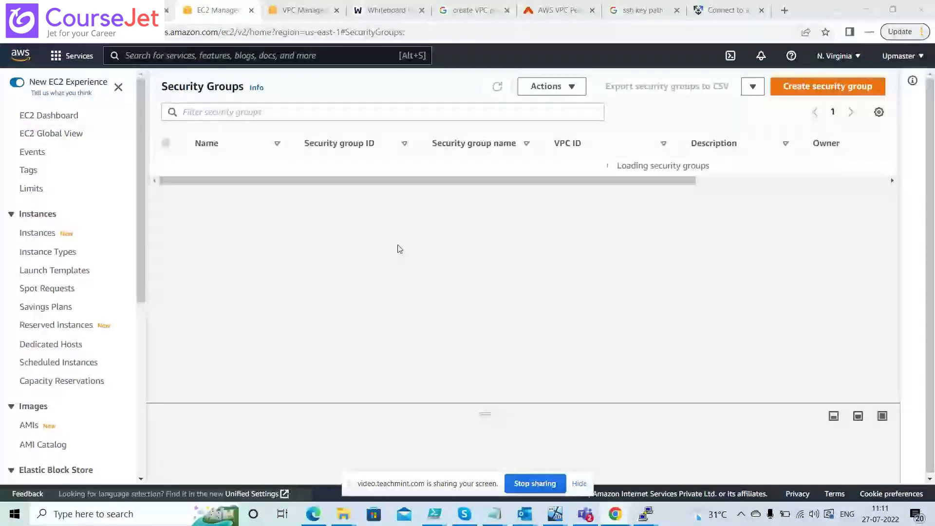
Step: Switch to the PuTTY terminal of instance 172.16.0.138, ping 10.0.0.66 and stop the ping after several replies
key(alt+Tab)
text(ping )
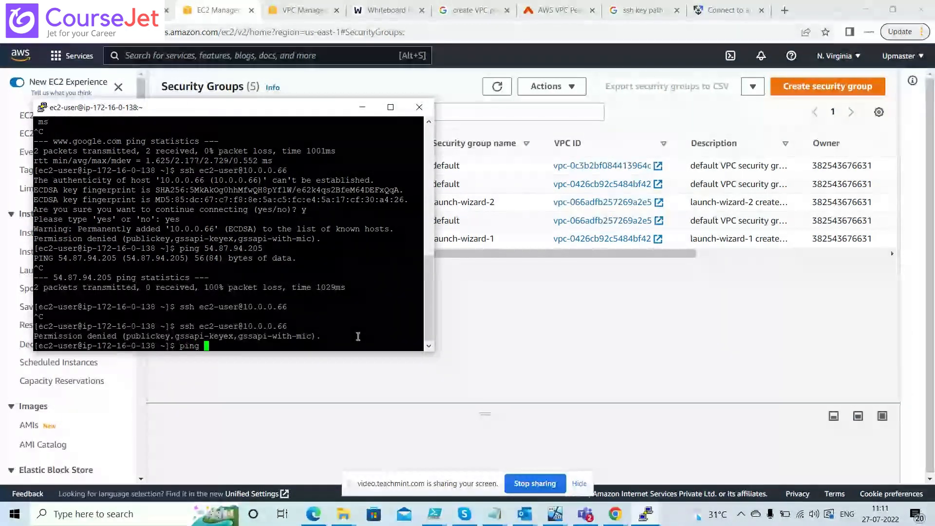
text(10.0.0.)
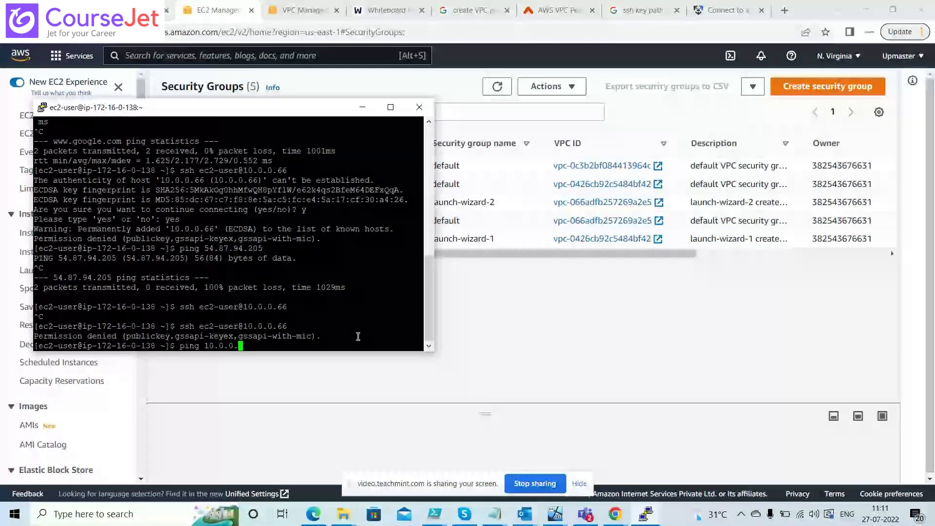
text(66)
key(Return)
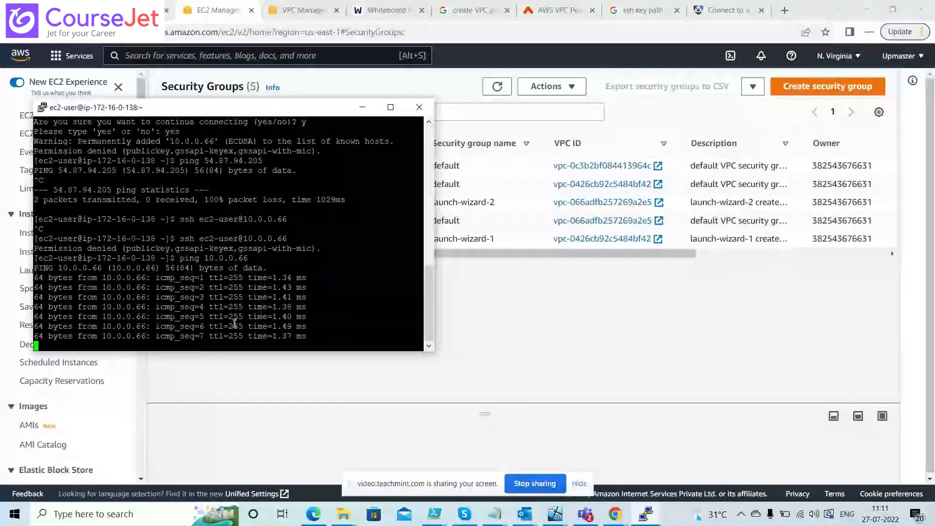
key(ctrl+c)
Step: Switch to the PuTTY terminal of instance 10.0.0.66, ping 172.16.0.138, stop it after several replies and return to Chrome
key(alt+Tab)
key(alt+Tab)
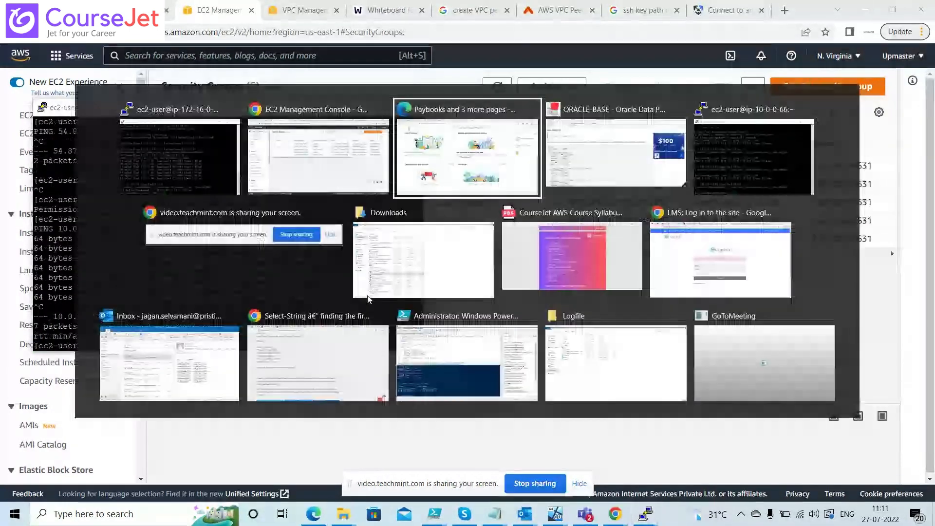
key(alt+Tab)
key(alt+Tab)
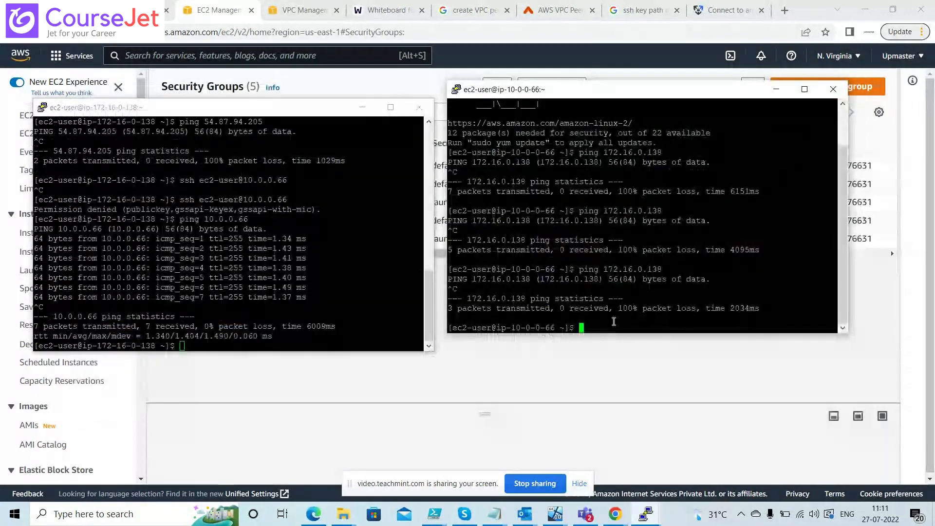
text(ping )
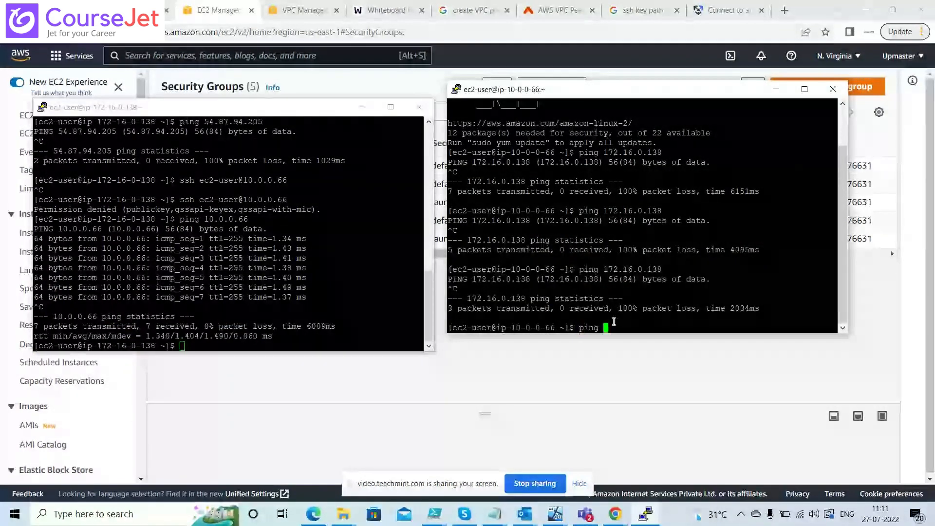
text(172.1)
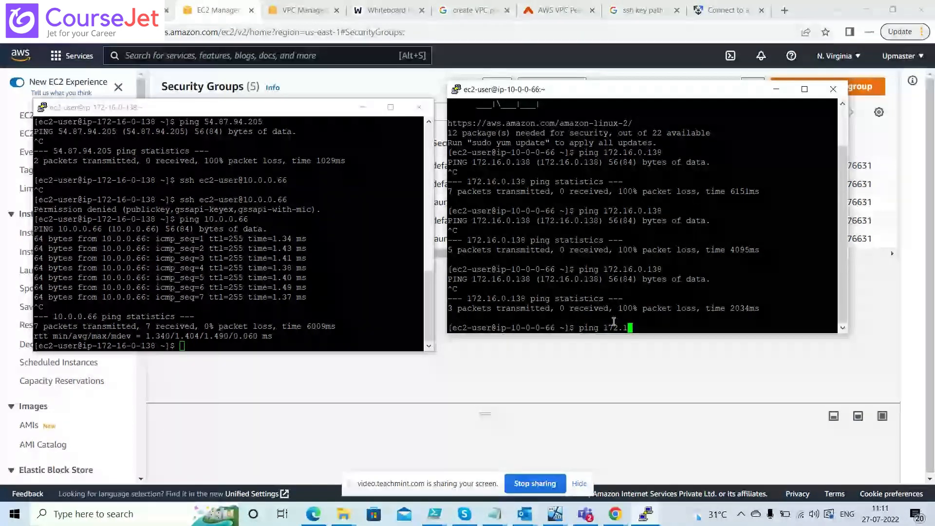
text(6.0.138)
key(Return)
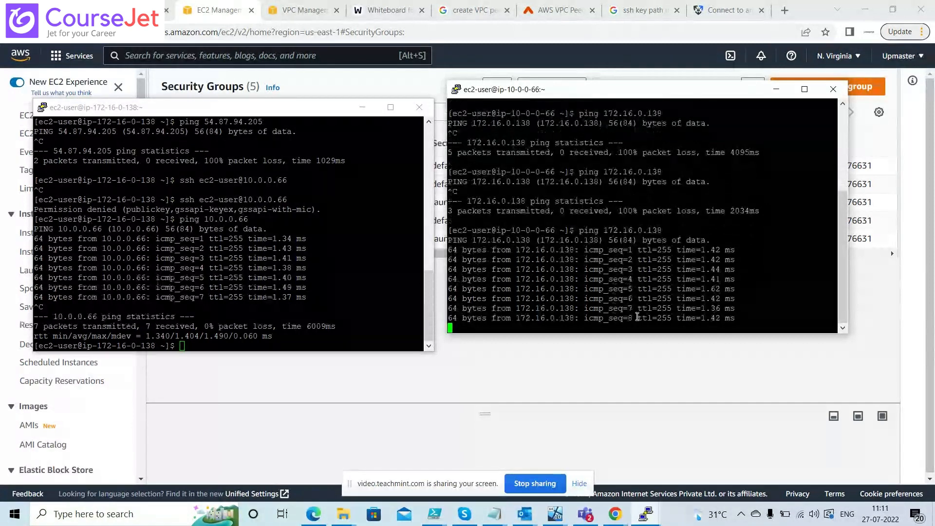
key(ctrl+c)
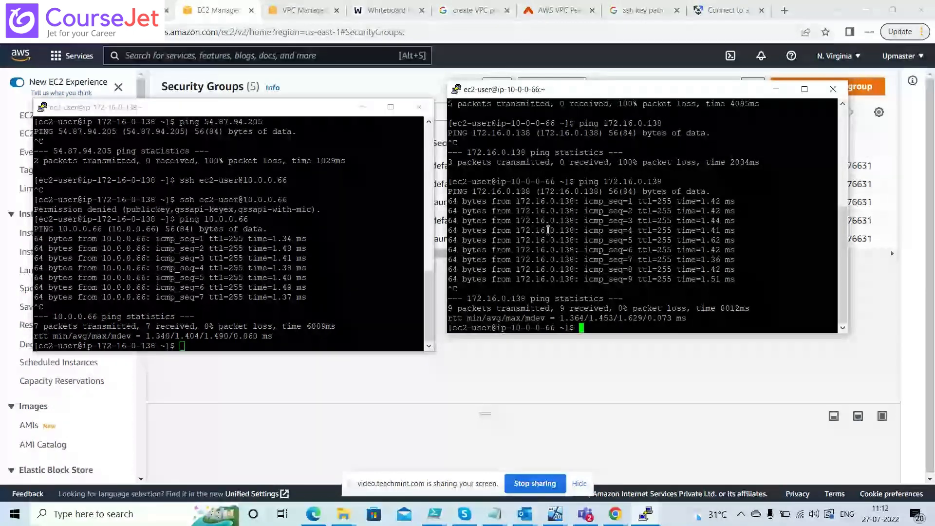
click(474, 374)
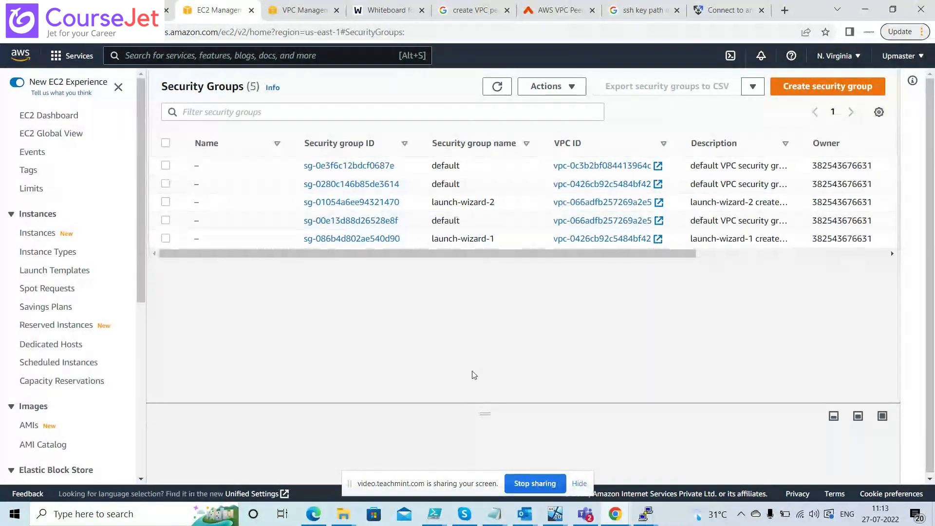
Step: Bring up the PuTTY terminals of both instances to compare their ping output, and return to the EC2 console in Chrome
key(alt+Tab)
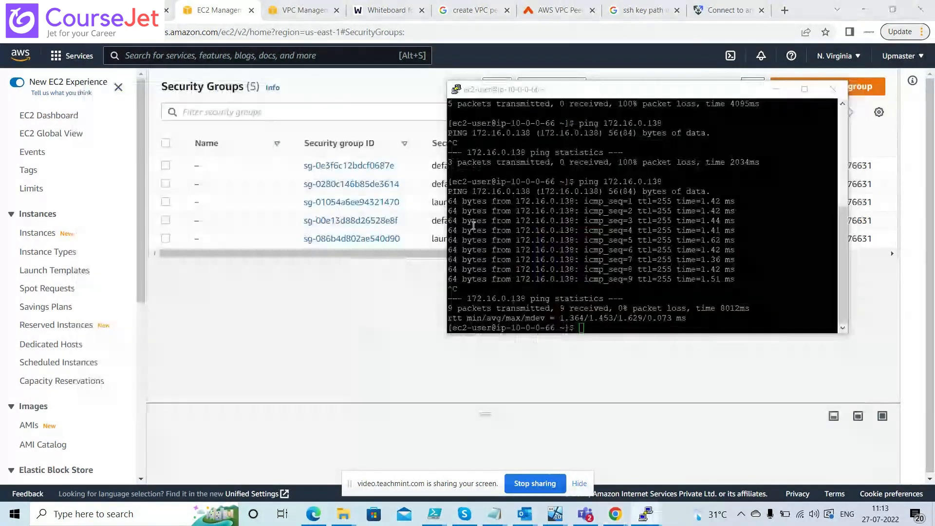
key(alt+Tab)
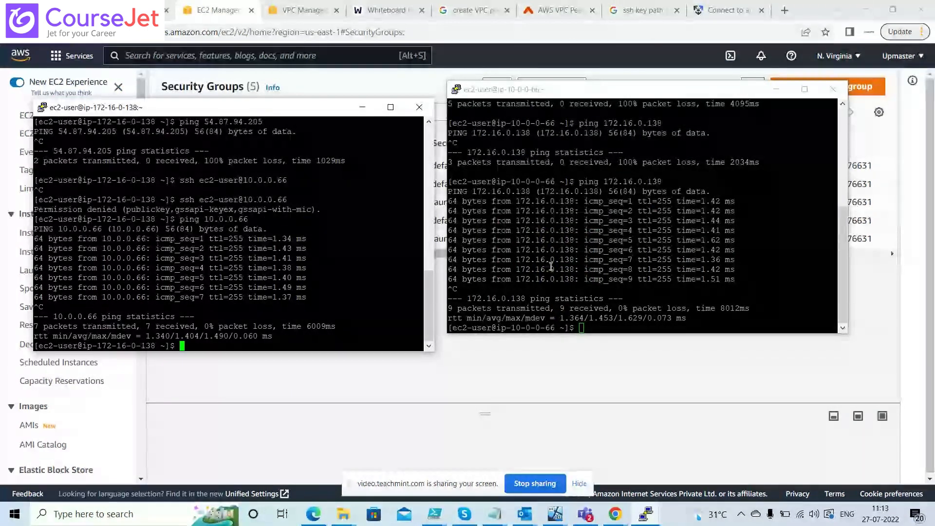
key(alt+Tab)
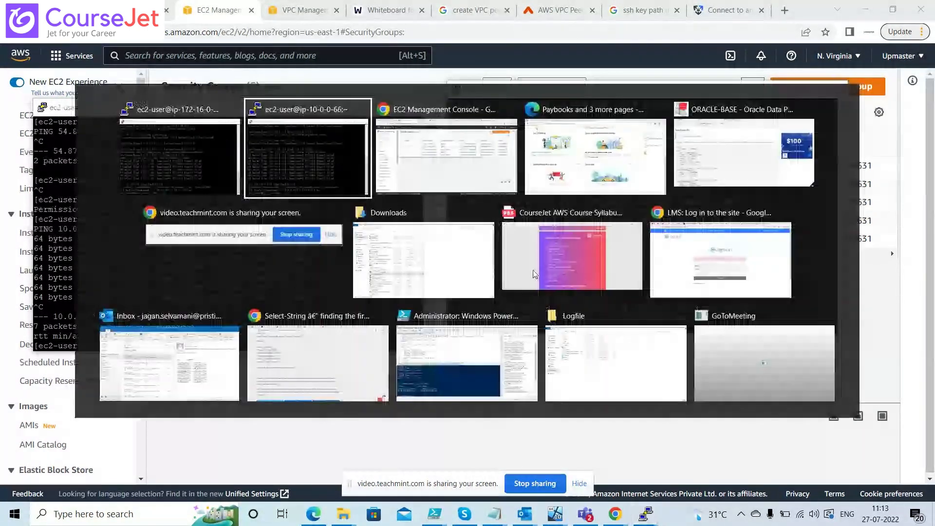
key(alt+Tab)
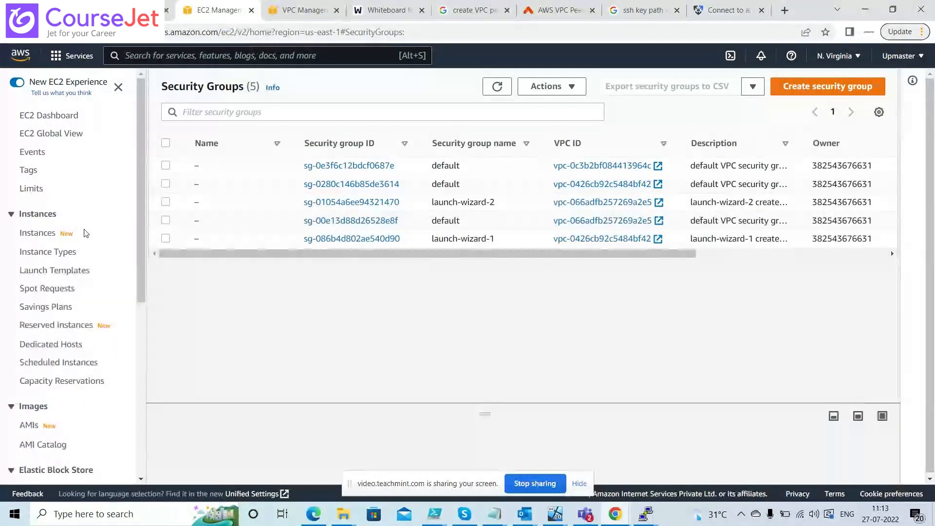
Step: Return to the running instances and open the launch-wizard-2 security group of the instance with private address 172.16.0.138
click(43, 236)
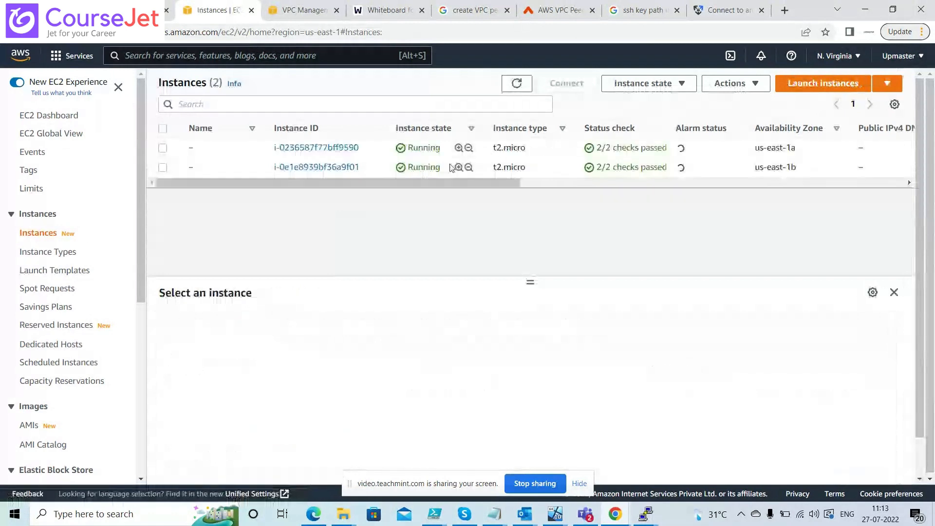
click(343, 170)
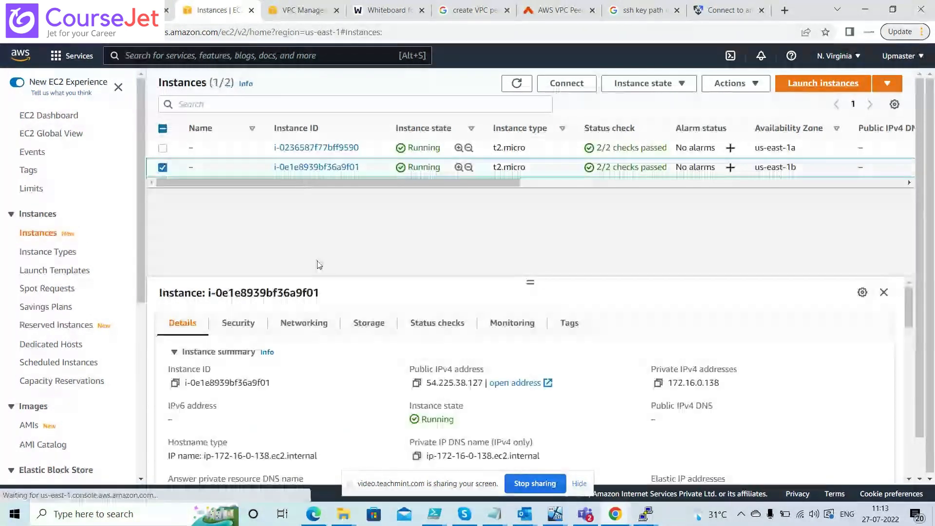
click(239, 323)
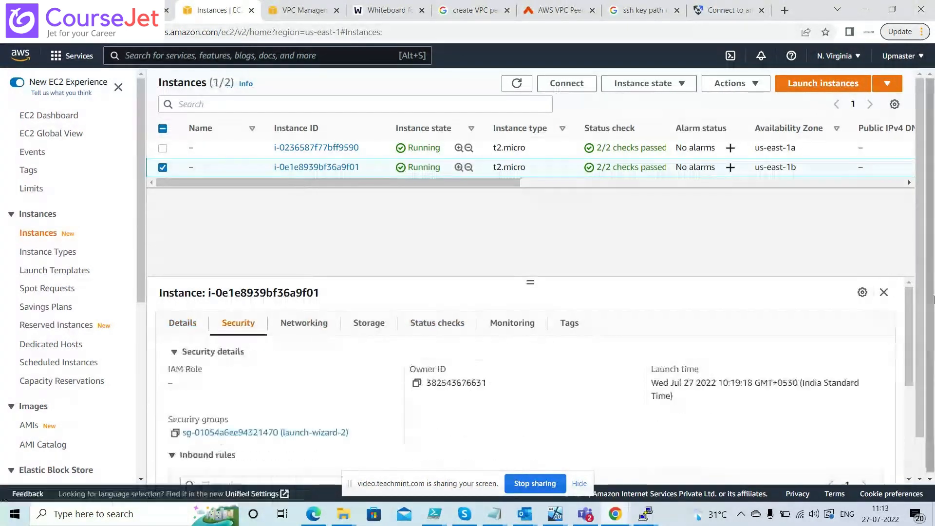
drag(915, 304, 917, 366)
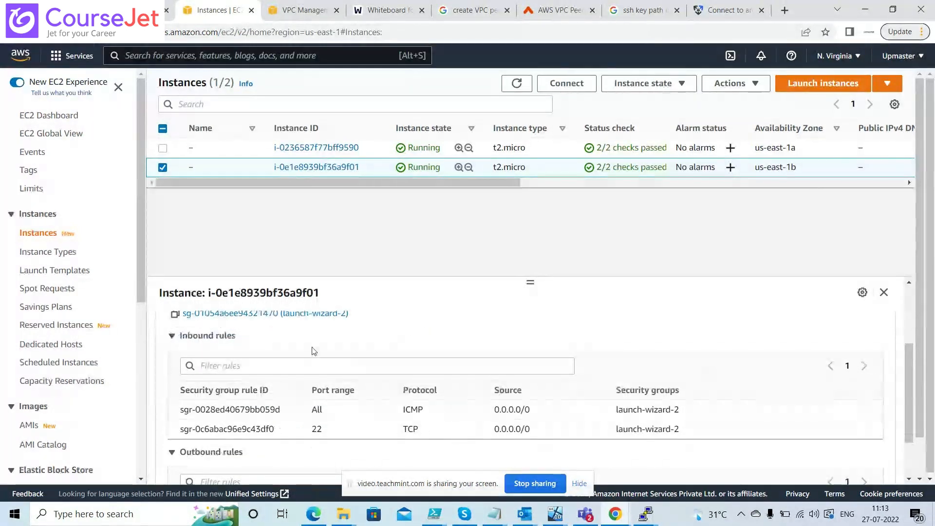
click(297, 313)
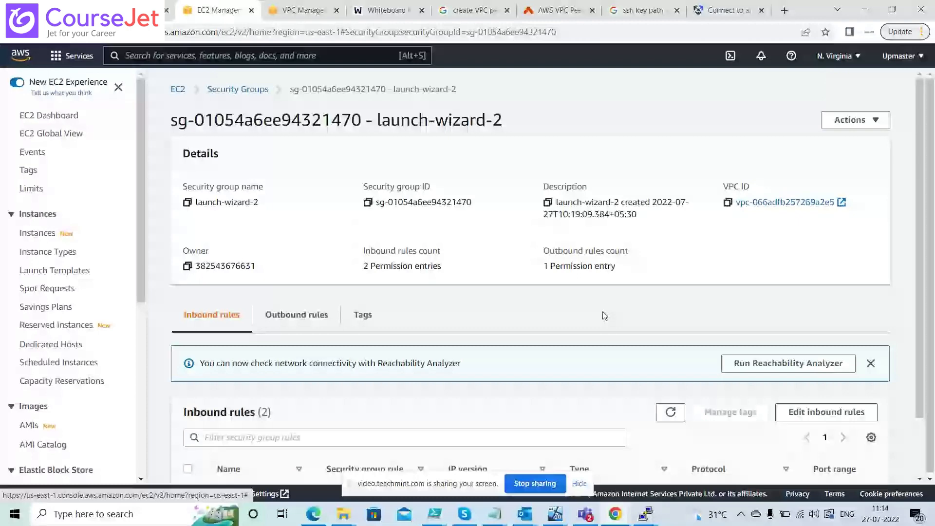
Step: Delete the All ICMP - IPv4 inbound rule from launch-wizard-2 and save the rules
click(826, 412)
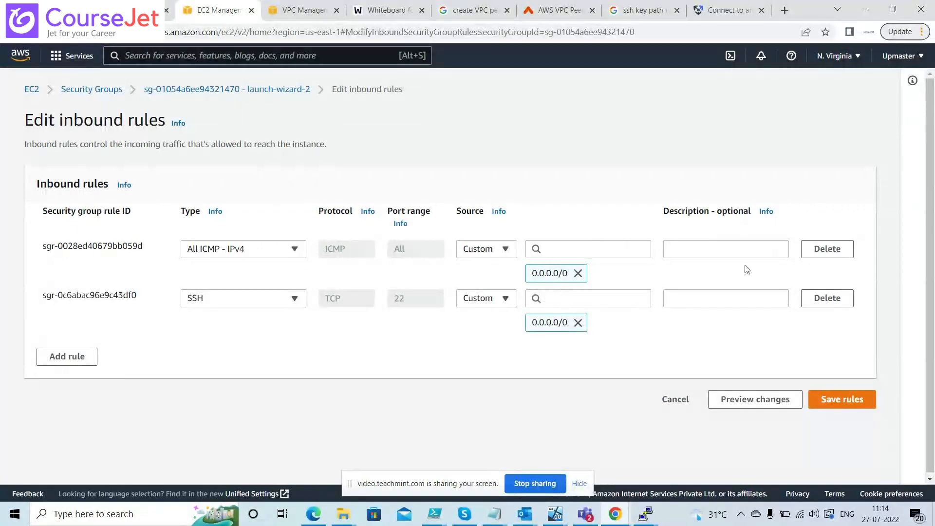
click(826, 257)
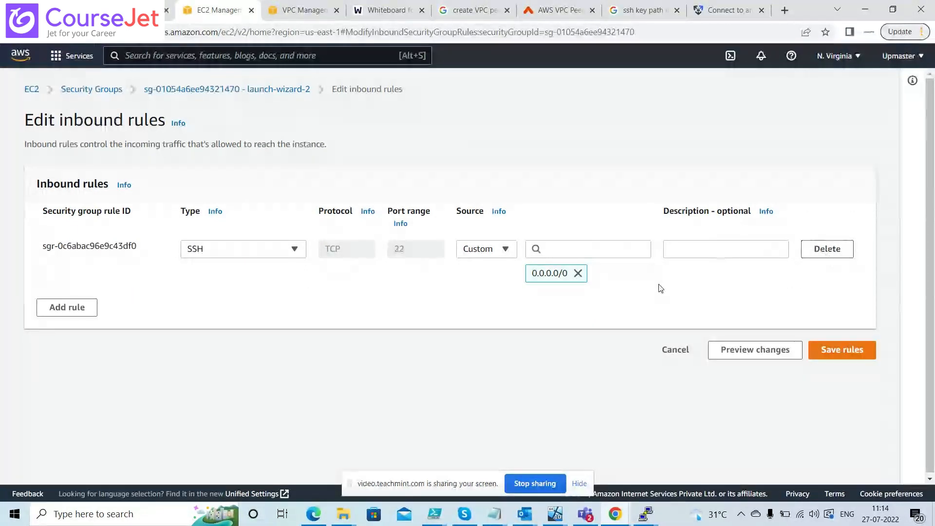
click(836, 350)
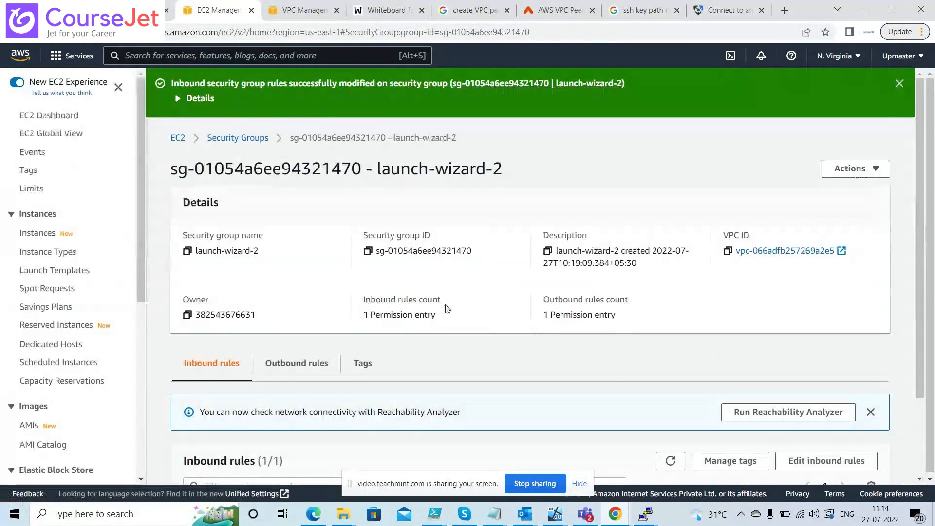
Step: Switch to the PuTTY terminal of instance 172.16.0.138 and start pinging 10.0.0.66 again
key(alt+Tab)
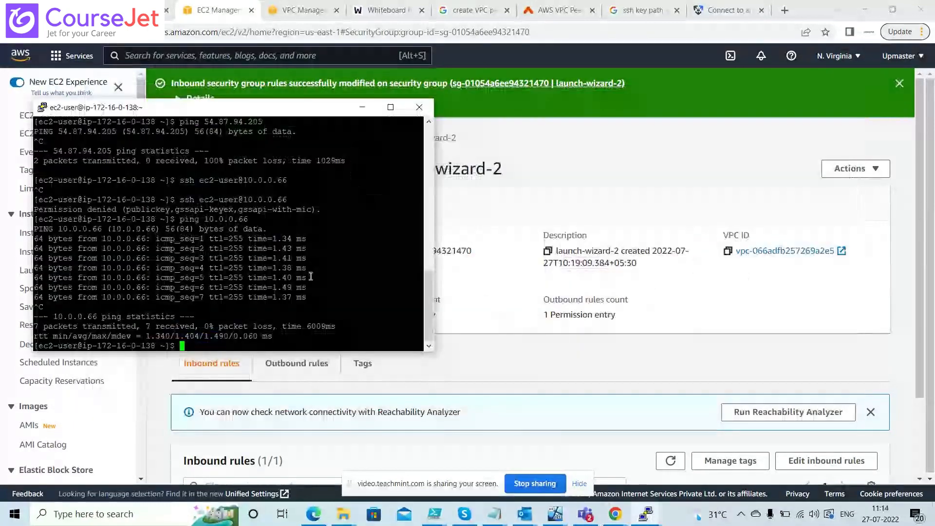
key(Up)
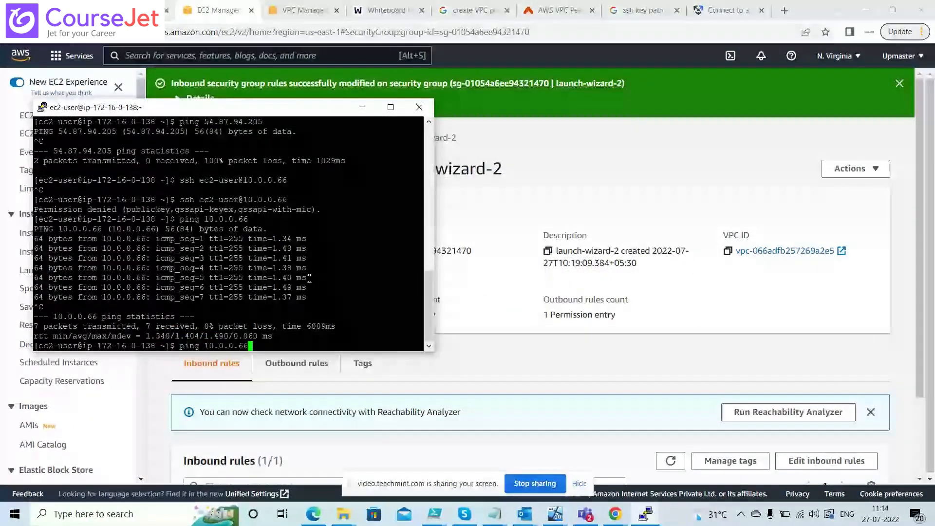
key(Return)
Step: Ping 172.16.0.138 from the terminal of instance 10.0.0.66, and stop the pings in both terminals
key(alt+Tab)
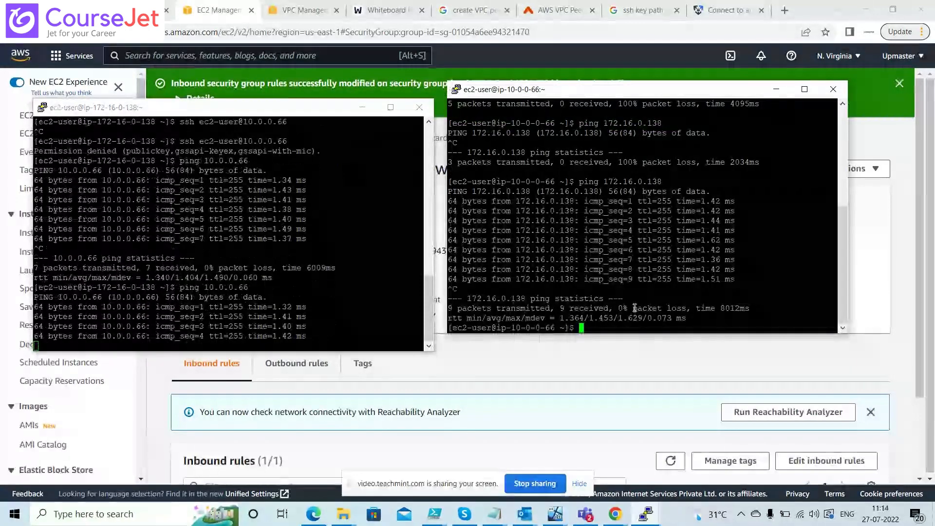
key(Up)
key(Return)
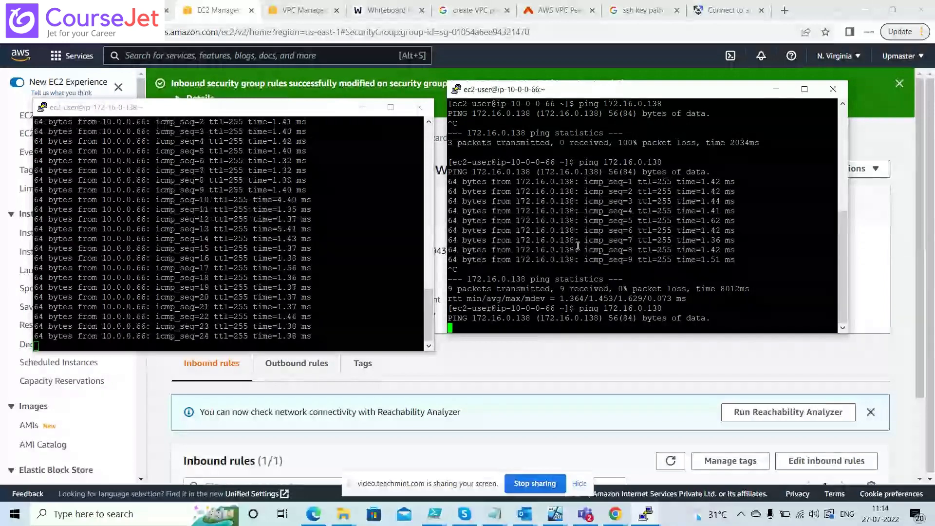
key(ctrl+c)
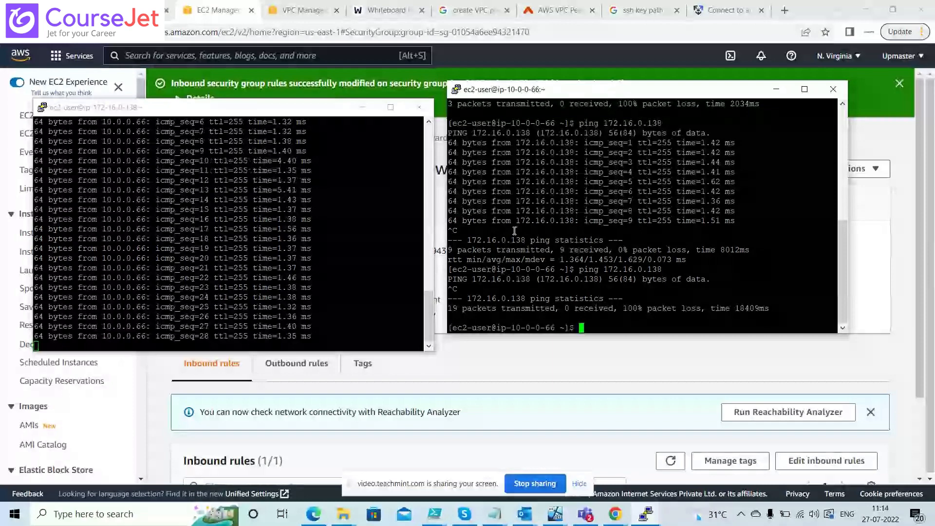
click(379, 255)
key(ctrl+c)
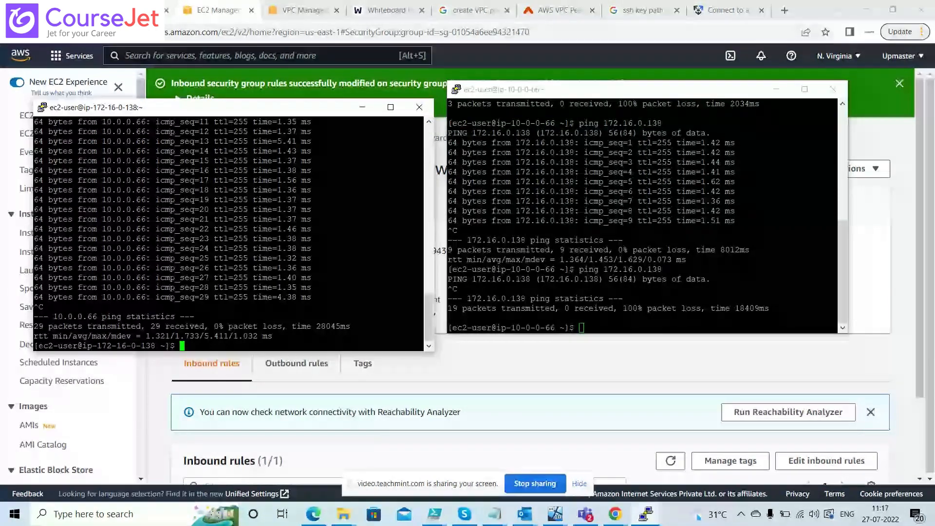
Step: Switch to the Teachmint AWS Course Training session in Chrome and exit it
click(131, 9)
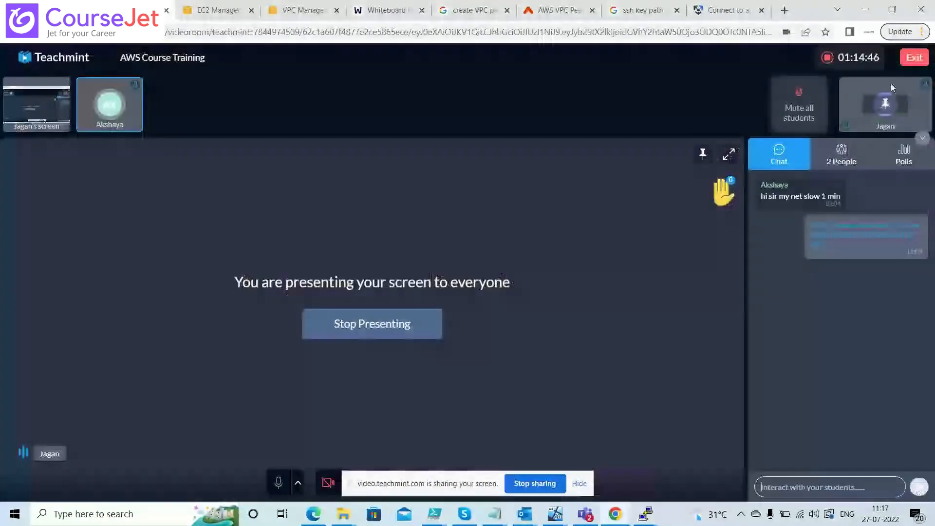
click(916, 63)
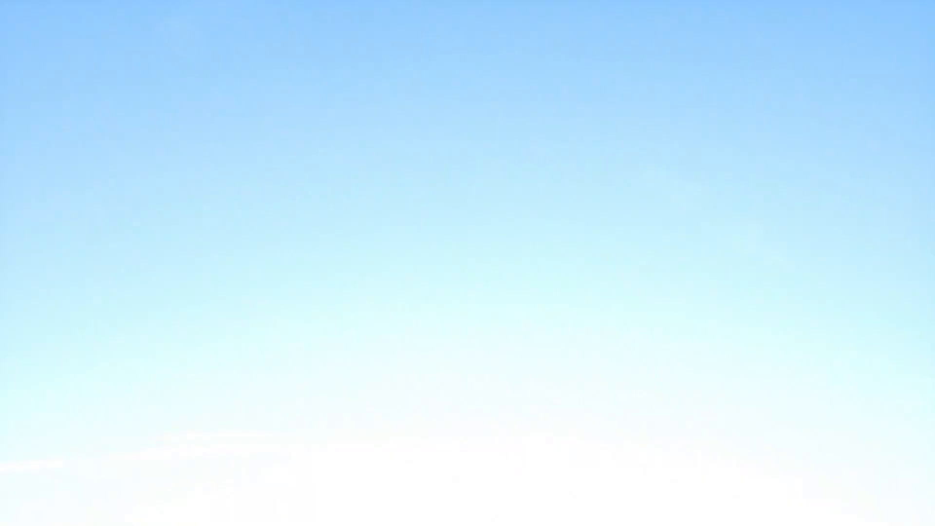